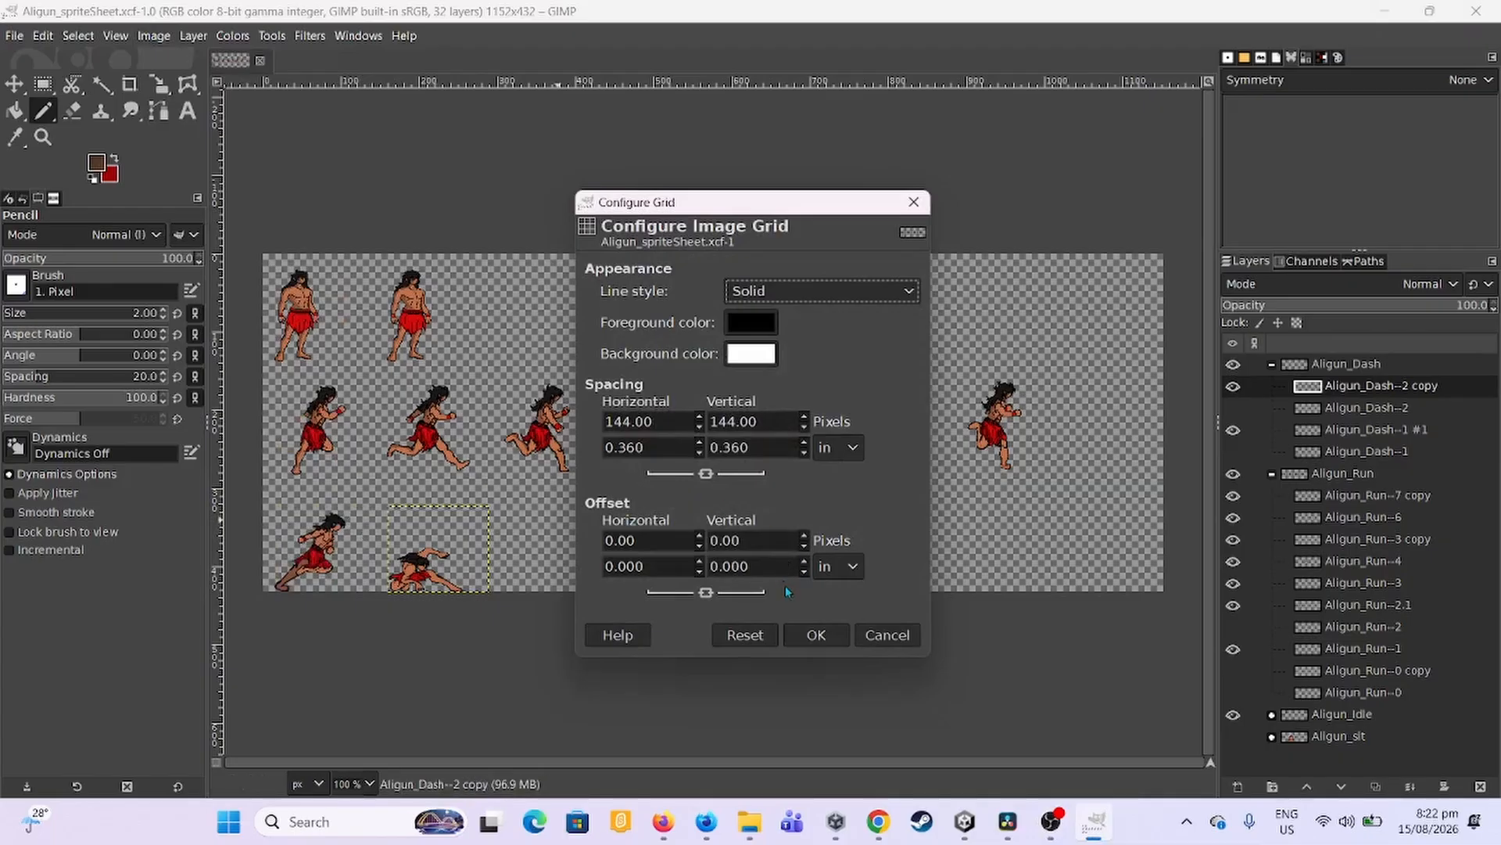
Close the grid configuration without changes and show the grid over the sprite sheet.
{"action": "left_click", "coordinate": [880, 633]}
{"action": "left_click", "coordinate": [114, 35]}
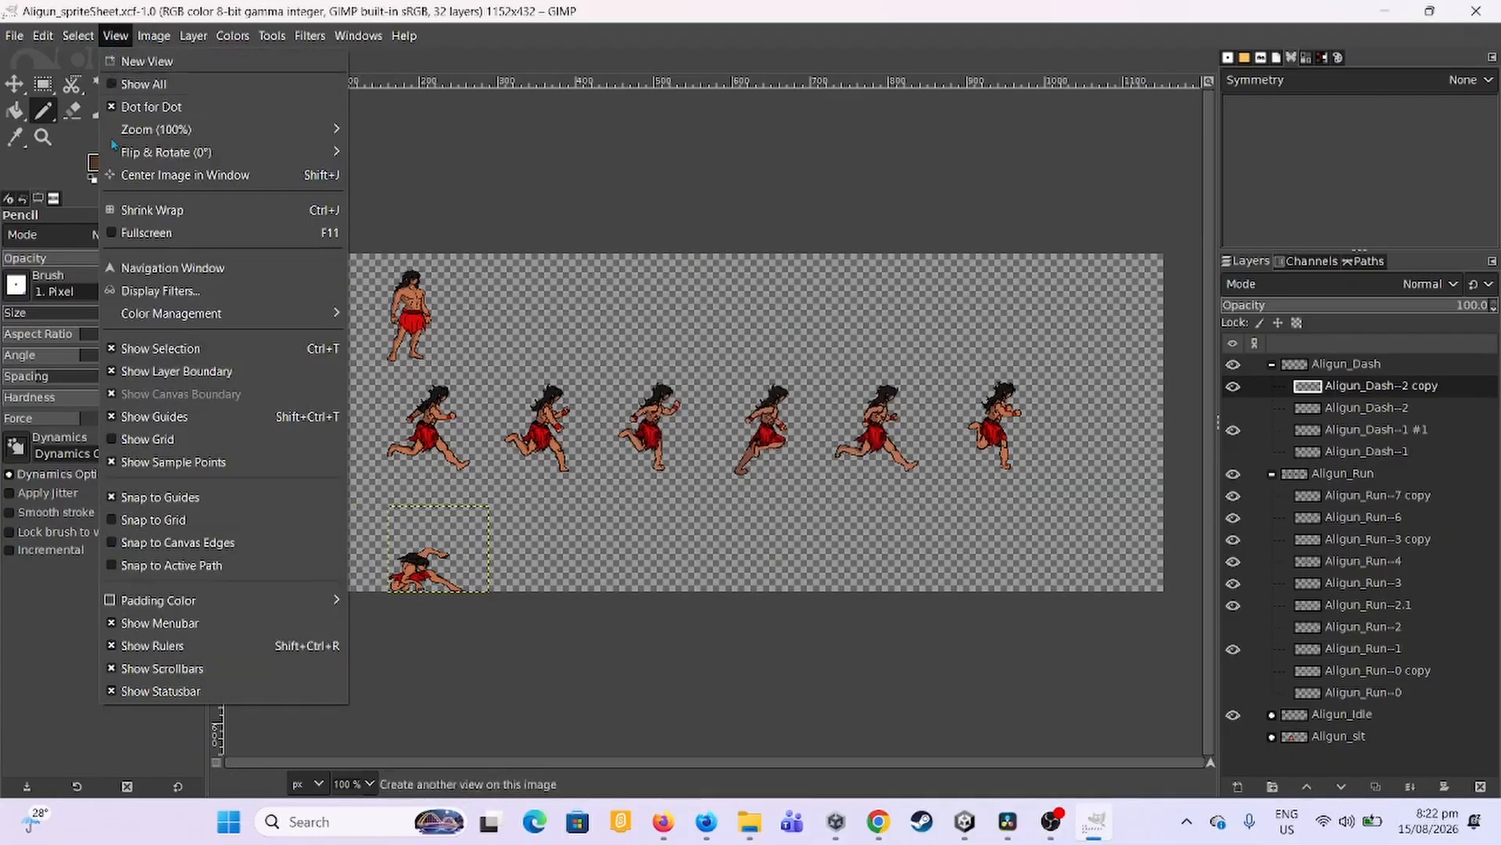
{"action": "left_click", "coordinate": [149, 443]}
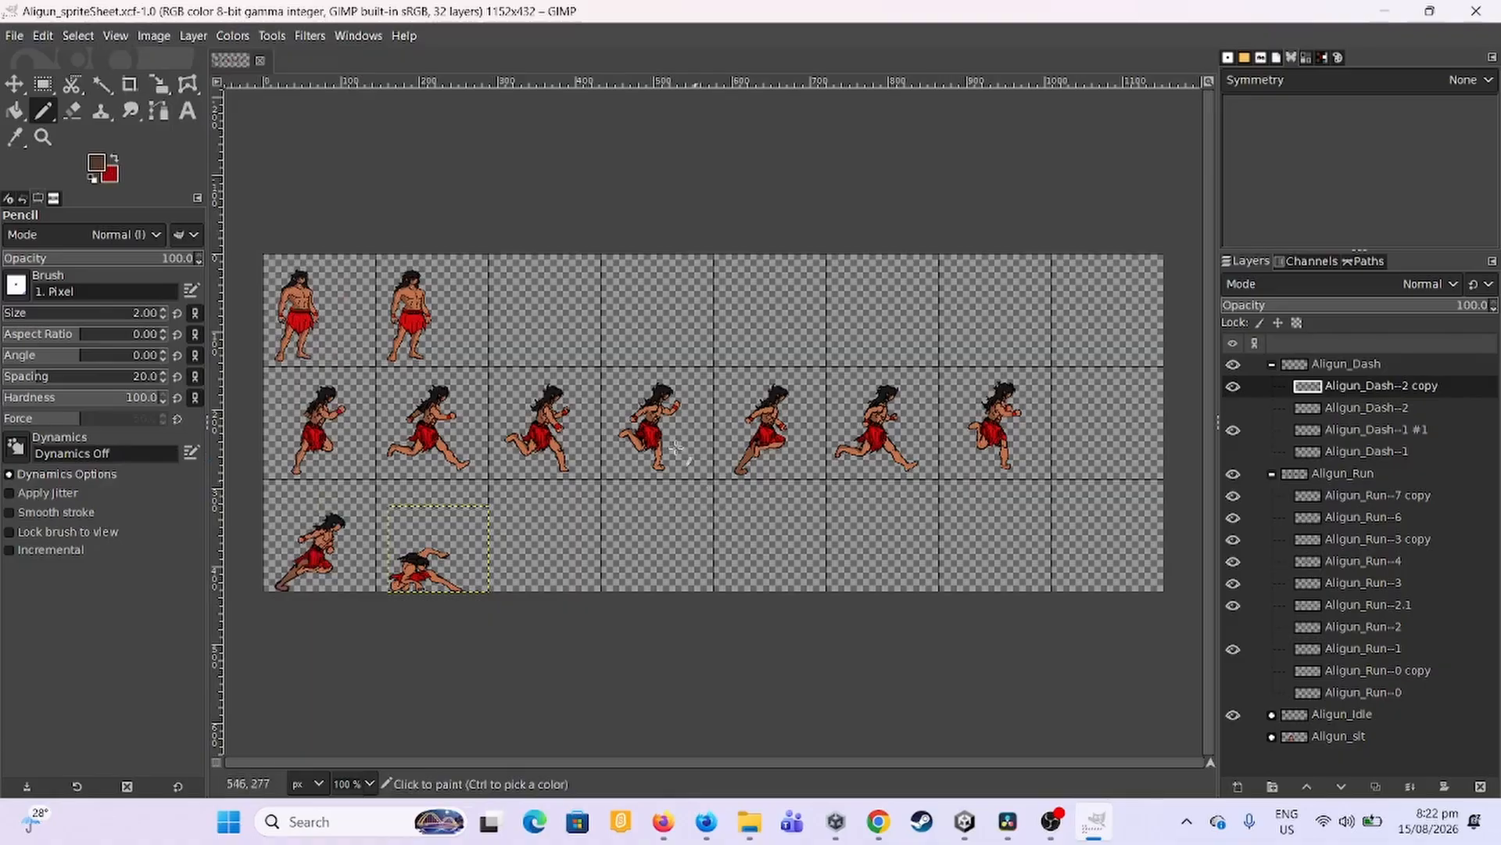
Review the image grid's spacing and offset settings, leaving them as they are.
{"action": "left_click", "coordinate": [154, 36]}
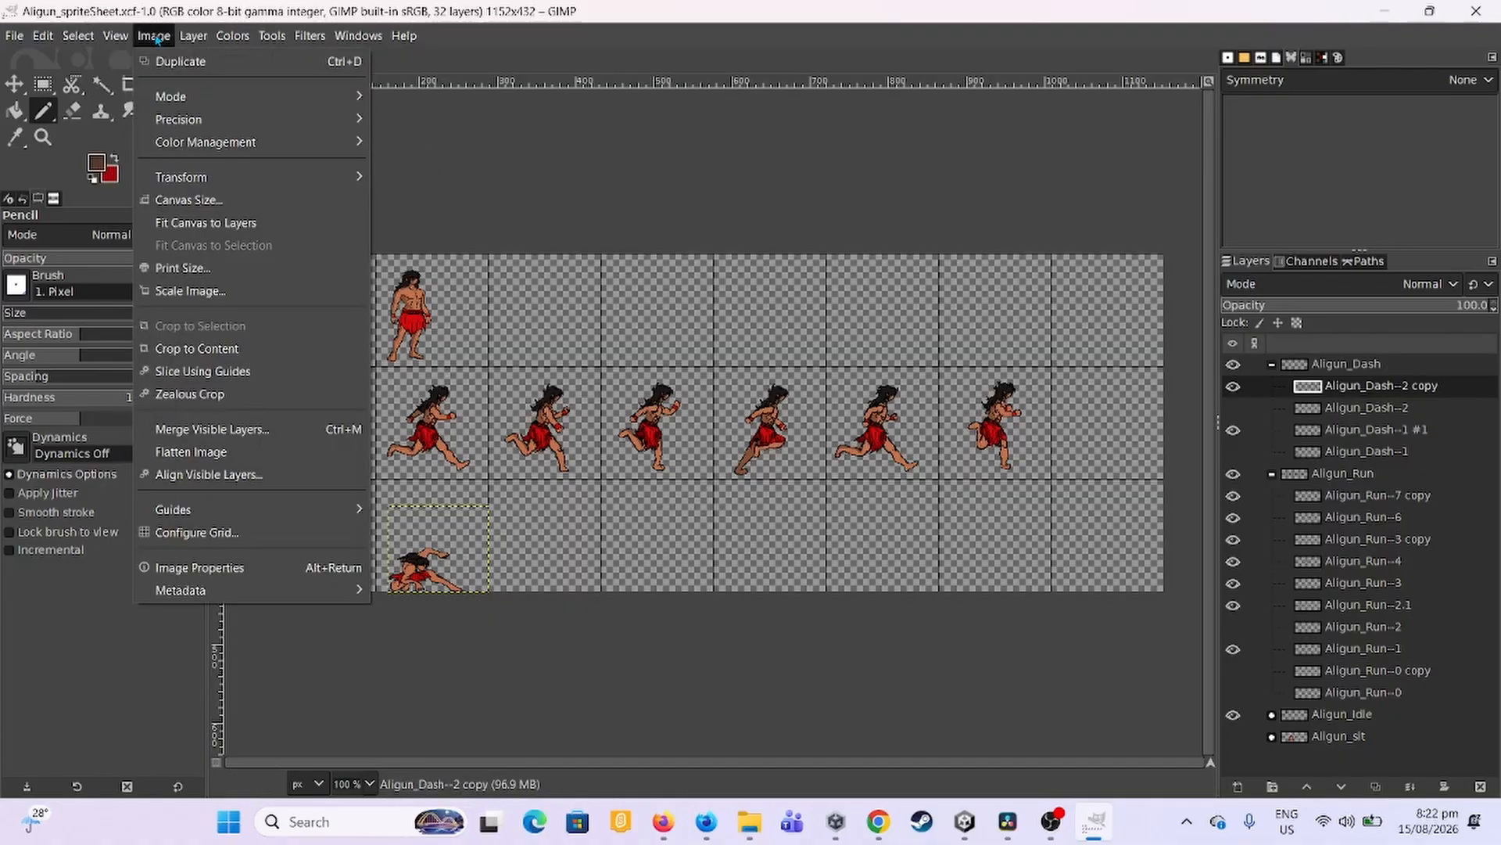
{"action": "left_click", "coordinate": [232, 532]}
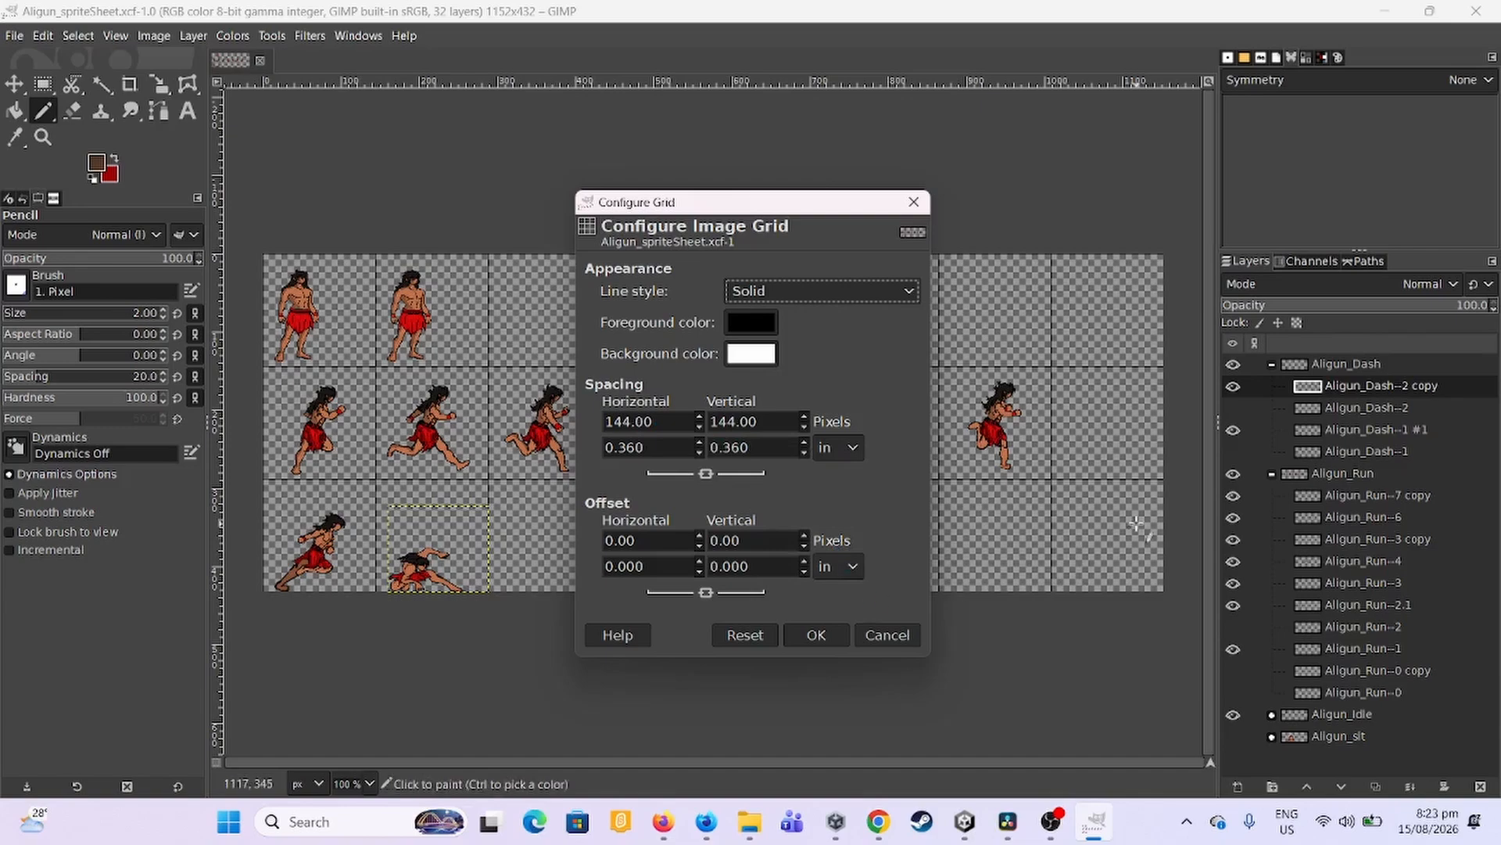
{"action": "left_click", "coordinate": [1051, 821]}
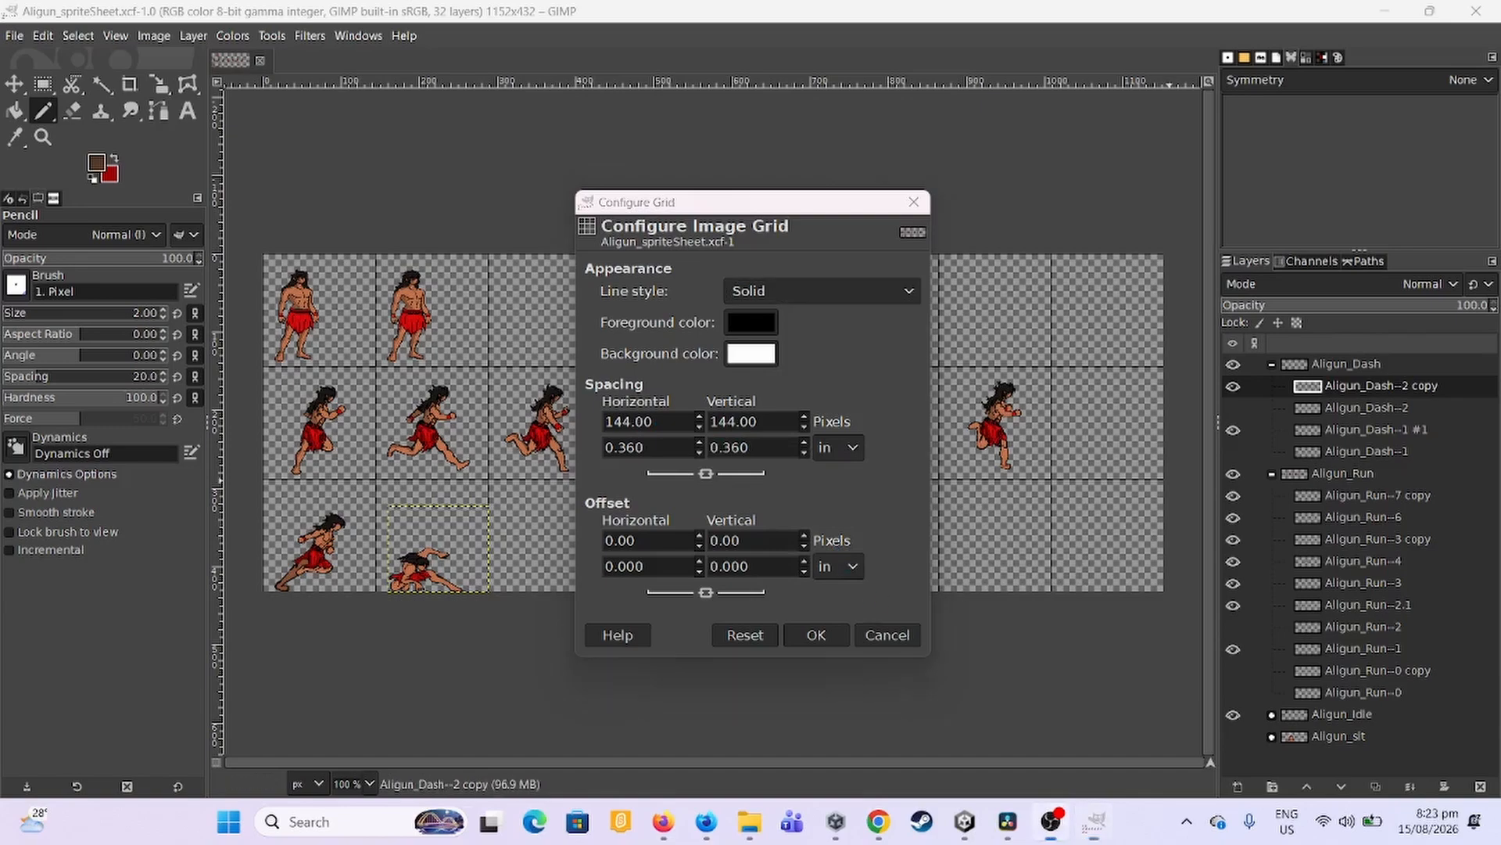
{"action": "left_click", "coordinate": [890, 637]}
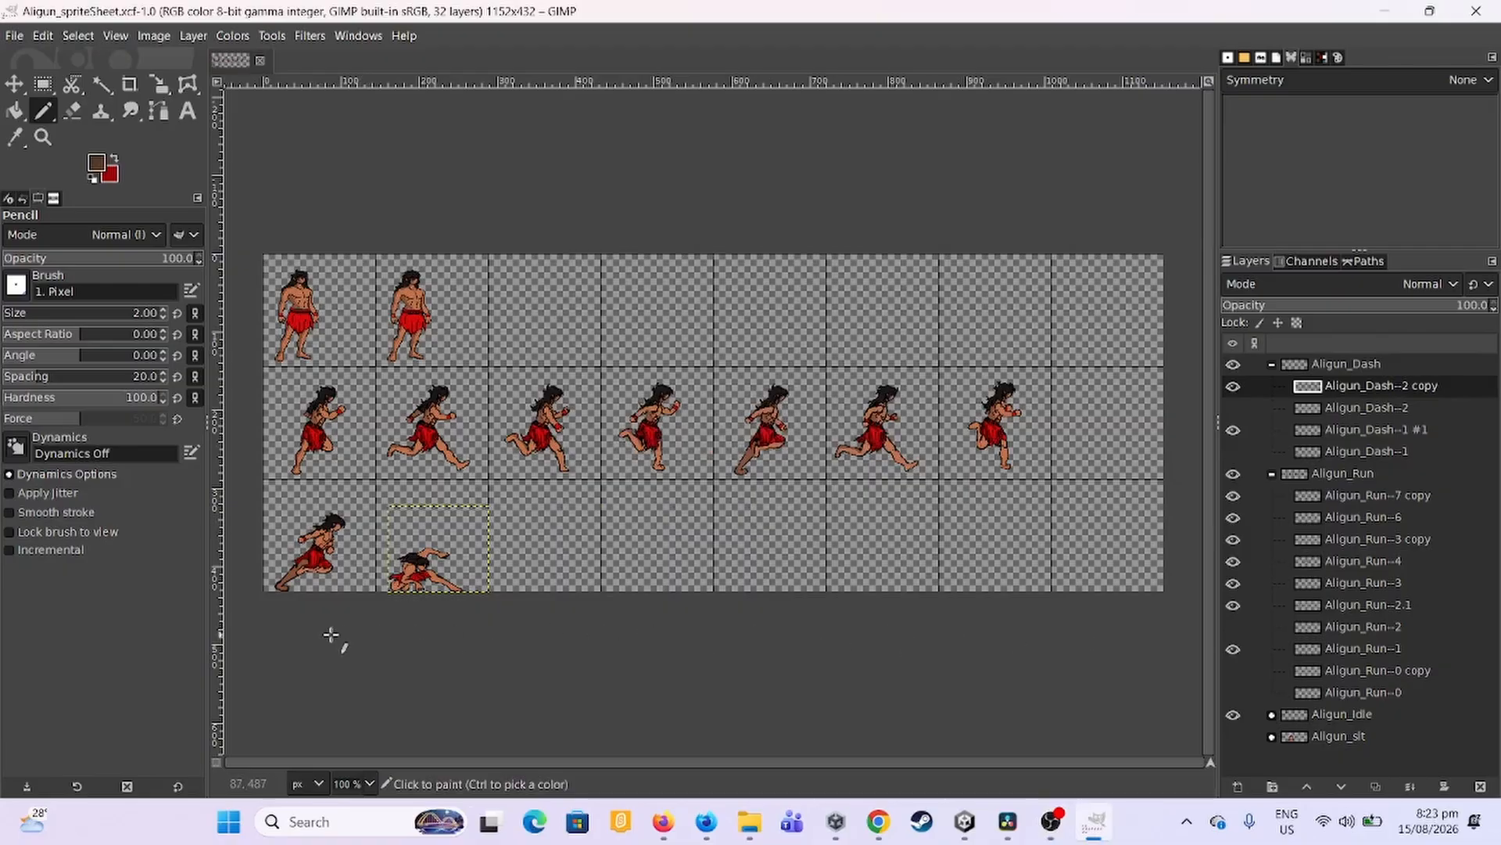
Resize the canvas to a height of 576 px, adding a fourth grid row, and save the image.
{"action": "left_click", "coordinate": [154, 36]}
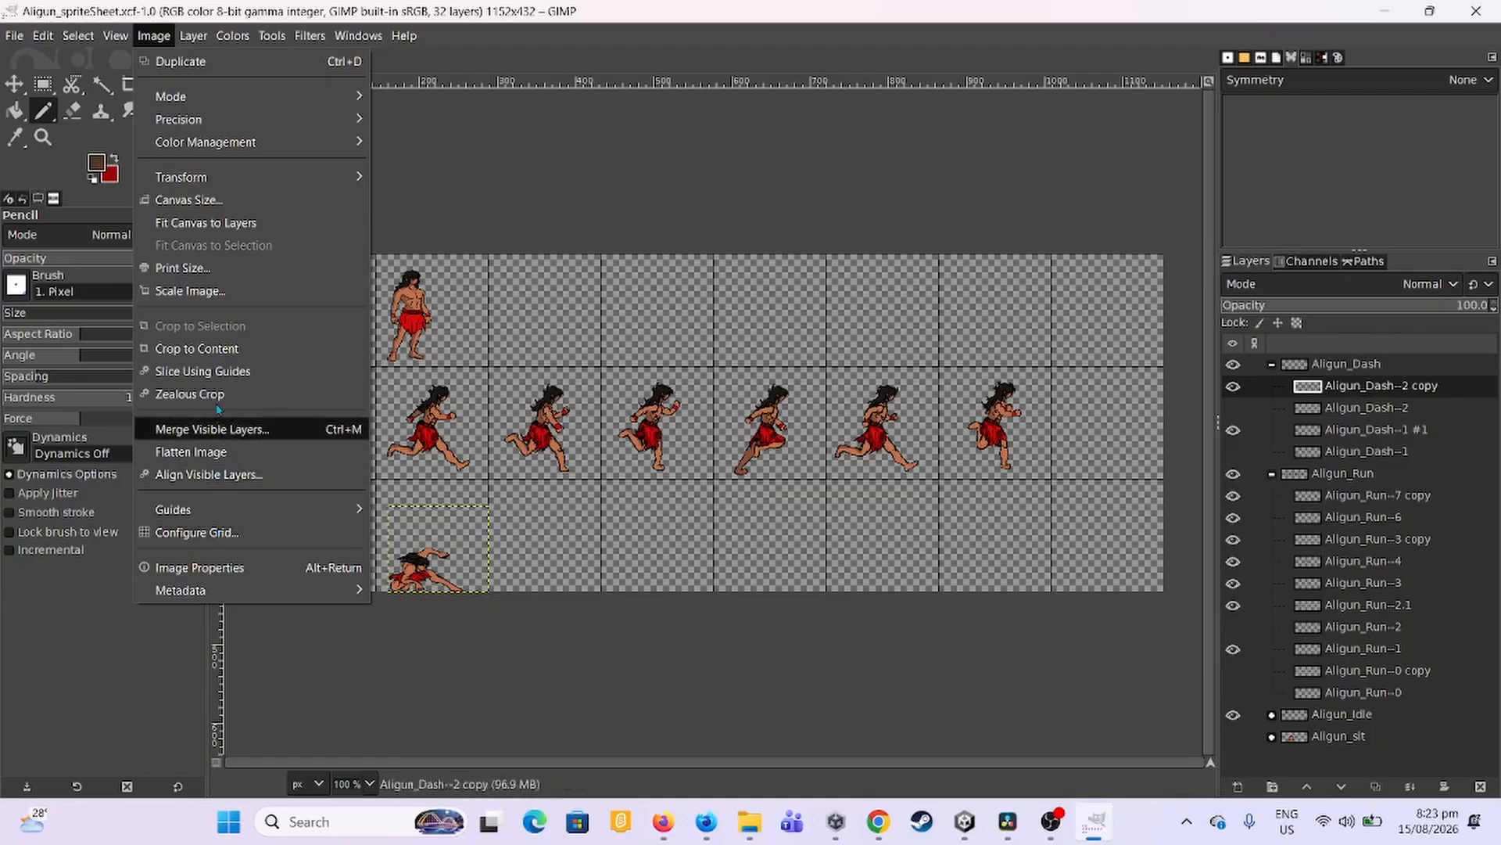
{"action": "left_click", "coordinate": [187, 199]}
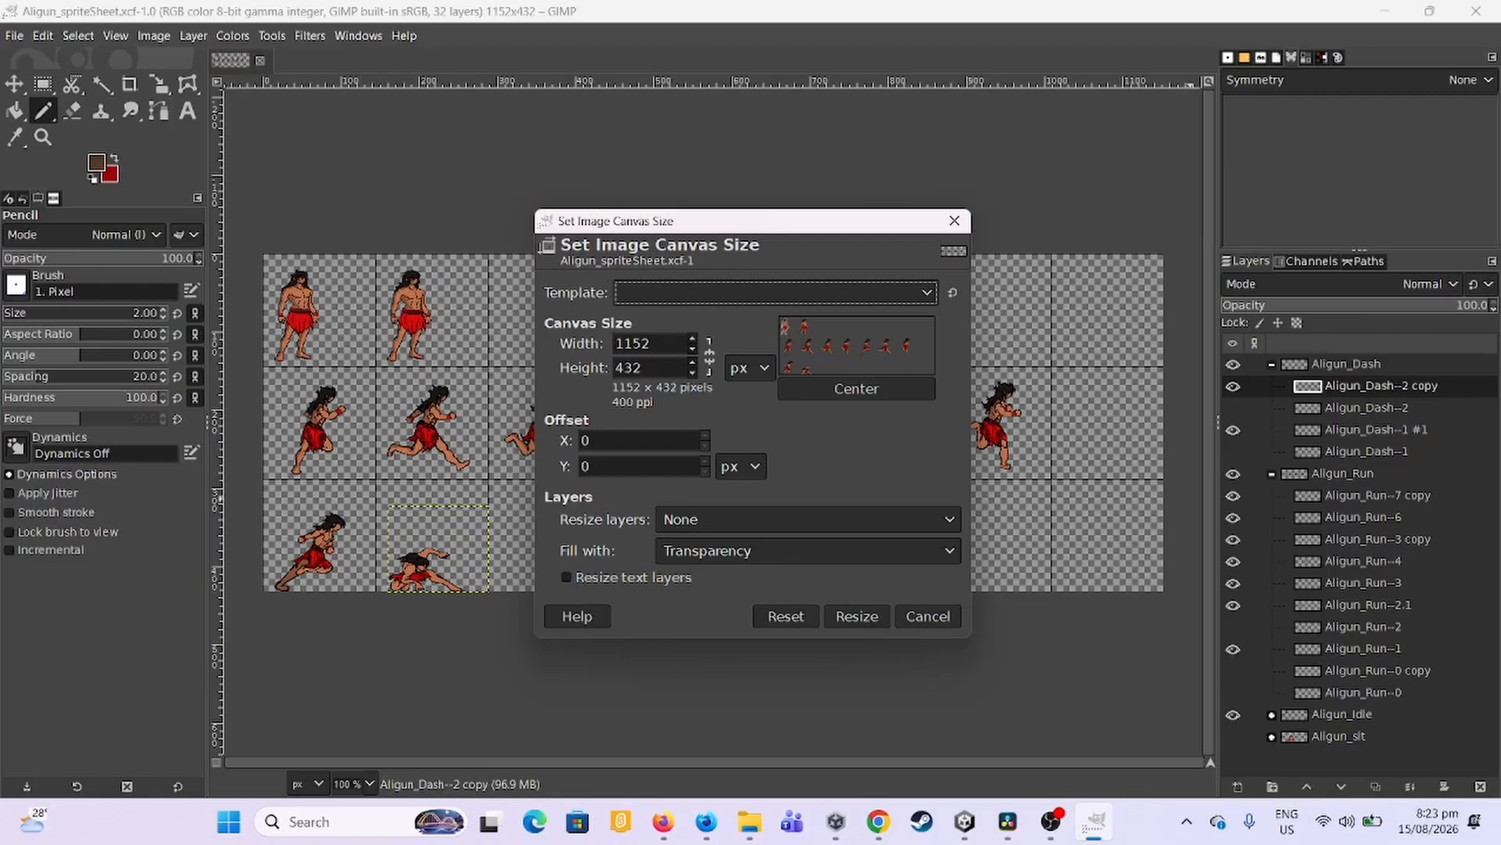
{"action": "left_click", "coordinate": [665, 366]}
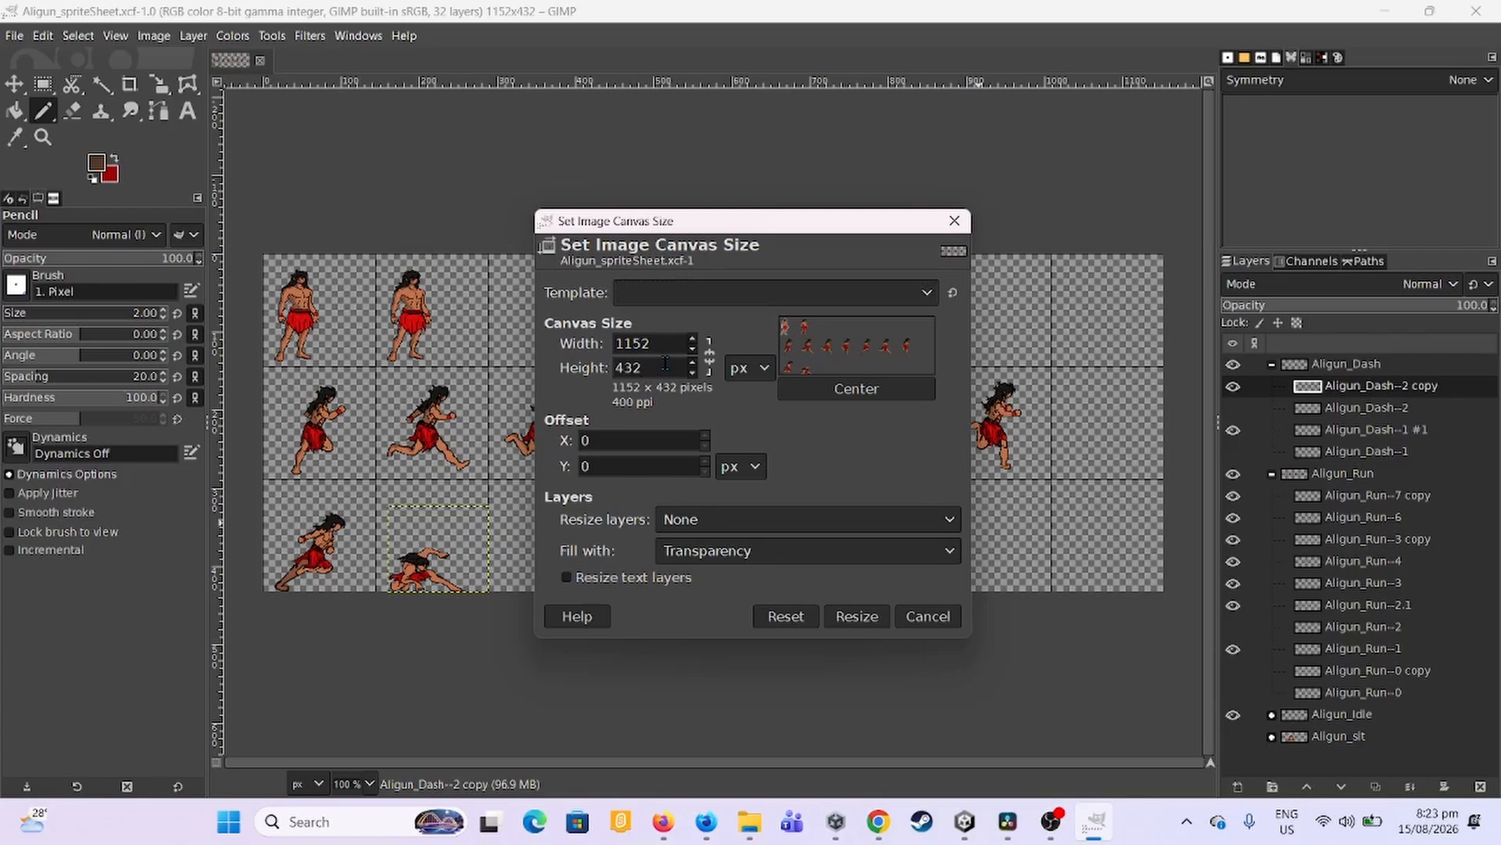
{"action": "type", "text": "6"}
{"action": "key", "text": "Left"}
{"action": "key", "text": "BackSpace"}
{"action": "type", "text": "7"}
{"action": "key", "text": "Left"}
{"action": "key", "text": "BackSpace"}
{"action": "type", "text": "5"}
{"action": "left_click", "coordinate": [856, 615]}
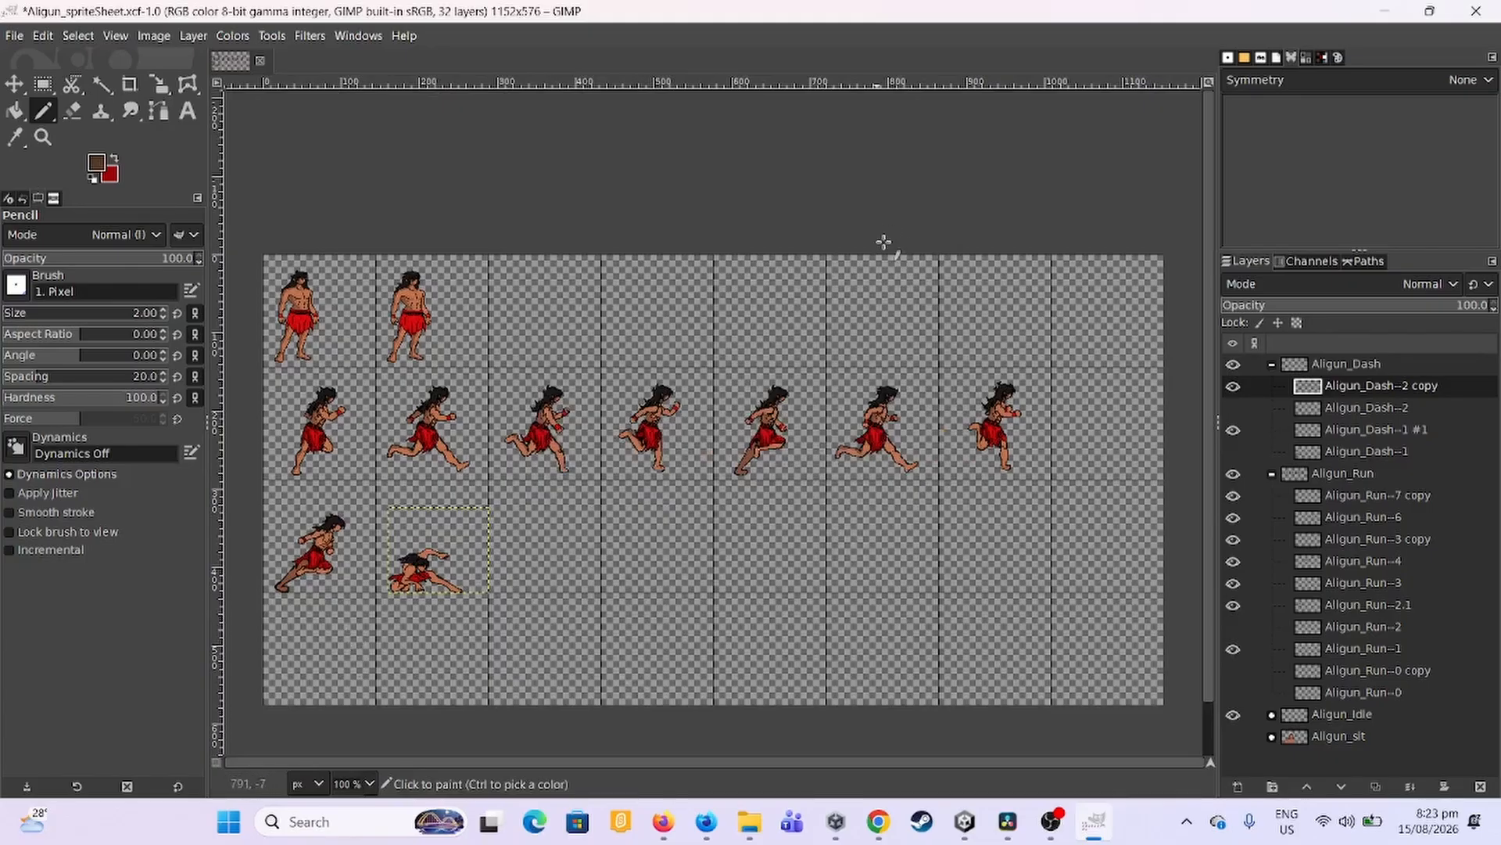
{"action": "key", "text": "ctrl+s"}
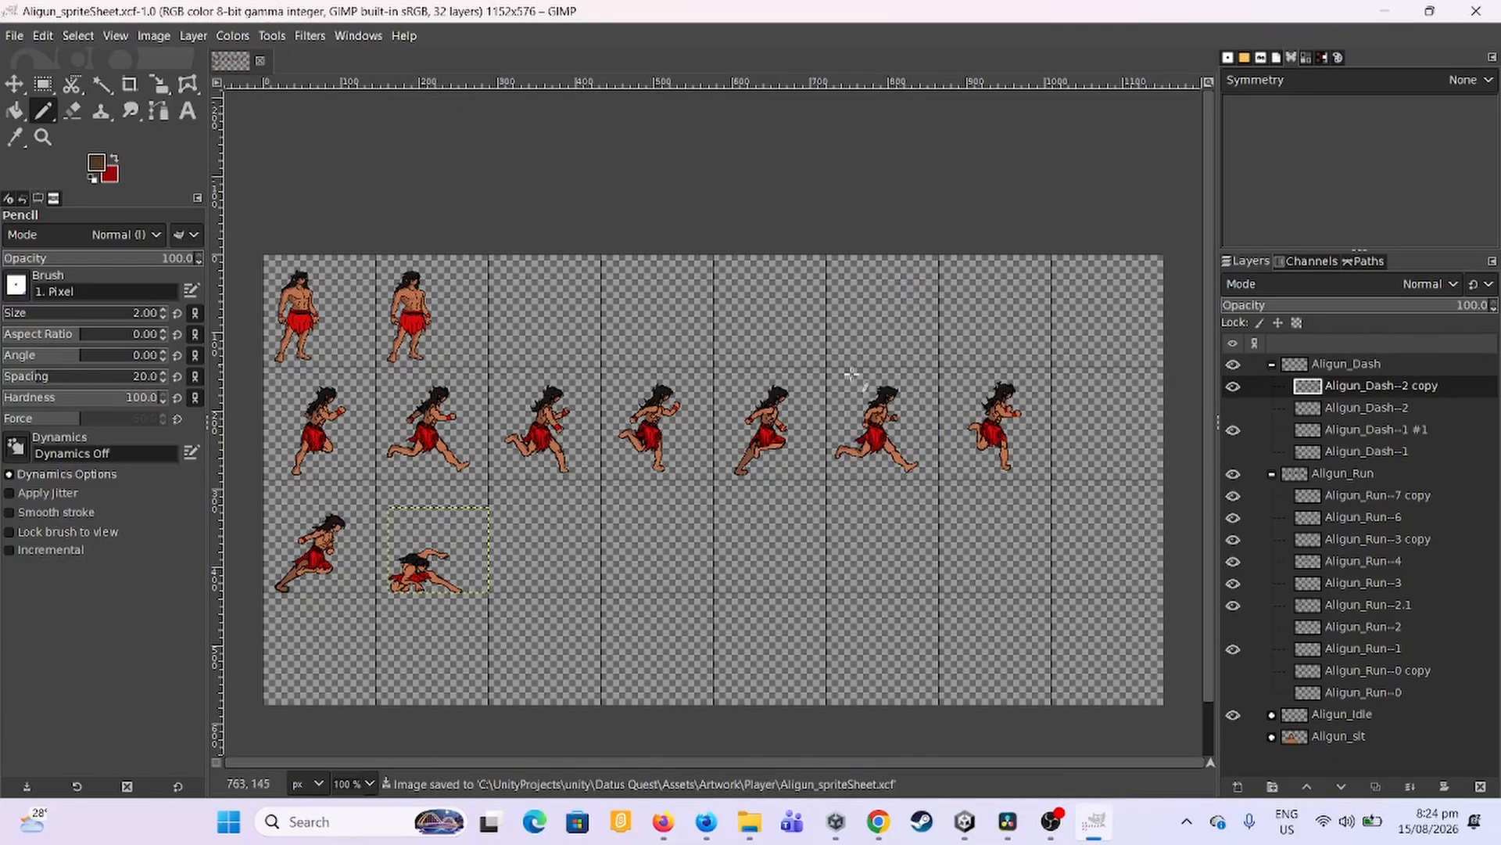
Collapse the Aligun_Dash and Aligun_Run layer groups.
{"action": "scroll", "coordinate": [469, 504], "scroll_direction": "up", "scroll_amount": 5}
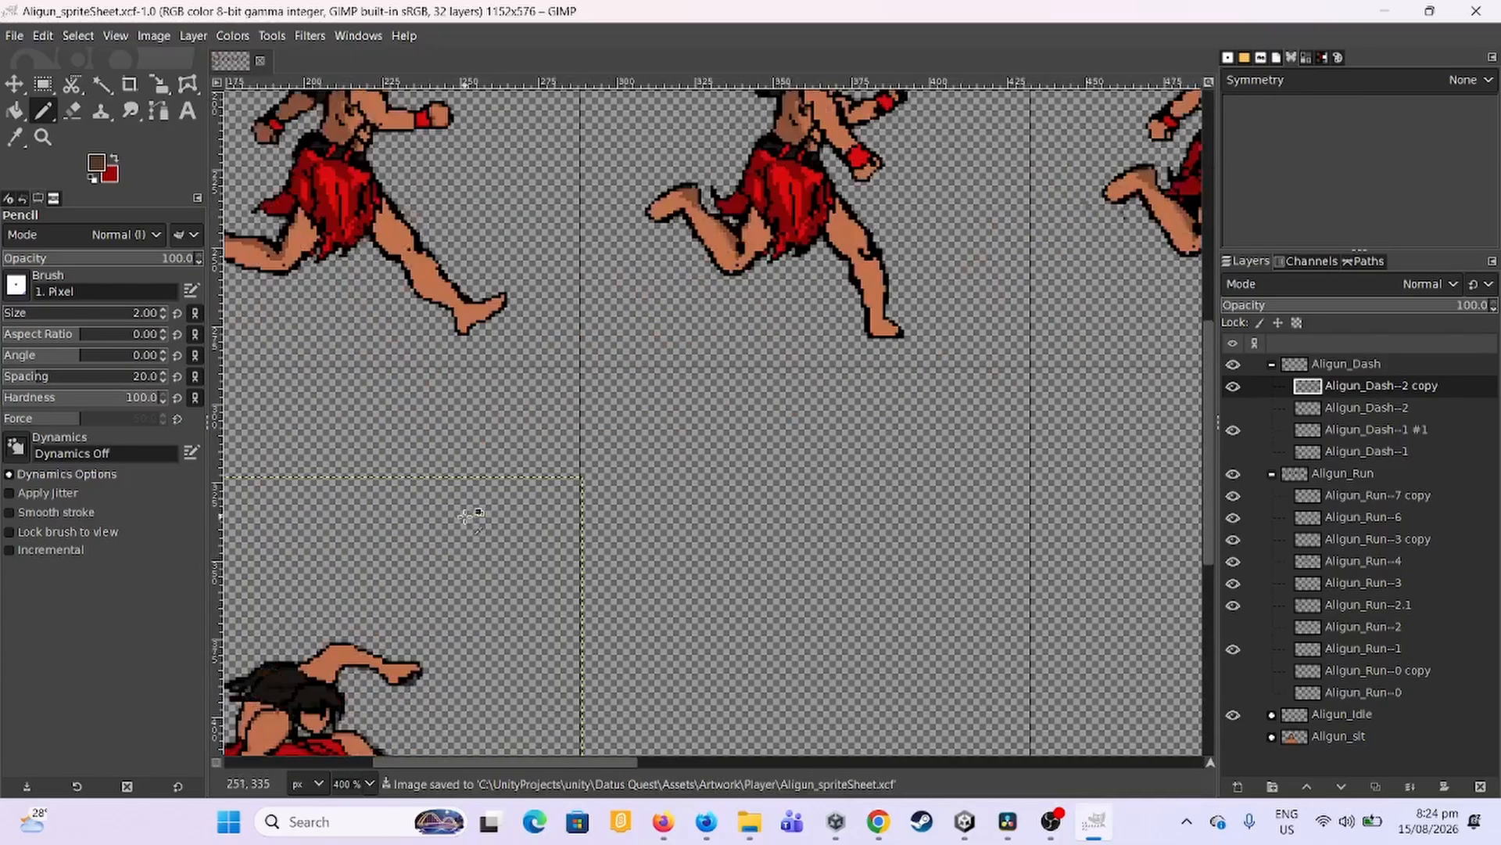
{"action": "left_click", "coordinate": [1272, 364]}
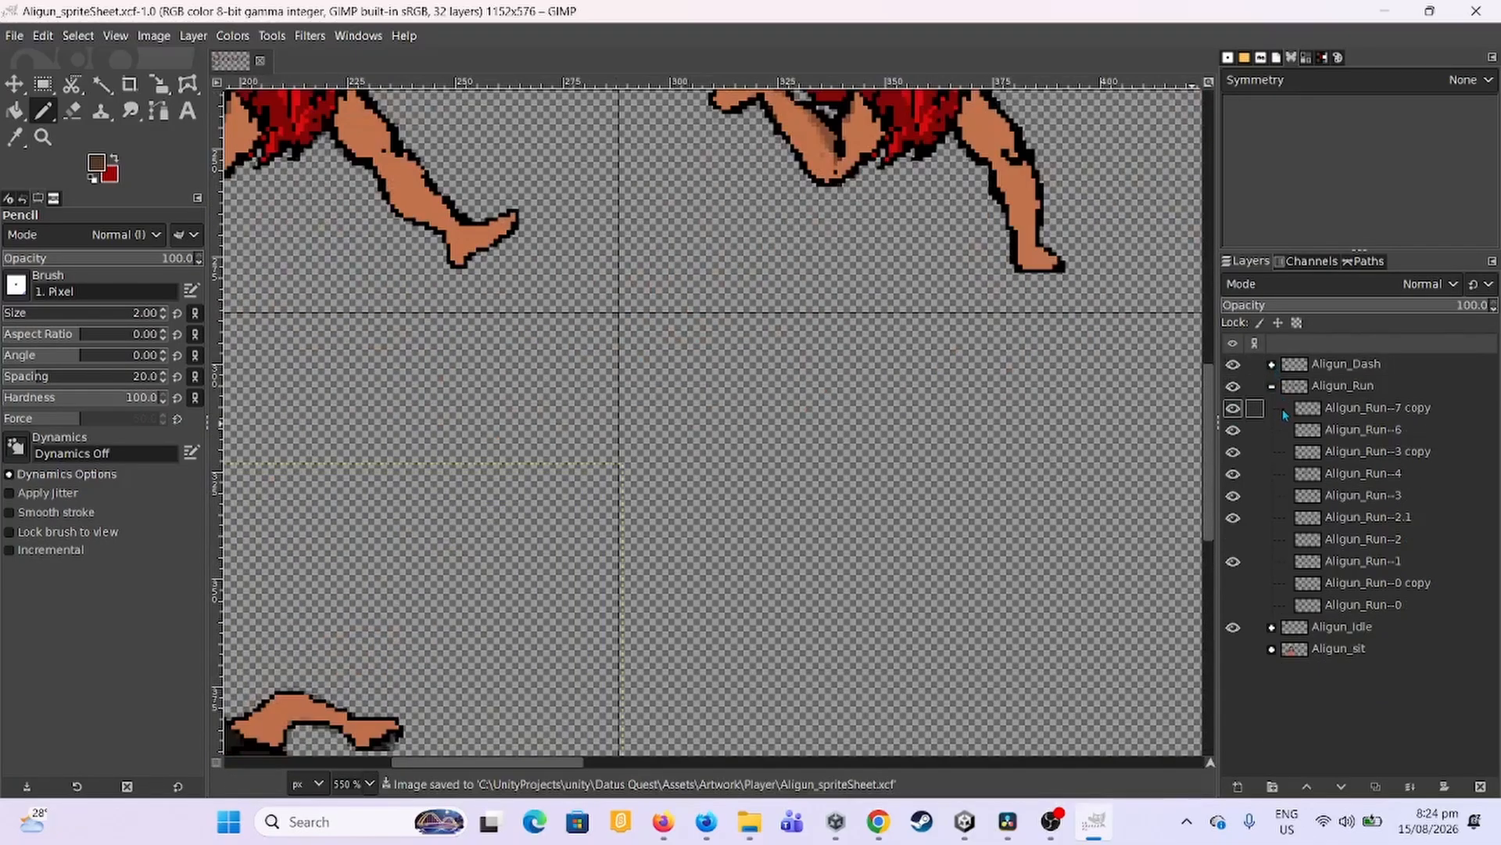
{"action": "left_click", "coordinate": [1272, 385]}
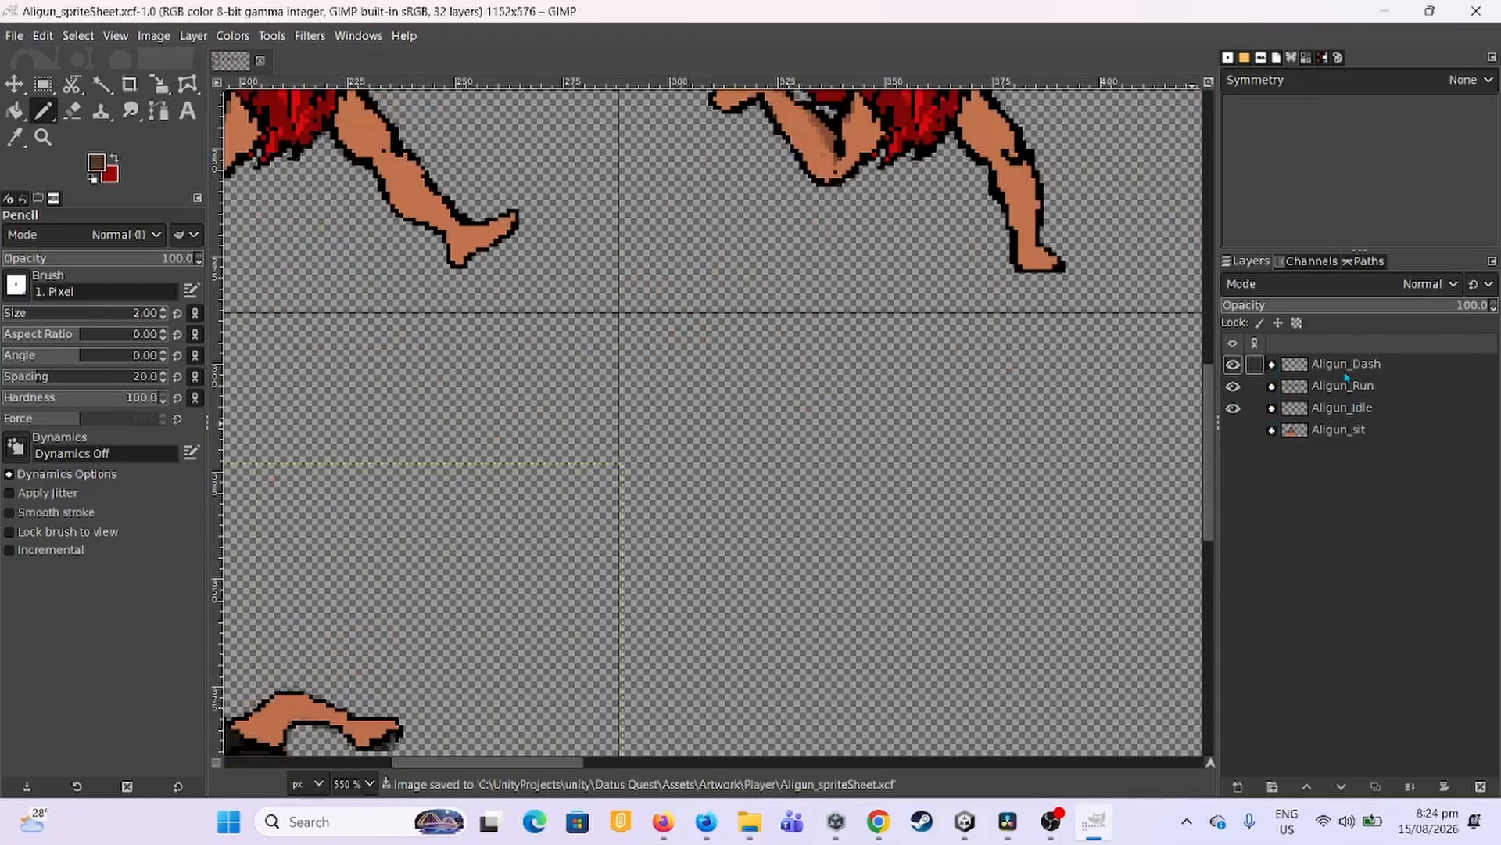
Create a new layer group, place it above Aligun_Dash at the top level, and collapse Aligun_Dash.
{"action": "scroll", "coordinate": [758, 481], "scroll_direction": "down", "scroll_amount": 9}
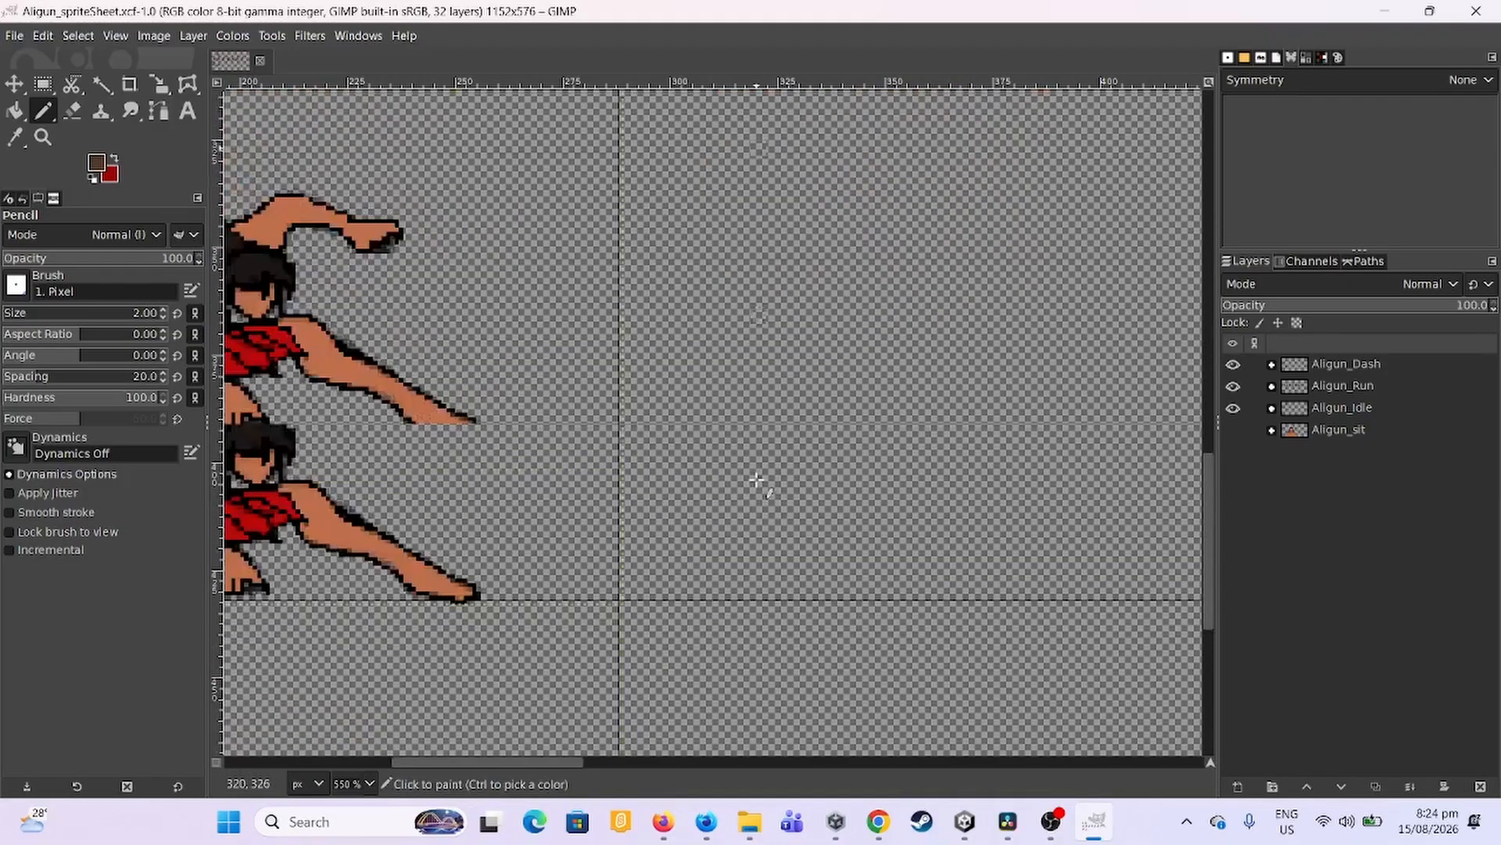
{"action": "scroll", "coordinate": [756, 481], "scroll_direction": "right", "scroll_amount": 8}
{"action": "scroll", "coordinate": [756, 481], "scroll_direction": "right", "scroll_amount": 2}
{"action": "scroll", "coordinate": [758, 480], "scroll_direction": "down", "scroll_amount": 5}
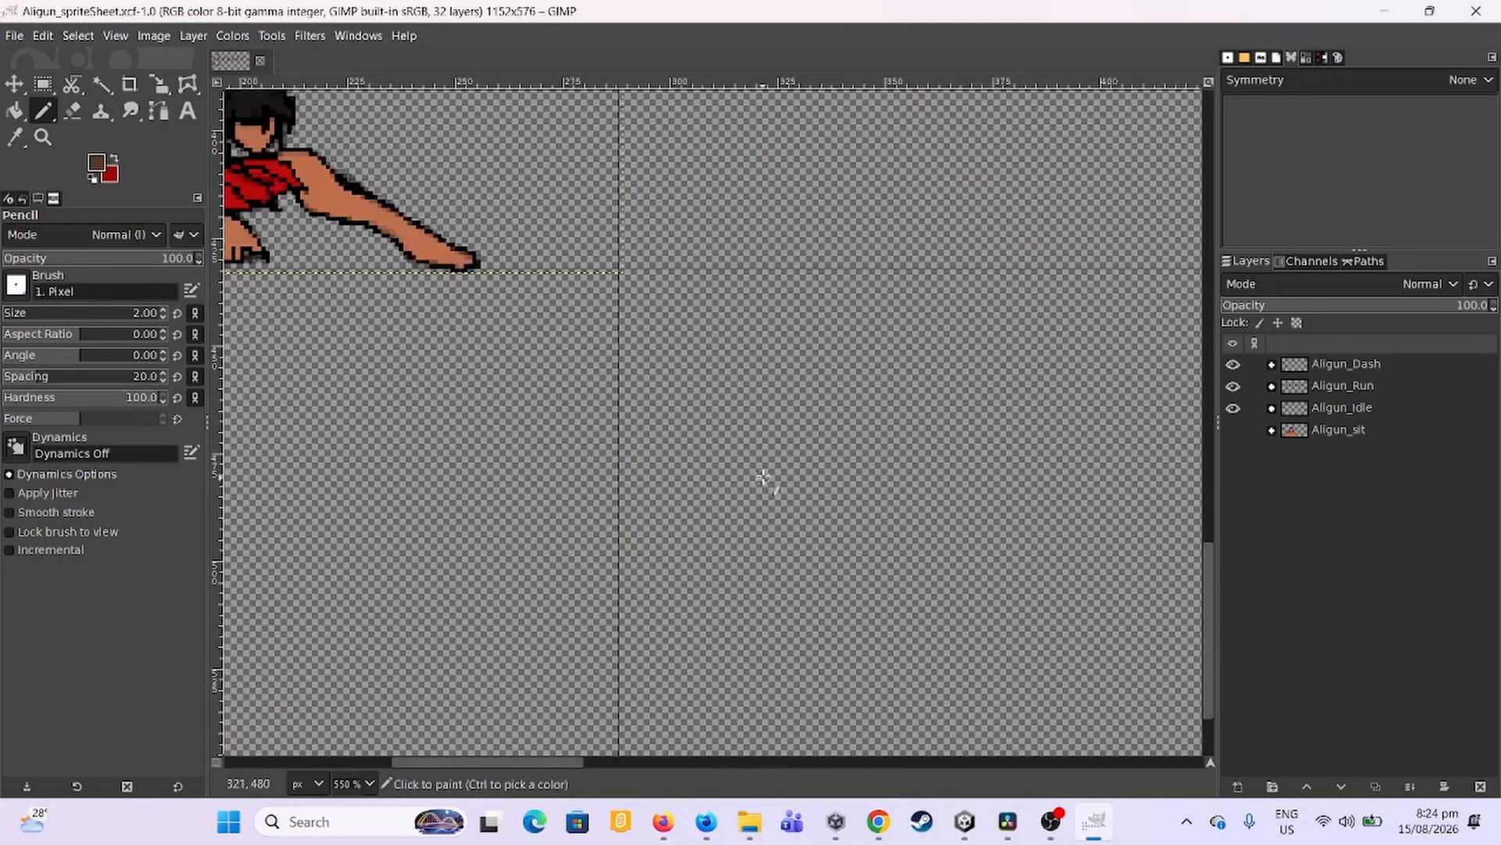
{"action": "scroll", "coordinate": [767, 478], "scroll_direction": "up", "scroll_amount": 5}
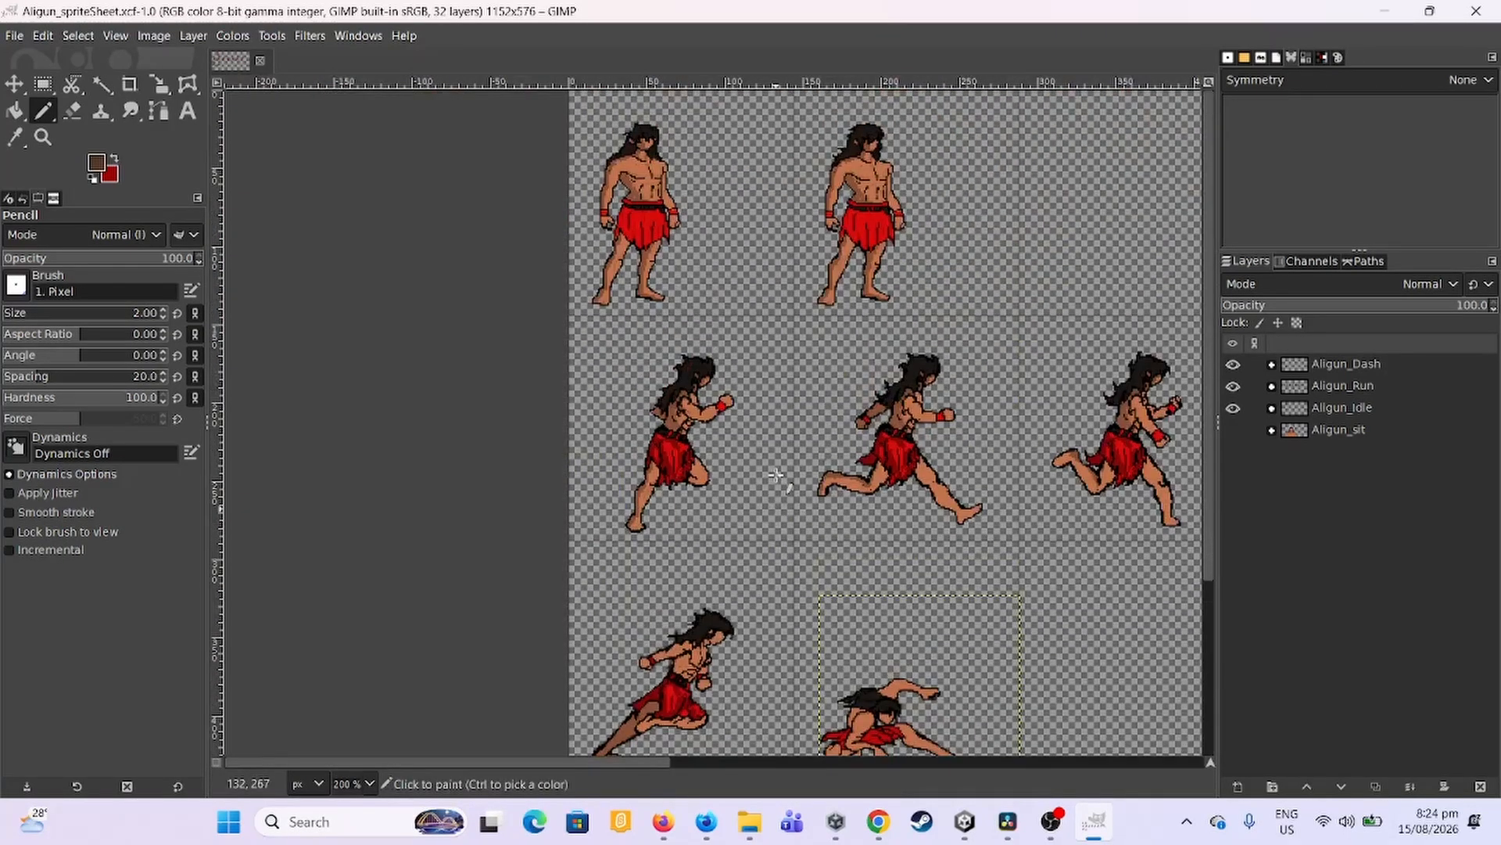
{"action": "scroll", "coordinate": [770, 477], "scroll_direction": "down", "scroll_amount": 2}
{"action": "scroll", "coordinate": [776, 474], "scroll_direction": "down", "scroll_amount": 2}
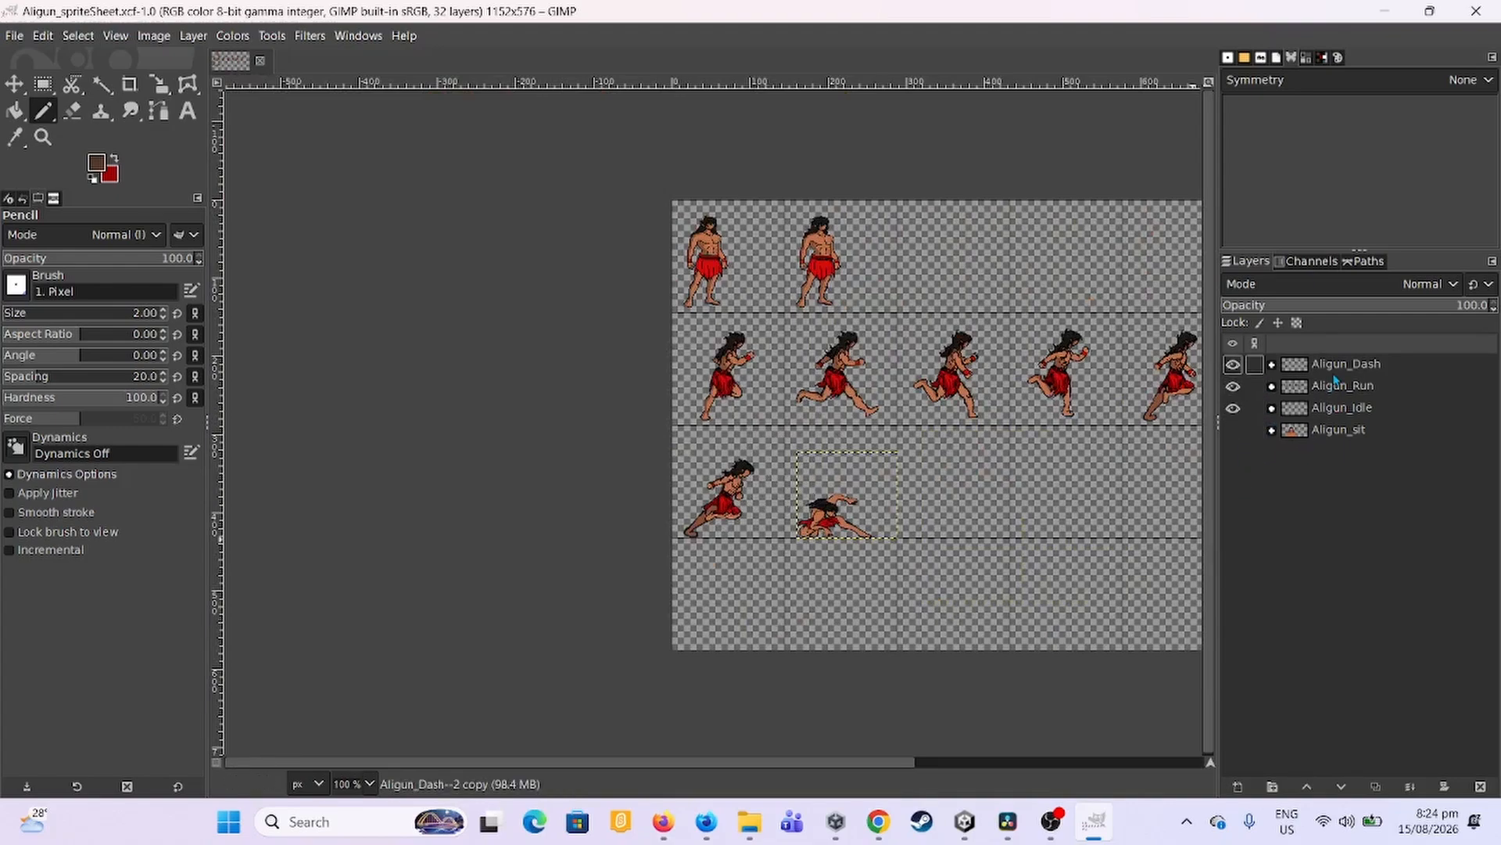
{"action": "left_click", "coordinate": [1272, 787]}
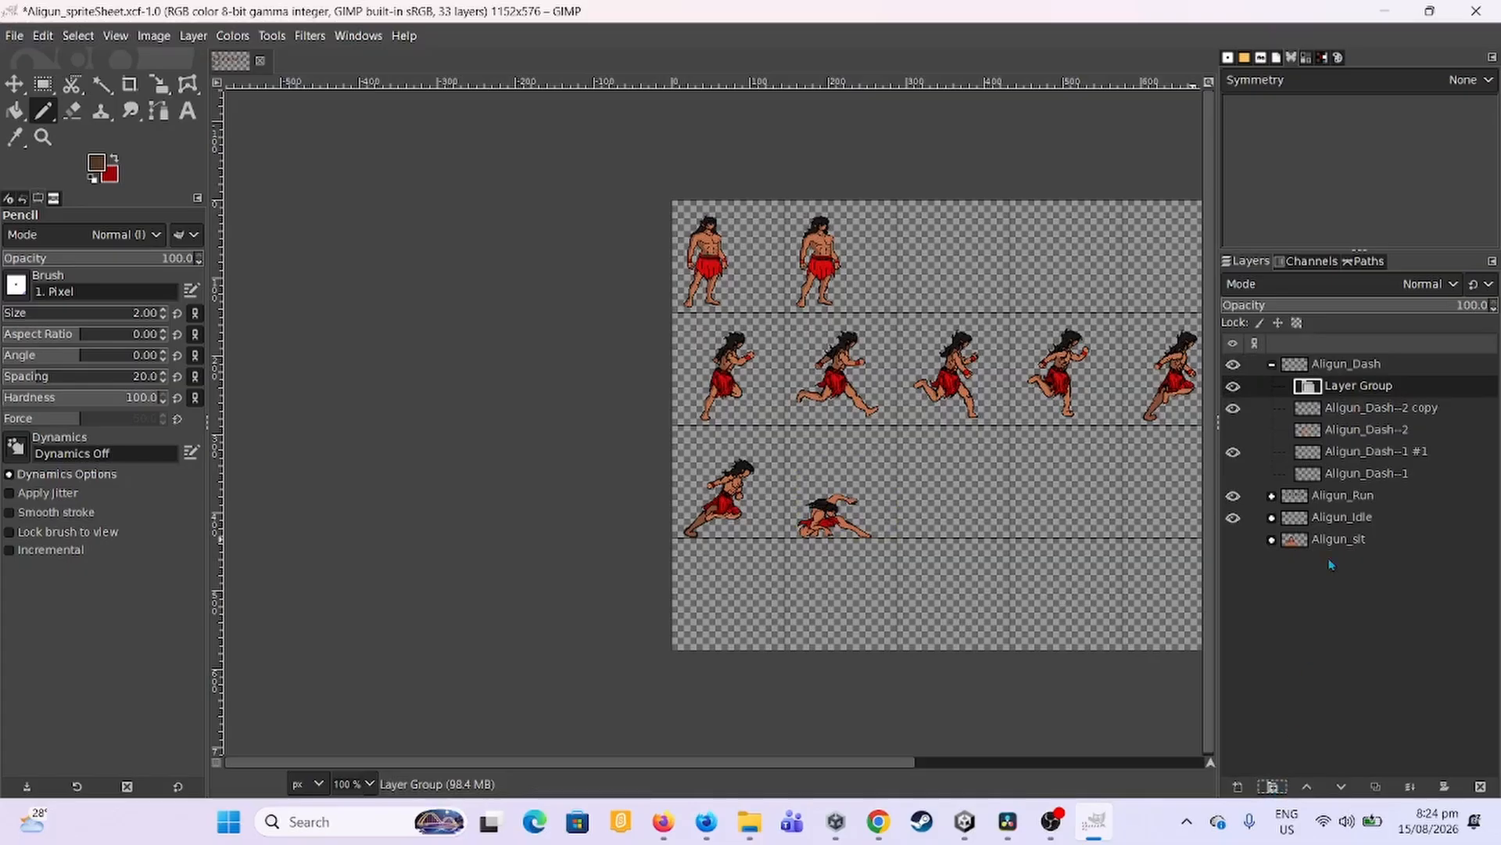
{"action": "left_click_drag", "start_coordinate": [1341, 387], "coordinate": [1356, 366]}
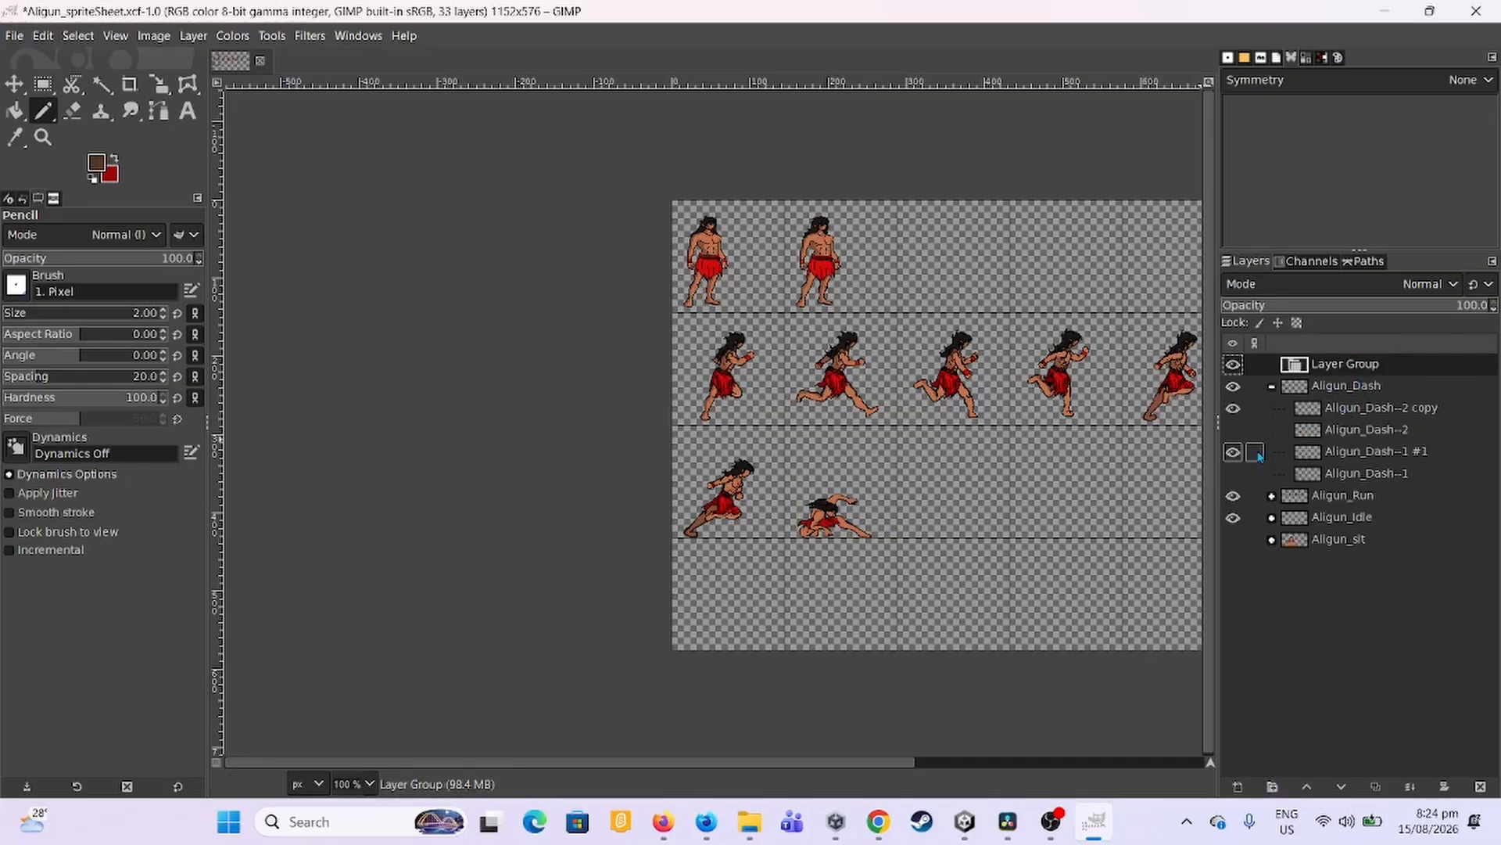
{"action": "left_click", "coordinate": [1273, 386]}
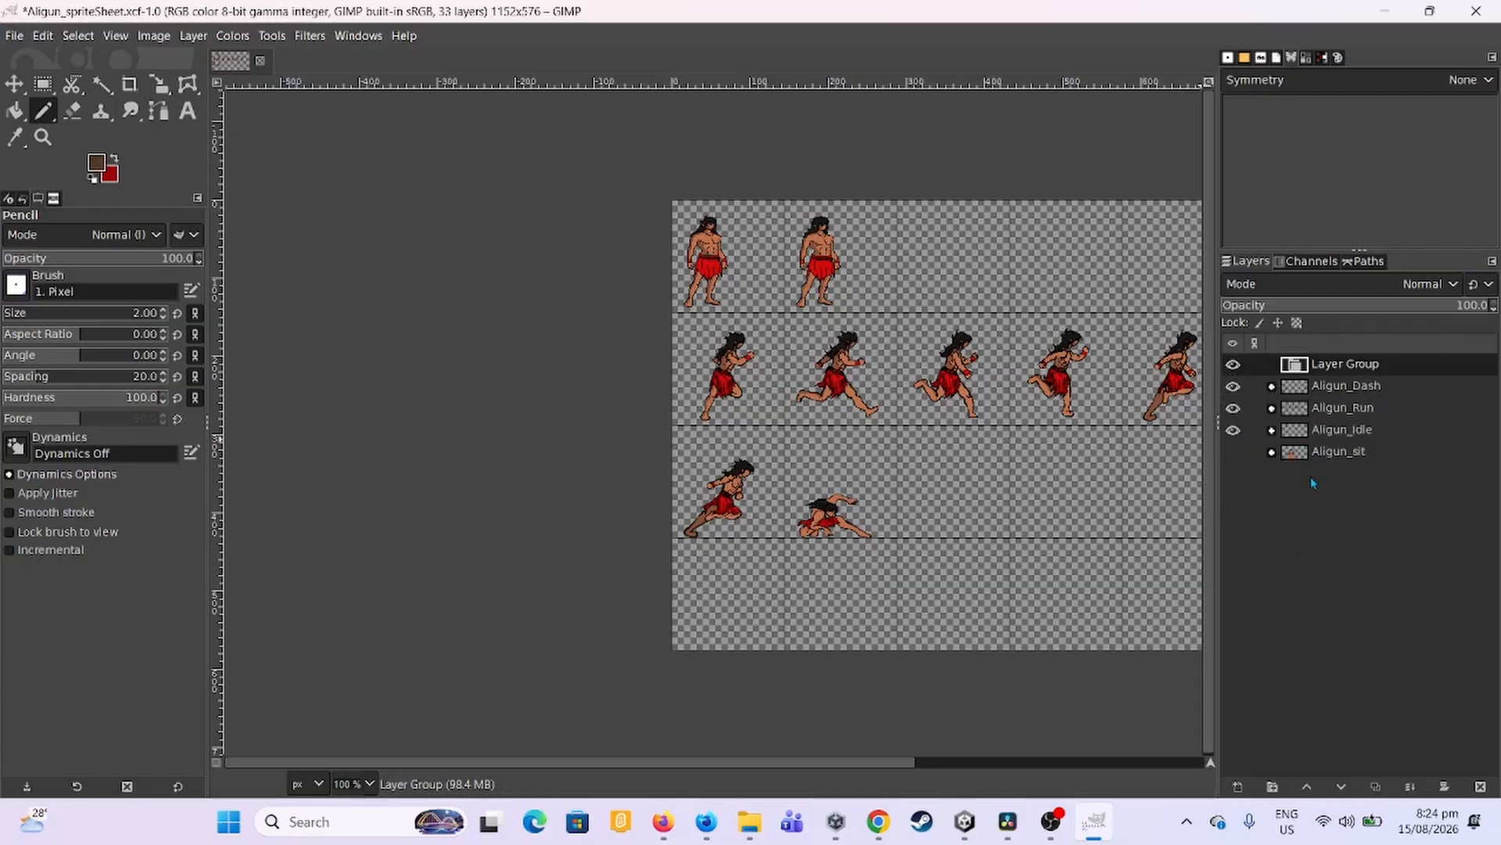
Duplicate the Aligun_Idle--1 layer, place the copy inside the new layer group, and collapse Aligun_Idle.
{"action": "left_click", "coordinate": [1272, 430]}
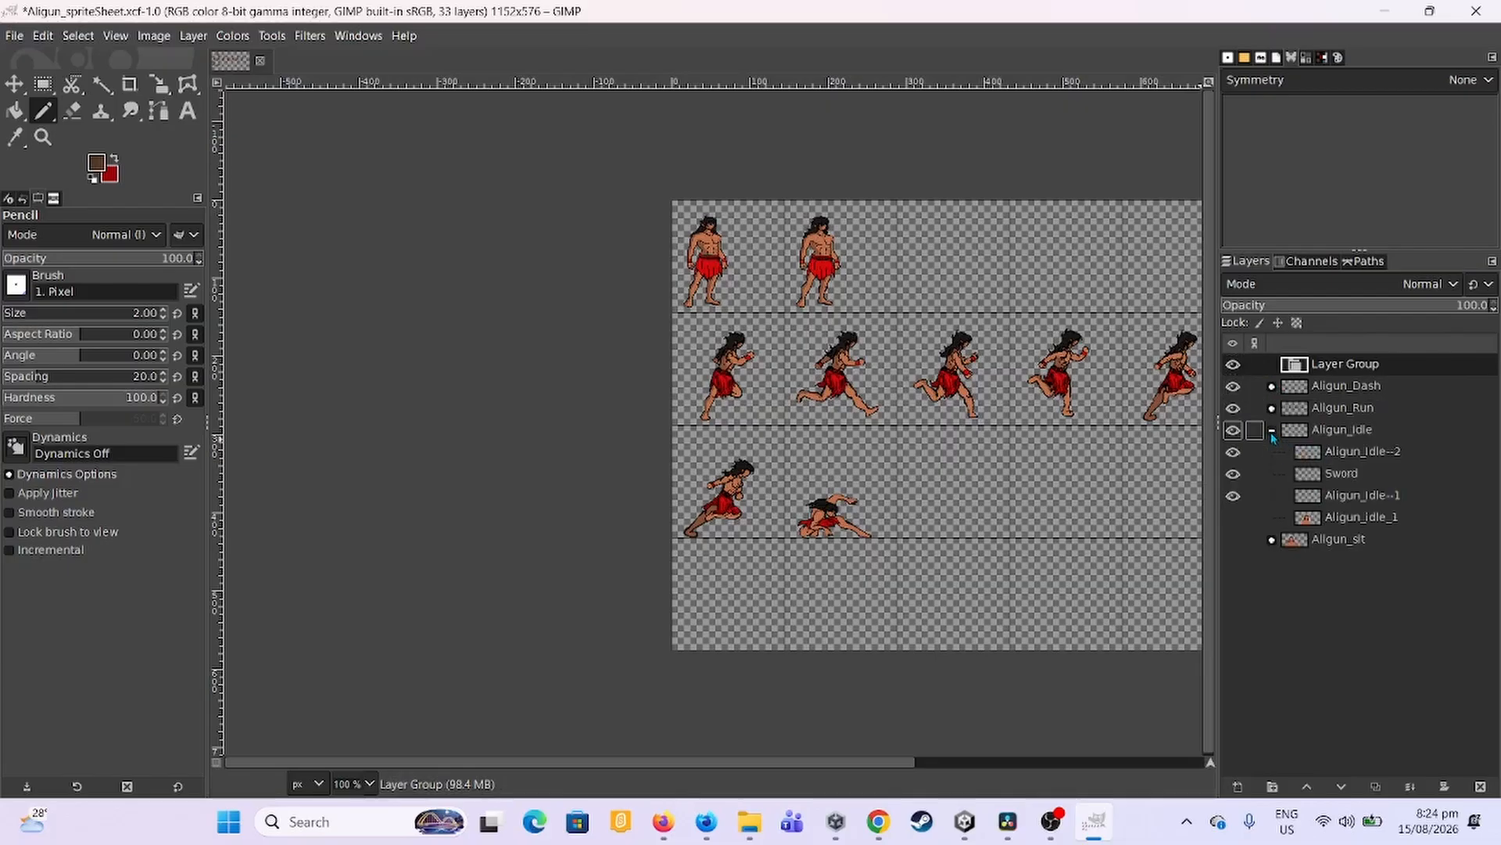
{"action": "left_click", "coordinate": [1357, 498]}
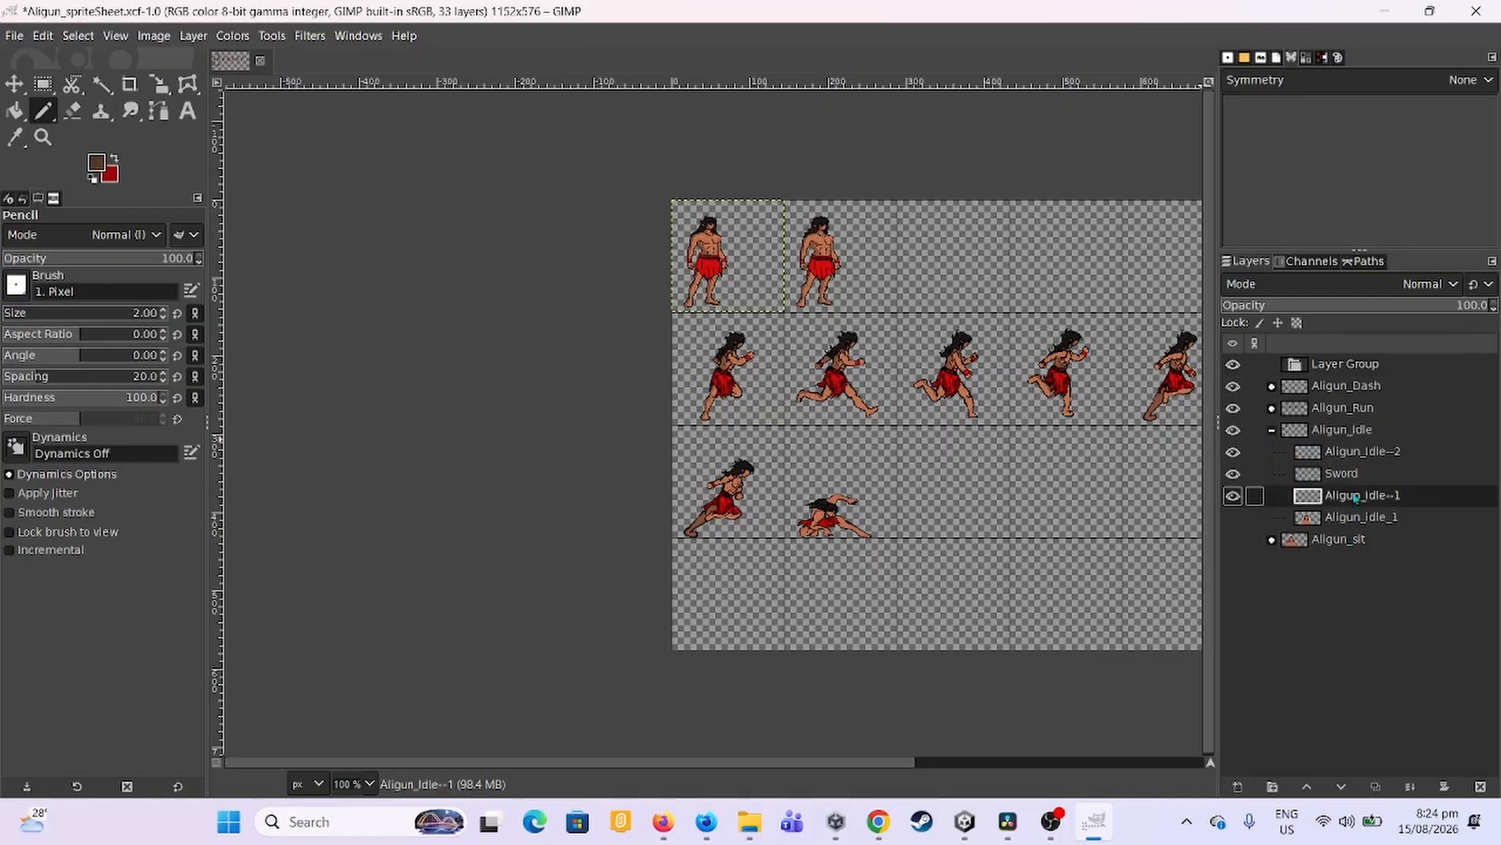
{"action": "left_click", "coordinate": [1376, 786]}
{"action": "left_click_drag", "start_coordinate": [1359, 497], "coordinate": [1345, 366]}
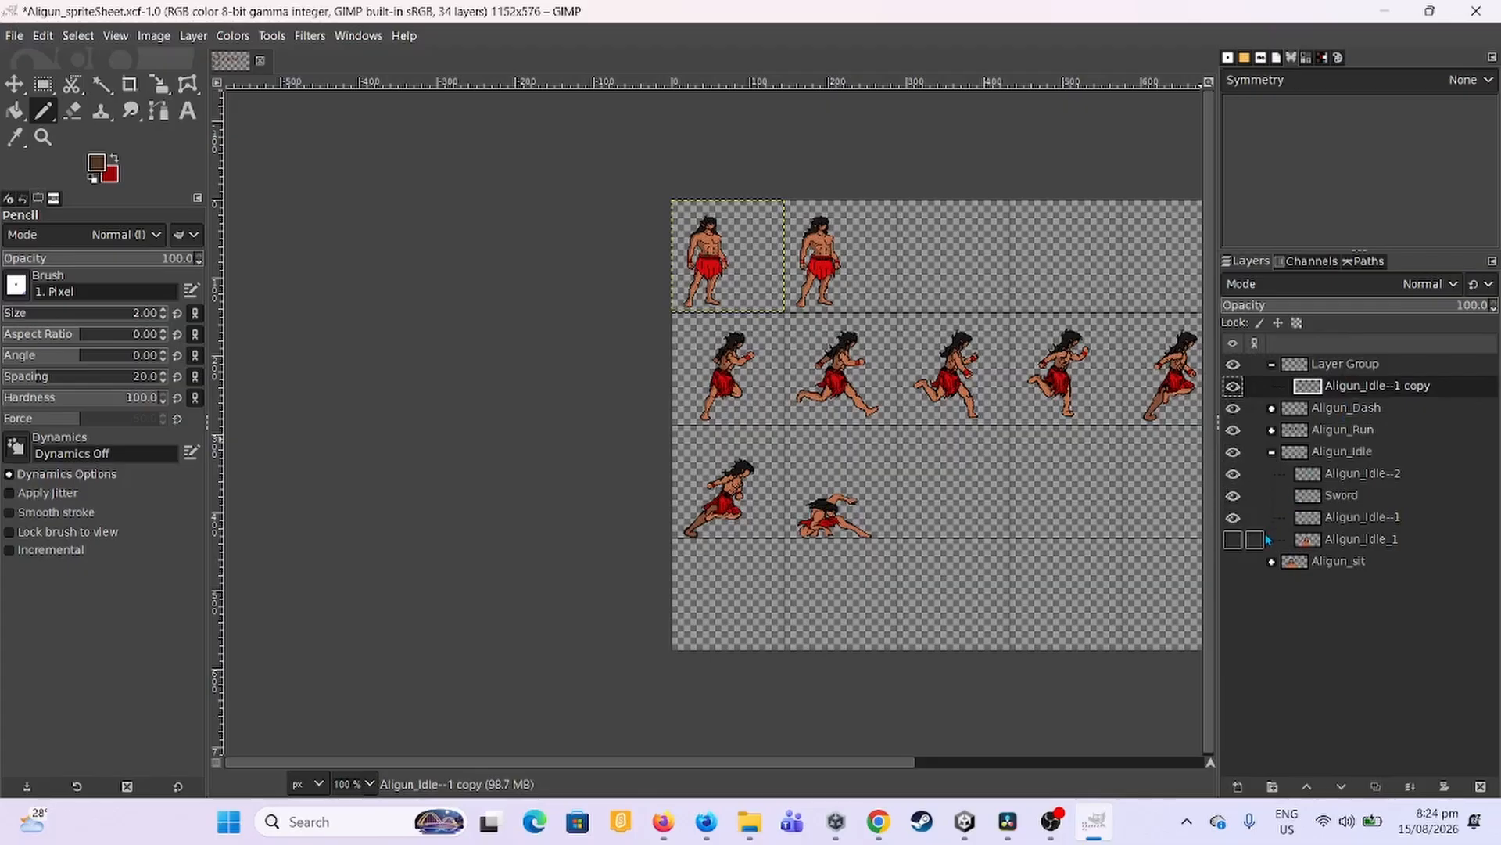
{"action": "left_click", "coordinate": [1272, 454]}
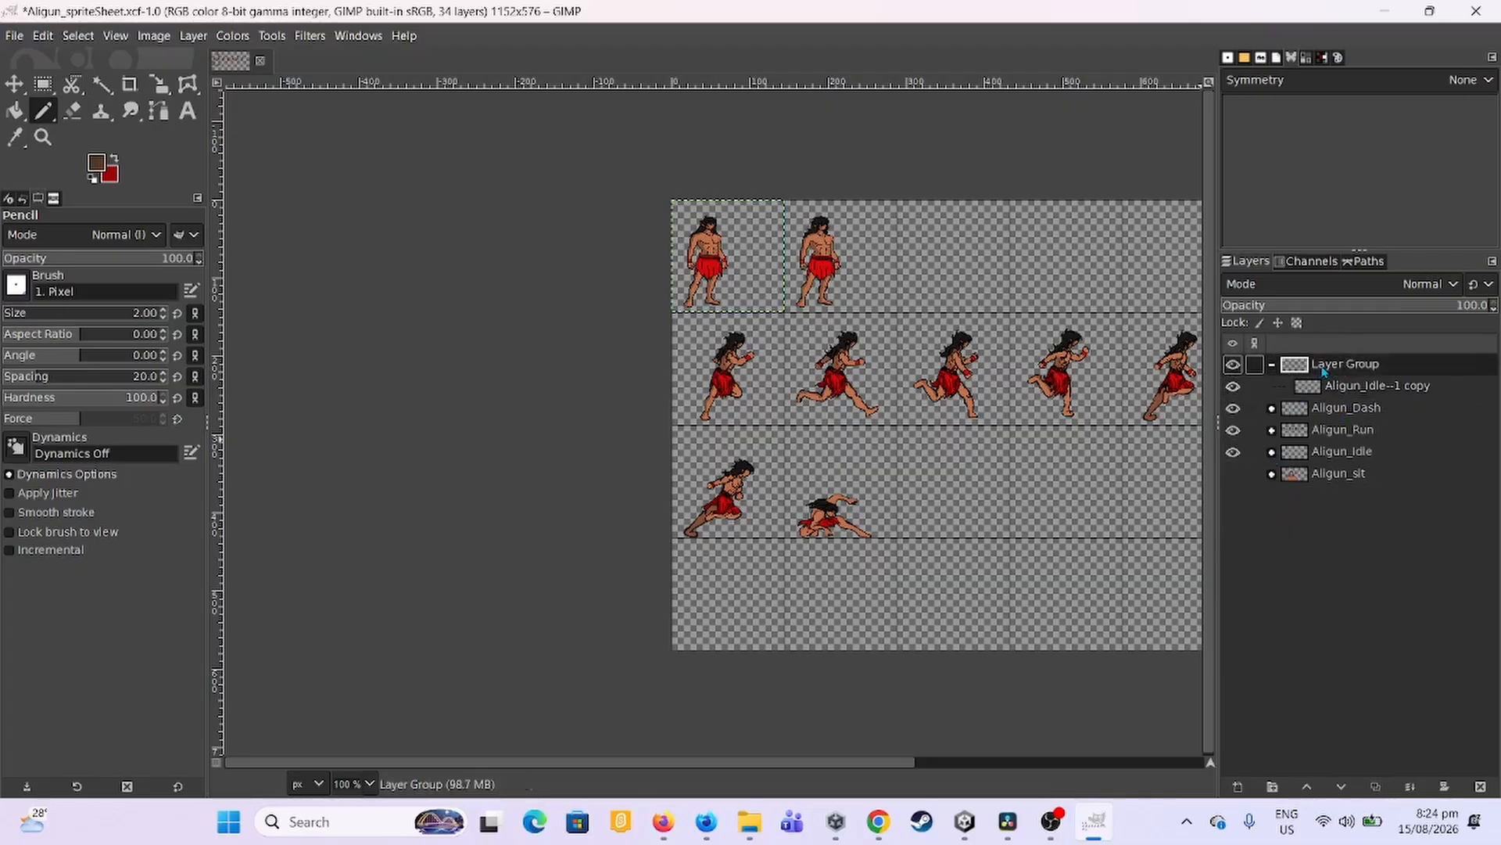
Rename the new layer group as Aligun_Attack and move its sprite into the first cell of the fourth grid row.
{"action": "double_click", "coordinate": [1322, 365]}
{"action": "type", "text": "All"}
{"action": "key", "text": "Return"}
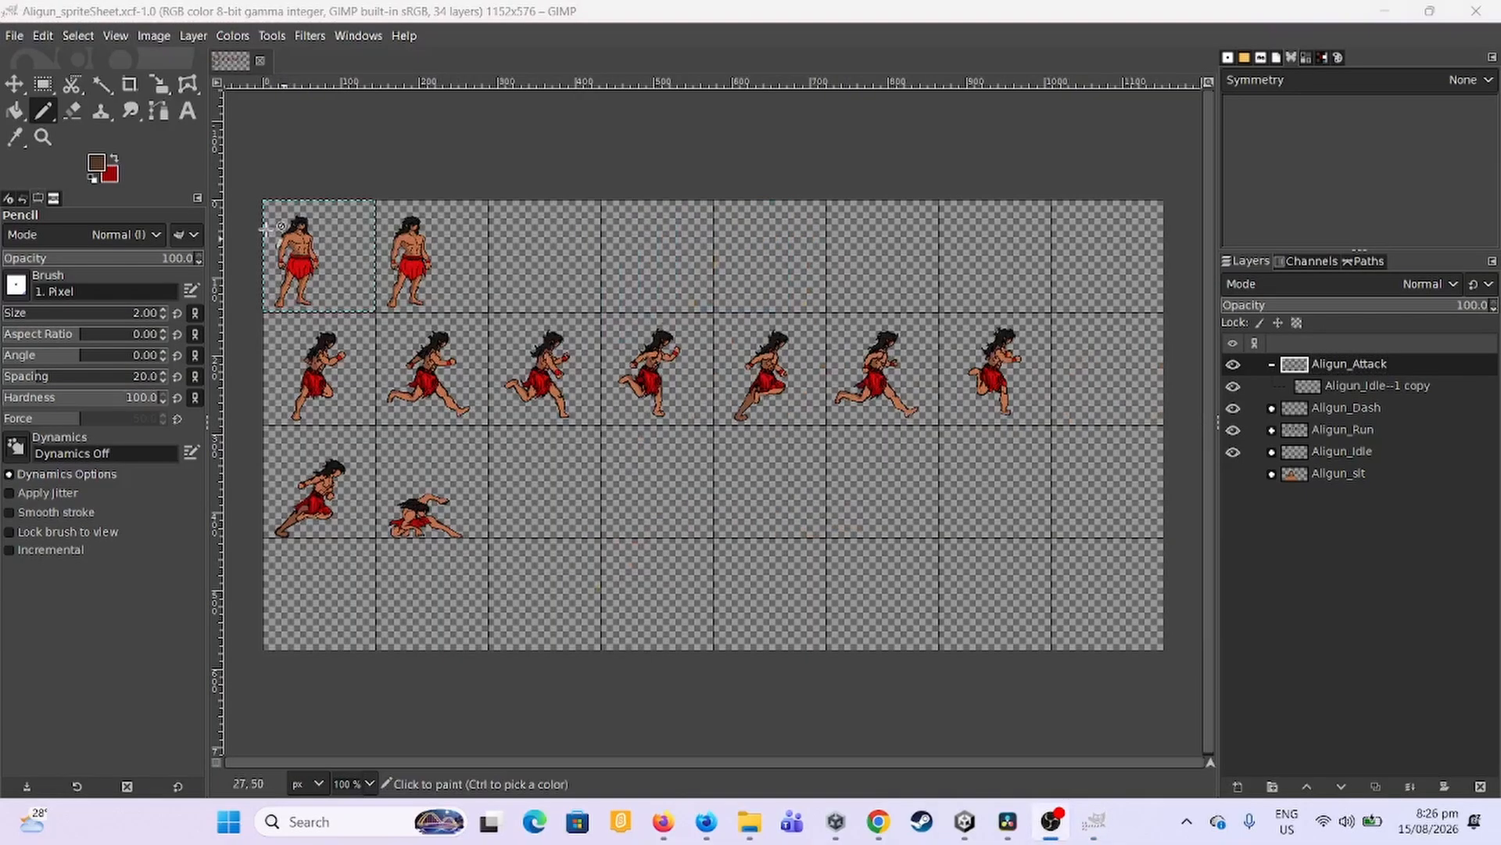
{"action": "key", "text": "m"}
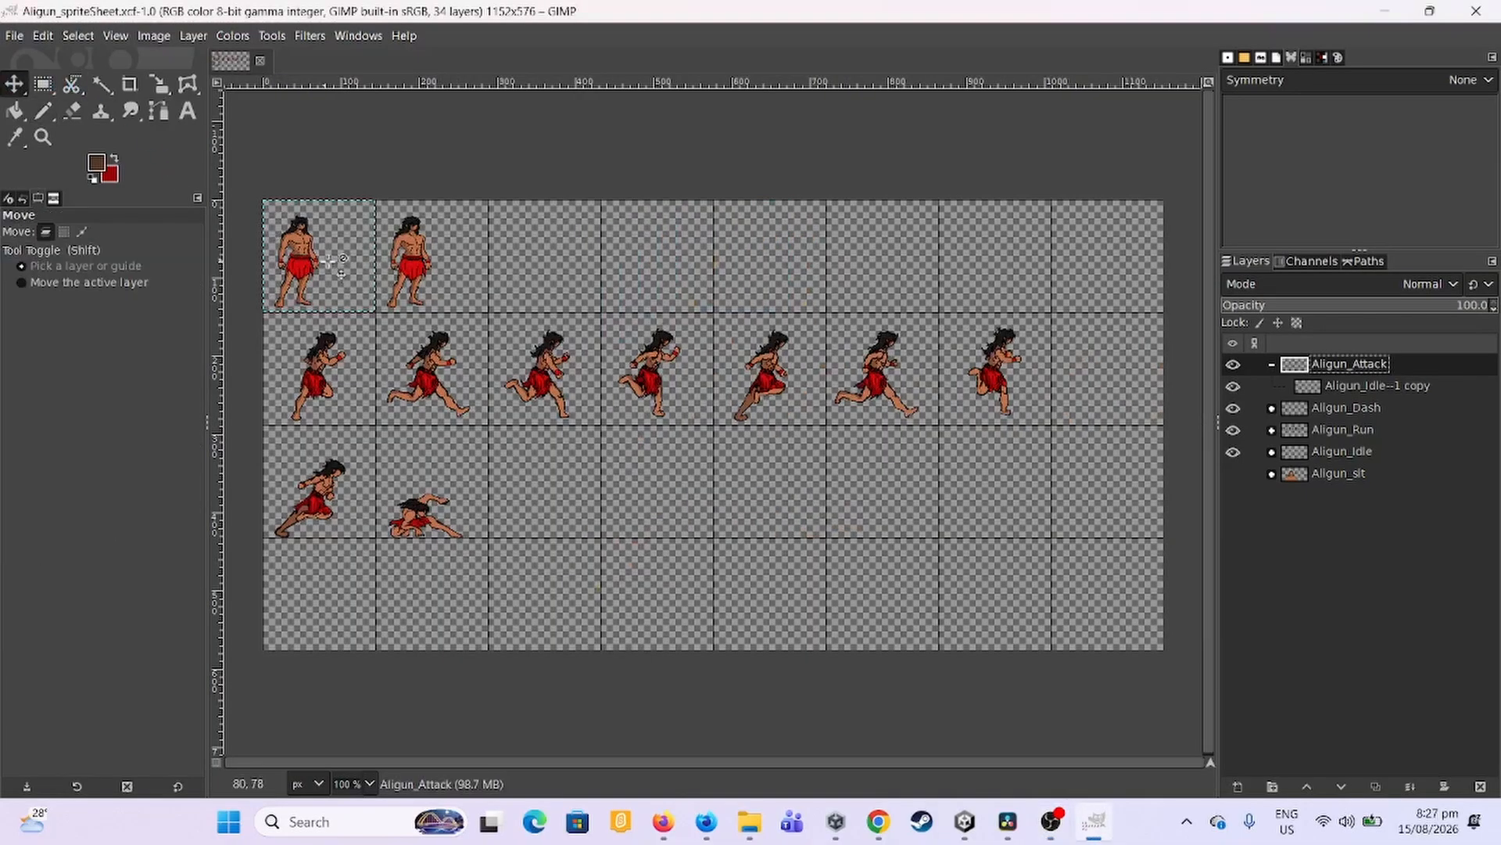
{"action": "mouse_move", "coordinate": [307, 263]}
{"action": "left_mouse_down"}
{"action": "mouse_move", "coordinate": [326, 482]}
{"action": "mouse_move", "coordinate": [312, 606]}
{"action": "mouse_move", "coordinate": [327, 602]}
{"action": "left_mouse_up"}
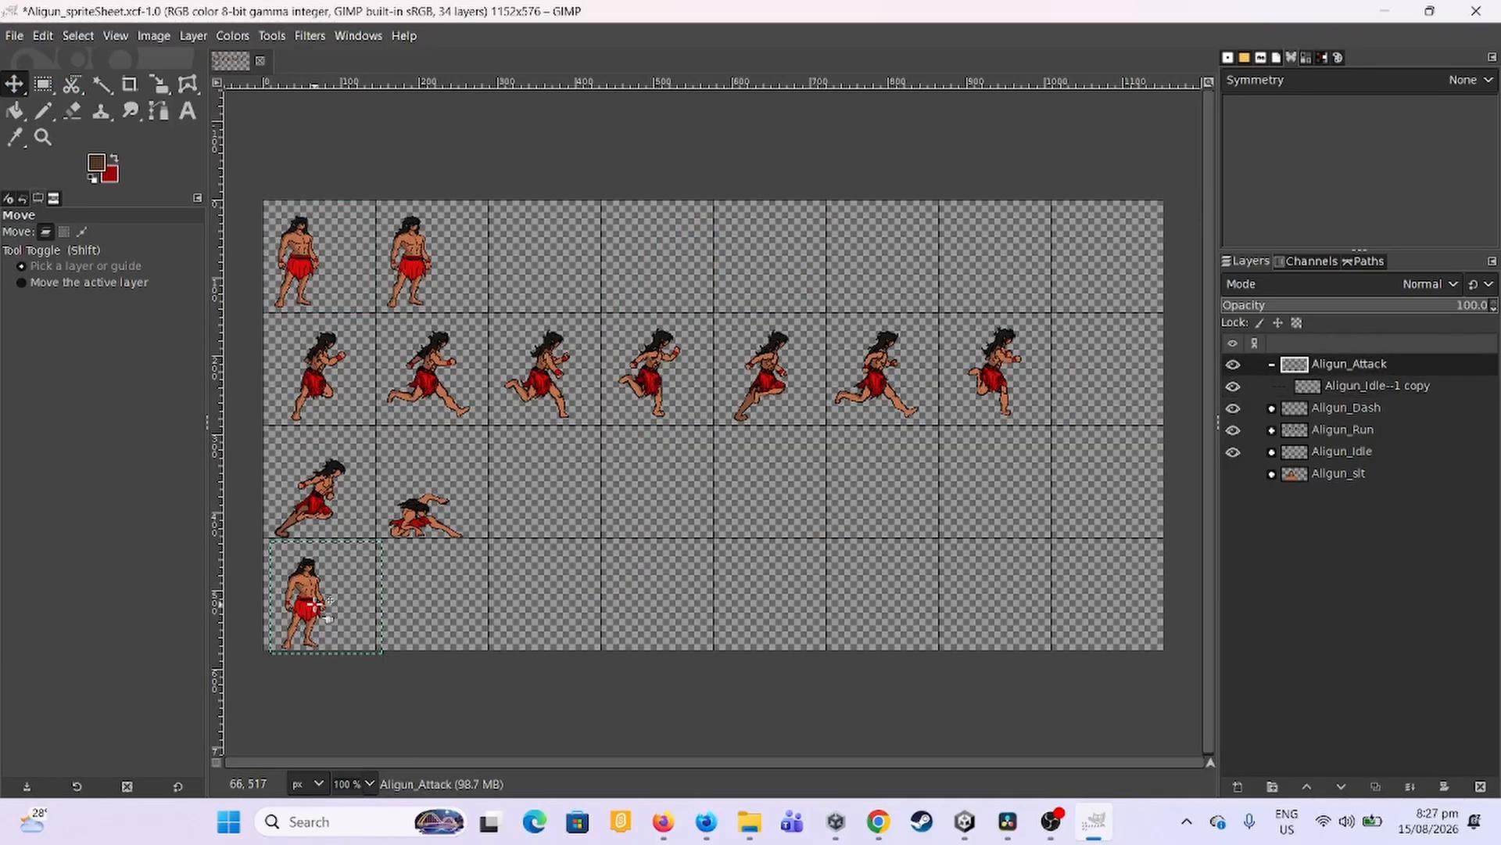
{"action": "double_click", "coordinate": [1392, 386]}
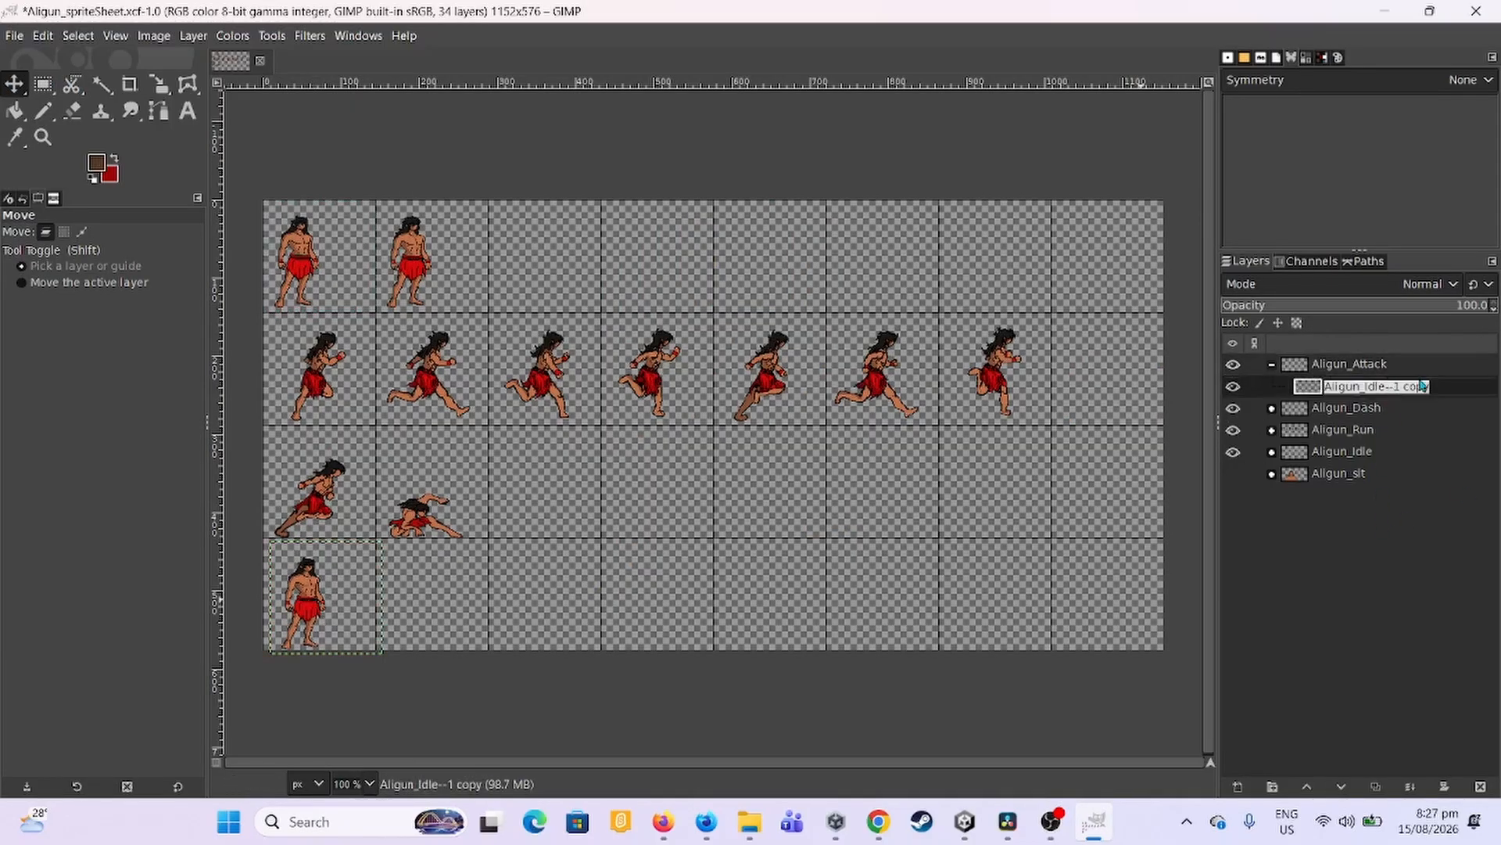
{"action": "key", "text": "Up"}
{"action": "double_click", "coordinate": [1430, 390]}
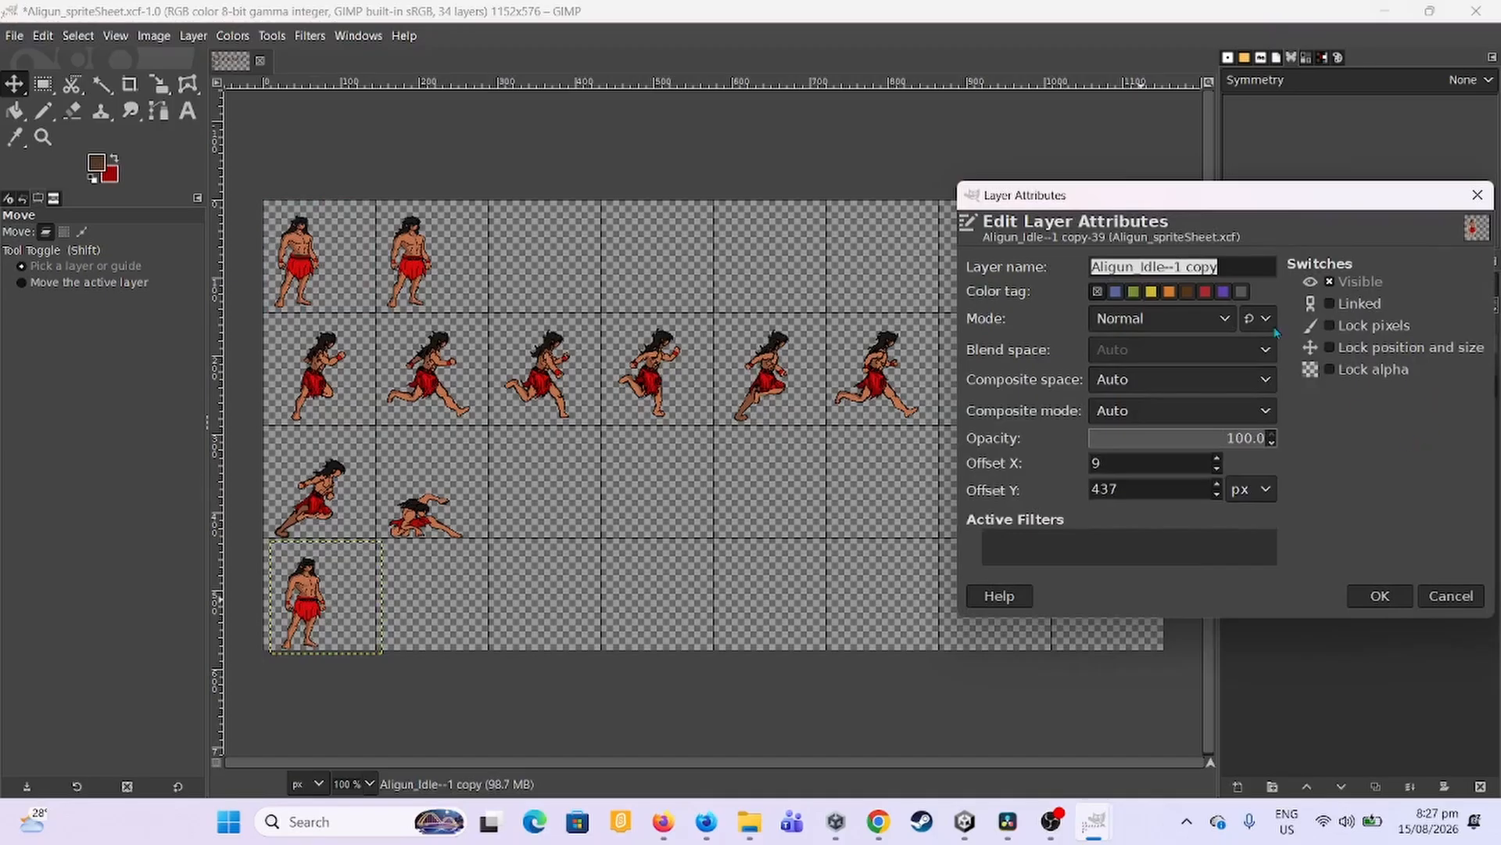
{"action": "left_click", "coordinate": [1247, 266]}
{"action": "left_click", "coordinate": [1452, 596]}
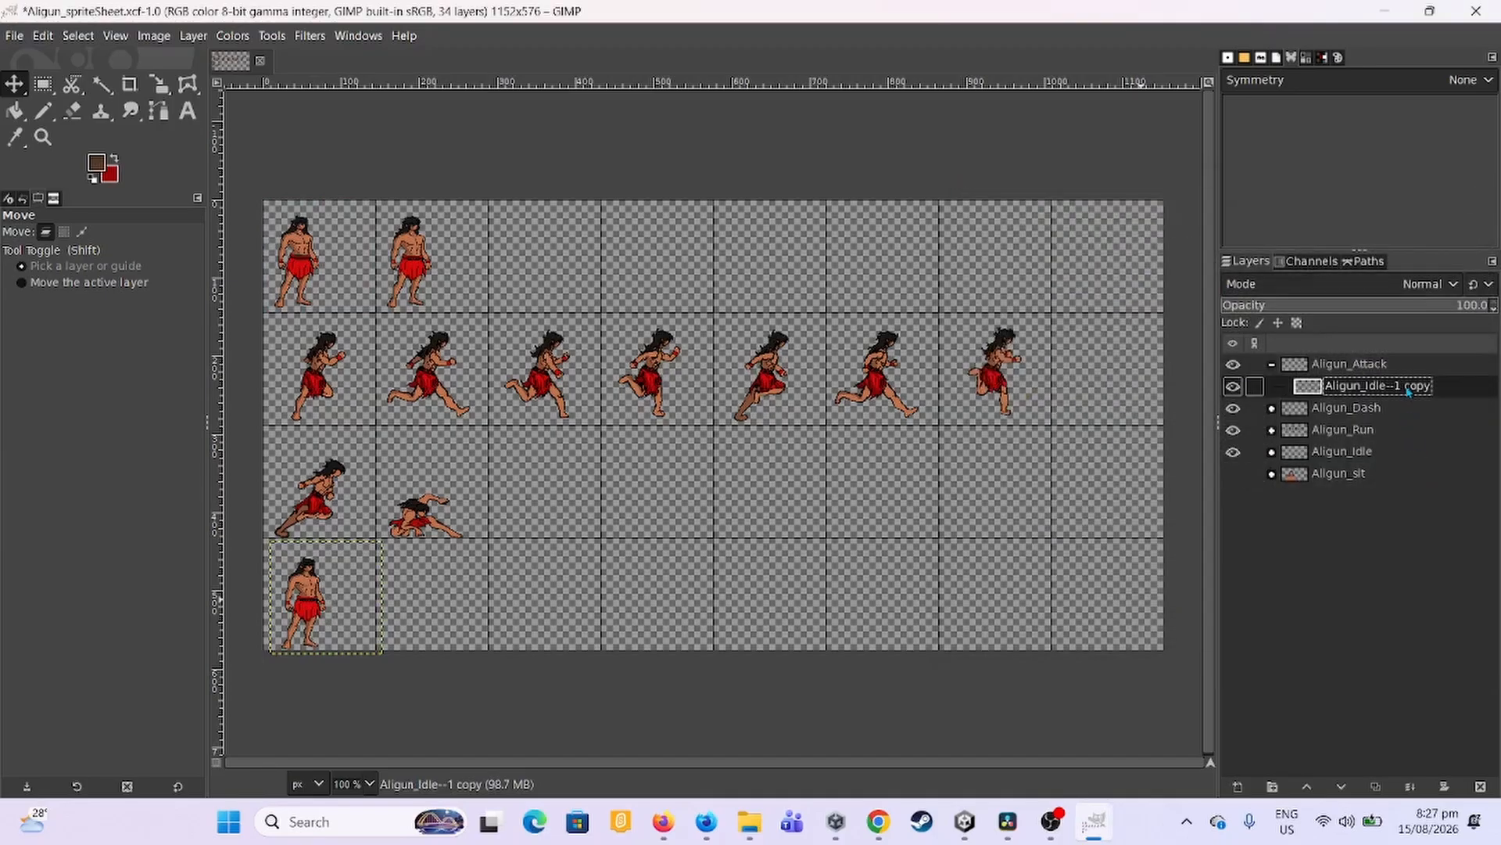
Rename the copied idle layer inside the Aligun_Attack group as Aligun_Attack--1.
{"action": "double_click", "coordinate": [1407, 385]}
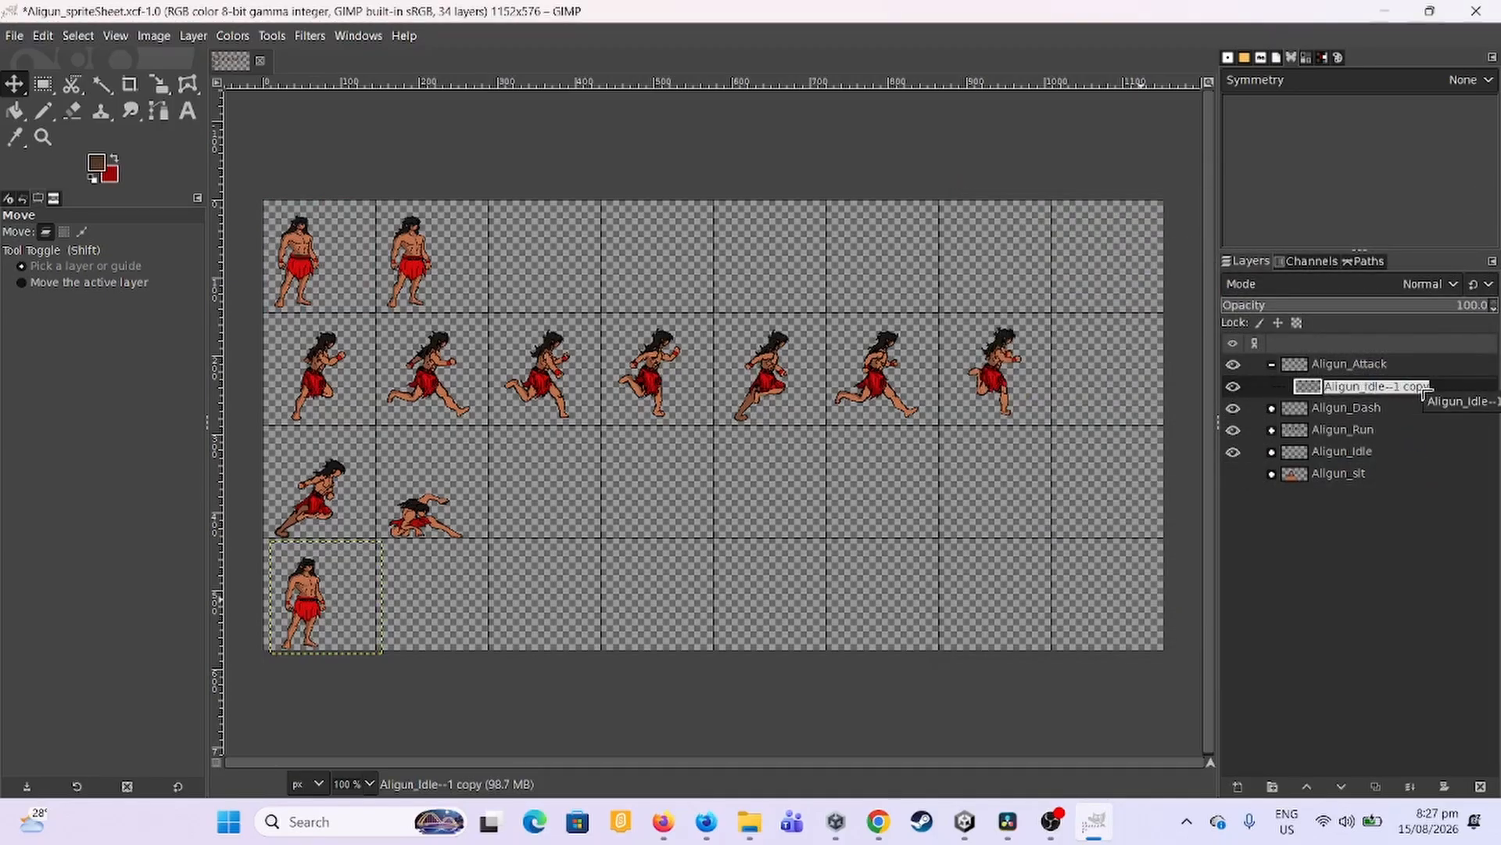
{"action": "key", "text": "End"}
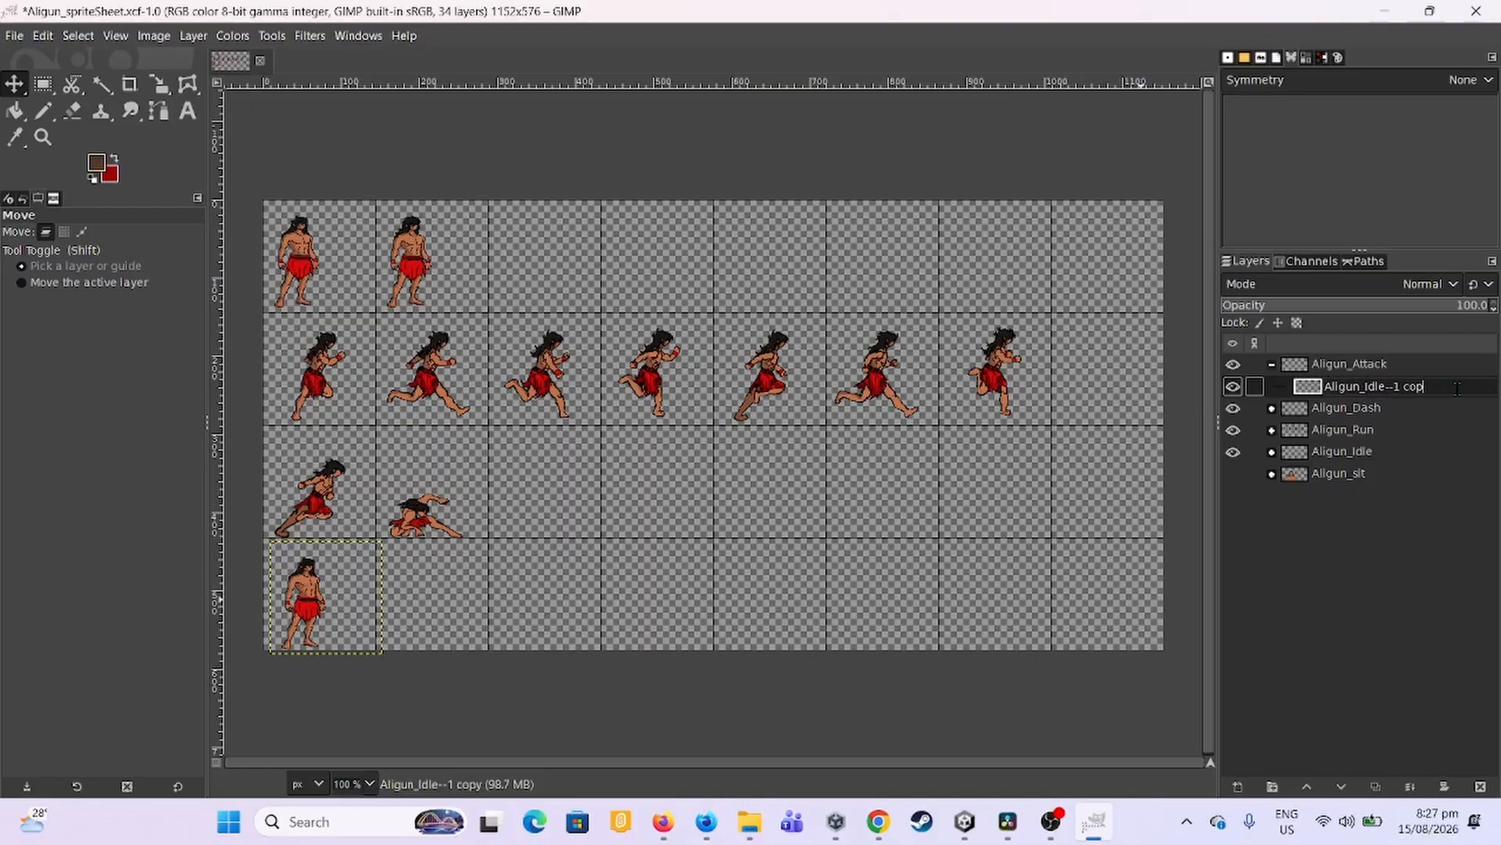
{"action": "key", "text": "BackSpace"}
{"action": "key", "text": "BackSpace"}
{"action": "key", "text": "BackSpace"}
{"action": "type", "text": "Att"}
{"action": "key", "text": "Return"}
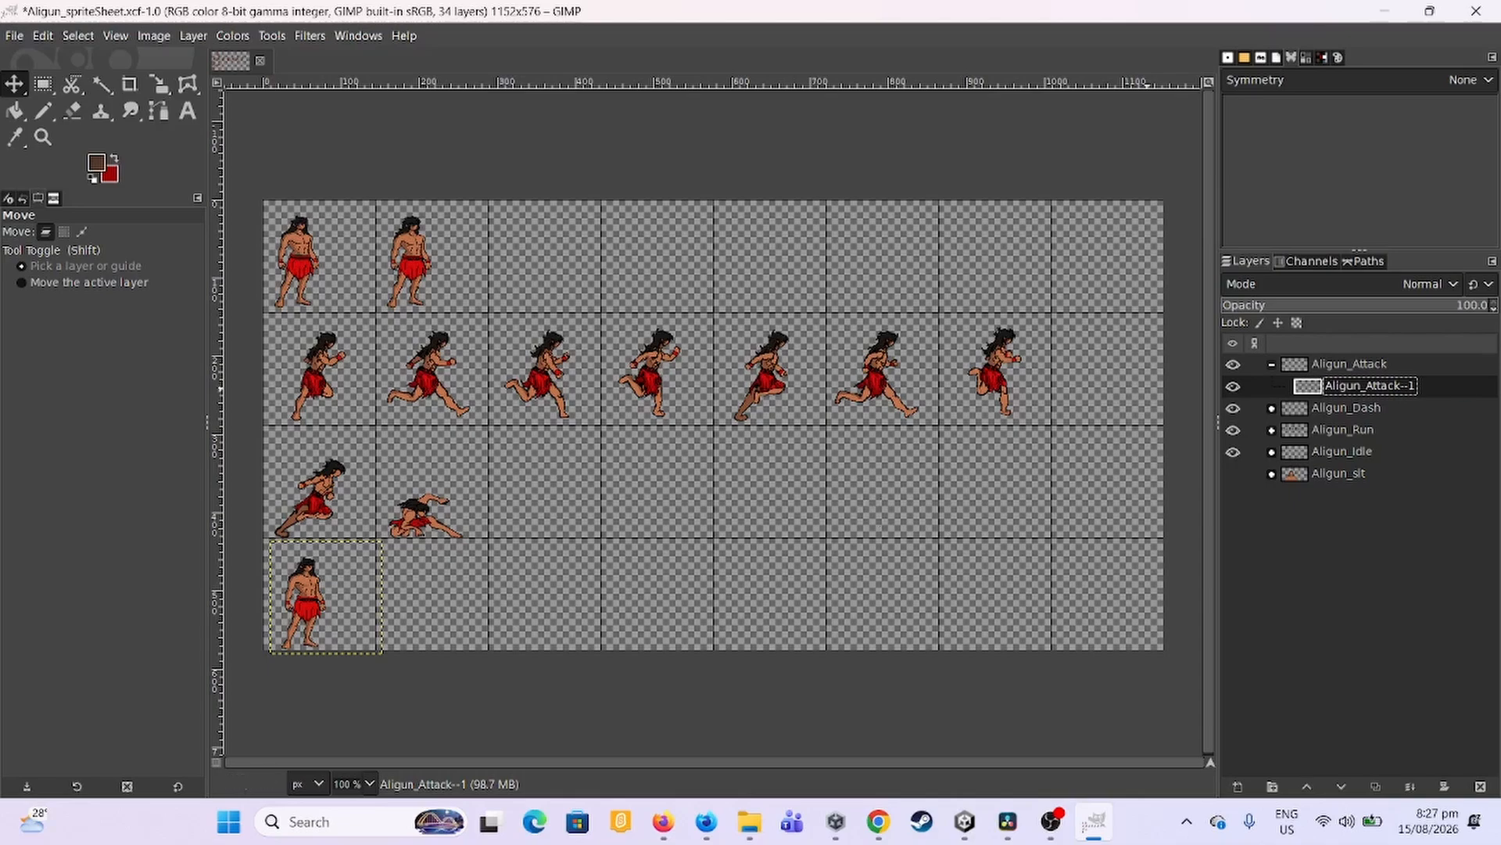
{"action": "key", "text": "alt+Tab"}
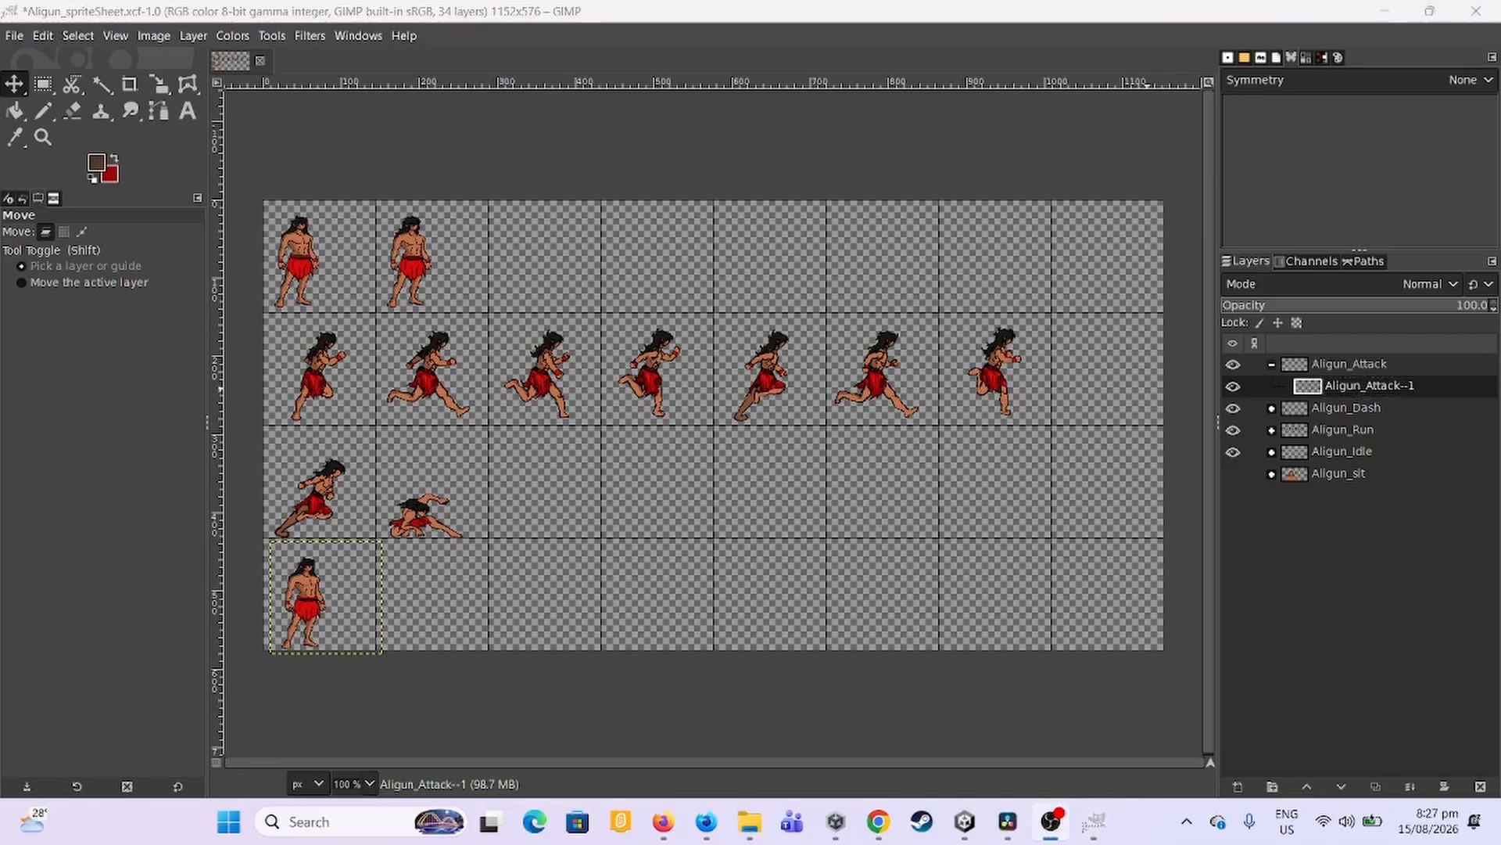
Switch to the image viewer and examine the reference attack frames in order from attack0.png to attack11.png.
{"action": "key", "text": "alt+Tab"}
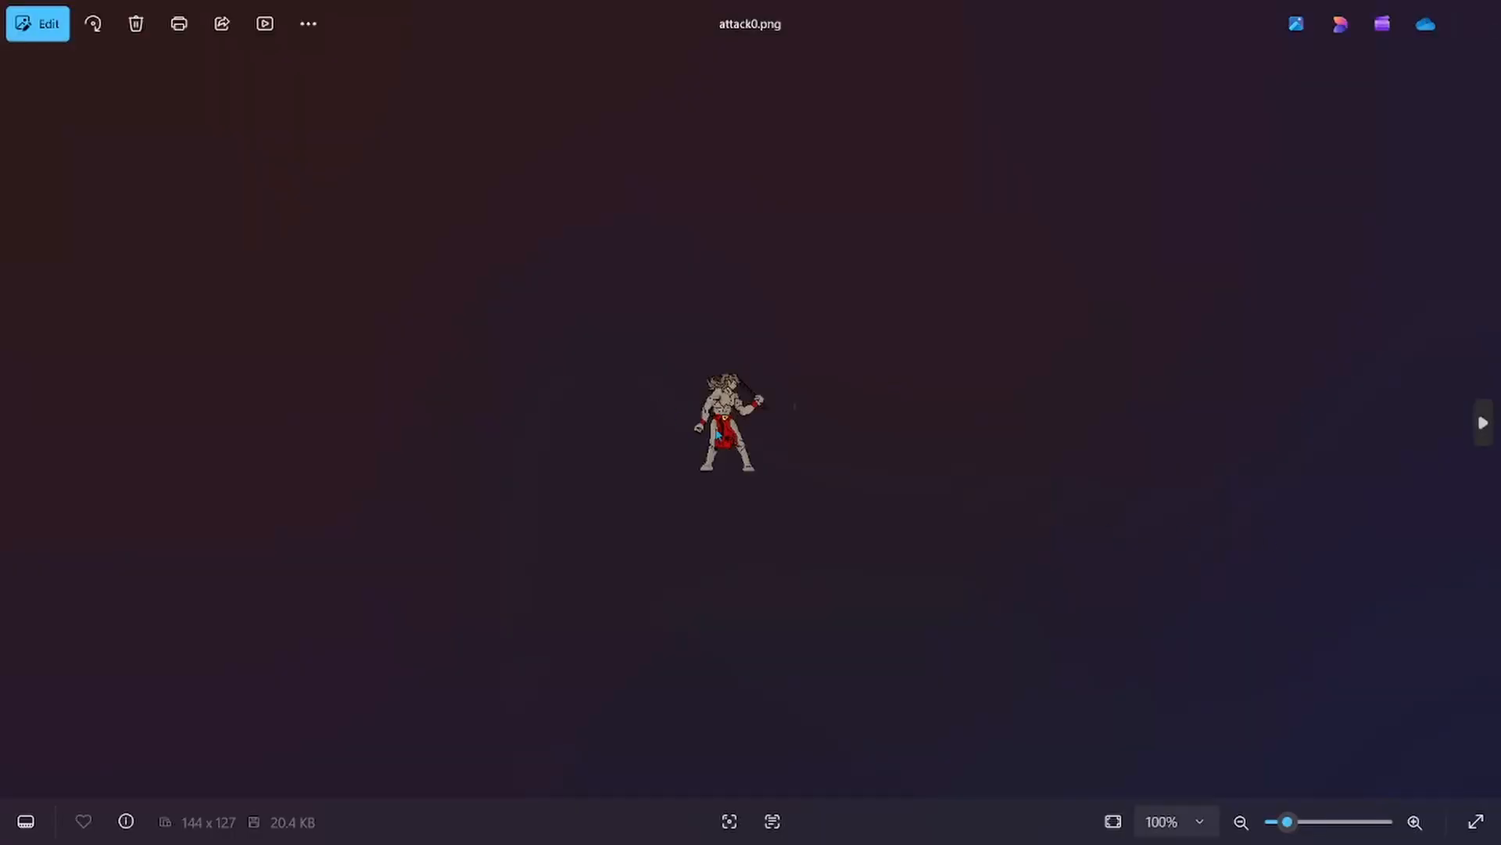
{"action": "scroll", "coordinate": [727, 429], "scroll_direction": "up", "scroll_amount": 3}
{"action": "scroll", "coordinate": [731, 426], "scroll_direction": "down", "scroll_amount": 3}
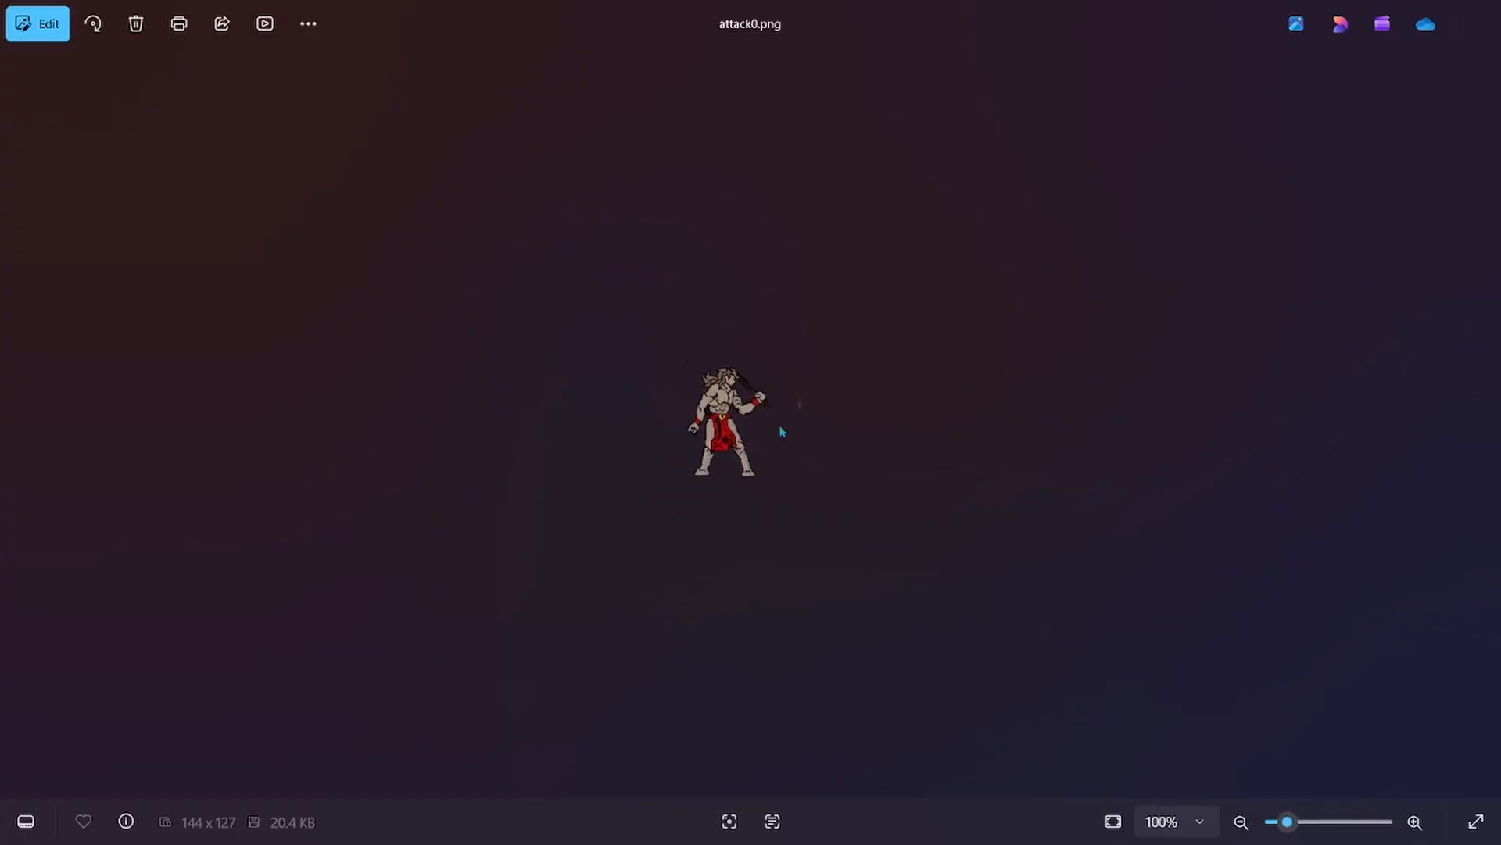
{"action": "left_click", "coordinate": [1482, 424]}
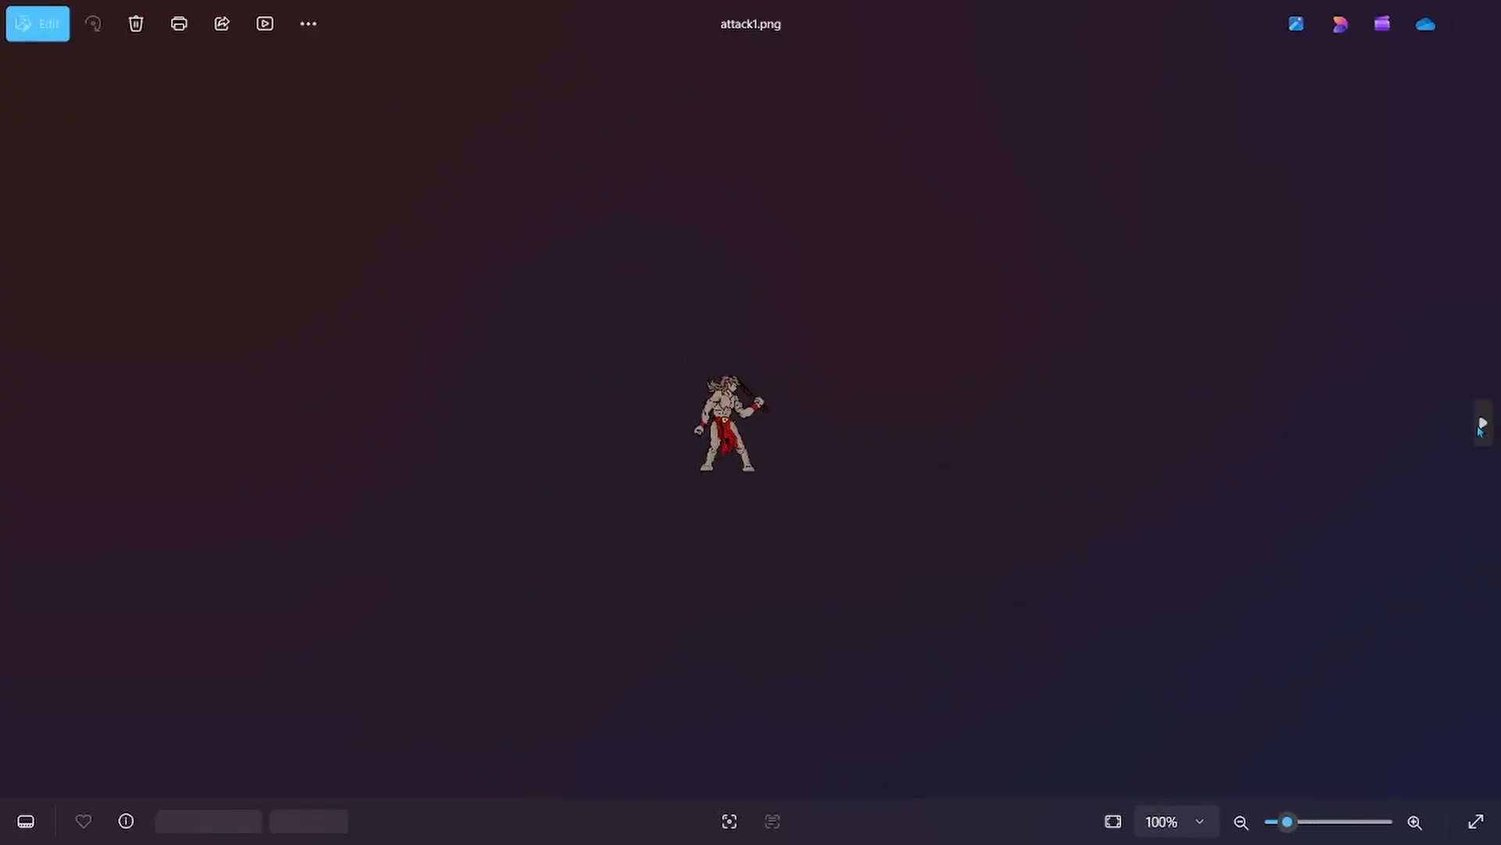
{"action": "left_click", "coordinate": [1482, 424]}
{"action": "left_click", "coordinate": [1482, 424]}
{"action": "left_click", "coordinate": [1482, 424]}
{"action": "left_click", "coordinate": [1482, 424]}
{"action": "left_click", "coordinate": [1482, 424]}
{"action": "left_click", "coordinate": [1482, 424]}
{"action": "left_click", "coordinate": [1482, 423]}
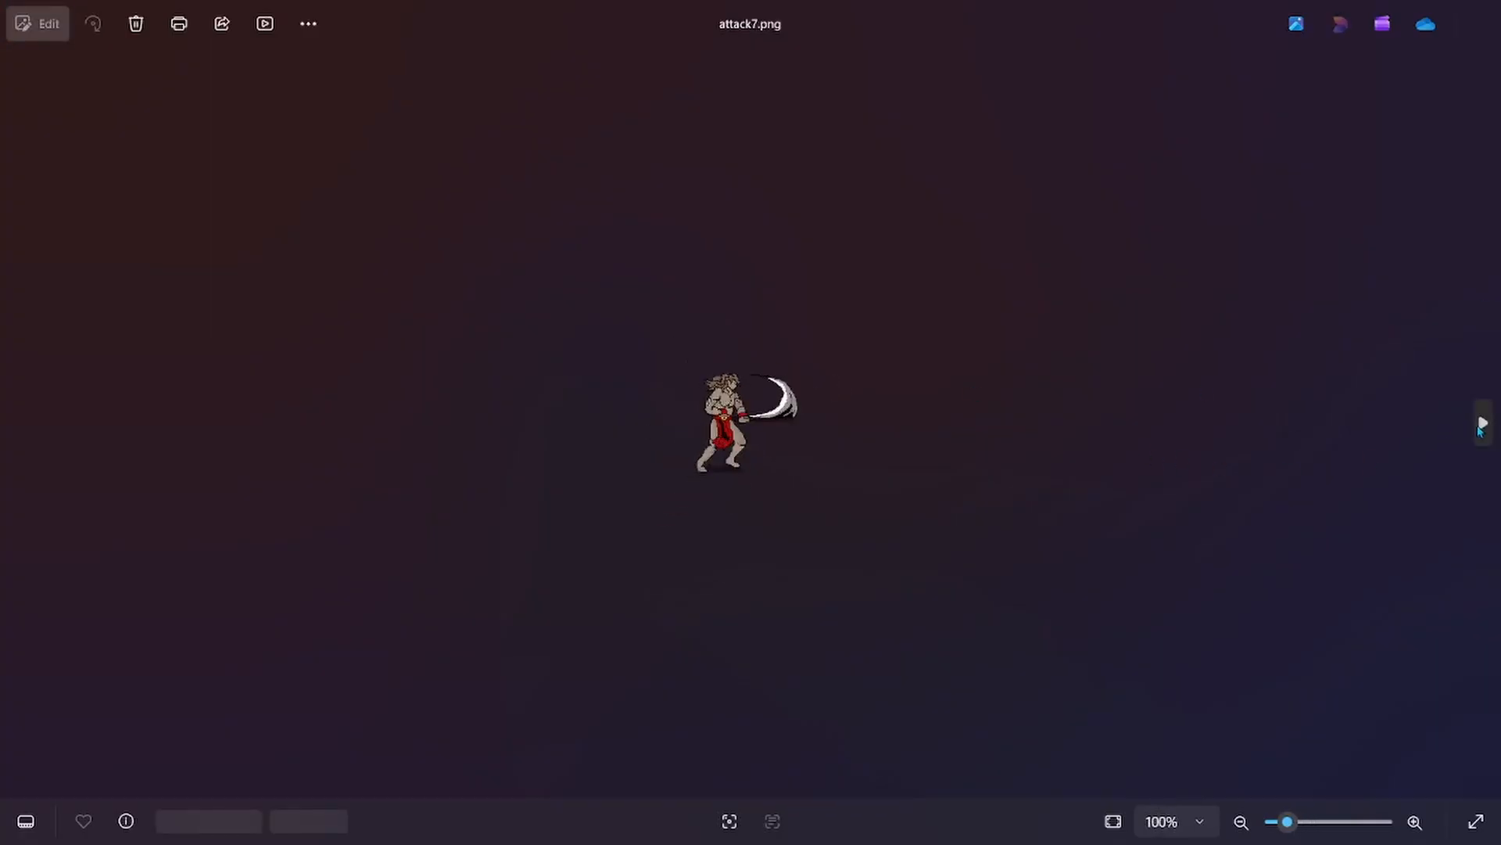
{"action": "left_click", "coordinate": [1482, 424]}
{"action": "left_click", "coordinate": [1482, 424]}
{"action": "left_click", "coordinate": [1482, 424]}
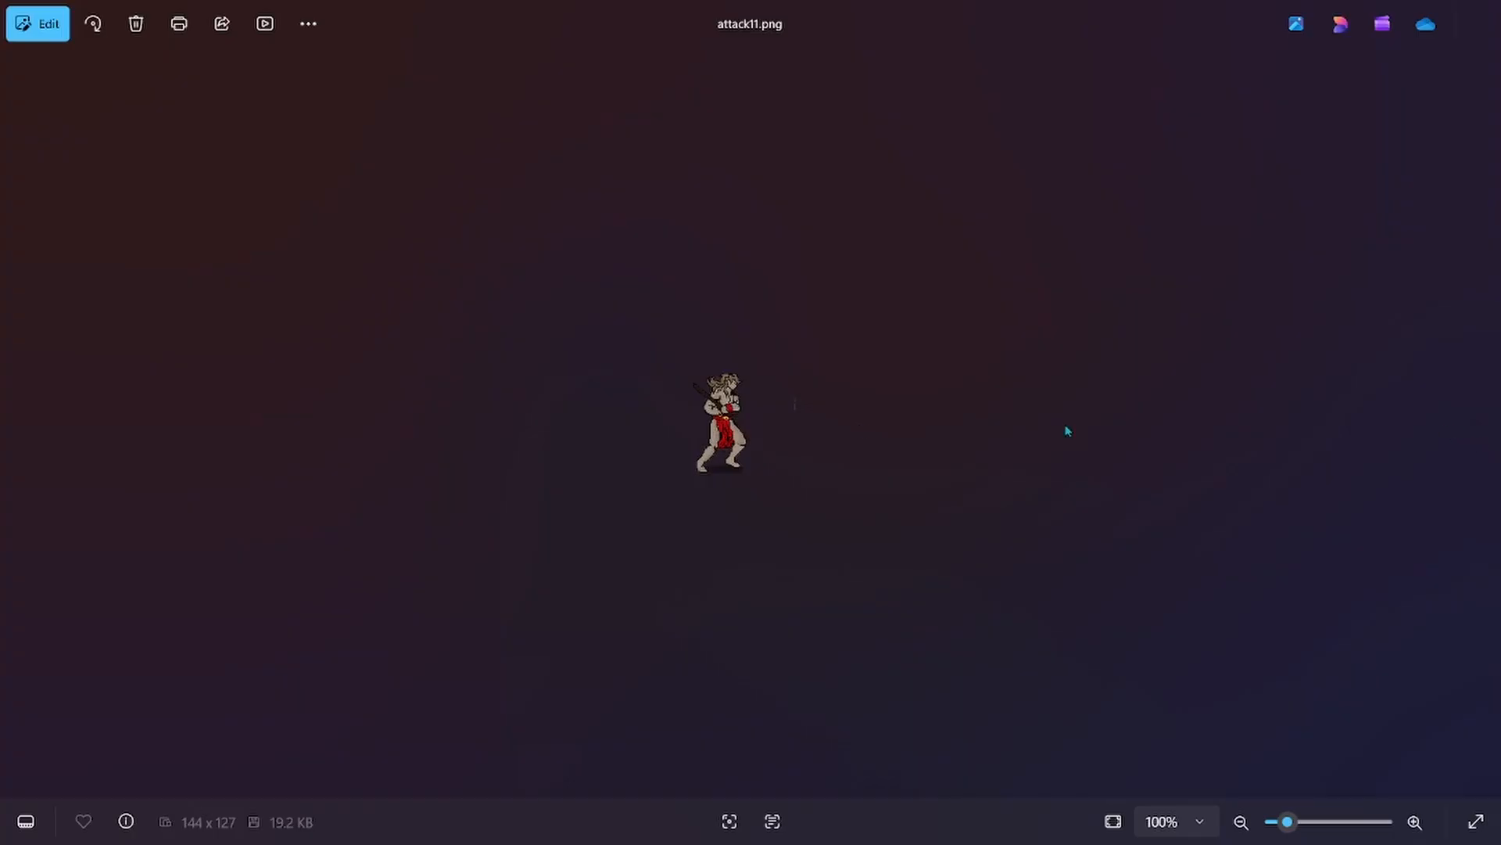
Review the reference attack frames in reverse, from attack11.png back to attack0.png.
{"action": "left_click", "coordinate": [17, 424]}
{"action": "left_click", "coordinate": [17, 424]}
{"action": "left_click", "coordinate": [17, 423]}
{"action": "left_click", "coordinate": [17, 424]}
{"action": "left_click", "coordinate": [17, 424]}
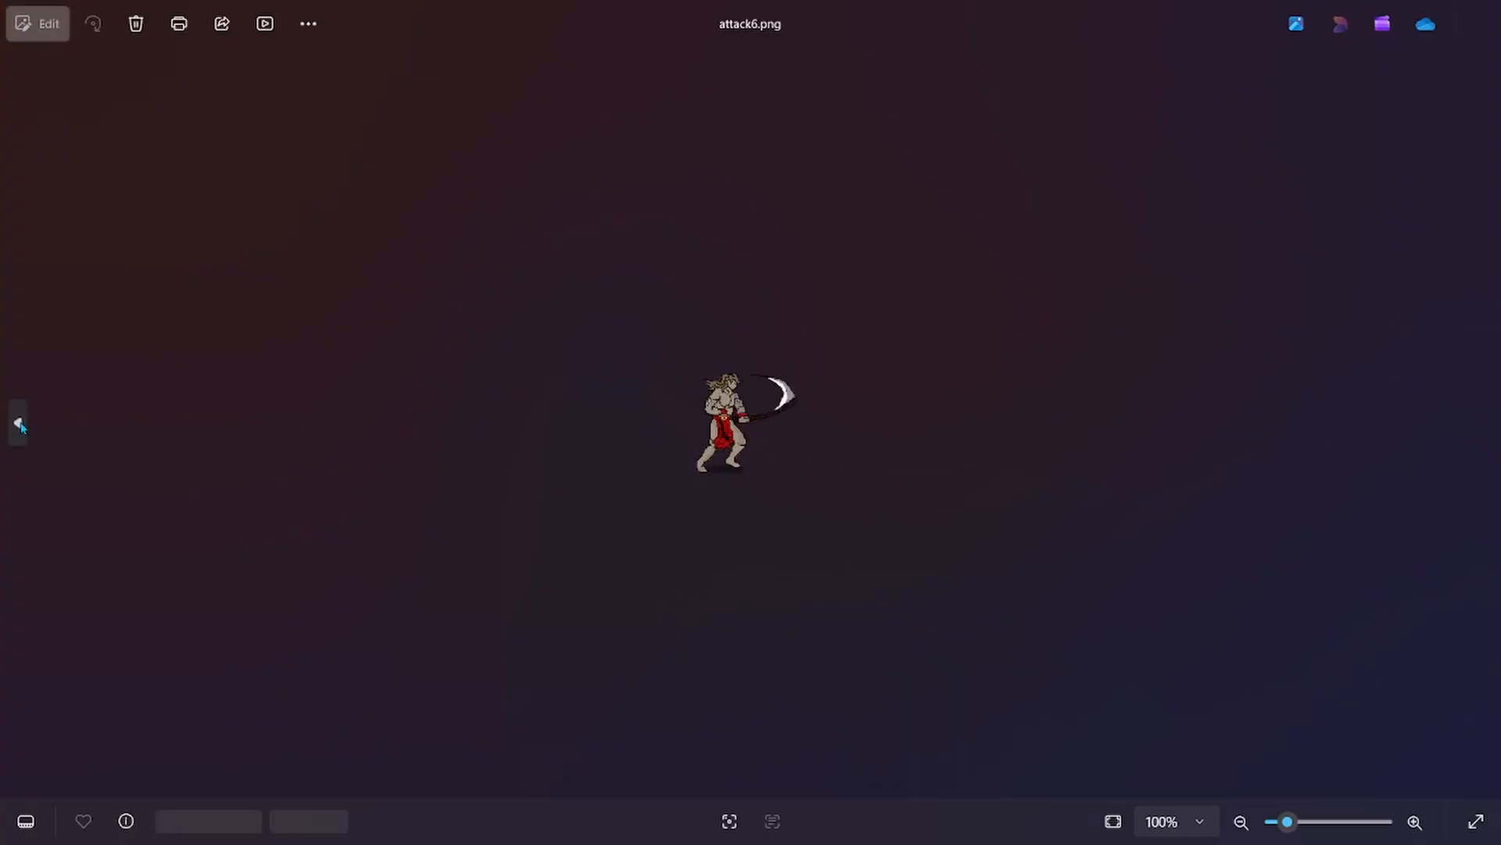
{"action": "left_click", "coordinate": [17, 424]}
{"action": "left_click", "coordinate": [17, 424]}
{"action": "left_click", "coordinate": [17, 424]}
{"action": "left_click", "coordinate": [17, 424]}
{"action": "left_click", "coordinate": [17, 424]}
{"action": "left_click", "coordinate": [17, 424]}
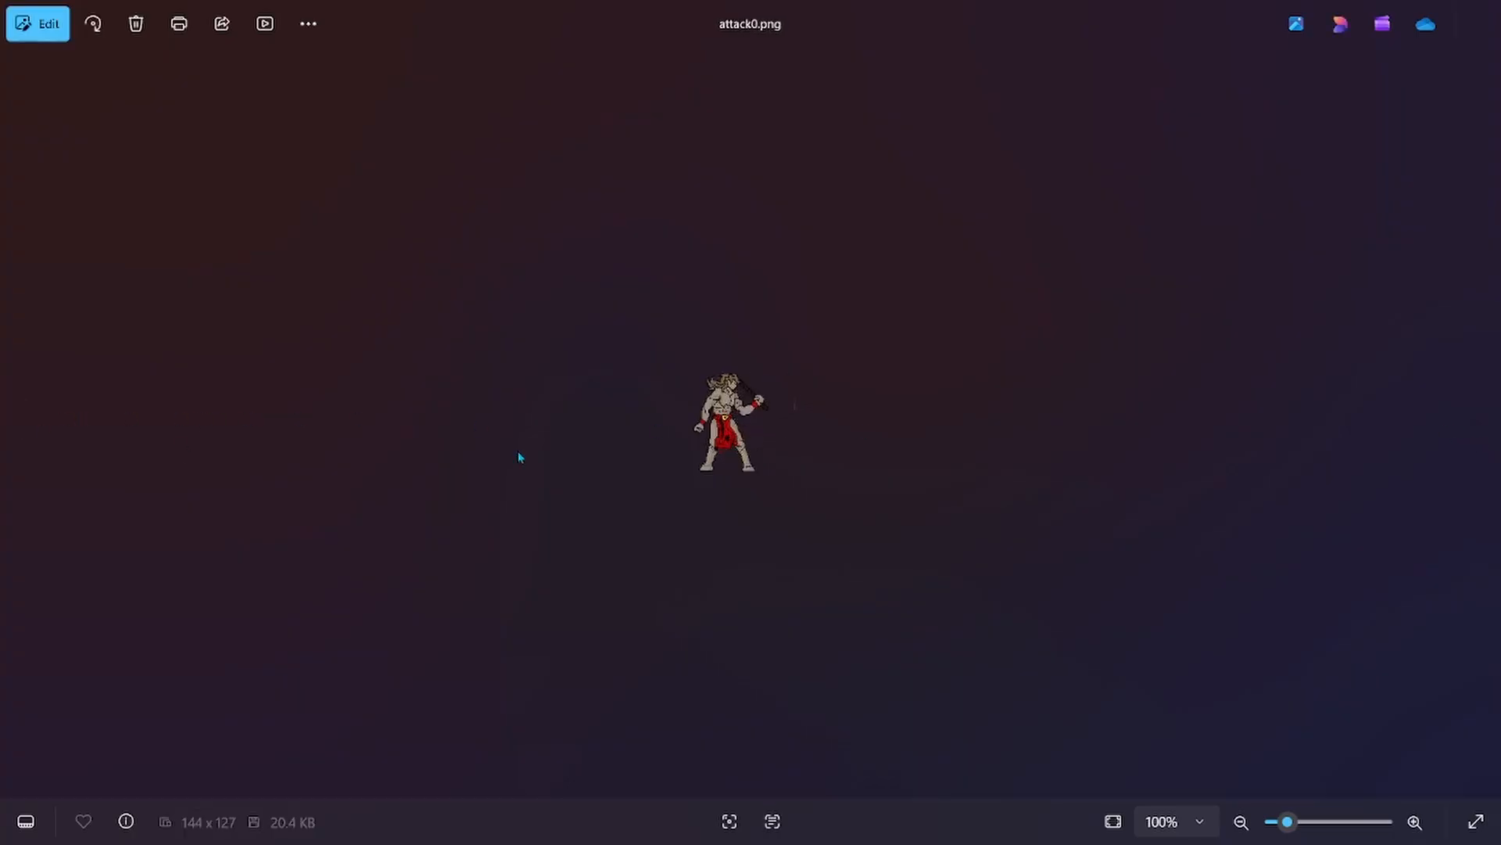
Go through the attack frames forward once more, from attack0.png to attack11.png, studying the weapon swing.
{"action": "left_click", "coordinate": [1482, 430]}
{"action": "left_click", "coordinate": [1483, 430]}
{"action": "left_click", "coordinate": [1483, 430]}
{"action": "left_click", "coordinate": [1483, 430]}
{"action": "left_click", "coordinate": [1482, 431]}
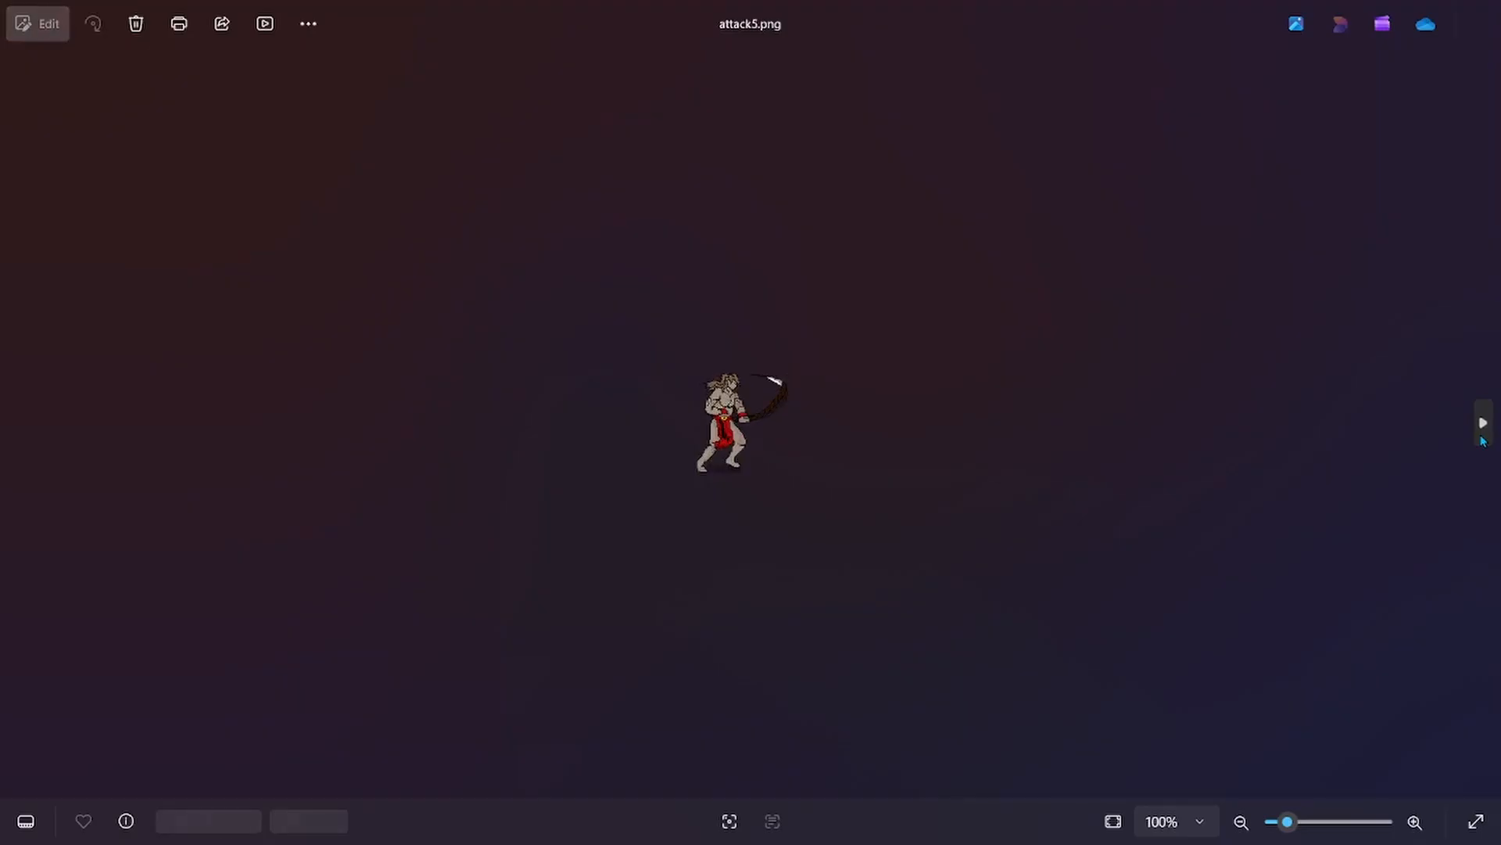
{"action": "left_click", "coordinate": [1482, 434]}
{"action": "left_click", "coordinate": [1483, 434]}
{"action": "left_click", "coordinate": [1483, 434]}
{"action": "left_click", "coordinate": [1482, 434]}
{"action": "left_click", "coordinate": [1482, 434]}
{"action": "left_click", "coordinate": [1483, 434]}
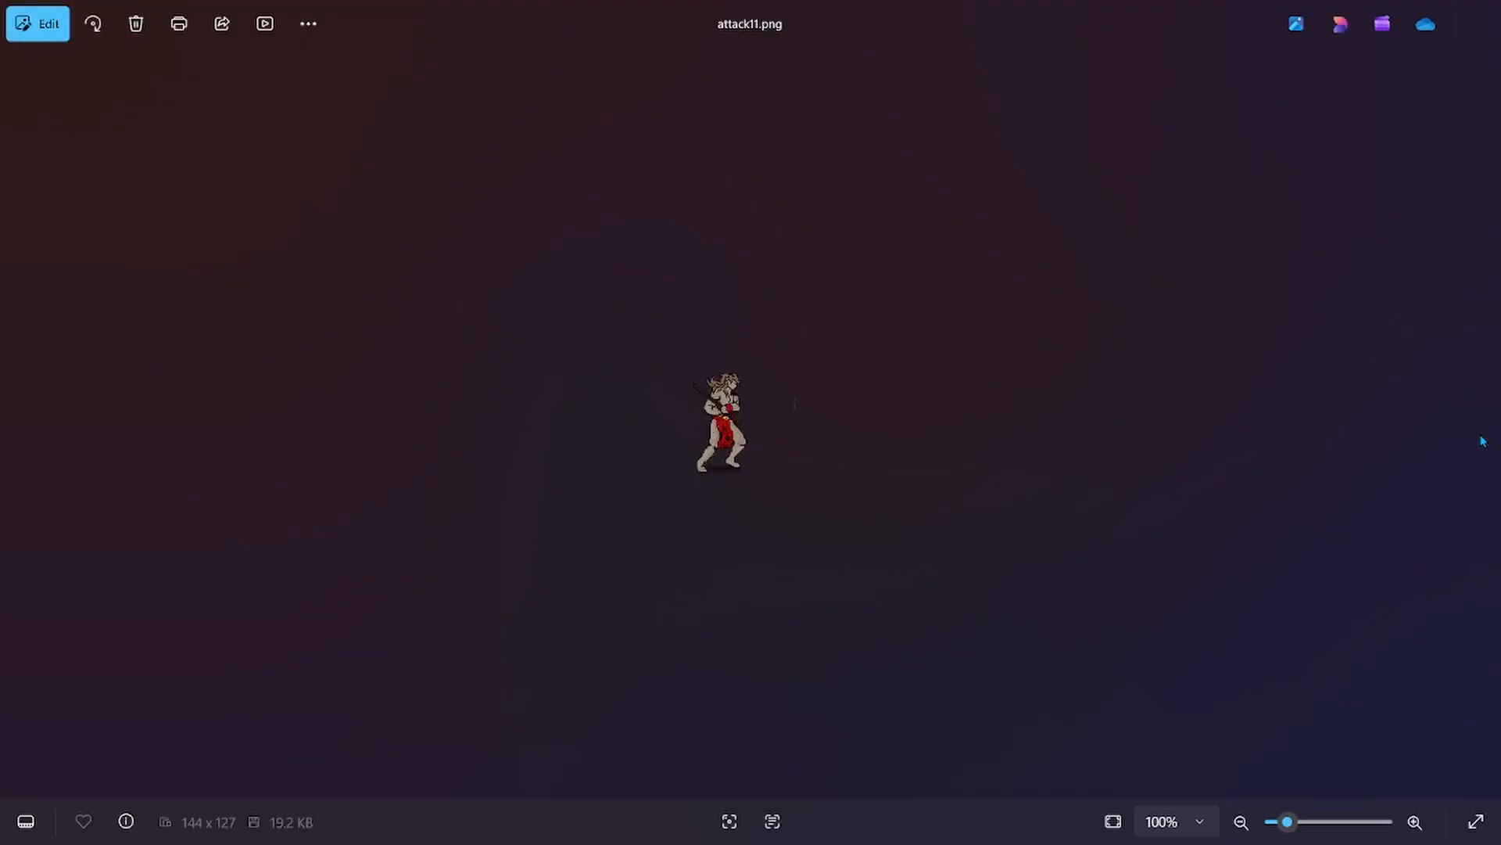
Step back through the reference frames from attack11.png to attack1.png, and leave the viewer to return to GIMP.
{"action": "left_click", "coordinate": [16, 423]}
{"action": "left_click", "coordinate": [15, 423]}
{"action": "left_click", "coordinate": [16, 423]}
{"action": "left_click", "coordinate": [15, 423]}
{"action": "left_click", "coordinate": [16, 423]}
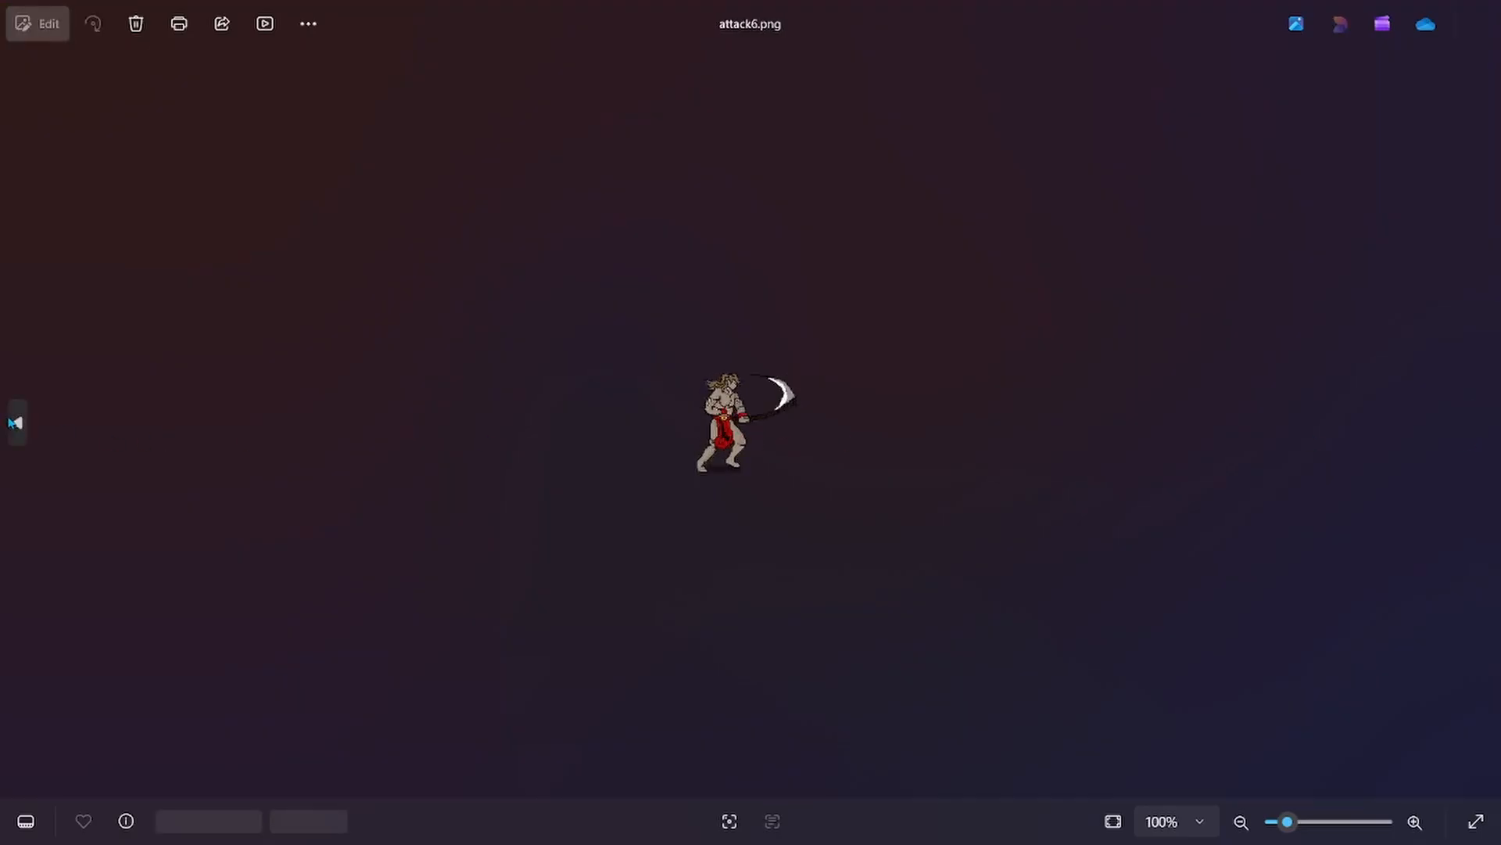
{"action": "left_click", "coordinate": [15, 423]}
{"action": "left_click", "coordinate": [15, 423]}
{"action": "left_click", "coordinate": [15, 423]}
{"action": "left_click", "coordinate": [15, 423]}
{"action": "left_click", "coordinate": [16, 423]}
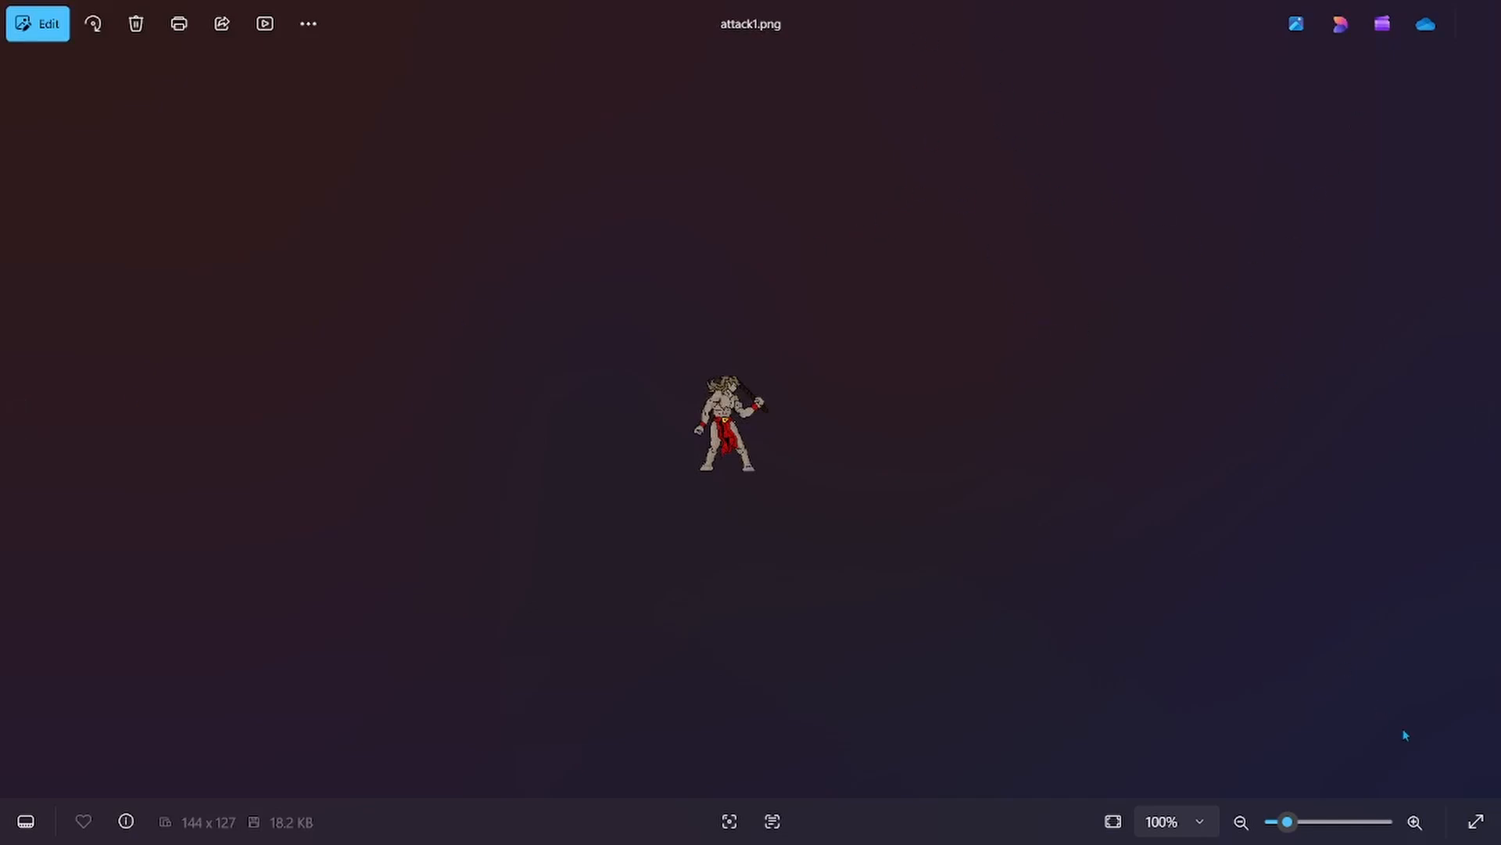
{"action": "key", "text": "Escape"}
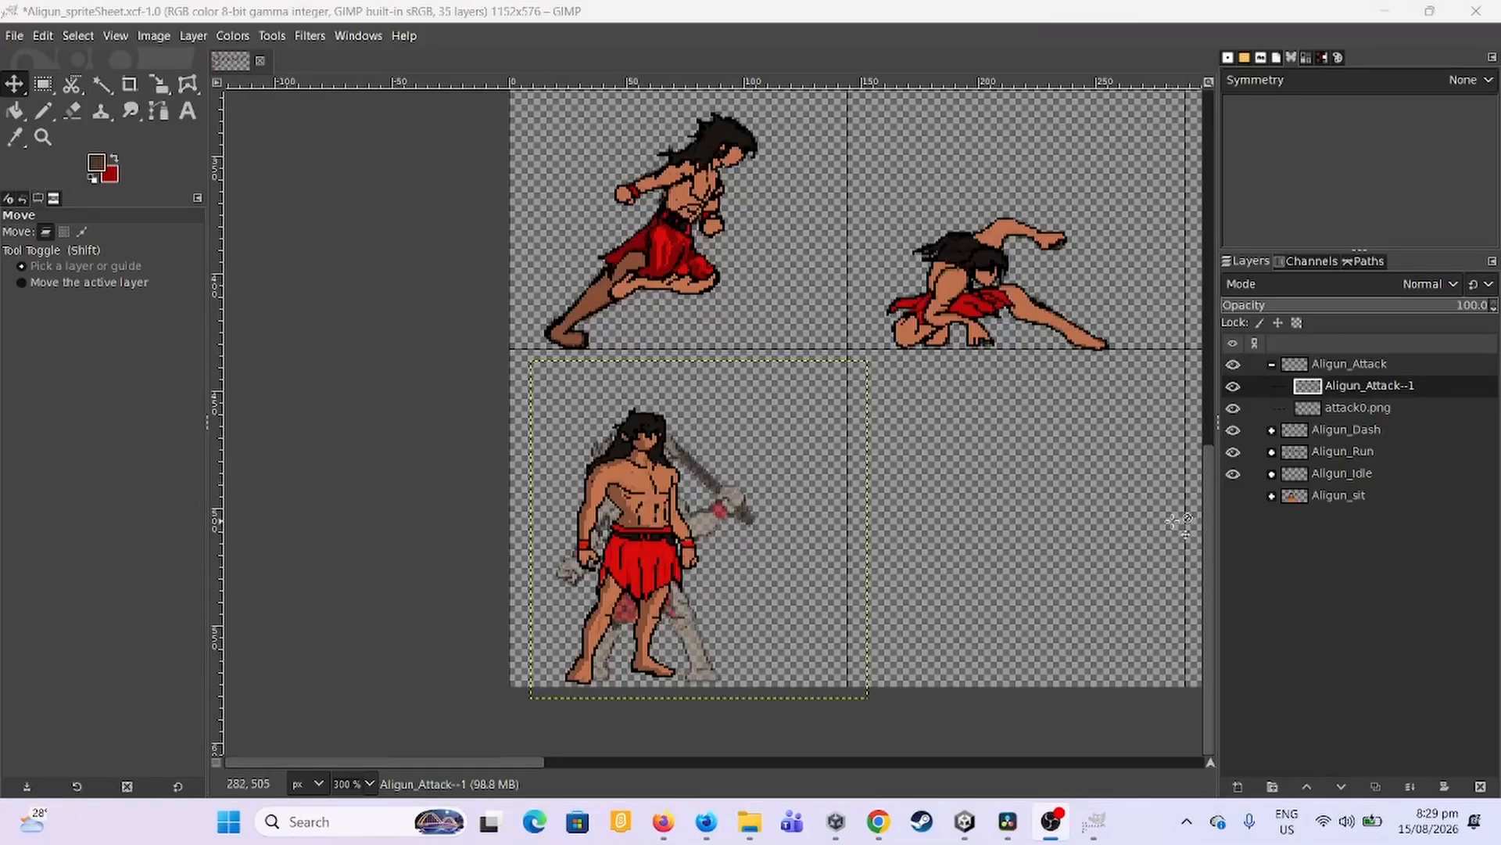
Select the attack0.png reference layer and temporarily hide Aligun_Attack--1 to inspect the reference pose alone.
{"action": "left_click", "coordinate": [718, 510]}
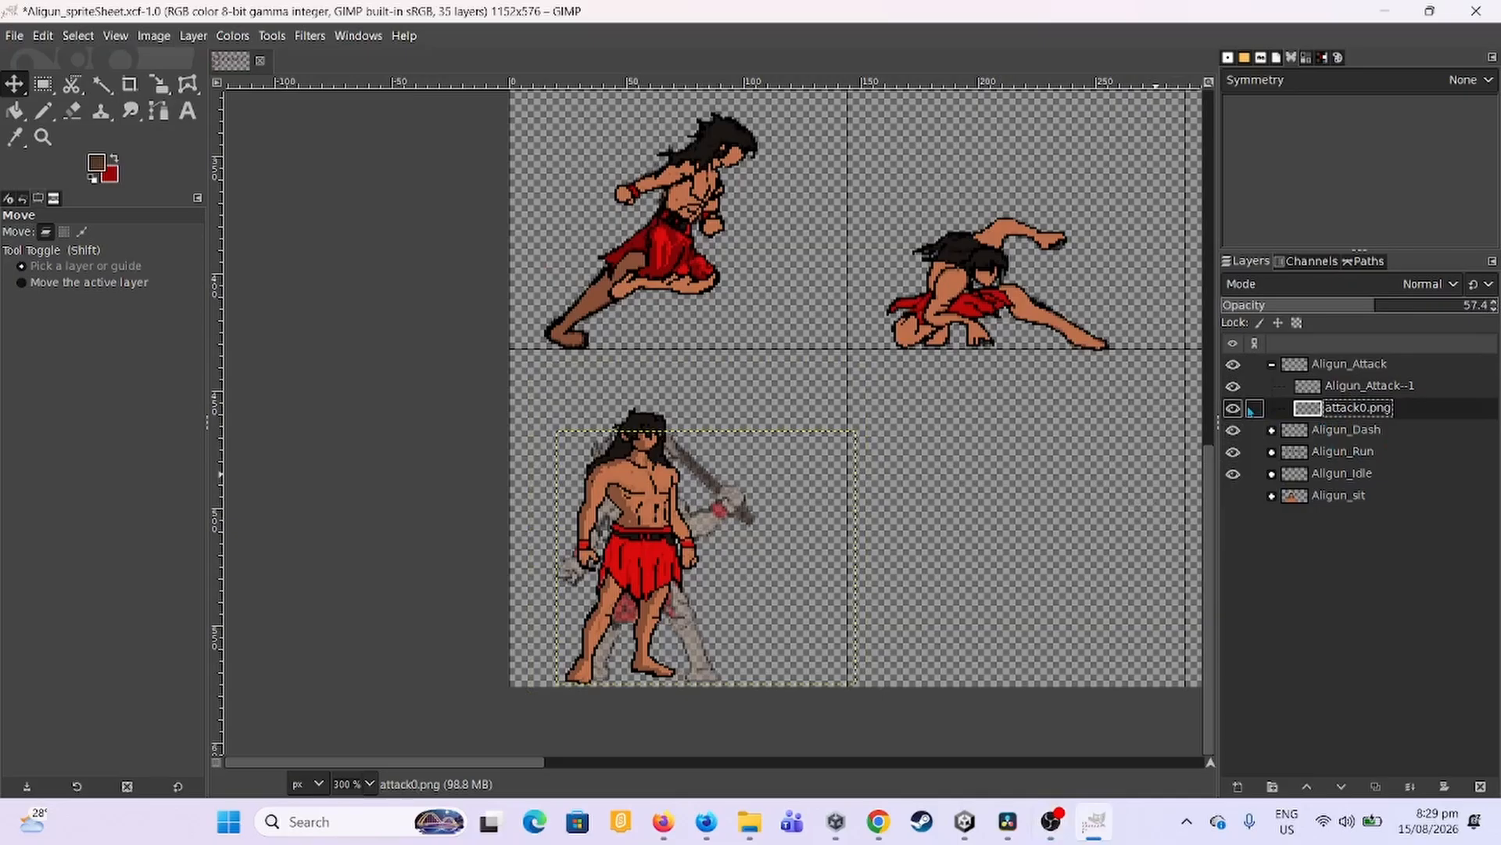
{"action": "left_click", "coordinate": [1233, 386]}
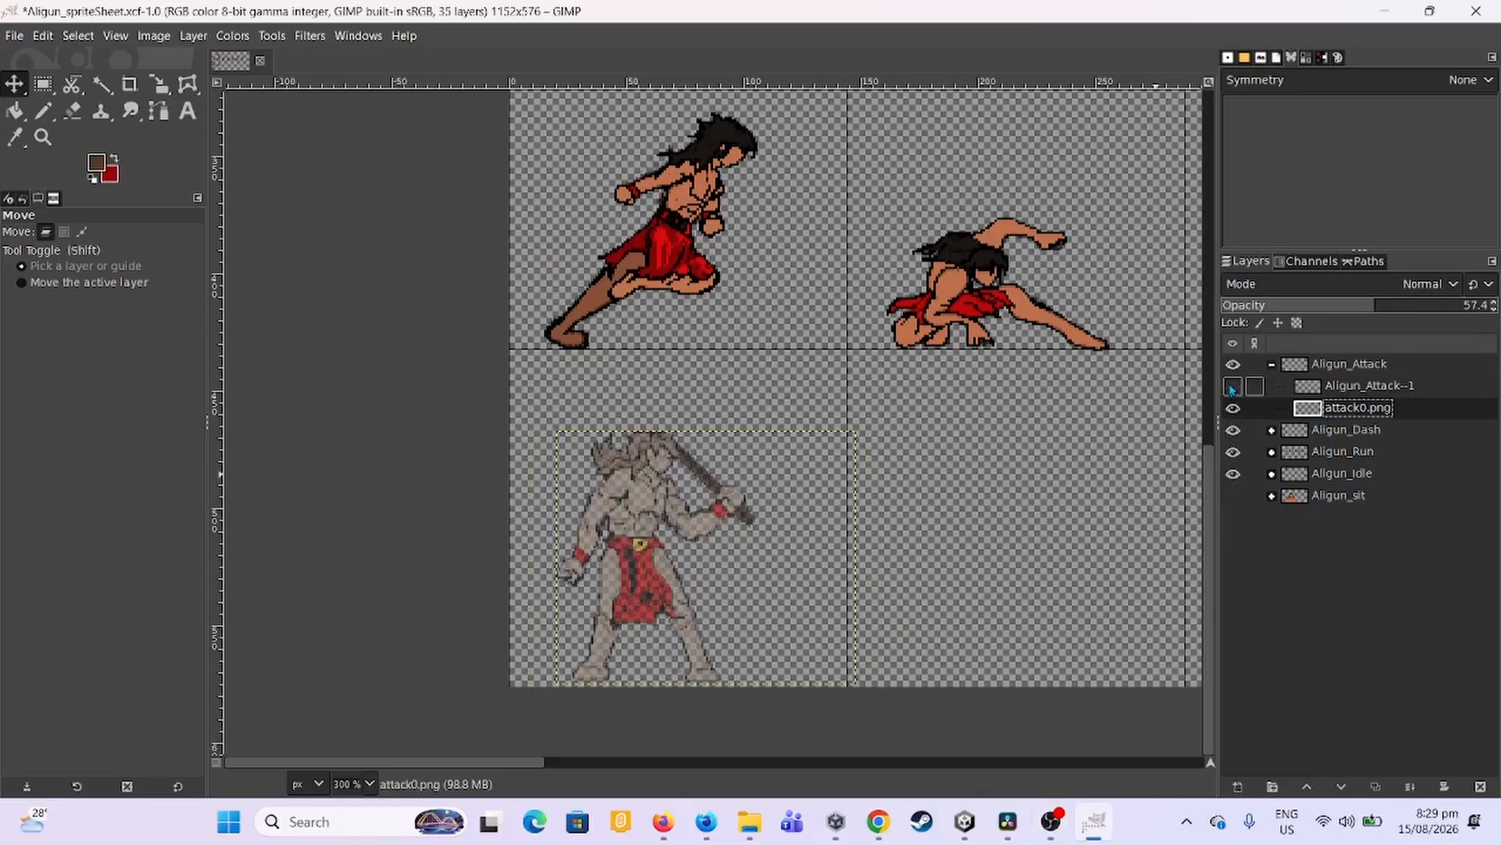
{"action": "left_click", "coordinate": [1232, 387]}
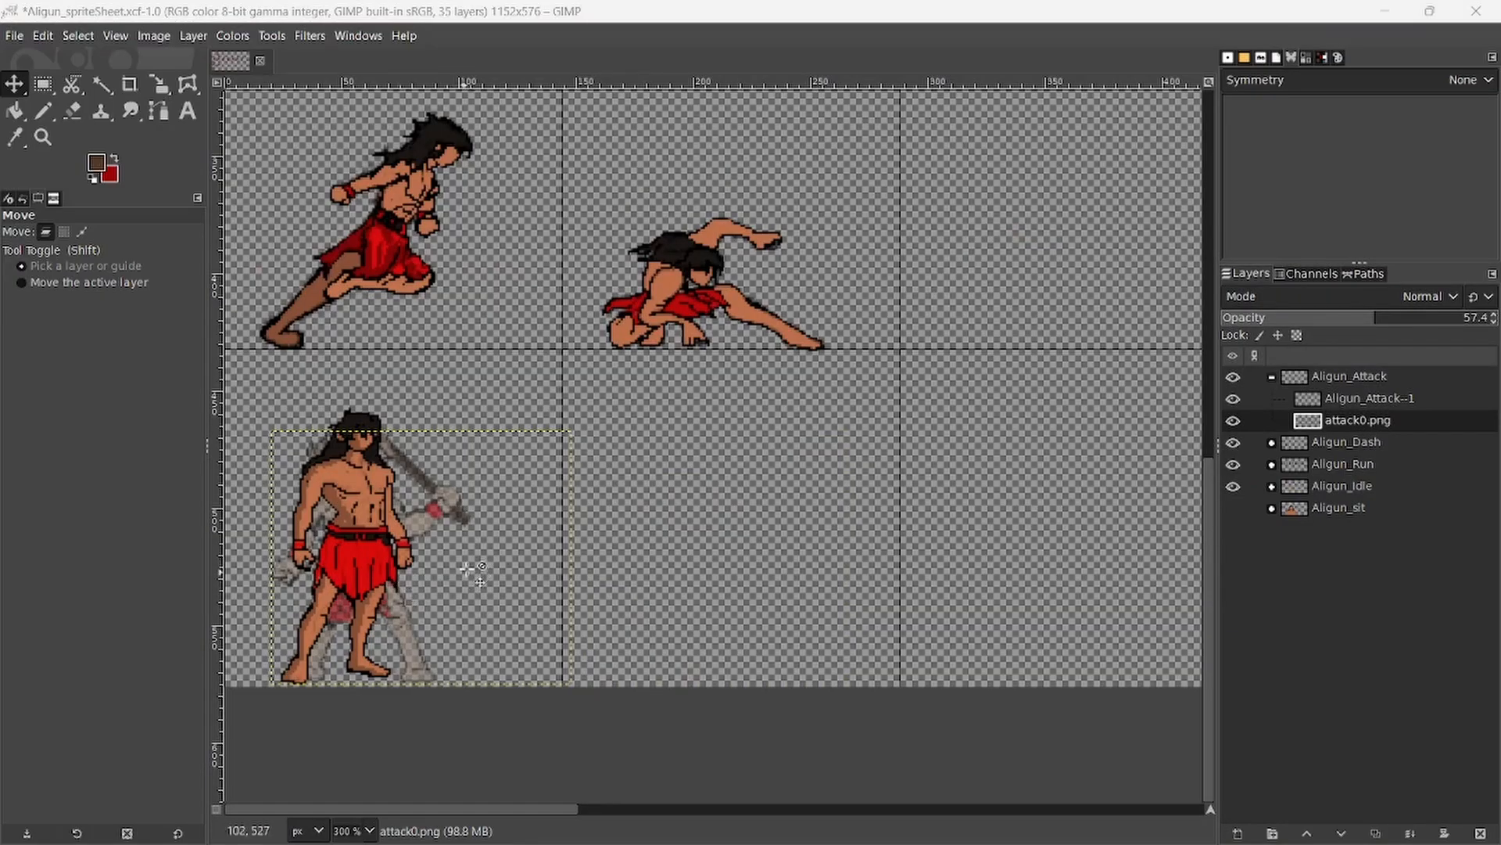
Choose the Pencil and add a 1152 x 576 px transparent layer named Aligun_Attack--1 above the copied idle sprite in the Aligun_Attack group.
{"action": "left_click", "coordinate": [1344, 404]}
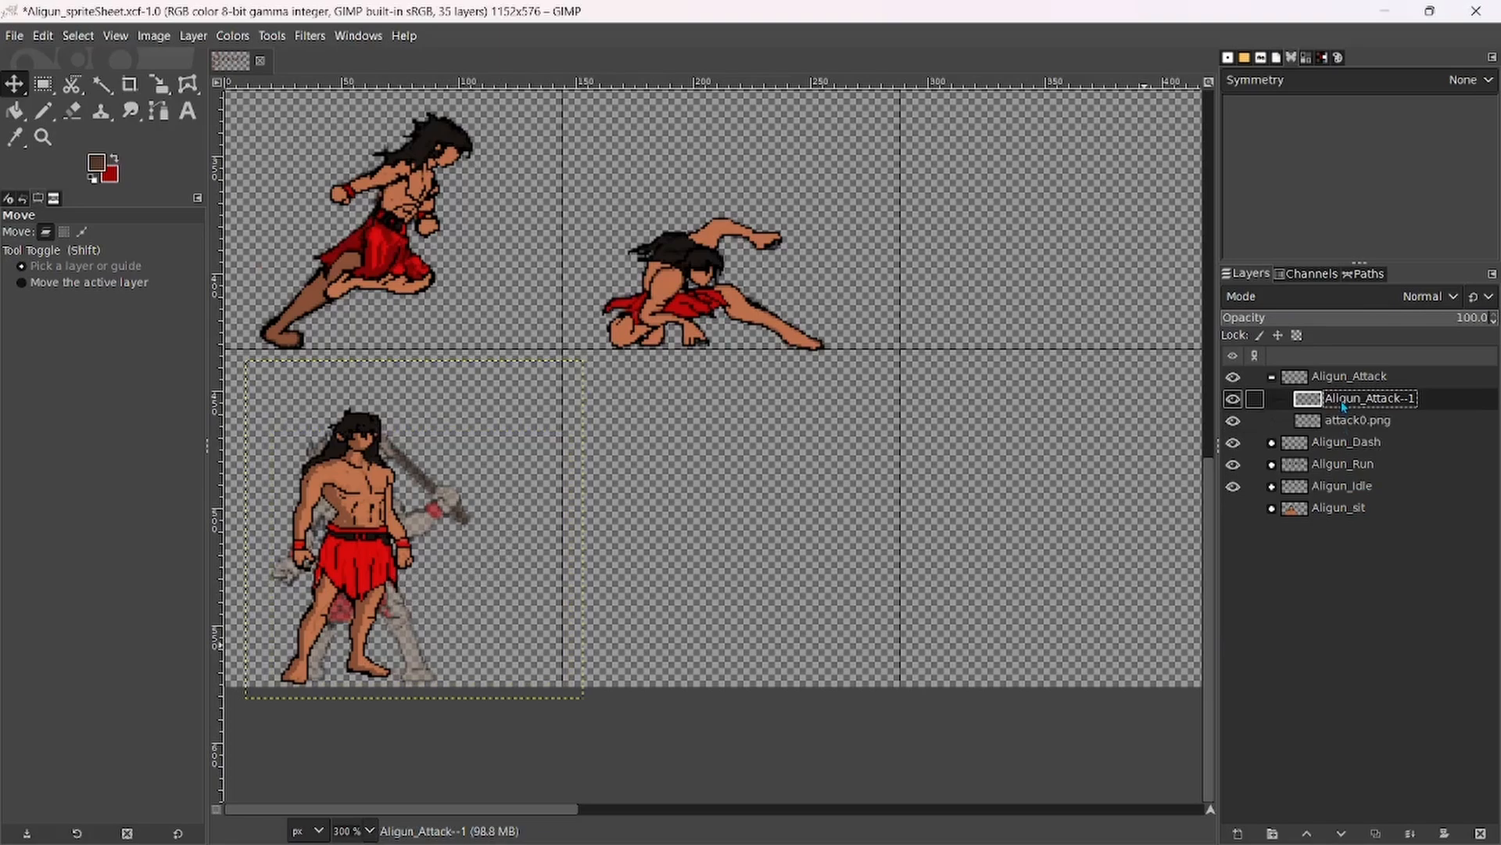
{"action": "left_click", "coordinate": [49, 111]}
{"action": "scroll", "coordinate": [351, 536], "scroll_direction": "up", "scroll_amount": 4}
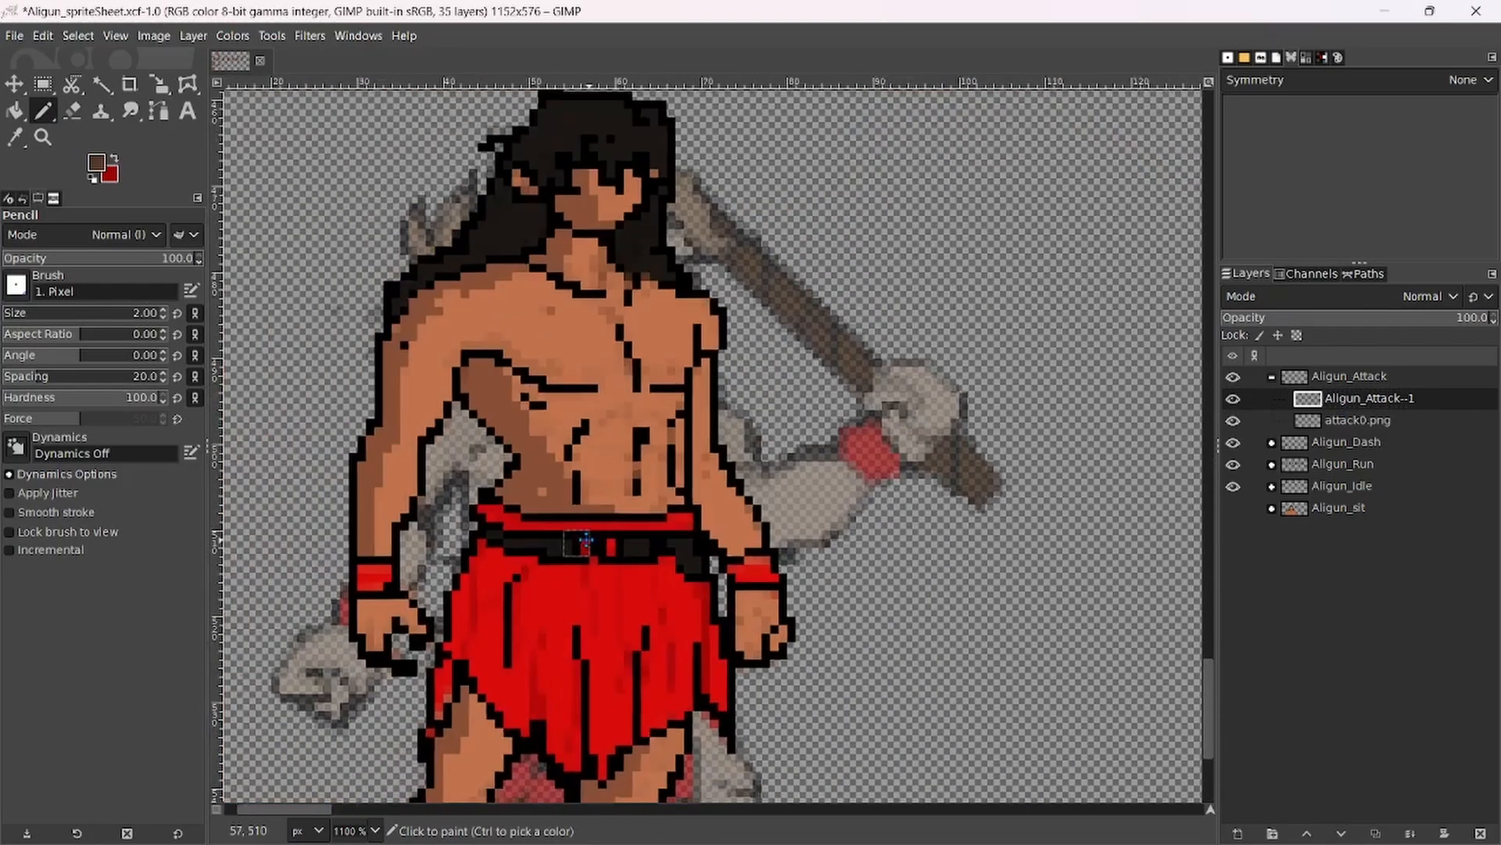
{"action": "scroll", "coordinate": [587, 540], "scroll_direction": "down", "scroll_amount": 3}
{"action": "scroll", "coordinate": [609, 533], "scroll_direction": "up", "scroll_amount": 1}
{"action": "scroll", "coordinate": [612, 532], "scroll_direction": "down", "scroll_amount": 1}
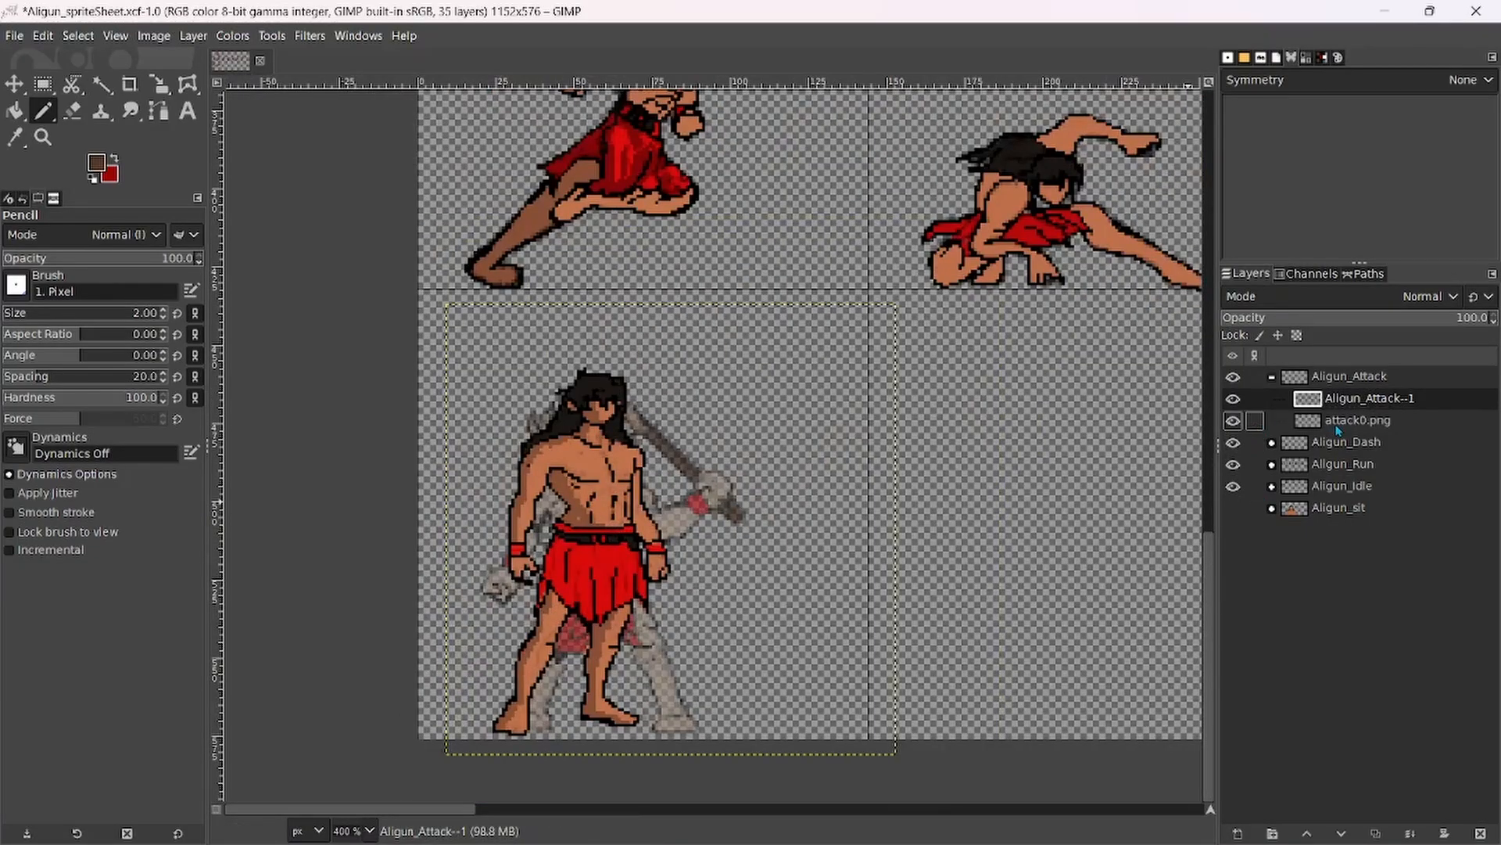
{"action": "left_click", "coordinate": [1239, 834]}
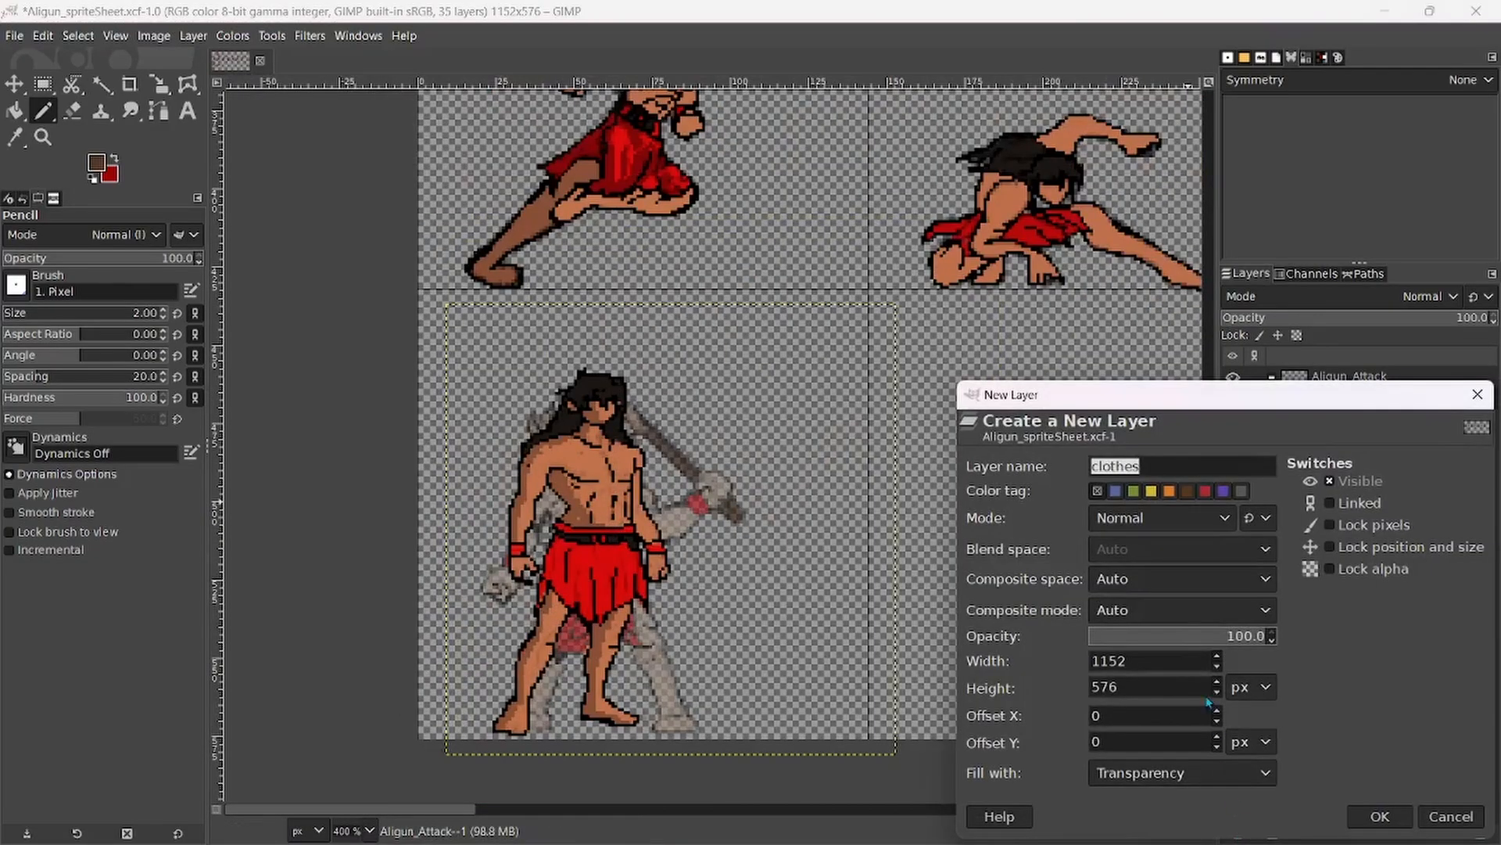
{"action": "type", "text": "Aligun_Attack--1"}
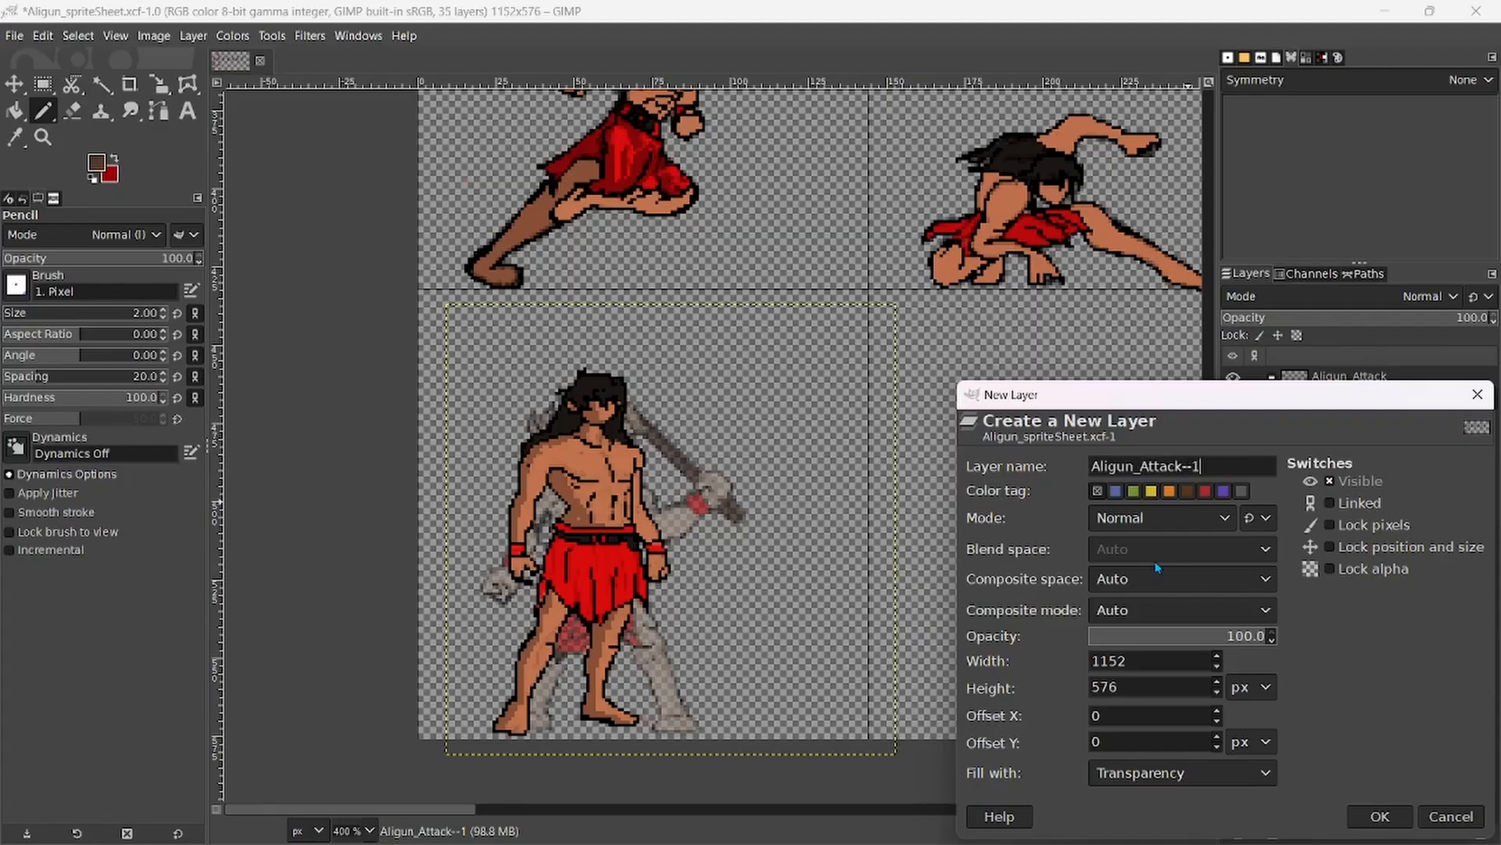
{"action": "key", "text": "Return"}
Try to rename the new empty layer in the Aligun_Attack group as Aligun_Attack--1.
{"action": "double_click", "coordinate": [1426, 422]}
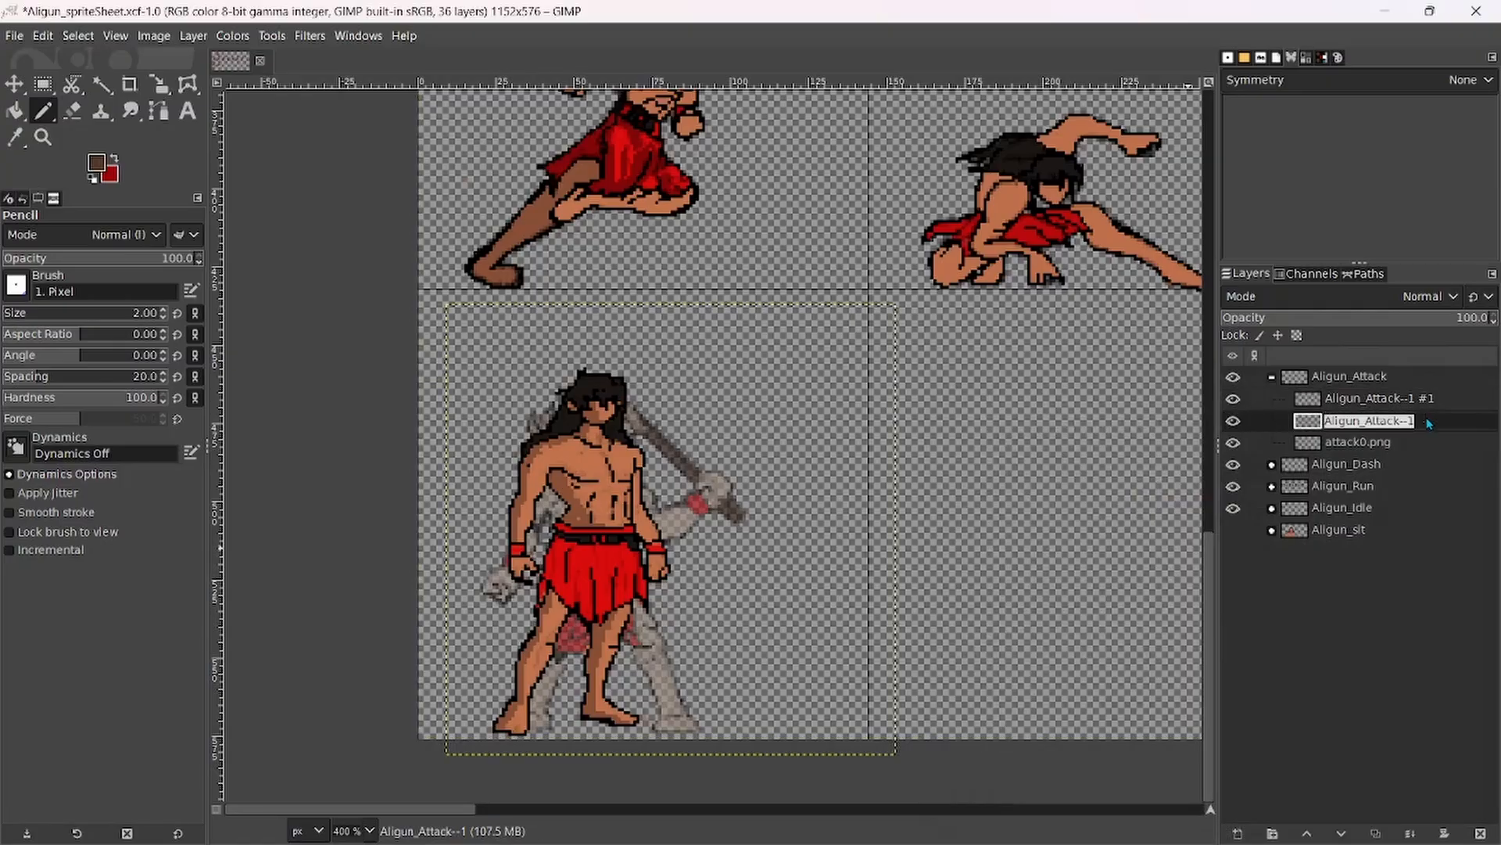
{"action": "left_click", "coordinate": [1426, 418]}
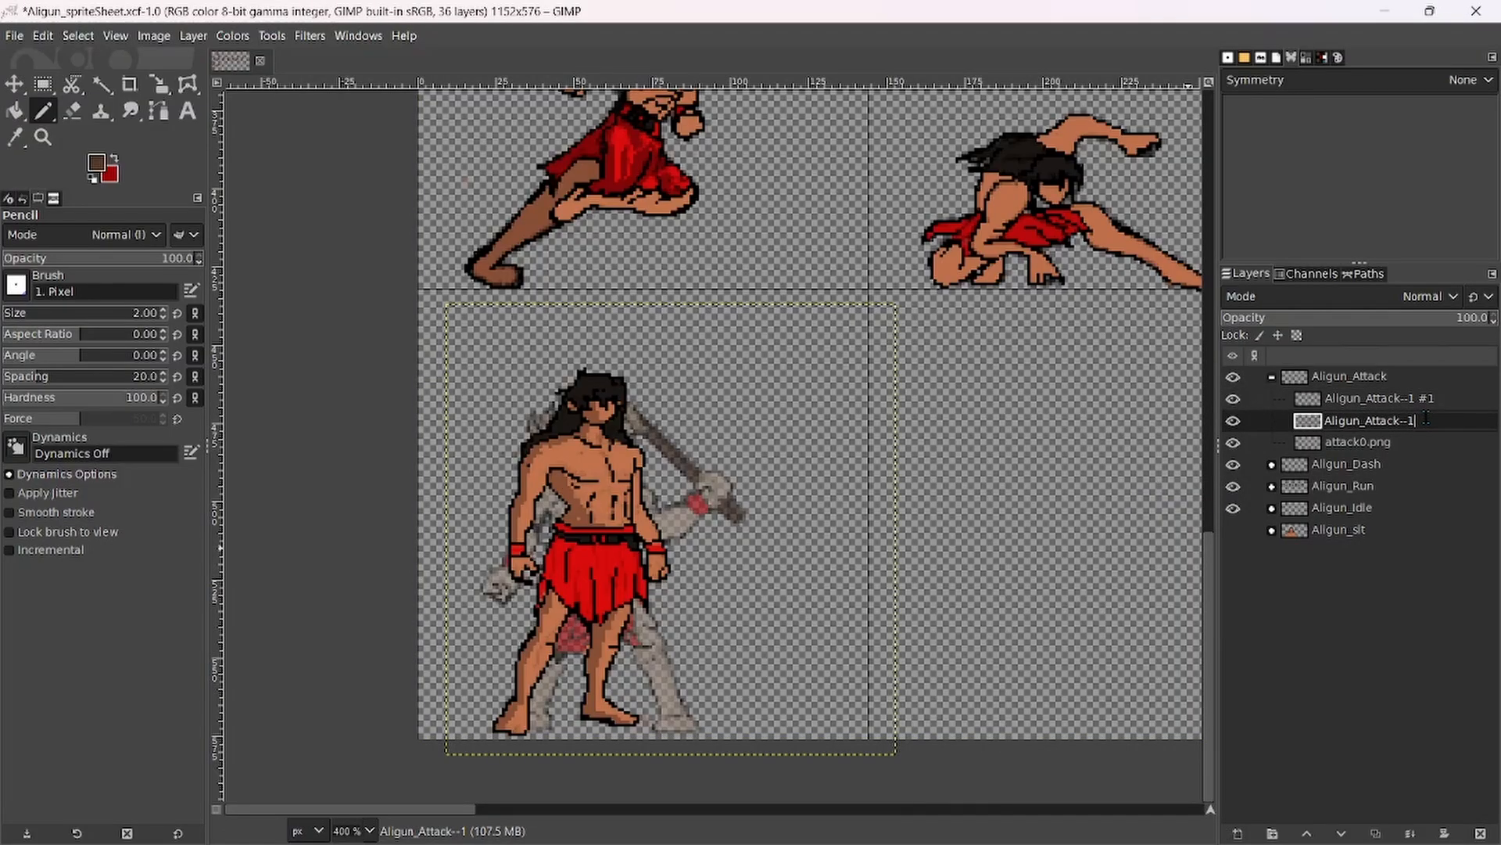
{"action": "double_click", "coordinate": [1436, 400]}
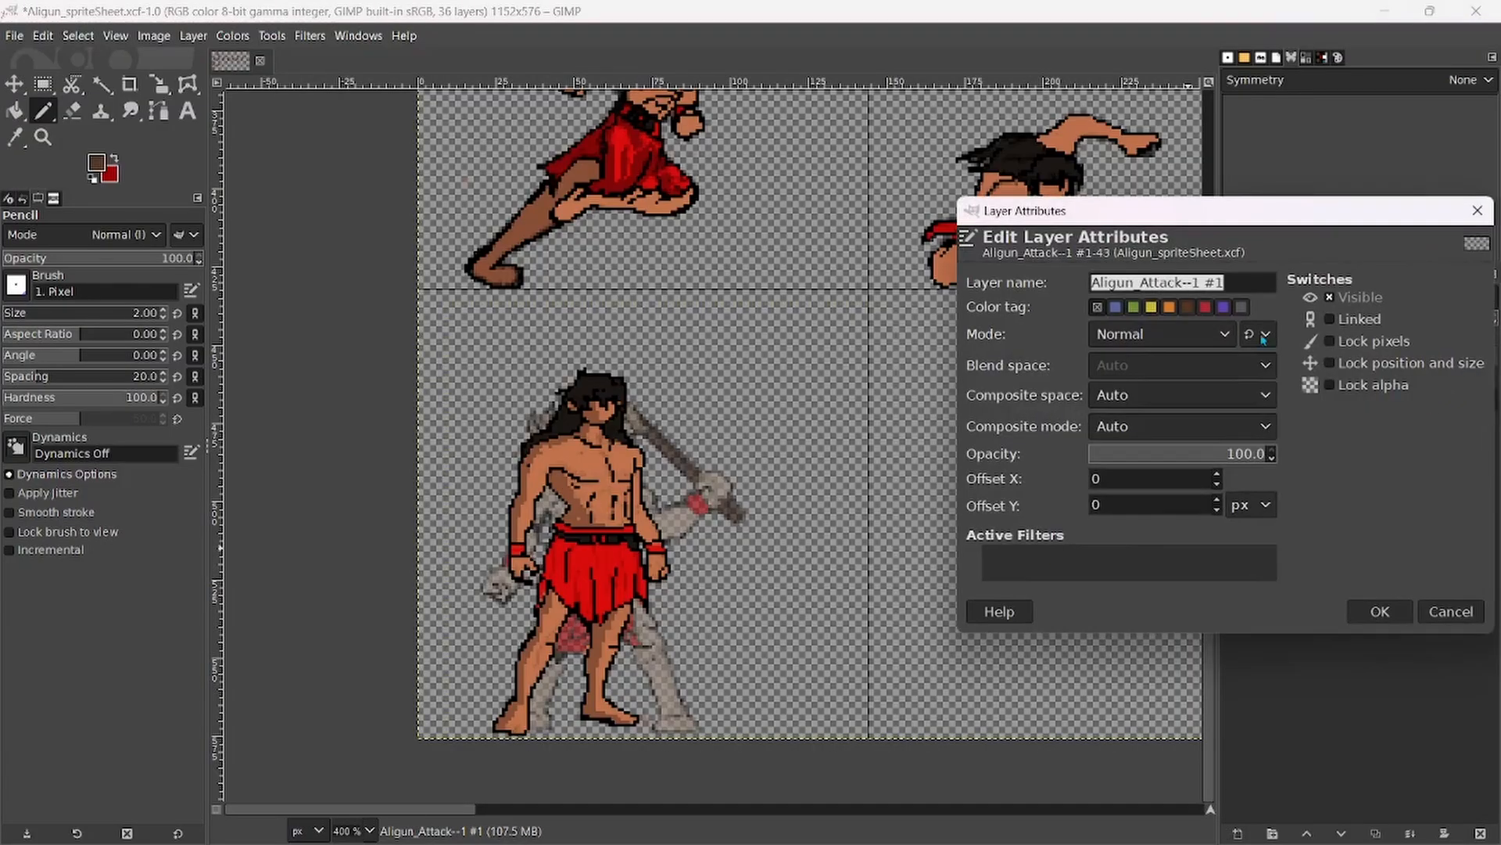
{"action": "left_click", "coordinate": [1236, 281]}
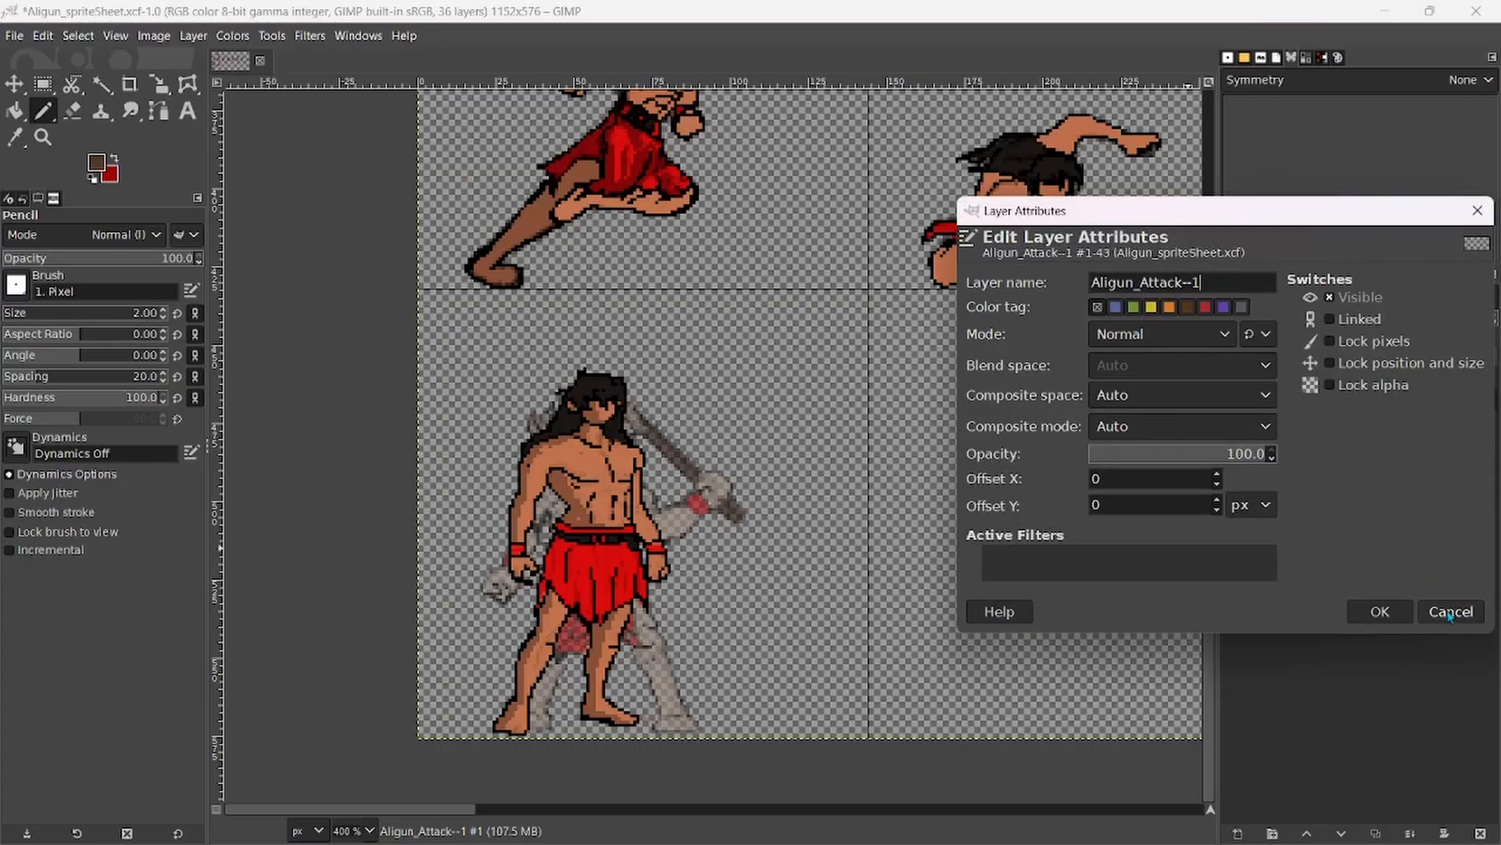
{"action": "left_click", "coordinate": [1402, 615]}
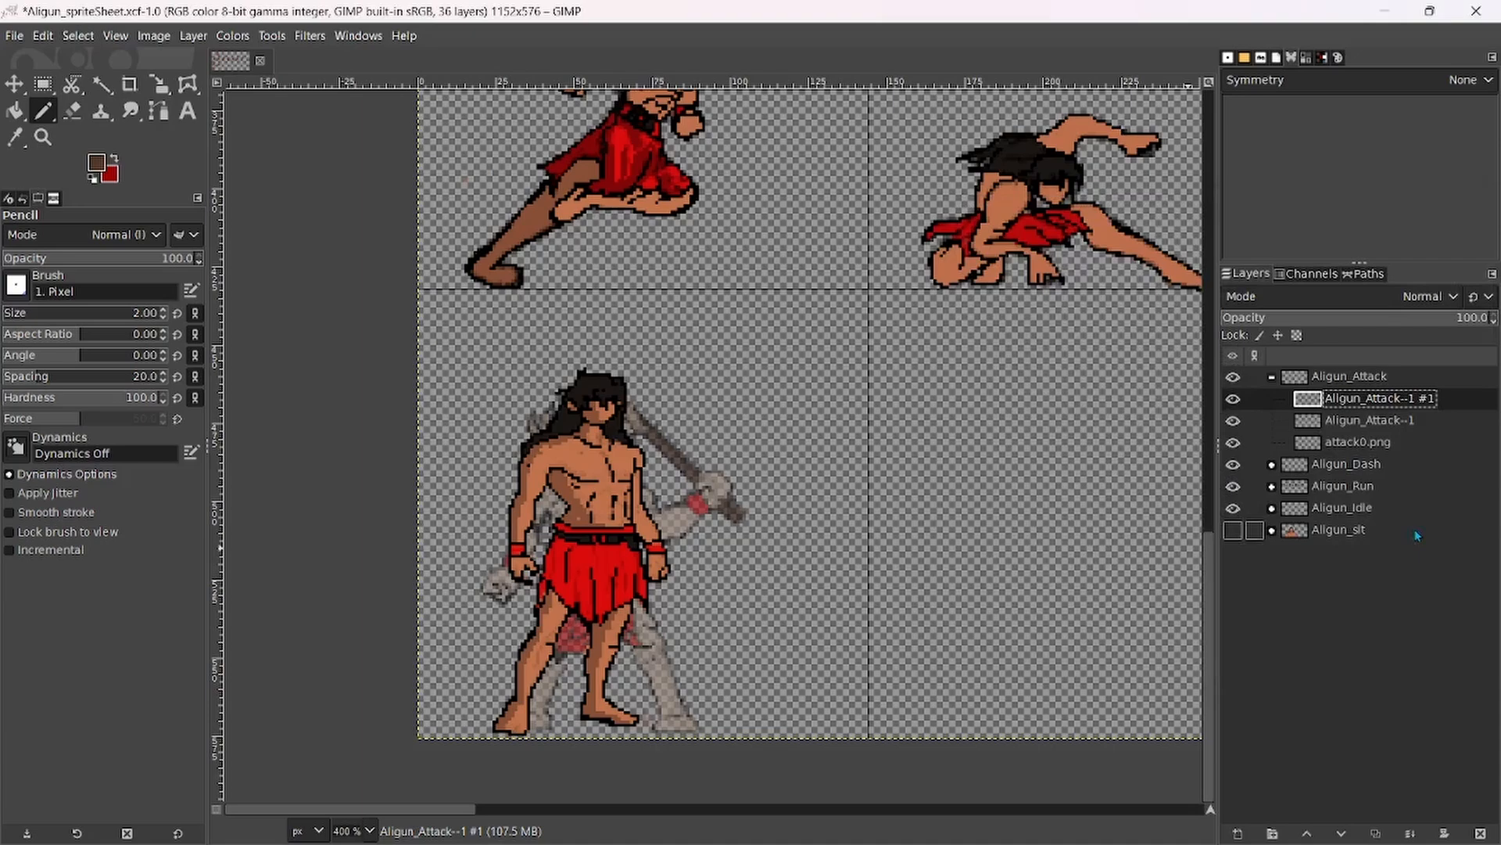
Rename the copied idle sprite layer in the Aligun_Attack group as Aligun_Attack--0.
{"action": "double_click", "coordinate": [1425, 423]}
{"action": "left_click", "coordinate": [1429, 422]}
{"action": "key", "text": "Return"}
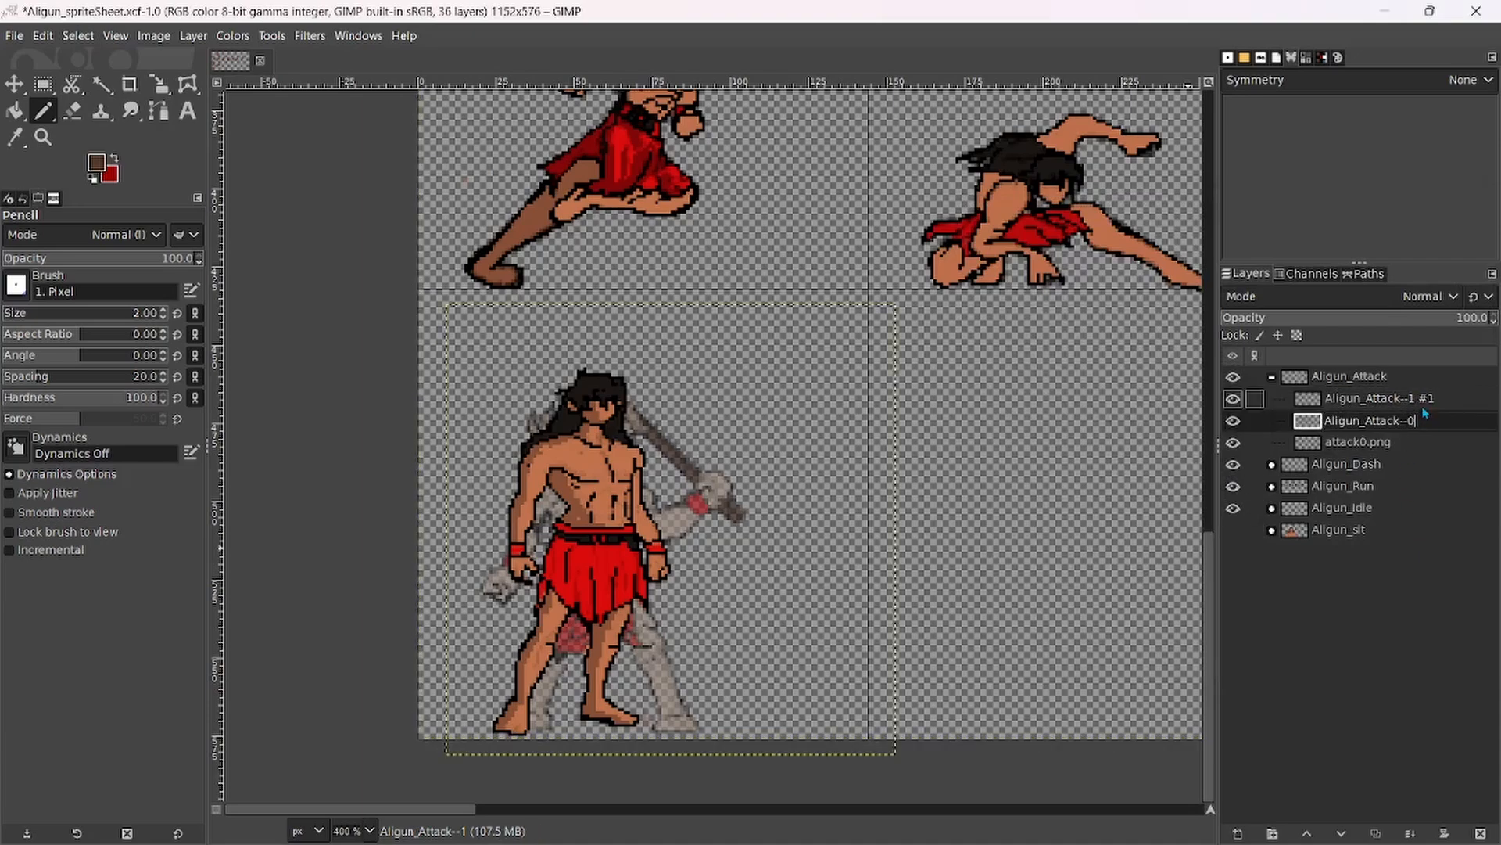
{"action": "key", "text": "Return"}
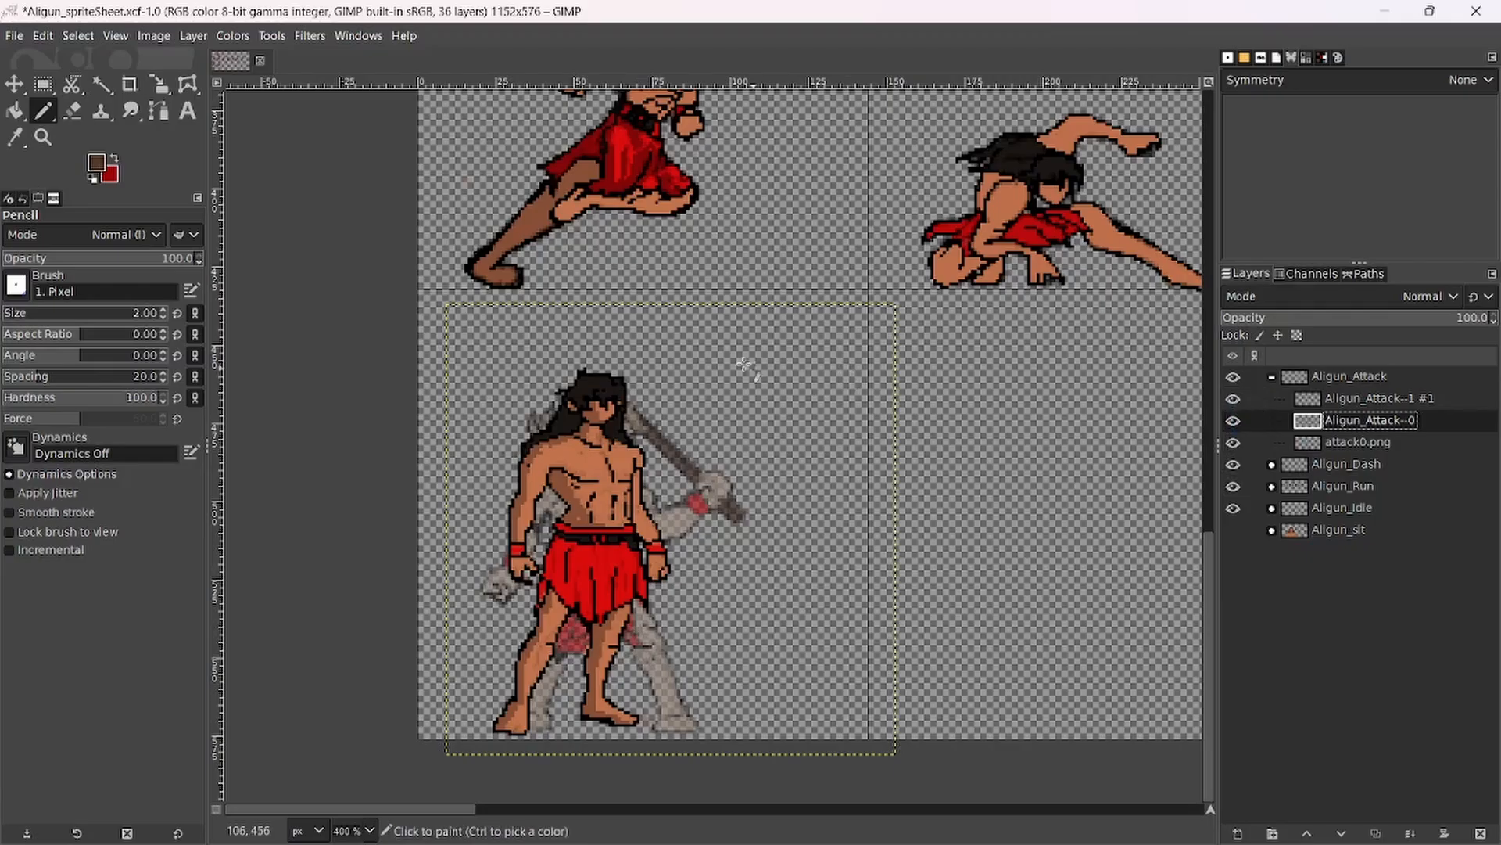
Set the Pencil size to 1 pixel and sample the black outline colour from the attack sprite's hair.
{"action": "scroll", "coordinate": [618, 418], "scroll_direction": "up", "scroll_amount": 4}
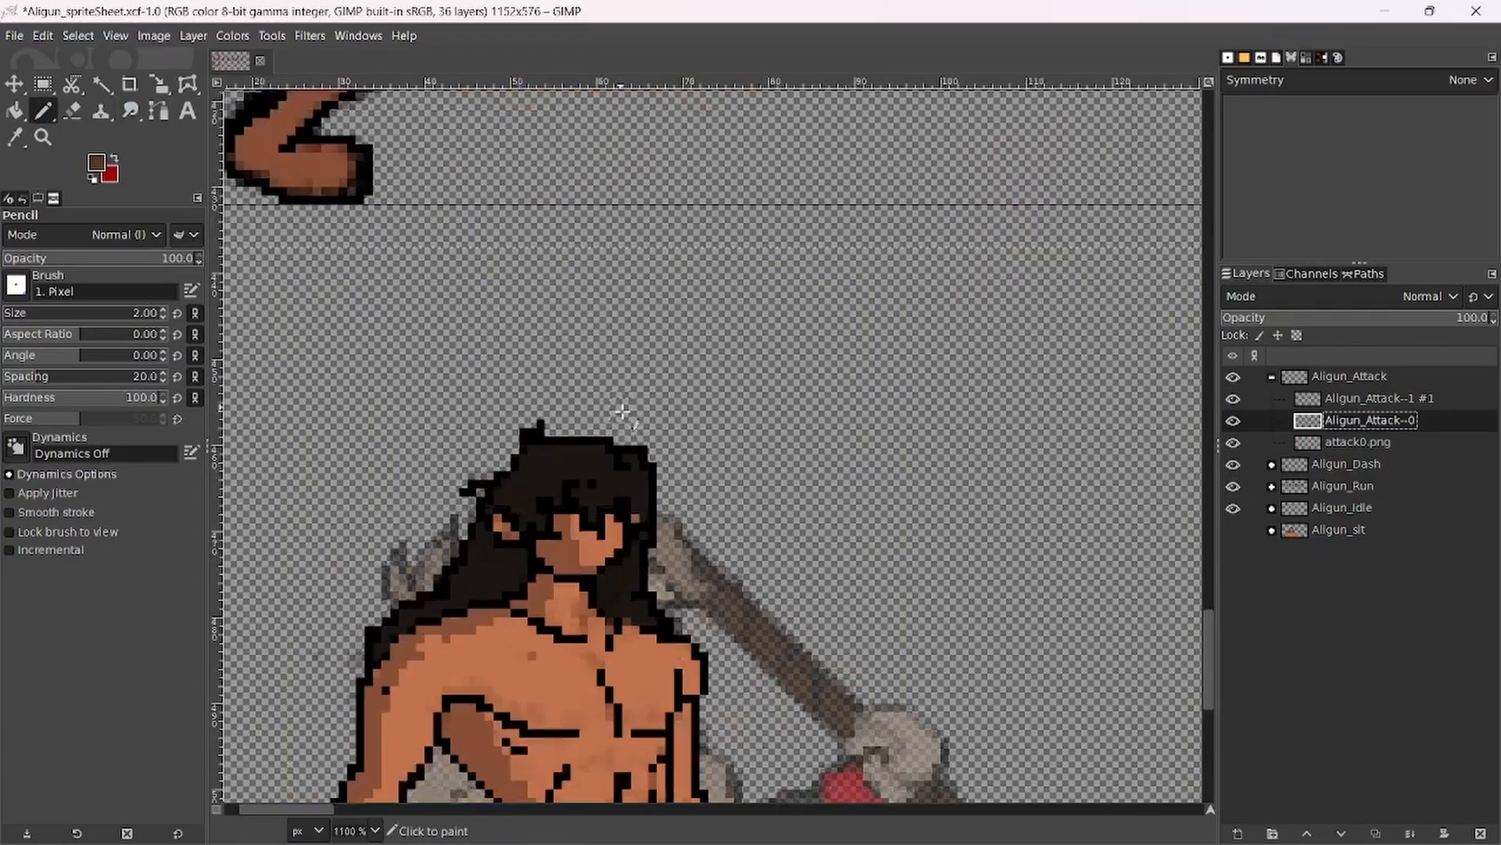
{"action": "key", "text": "bracketleft"}
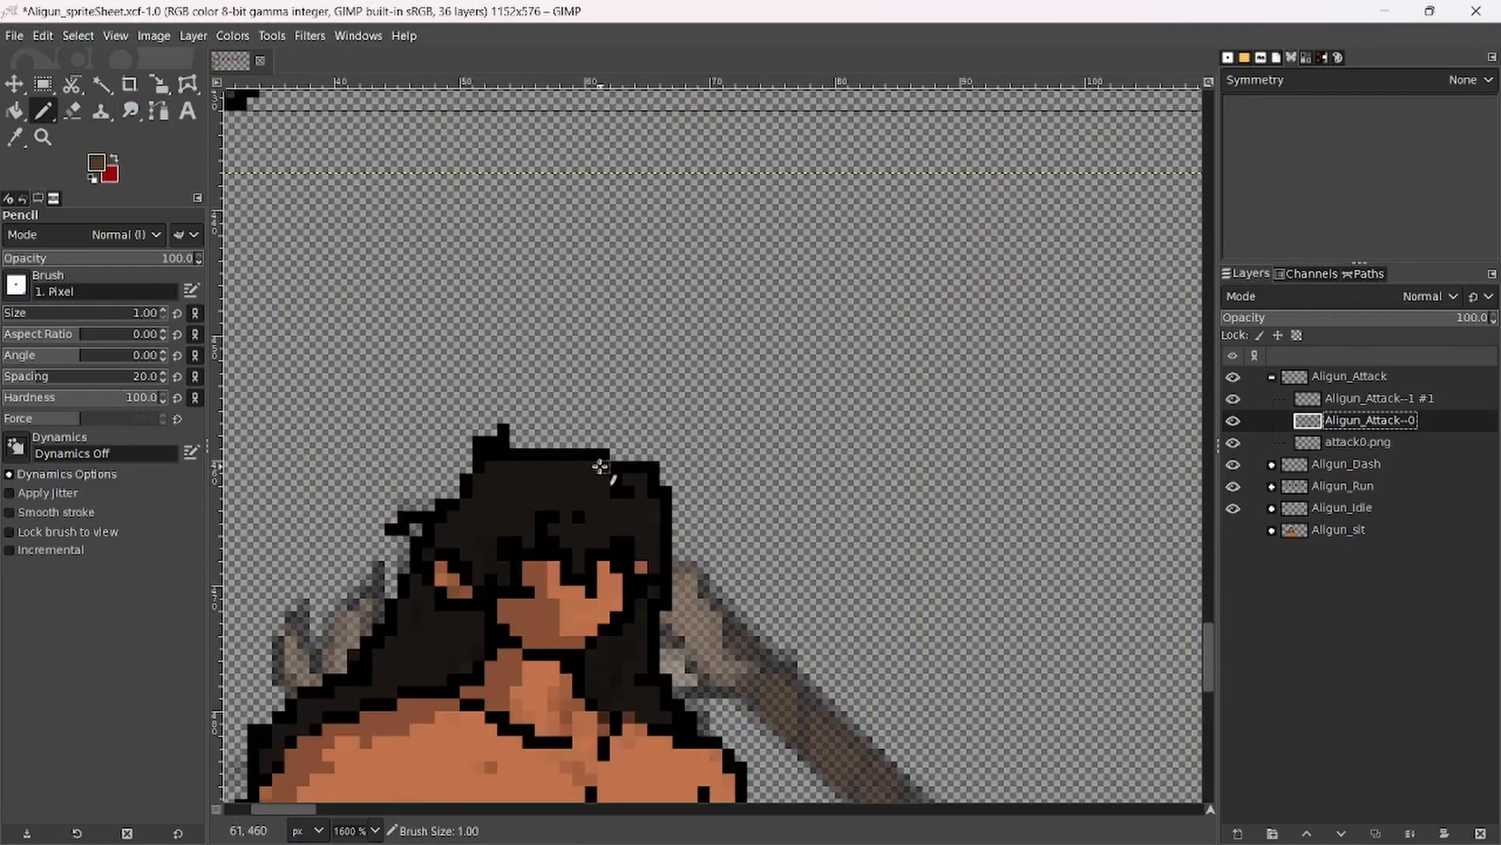
{"action": "left_click", "coordinate": [600, 467], "text": "ctrl"}
{"action": "scroll", "coordinate": [626, 466], "scroll_direction": "down", "scroll_amount": 4}
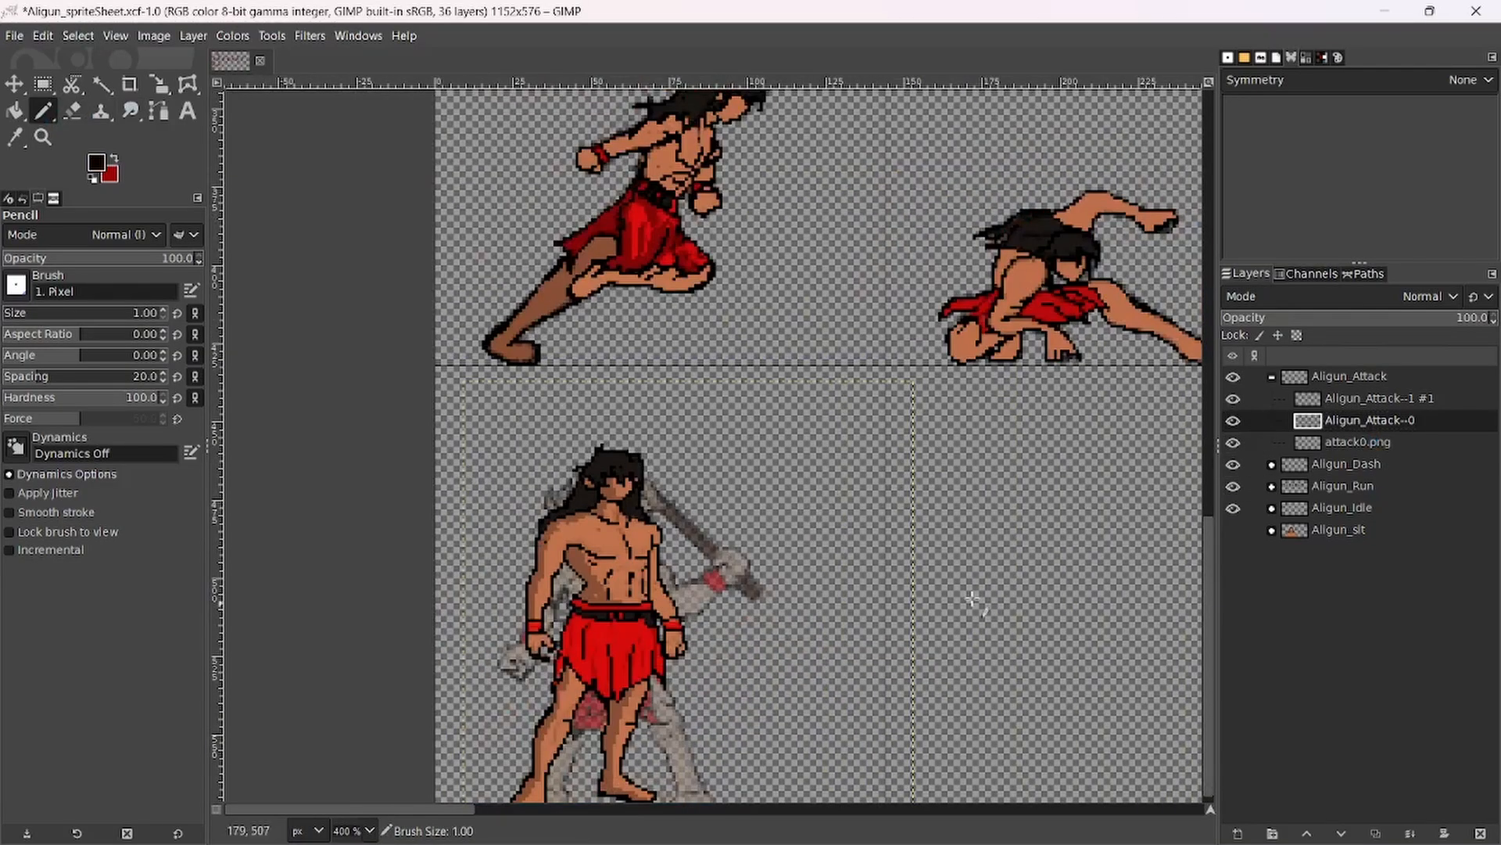
Move the attack0.png reference layer into the second cell of the fourth row and set its opacity to 100.
{"action": "left_click", "coordinate": [1242, 442]}
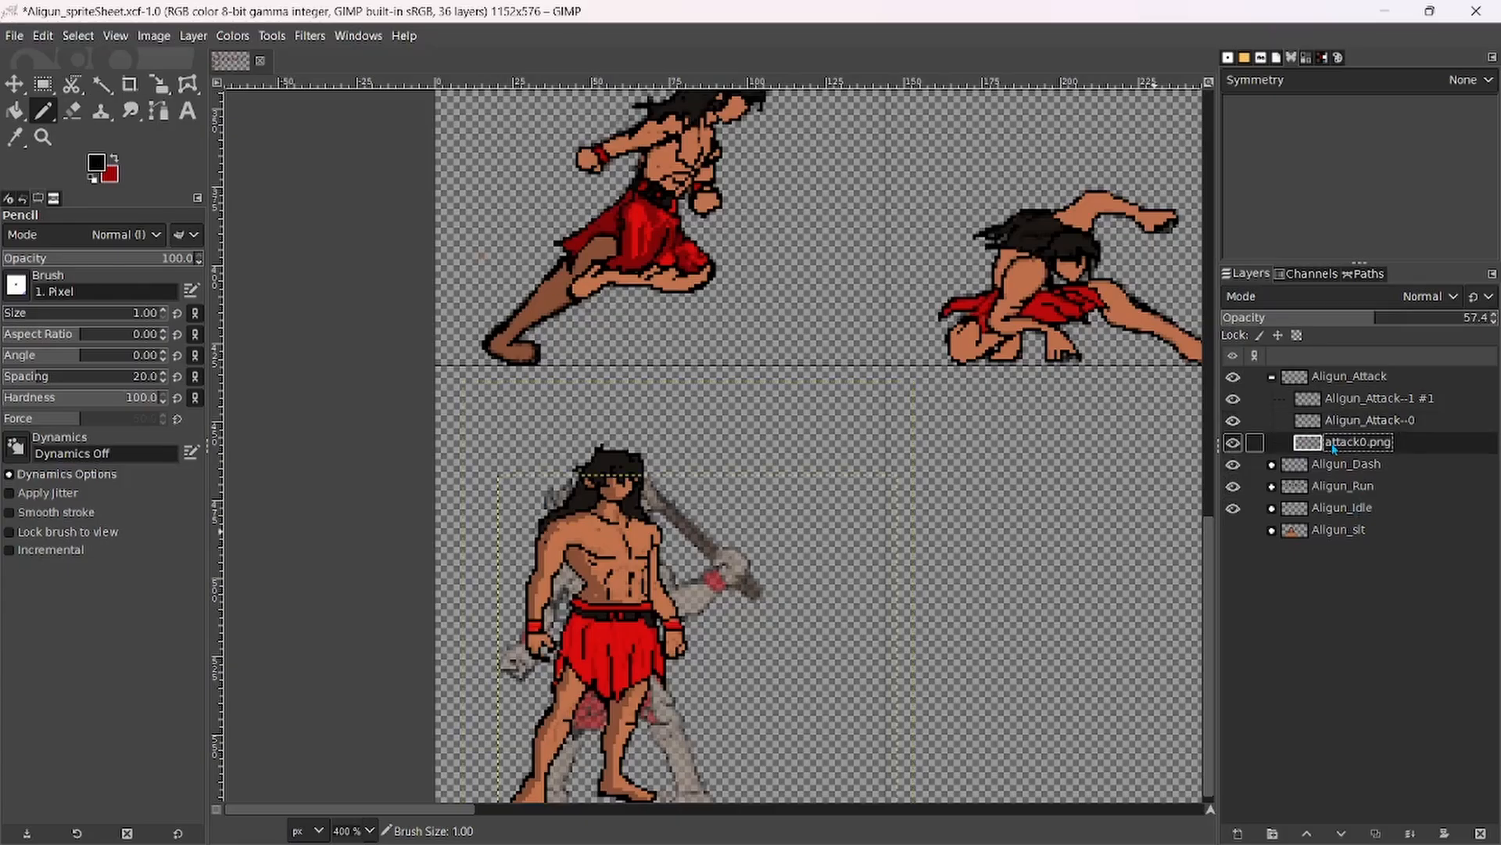
{"action": "key", "text": "m"}
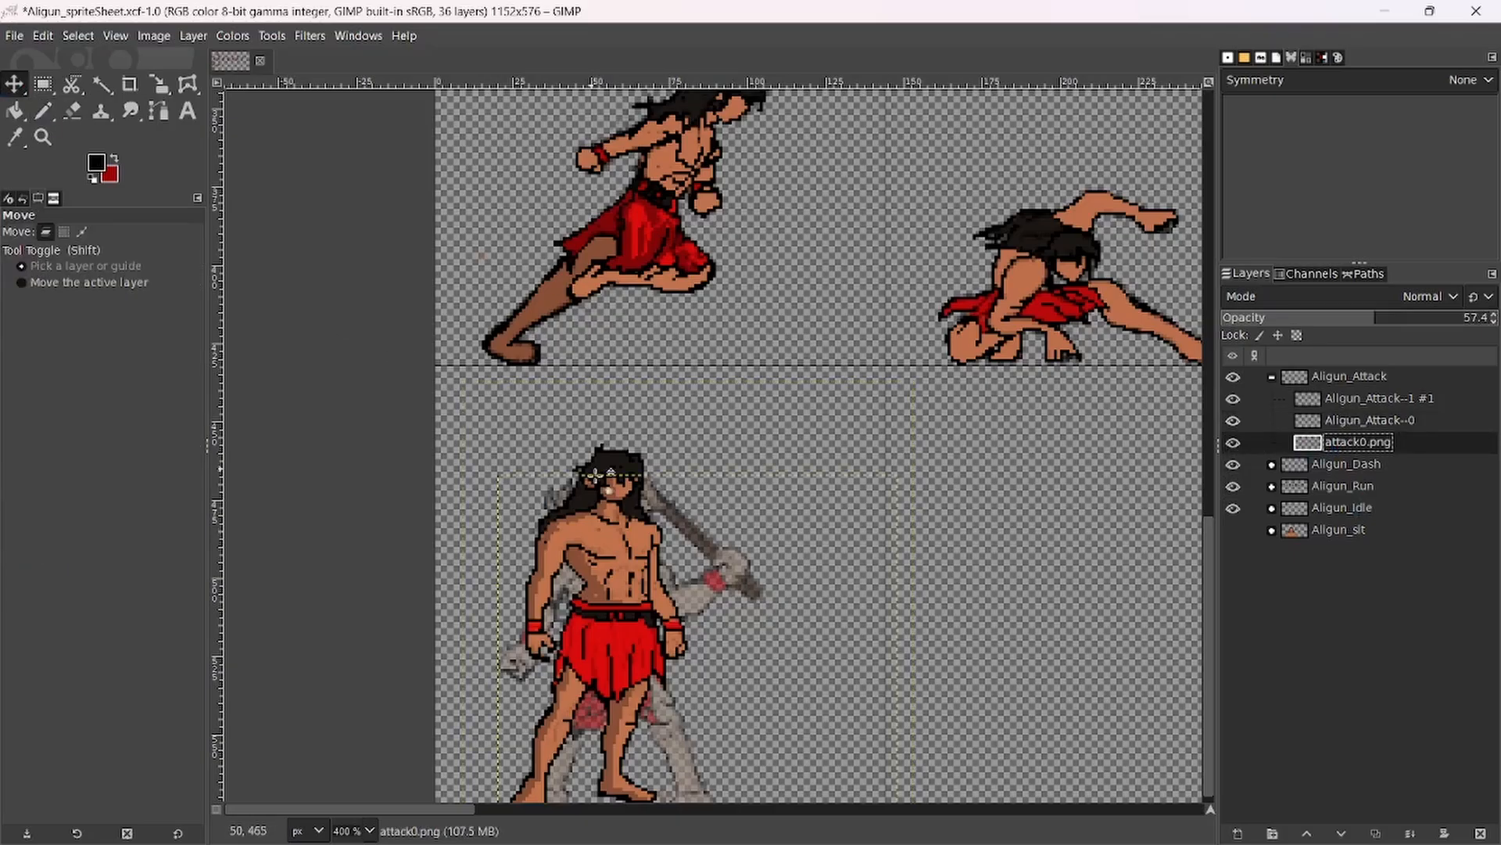
{"action": "left_click_drag", "start_coordinate": [719, 606], "coordinate": [922, 593]}
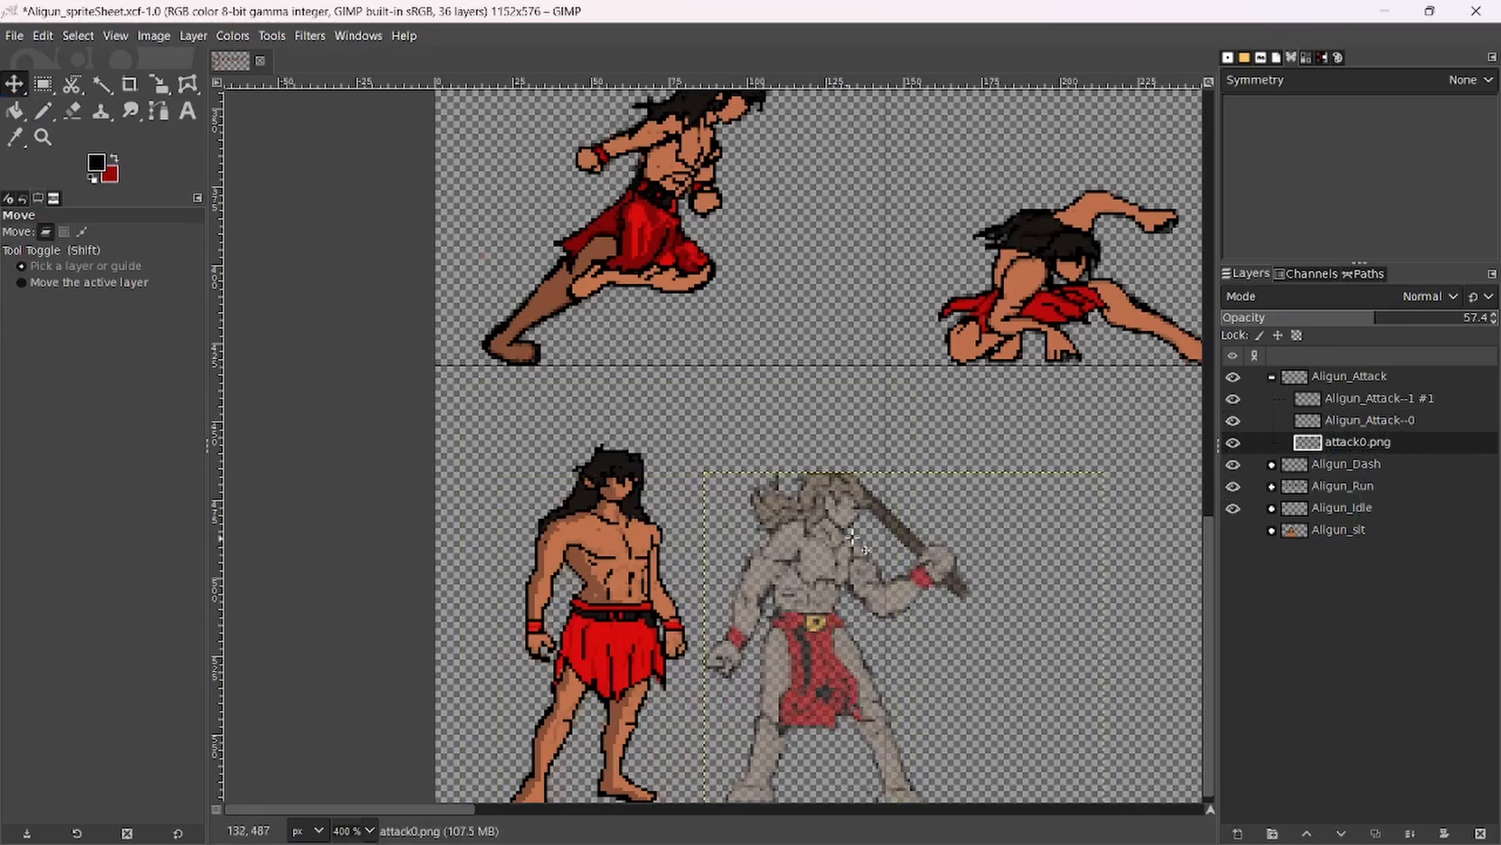
{"action": "left_click_drag", "start_coordinate": [1470, 319], "coordinate": [1499, 319]}
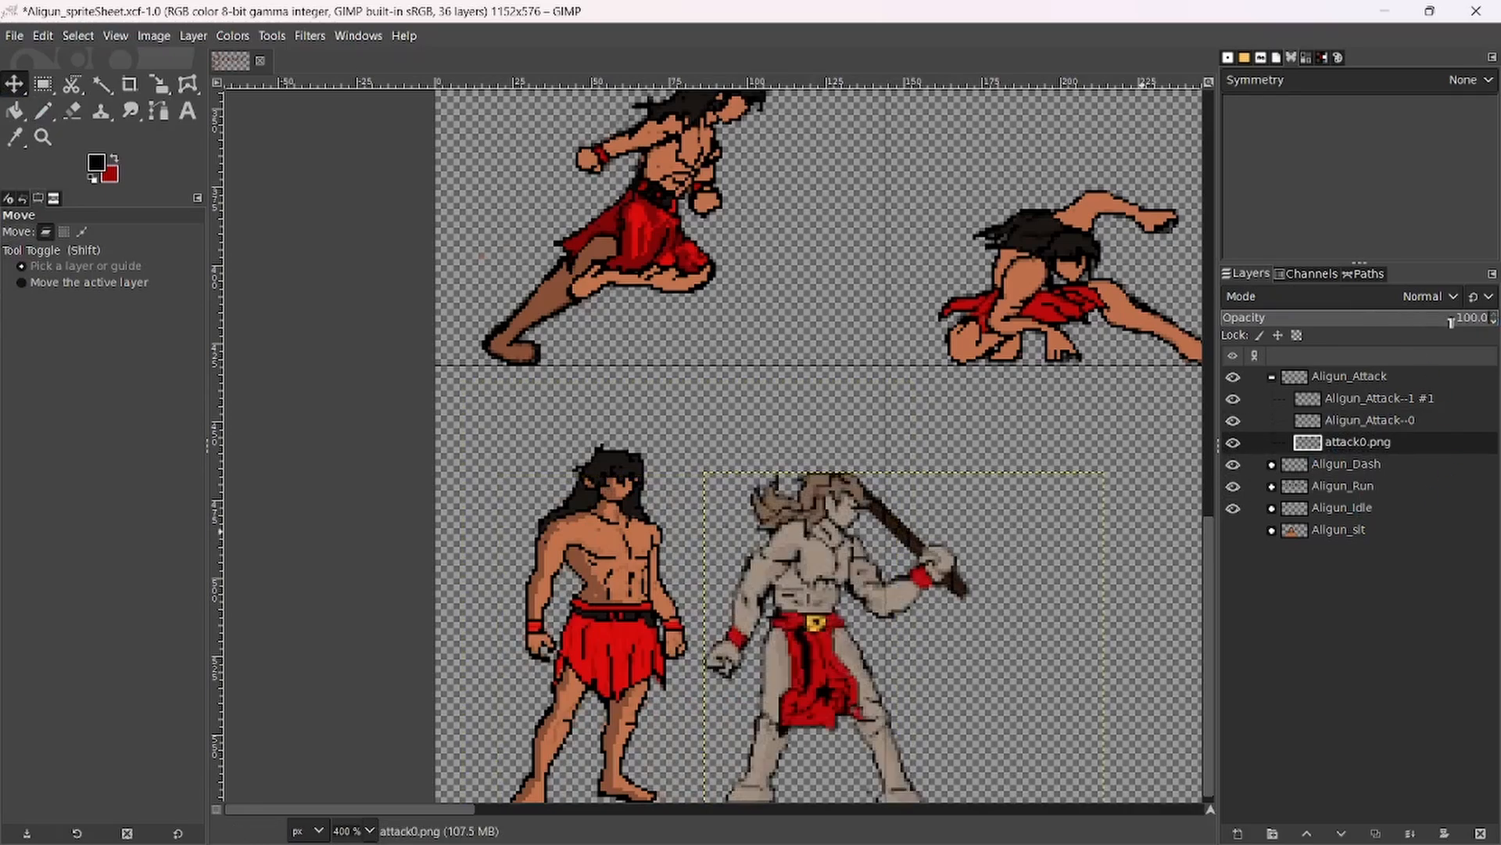
{"action": "left_click_drag", "start_coordinate": [818, 529], "coordinate": [1003, 530]}
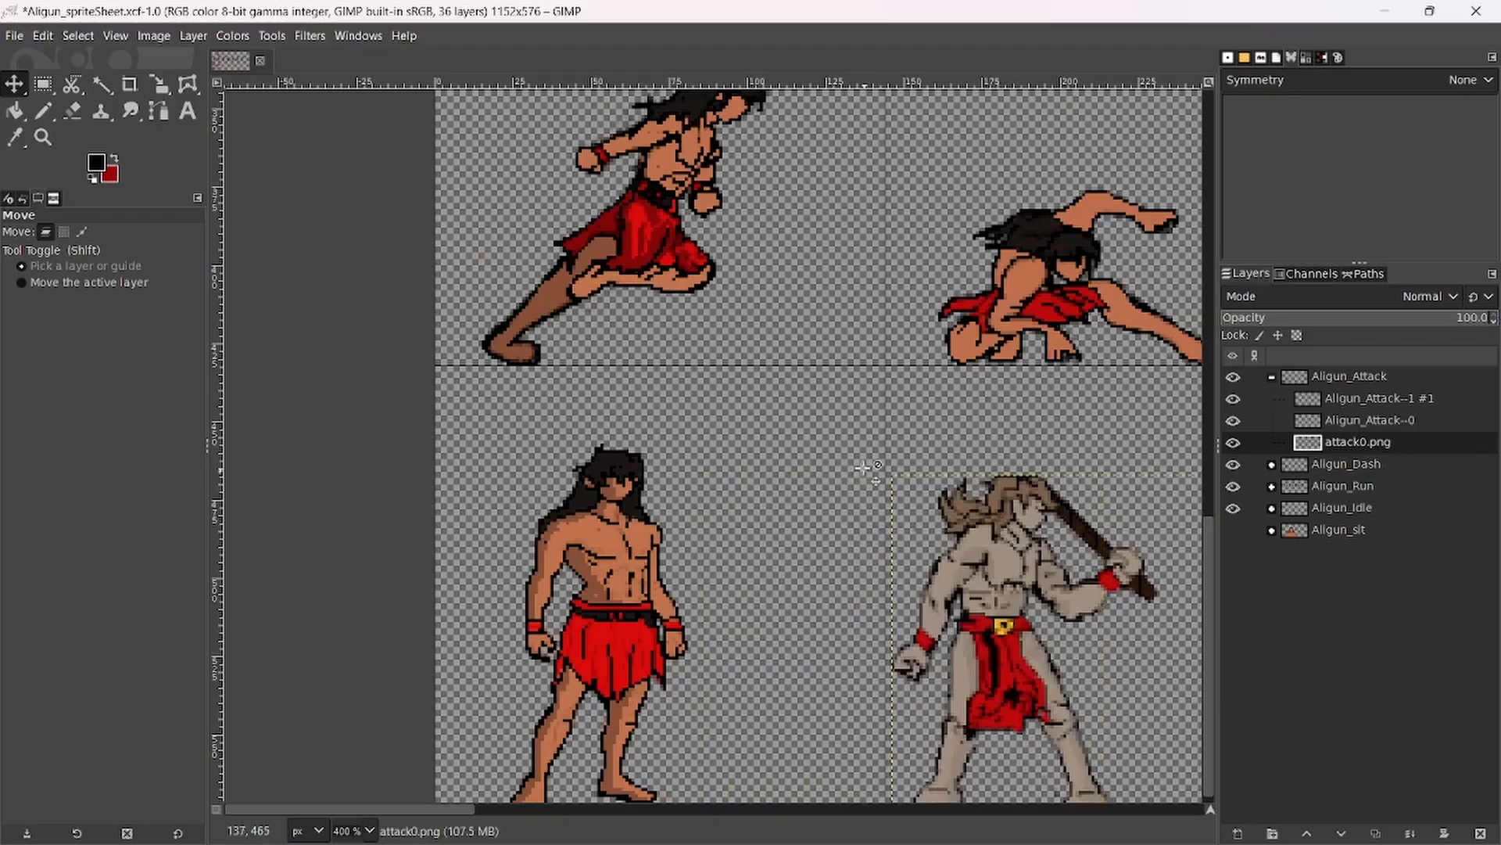
Move the Aligun_Attack--0 sprite to the left edge of the fourth row's first cell, with its layer opacity set to 100.
{"action": "scroll", "coordinate": [860, 460], "scroll_direction": "down", "scroll_amount": 1}
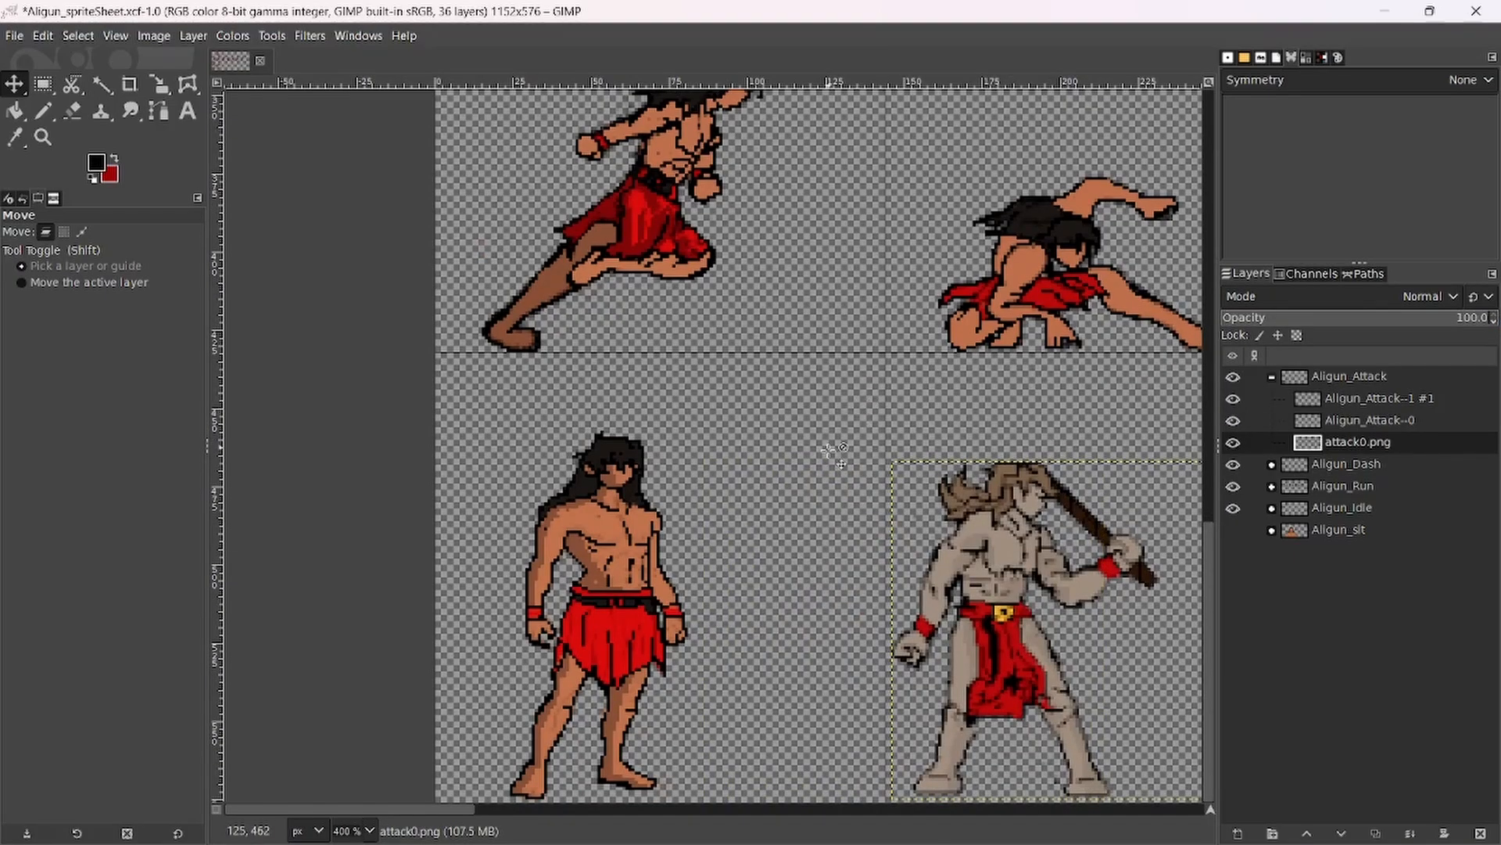
{"action": "left_click", "coordinate": [1376, 398]}
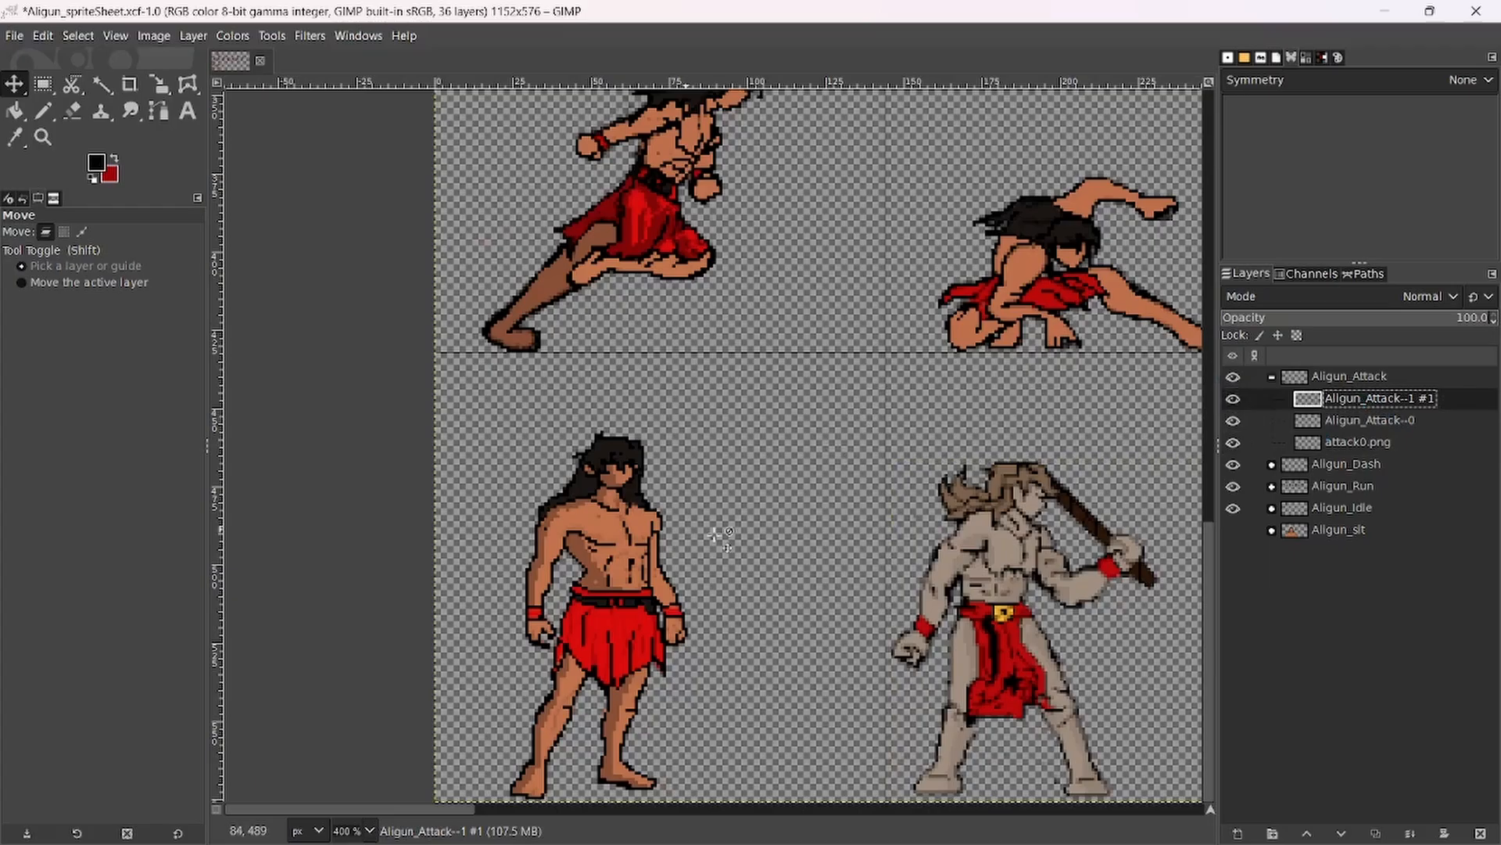
{"action": "left_click", "coordinate": [1392, 422]}
{"action": "left_click_drag", "start_coordinate": [1406, 326], "coordinate": [1343, 327]}
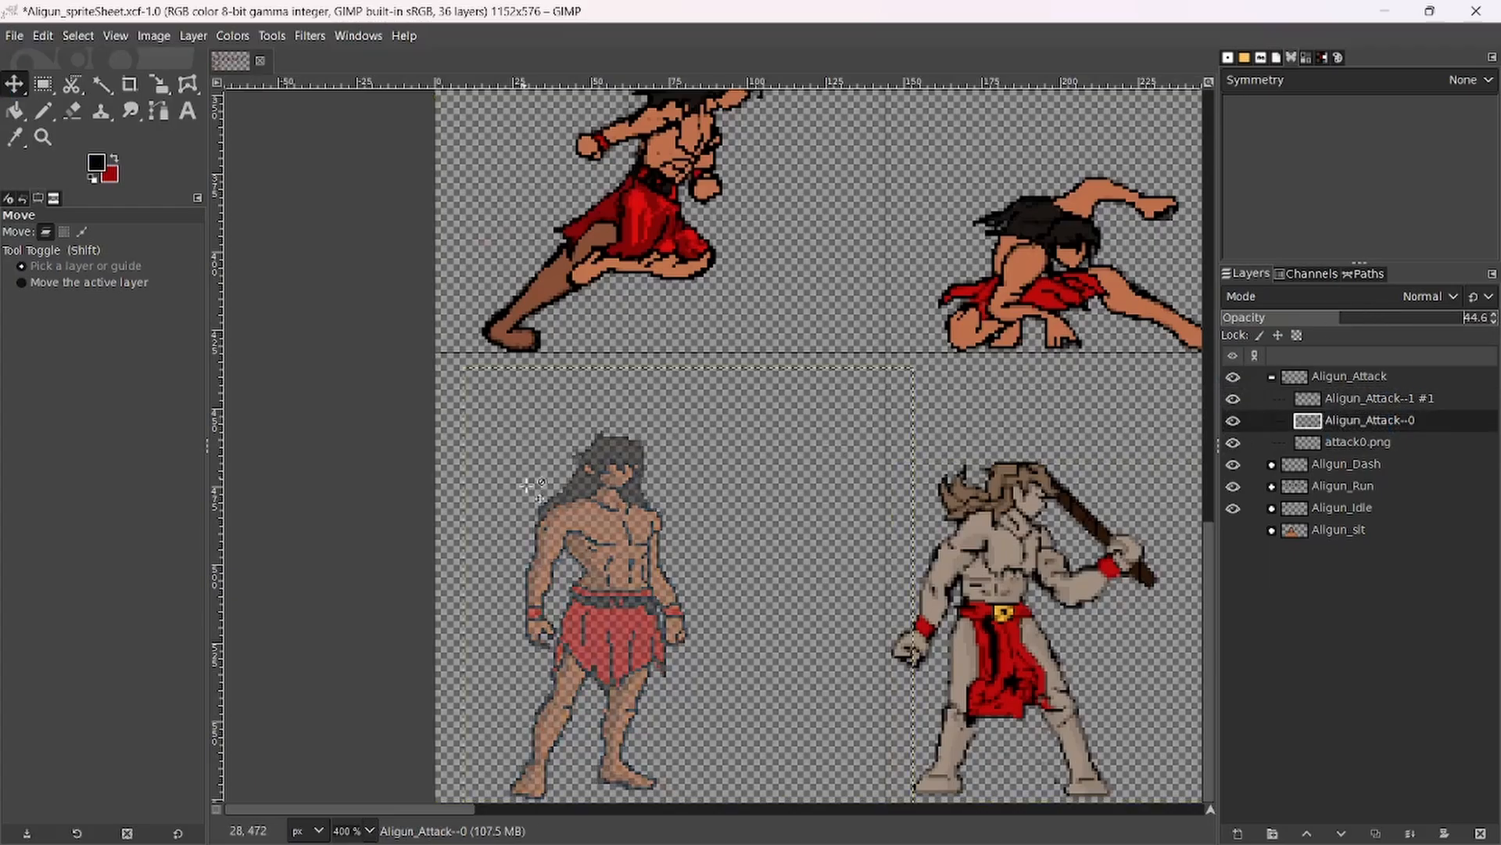
{"action": "left_click_drag", "start_coordinate": [583, 555], "coordinate": [516, 554]}
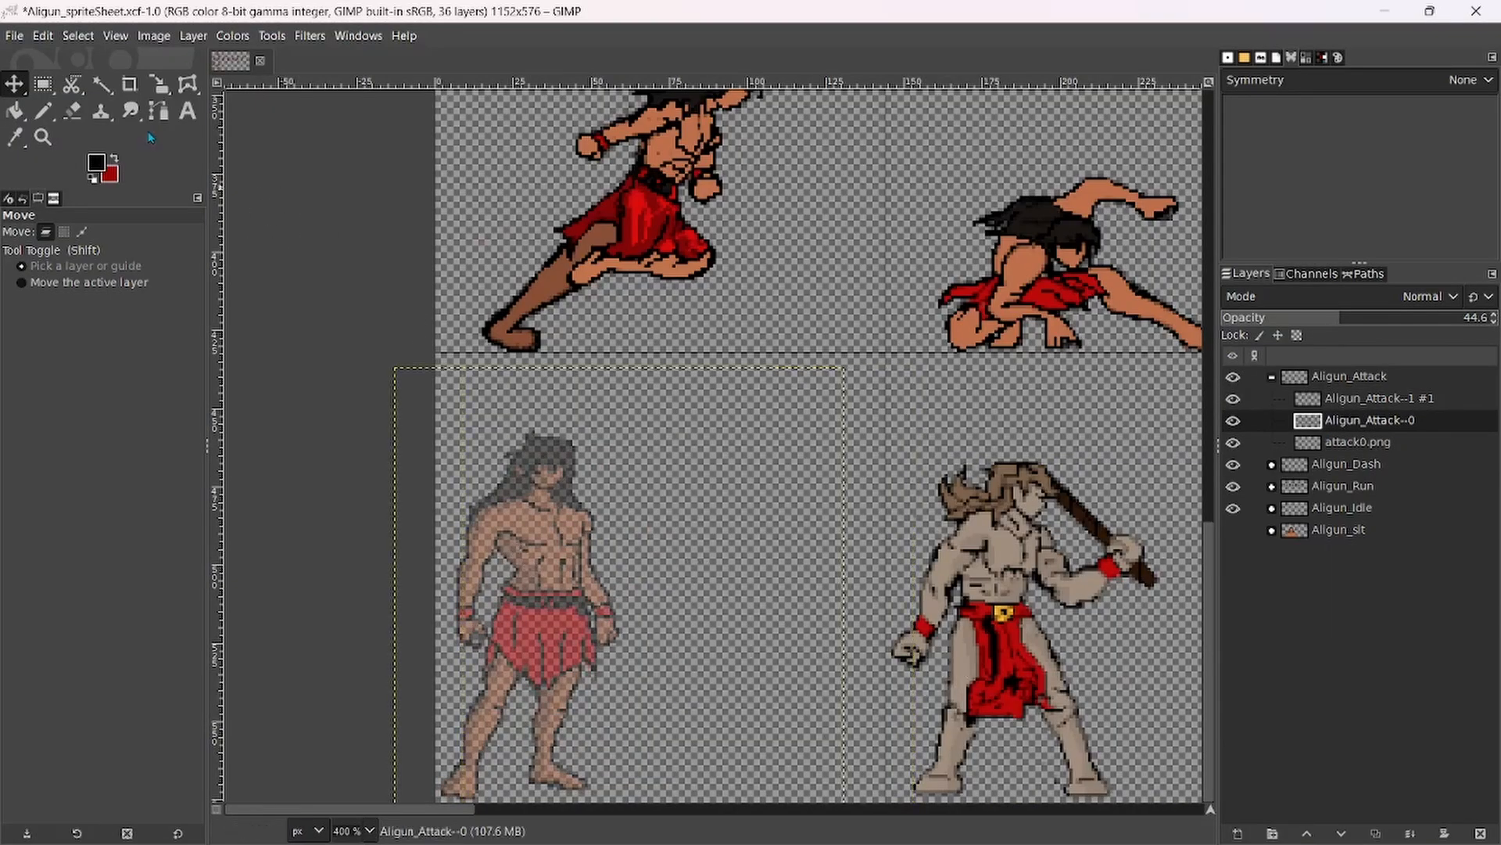
{"action": "left_click", "coordinate": [43, 111]}
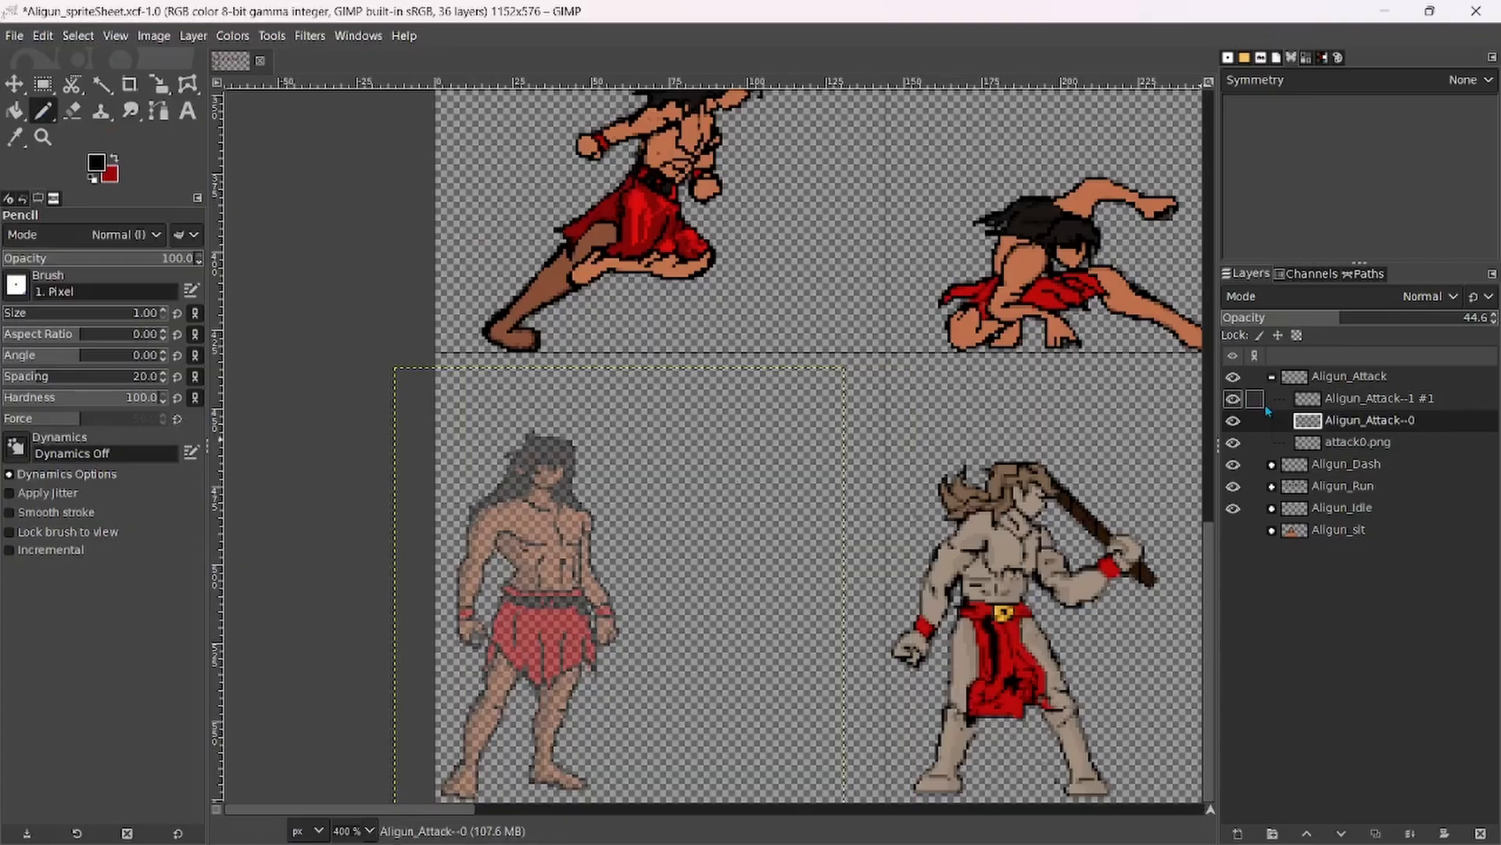
{"action": "left_click_drag", "start_coordinate": [1339, 320], "coordinate": [1497, 321]}
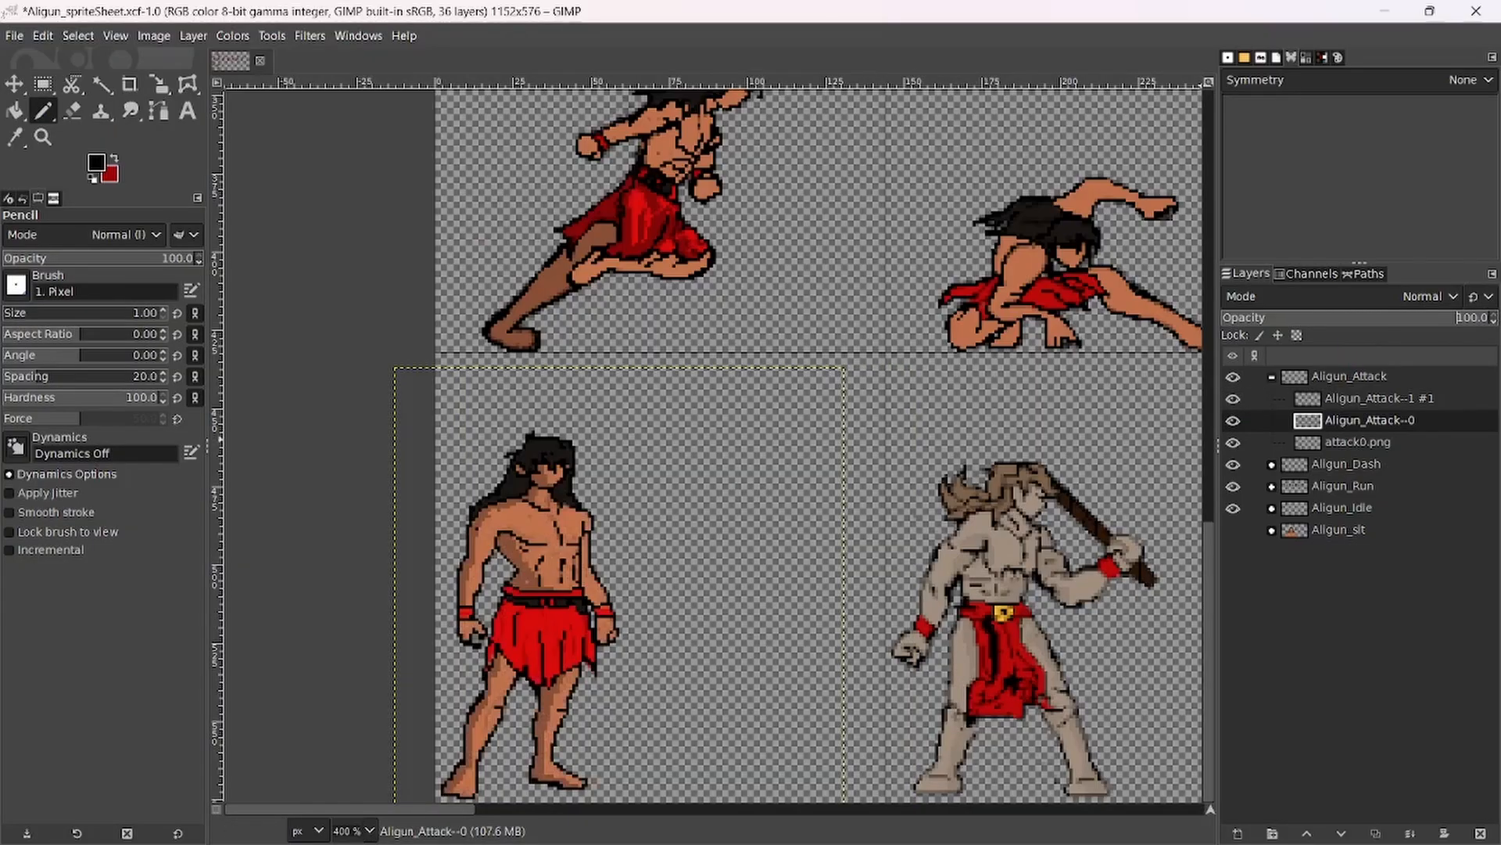
Examine the Aligun_Attack--0 sprite against the attack reference, checking which layer holds it by toggling its visibility.
{"action": "scroll", "coordinate": [391, 383], "scroll_direction": "up", "scroll_amount": 3}
{"action": "scroll", "coordinate": [741, 509], "scroll_direction": "down", "scroll_amount": 1}
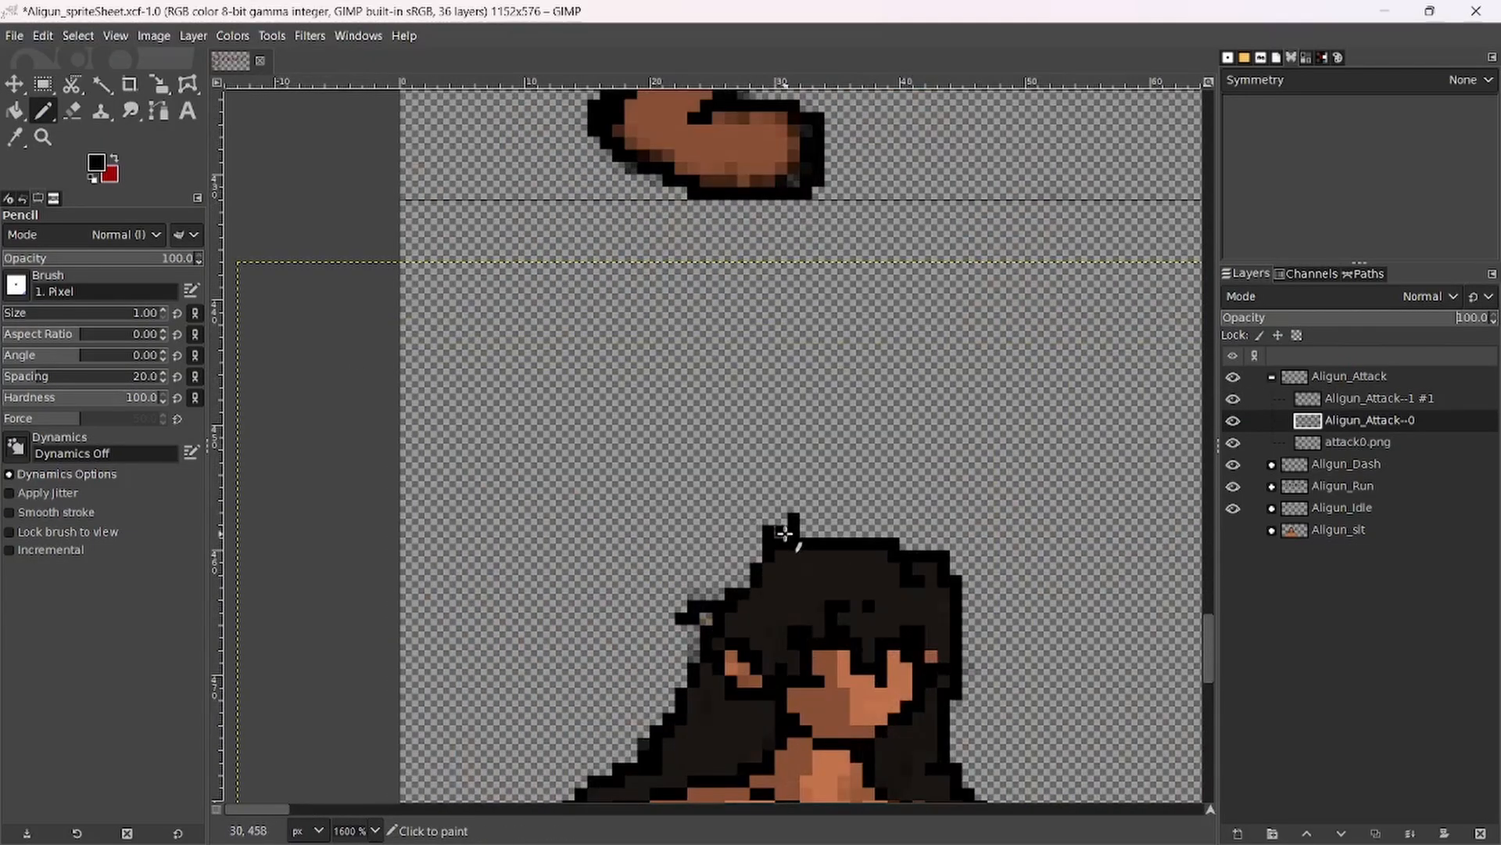
{"action": "scroll", "coordinate": [790, 536], "scroll_direction": "down", "scroll_amount": 5}
{"action": "scroll", "coordinate": [791, 536], "scroll_direction": "up", "scroll_amount": 4}
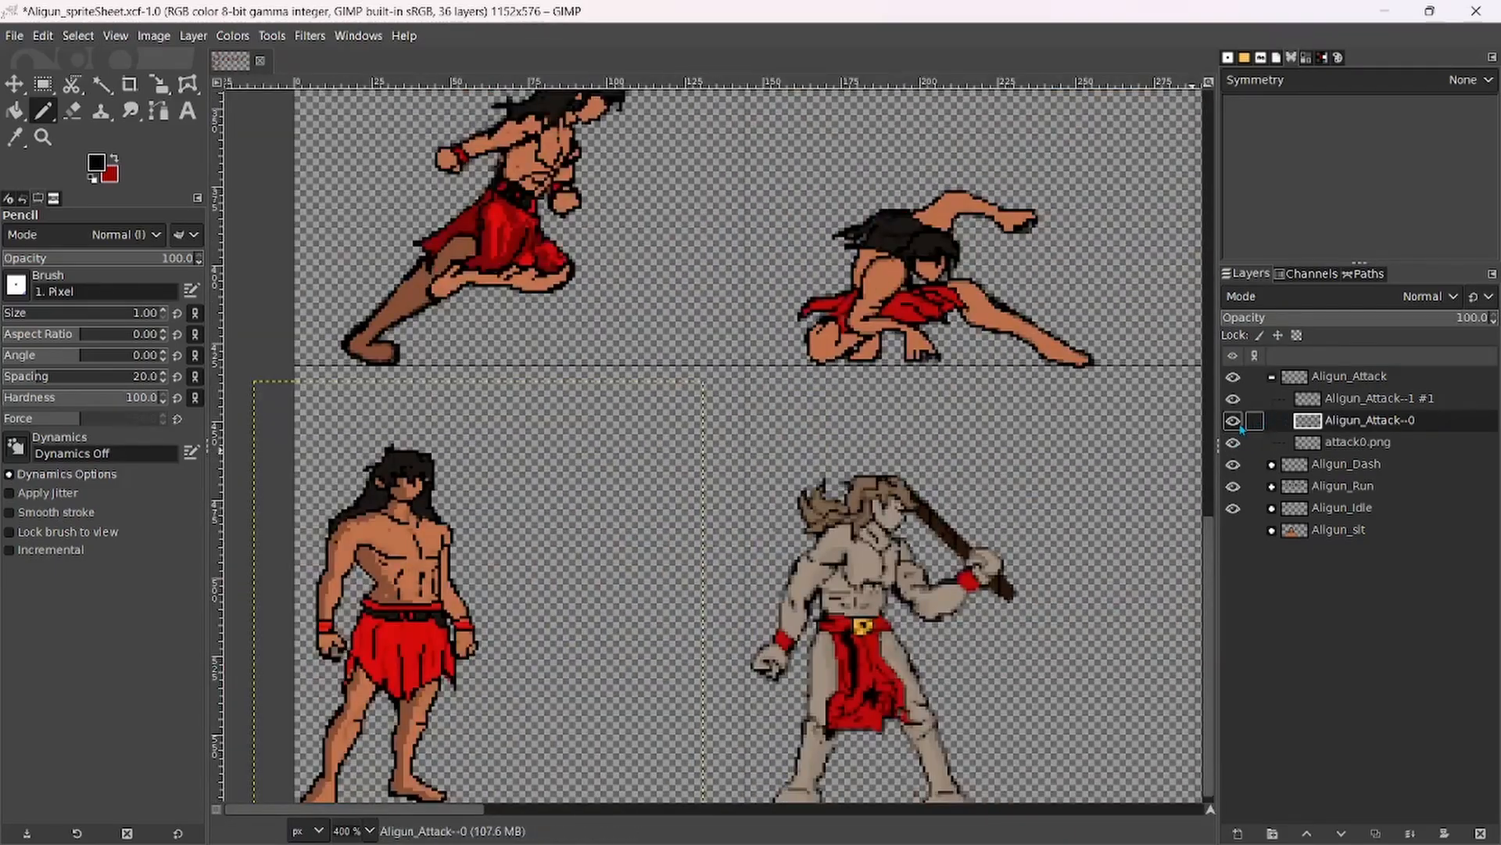
{"action": "left_click", "coordinate": [1233, 421]}
{"action": "left_click", "coordinate": [1232, 420]}
{"action": "left_click", "coordinate": [1312, 405]}
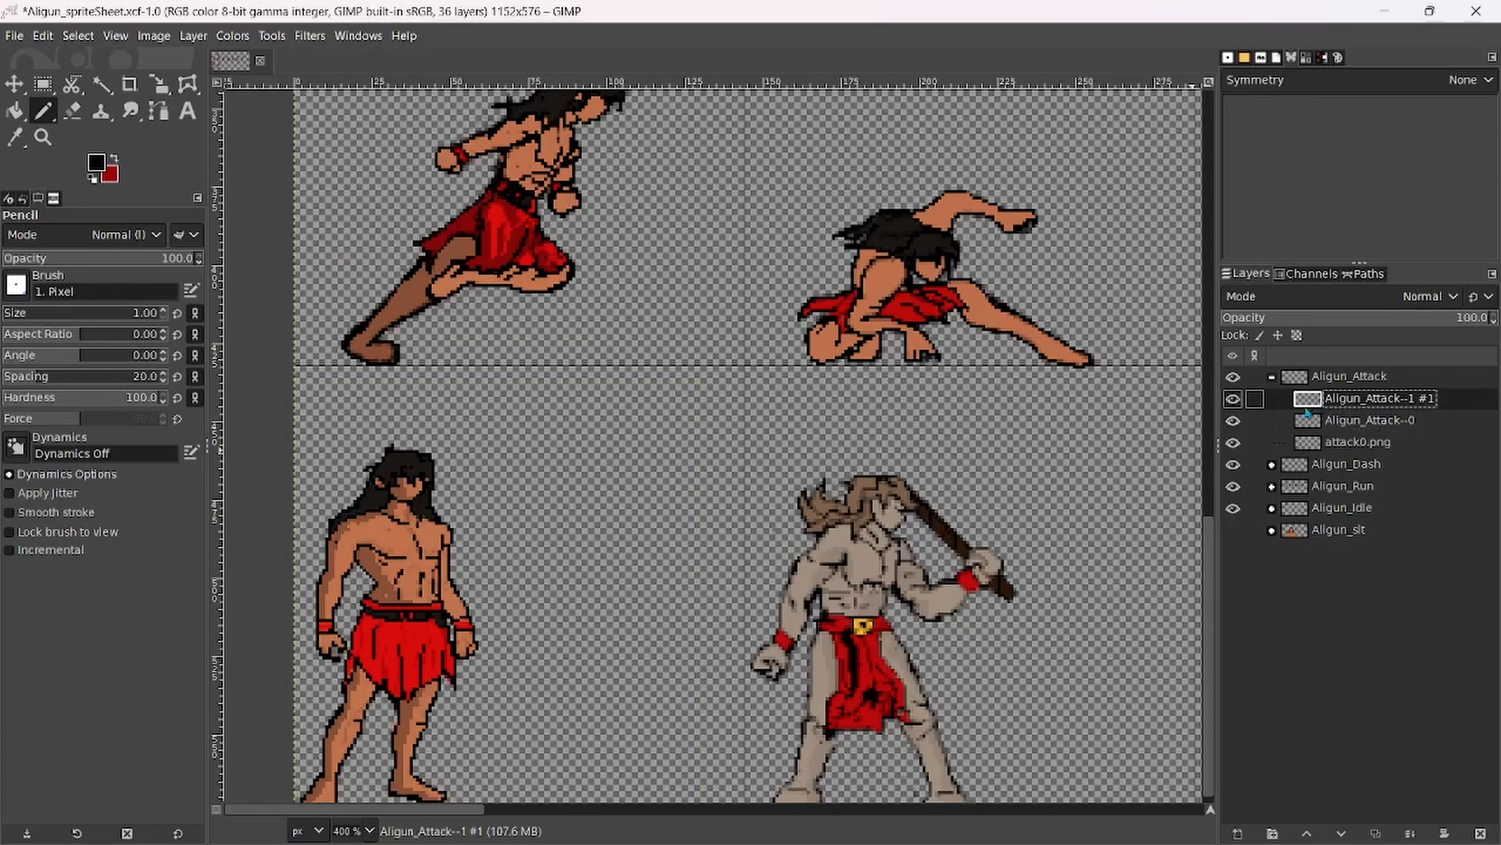
{"action": "scroll", "coordinate": [570, 520], "scroll_direction": "up", "scroll_amount": 1}
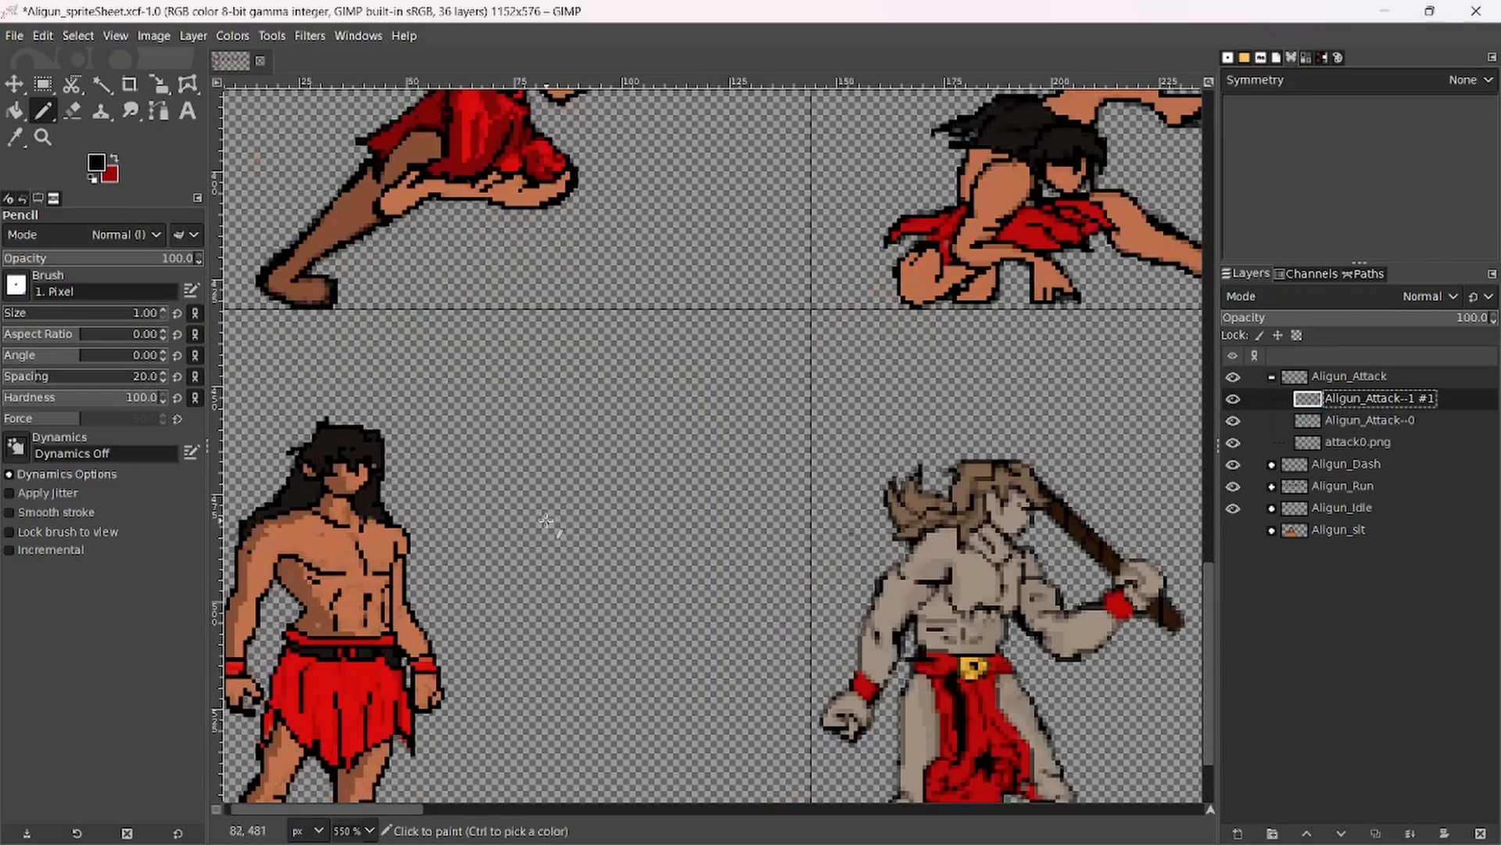
{"action": "scroll", "coordinate": [579, 548], "scroll_direction": "down", "scroll_amount": 1}
{"action": "scroll", "coordinate": [649, 542], "scroll_direction": "up", "scroll_amount": 1}
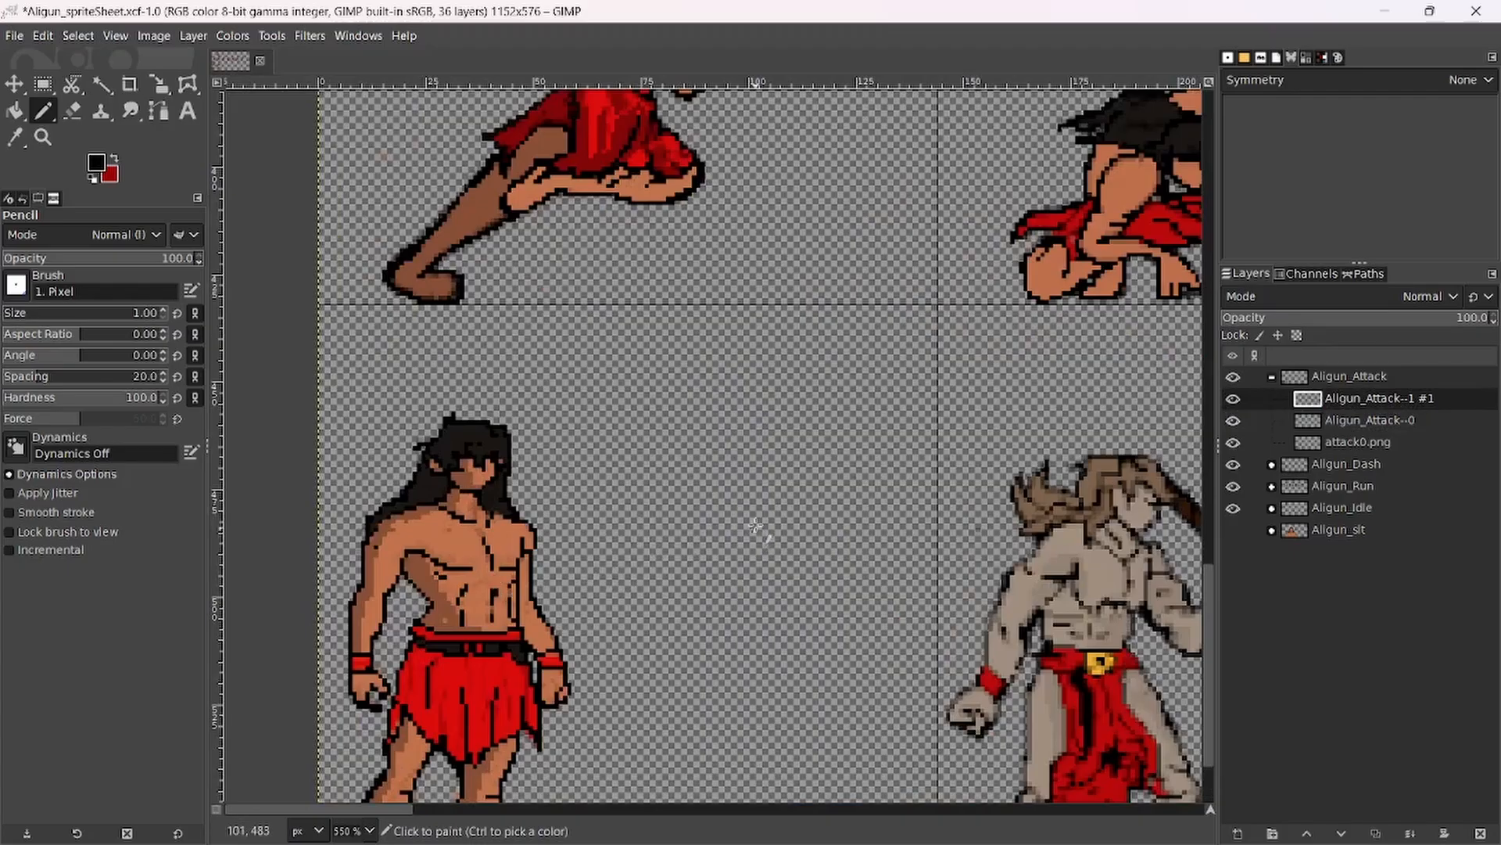
Duplicate the Aligun_Attack--0 layer and place the copy beside the original sprite in the same cell, with the feet level.
{"action": "left_click", "coordinate": [1369, 421]}
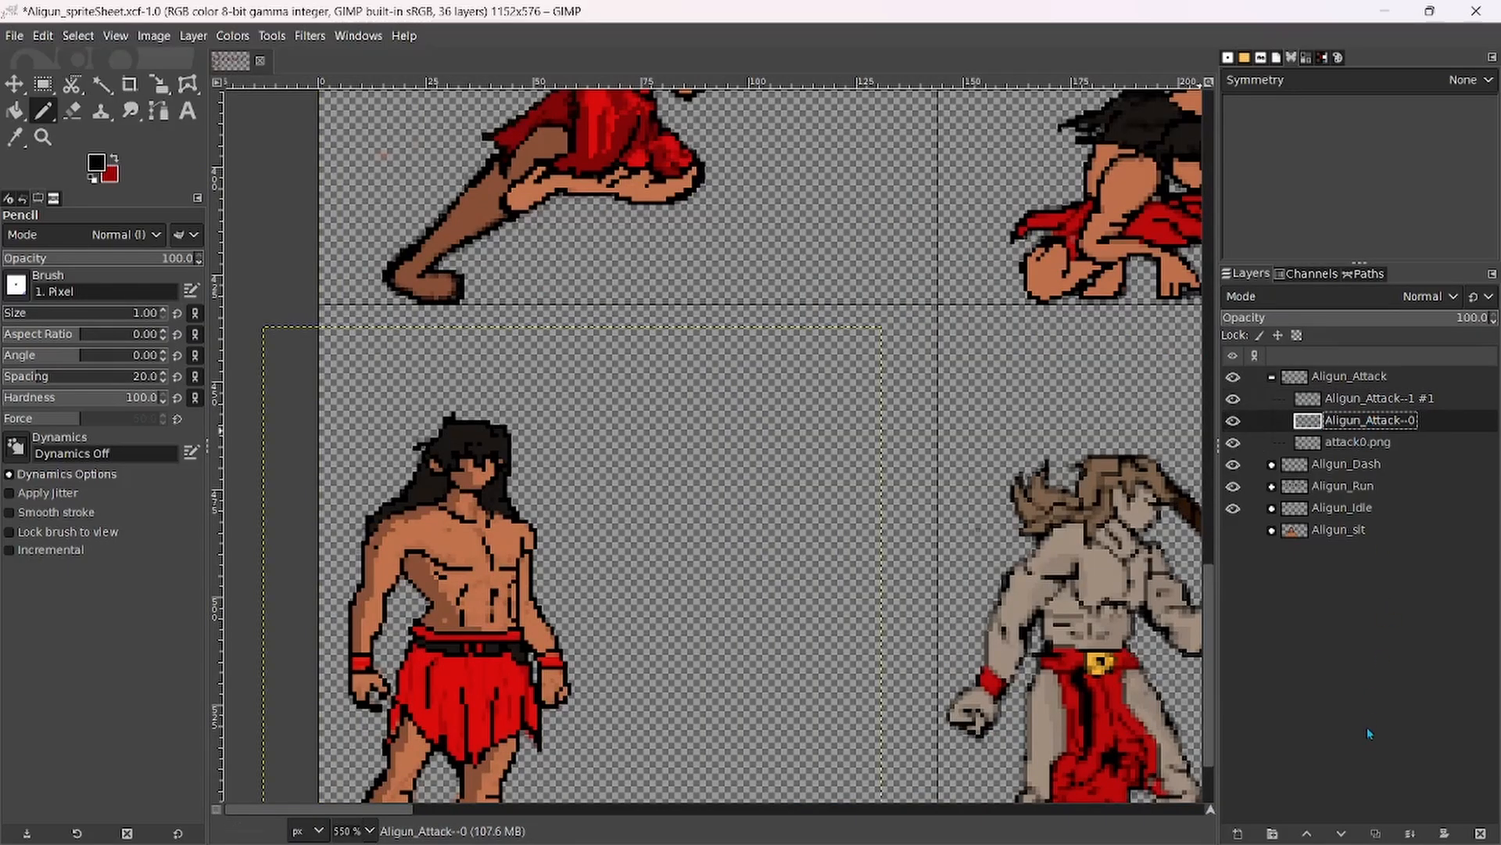
{"action": "left_click", "coordinate": [1376, 834]}
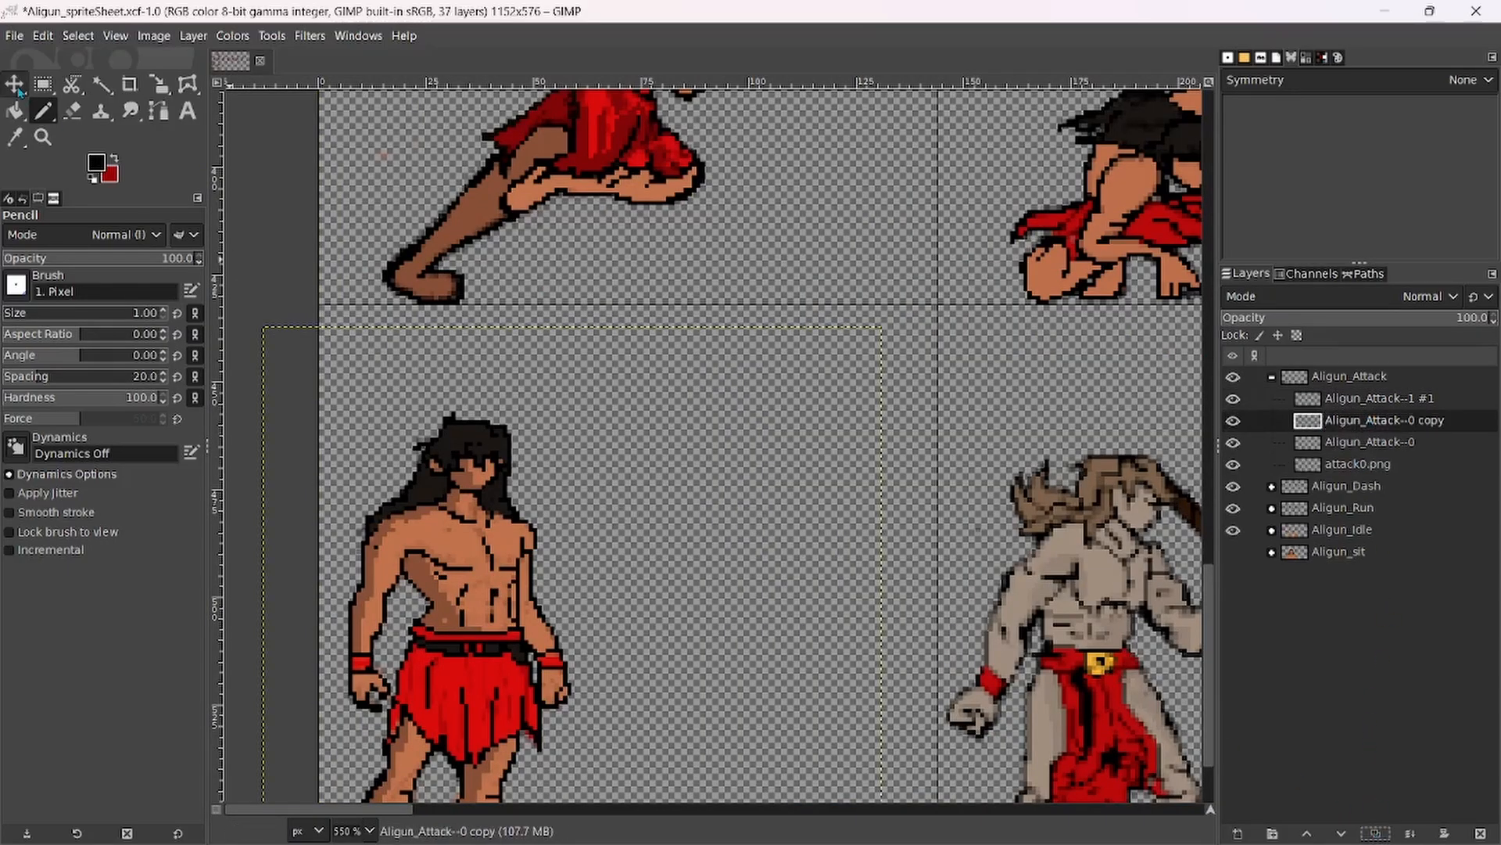
{"action": "key", "text": "m"}
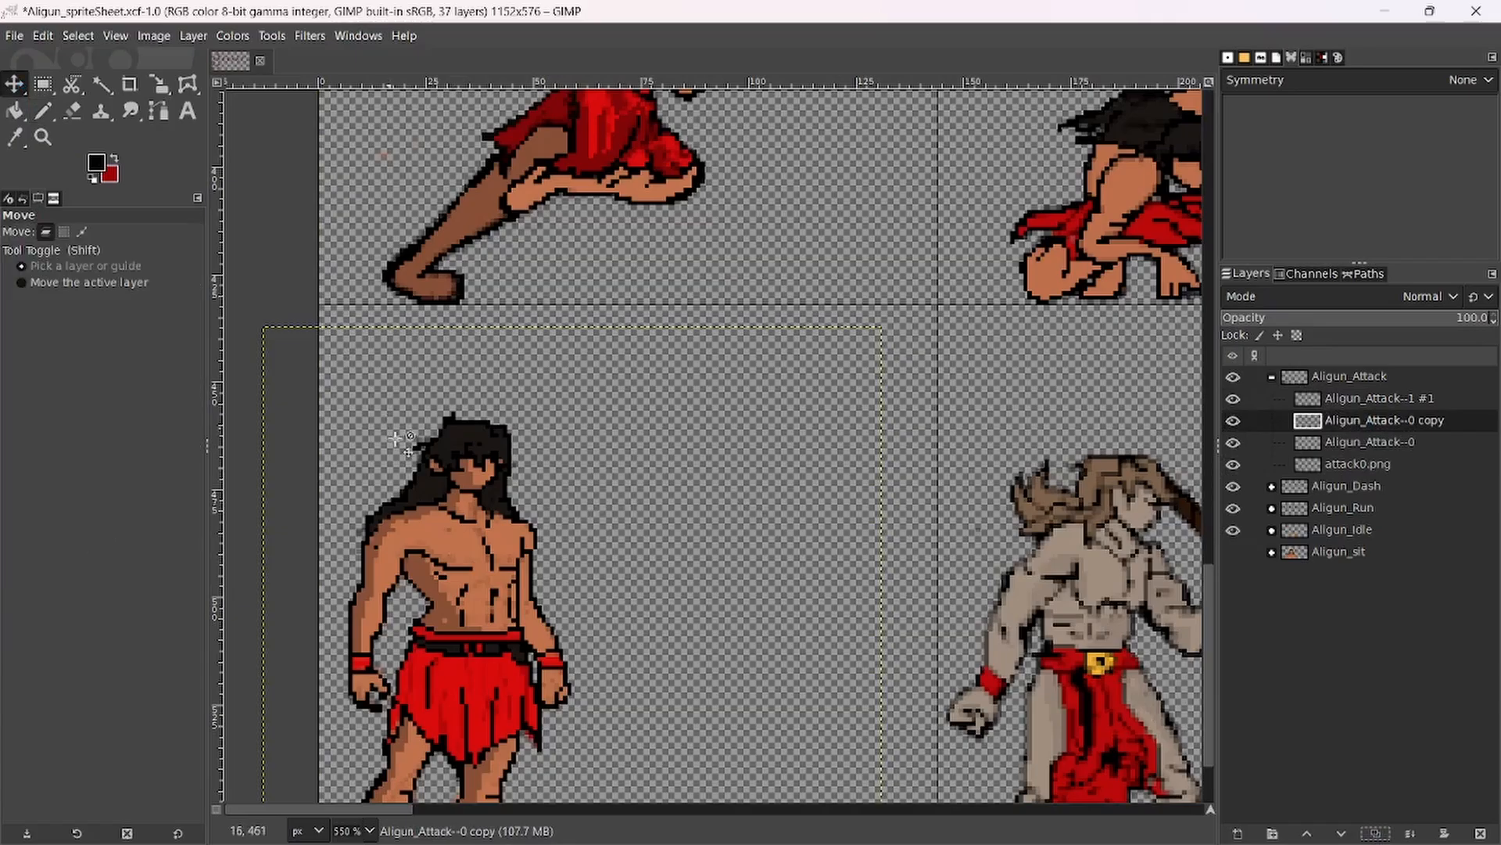
{"action": "mouse_move", "coordinate": [472, 568]}
{"action": "left_mouse_down"}
{"action": "mouse_move", "coordinate": [718, 585]}
{"action": "mouse_move", "coordinate": [716, 367]}
{"action": "left_mouse_up"}
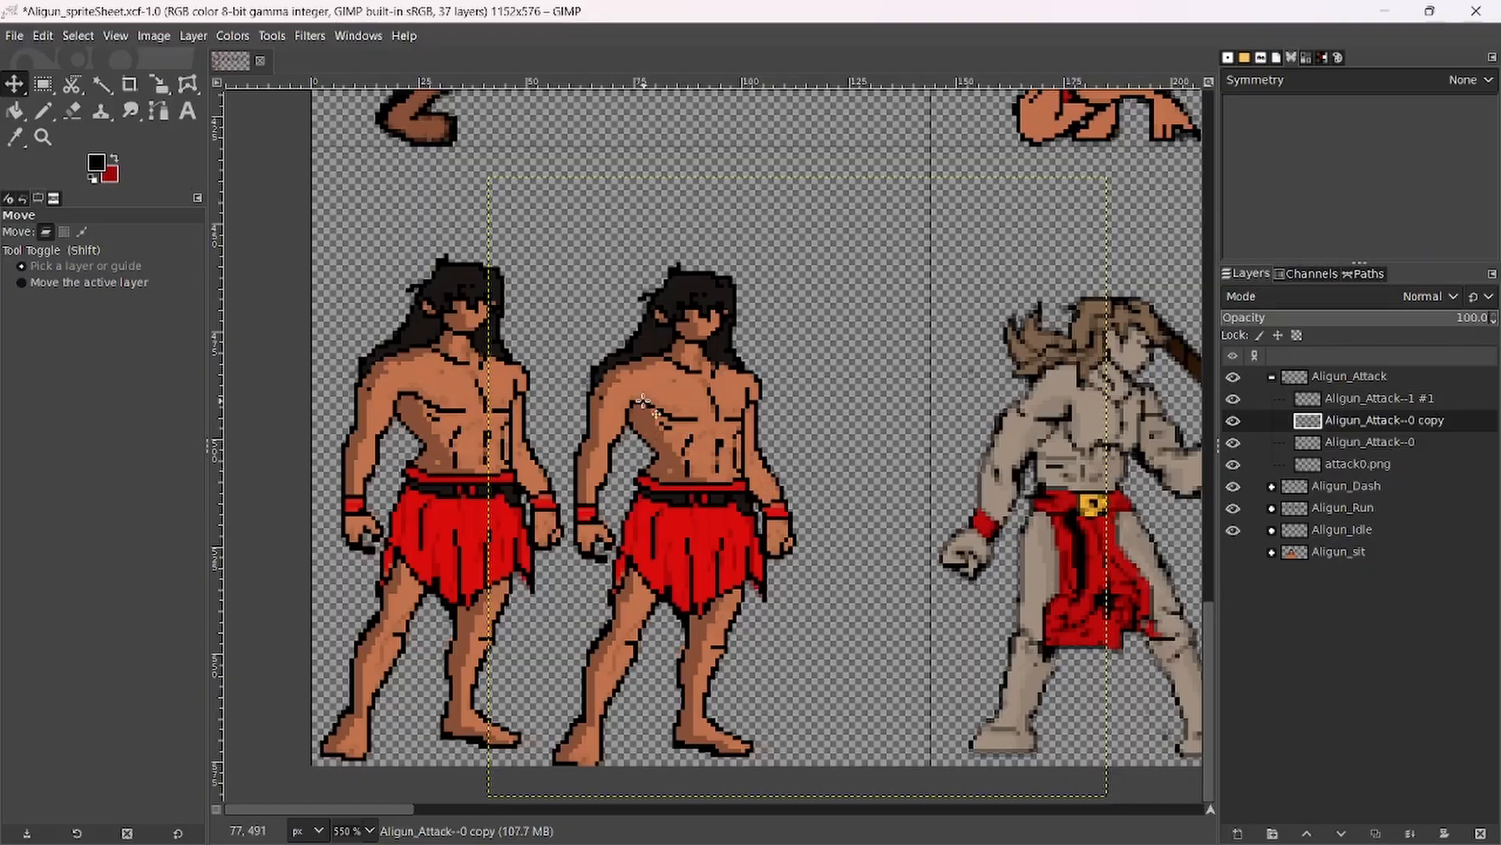
{"action": "left_click_drag", "start_coordinate": [656, 405], "coordinate": [662, 394]}
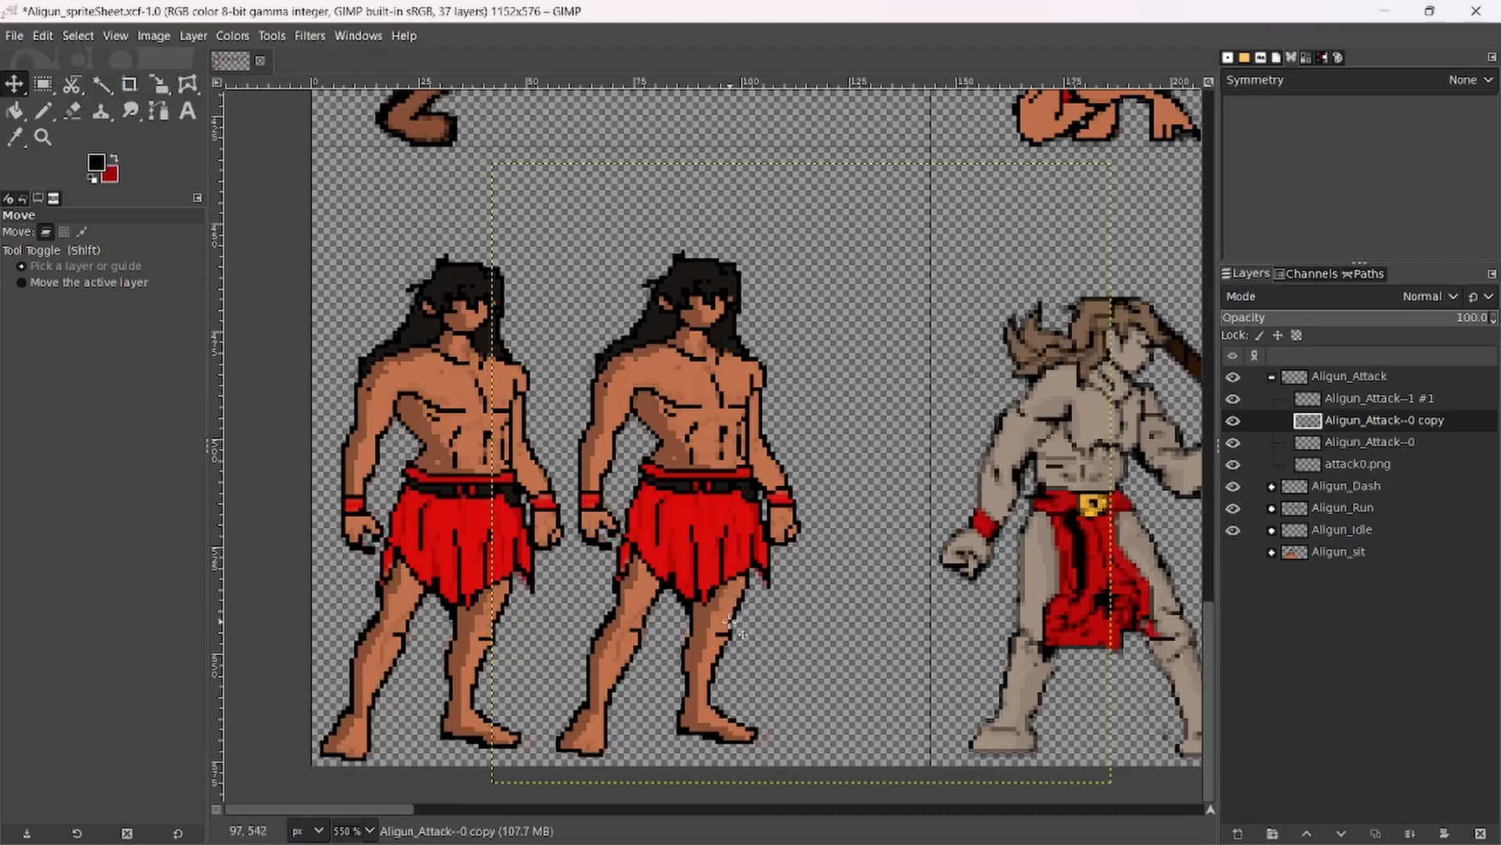
Pencil a black outline on the copied sprite for a bent right-hand leg stepping forward, including knee, shin, calf and foot.
{"action": "left_click", "coordinate": [43, 111]}
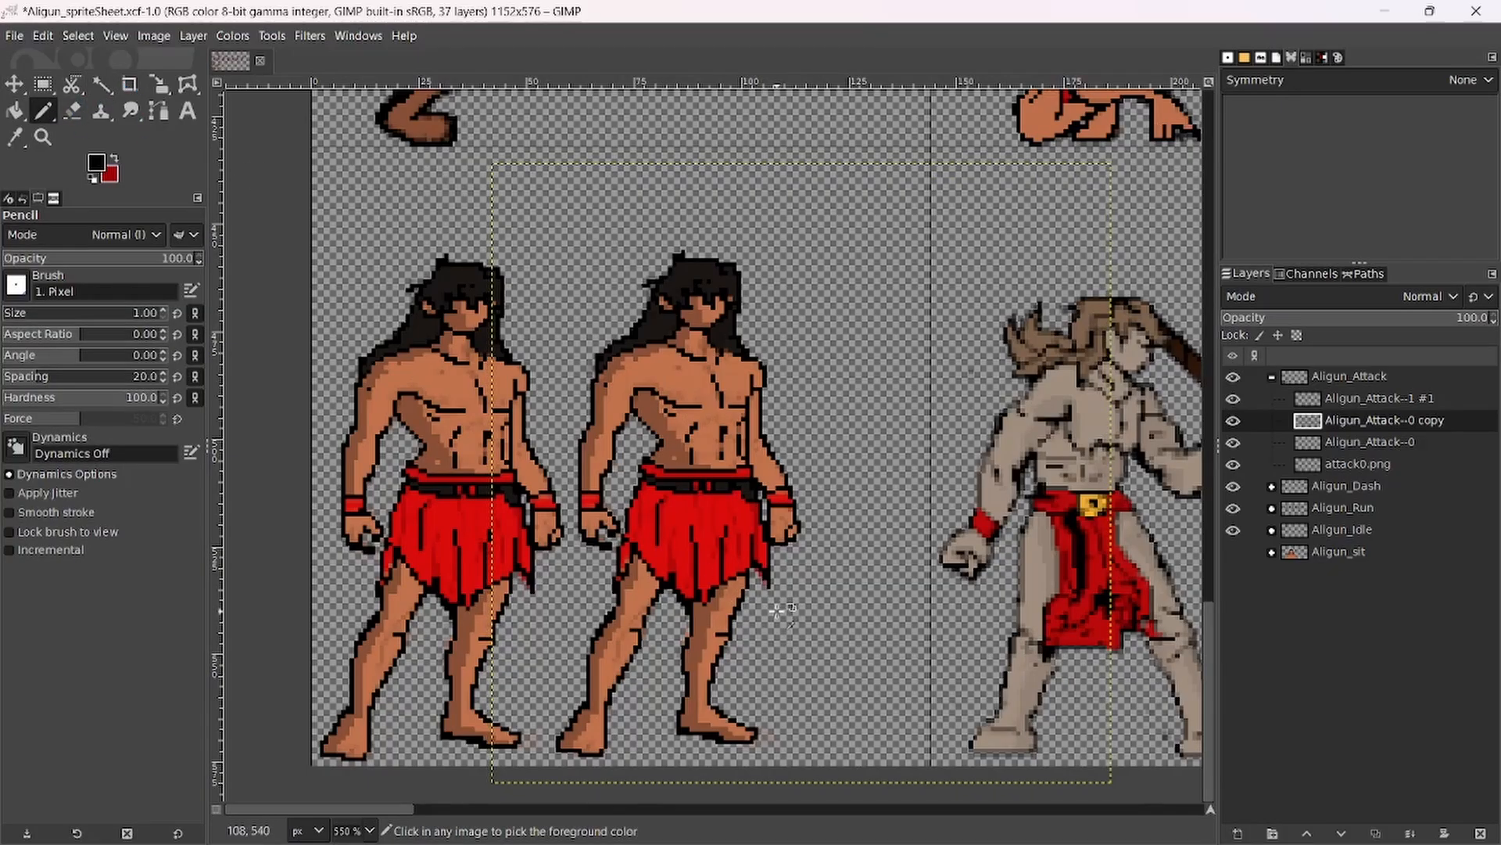
{"action": "scroll", "coordinate": [798, 583], "scroll_direction": "up", "scroll_amount": 2}
{"action": "left_click_drag", "start_coordinate": [770, 604], "coordinate": [607, 301]}
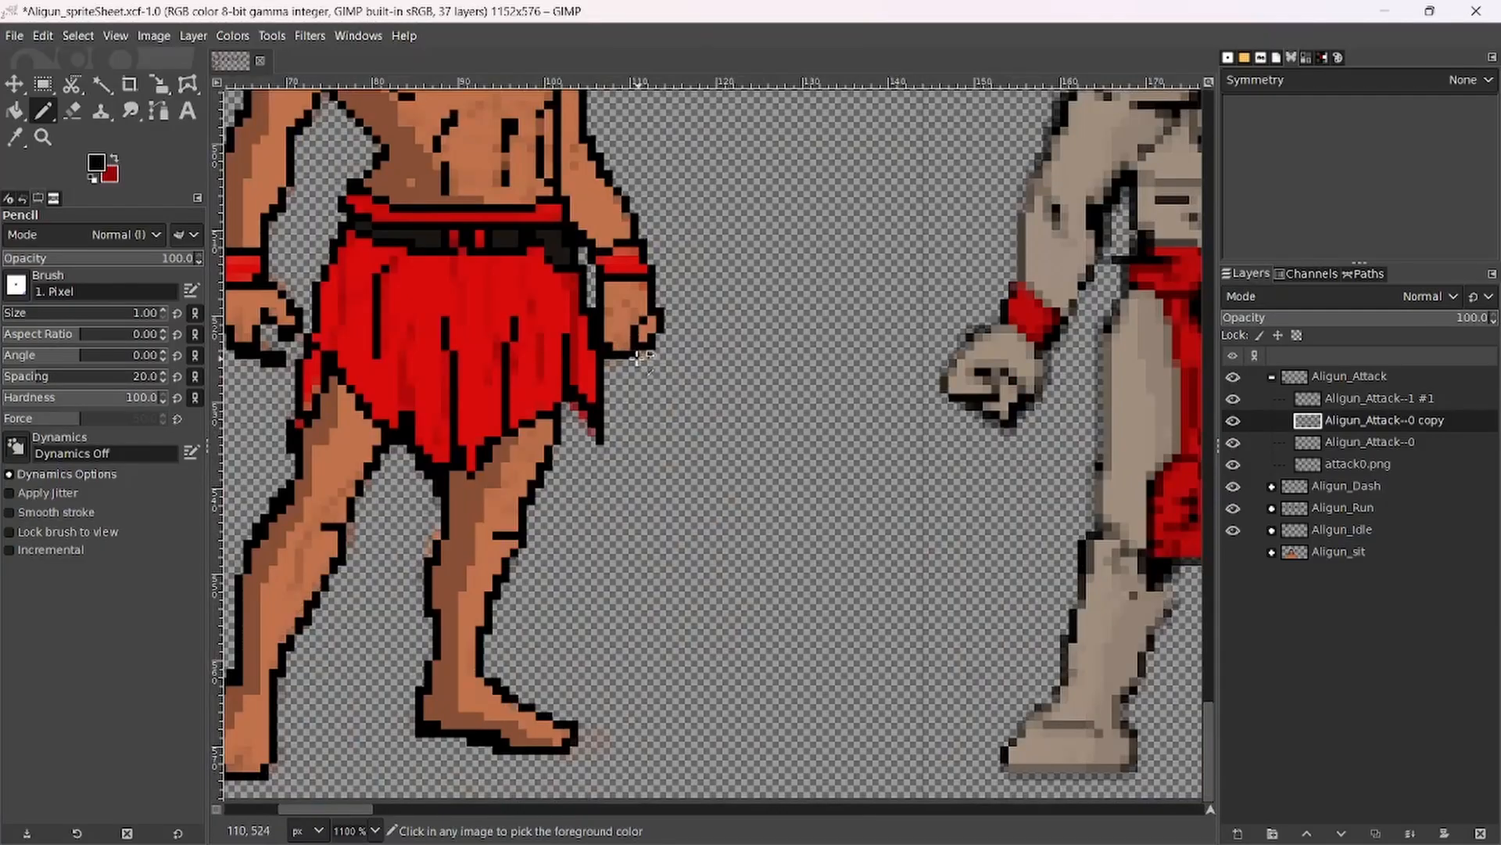
{"action": "left_click_drag", "start_coordinate": [556, 417], "coordinate": [601, 533]}
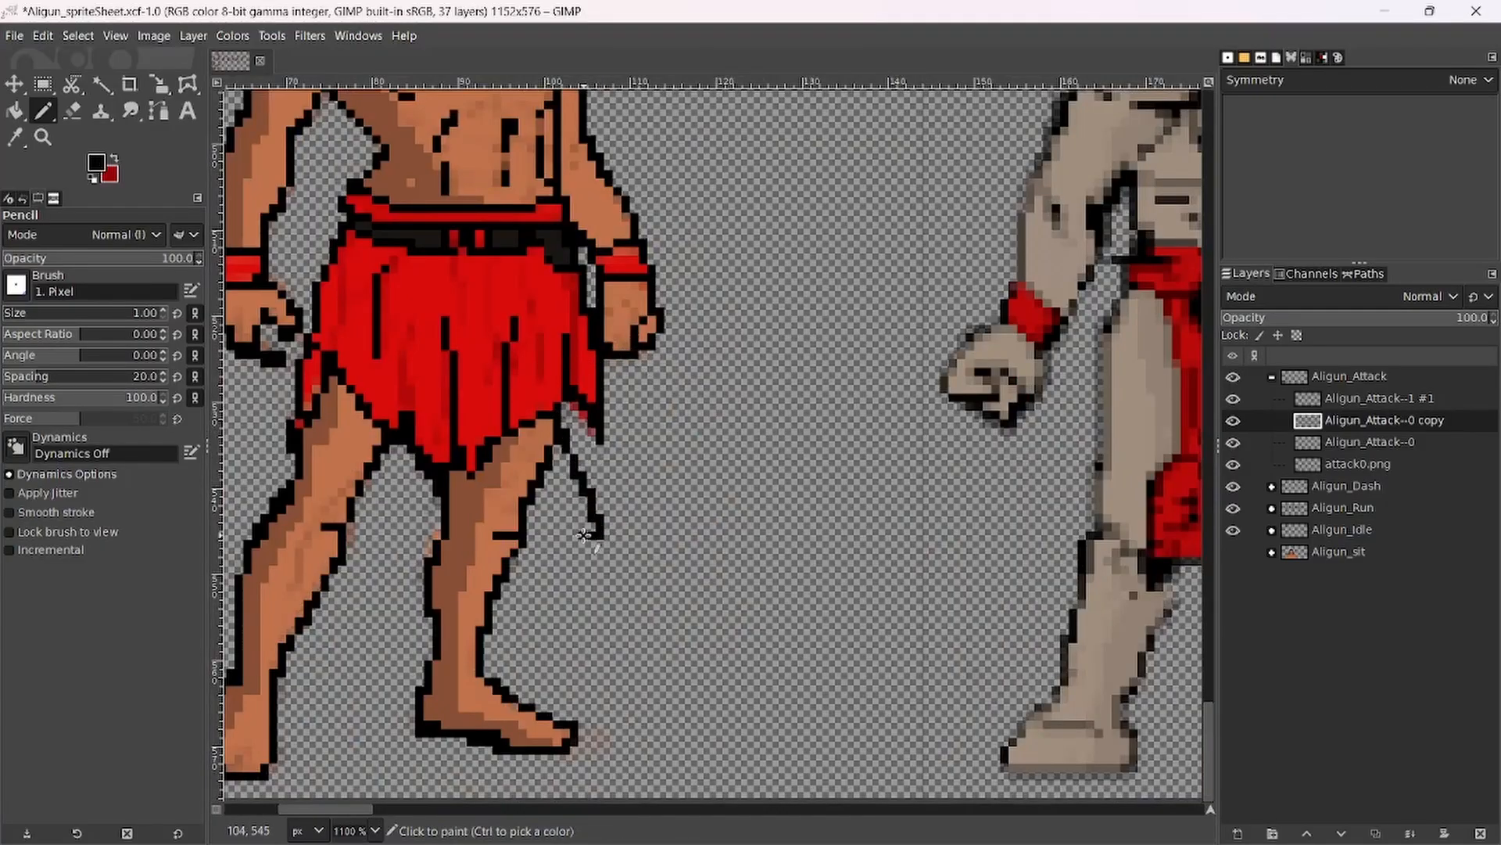
{"action": "scroll", "coordinate": [599, 539], "scroll_direction": "down", "scroll_amount": 1}
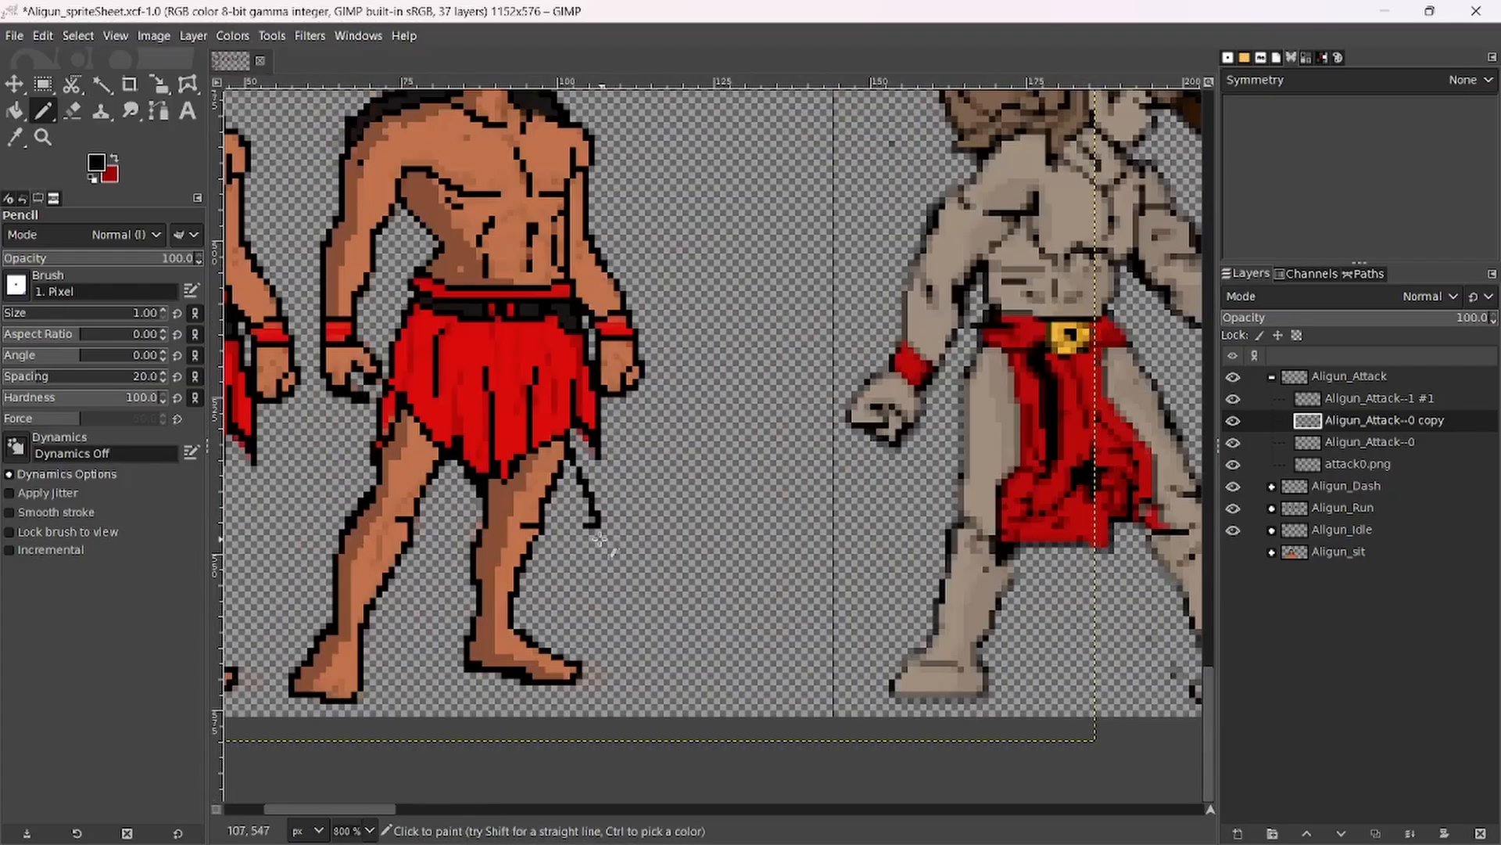
{"action": "left_click_drag", "start_coordinate": [599, 529], "coordinate": [558, 617]}
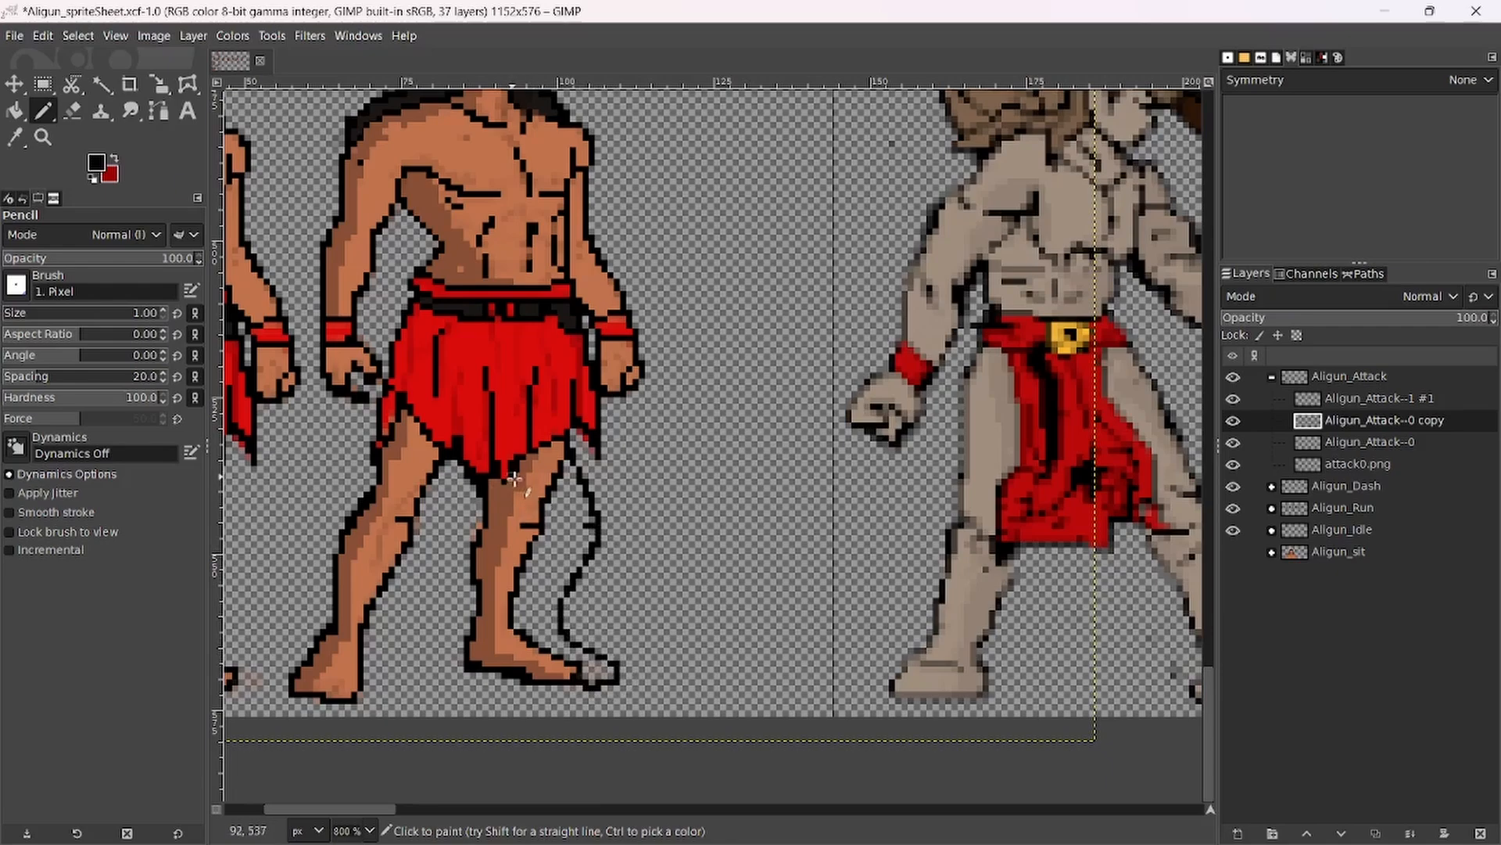
{"action": "mouse_move", "coordinate": [514, 478]}
{"action": "left_mouse_down"}
{"action": "mouse_move", "coordinate": [542, 538]}
{"action": "mouse_move", "coordinate": [527, 560]}
{"action": "left_mouse_up"}
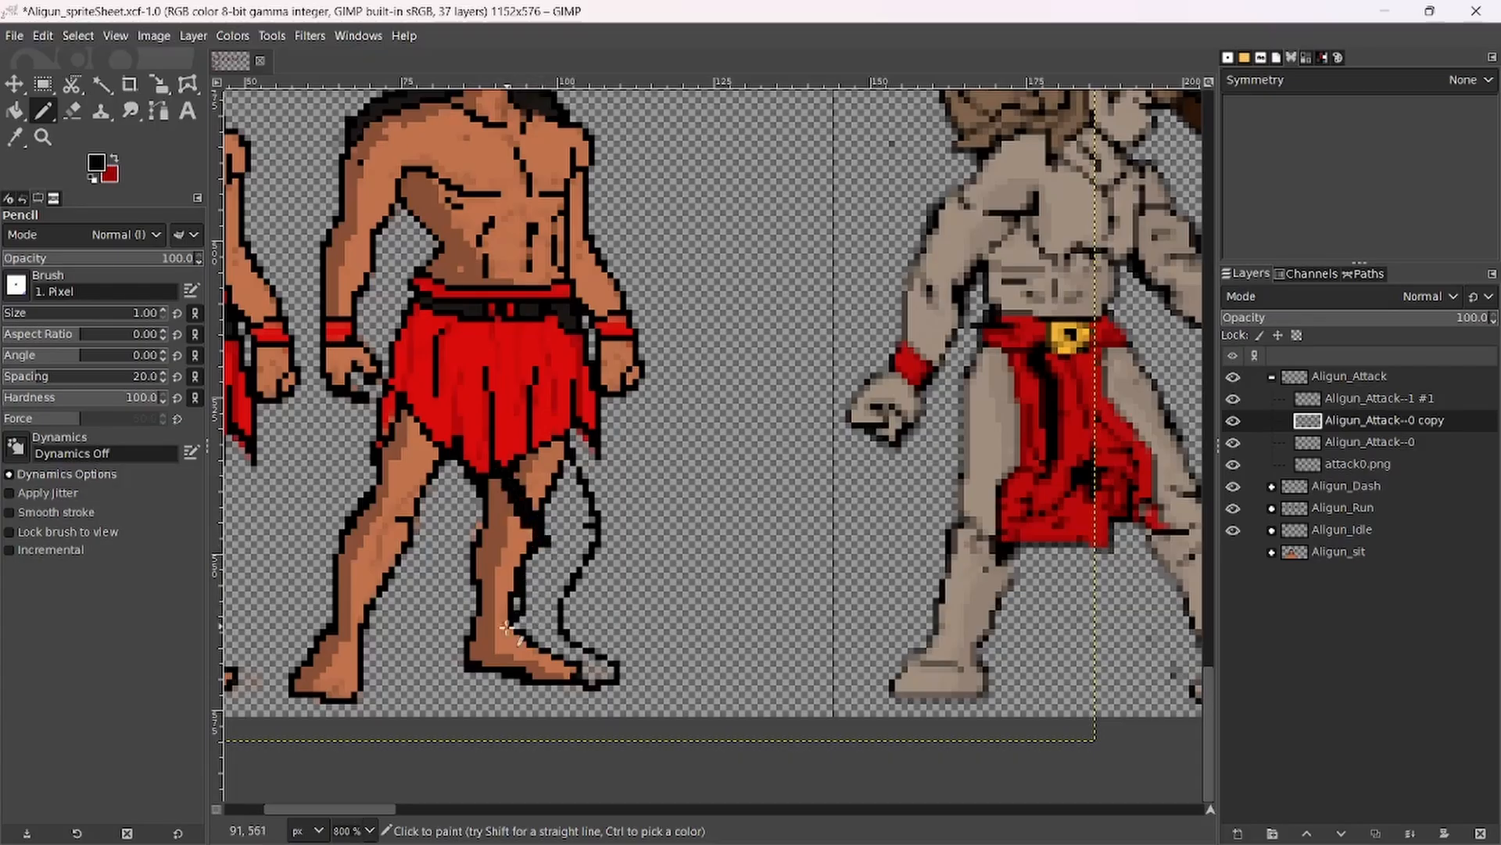
{"action": "left_click_drag", "start_coordinate": [554, 681], "coordinate": [600, 689]}
Erase some of the brown shading inside the old right-hand shin of the copied sprite.
{"action": "left_click", "coordinate": [72, 111]}
{"action": "scroll", "coordinate": [369, 350], "scroll_direction": "up", "scroll_amount": 3}
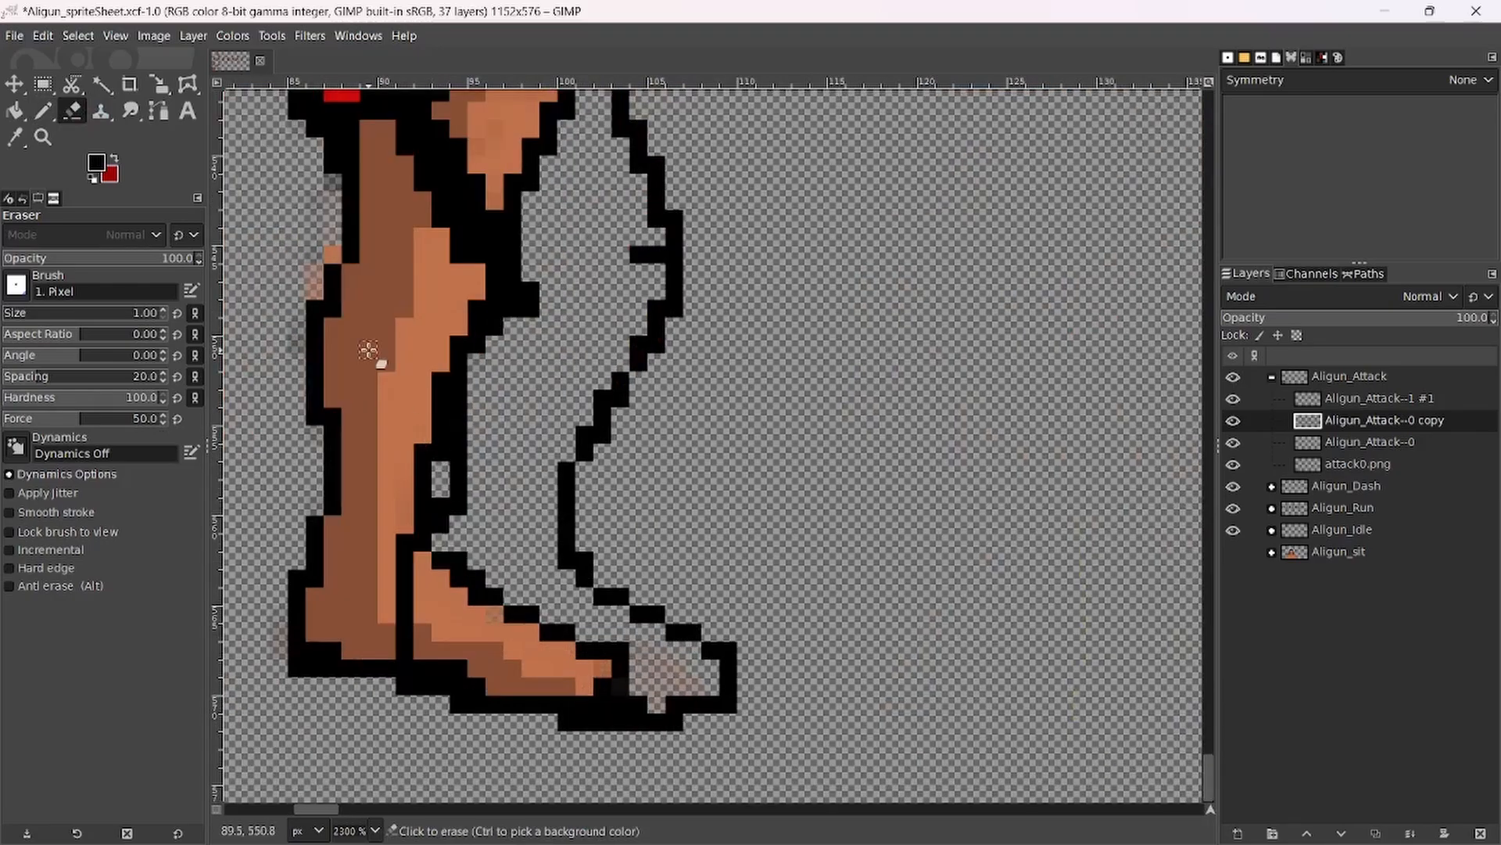
{"action": "left_click_drag", "start_coordinate": [368, 350], "coordinate": [351, 370]}
{"action": "scroll", "coordinate": [350, 369], "scroll_direction": "down", "scroll_amount": 4}
Sample the thigh's light skin tone and paint over the old outline between the thigh and the newly outlined leg.
{"action": "left_click", "coordinate": [43, 110]}
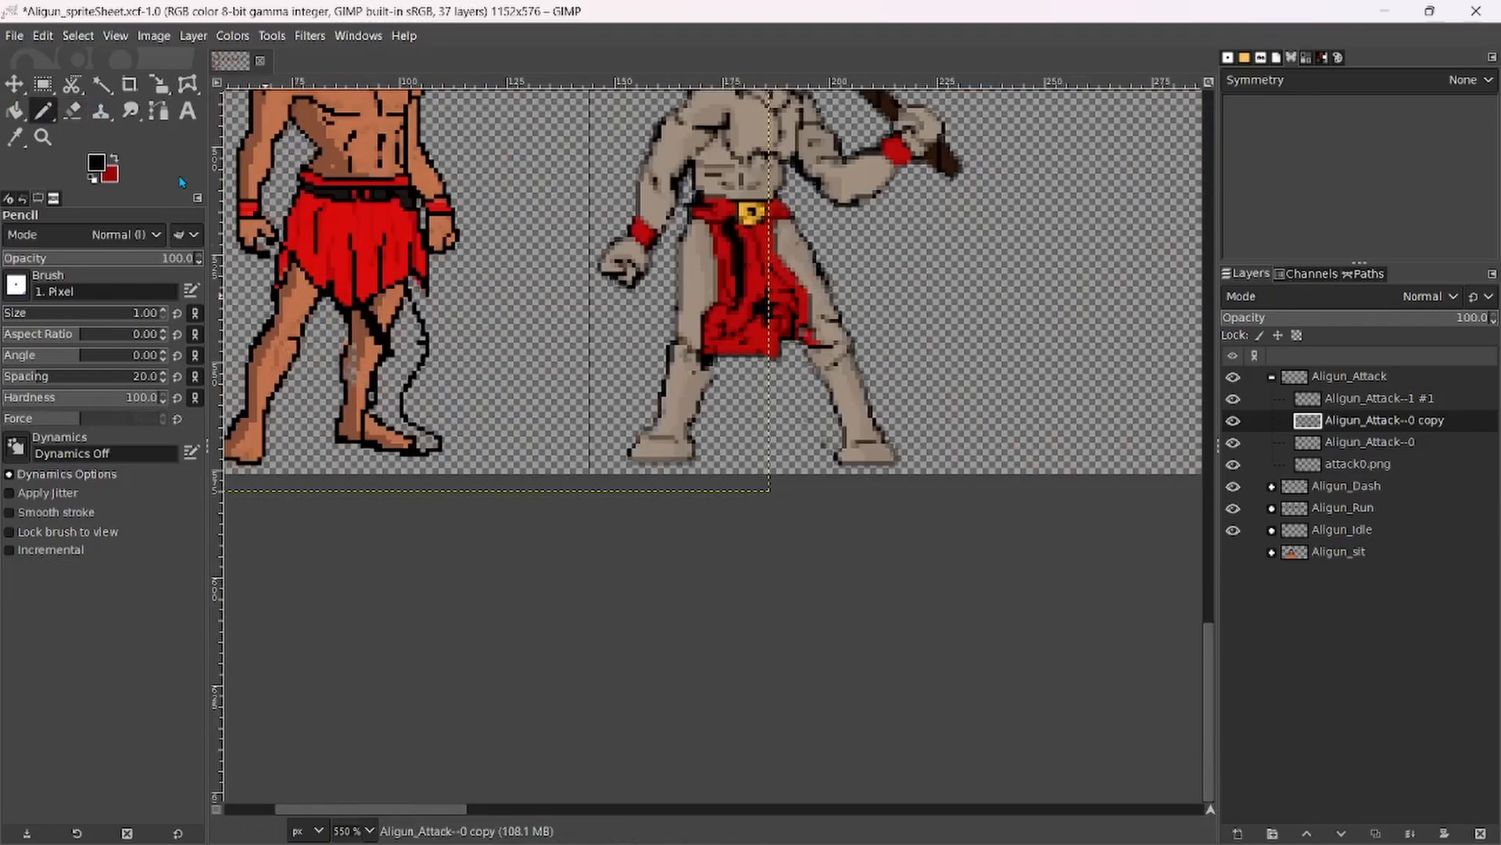
{"action": "scroll", "coordinate": [556, 340], "scroll_direction": "up", "scroll_amount": 3}
{"action": "left_click_drag", "start_coordinate": [295, 442], "coordinate": [938, 451]}
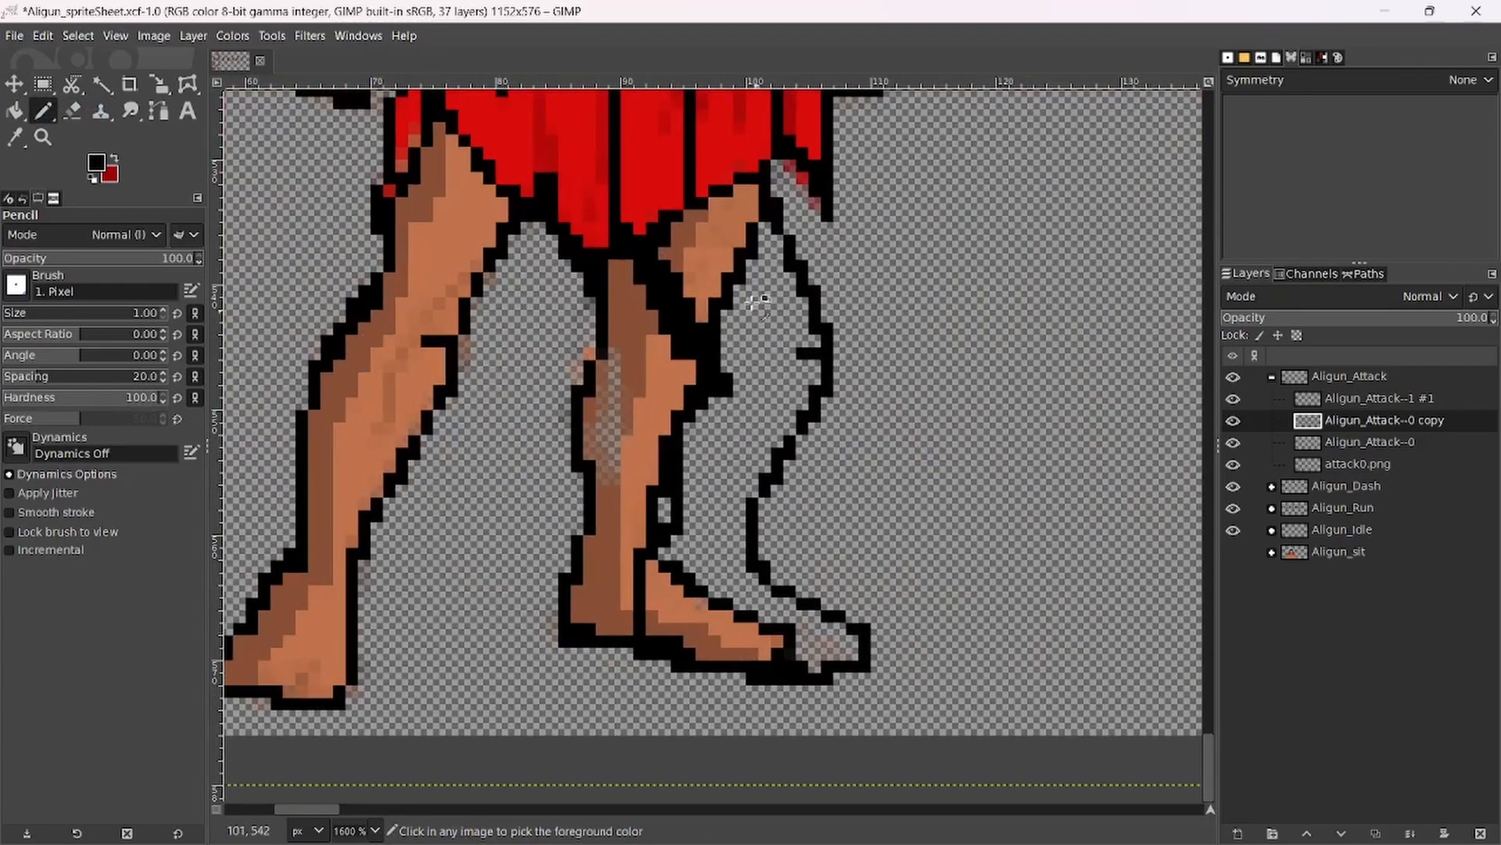
{"action": "left_click", "coordinate": [716, 252], "text": "ctrl"}
{"action": "mouse_move", "coordinate": [716, 317]}
{"action": "left_mouse_down"}
{"action": "mouse_move", "coordinate": [750, 230]}
{"action": "mouse_move", "coordinate": [765, 262]}
{"action": "left_mouse_up"}
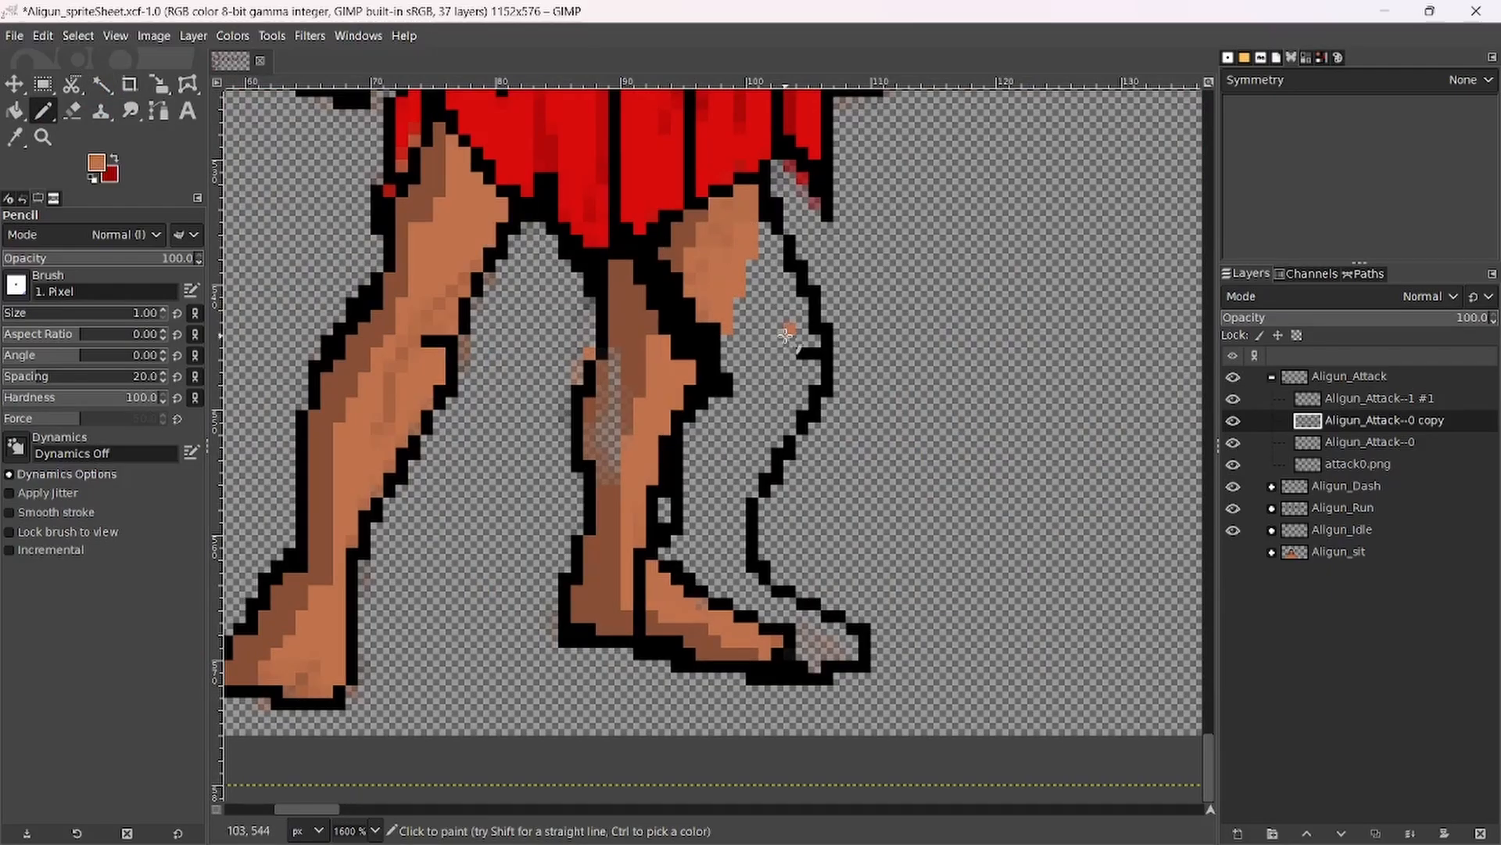
Select the empty area inside the new leg outline, fill it with the sampled skin tone, and clear the selection.
{"action": "left_click", "coordinate": [101, 84]}
{"action": "left_click", "coordinate": [762, 301]}
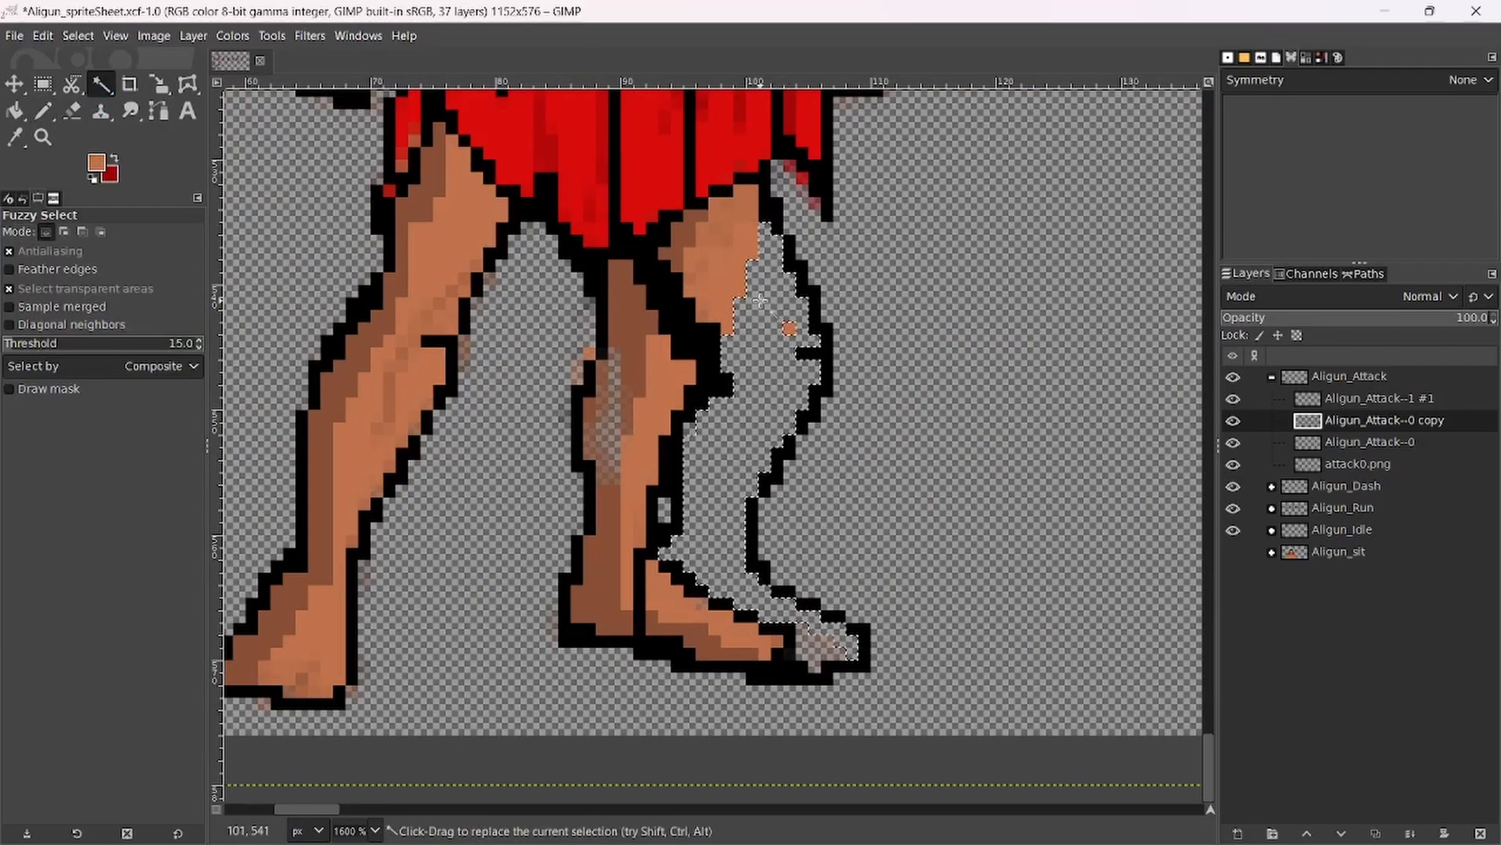
{"action": "key", "text": "shift+b"}
{"action": "left_click", "coordinate": [763, 309]}
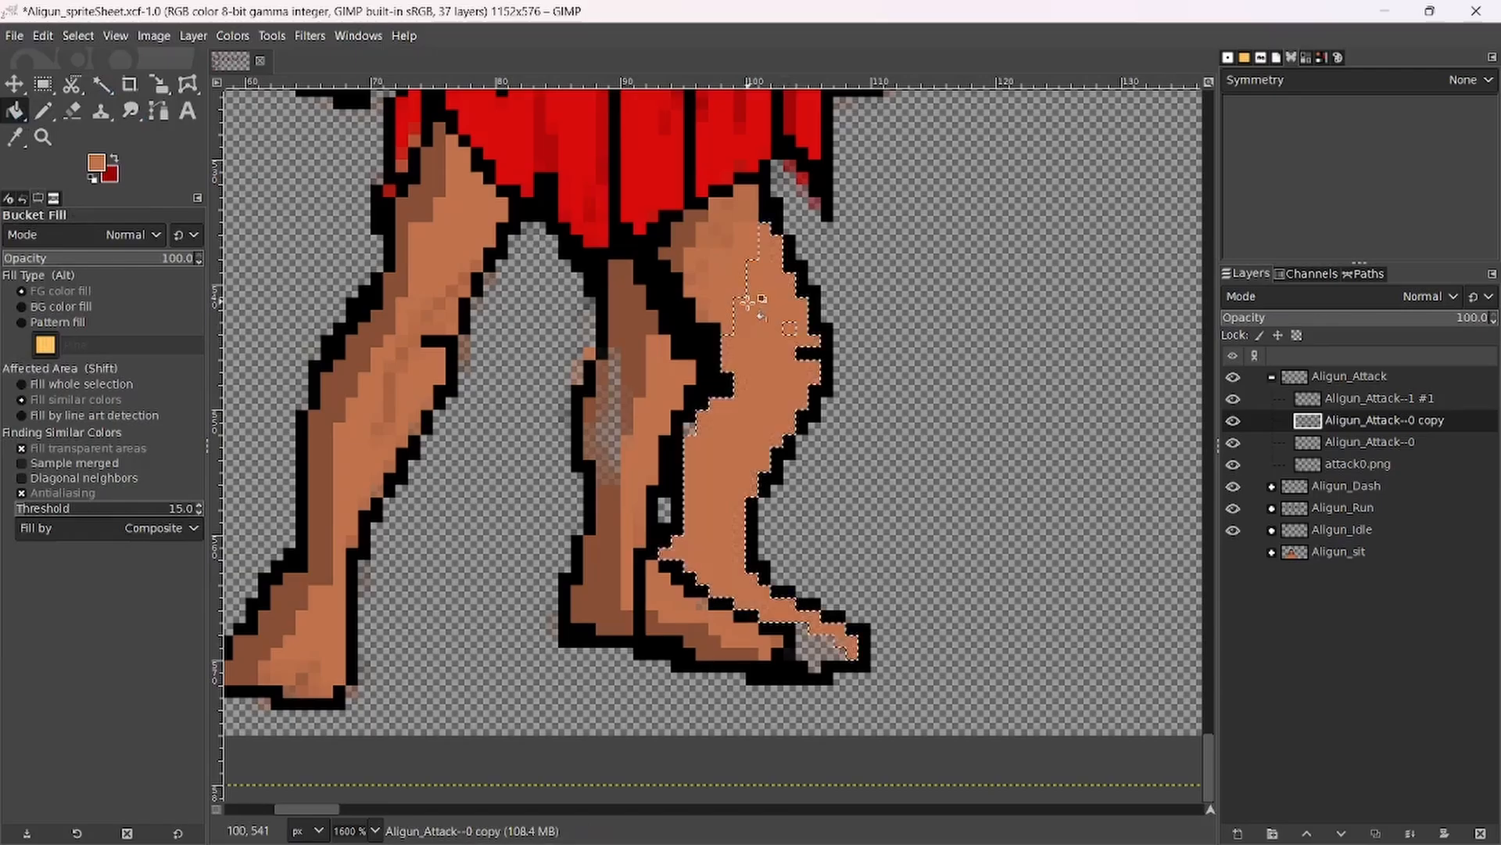
{"action": "left_click", "coordinate": [43, 110]}
{"action": "left_click", "coordinate": [78, 36]}
{"action": "left_click", "coordinate": [86, 69]}
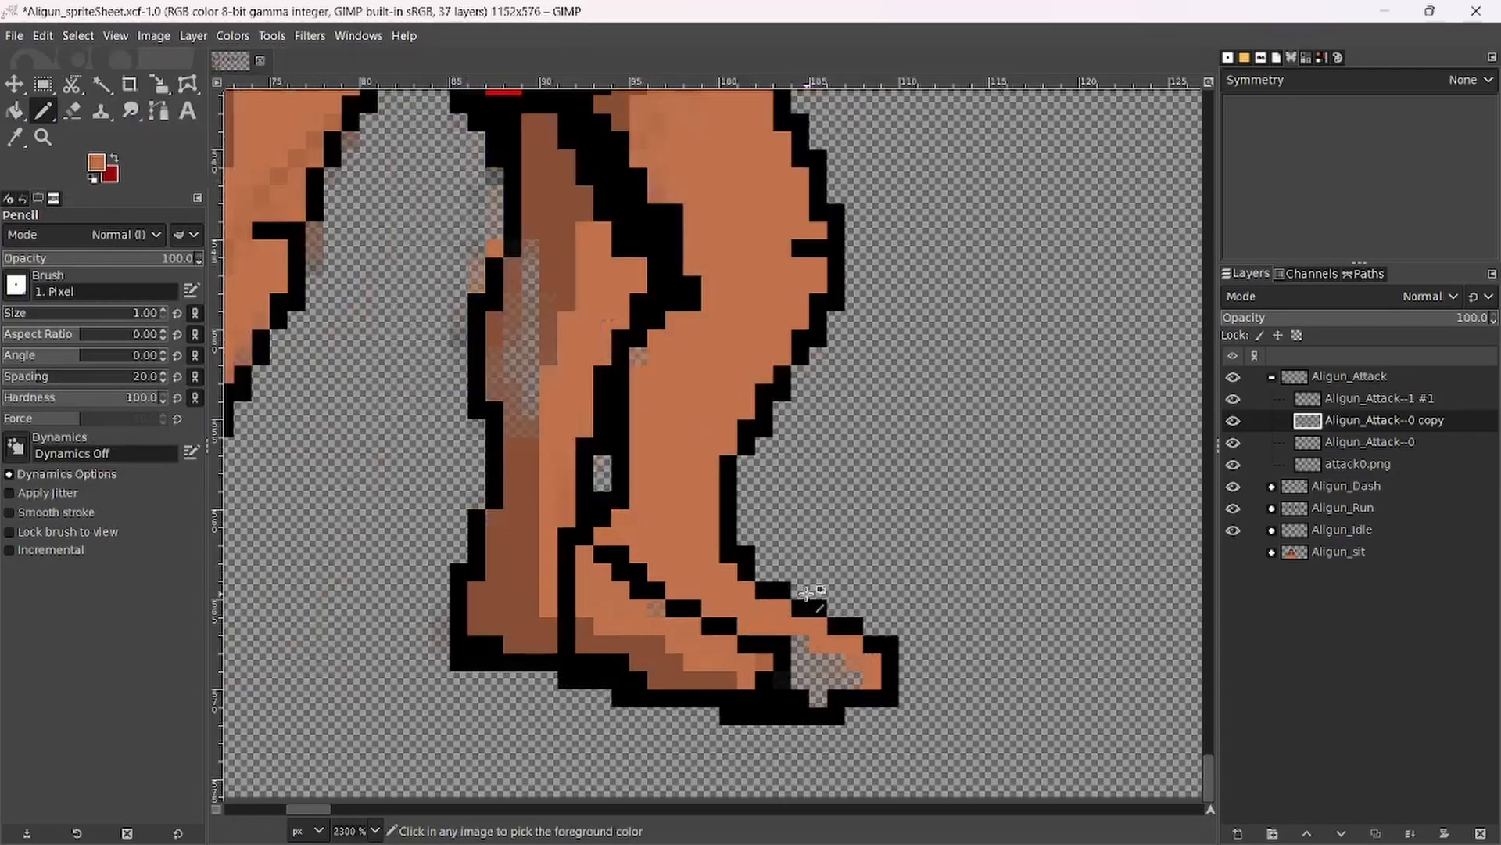
Paint over the old foot's inner lines and the gaps in the new foot with skin tone, and resample the black outline colour.
{"action": "scroll", "coordinate": [762, 641], "scroll_direction": "up", "scroll_amount": 2}
{"action": "mouse_move", "coordinate": [762, 641]}
{"action": "left_mouse_down"}
{"action": "mouse_move", "coordinate": [772, 673]}
{"action": "mouse_move", "coordinate": [752, 714]}
{"action": "mouse_move", "coordinate": [773, 724]}
{"action": "mouse_move", "coordinate": [812, 726]}
{"action": "mouse_move", "coordinate": [821, 742]}
{"action": "mouse_move", "coordinate": [822, 717]}
{"action": "mouse_move", "coordinate": [881, 719]}
{"action": "mouse_move", "coordinate": [784, 671]}
{"action": "mouse_move", "coordinate": [706, 662]}
{"action": "mouse_move", "coordinate": [498, 518]}
{"action": "mouse_move", "coordinate": [489, 620]}
{"action": "mouse_move", "coordinate": [514, 657]}
{"action": "mouse_move", "coordinate": [731, 716]}
{"action": "left_mouse_up"}
{"action": "left_click", "coordinate": [522, 538]}
{"action": "left_click", "coordinate": [497, 518], "text": "ctrl"}
Erase the outline pixels along the bottom of the old right-hand foot.
{"action": "key", "text": "shift+e"}
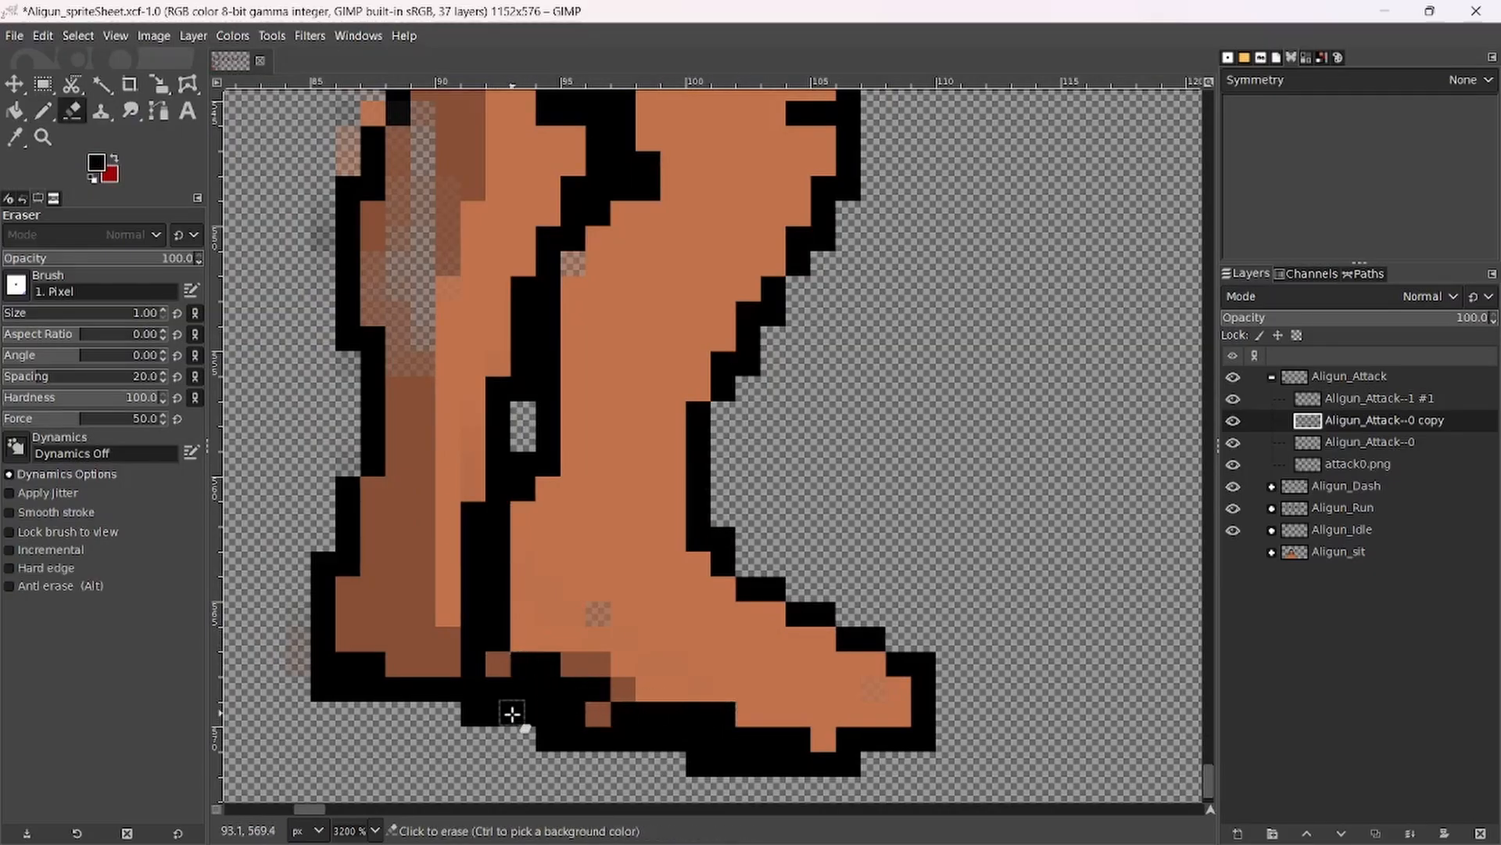
{"action": "mouse_move", "coordinate": [512, 713]}
{"action": "left_mouse_down"}
{"action": "mouse_move", "coordinate": [481, 704]}
{"action": "mouse_move", "coordinate": [492, 671]}
{"action": "mouse_move", "coordinate": [553, 720]}
{"action": "mouse_move", "coordinate": [603, 714]}
{"action": "mouse_move", "coordinate": [557, 713]}
{"action": "mouse_move", "coordinate": [575, 745]}
{"action": "mouse_move", "coordinate": [499, 713]}
{"action": "mouse_move", "coordinate": [443, 716]}
{"action": "mouse_move", "coordinate": [479, 688]}
{"action": "mouse_move", "coordinate": [497, 692]}
{"action": "mouse_move", "coordinate": [485, 716]}
{"action": "mouse_move", "coordinate": [594, 720]}
{"action": "mouse_move", "coordinate": [622, 743]}
{"action": "mouse_move", "coordinate": [415, 704]}
{"action": "mouse_move", "coordinate": [406, 589]}
{"action": "left_mouse_up"}
{"action": "key", "text": "5"}
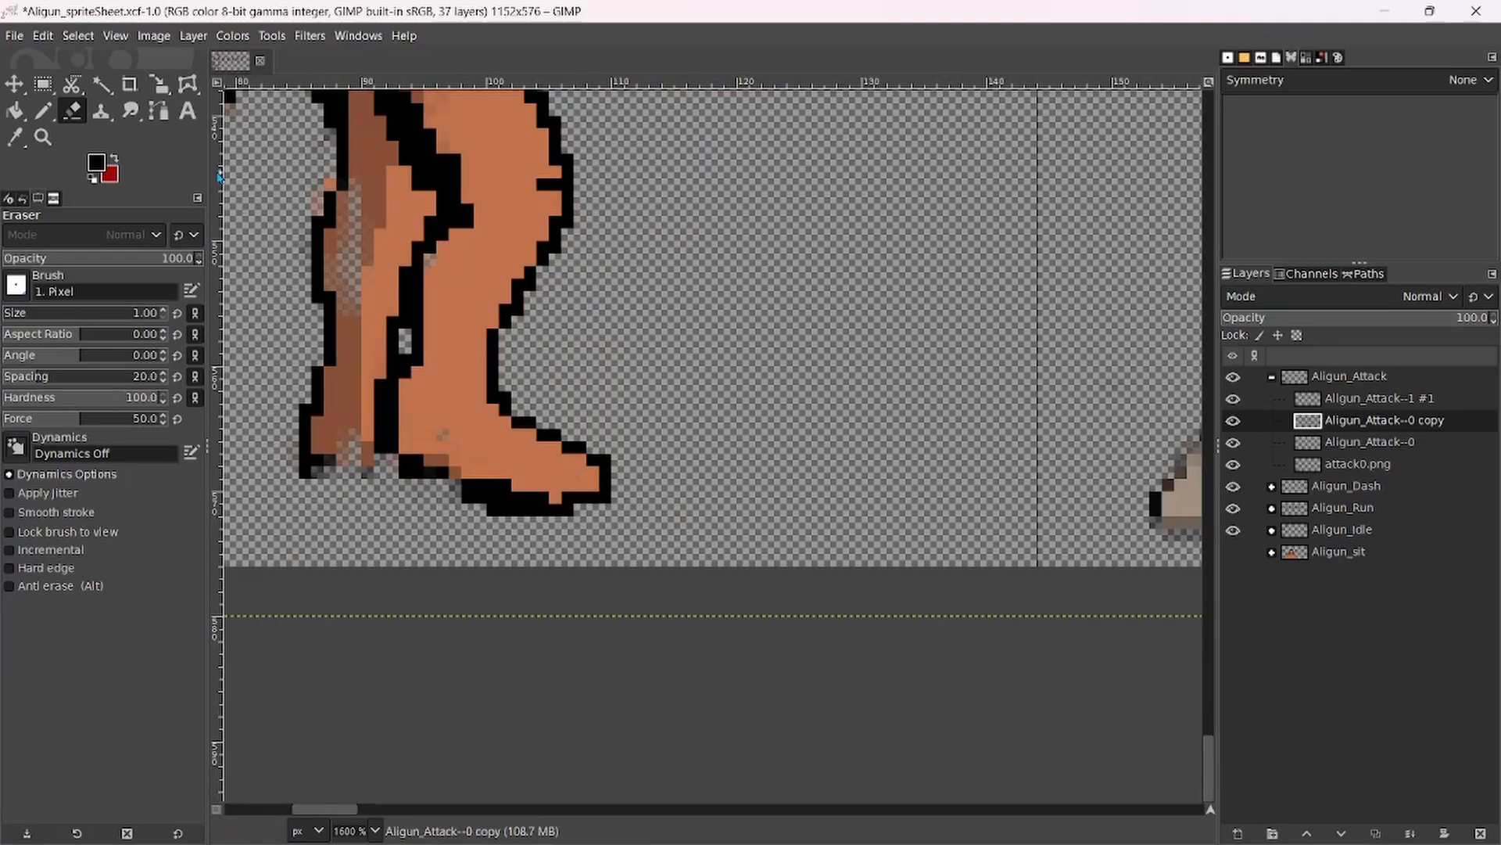
Delete the brown and skin-tone fill of the old right-hand lower leg with Fuzzy Select, and clear the selection.
{"action": "left_click", "coordinate": [101, 83]}
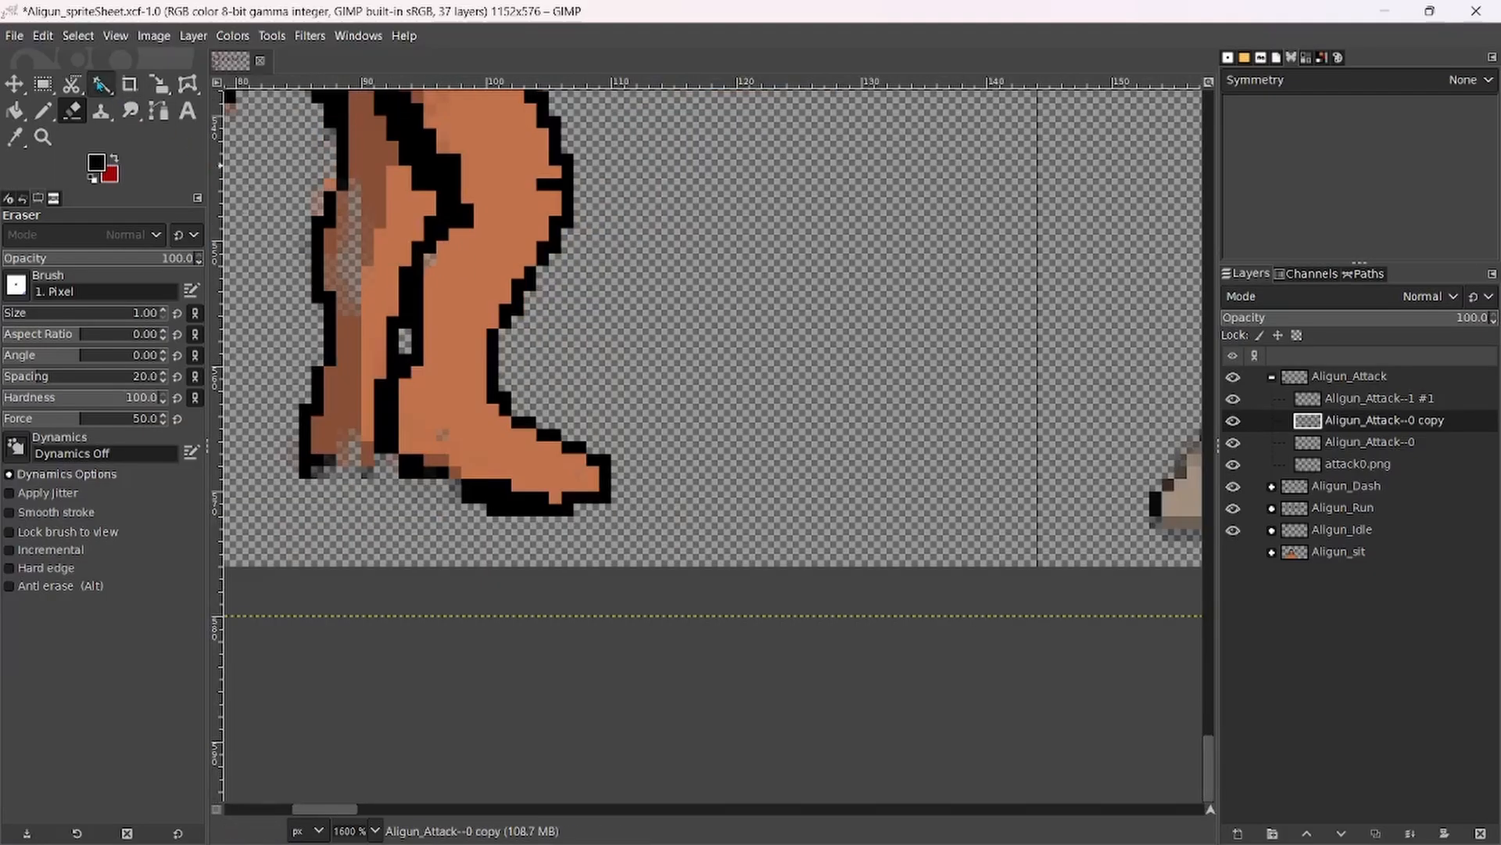
{"action": "key", "text": "Delete"}
{"action": "left_click", "coordinate": [366, 362]}
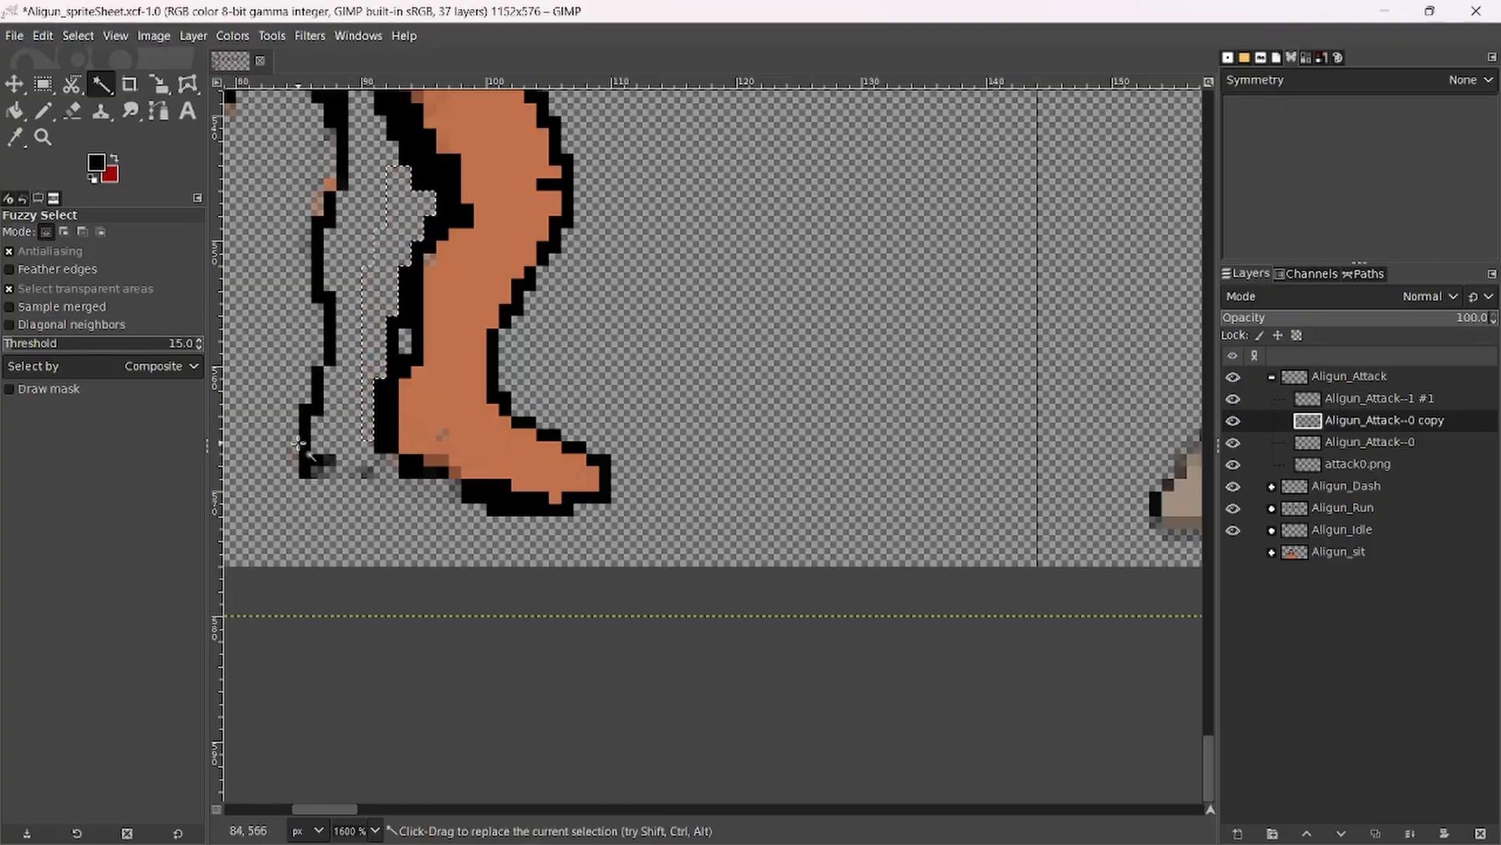
{"action": "scroll", "coordinate": [268, 186], "scroll_direction": "up", "scroll_amount": 5}
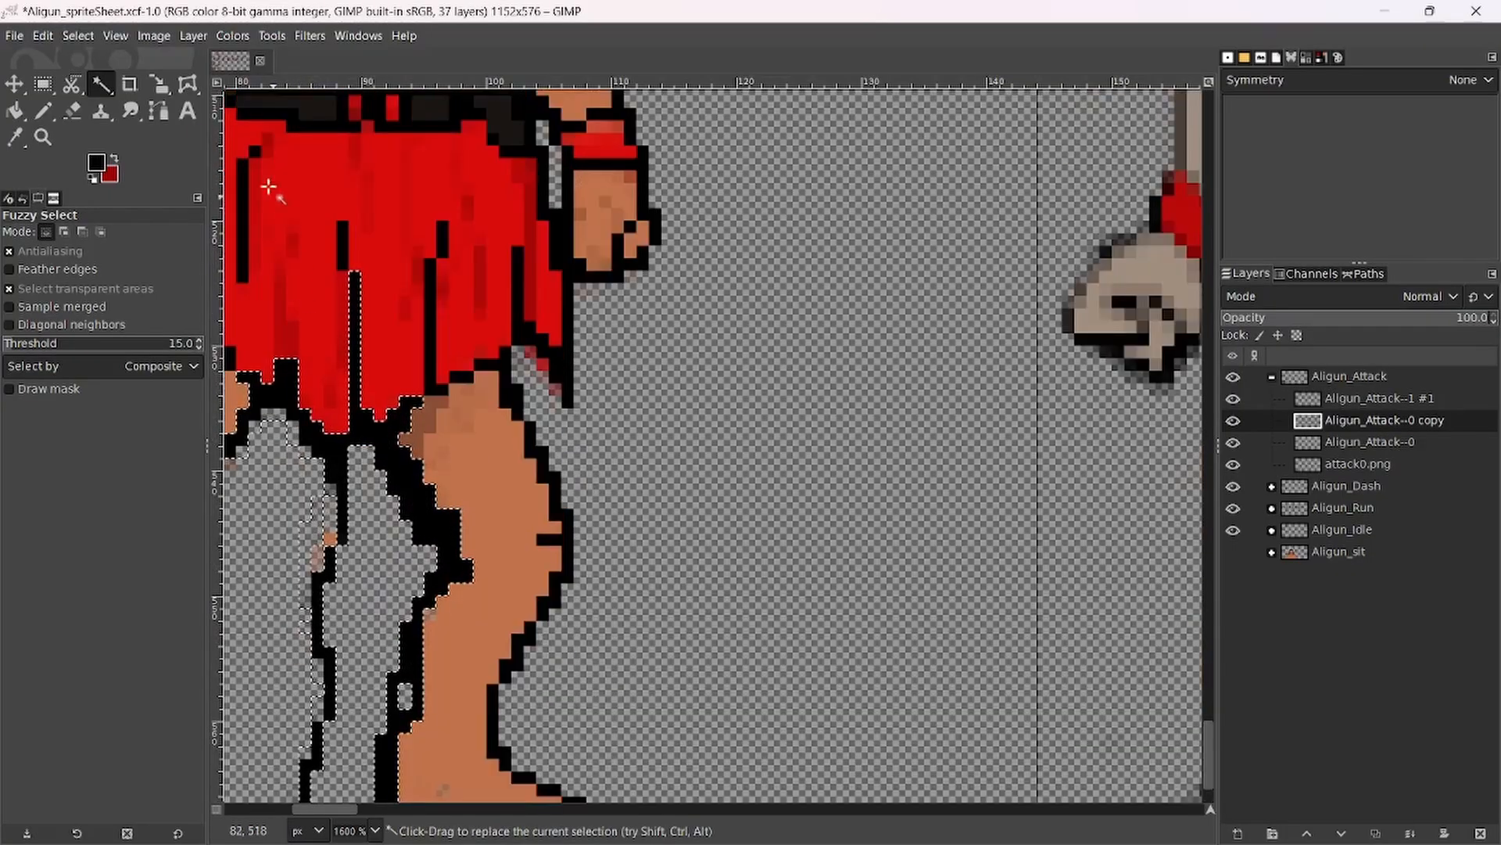
{"action": "left_click", "coordinate": [78, 35]}
{"action": "left_click", "coordinate": [47, 87]}
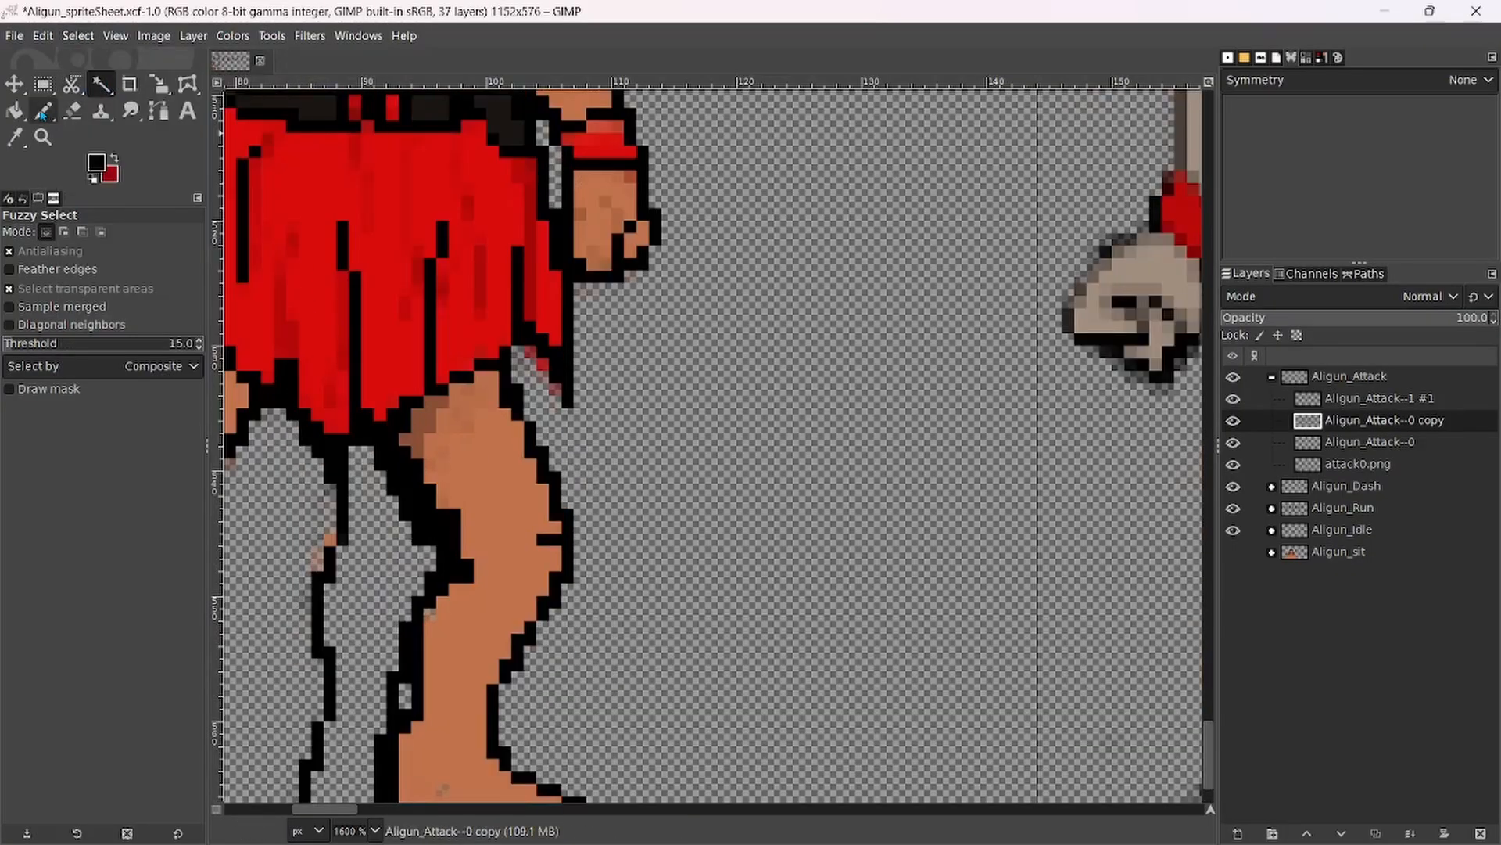
Erase the remaining outline and stray pixels of the old right-hand leg, from beneath the loincloth down to the foot.
{"action": "left_click", "coordinate": [72, 112]}
{"action": "scroll", "coordinate": [349, 519], "scroll_direction": "up", "scroll_amount": 2, "text": "ctrl"}
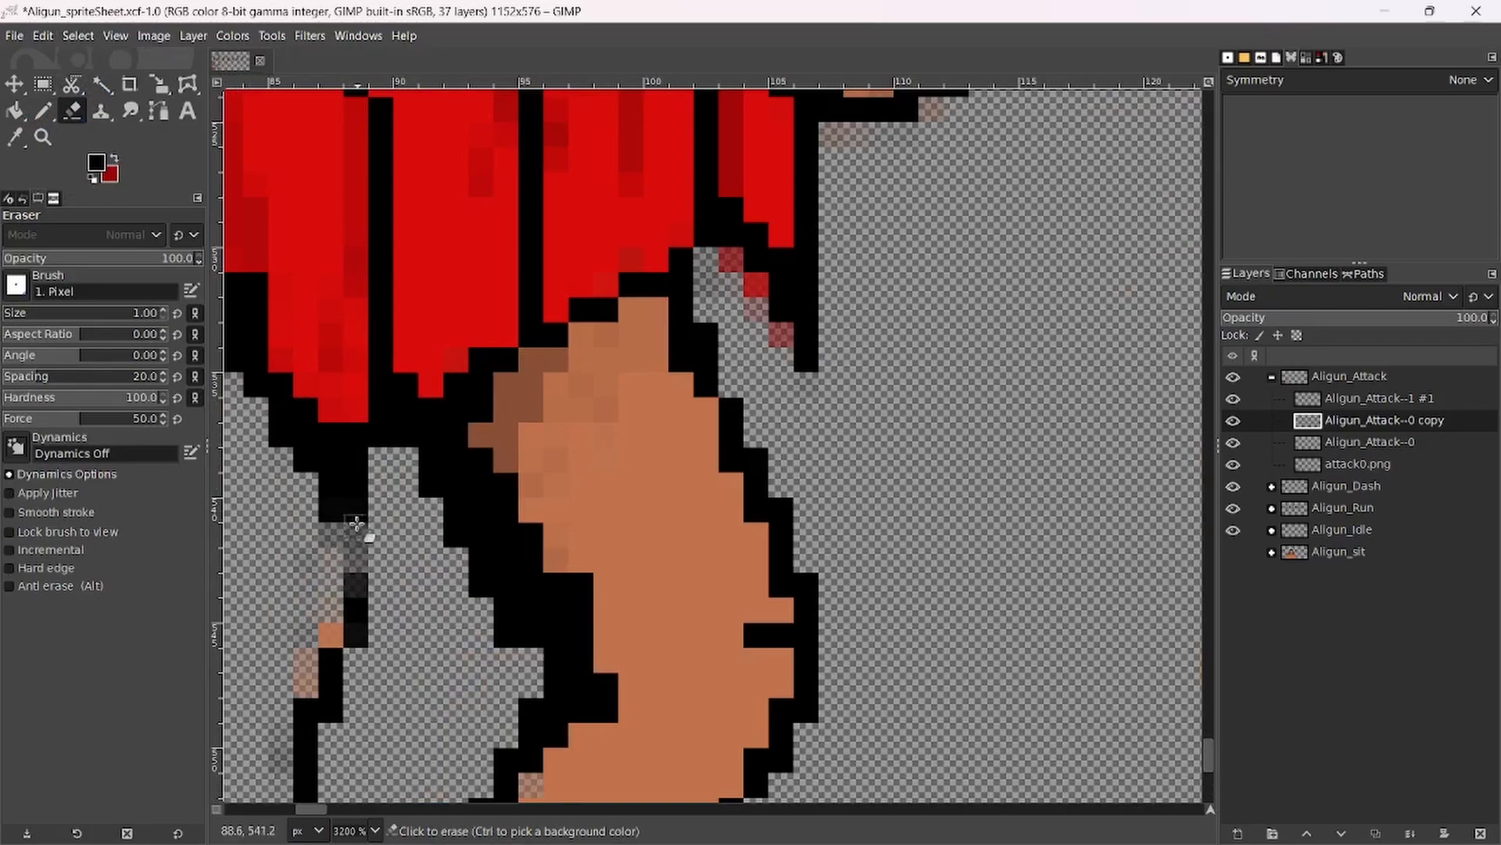
{"action": "mouse_move", "coordinate": [357, 523]}
{"action": "left_mouse_down"}
{"action": "mouse_move", "coordinate": [351, 504]}
{"action": "mouse_move", "coordinate": [341, 716]}
{"action": "mouse_move", "coordinate": [331, 670]}
{"action": "mouse_move", "coordinate": [308, 751]}
{"action": "left_mouse_up"}
{"action": "scroll", "coordinate": [435, 543], "scroll_direction": "down", "scroll_amount": 4, "text": "ctrl"}
{"action": "mouse_move", "coordinate": [435, 543]}
{"action": "left_mouse_down"}
{"action": "mouse_move", "coordinate": [690, 320]}
{"action": "mouse_move", "coordinate": [638, 317]}
{"action": "mouse_move", "coordinate": [609, 315]}
{"action": "mouse_move", "coordinate": [617, 479]}
{"action": "mouse_move", "coordinate": [623, 465]}
{"action": "mouse_move", "coordinate": [602, 547]}
{"action": "mouse_move", "coordinate": [613, 584]}
{"action": "mouse_move", "coordinate": [667, 581]}
{"action": "mouse_move", "coordinate": [611, 573]}
{"action": "mouse_move", "coordinate": [623, 580]}
{"action": "mouse_move", "coordinate": [640, 374]}
{"action": "mouse_move", "coordinate": [621, 412]}
{"action": "mouse_move", "coordinate": [623, 300]}
{"action": "left_mouse_up"}
{"action": "scroll", "coordinate": [691, 322], "scroll_direction": "up", "scroll_amount": 2, "text": "ctrl"}
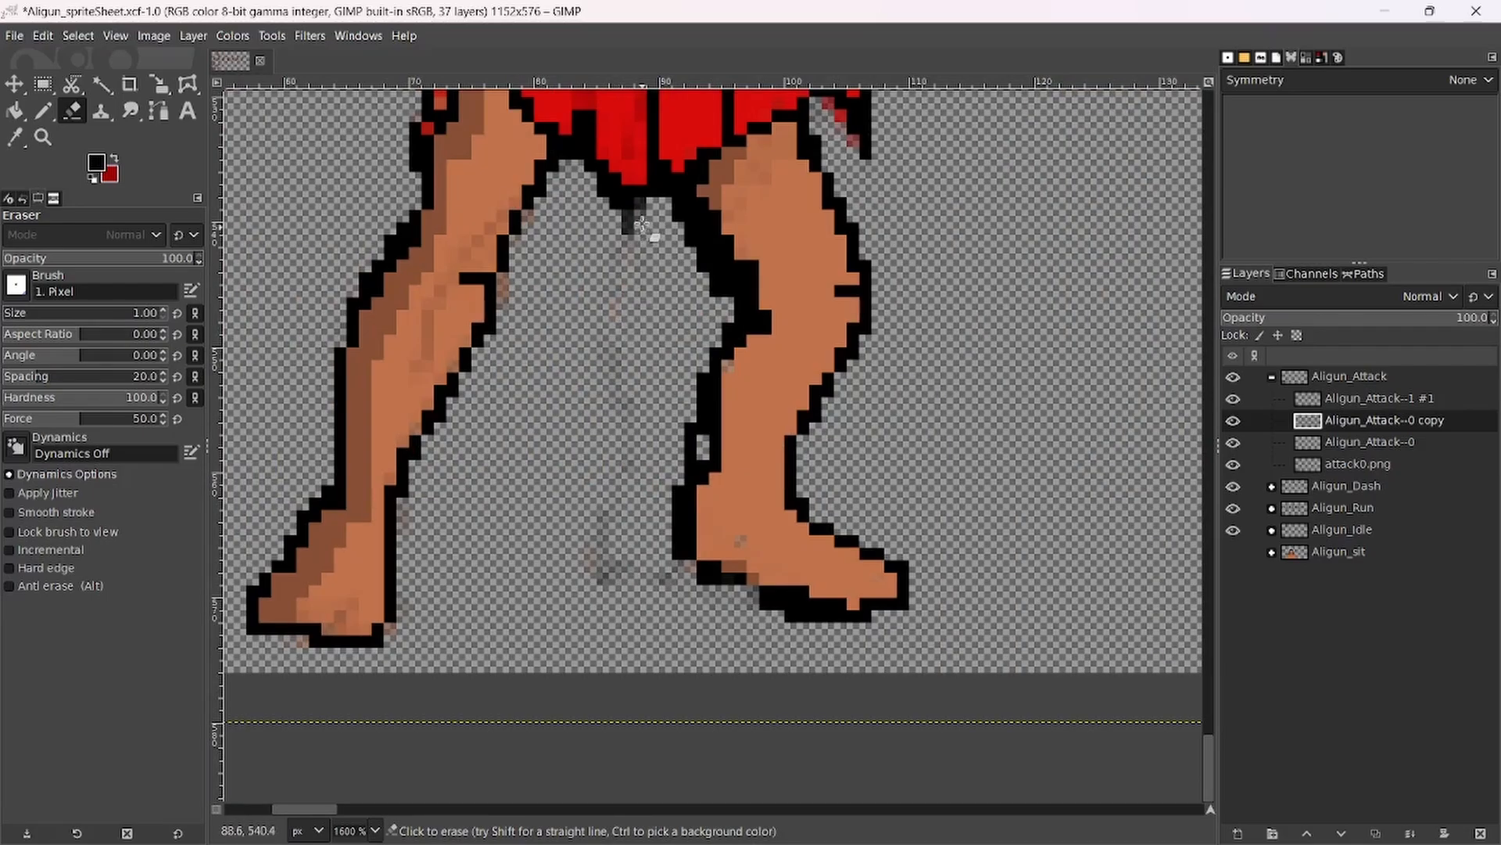
{"action": "left_click_drag", "start_coordinate": [641, 225], "coordinate": [636, 232]}
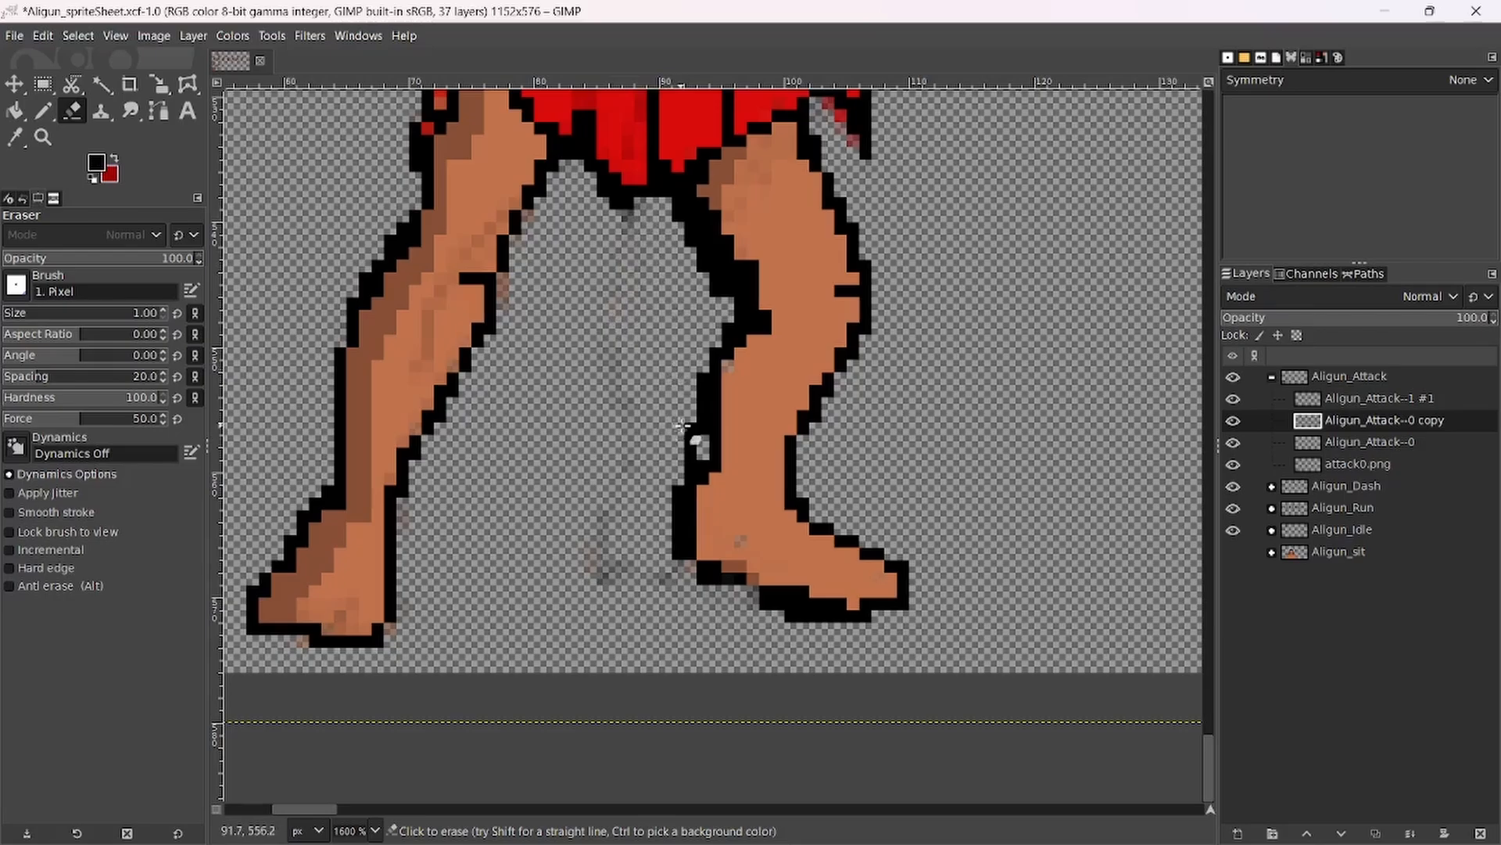
Erase the outline bump behind the new leg's calf and redraw that stretch as a clean line in sampled black.
{"action": "left_click_drag", "start_coordinate": [681, 426], "coordinate": [683, 472]}
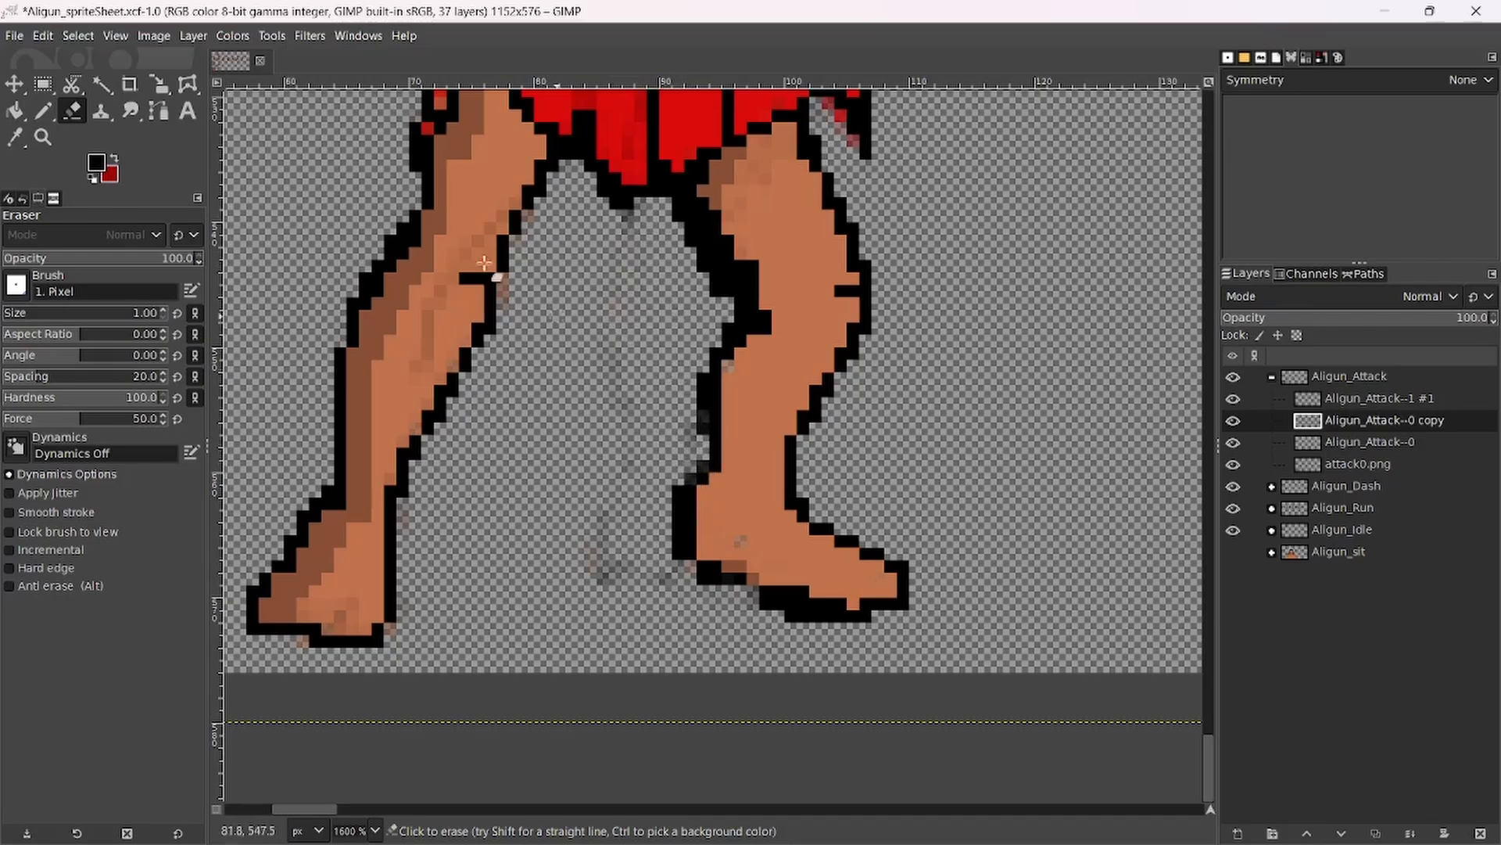
{"action": "key", "text": "n"}
{"action": "scroll", "coordinate": [747, 373], "scroll_direction": "up", "scroll_amount": 1, "text": "ctrl"}
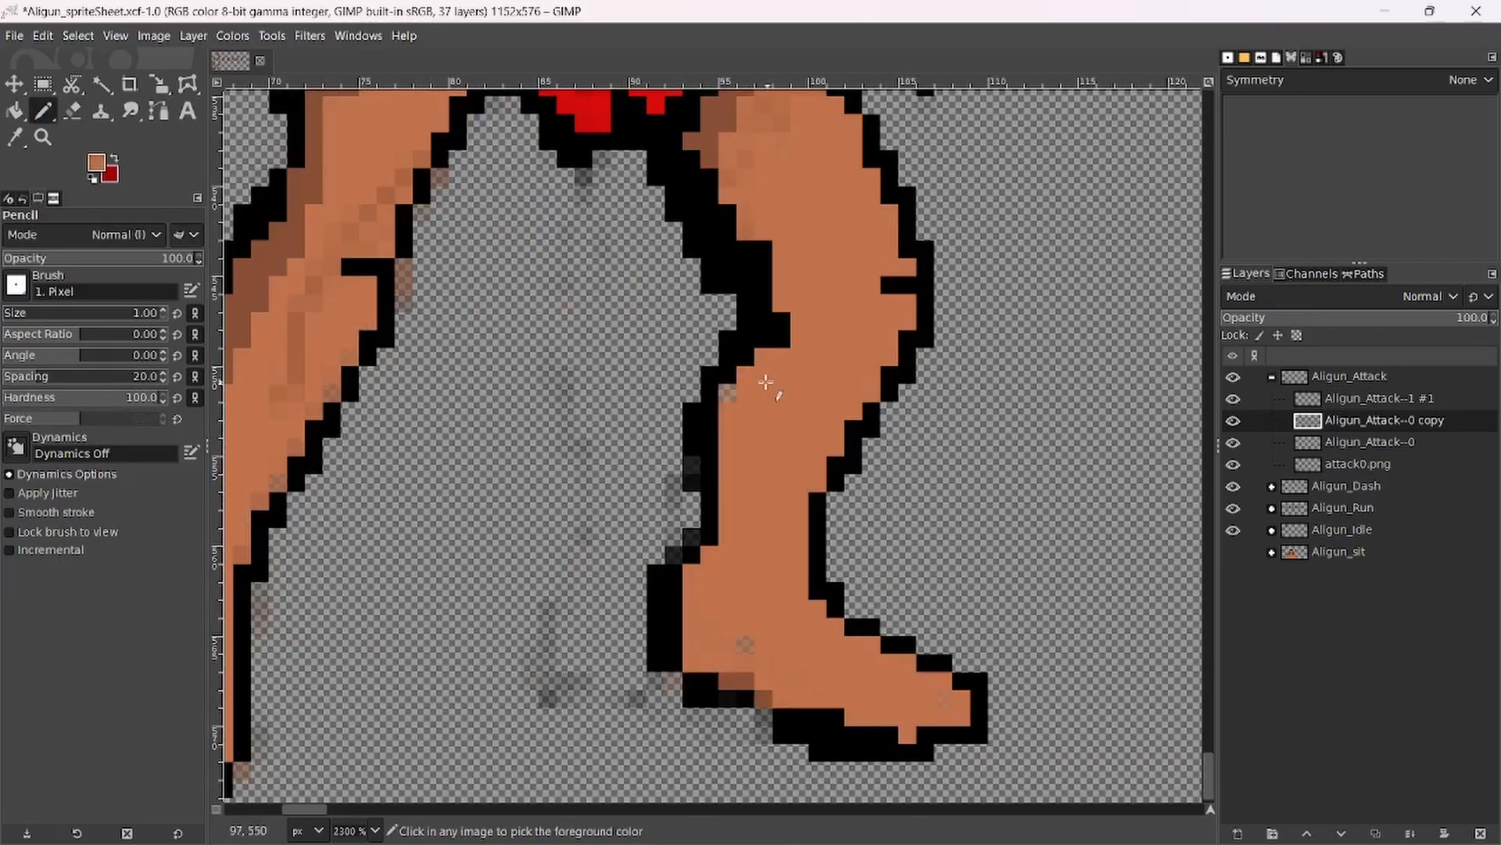
{"action": "left_click", "coordinate": [698, 439], "text": "ctrl"}
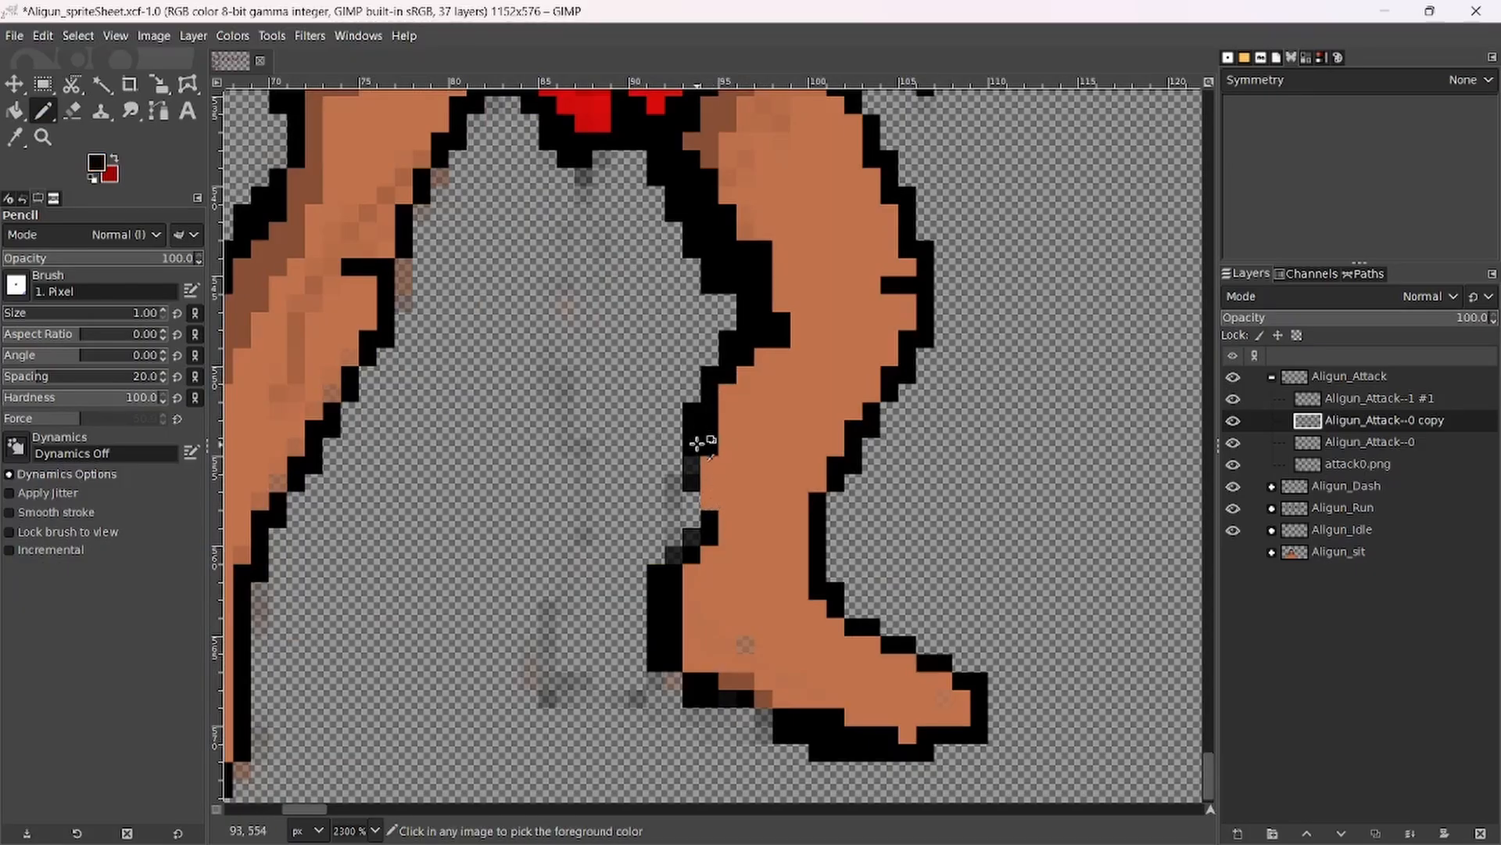
{"action": "mouse_move", "coordinate": [693, 469]}
{"action": "left_mouse_down"}
{"action": "mouse_move", "coordinate": [693, 539]}
{"action": "mouse_move", "coordinate": [732, 503]}
{"action": "mouse_move", "coordinate": [721, 488]}
{"action": "mouse_move", "coordinate": [710, 539]}
{"action": "left_mouse_up"}
Paint the gaps around the new foot's heel and sole with sampled skin tone, and resample the black outline colour.
{"action": "left_click", "coordinate": [721, 490], "text": "ctrl"}
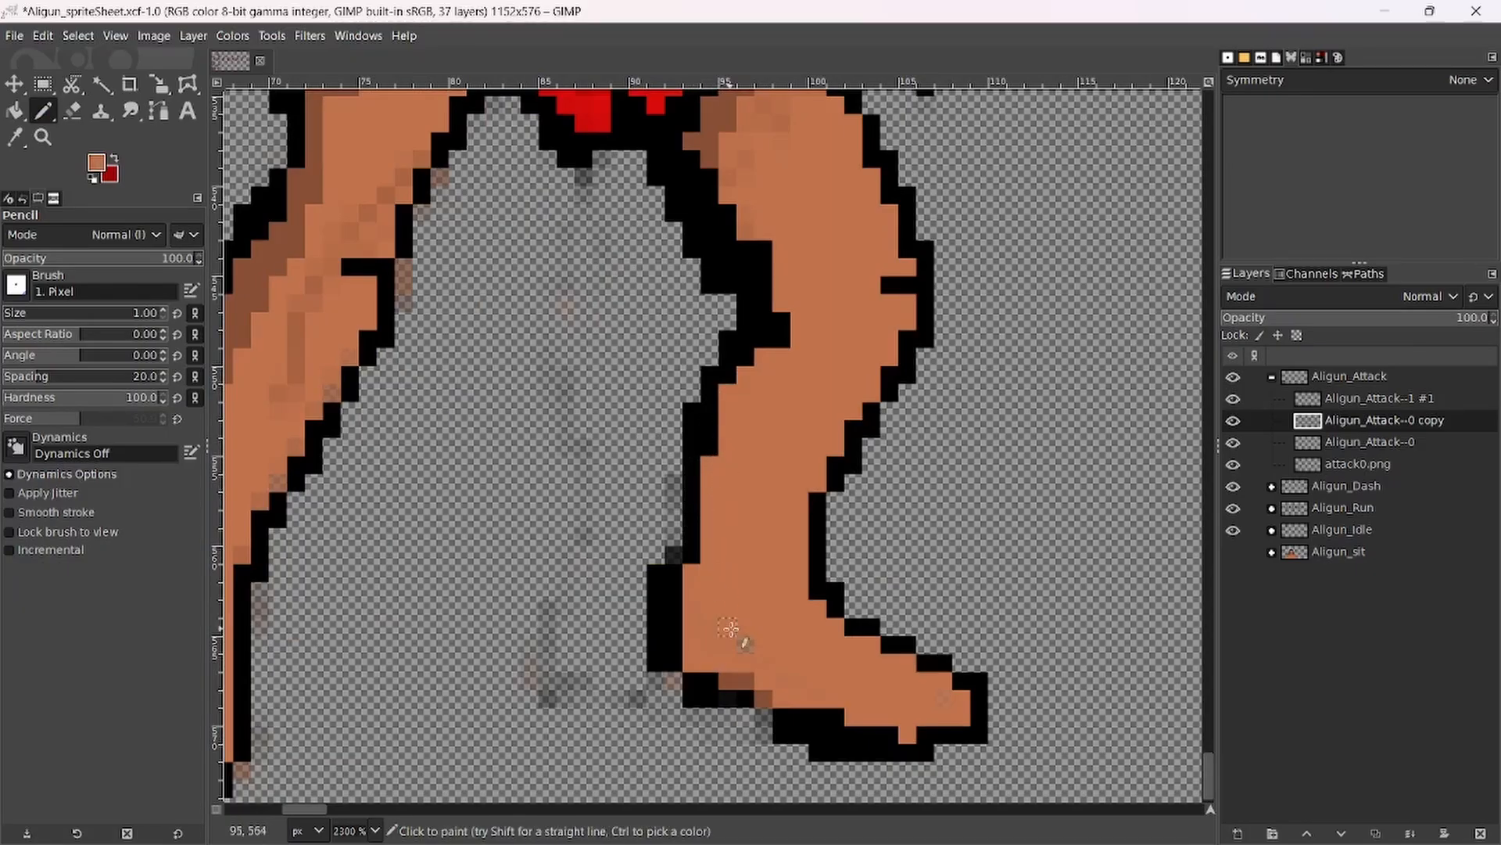
{"action": "mouse_move", "coordinate": [730, 669]}
{"action": "left_mouse_down"}
{"action": "mouse_move", "coordinate": [770, 699]}
{"action": "mouse_move", "coordinate": [704, 703]}
{"action": "mouse_move", "coordinate": [769, 719]}
{"action": "left_mouse_up"}
{"action": "left_click", "coordinate": [706, 699], "text": "ctrl"}
Compare the redrawn sprite's leg and arm with the idle sprite and the attack pose reference.
{"action": "scroll", "coordinate": [816, 575], "scroll_direction": "down", "scroll_amount": 4}
{"action": "scroll", "coordinate": [809, 545], "scroll_direction": "down", "scroll_amount": 2}
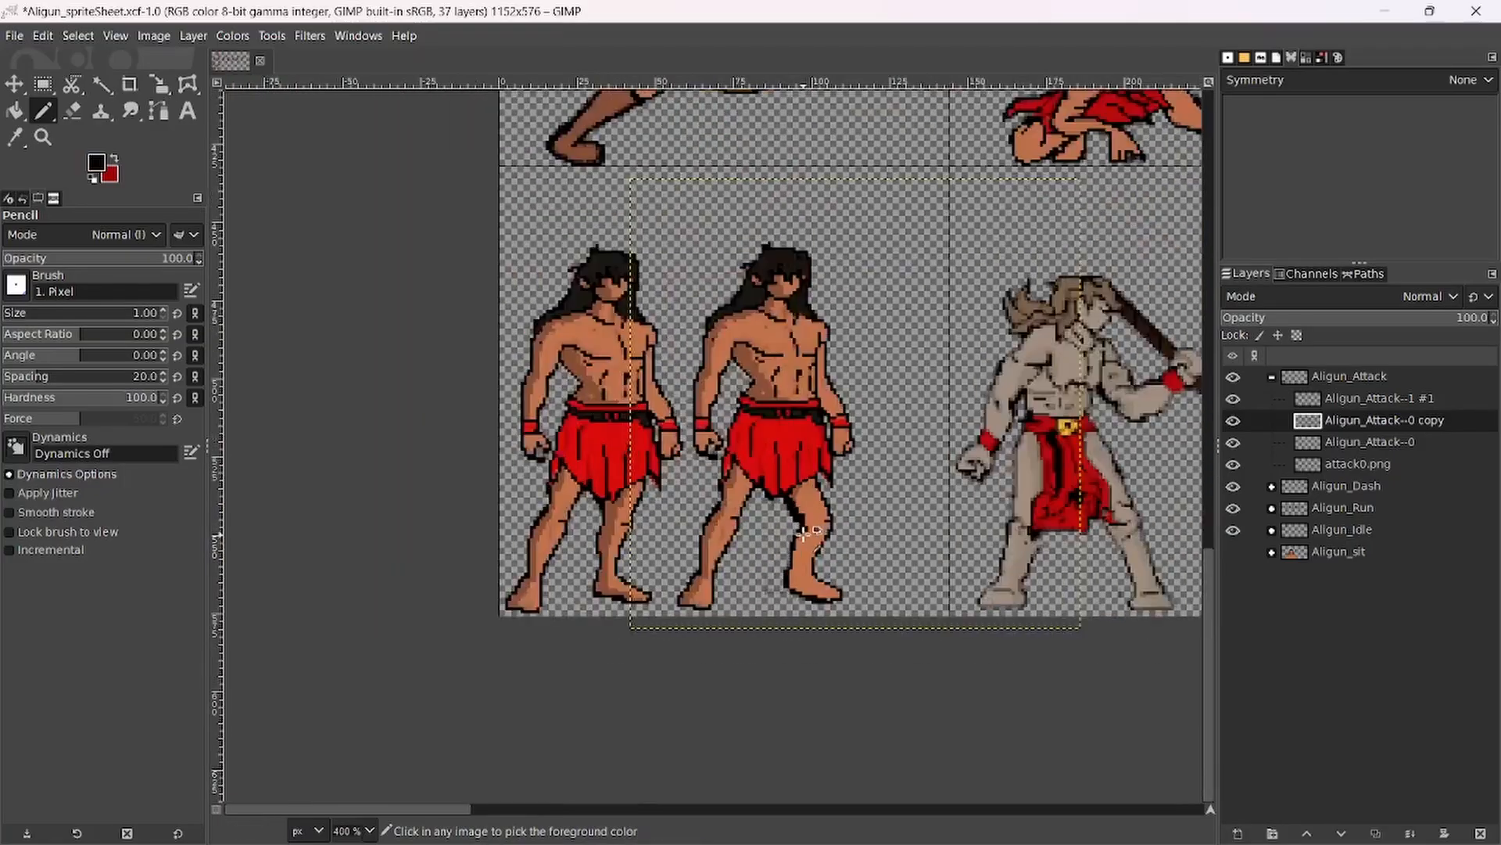
{"action": "scroll", "coordinate": [831, 479], "scroll_direction": "up", "scroll_amount": 3}
{"action": "scroll", "coordinate": [845, 465], "scroll_direction": "down", "scroll_amount": 1}
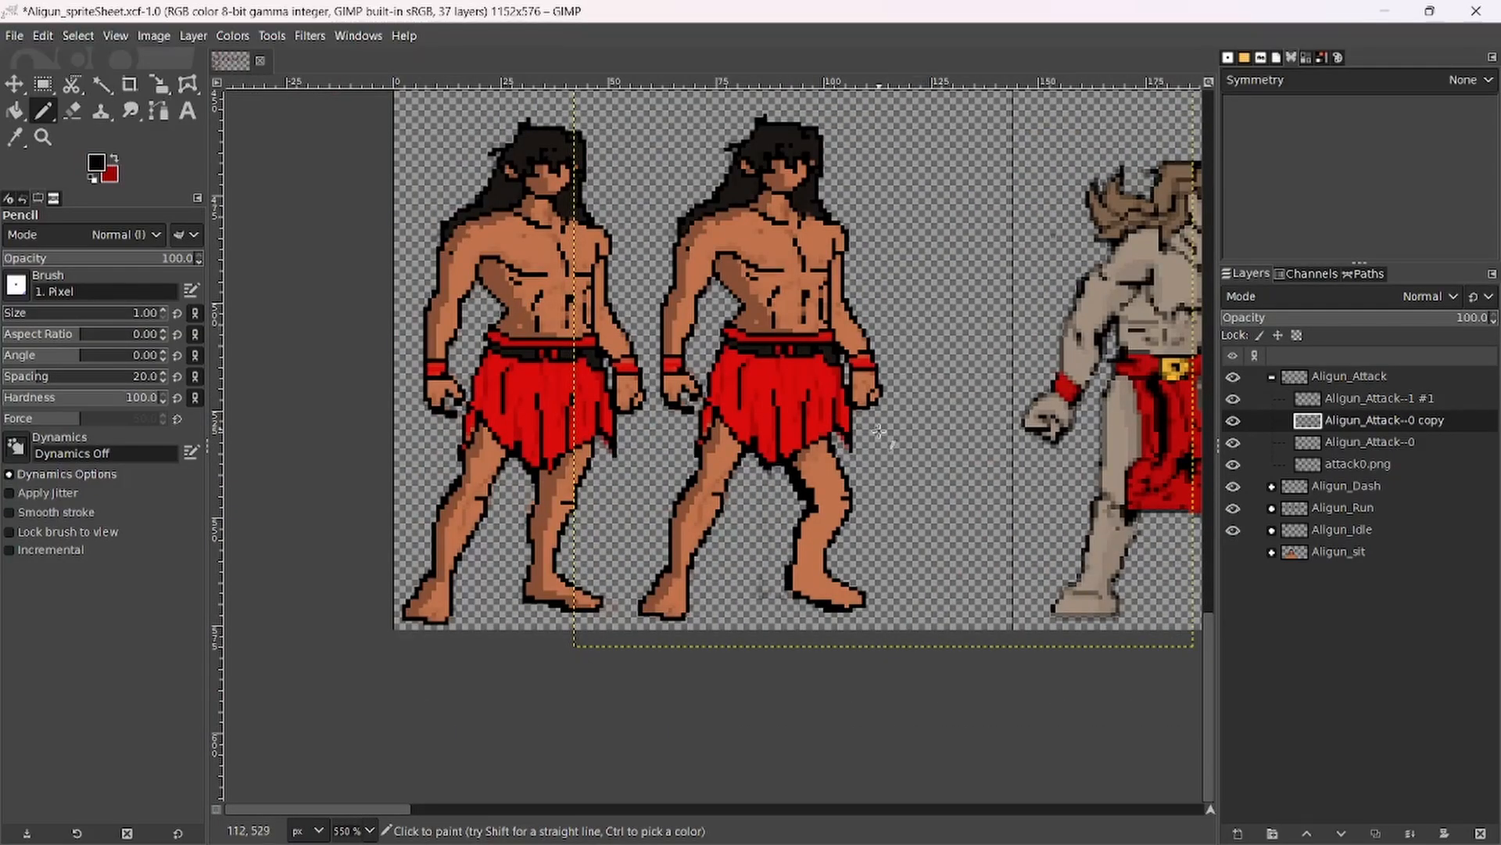
{"action": "scroll", "coordinate": [859, 460], "scroll_direction": "up", "scroll_amount": 2}
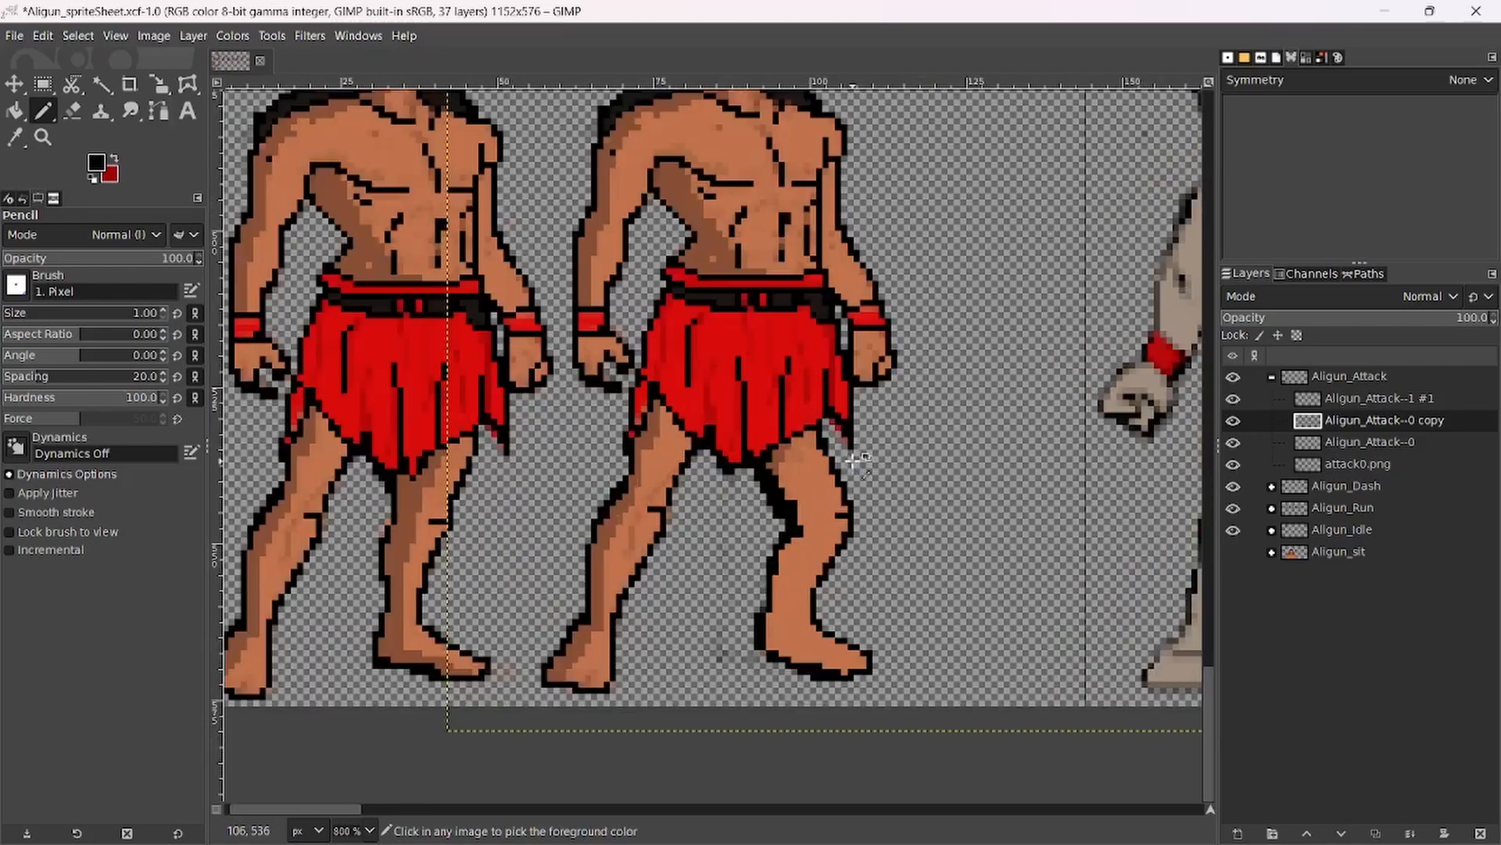
{"action": "scroll", "coordinate": [859, 460], "scroll_direction": "up", "scroll_amount": 1}
{"action": "scroll", "coordinate": [830, 425], "scroll_direction": "down", "scroll_amount": 1}
{"action": "scroll", "coordinate": [831, 424], "scroll_direction": "down", "scroll_amount": 1}
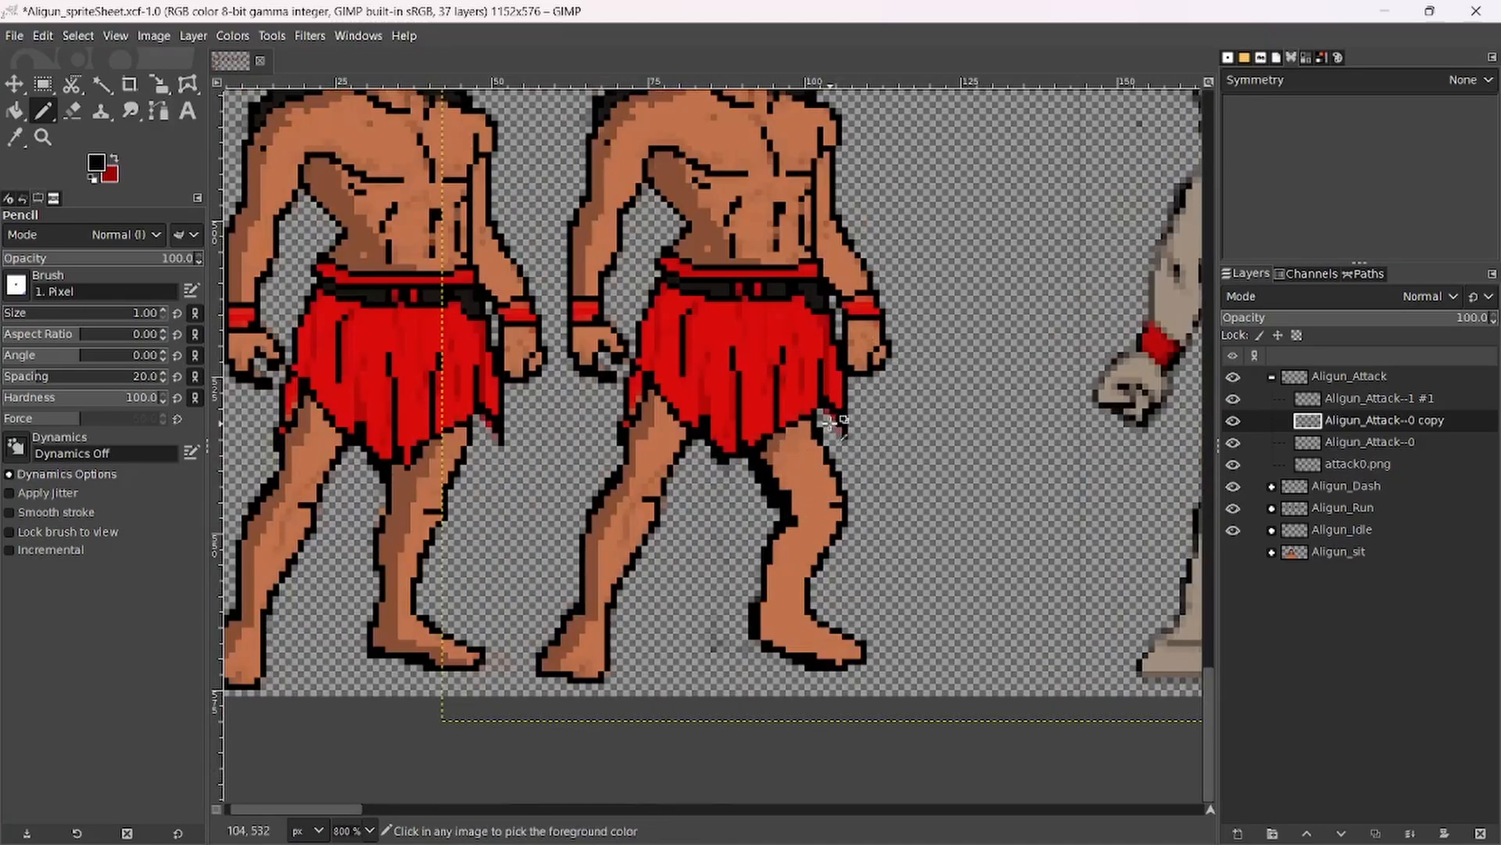
{"action": "scroll", "coordinate": [808, 447], "scroll_direction": "down", "scroll_amount": 1}
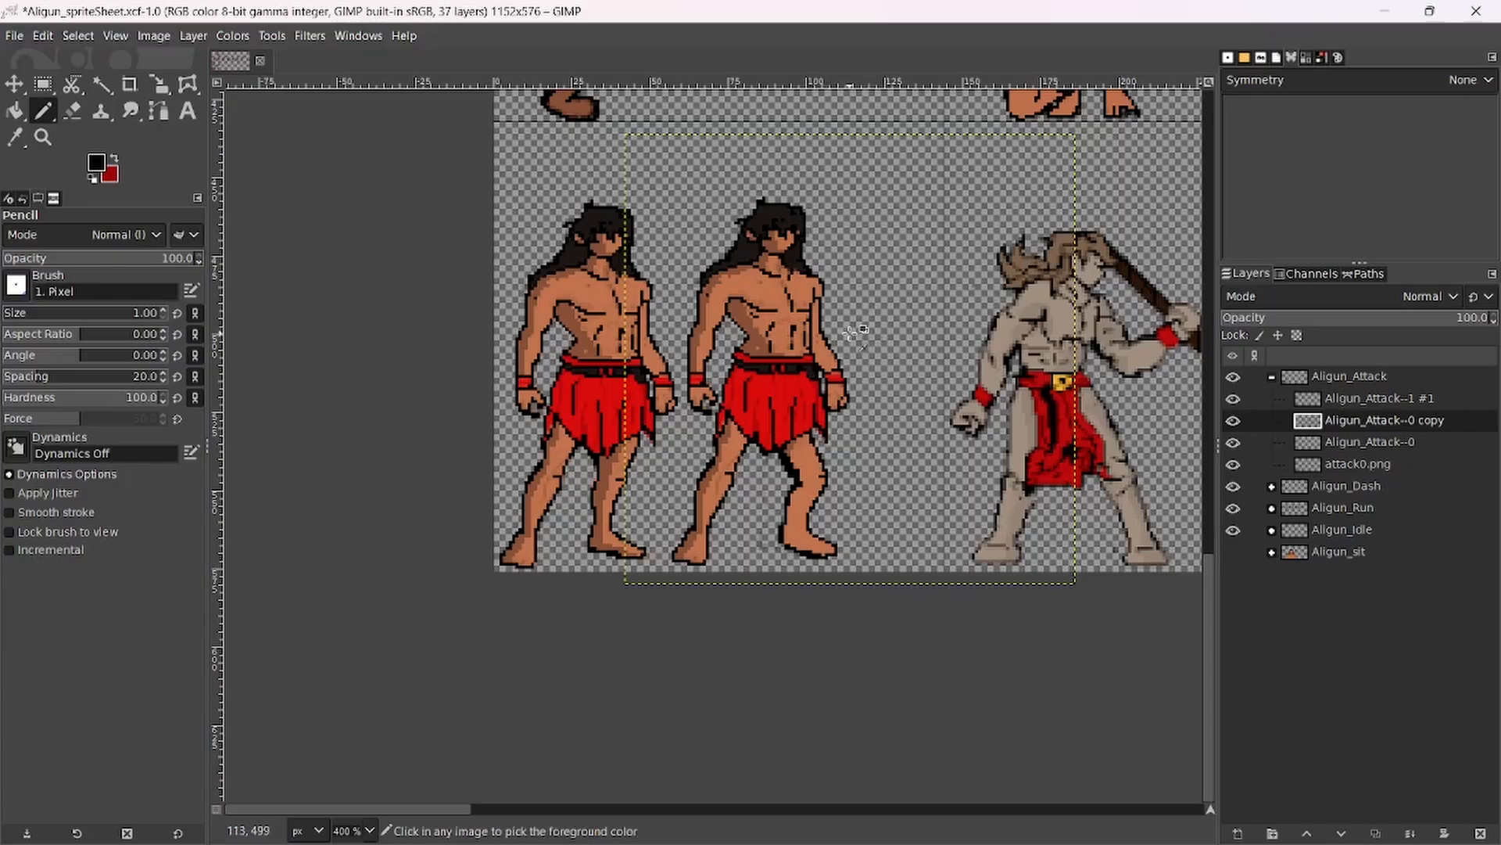
Draw a black outline for a raised right-hand forearm with a wristband, and erase the old hanging forearm and hand.
{"action": "scroll", "coordinate": [856, 333], "scroll_direction": "up", "scroll_amount": 3}
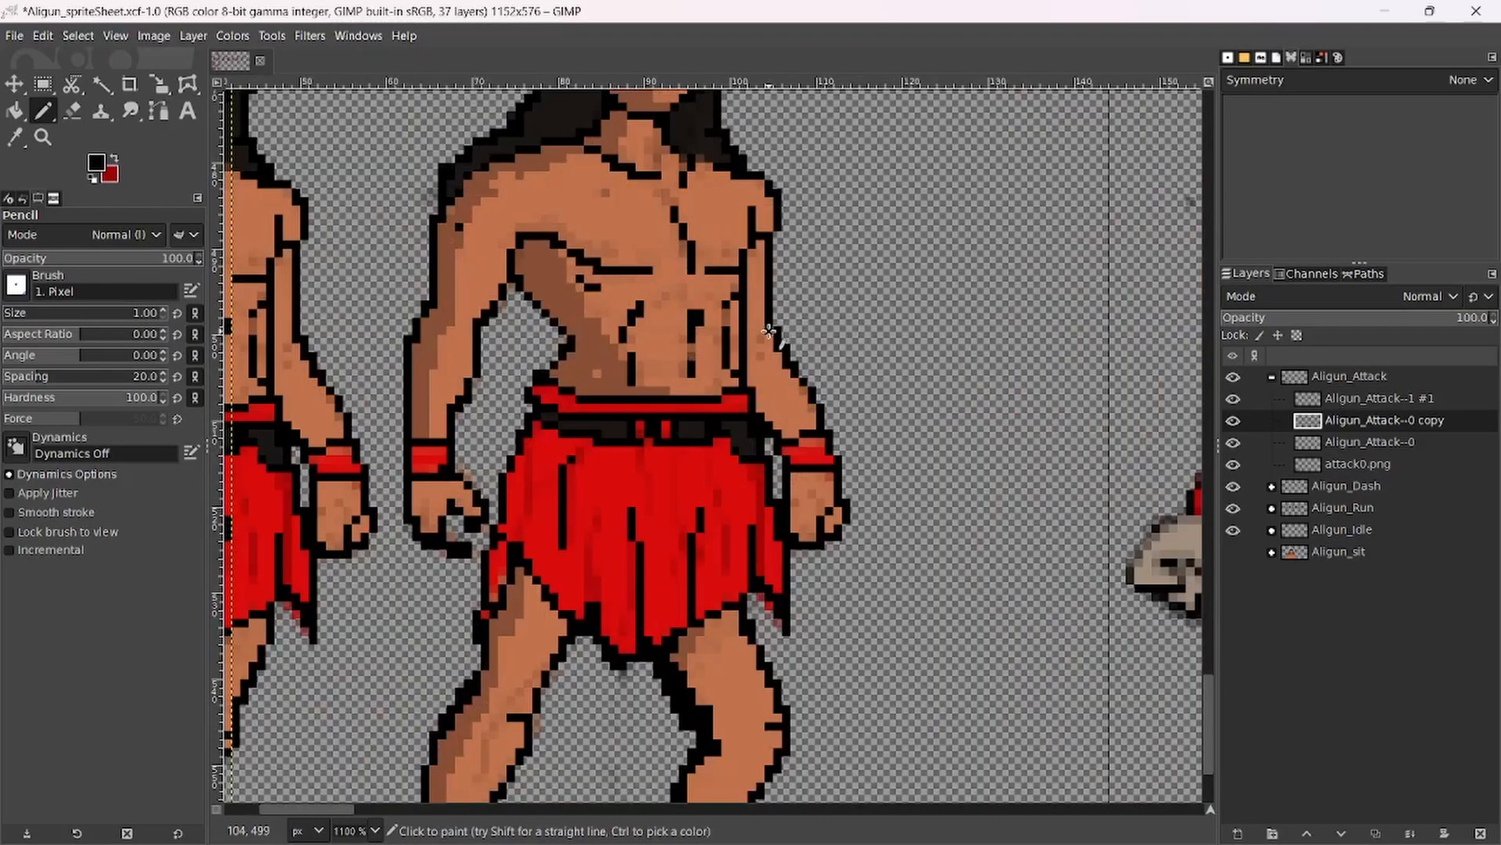
{"action": "left_click_drag", "start_coordinate": [769, 331], "coordinate": [837, 303]}
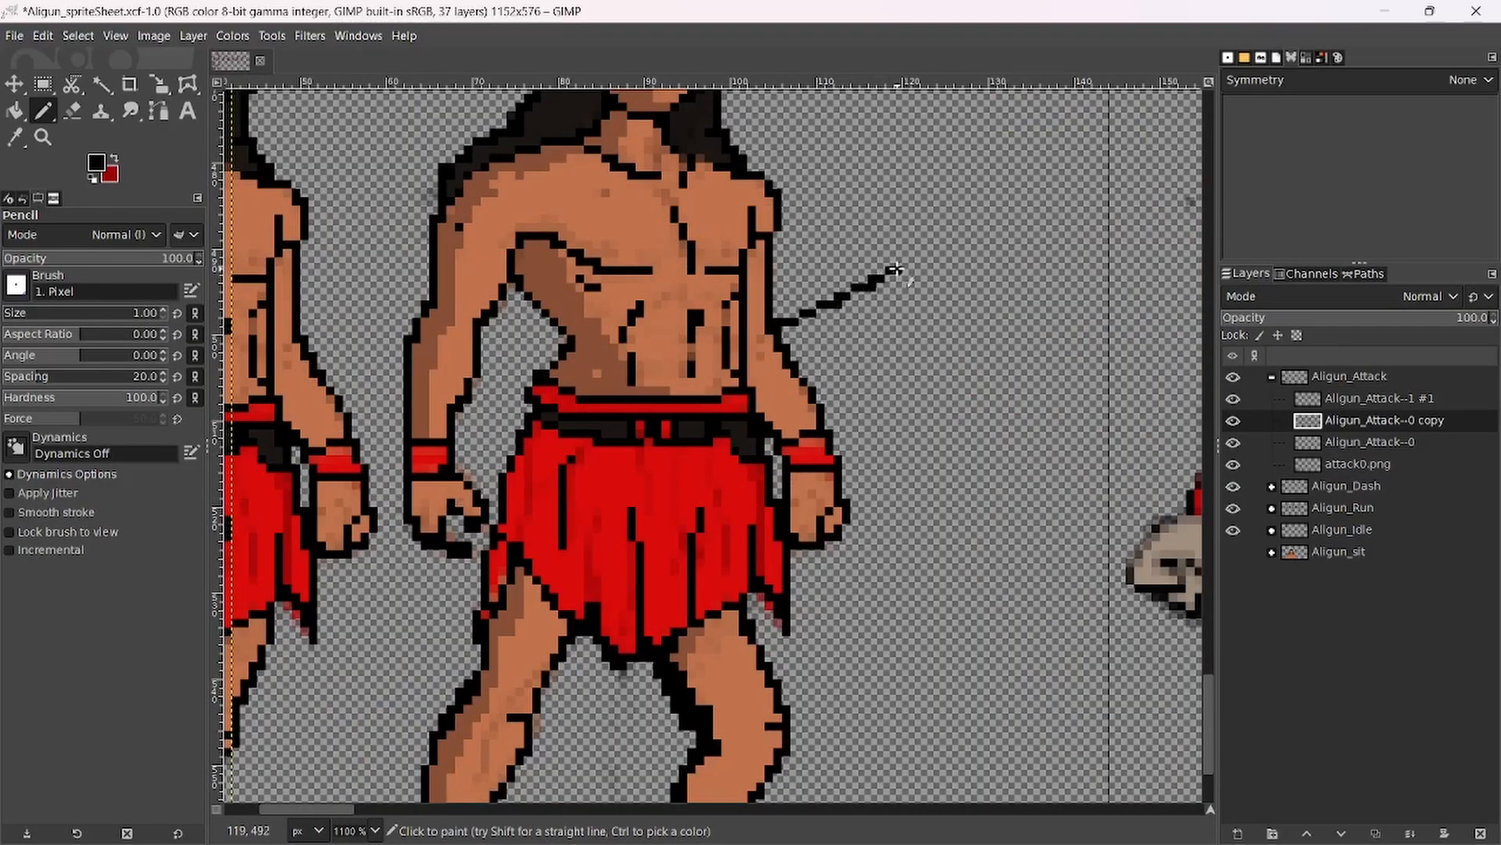
{"action": "scroll", "coordinate": [699, 329], "scroll_direction": "down", "scroll_amount": 2}
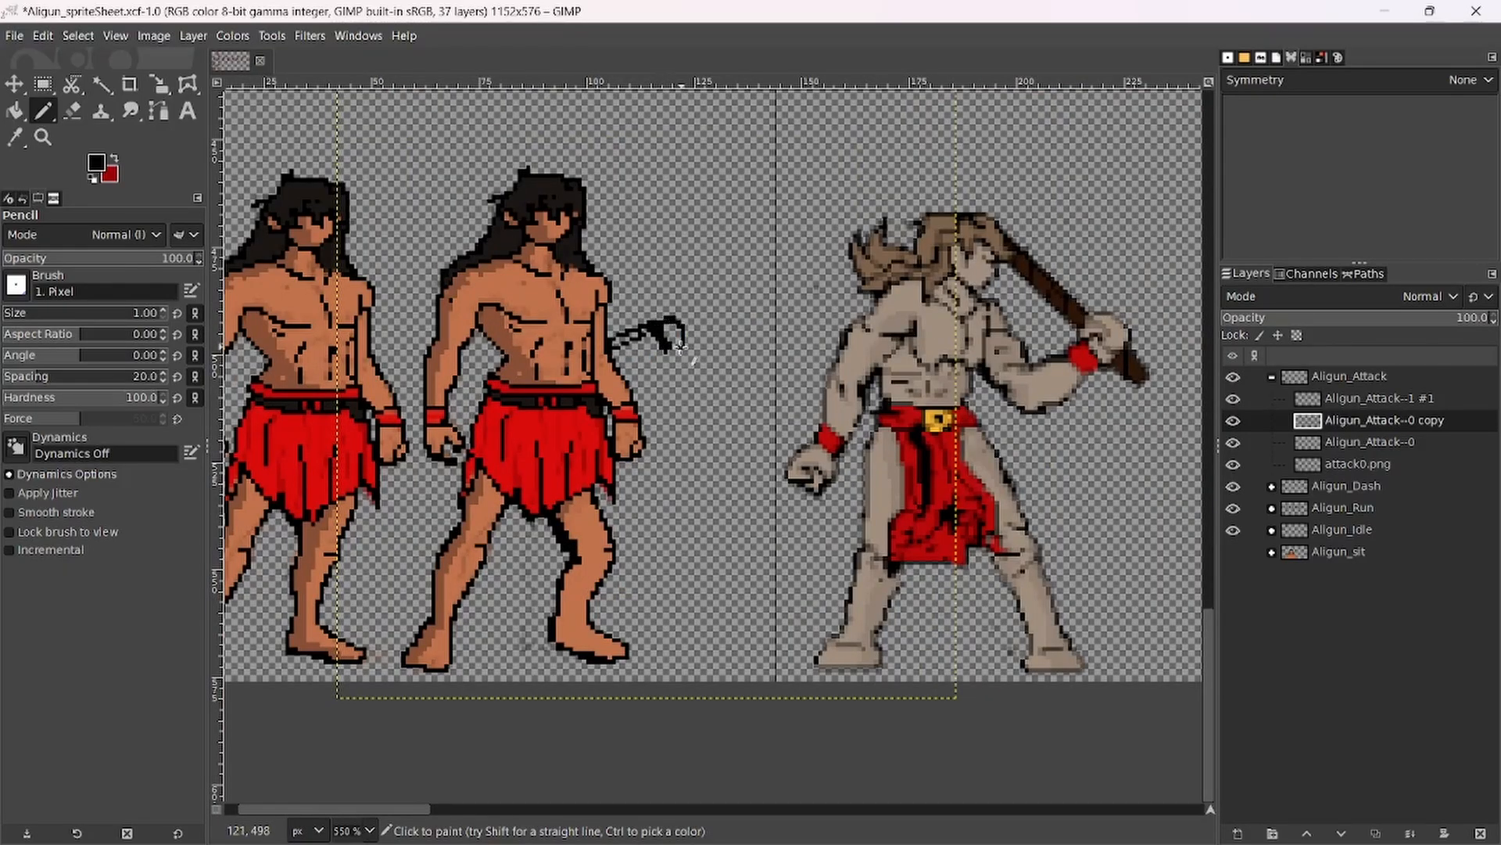
{"action": "scroll", "coordinate": [627, 368], "scroll_direction": "up", "scroll_amount": 2}
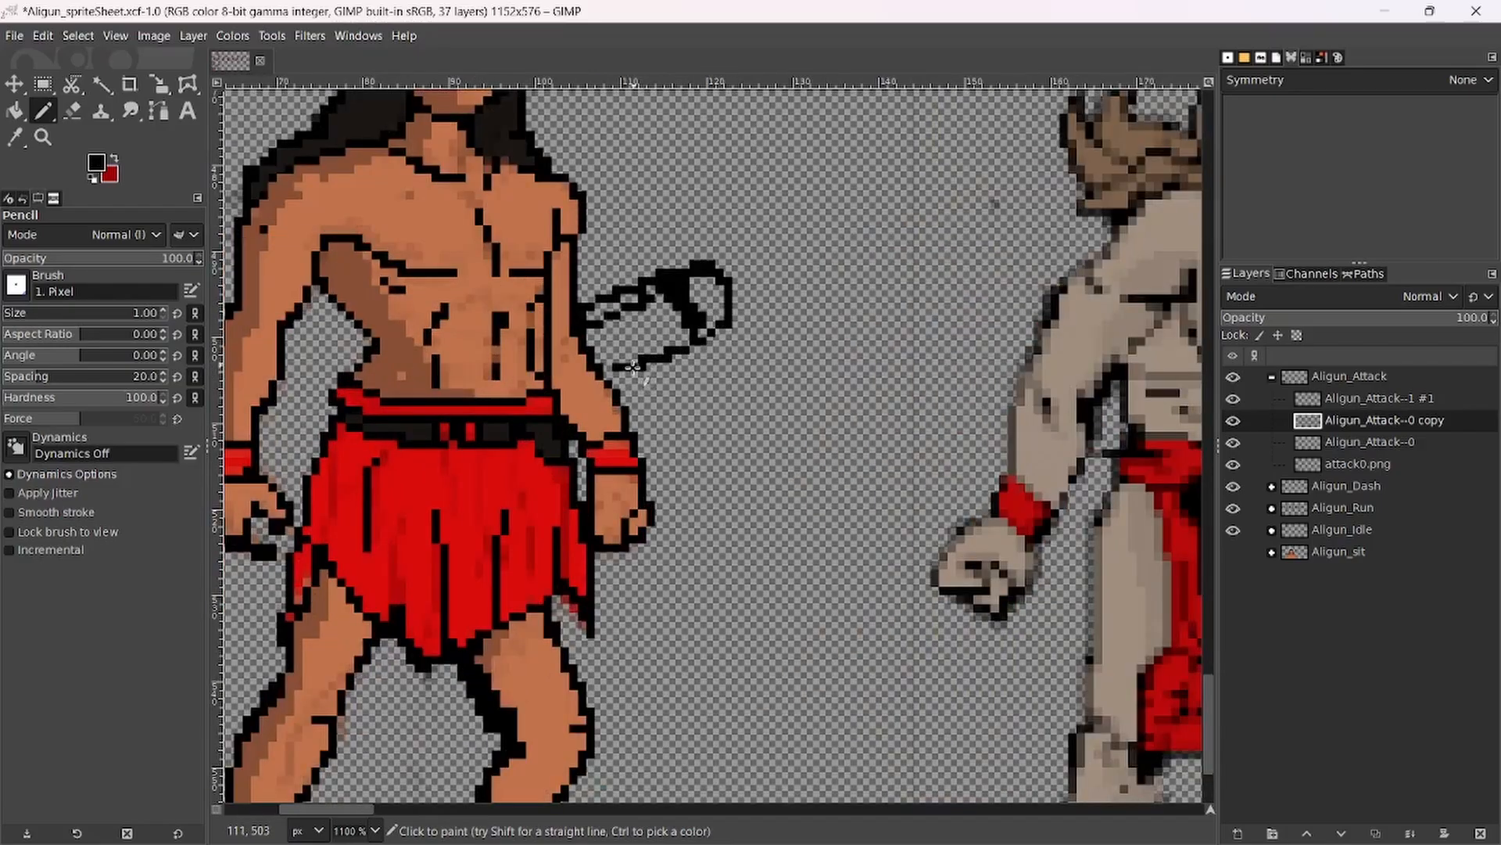
{"action": "mouse_move", "coordinate": [620, 362]}
{"action": "left_mouse_down"}
{"action": "mouse_move", "coordinate": [719, 310]}
{"action": "mouse_move", "coordinate": [739, 321]}
{"action": "mouse_move", "coordinate": [617, 384]}
{"action": "mouse_move", "coordinate": [717, 343]}
{"action": "mouse_move", "coordinate": [618, 385]}
{"action": "mouse_move", "coordinate": [677, 344]}
{"action": "left_mouse_up"}
{"action": "key", "text": "shift+e"}
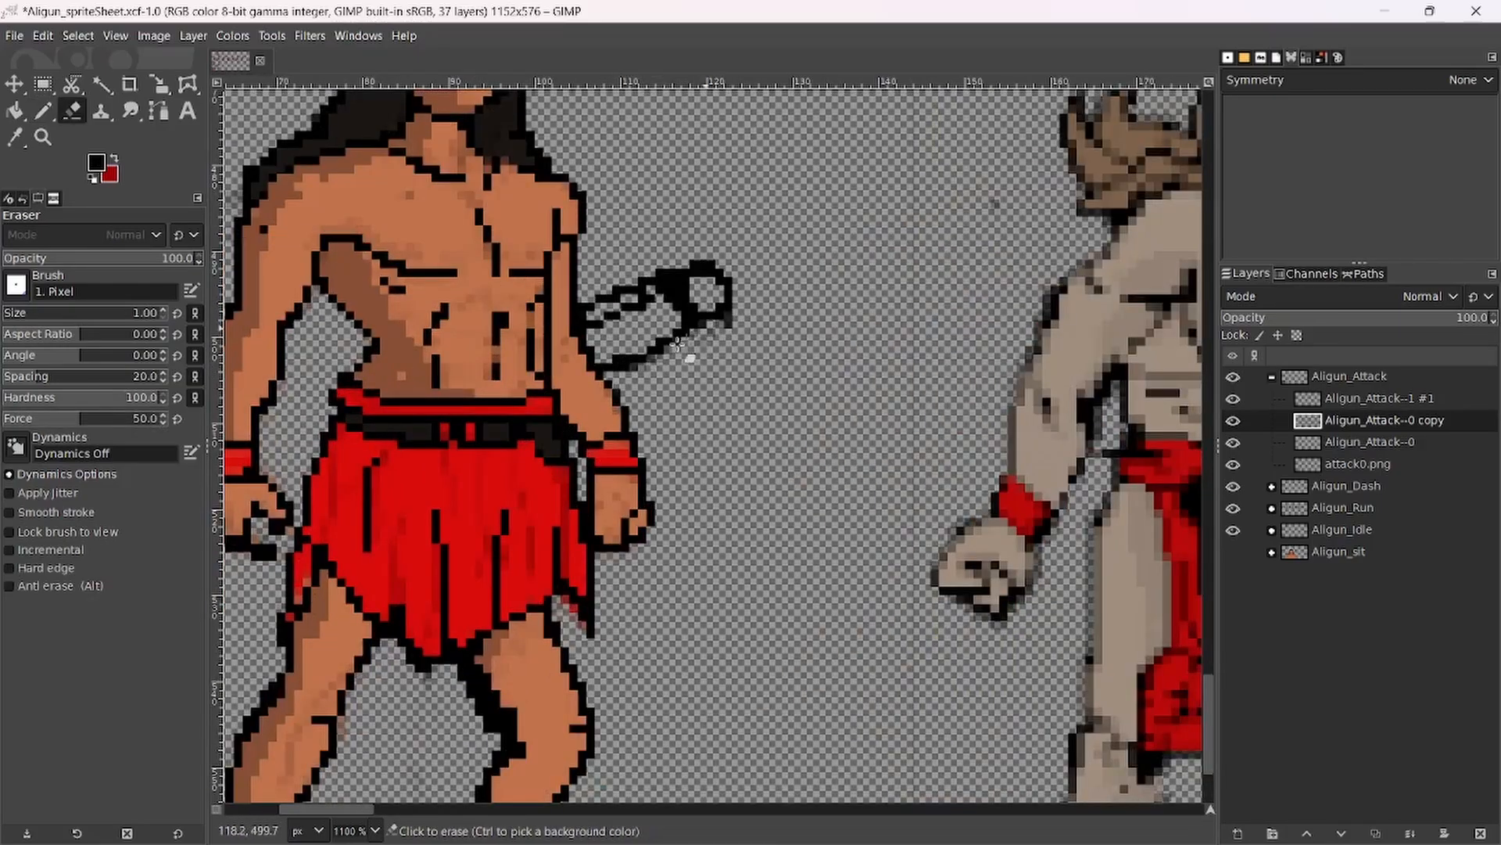
{"action": "mouse_move", "coordinate": [611, 401]}
{"action": "left_mouse_down"}
{"action": "mouse_move", "coordinate": [567, 415]}
{"action": "mouse_move", "coordinate": [598, 545]}
{"action": "mouse_move", "coordinate": [604, 535]}
{"action": "mouse_move", "coordinate": [624, 565]}
{"action": "mouse_move", "coordinate": [628, 456]}
{"action": "mouse_move", "coordinate": [593, 446]}
{"action": "mouse_move", "coordinate": [614, 444]}
{"action": "mouse_move", "coordinate": [583, 470]}
{"action": "mouse_move", "coordinate": [598, 468]}
{"action": "mouse_move", "coordinate": [628, 571]}
{"action": "mouse_move", "coordinate": [658, 531]}
{"action": "mouse_move", "coordinate": [610, 389]}
{"action": "mouse_move", "coordinate": [607, 422]}
{"action": "left_mouse_up"}
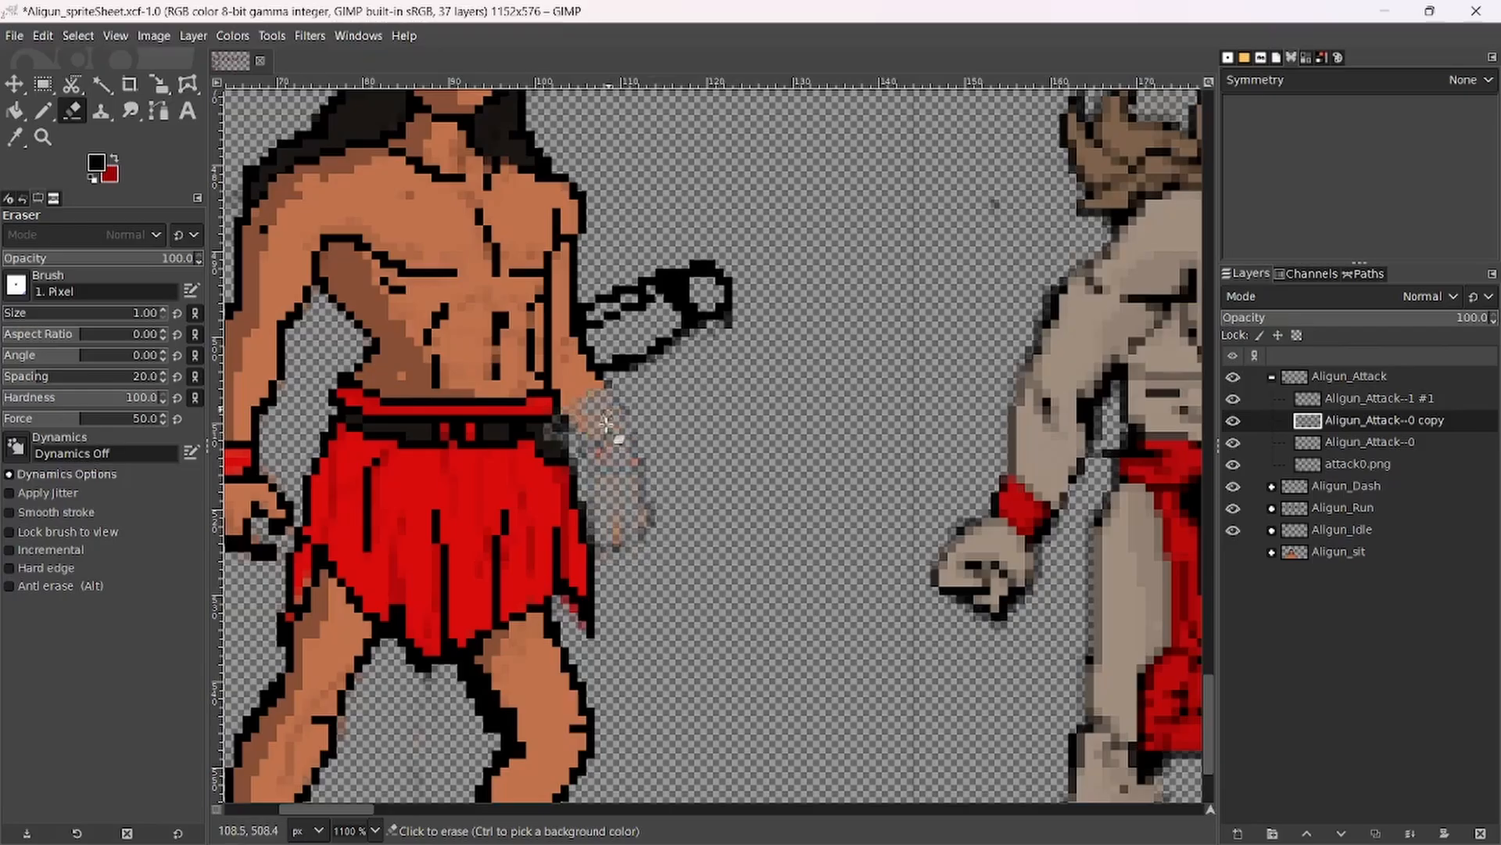
Fill the inside of the raised forearm's outline with skin tone sampled from the arm.
{"action": "key", "text": "n"}
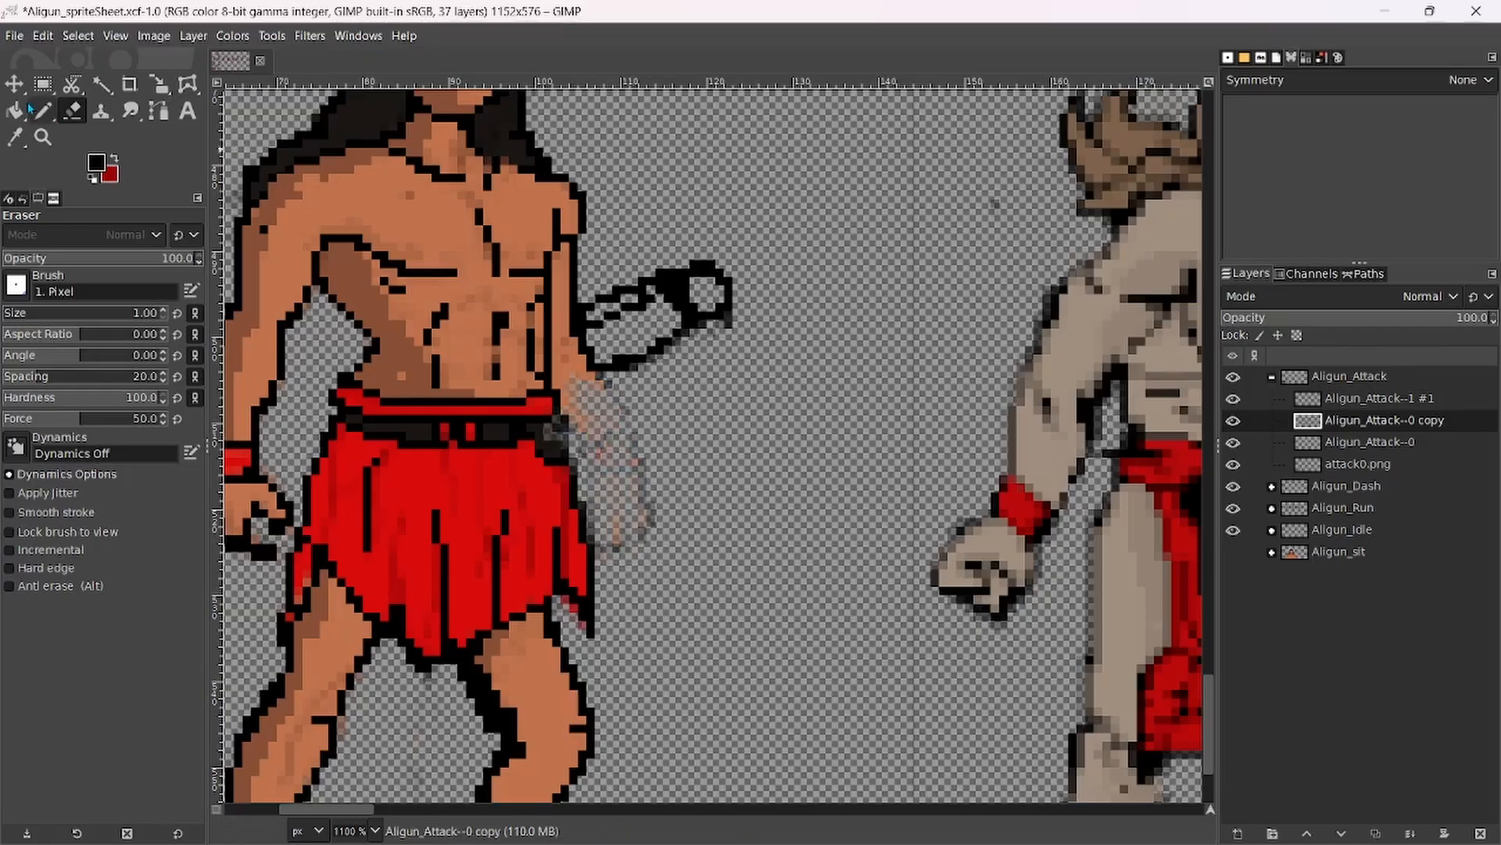
{"action": "scroll", "coordinate": [578, 391], "scroll_direction": "up", "scroll_amount": 1}
{"action": "scroll", "coordinate": [599, 358], "scroll_direction": "up", "scroll_amount": 1}
{"action": "left_click", "coordinate": [580, 362], "text": "ctrl"}
{"action": "mouse_move", "coordinate": [615, 349]}
{"action": "left_mouse_down"}
{"action": "mouse_move", "coordinate": [663, 349]}
{"action": "mouse_move", "coordinate": [600, 316]}
{"action": "mouse_move", "coordinate": [597, 283]}
{"action": "mouse_move", "coordinate": [692, 243]}
{"action": "mouse_move", "coordinate": [704, 262]}
{"action": "mouse_move", "coordinate": [640, 331]}
{"action": "mouse_move", "coordinate": [692, 339]}
{"action": "left_mouse_up"}
{"action": "left_click", "coordinate": [728, 313]}
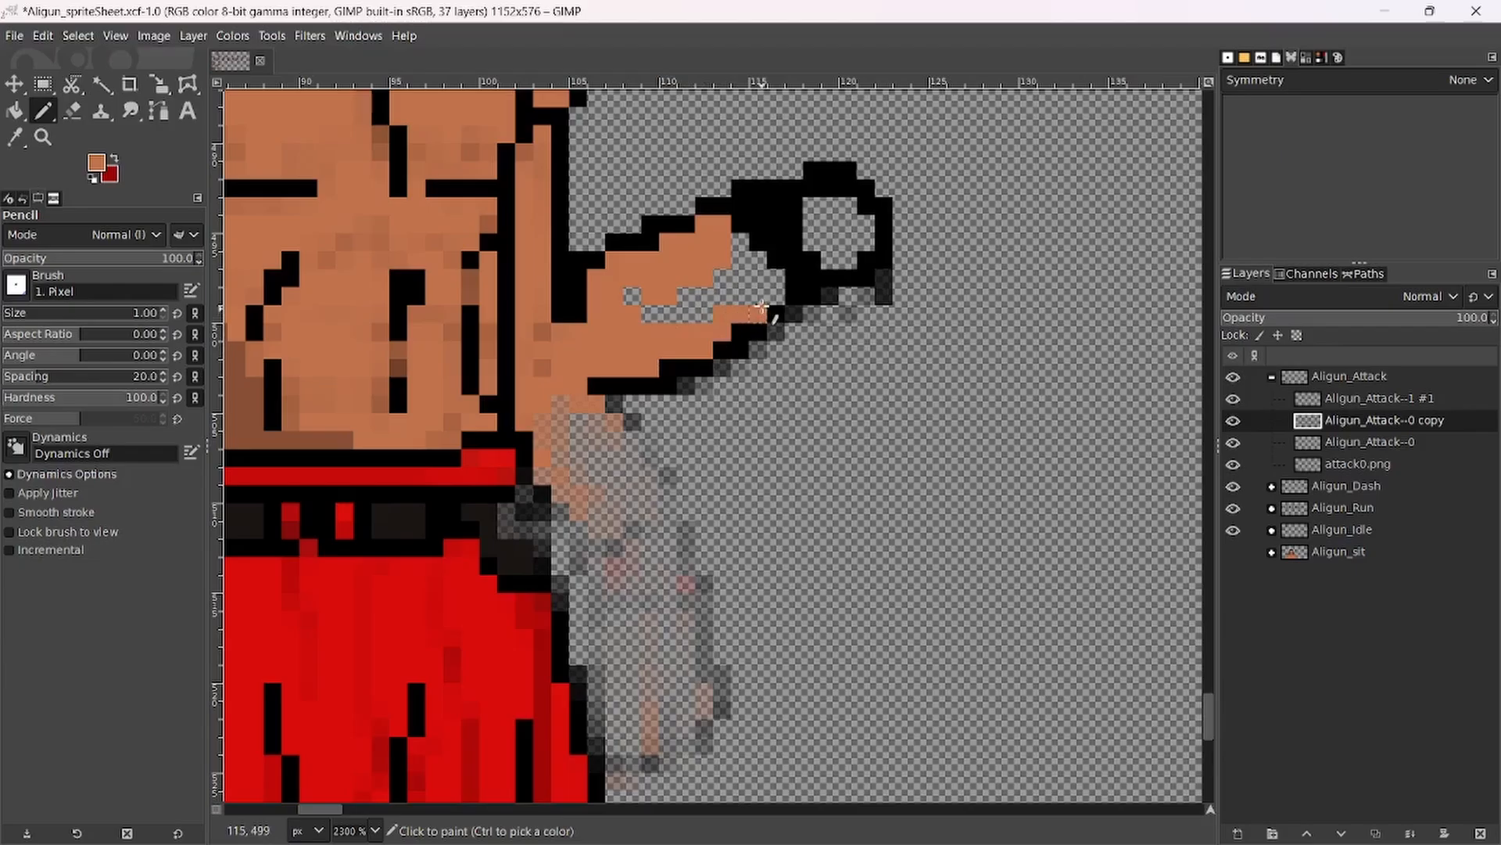
{"action": "mouse_move", "coordinate": [761, 307]}
{"action": "left_mouse_down"}
{"action": "mouse_move", "coordinate": [751, 261]}
{"action": "mouse_move", "coordinate": [681, 336]}
{"action": "mouse_move", "coordinate": [738, 260]}
{"action": "mouse_move", "coordinate": [727, 254]}
{"action": "mouse_move", "coordinate": [716, 301]}
{"action": "left_mouse_up"}
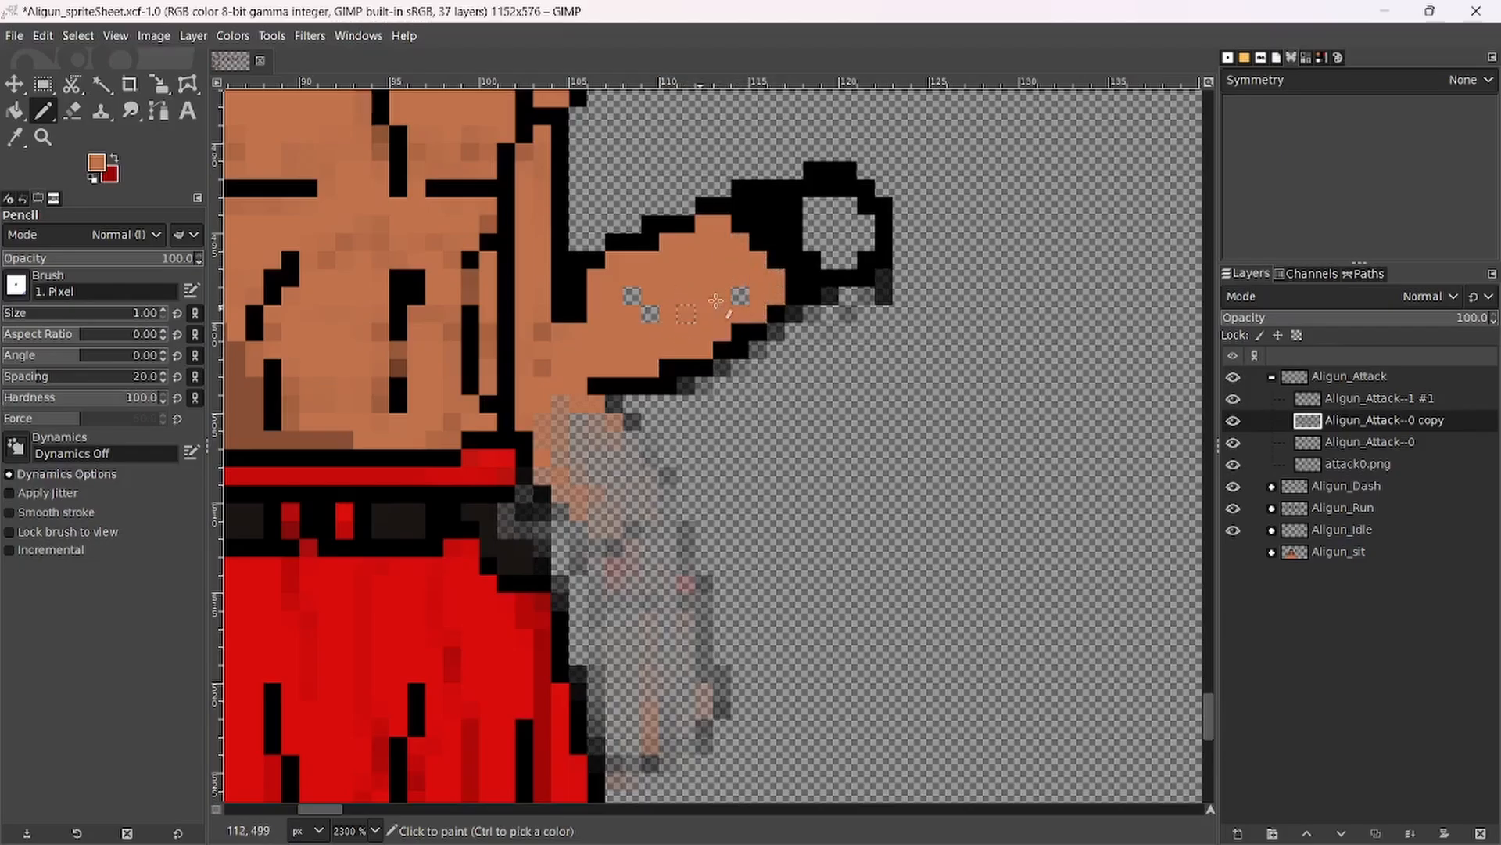
Extend the black outline under the raised forearm around the elbow to the torso.
{"action": "left_click", "coordinate": [637, 386], "text": "ctrl"}
{"action": "mouse_move", "coordinate": [626, 391]}
{"action": "left_mouse_down"}
{"action": "mouse_move", "coordinate": [524, 366]}
{"action": "mouse_move", "coordinate": [523, 403]}
{"action": "left_mouse_up"}
{"action": "scroll", "coordinate": [525, 386], "scroll_direction": "down", "scroll_amount": 4}
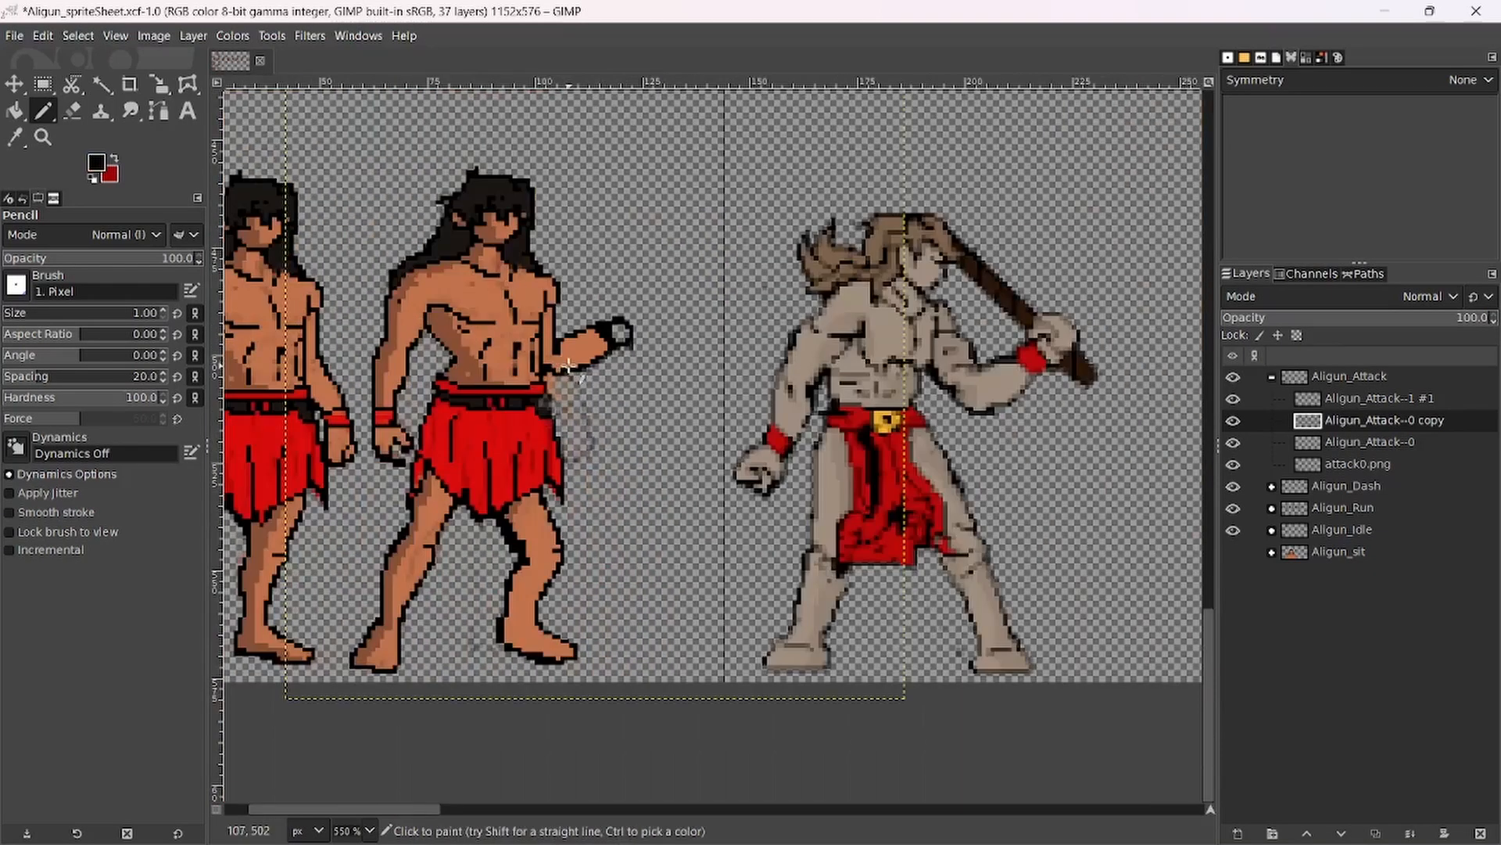
{"action": "scroll", "coordinate": [614, 324], "scroll_direction": "up", "scroll_amount": 3}
{"action": "scroll", "coordinate": [614, 324], "scroll_direction": "down", "scroll_amount": 3}
{"action": "scroll", "coordinate": [626, 463], "scroll_direction": "up", "scroll_amount": 3}
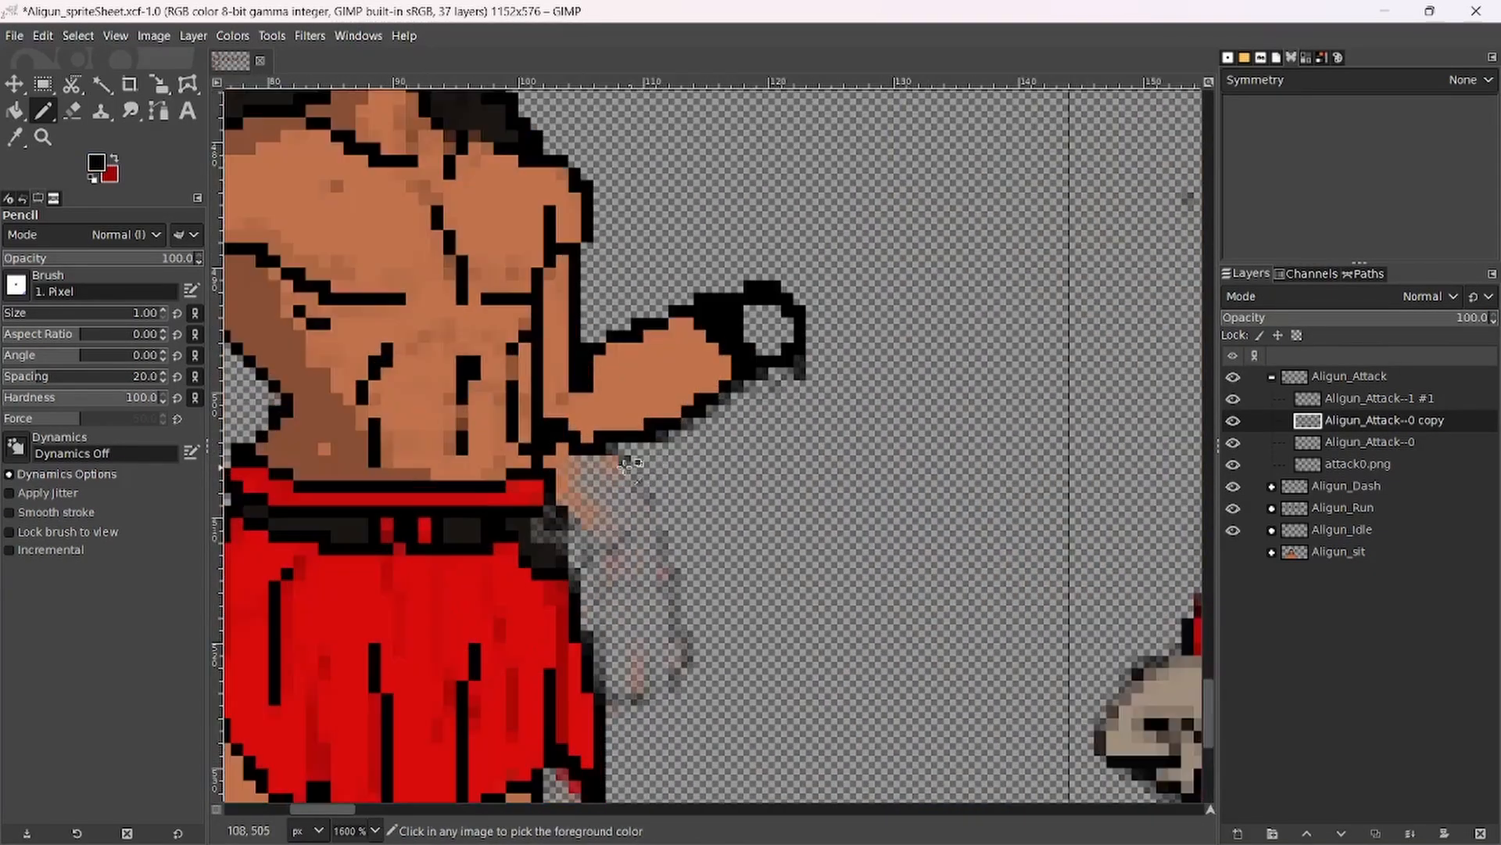
Fill the wristband at the end of the raised forearm with red sampled from the waistband.
{"action": "left_click", "coordinate": [532, 486], "text": "ctrl"}
{"action": "scroll", "coordinate": [749, 328], "scroll_direction": "up", "scroll_amount": 2}
{"action": "mouse_move", "coordinate": [735, 313]}
{"action": "left_mouse_down"}
{"action": "mouse_move", "coordinate": [704, 285]}
{"action": "mouse_move", "coordinate": [767, 353]}
{"action": "mouse_move", "coordinate": [830, 325]}
{"action": "mouse_move", "coordinate": [756, 275]}
{"action": "mouse_move", "coordinate": [697, 264]}
{"action": "mouse_move", "coordinate": [798, 235]}
{"action": "mouse_move", "coordinate": [783, 260]}
{"action": "mouse_move", "coordinate": [784, 241]}
{"action": "mouse_move", "coordinate": [730, 213]}
{"action": "mouse_move", "coordinate": [653, 270]}
{"action": "left_mouse_up"}
{"action": "left_click", "coordinate": [790, 254], "text": "ctrl"}
{"action": "left_click", "coordinate": [782, 338], "text": "ctrl"}
{"action": "left_click", "coordinate": [777, 320]}
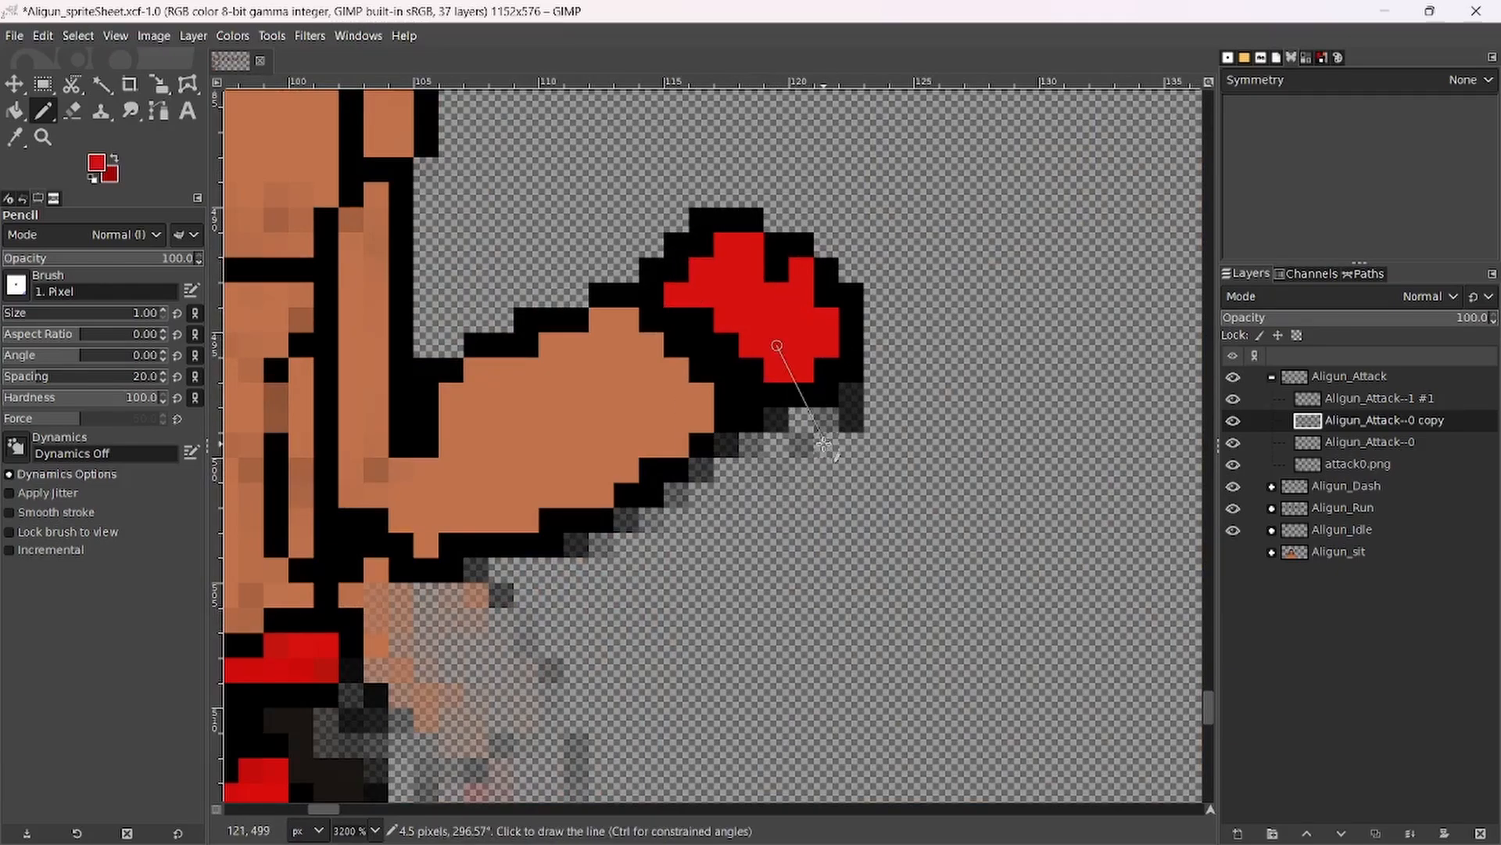
Erase the stray pixels beneath the wristband and raised forearm, and the faded remains of the old hanging arm.
{"action": "key", "text": "shift+e"}
{"action": "mouse_move", "coordinate": [863, 408]}
{"action": "left_mouse_down"}
{"action": "mouse_move", "coordinate": [850, 399]}
{"action": "mouse_move", "coordinate": [851, 415]}
{"action": "mouse_move", "coordinate": [778, 439]}
{"action": "mouse_move", "coordinate": [496, 597]}
{"action": "mouse_move", "coordinate": [490, 578]}
{"action": "left_mouse_up"}
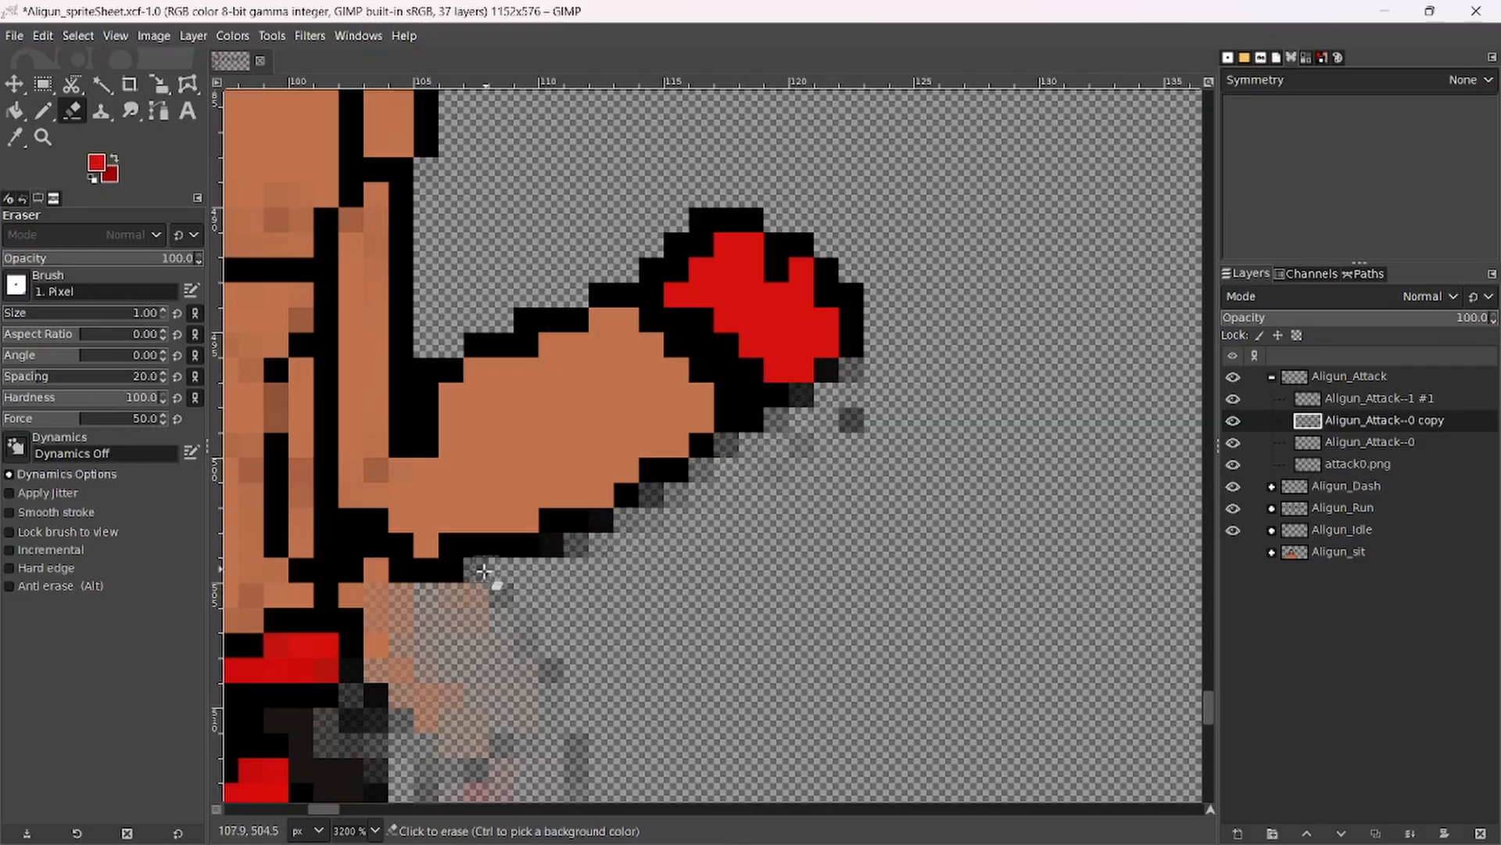
{"action": "left_click", "coordinate": [851, 419]}
{"action": "scroll", "coordinate": [757, 480], "scroll_direction": "down", "scroll_amount": 3}
{"action": "scroll", "coordinate": [640, 416], "scroll_direction": "up", "scroll_amount": 2}
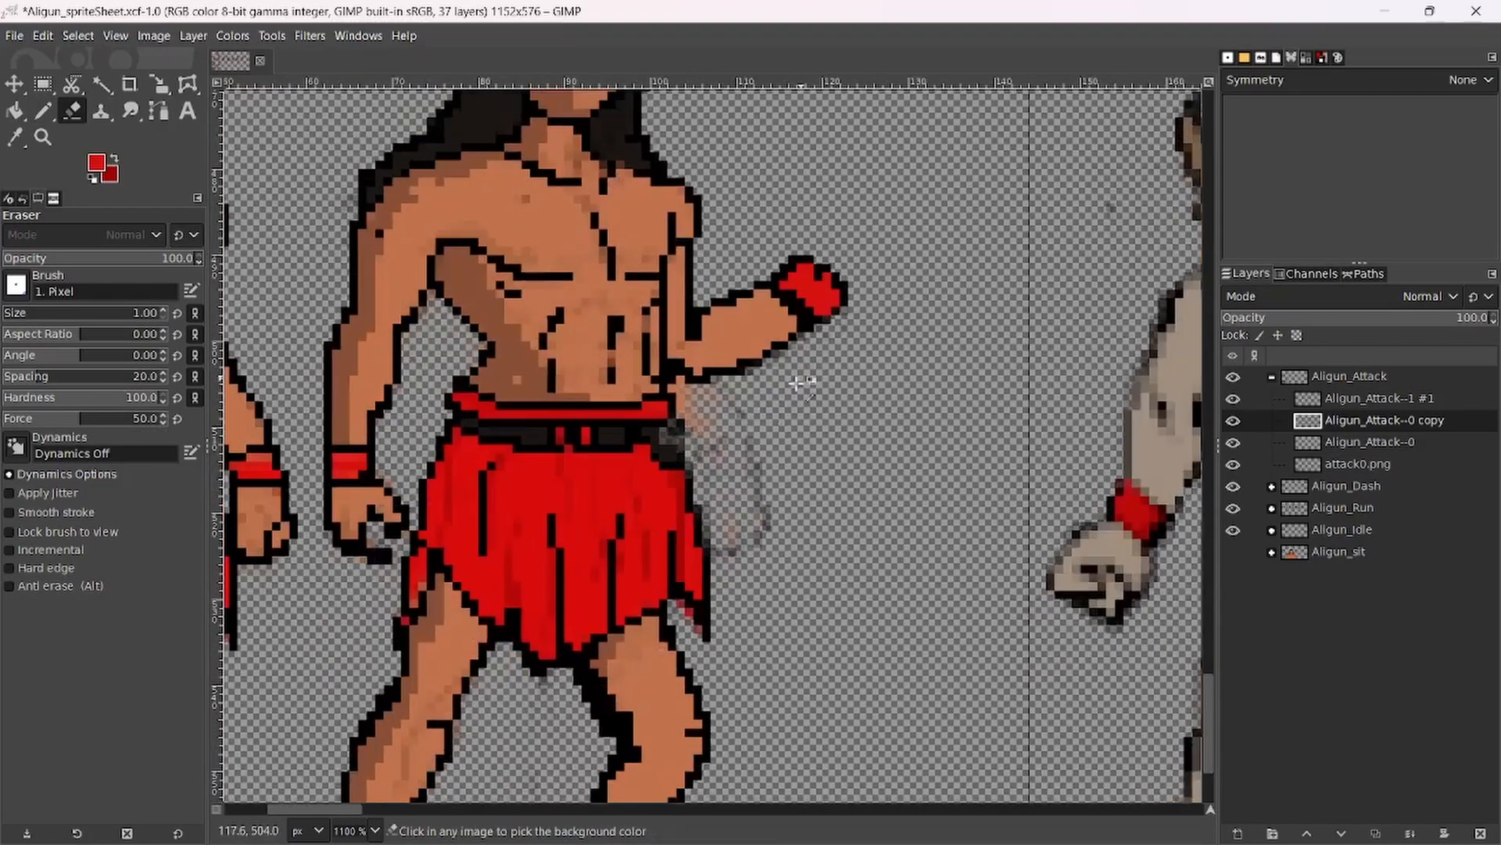
{"action": "mouse_move", "coordinate": [594, 356]}
{"action": "left_mouse_down"}
{"action": "mouse_move", "coordinate": [579, 358]}
{"action": "mouse_move", "coordinate": [590, 374]}
{"action": "left_mouse_up"}
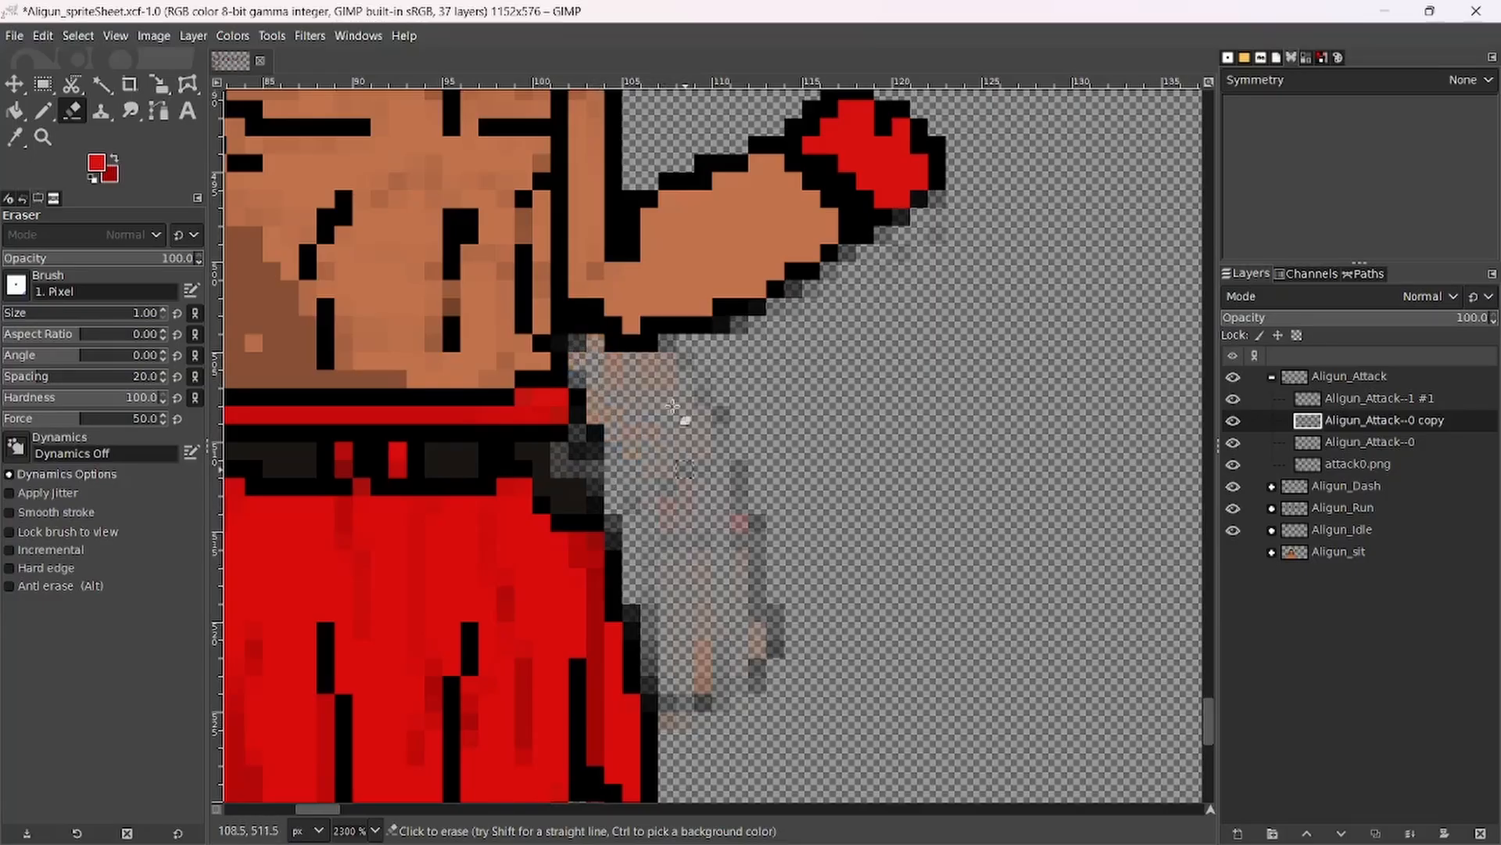
{"action": "mouse_move", "coordinate": [635, 606]}
{"action": "left_mouse_down"}
{"action": "mouse_move", "coordinate": [682, 634]}
{"action": "mouse_move", "coordinate": [686, 671]}
{"action": "mouse_move", "coordinate": [712, 605]}
{"action": "mouse_move", "coordinate": [720, 624]}
{"action": "mouse_move", "coordinate": [722, 601]}
{"action": "mouse_move", "coordinate": [781, 571]}
{"action": "mouse_move", "coordinate": [774, 602]}
{"action": "mouse_move", "coordinate": [765, 490]}
{"action": "mouse_move", "coordinate": [741, 430]}
{"action": "mouse_move", "coordinate": [762, 410]}
{"action": "mouse_move", "coordinate": [713, 391]}
{"action": "left_mouse_up"}
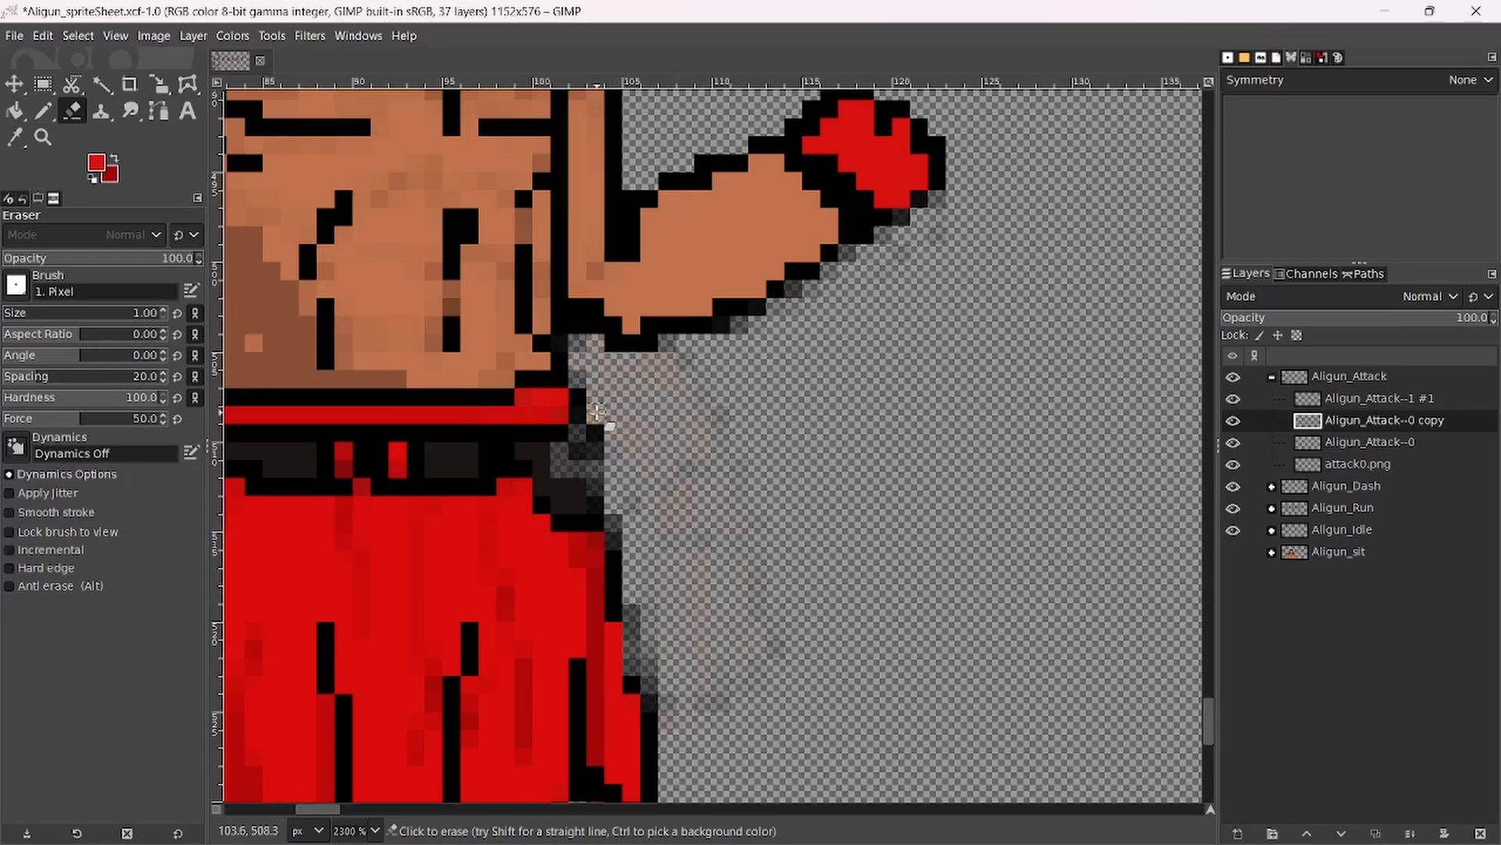
Draw a black outline for a more outstretched right-hand leg, running from the loincloth's edge down beyond the current foot.
{"action": "key", "text": "n"}
{"action": "scroll", "coordinate": [571, 428], "scroll_direction": "down", "scroll_amount": 6}
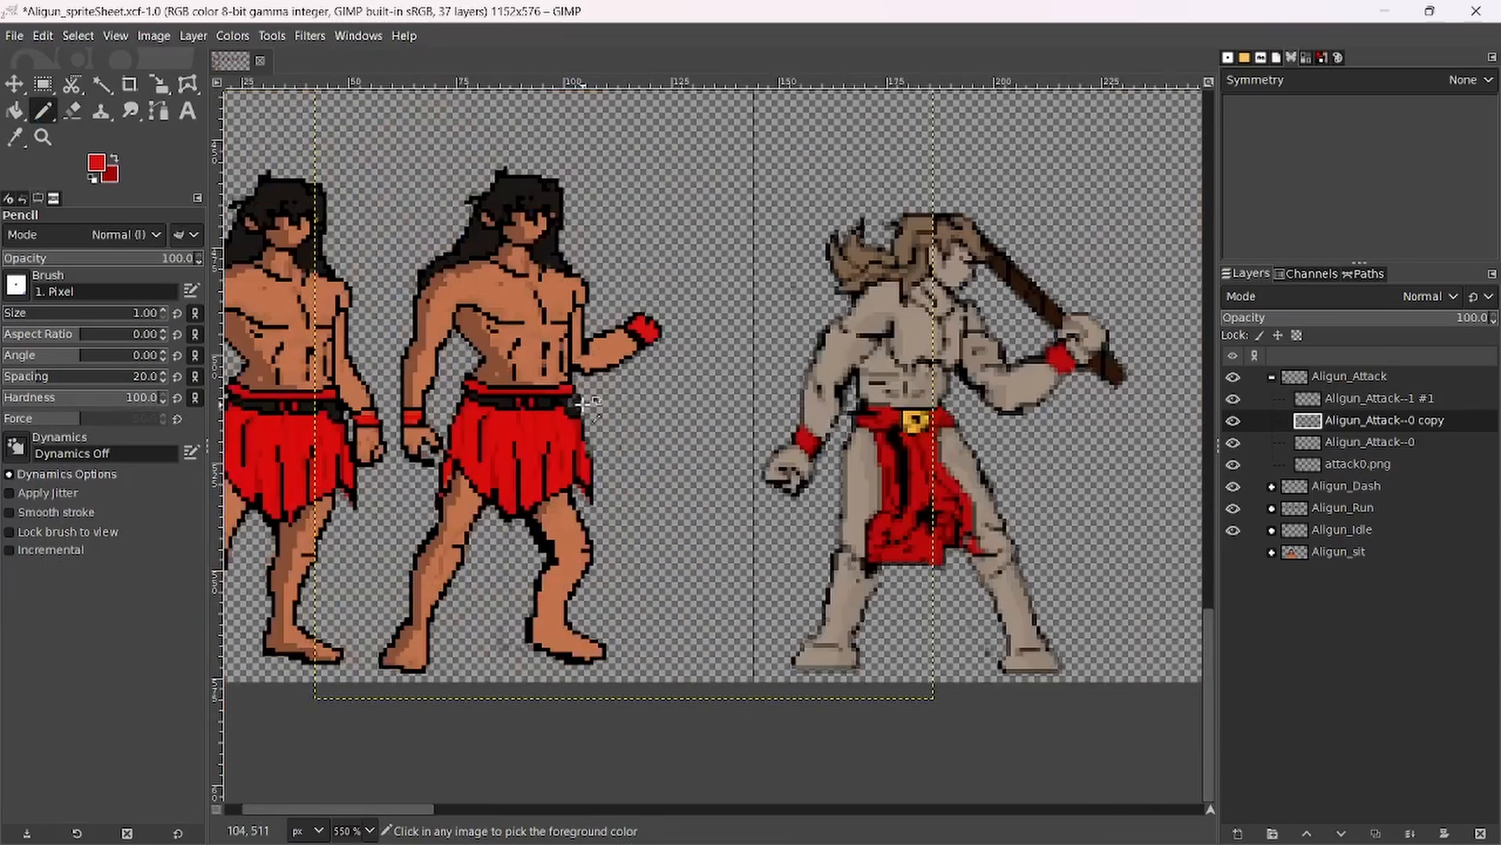
{"action": "scroll", "coordinate": [571, 429], "scroll_direction": "up", "scroll_amount": 3}
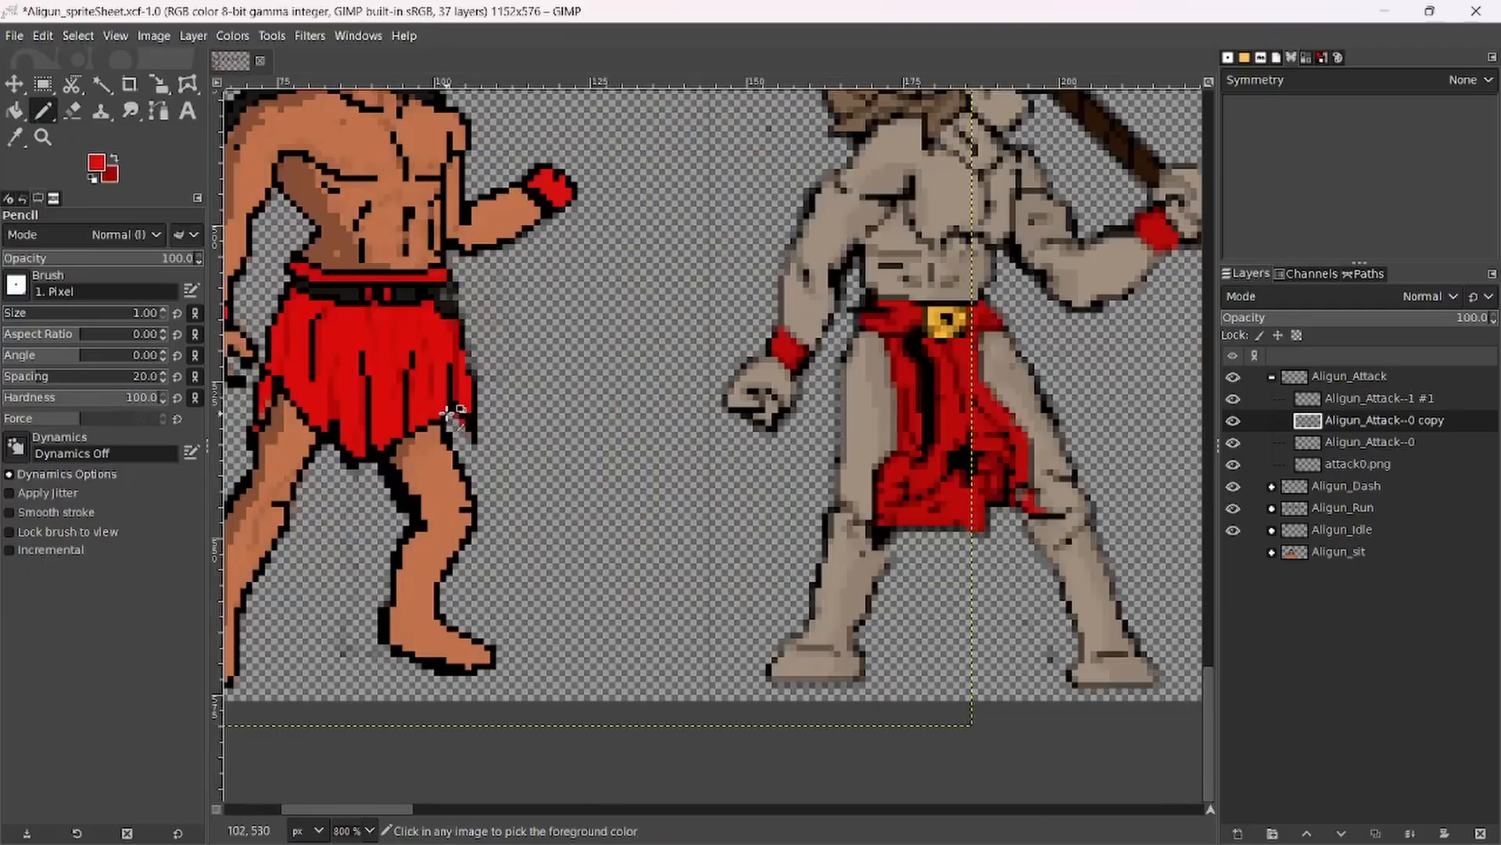
{"action": "left_click", "coordinate": [449, 405], "text": "ctrl"}
{"action": "left_click_drag", "start_coordinate": [449, 405], "coordinate": [472, 452]}
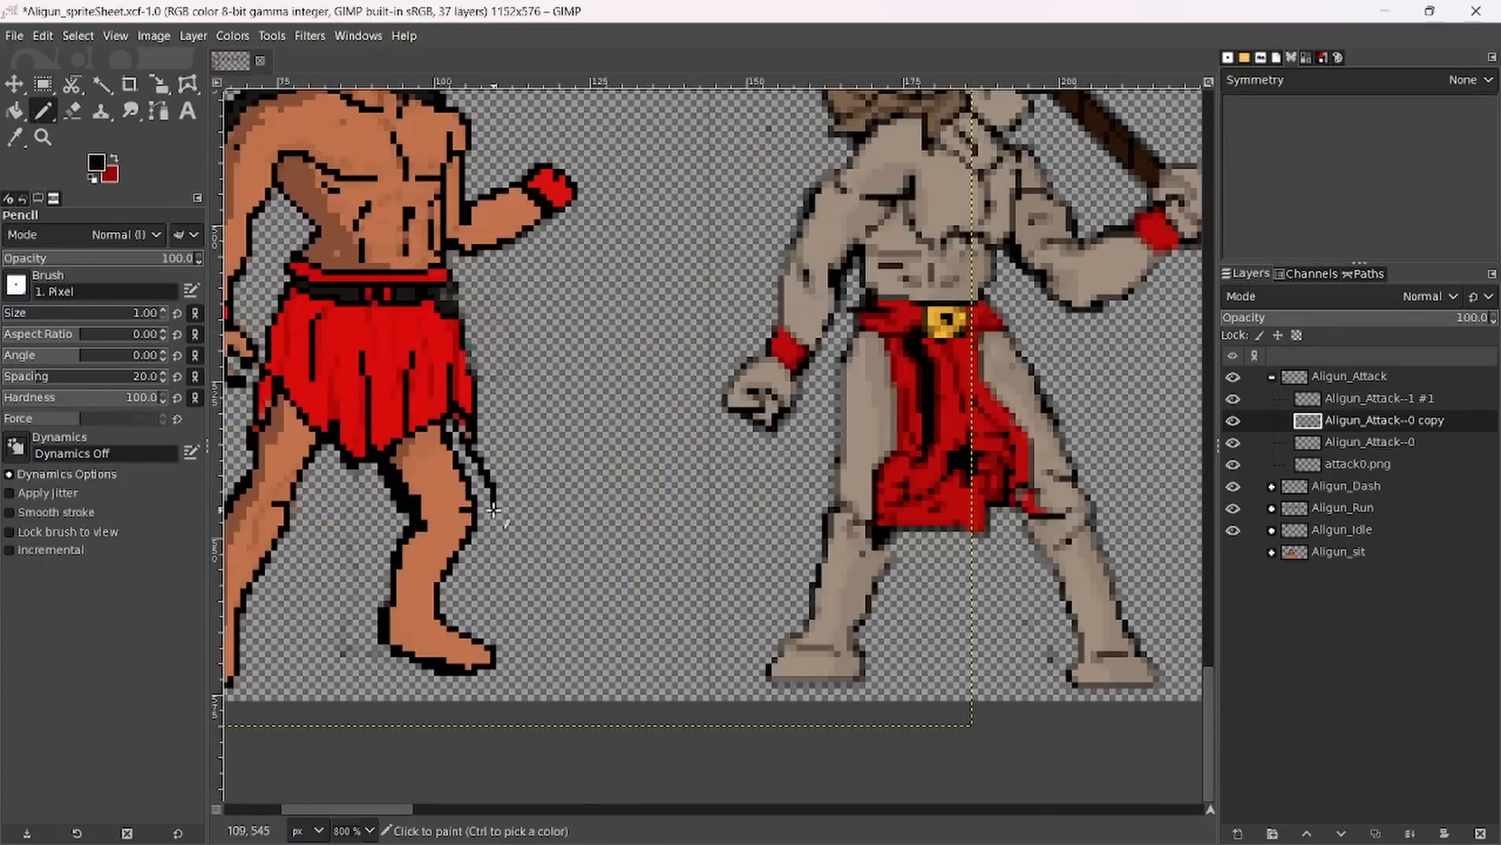
{"action": "left_click_drag", "start_coordinate": [475, 525], "coordinate": [486, 522]}
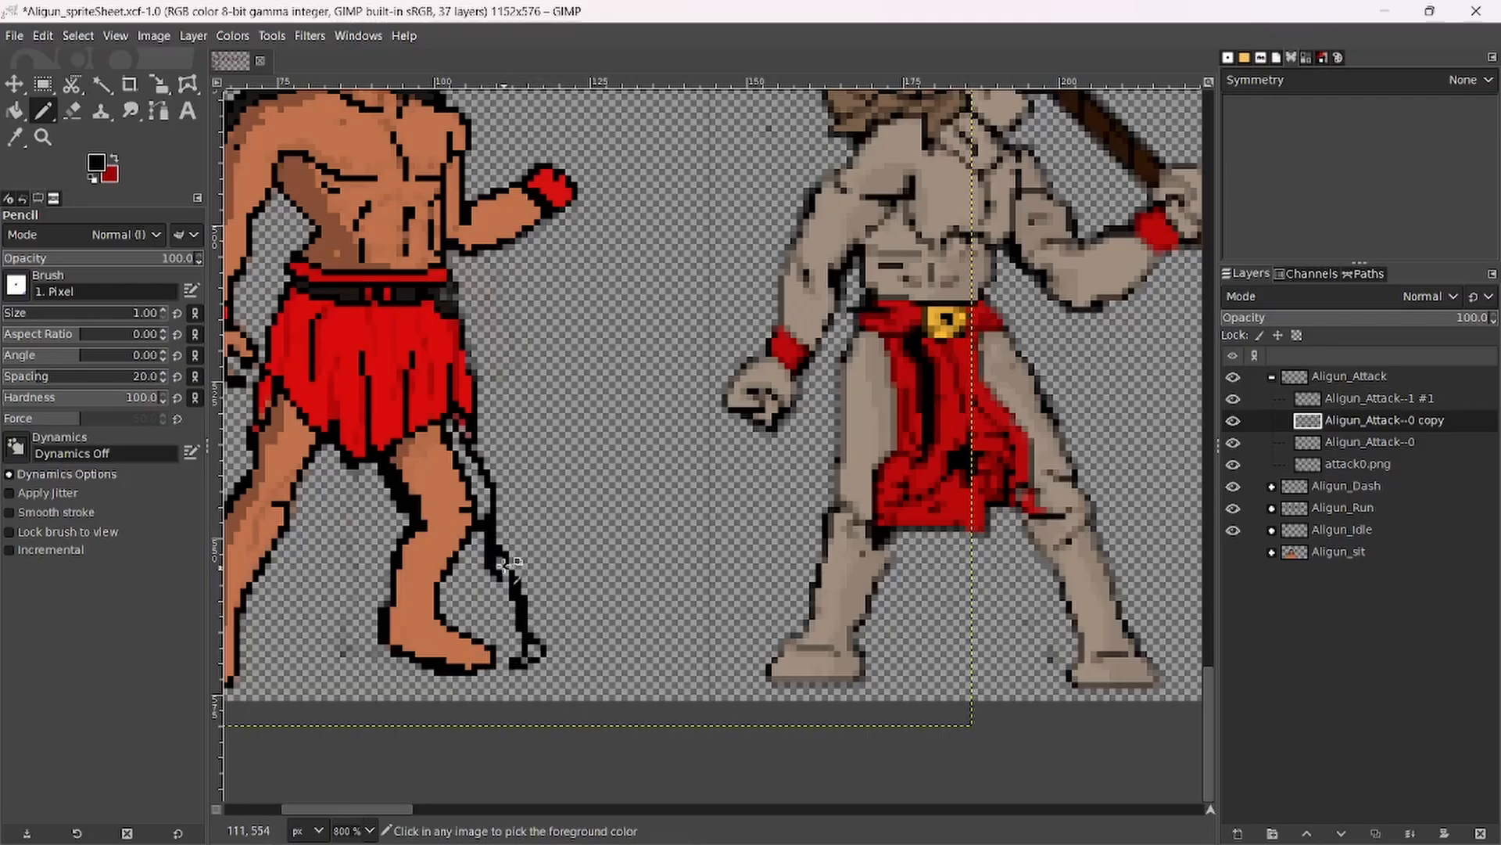
Draw a second black line with sampled black down the inner thigh of the right-hand leg, starting at the loincloth's hem.
{"action": "scroll", "coordinate": [484, 548], "scroll_direction": "up", "scroll_amount": 2, "text": "ctrl"}
{"action": "scroll", "coordinate": [456, 520], "scroll_direction": "down", "scroll_amount": 5, "text": "ctrl"}
{"action": "scroll", "coordinate": [435, 536], "scroll_direction": "up", "scroll_amount": 4, "text": "ctrl"}
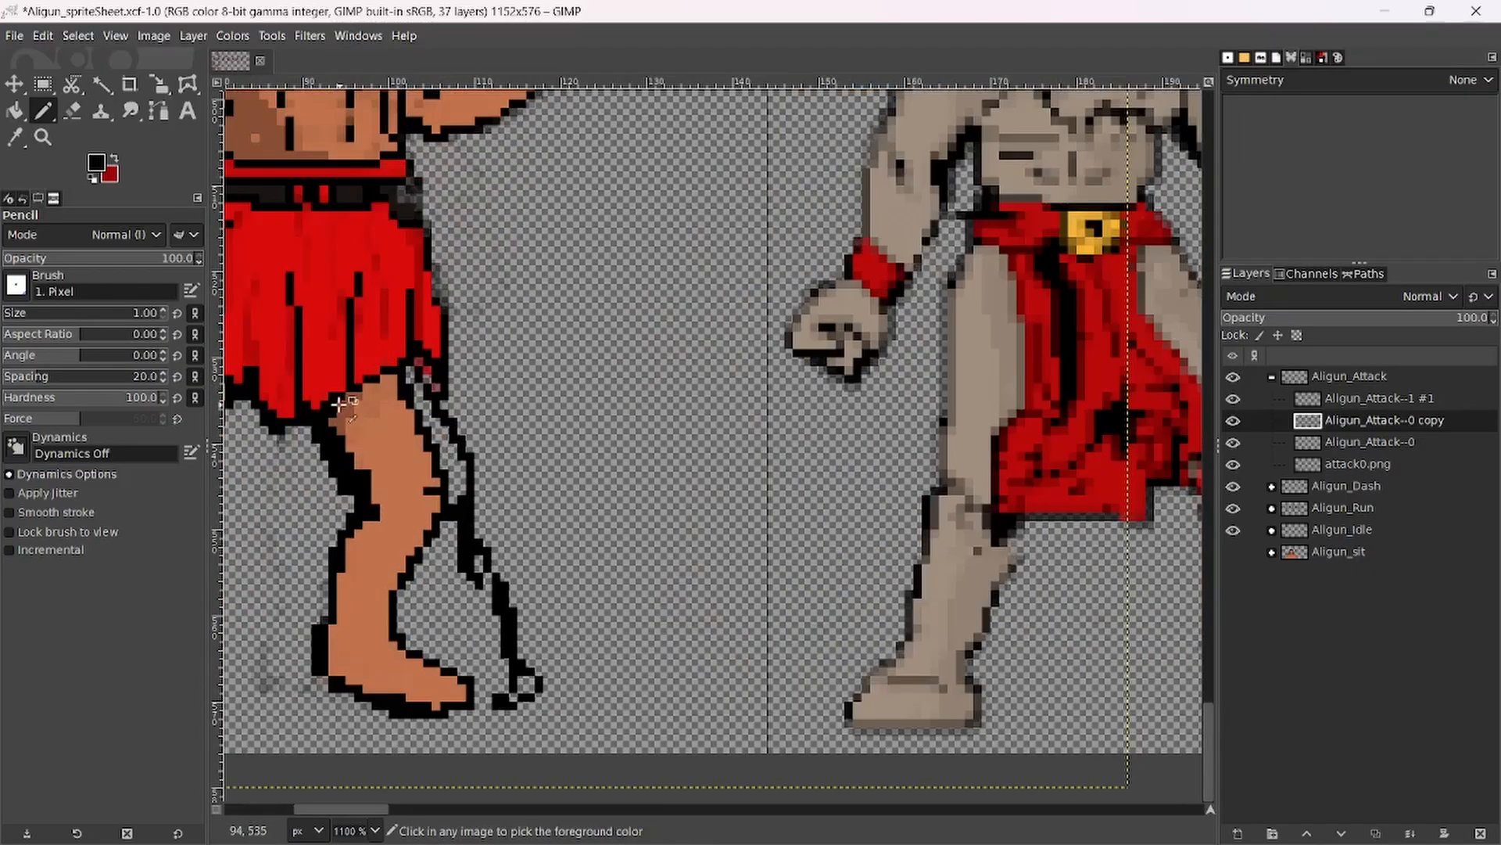
{"action": "left_click", "coordinate": [373, 451], "text": "ctrl"}
{"action": "left_click_drag", "start_coordinate": [351, 416], "coordinate": [336, 409]}
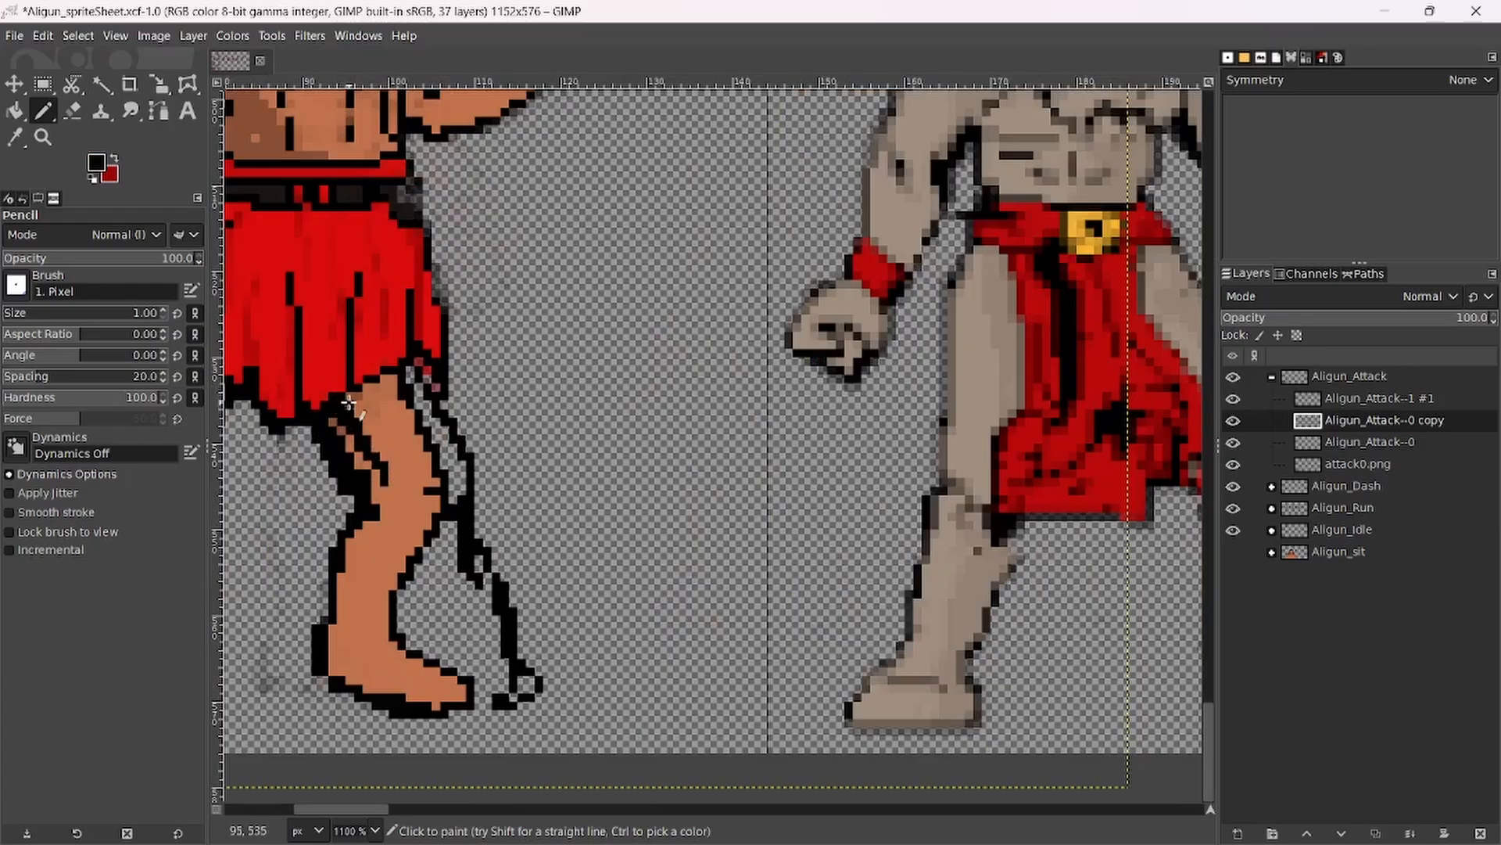
Erase the ragged black and red edge of the loincloth on the raised-arm side, from the belt to the hem.
{"action": "scroll", "coordinate": [349, 401], "scroll_direction": "down", "scroll_amount": 3}
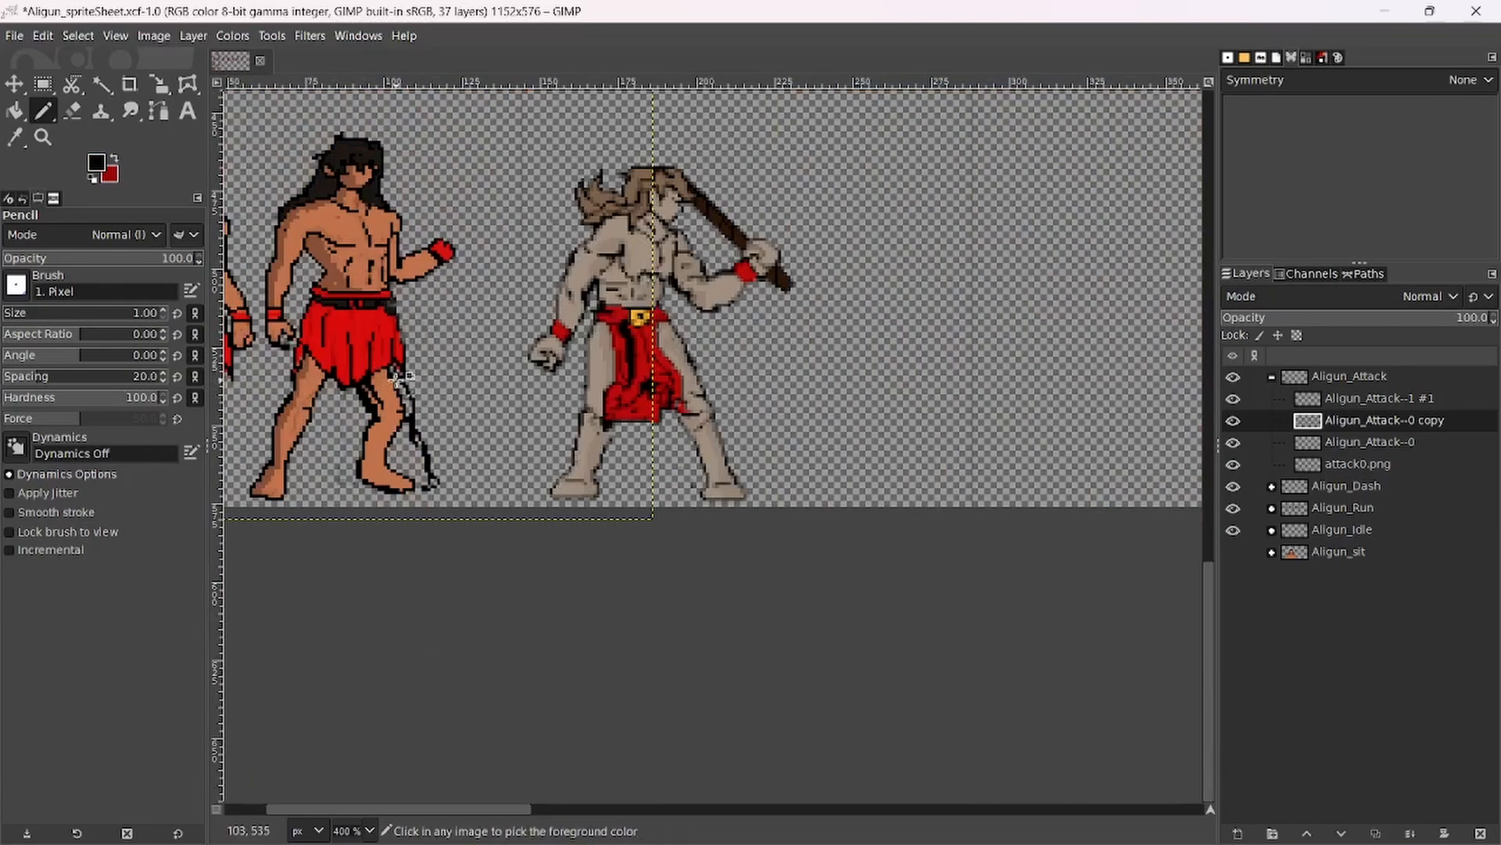
{"action": "scroll", "coordinate": [406, 340], "scroll_direction": "up", "scroll_amount": 1}
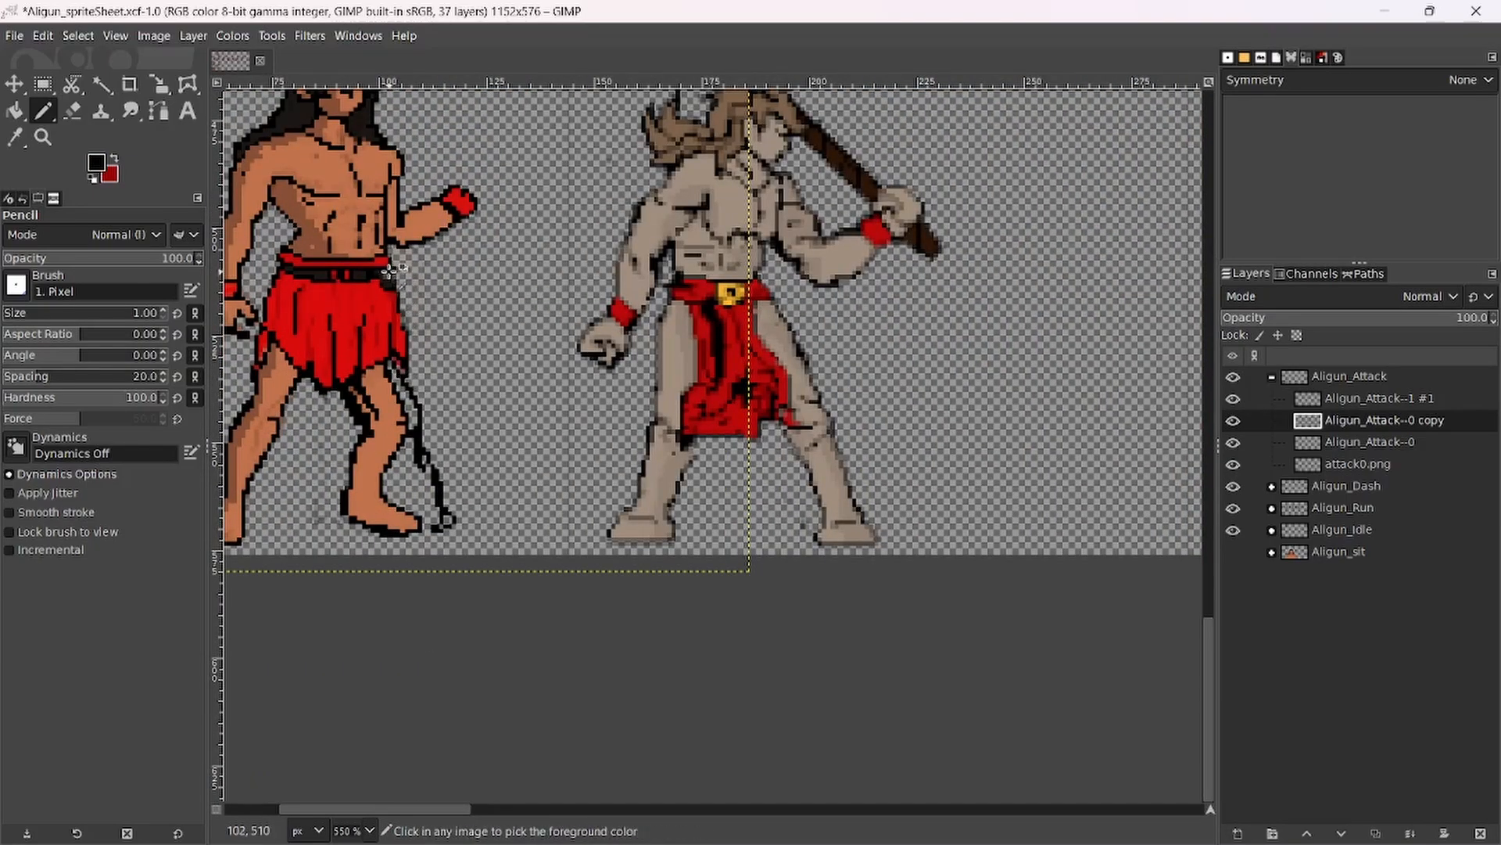
{"action": "scroll", "coordinate": [389, 273], "scroll_direction": "up", "scroll_amount": 2}
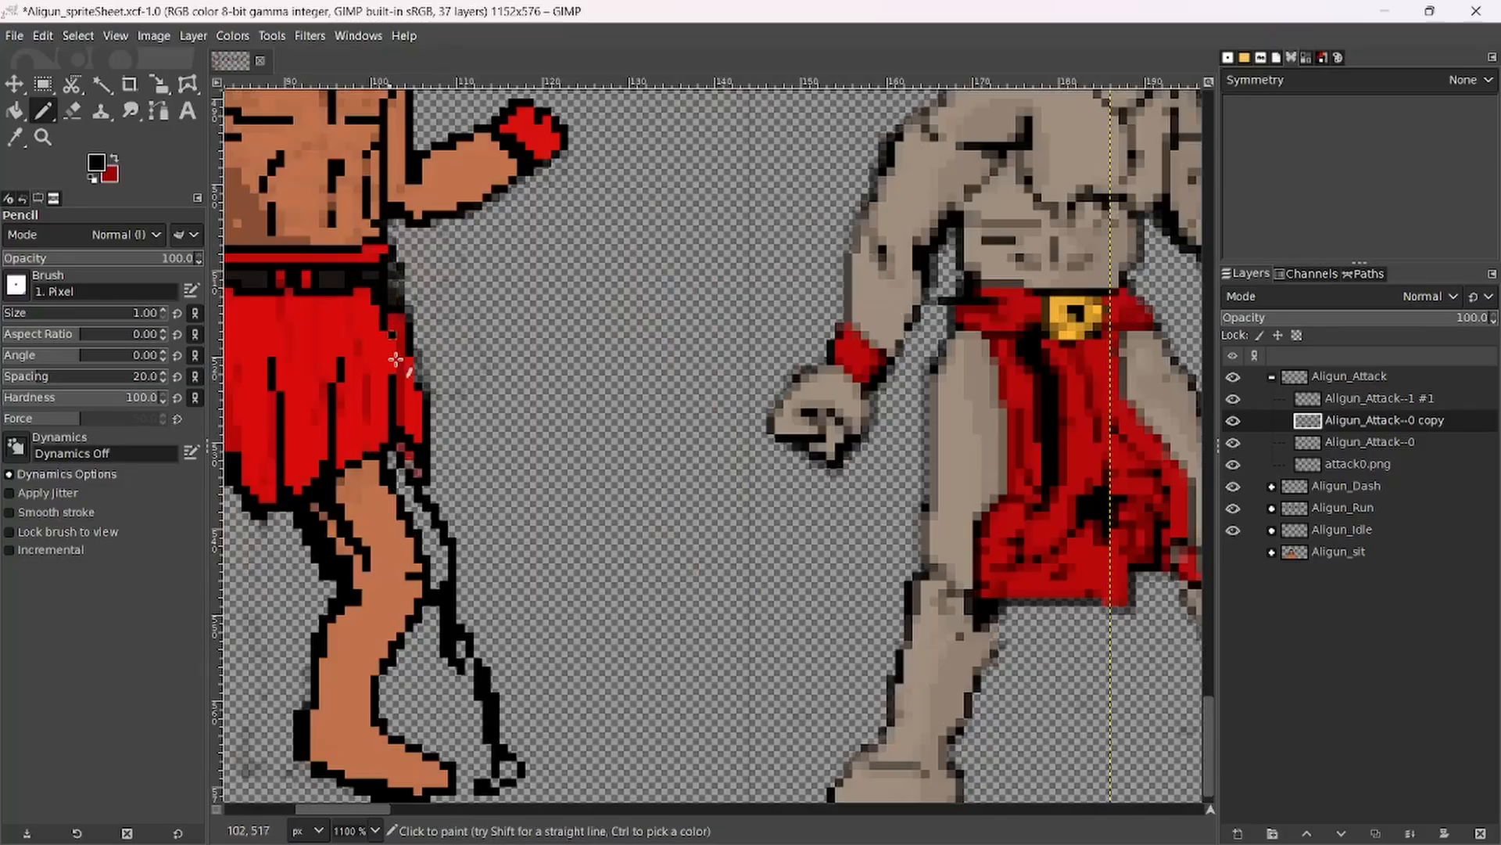
{"action": "key", "text": "shift+e"}
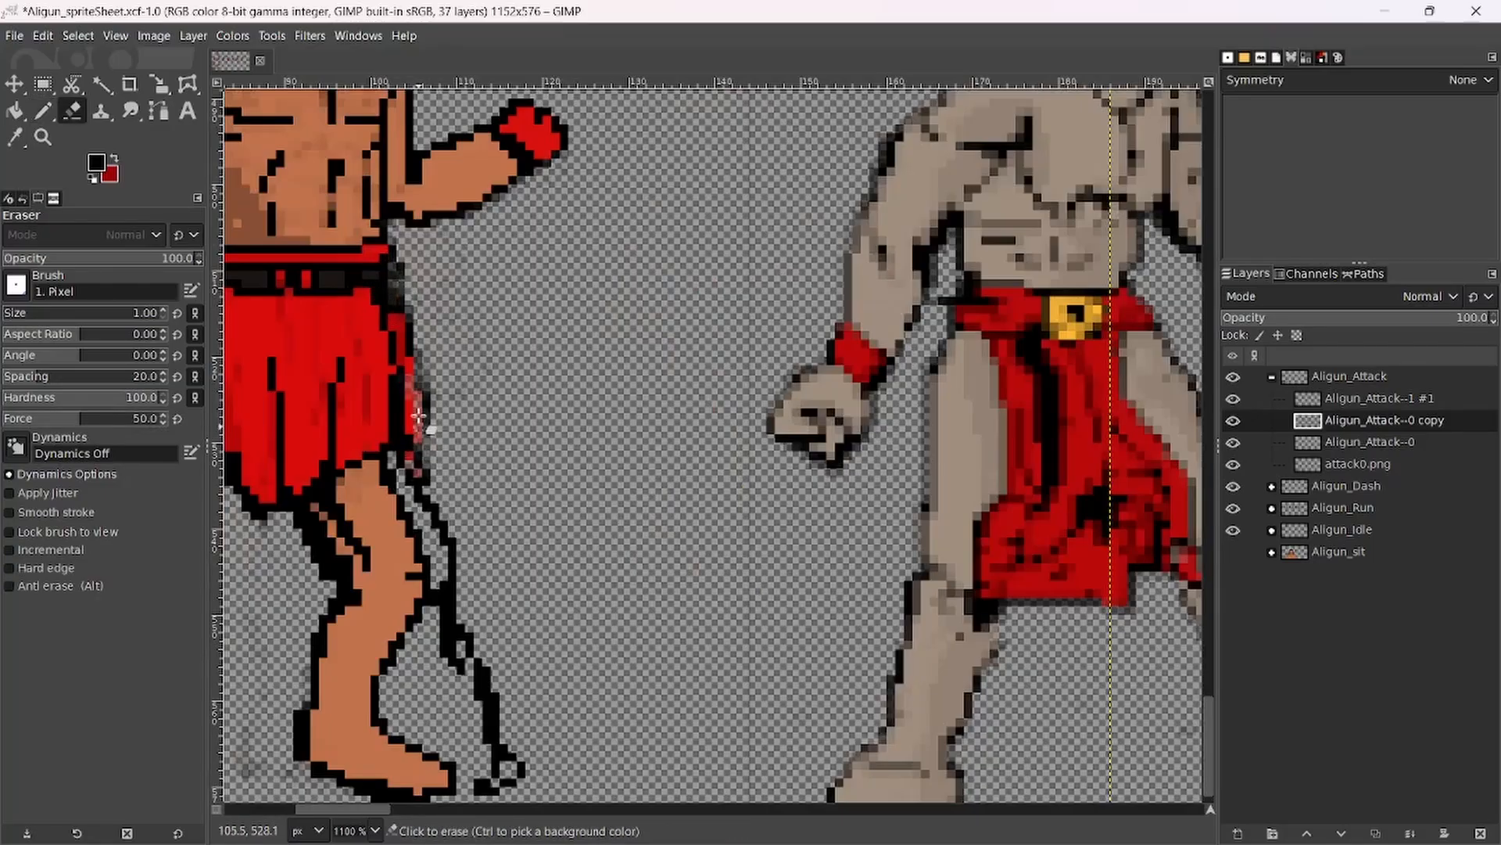
{"action": "mouse_move", "coordinate": [418, 417]}
{"action": "left_mouse_down"}
{"action": "mouse_move", "coordinate": [404, 336]}
{"action": "mouse_move", "coordinate": [387, 321]}
{"action": "mouse_move", "coordinate": [397, 298]}
{"action": "mouse_move", "coordinate": [408, 434]}
{"action": "mouse_move", "coordinate": [426, 371]}
{"action": "left_mouse_up"}
Sketch black knee strokes on the outstretched leg's outline using black sampled from that outline.
{"action": "scroll", "coordinate": [530, 378], "scroll_direction": "down", "scroll_amount": 3}
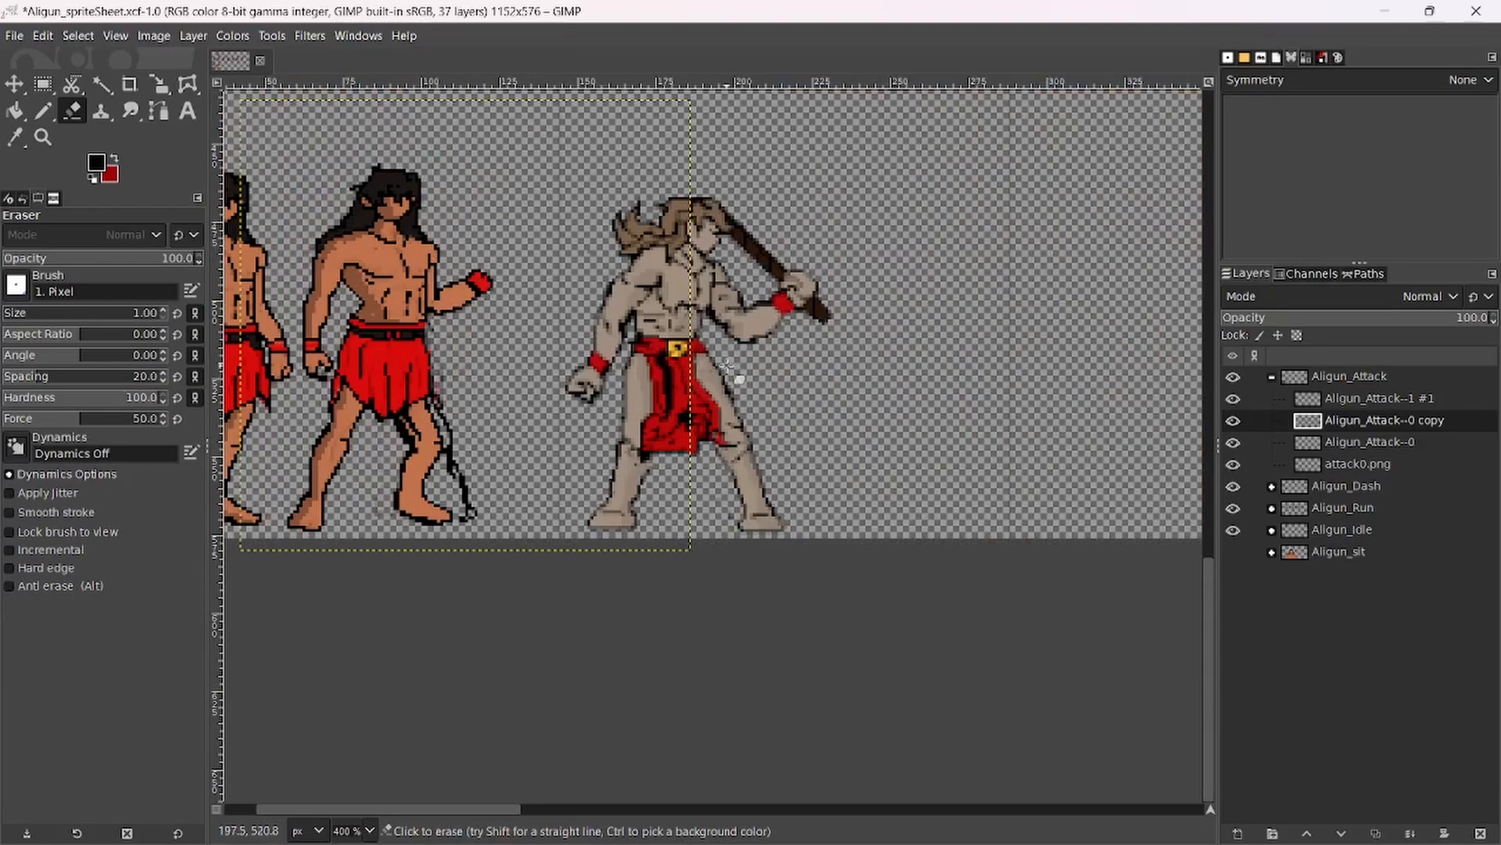
{"action": "scroll", "coordinate": [474, 399], "scroll_direction": "up", "scroll_amount": 2}
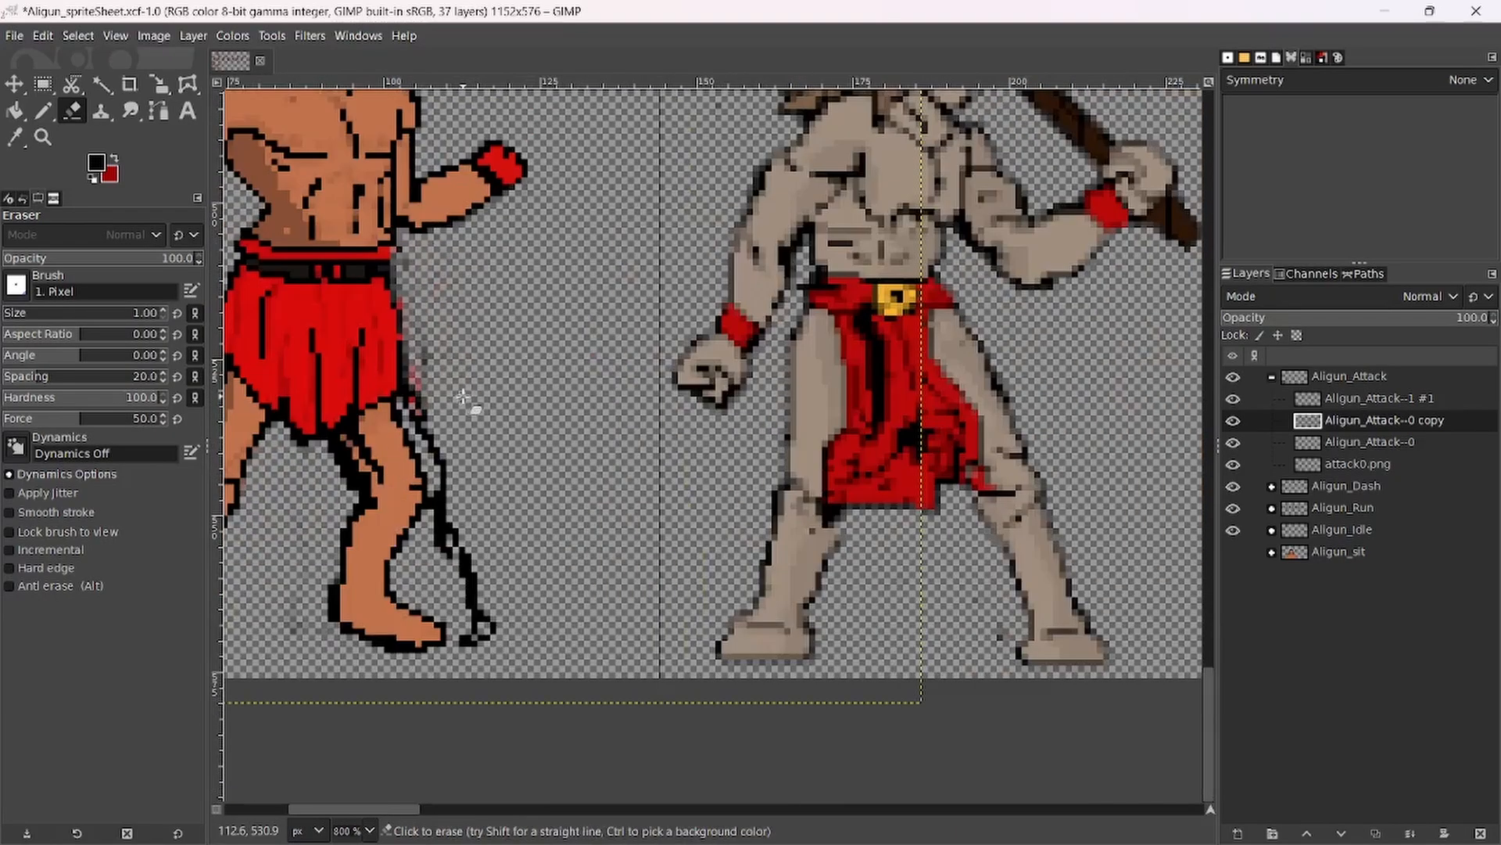
{"action": "left_click", "coordinate": [443, 492], "text": "ctrl"}
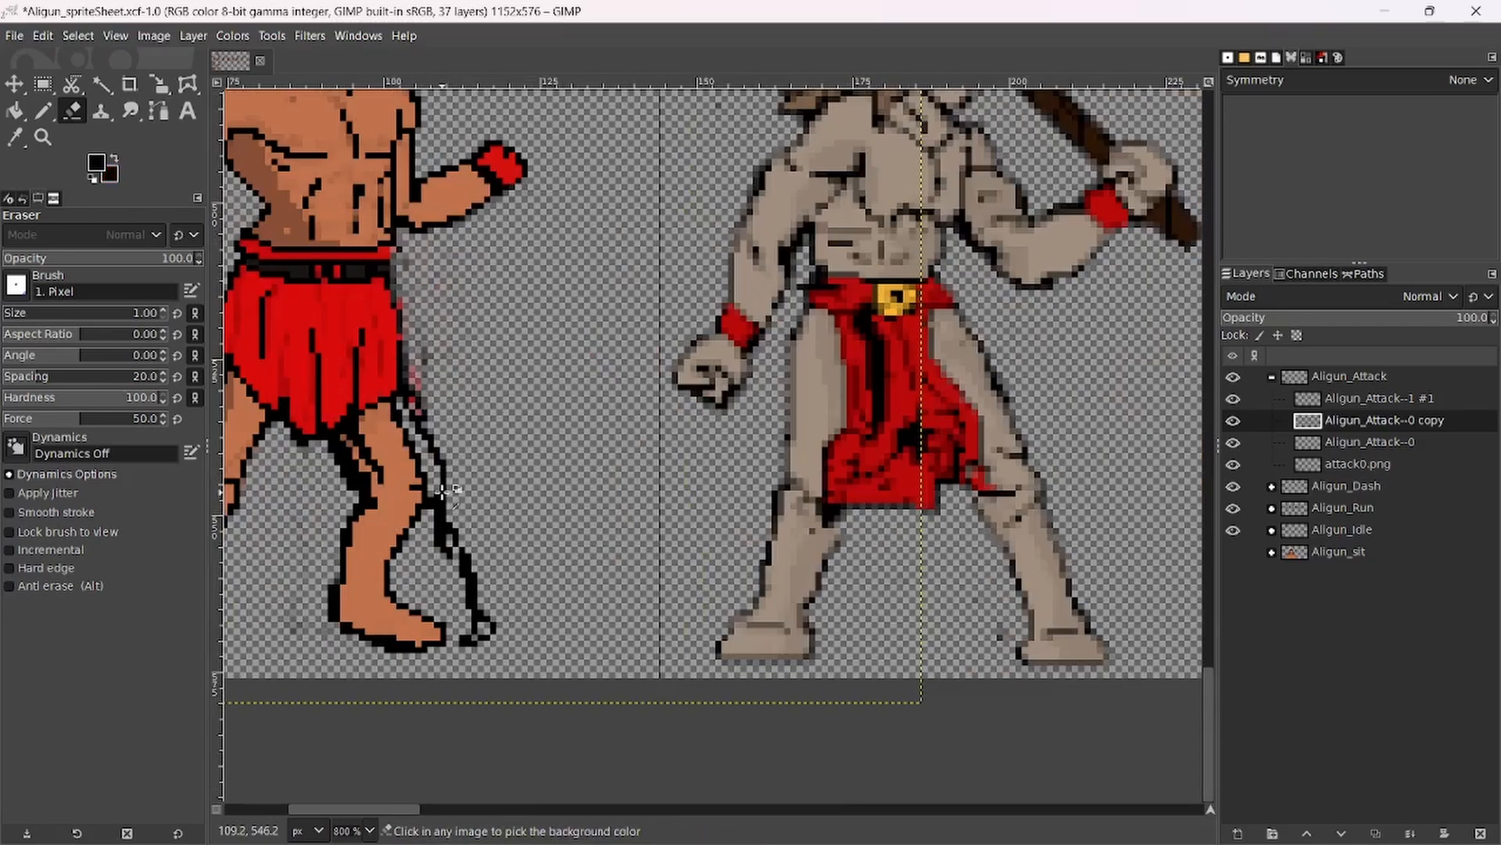
{"action": "left_click", "coordinate": [43, 112]}
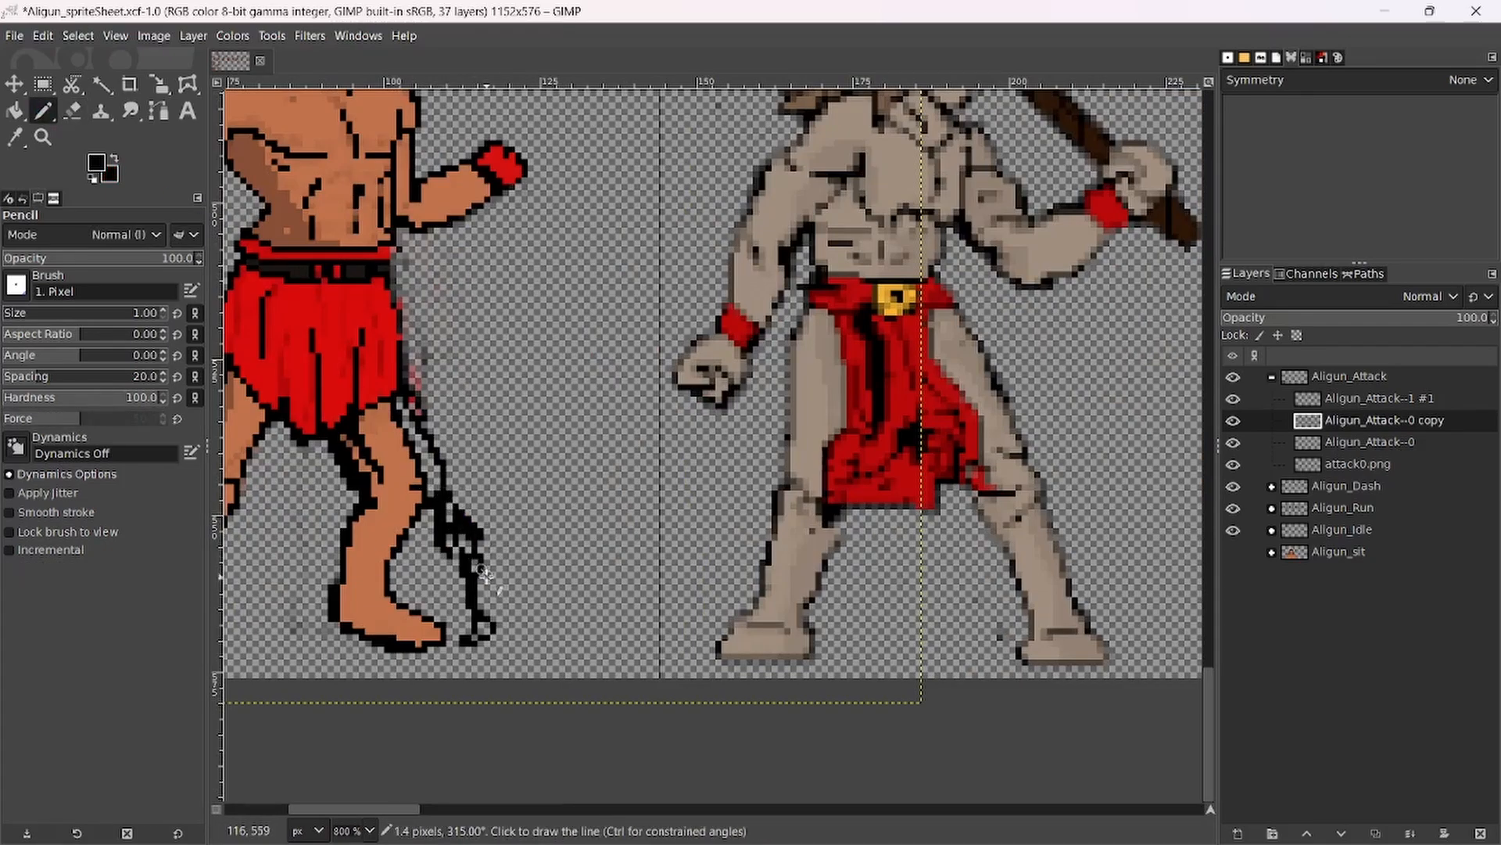
Erase the old right-hand lower leg and foot, along with the sketched outline below the knee, with a 9-pixel eraser.
{"action": "key", "text": "shift+e"}
{"action": "mouse_move", "coordinate": [389, 548]}
{"action": "left_mouse_down"}
{"action": "mouse_move", "coordinate": [356, 522]}
{"action": "mouse_move", "coordinate": [371, 515]}
{"action": "mouse_move", "coordinate": [370, 610]}
{"action": "mouse_move", "coordinate": [394, 641]}
{"action": "mouse_move", "coordinate": [433, 644]}
{"action": "mouse_move", "coordinate": [322, 605]}
{"action": "mouse_move", "coordinate": [399, 599]}
{"action": "mouse_move", "coordinate": [328, 477]}
{"action": "mouse_move", "coordinate": [339, 468]}
{"action": "mouse_move", "coordinate": [383, 541]}
{"action": "mouse_move", "coordinate": [393, 528]}
{"action": "mouse_move", "coordinate": [412, 629]}
{"action": "mouse_move", "coordinate": [475, 624]}
{"action": "mouse_move", "coordinate": [437, 608]}
{"action": "mouse_move", "coordinate": [470, 519]}
{"action": "left_mouse_up"}
{"action": "key", "text": "bracketright"}
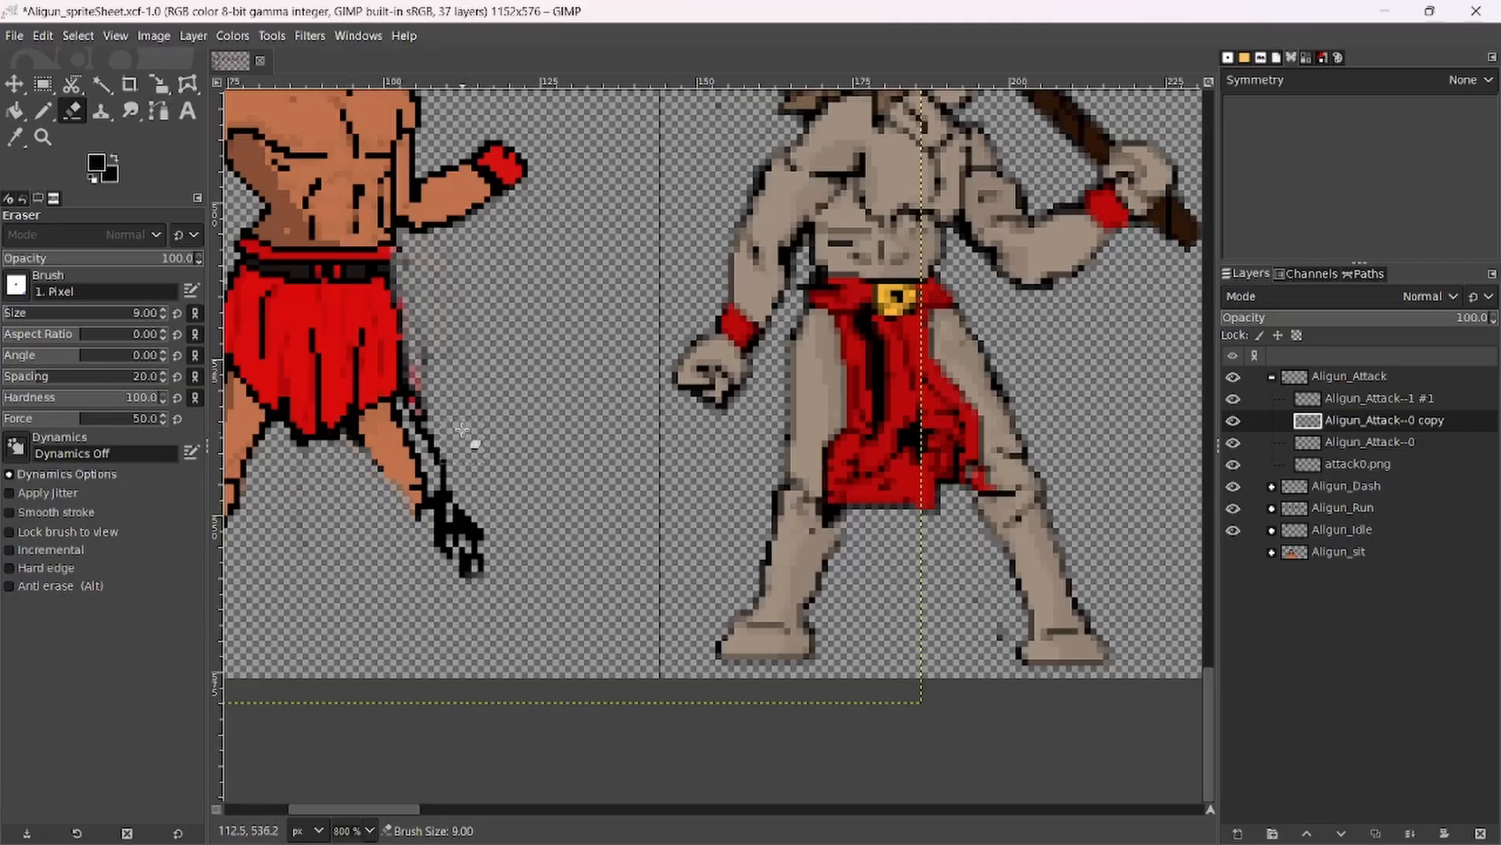
{"action": "scroll", "coordinate": [469, 435], "scroll_direction": "down", "scroll_amount": 2, "text": "ctrl"}
{"action": "scroll", "coordinate": [529, 457], "scroll_direction": "up", "scroll_amount": 1, "text": "ctrl"}
{"action": "scroll", "coordinate": [530, 453], "scroll_direction": "up", "scroll_amount": 3}
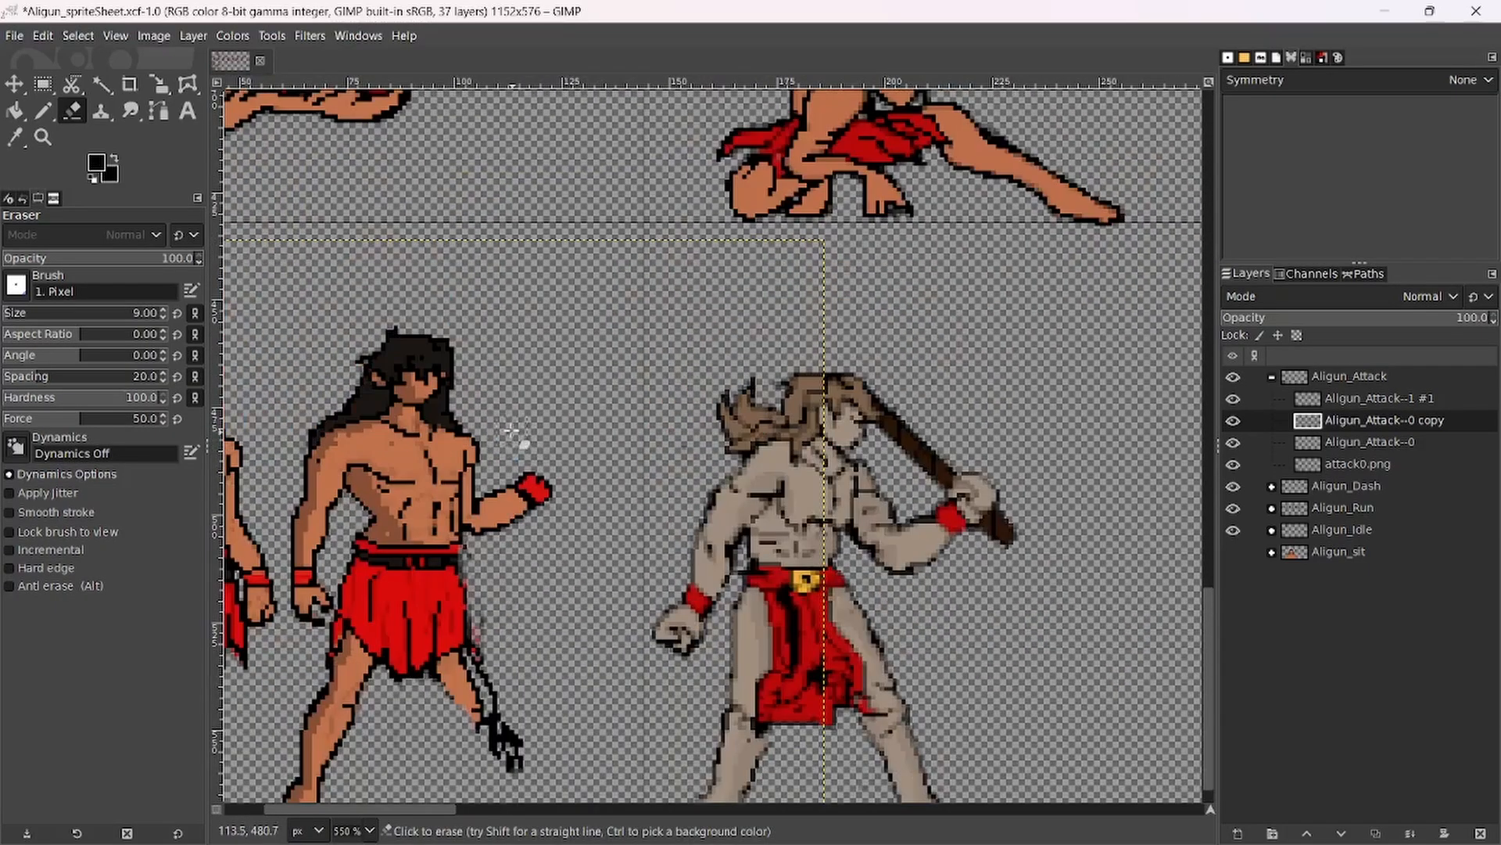
Outline the underside of the remaining right-hand thigh in black with a 1-pixel pencil, from the loincloth's hem to the knee.
{"action": "left_click", "coordinate": [43, 111]}
{"action": "scroll", "coordinate": [392, 481], "scroll_direction": "up", "scroll_amount": 1, "text": "ctrl"}
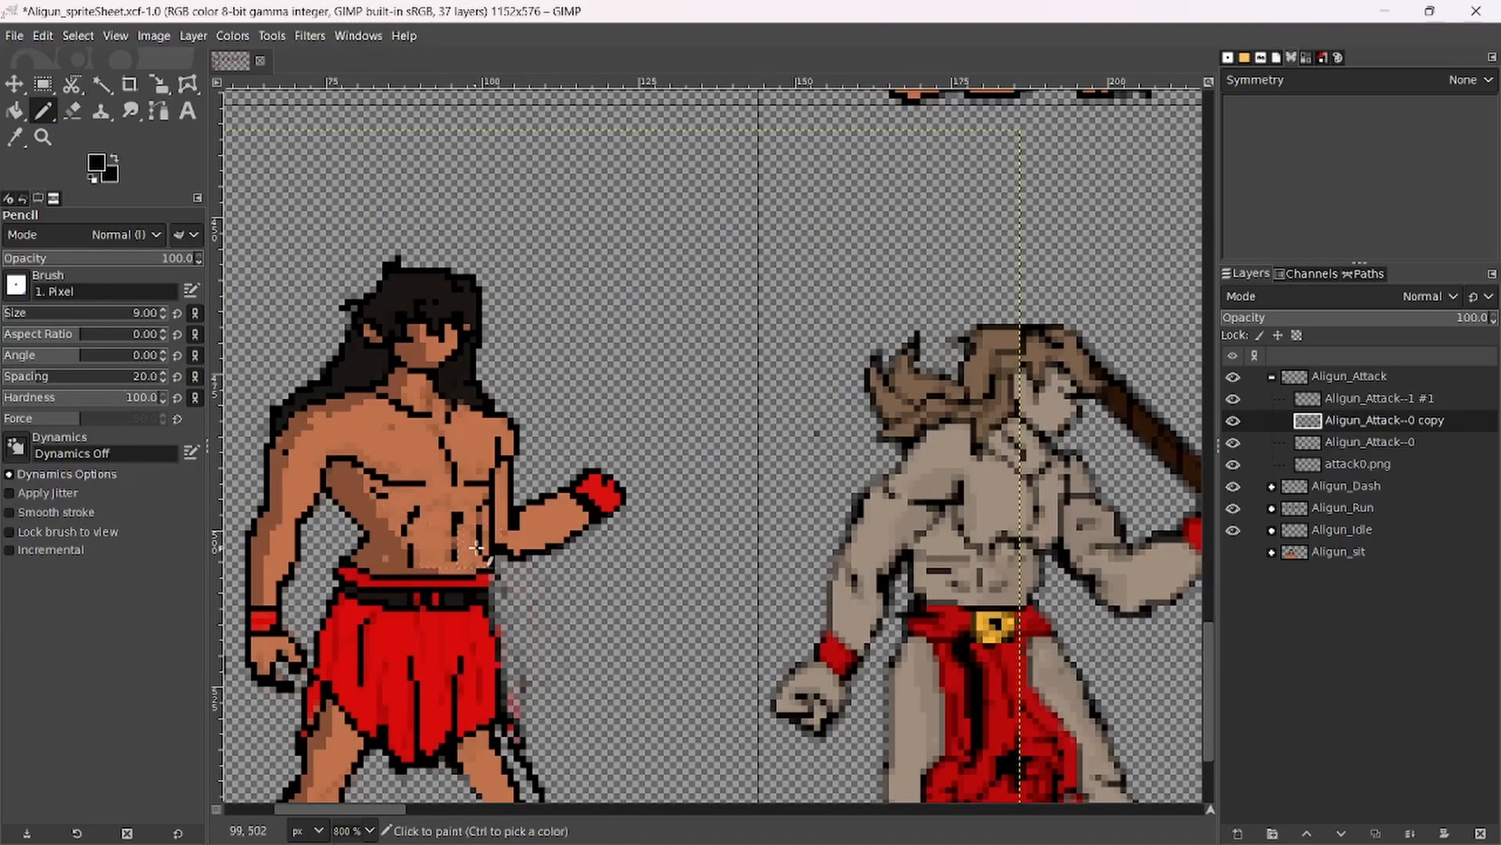
{"action": "key", "text": "bracketleft"}
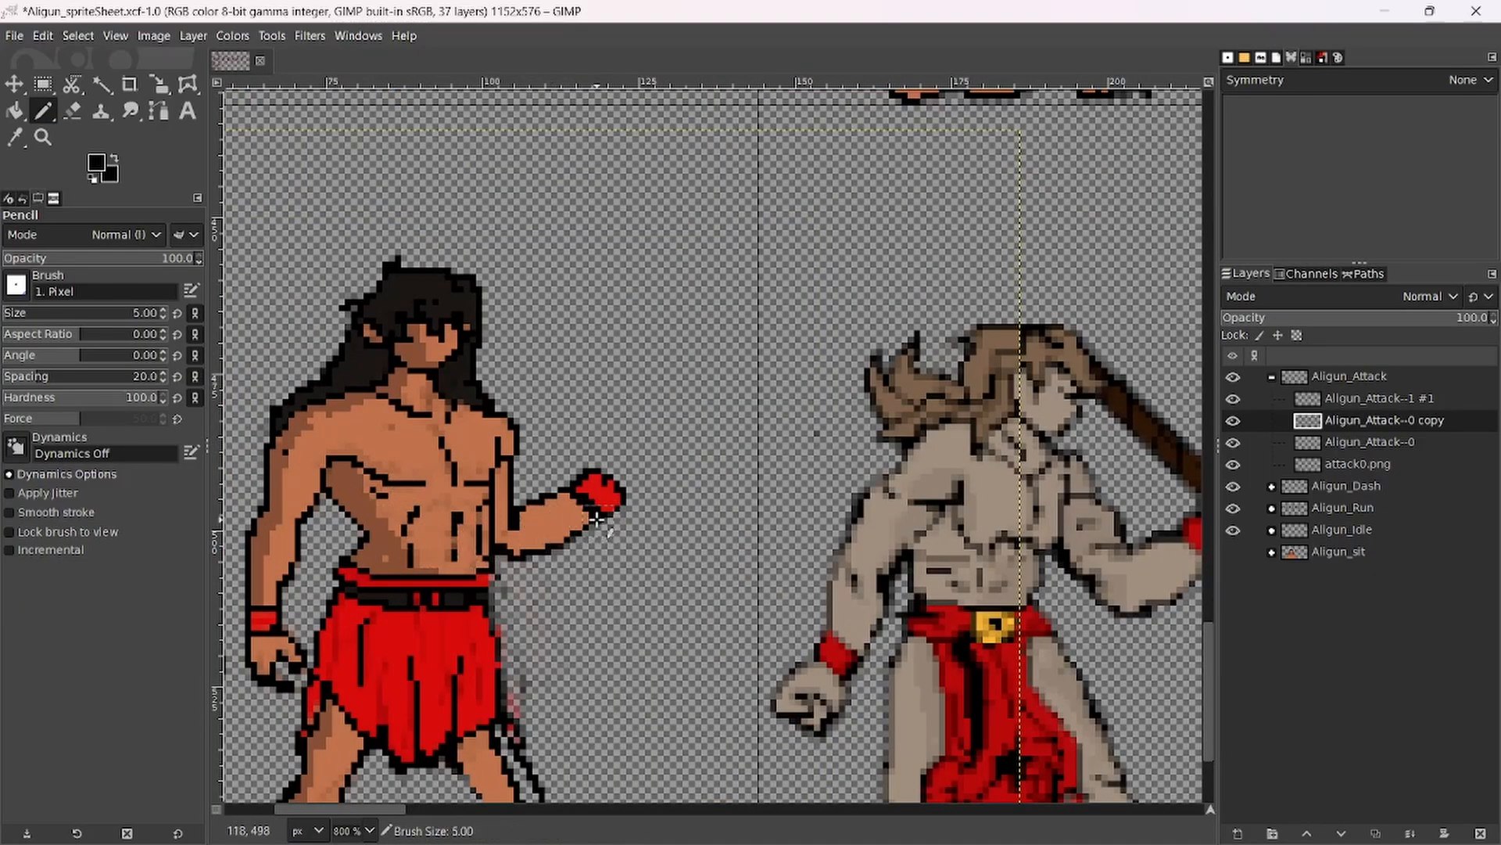
{"action": "scroll", "coordinate": [442, 505], "scroll_direction": "down", "scroll_amount": 1, "text": "ctrl"}
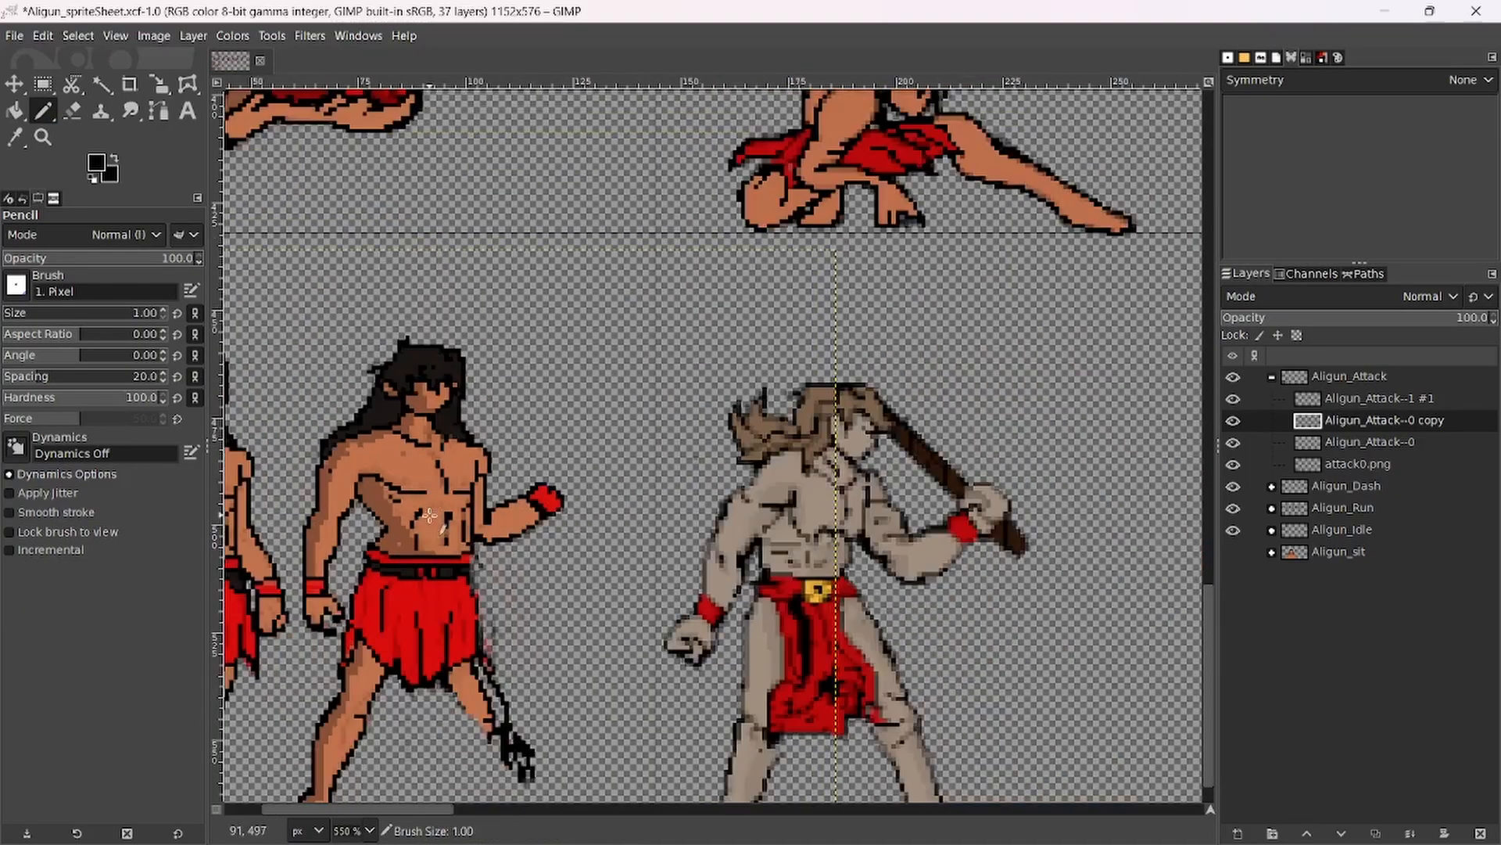
{"action": "scroll", "coordinate": [547, 524], "scroll_direction": "up", "scroll_amount": 2, "text": "ctrl"}
{"action": "scroll", "coordinate": [664, 542], "scroll_direction": "down", "scroll_amount": 3, "text": "ctrl"}
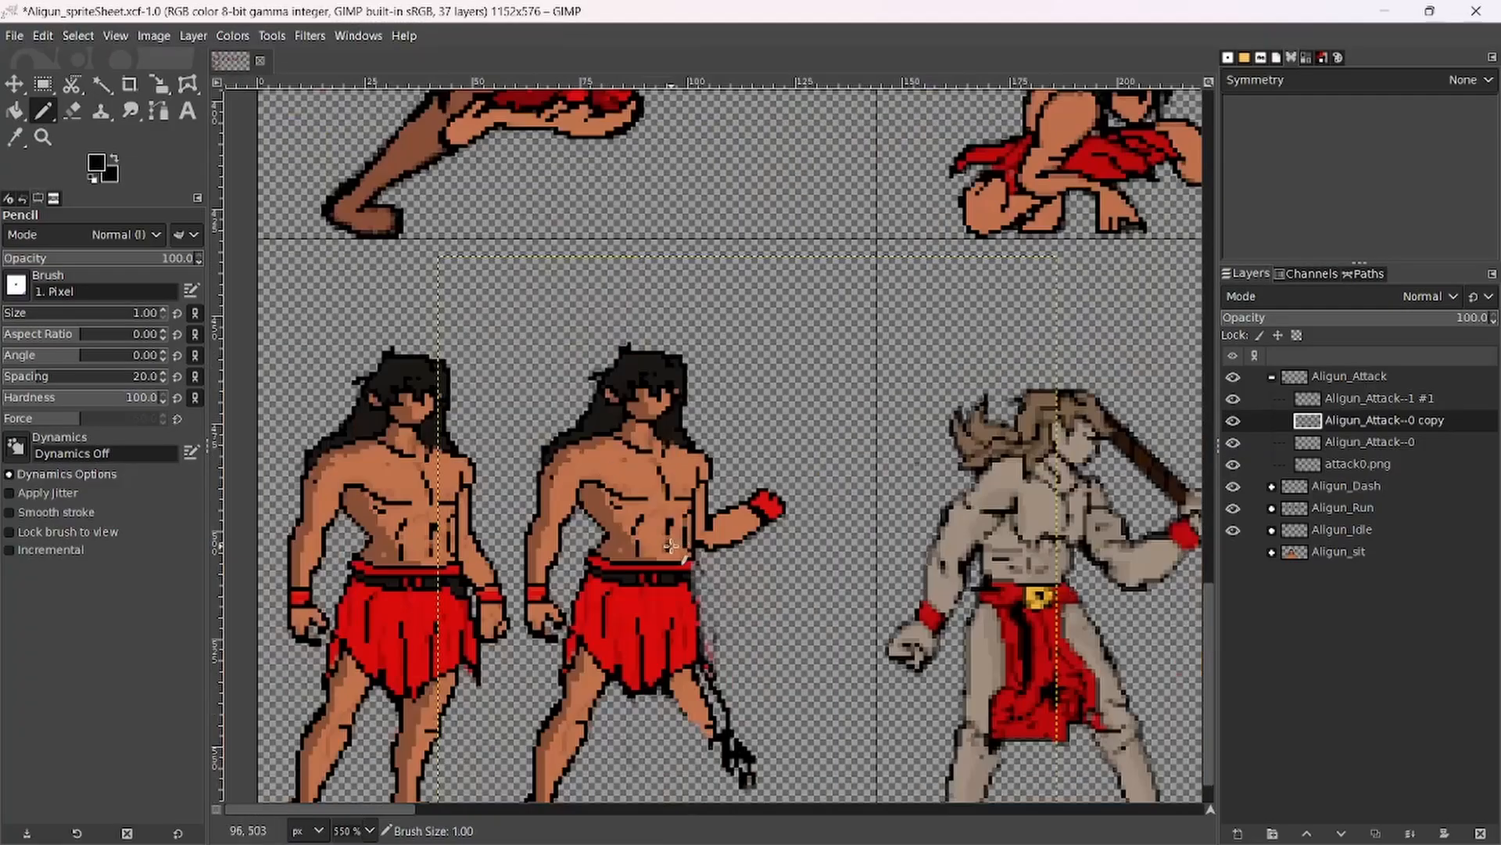
{"action": "scroll", "coordinate": [626, 494], "scroll_direction": "up", "scroll_amount": 3, "text": "ctrl"}
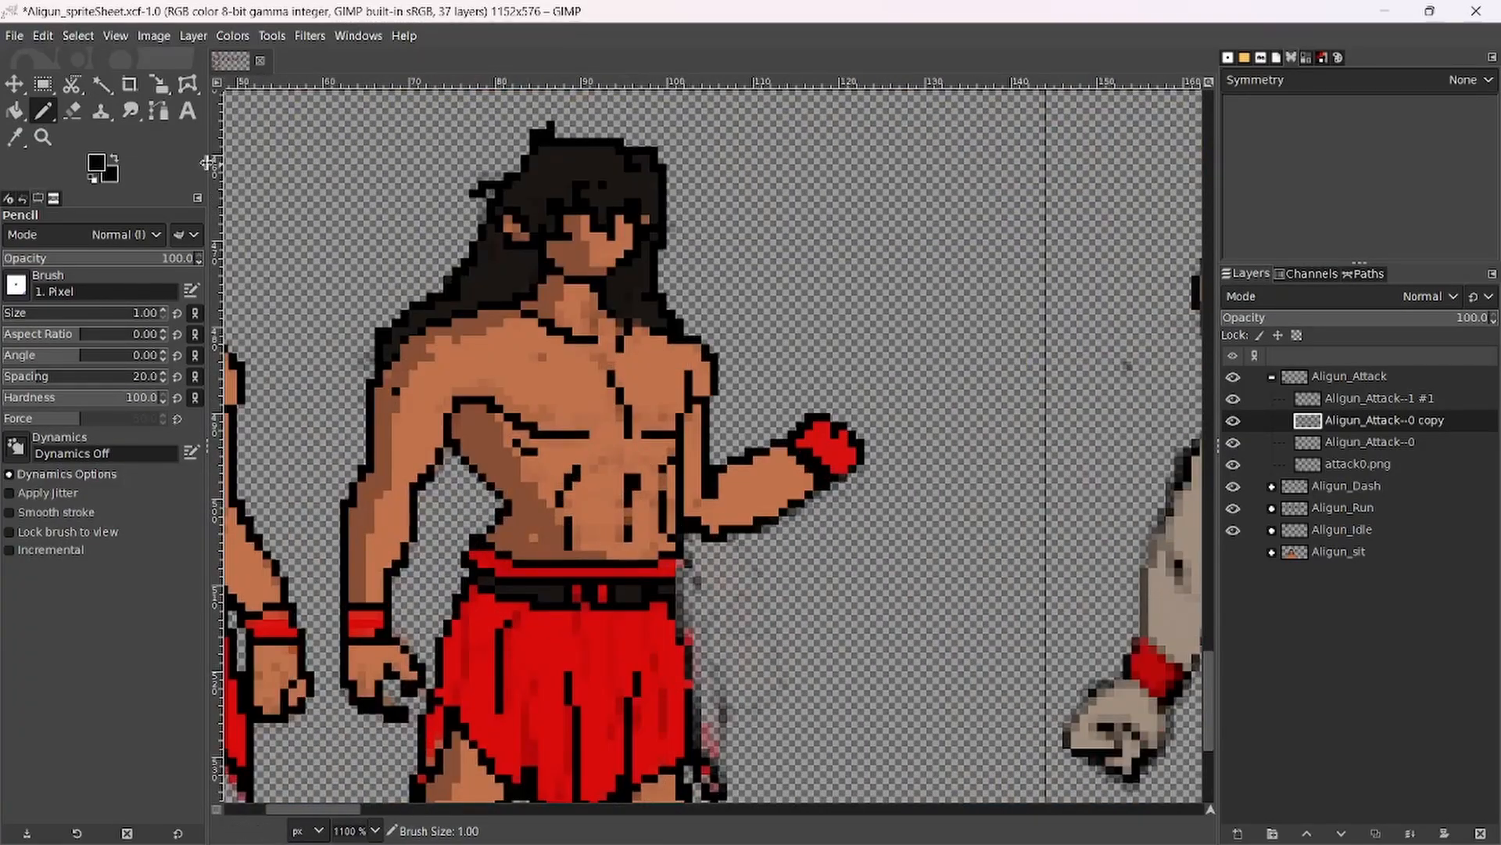
{"action": "scroll", "coordinate": [942, 598], "scroll_direction": "down", "scroll_amount": 2, "text": "ctrl"}
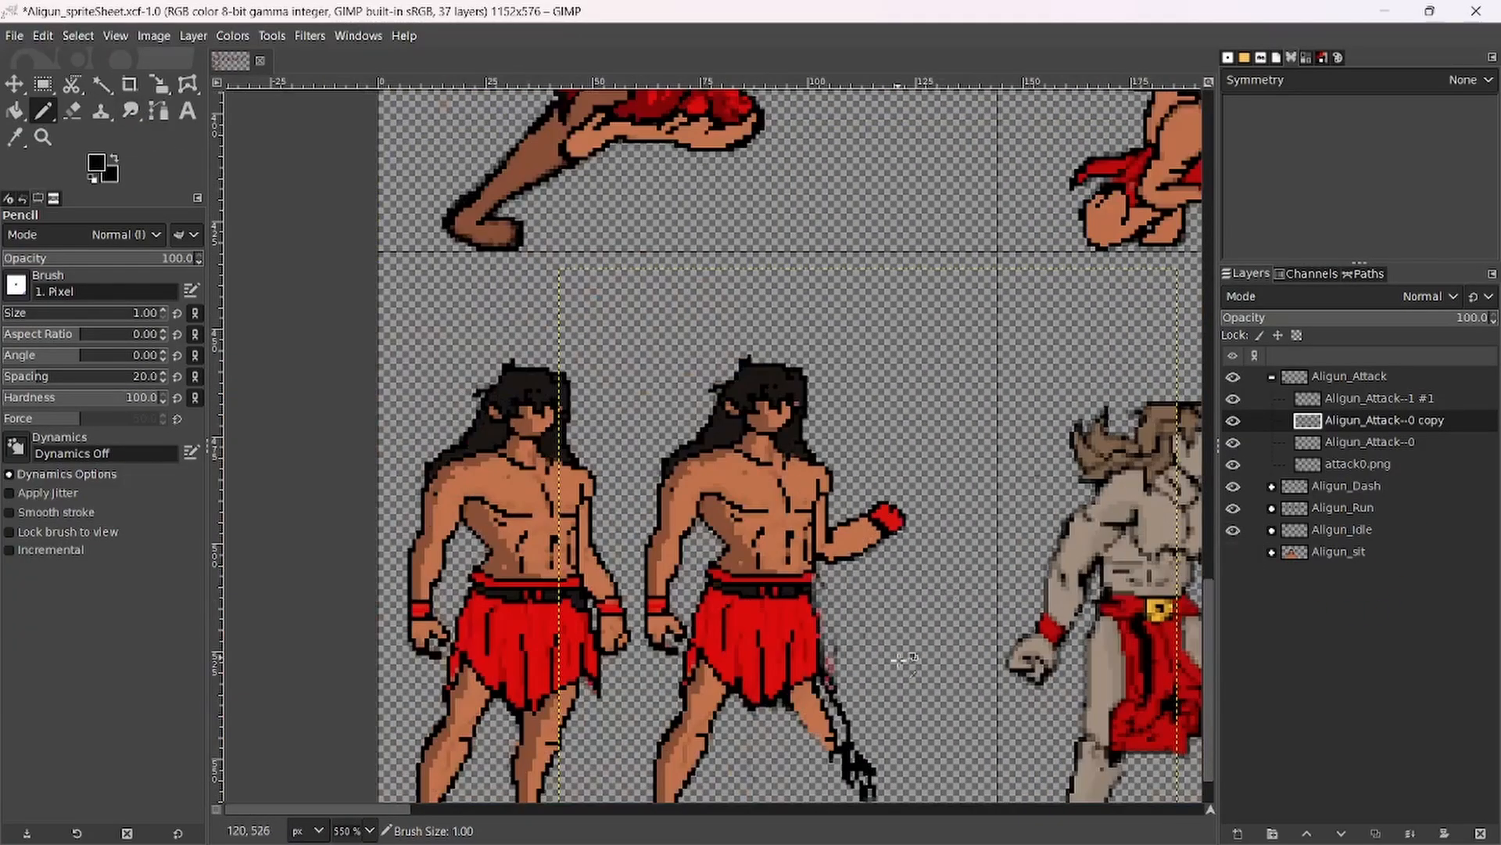
{"action": "scroll", "coordinate": [903, 660], "scroll_direction": "up", "scroll_amount": 2, "text": "ctrl"}
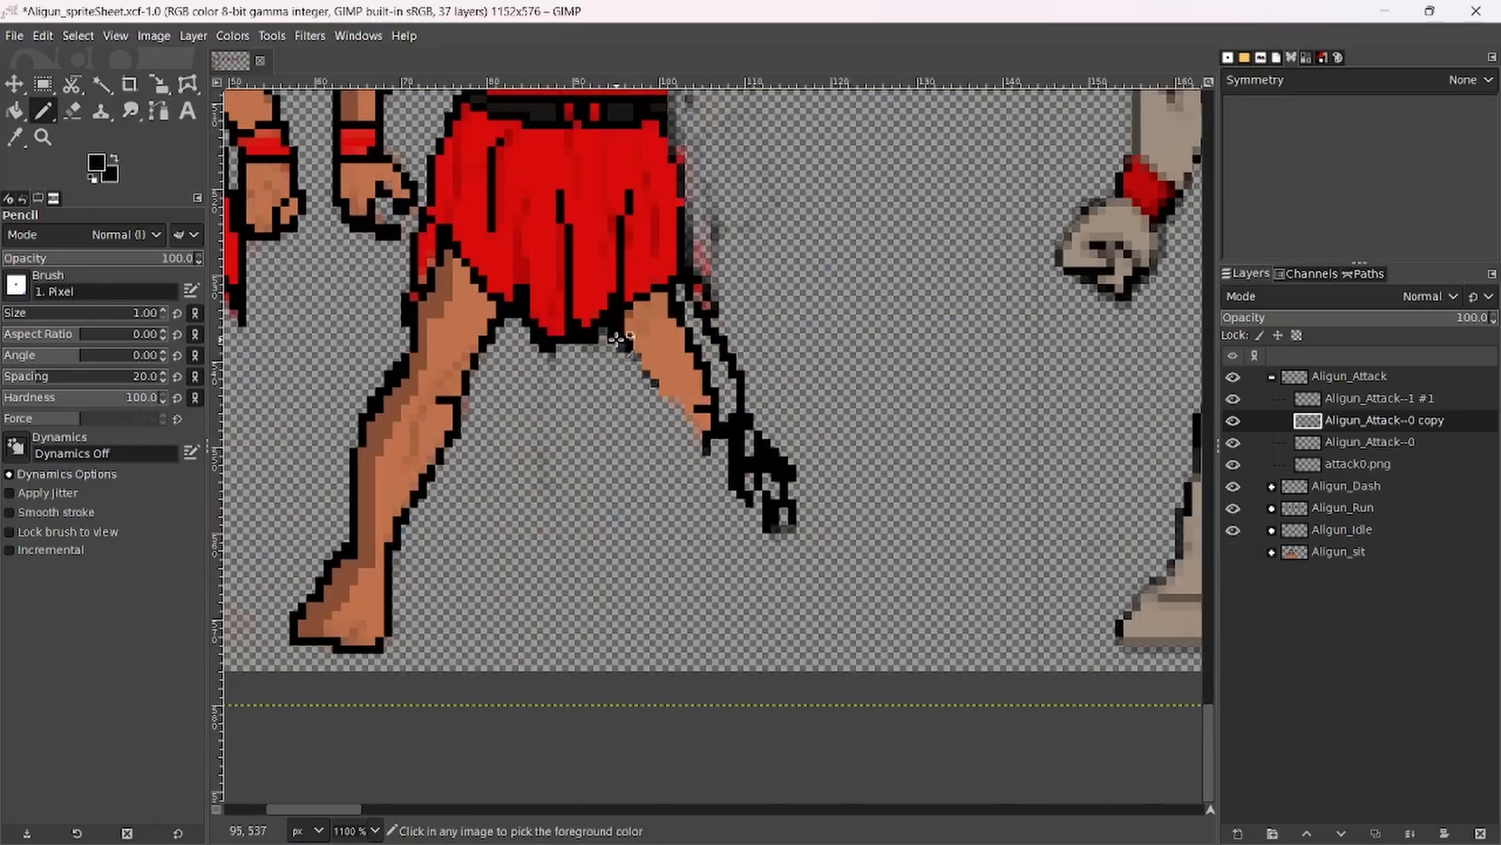
{"action": "left_click_drag", "start_coordinate": [618, 338], "coordinate": [653, 387]}
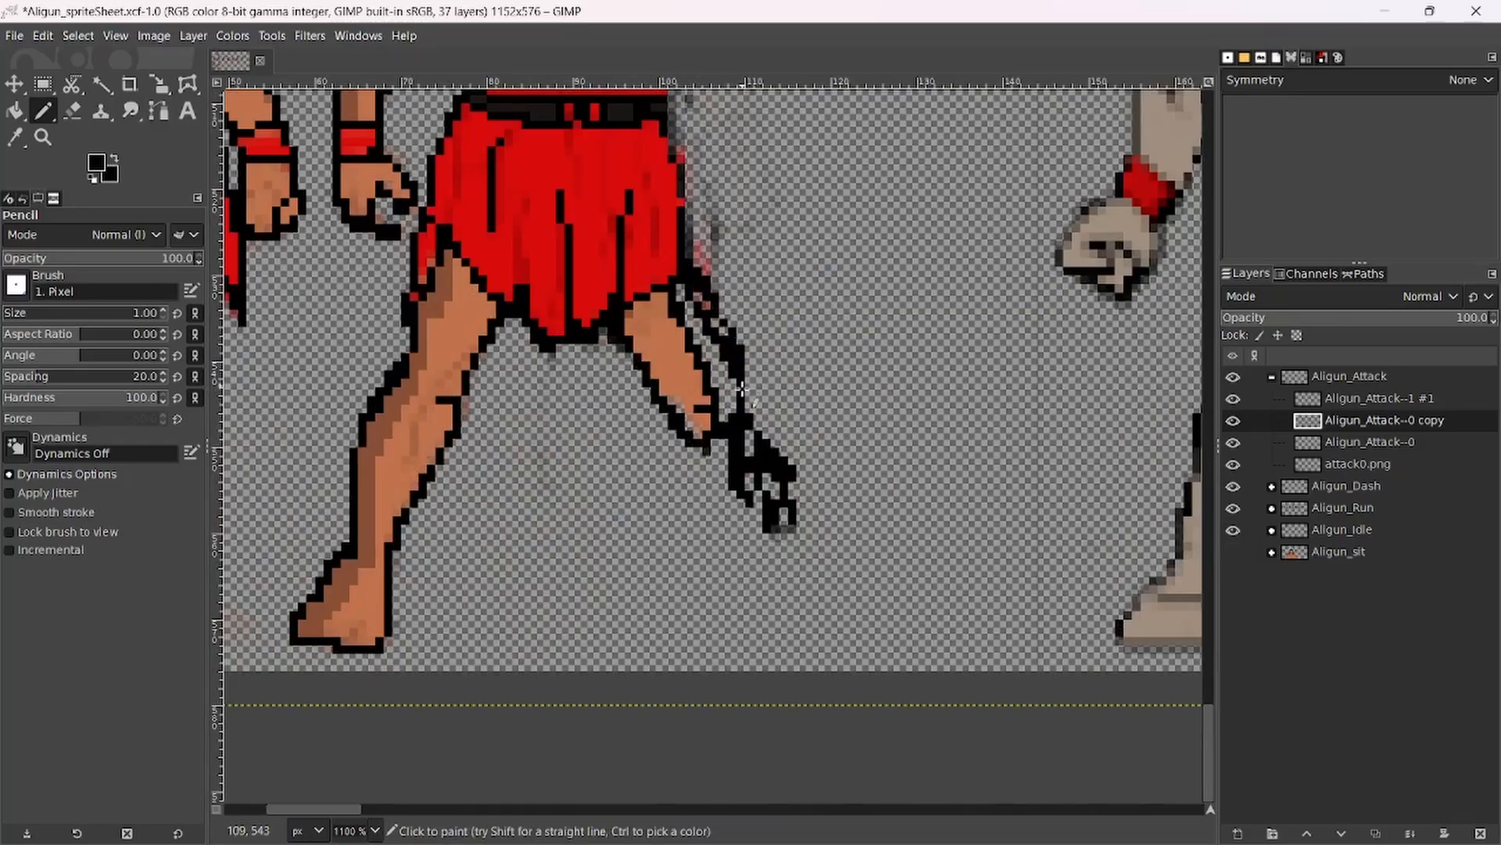
Reinforce the black outer outline of the outstretched leg from the thigh down around the knee.
{"action": "mouse_move", "coordinate": [740, 388]}
{"action": "left_mouse_down"}
{"action": "mouse_move", "coordinate": [783, 448]}
{"action": "mouse_move", "coordinate": [800, 533]}
{"action": "left_mouse_up"}
{"action": "scroll", "coordinate": [800, 533], "scroll_direction": "down", "scroll_amount": 2, "text": "ctrl"}
{"action": "scroll", "coordinate": [769, 516], "scroll_direction": "down", "scroll_amount": 1, "text": "ctrl"}
{"action": "scroll", "coordinate": [641, 520], "scroll_direction": "up", "scroll_amount": 3, "text": "ctrl"}
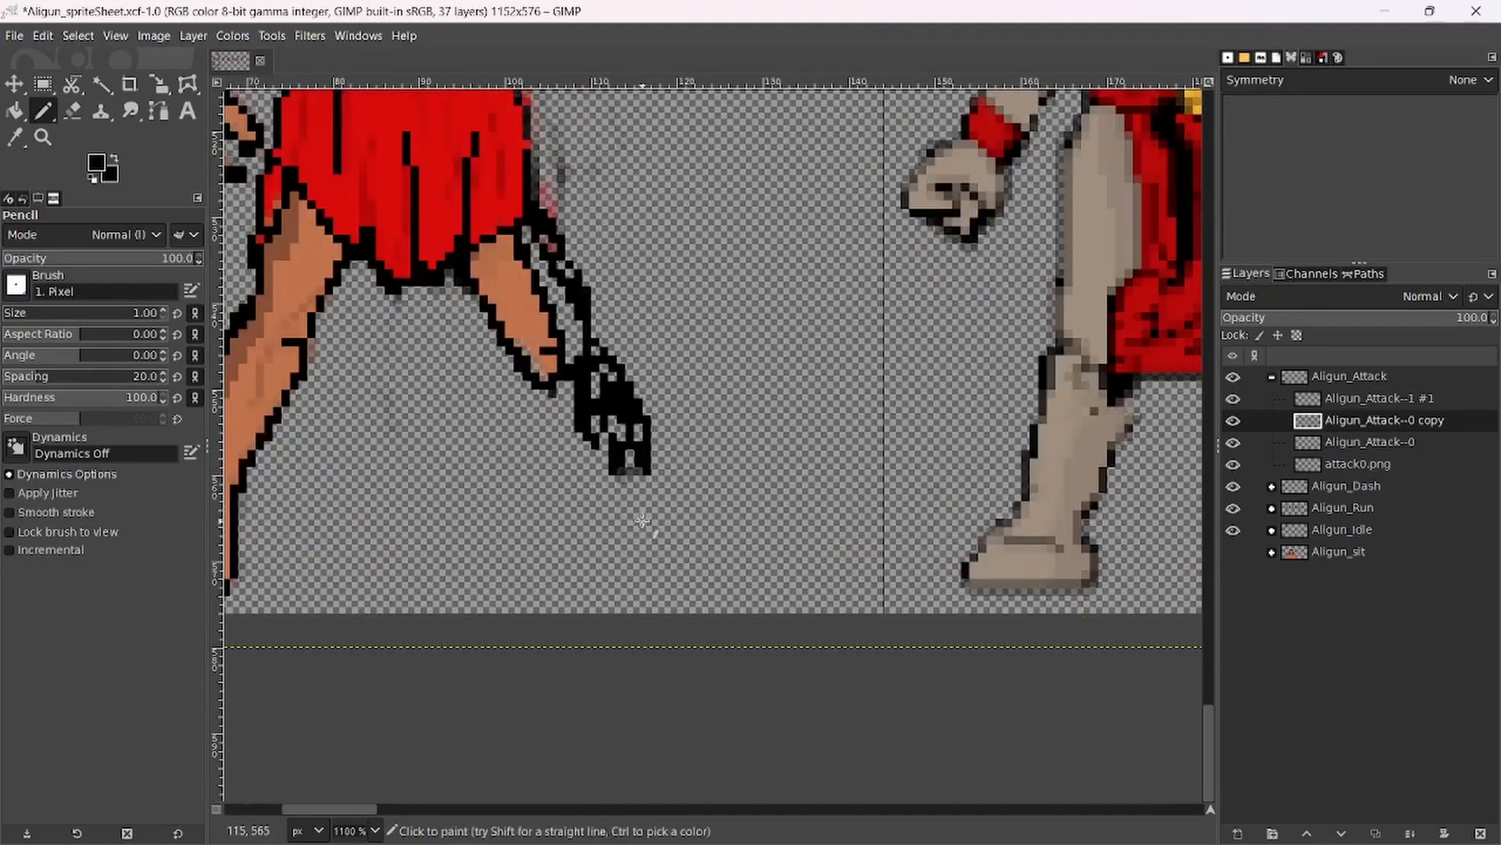
{"action": "left_click_drag", "start_coordinate": [646, 429], "coordinate": [678, 518]}
Draw black outlines for a new shin, calf and forward-pointing foot, joining the calf to the back of the thigh.
{"action": "scroll", "coordinate": [678, 513], "scroll_direction": "down", "scroll_amount": 3, "text": "ctrl"}
{"action": "scroll", "coordinate": [810, 532], "scroll_direction": "up", "scroll_amount": 1}
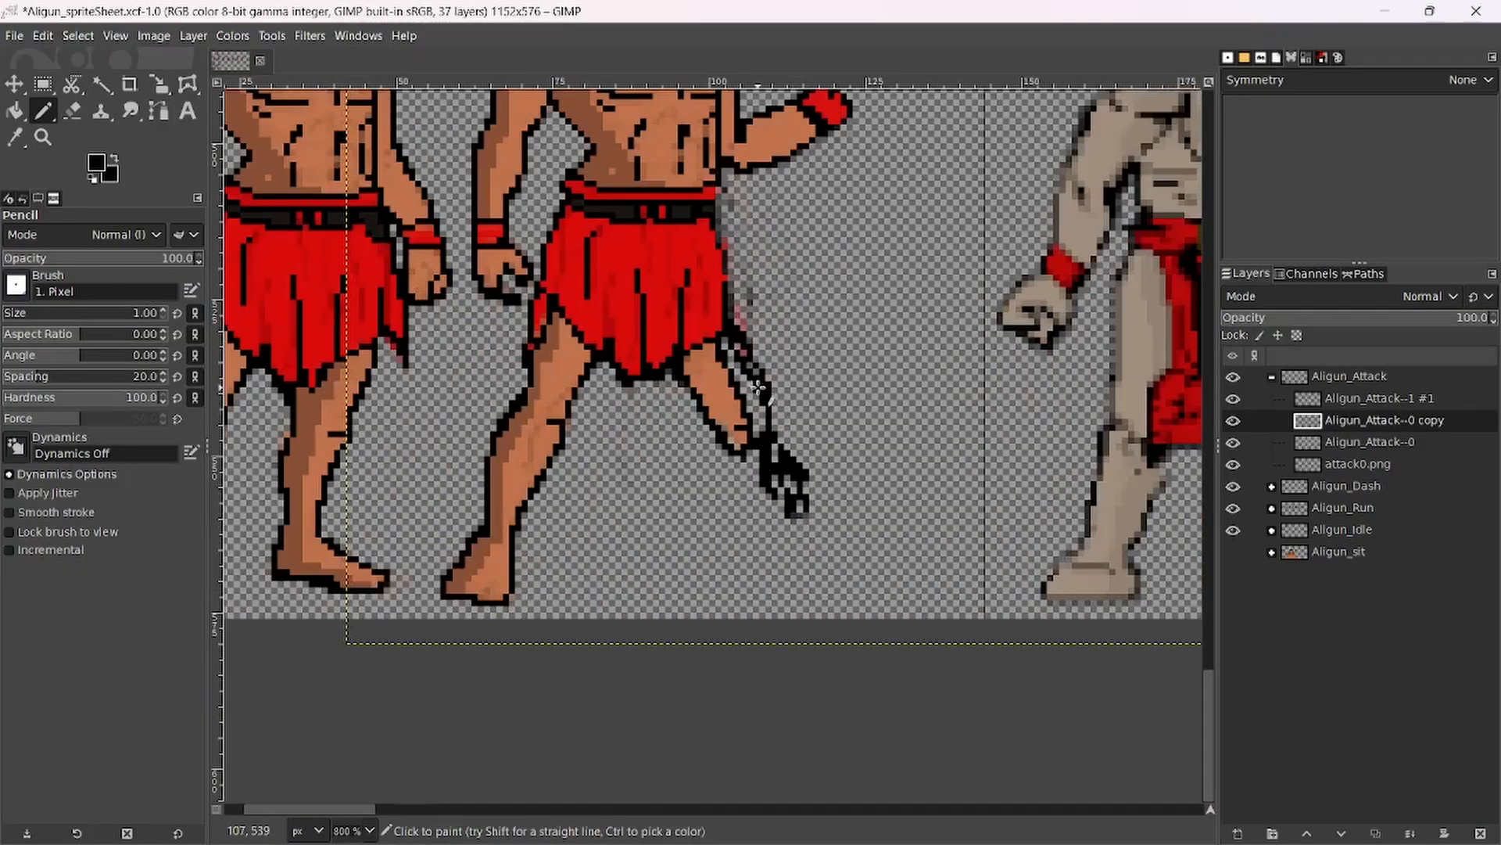
{"action": "mouse_move", "coordinate": [755, 373]}
{"action": "left_mouse_down"}
{"action": "mouse_move", "coordinate": [798, 438]}
{"action": "mouse_move", "coordinate": [760, 548]}
{"action": "mouse_move", "coordinate": [783, 496]}
{"action": "mouse_move", "coordinate": [769, 563]}
{"action": "mouse_move", "coordinate": [772, 522]}
{"action": "mouse_move", "coordinate": [818, 587]}
{"action": "mouse_move", "coordinate": [799, 555]}
{"action": "mouse_move", "coordinate": [839, 568]}
{"action": "mouse_move", "coordinate": [837, 587]}
{"action": "mouse_move", "coordinate": [728, 582]}
{"action": "left_mouse_up"}
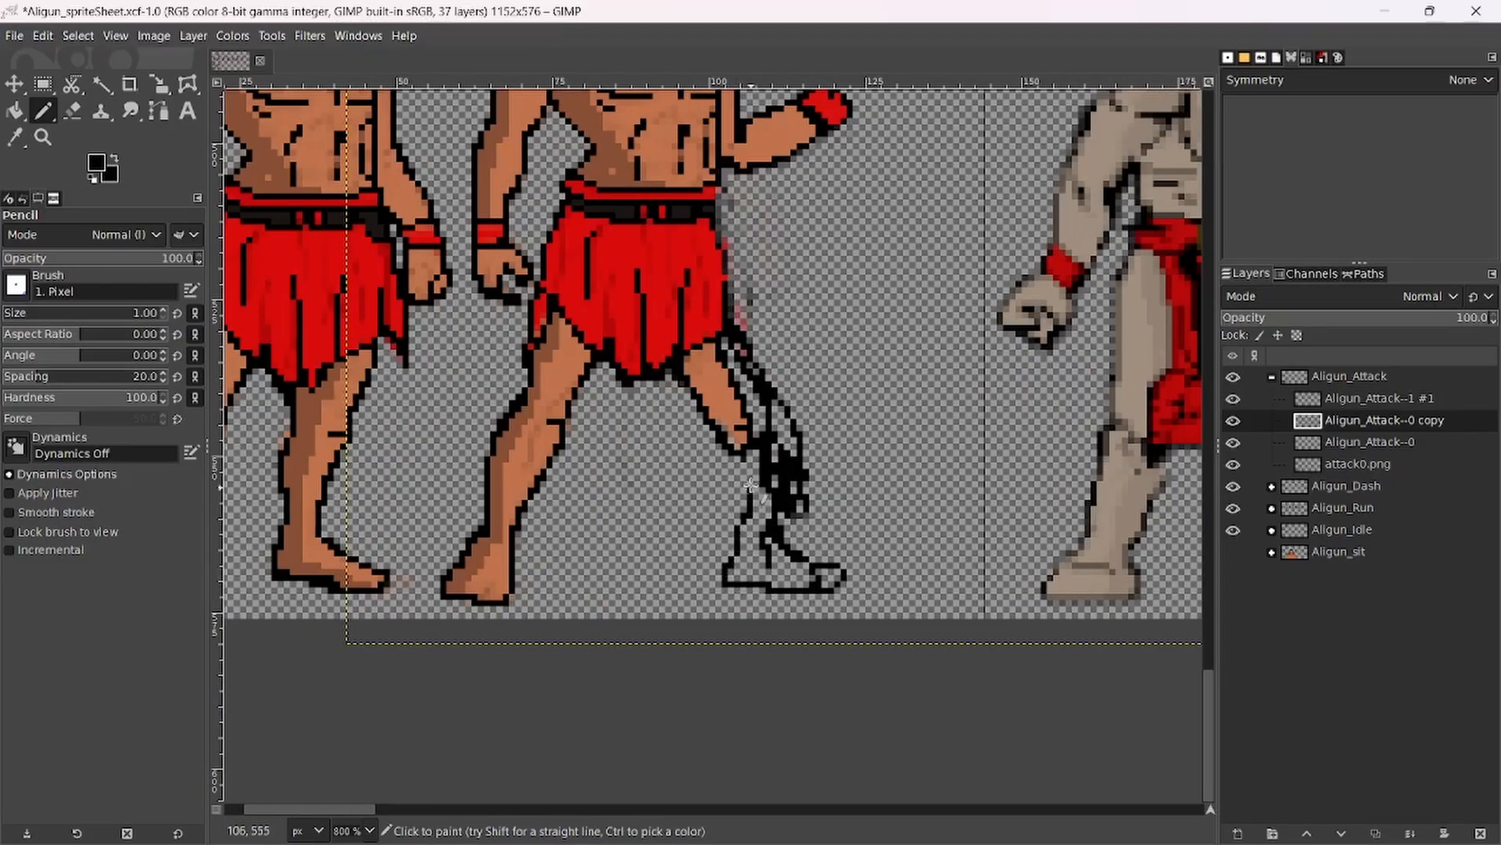
{"action": "mouse_move", "coordinate": [751, 484]}
{"action": "left_mouse_down"}
{"action": "mouse_move", "coordinate": [752, 452]}
{"action": "mouse_move", "coordinate": [746, 512]}
{"action": "mouse_move", "coordinate": [756, 429]}
{"action": "mouse_move", "coordinate": [748, 458]}
{"action": "mouse_move", "coordinate": [744, 423]}
{"action": "mouse_move", "coordinate": [683, 360]}
{"action": "mouse_move", "coordinate": [743, 430]}
{"action": "mouse_move", "coordinate": [682, 363]}
{"action": "mouse_move", "coordinate": [725, 460]}
{"action": "mouse_move", "coordinate": [725, 423]}
{"action": "mouse_move", "coordinate": [674, 393]}
{"action": "mouse_move", "coordinate": [720, 428]}
{"action": "left_mouse_up"}
Erase excess outline beneath the thigh and redraw its outer edge in black from the loincloth down to the knee.
{"action": "key", "text": "shift+e"}
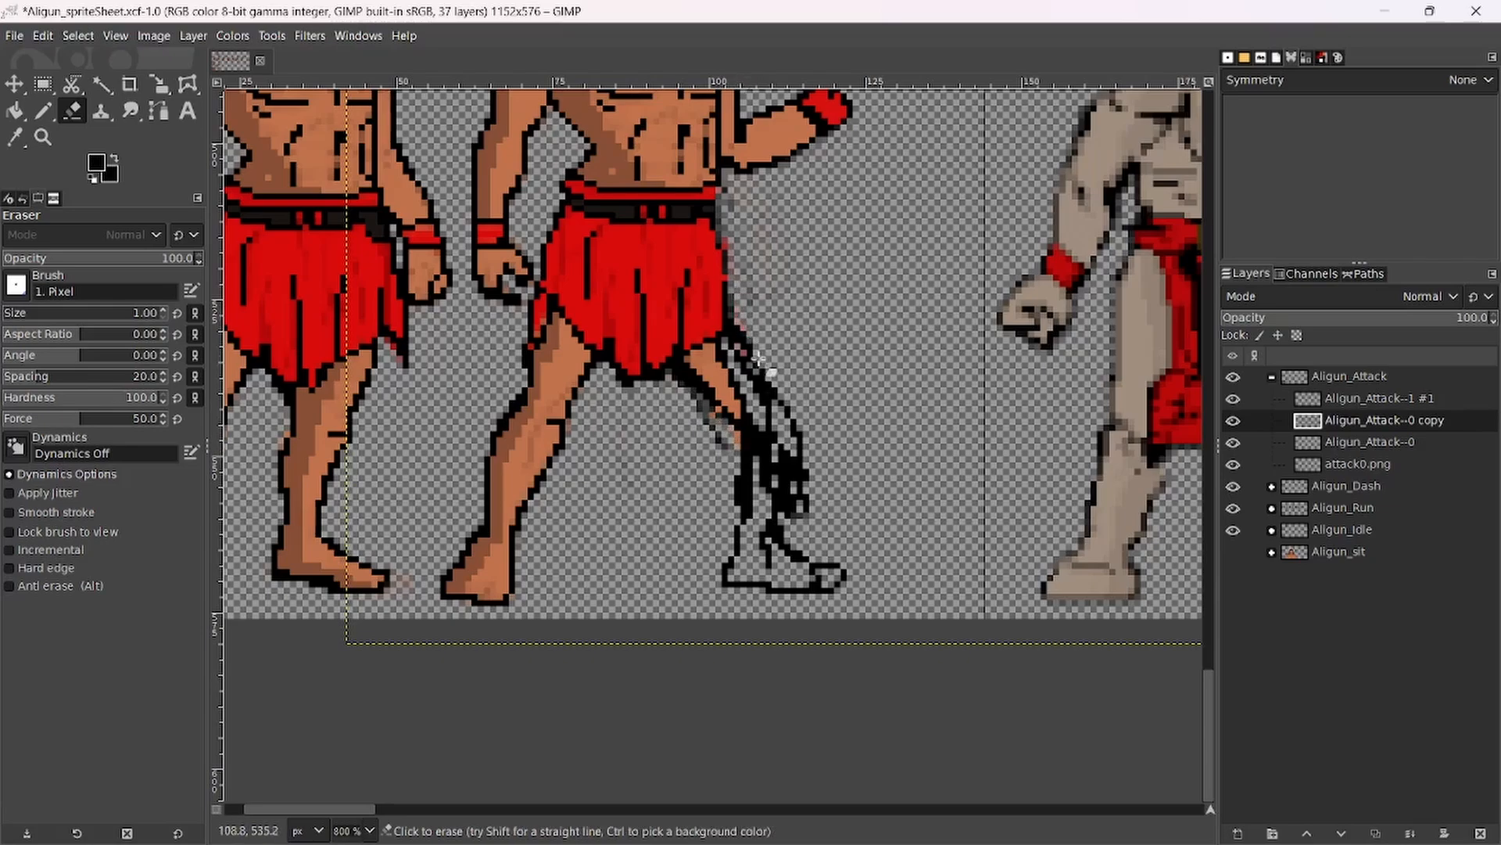
{"action": "key", "text": "n"}
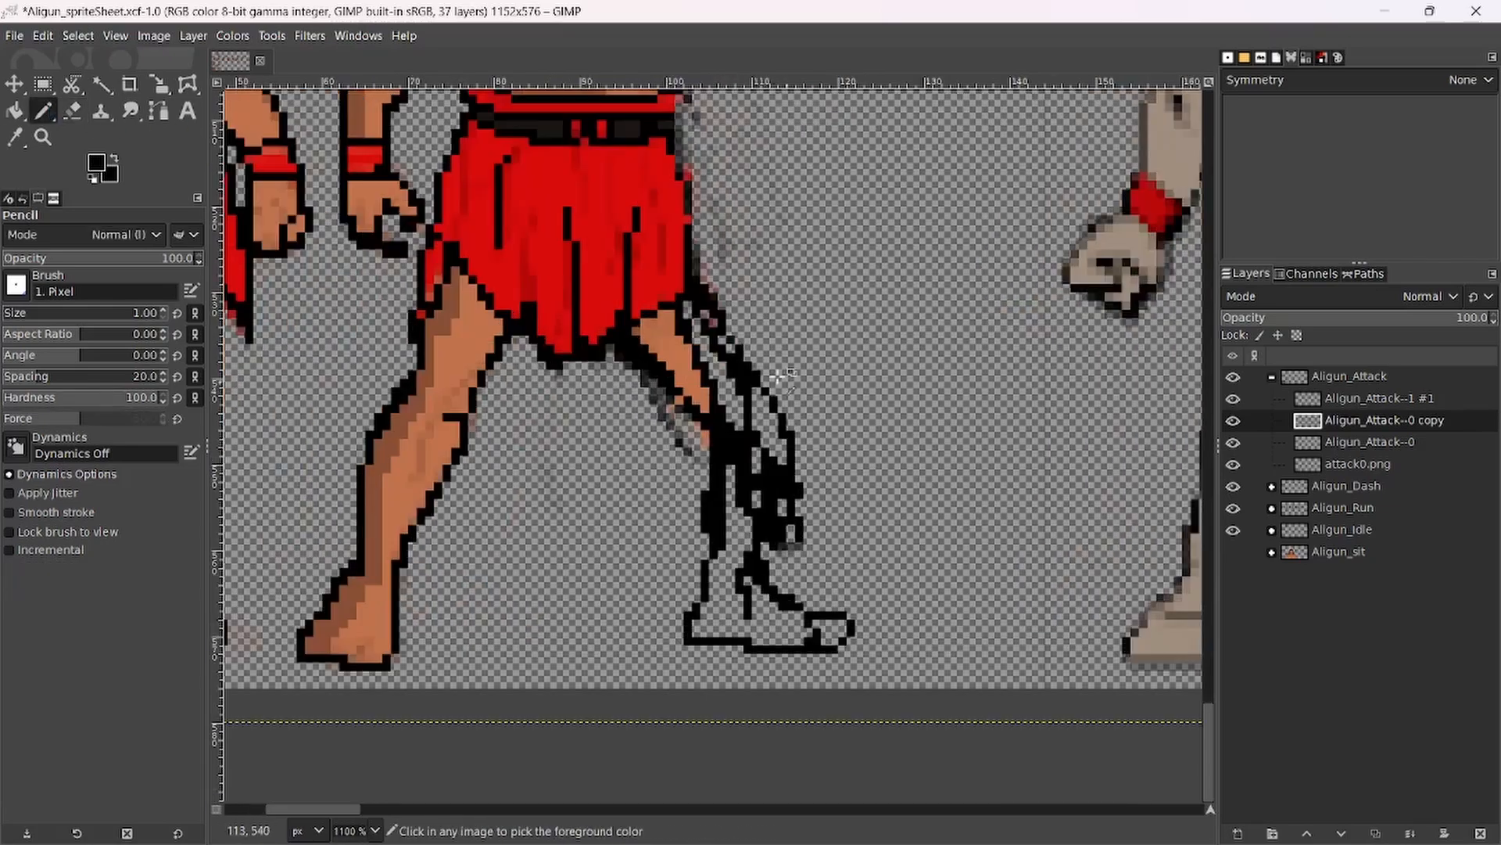
{"action": "scroll", "coordinate": [829, 430], "scroll_direction": "up", "scroll_amount": 1}
{"action": "left_click_drag", "start_coordinate": [695, 294], "coordinate": [772, 394]}
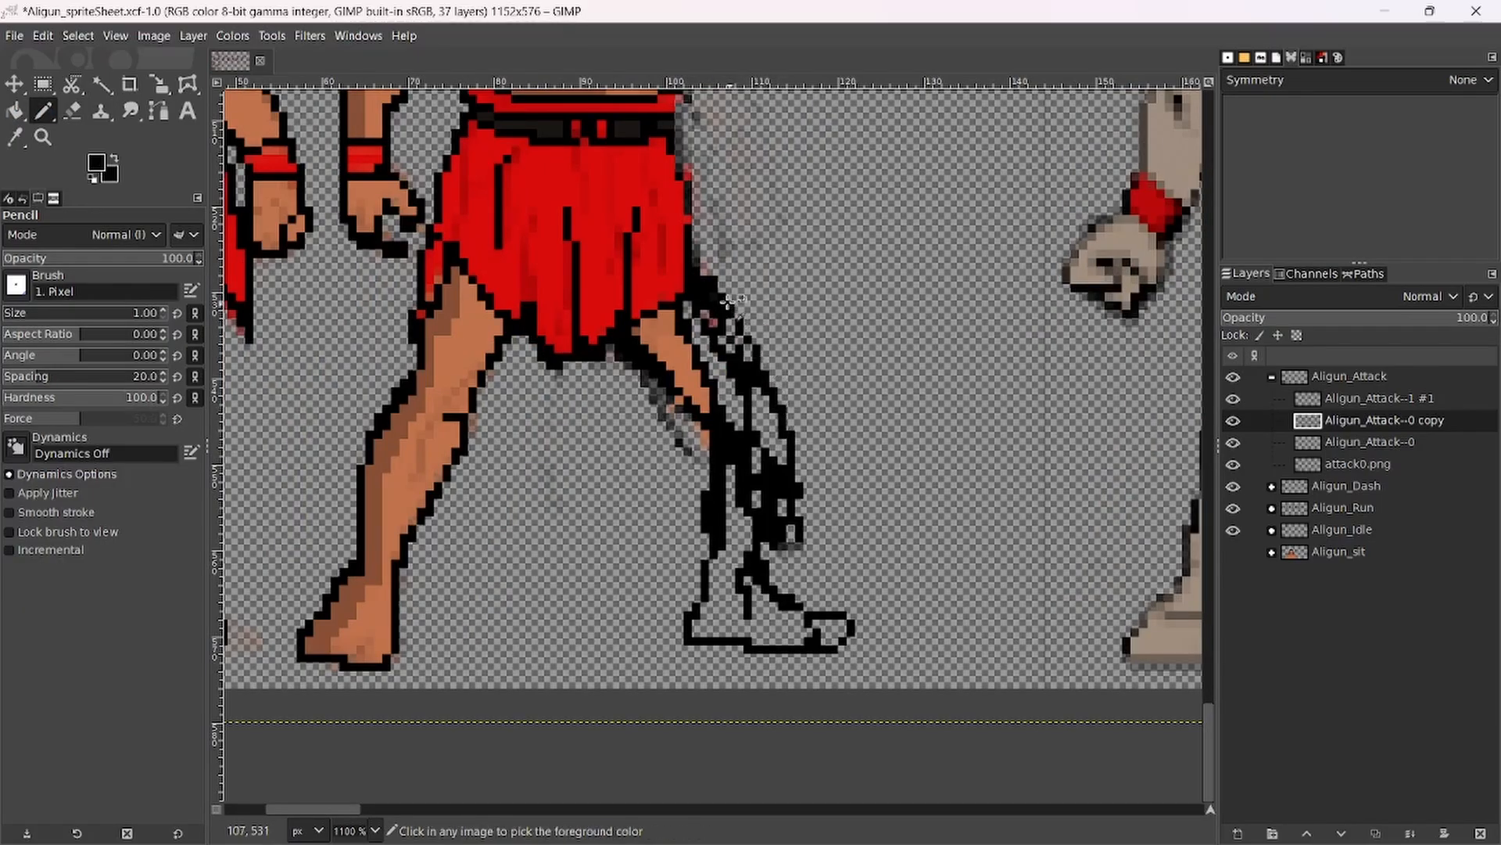
Fill the redrawn thigh, lower leg and foot with the skin tone sampled from the thigh, covering the remaining gaps.
{"action": "left_click", "coordinate": [664, 347], "text": "ctrl"}
{"action": "mouse_move", "coordinate": [664, 347]}
{"action": "left_mouse_down"}
{"action": "mouse_move", "coordinate": [703, 311]}
{"action": "mouse_move", "coordinate": [743, 352]}
{"action": "mouse_move", "coordinate": [749, 462]}
{"action": "mouse_move", "coordinate": [737, 430]}
{"action": "mouse_move", "coordinate": [722, 486]}
{"action": "mouse_move", "coordinate": [739, 496]}
{"action": "mouse_move", "coordinate": [755, 478]}
{"action": "mouse_move", "coordinate": [766, 419]}
{"action": "mouse_move", "coordinate": [771, 446]}
{"action": "mouse_move", "coordinate": [739, 520]}
{"action": "mouse_move", "coordinate": [715, 533]}
{"action": "mouse_move", "coordinate": [737, 537]}
{"action": "mouse_move", "coordinate": [772, 633]}
{"action": "mouse_move", "coordinate": [757, 598]}
{"action": "mouse_move", "coordinate": [841, 632]}
{"action": "left_mouse_up"}
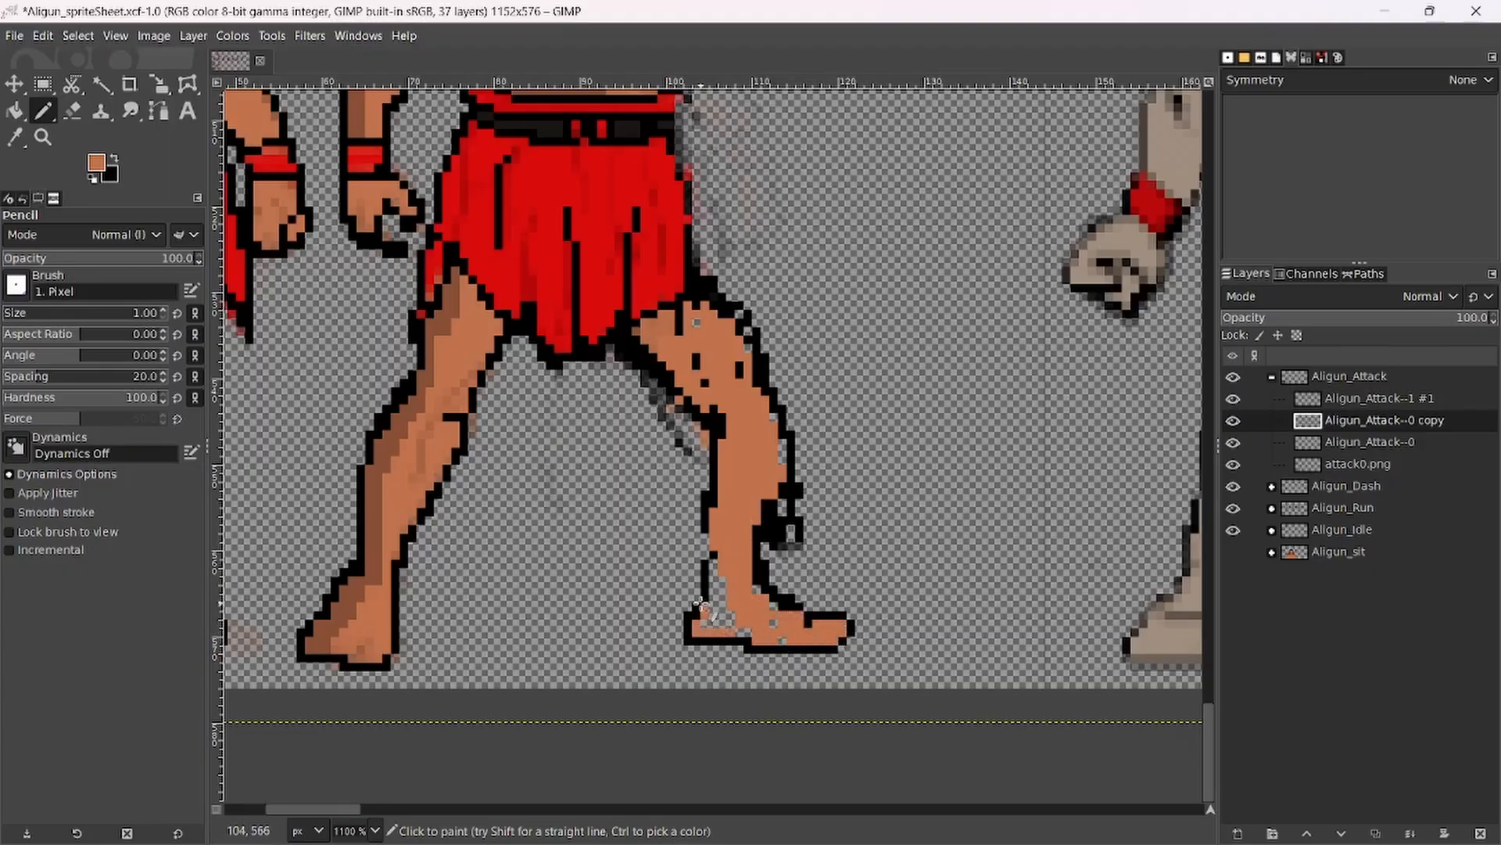
{"action": "left_click_drag", "start_coordinate": [701, 604], "coordinate": [715, 601]}
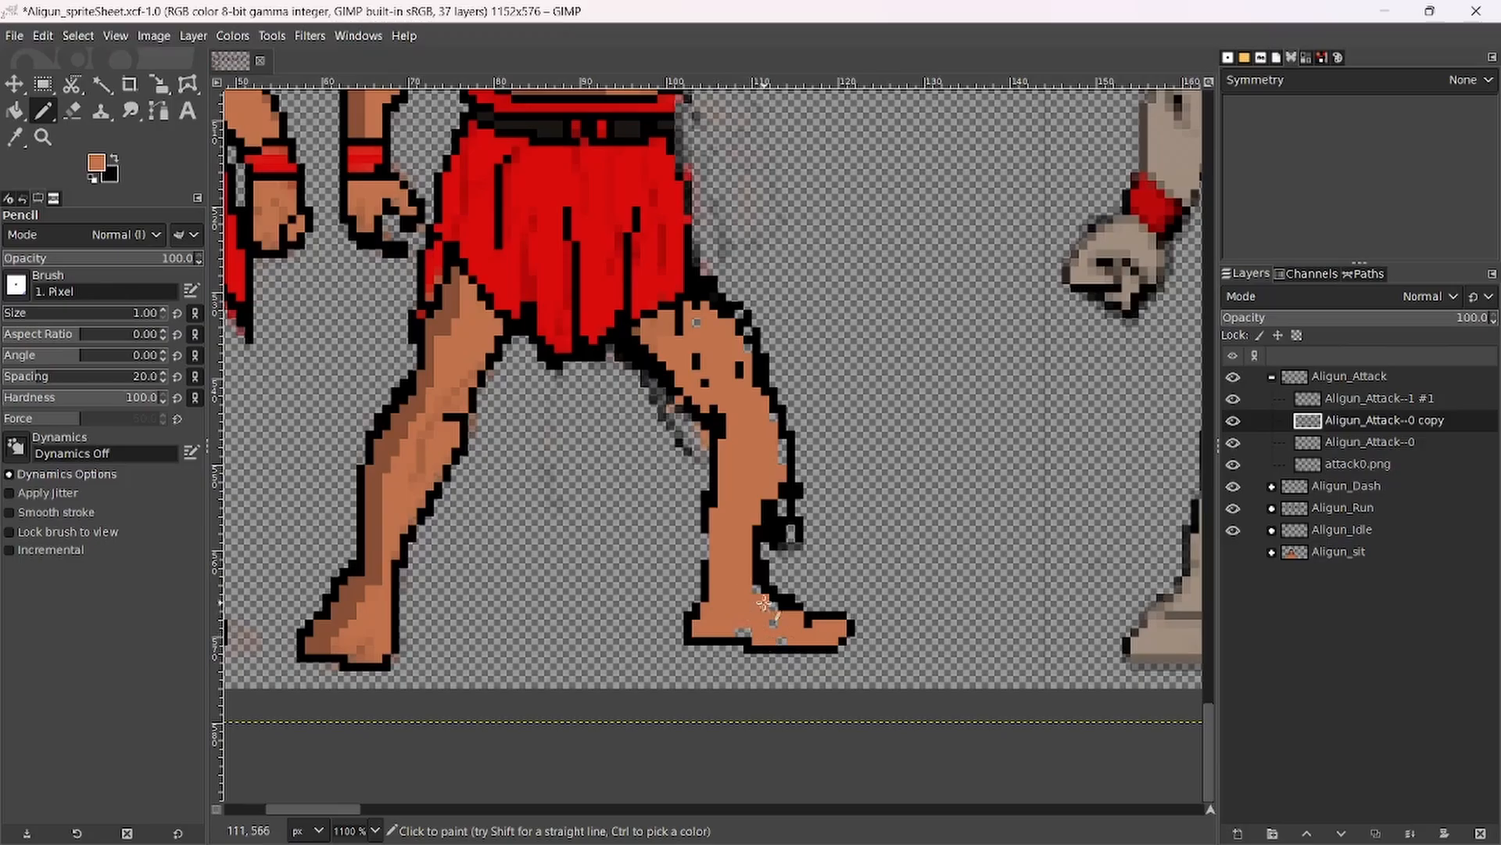
{"action": "scroll", "coordinate": [788, 552], "scroll_direction": "down", "scroll_amount": 2}
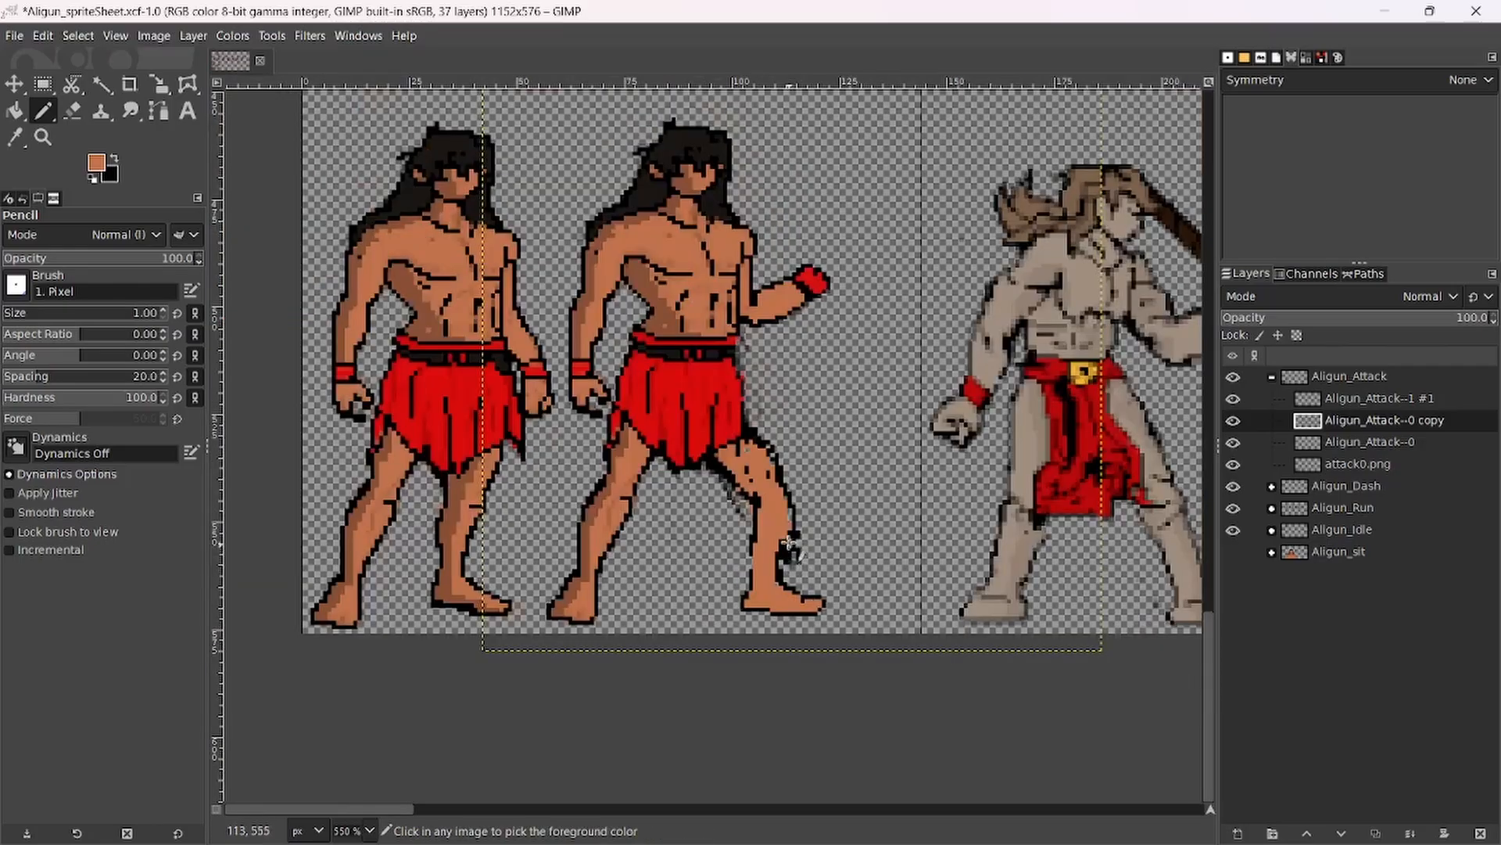
{"action": "scroll", "coordinate": [775, 503], "scroll_direction": "up", "scroll_amount": 2}
{"action": "left_click_drag", "start_coordinate": [787, 464], "coordinate": [792, 514]}
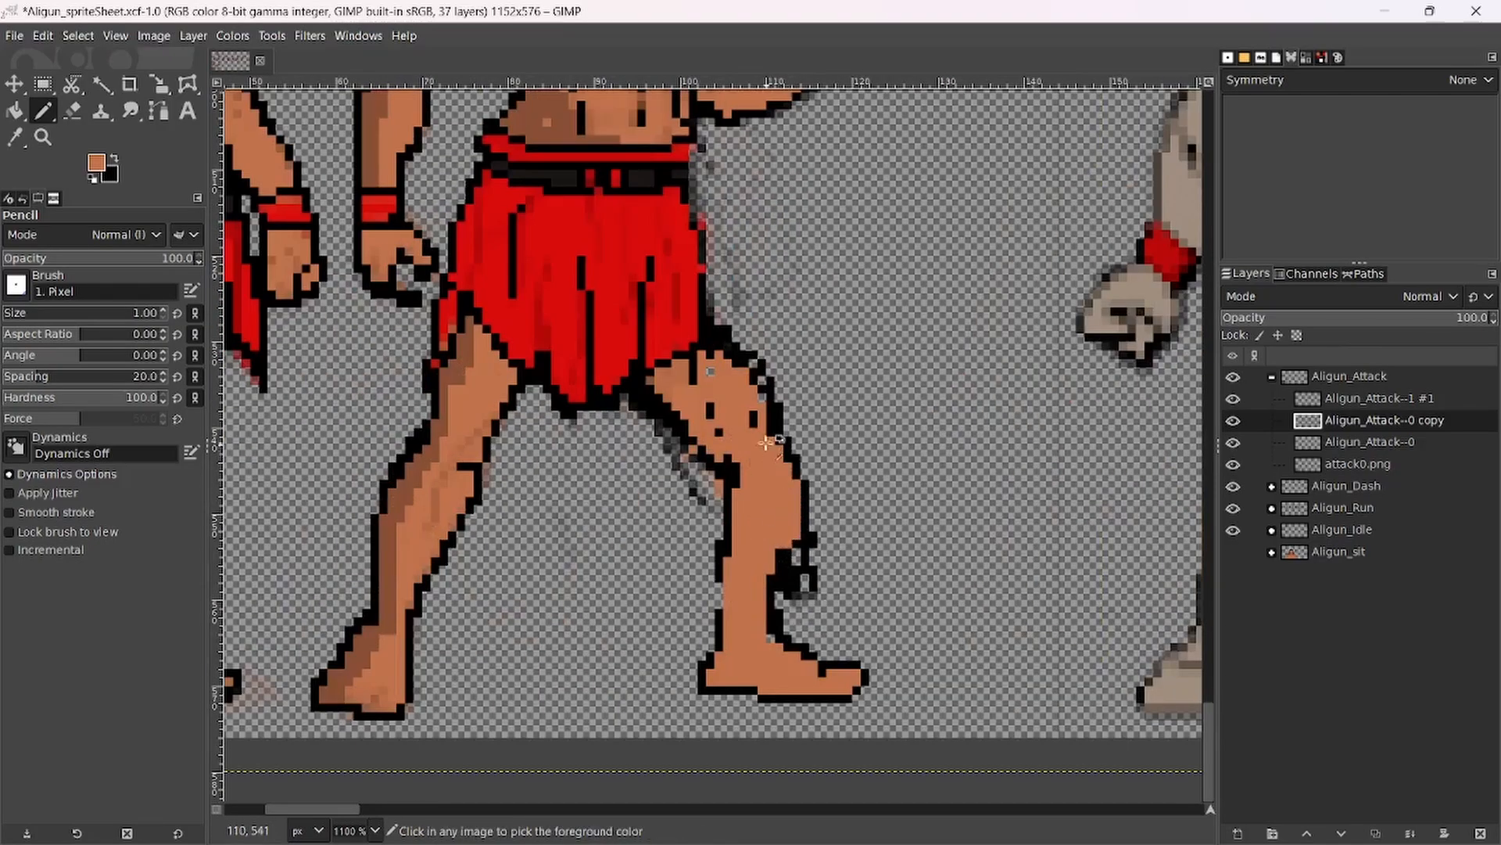
Extend the loincloth's edge from the belt down to the outstretched thigh with red sampled from the cloth.
{"action": "scroll", "coordinate": [788, 508], "scroll_direction": "down", "scroll_amount": 1}
{"action": "left_click", "coordinate": [703, 254], "text": "ctrl"}
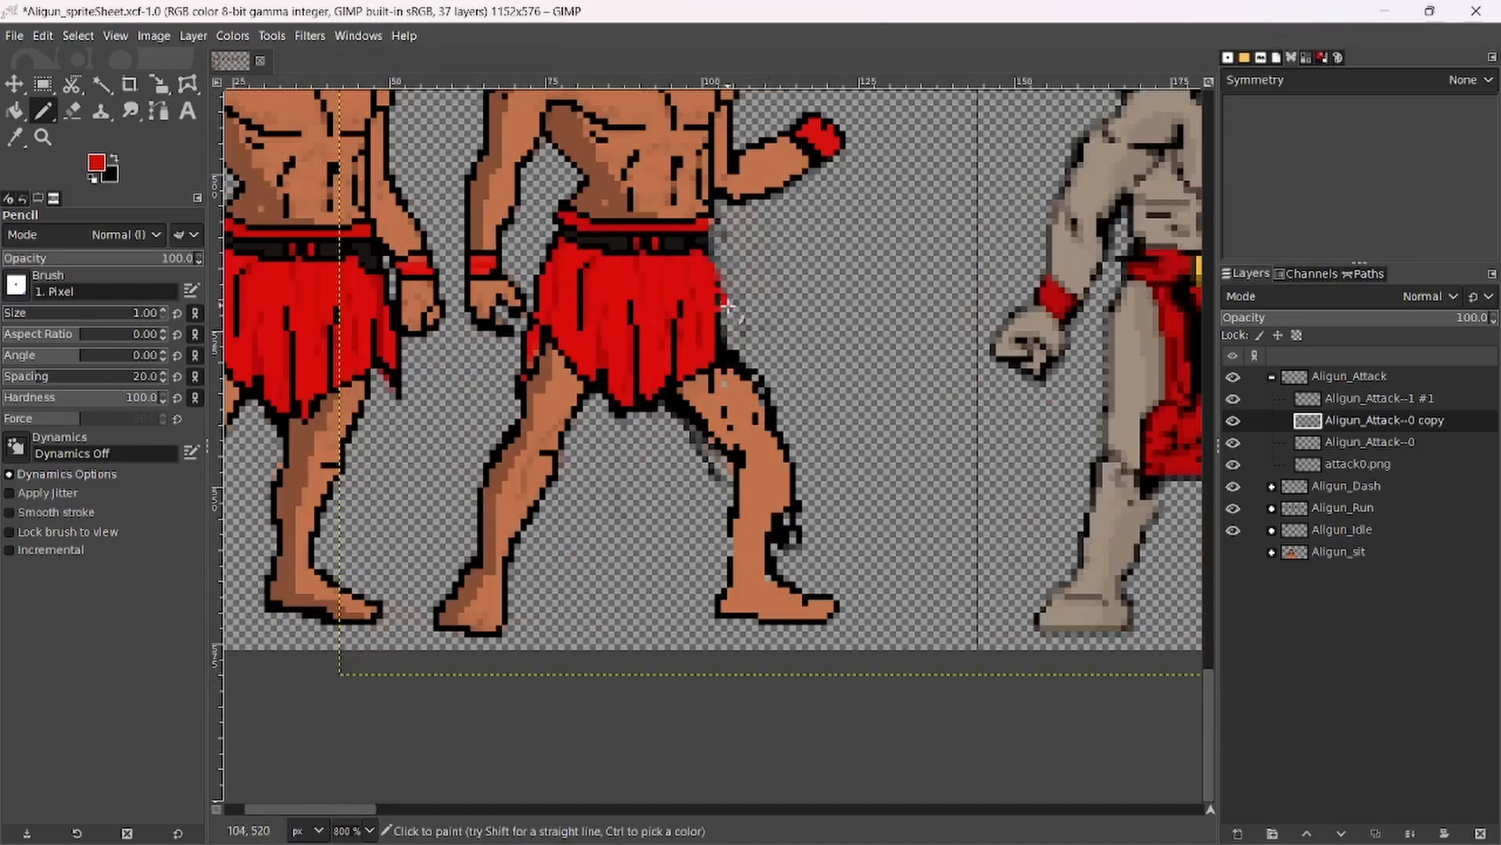
{"action": "mouse_move", "coordinate": [716, 284]}
{"action": "left_mouse_down"}
{"action": "mouse_move", "coordinate": [738, 365]}
{"action": "mouse_move", "coordinate": [700, 258]}
{"action": "mouse_move", "coordinate": [729, 315]}
{"action": "left_mouse_up"}
Outline the hip from the belt to the outstretched thigh in black and darken the loincloth's hem above that leg.
{"action": "left_click", "coordinate": [747, 377], "text": "ctrl"}
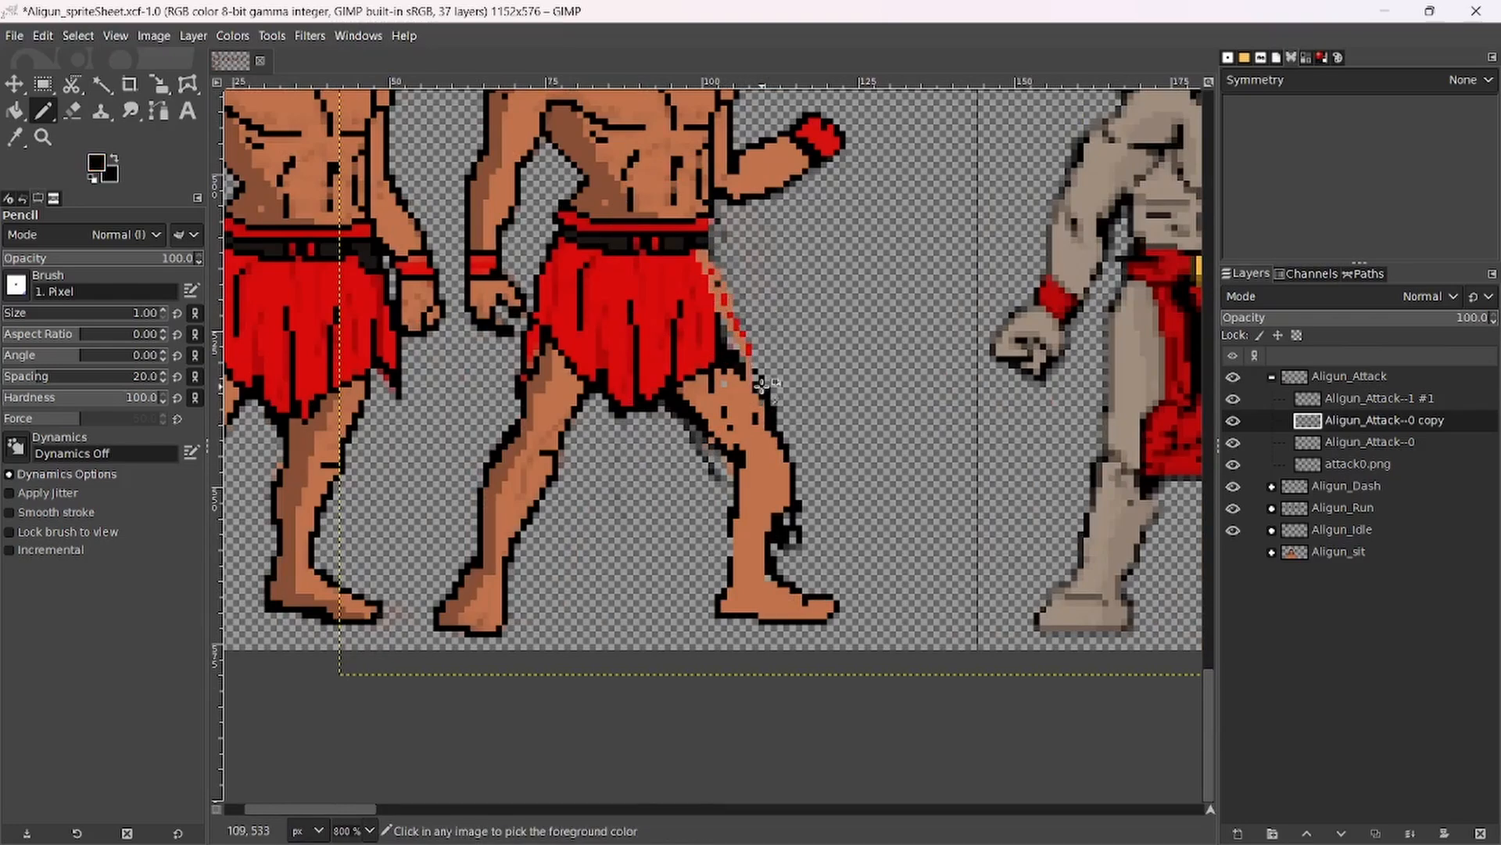
{"action": "left_click_drag", "start_coordinate": [708, 251], "coordinate": [731, 310]}
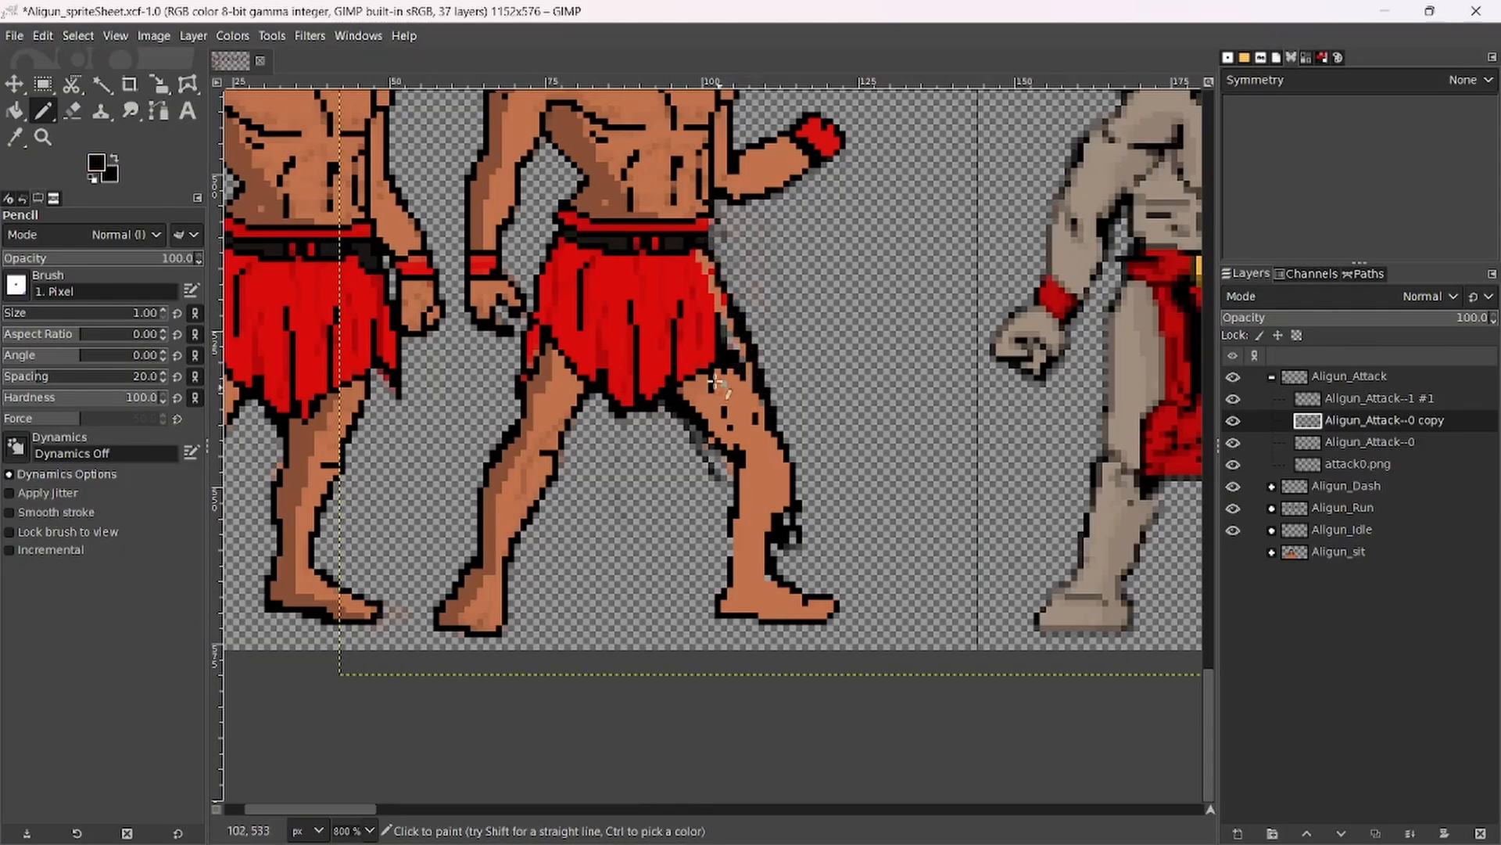
{"action": "mouse_move", "coordinate": [715, 381]}
{"action": "left_mouse_down"}
{"action": "mouse_move", "coordinate": [716, 436]}
{"action": "mouse_move", "coordinate": [684, 390]}
{"action": "left_mouse_up"}
Add black shading to the loincloth fold above the outstretched leg and along its thigh, knee, shin and foot.
{"action": "scroll", "coordinate": [702, 400], "scroll_direction": "down", "scroll_amount": 3}
{"action": "scroll", "coordinate": [728, 397], "scroll_direction": "up", "scroll_amount": 1}
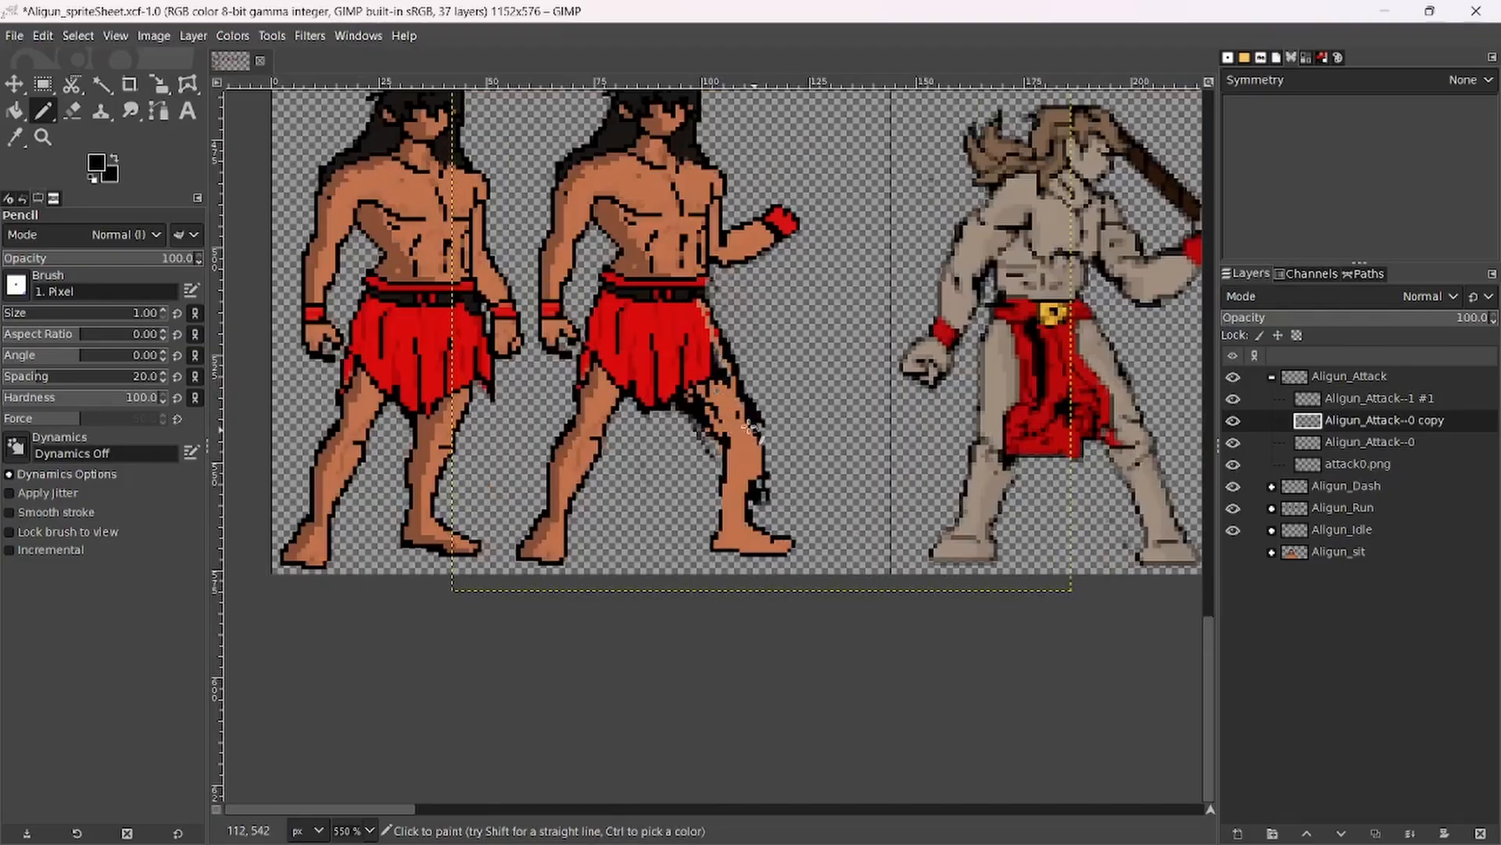
{"action": "left_click_drag", "start_coordinate": [736, 432], "coordinate": [759, 467]}
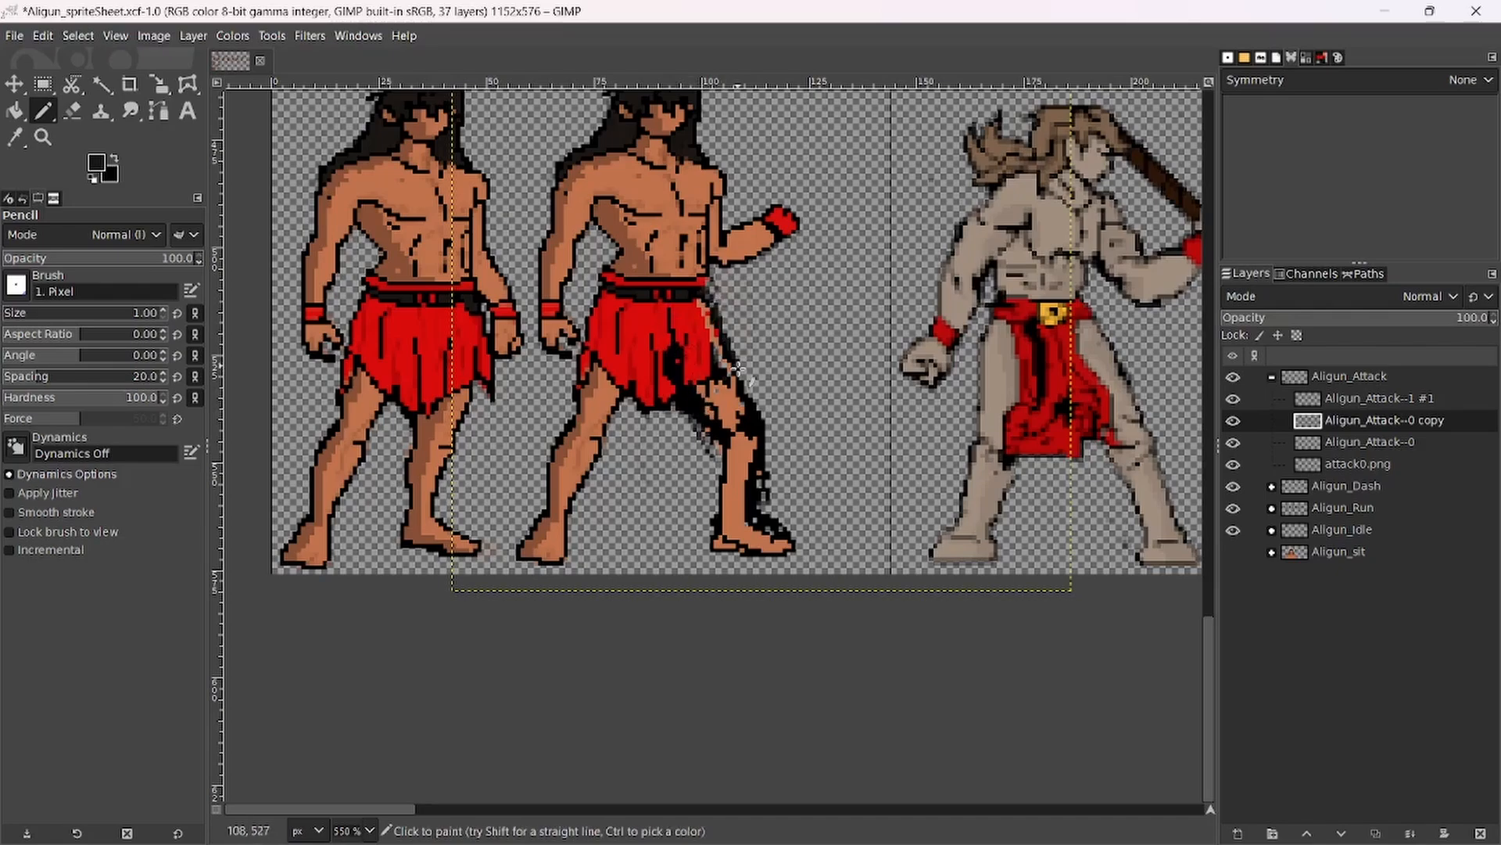
Fill the skin-coloured and grey gap along the loincloth's hip edge with sampled red and outline the hip in black down to the outstretched thigh.
{"action": "scroll", "coordinate": [735, 367], "scroll_direction": "up", "scroll_amount": 3}
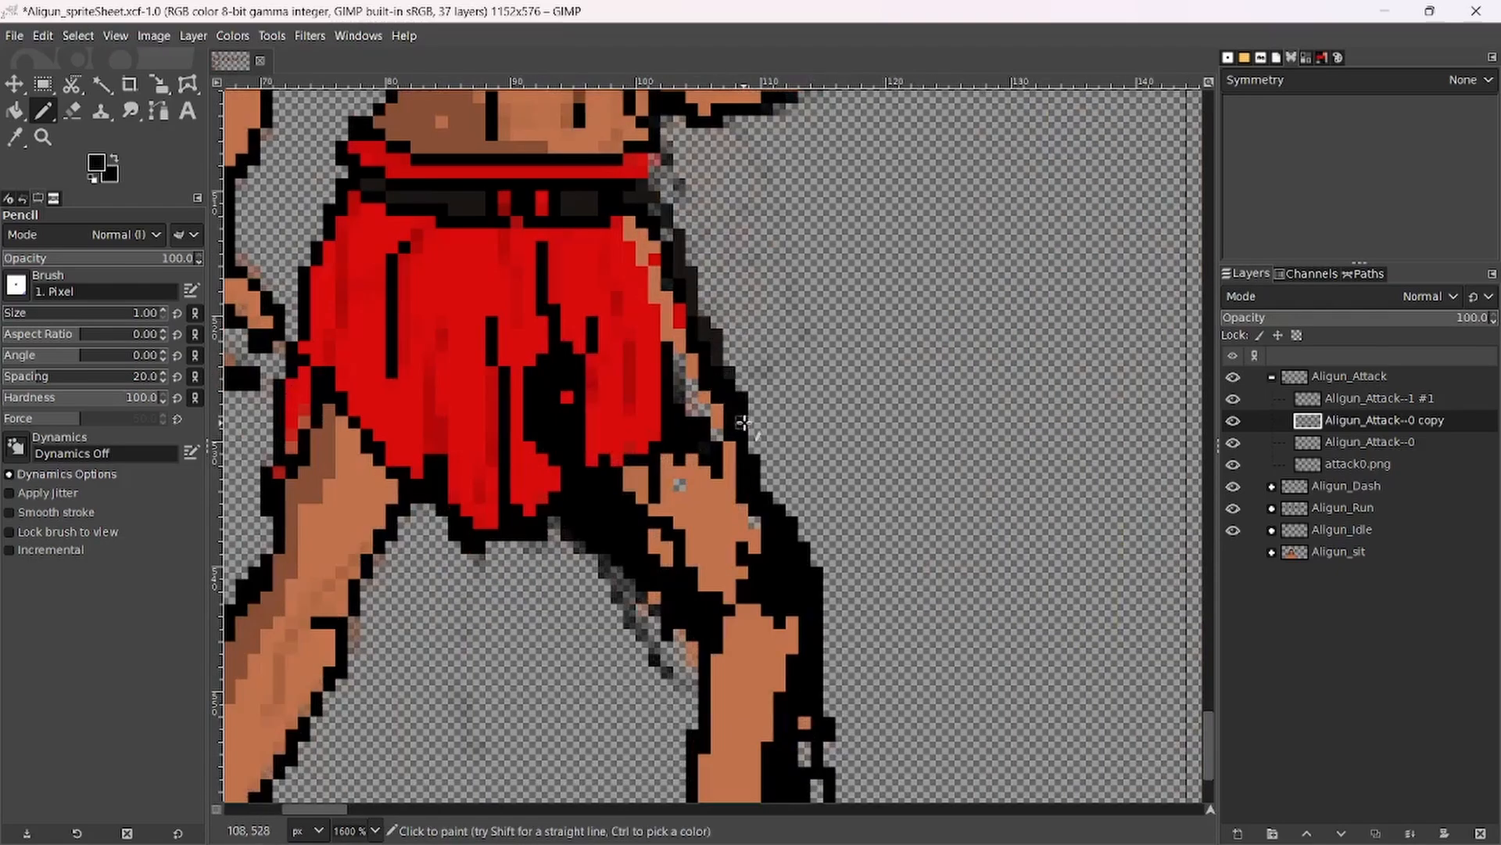
{"action": "mouse_move", "coordinate": [678, 235]}
{"action": "left_mouse_down"}
{"action": "mouse_move", "coordinate": [629, 184]}
{"action": "mouse_move", "coordinate": [652, 156]}
{"action": "mouse_move", "coordinate": [657, 227]}
{"action": "mouse_move", "coordinate": [623, 298]}
{"action": "mouse_move", "coordinate": [647, 256]}
{"action": "mouse_move", "coordinate": [632, 229]}
{"action": "mouse_move", "coordinate": [668, 345]}
{"action": "mouse_move", "coordinate": [689, 361]}
{"action": "mouse_move", "coordinate": [693, 400]}
{"action": "mouse_move", "coordinate": [678, 384]}
{"action": "mouse_move", "coordinate": [718, 420]}
{"action": "left_mouse_up"}
{"action": "left_click", "coordinate": [627, 295], "text": "ctrl"}
{"action": "left_click", "coordinate": [692, 447], "text": "ctrl"}
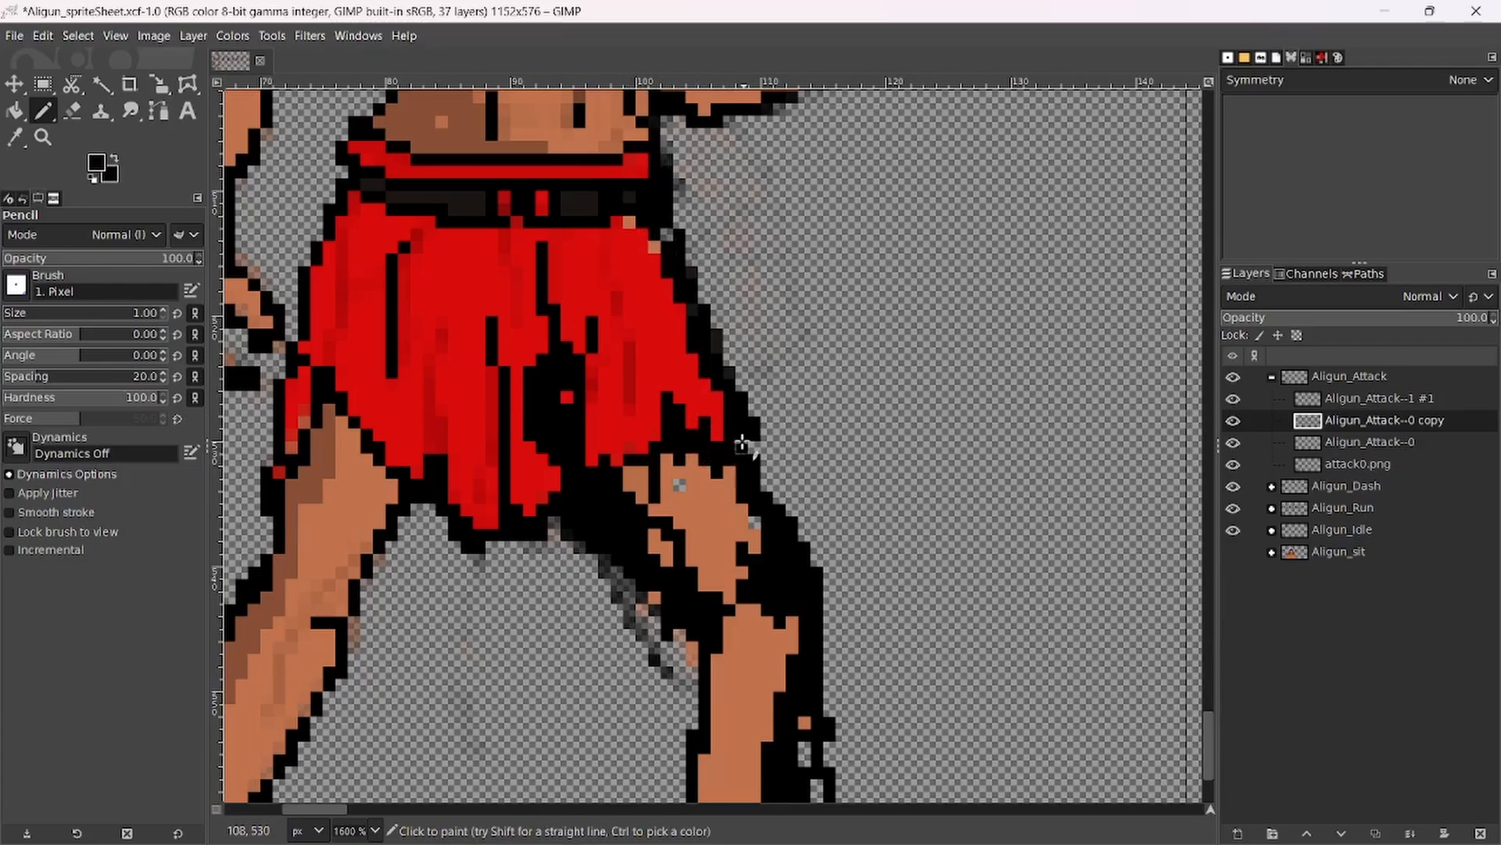
{"action": "scroll", "coordinate": [747, 447], "scroll_direction": "down", "scroll_amount": 4}
Replace the black shading on the outstretched thigh, knee and shin with sampled skin tone and tidy the inner thigh's outline in black.
{"action": "scroll", "coordinate": [704, 461], "scroll_direction": "up", "scroll_amount": 3}
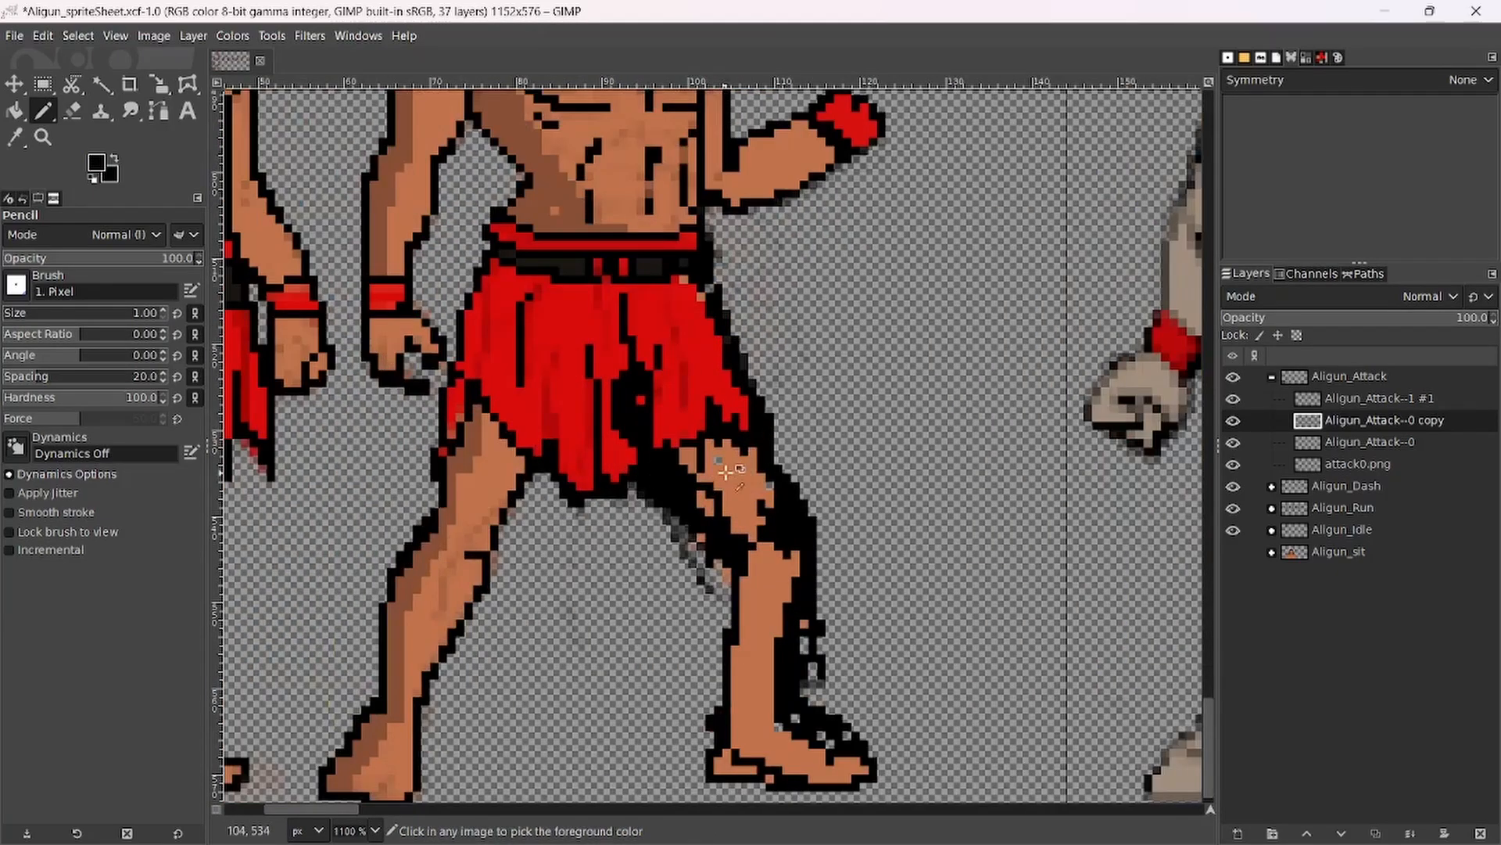
{"action": "left_click", "coordinate": [704, 465], "text": "ctrl"}
{"action": "mouse_move", "coordinate": [705, 466]}
{"action": "left_mouse_down"}
{"action": "mouse_move", "coordinate": [667, 477]}
{"action": "mouse_move", "coordinate": [708, 526]}
{"action": "mouse_move", "coordinate": [705, 510]}
{"action": "mouse_move", "coordinate": [722, 506]}
{"action": "mouse_move", "coordinate": [714, 522]}
{"action": "mouse_move", "coordinate": [756, 551]}
{"action": "mouse_move", "coordinate": [775, 506]}
{"action": "left_mouse_up"}
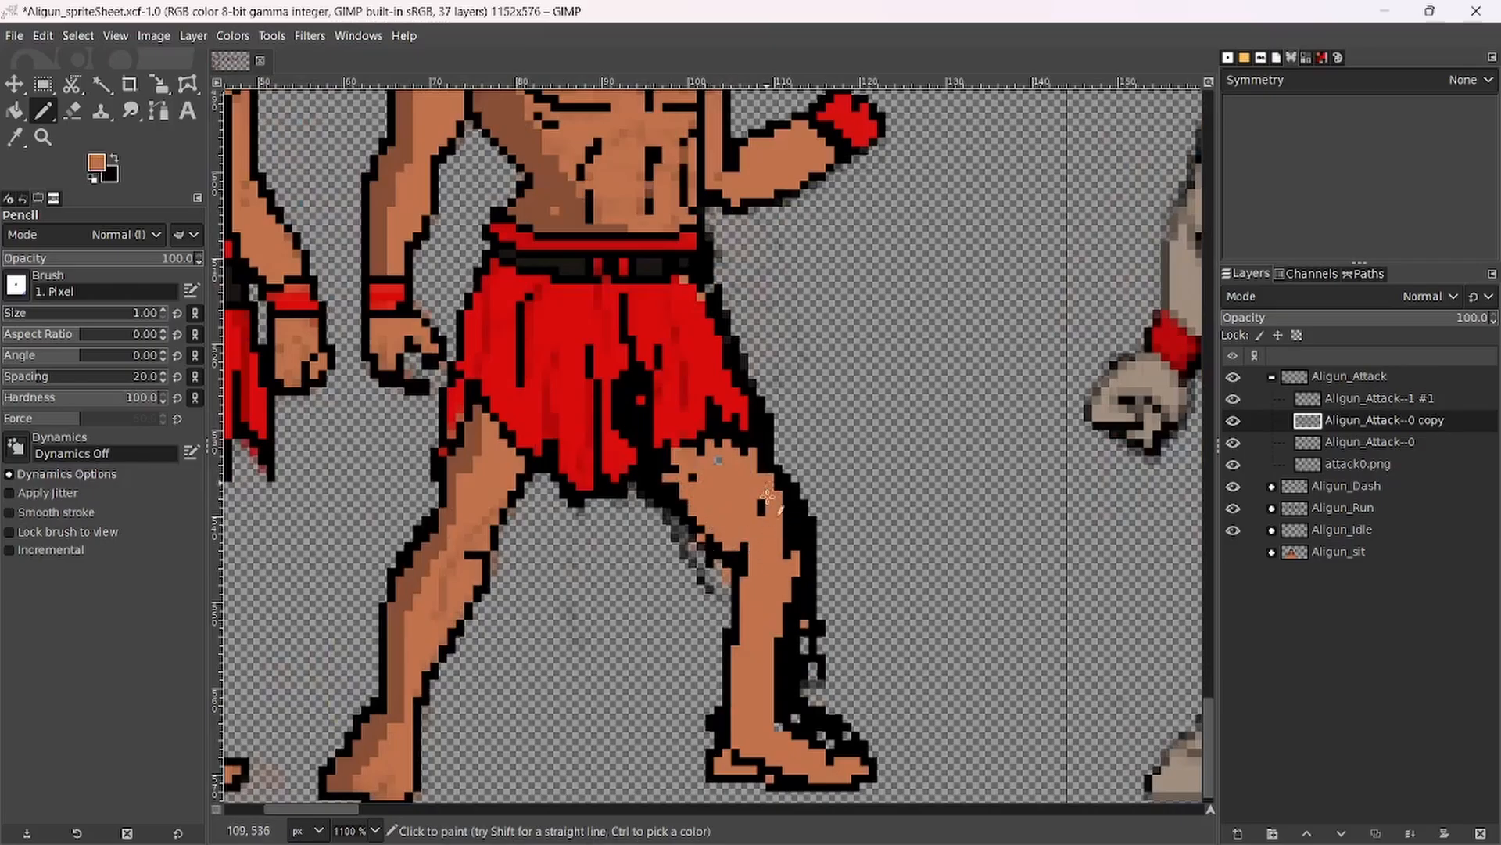
{"action": "left_click", "coordinate": [661, 456], "text": "ctrl"}
{"action": "left_click_drag", "start_coordinate": [700, 537], "coordinate": [710, 550]}
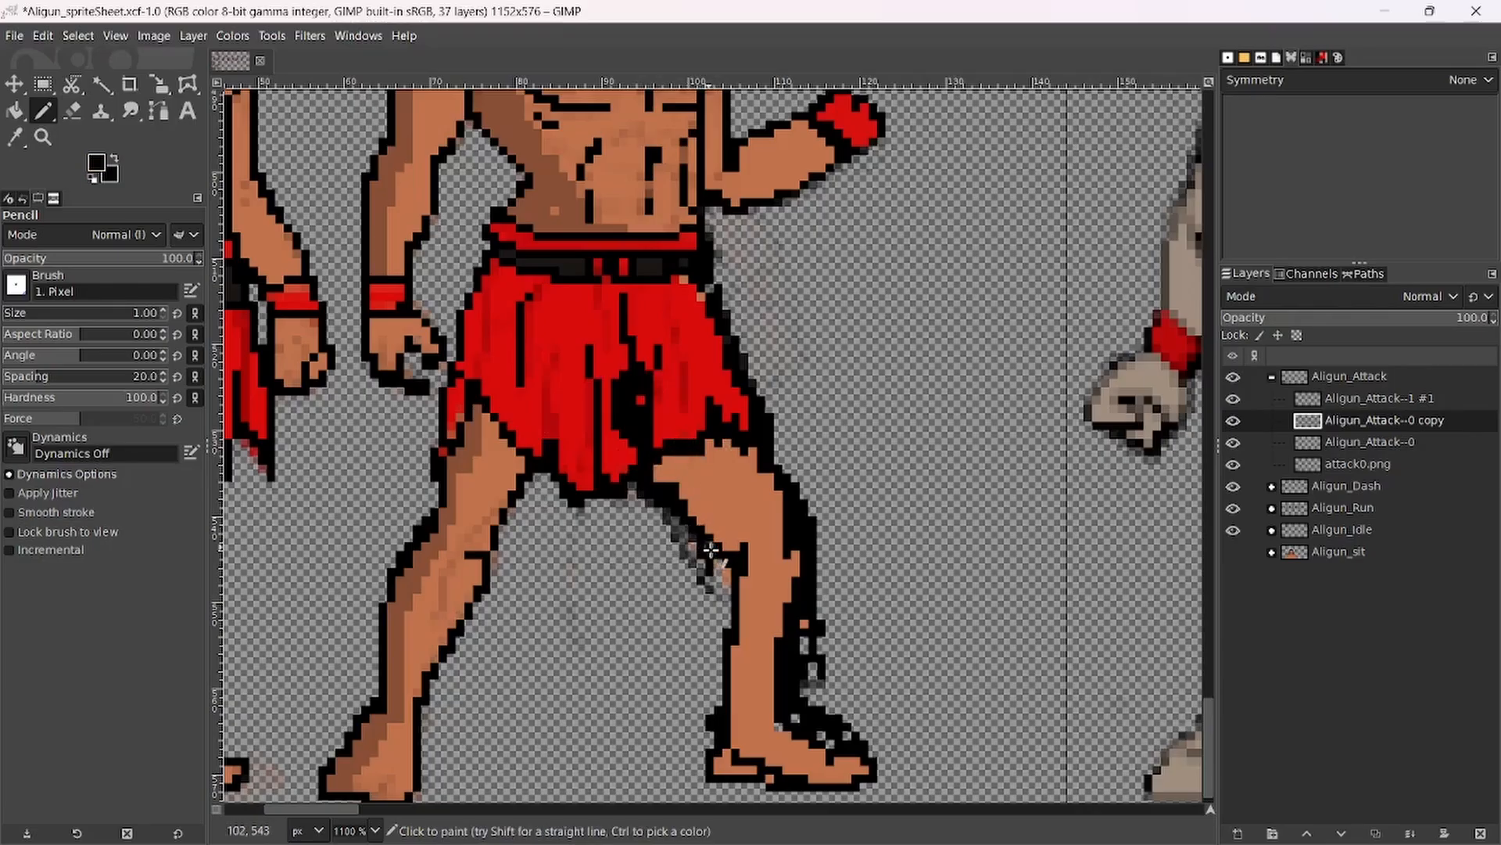
{"action": "left_click", "coordinate": [764, 594], "text": "ctrl"}
{"action": "mouse_move", "coordinate": [801, 631]}
{"action": "left_mouse_down"}
{"action": "mouse_move", "coordinate": [796, 659]}
{"action": "mouse_move", "coordinate": [785, 653]}
{"action": "left_mouse_up"}
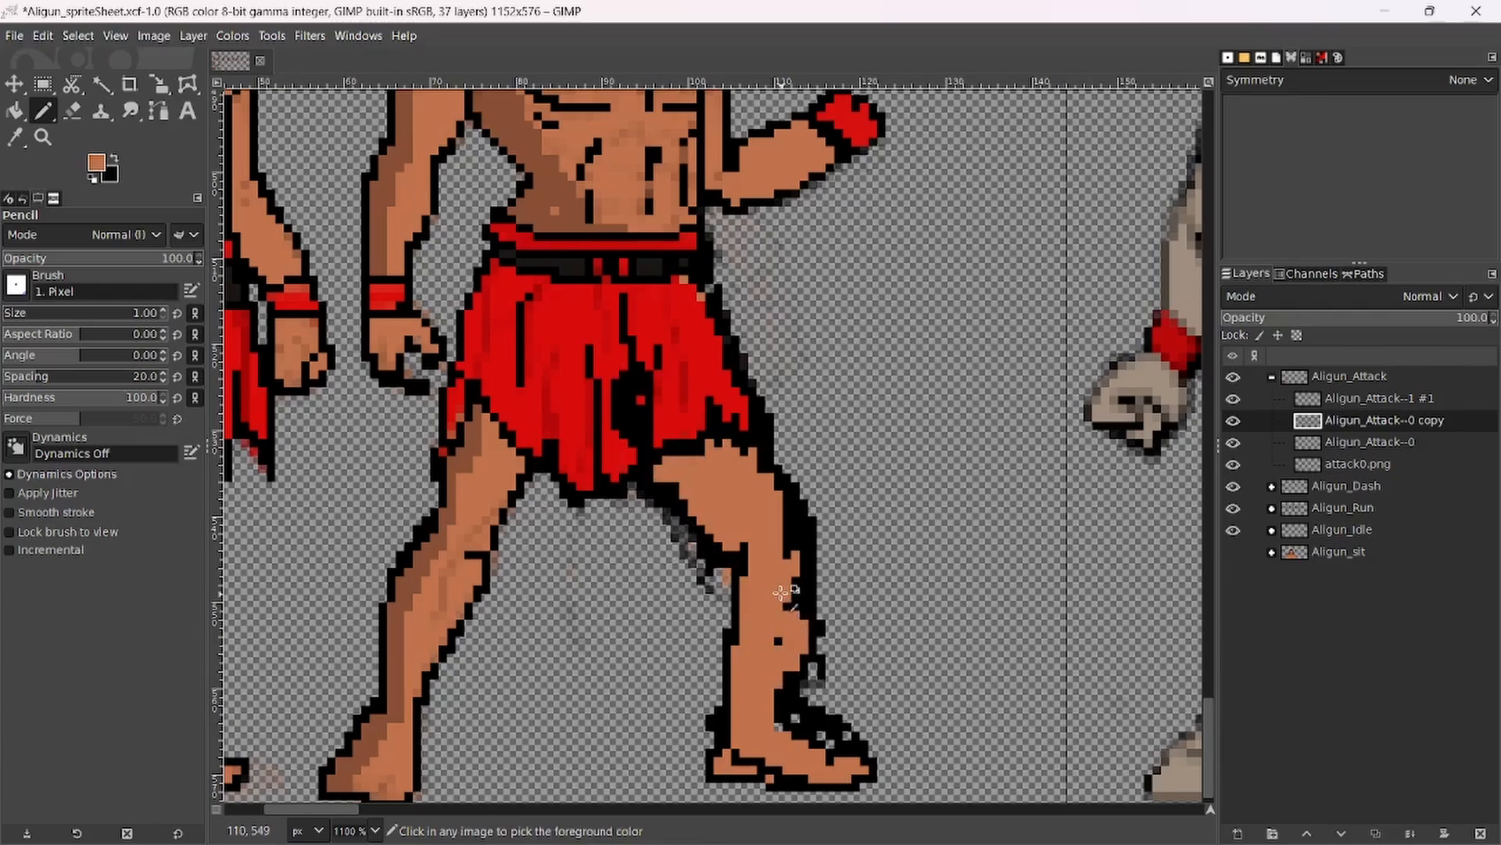
Darken the loincloth's hip edge below the belt and widen its corner over the outstretched thigh with sampled red, covering the leftover skin pixels.
{"action": "scroll", "coordinate": [782, 630], "scroll_direction": "down", "scroll_amount": 1}
{"action": "scroll", "coordinate": [777, 592], "scroll_direction": "down", "scroll_amount": 2}
{"action": "scroll", "coordinate": [727, 485], "scroll_direction": "up", "scroll_amount": 3}
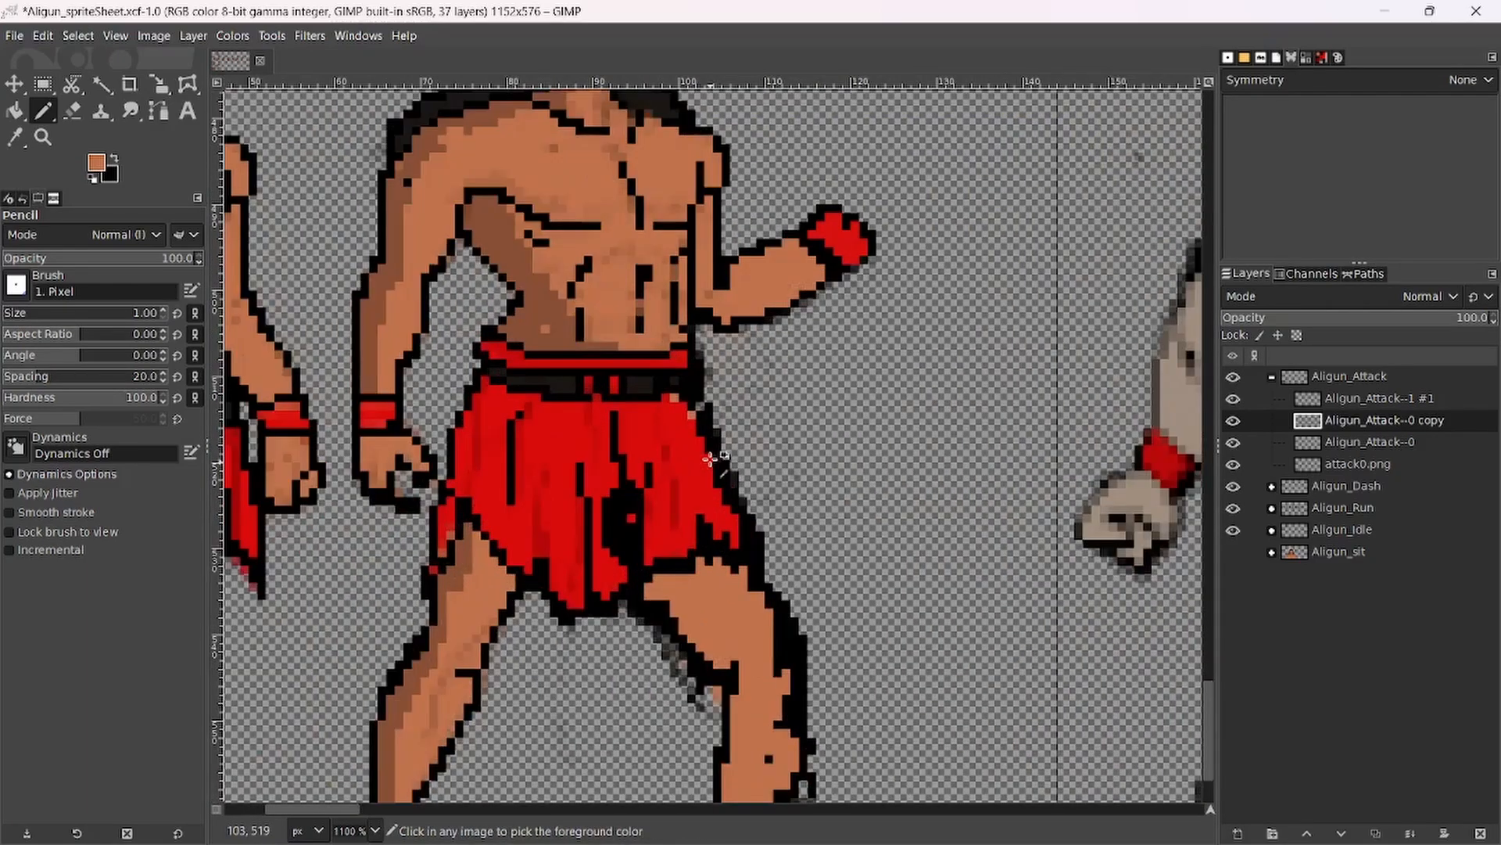
{"action": "left_click", "coordinate": [709, 435], "text": "ctrl"}
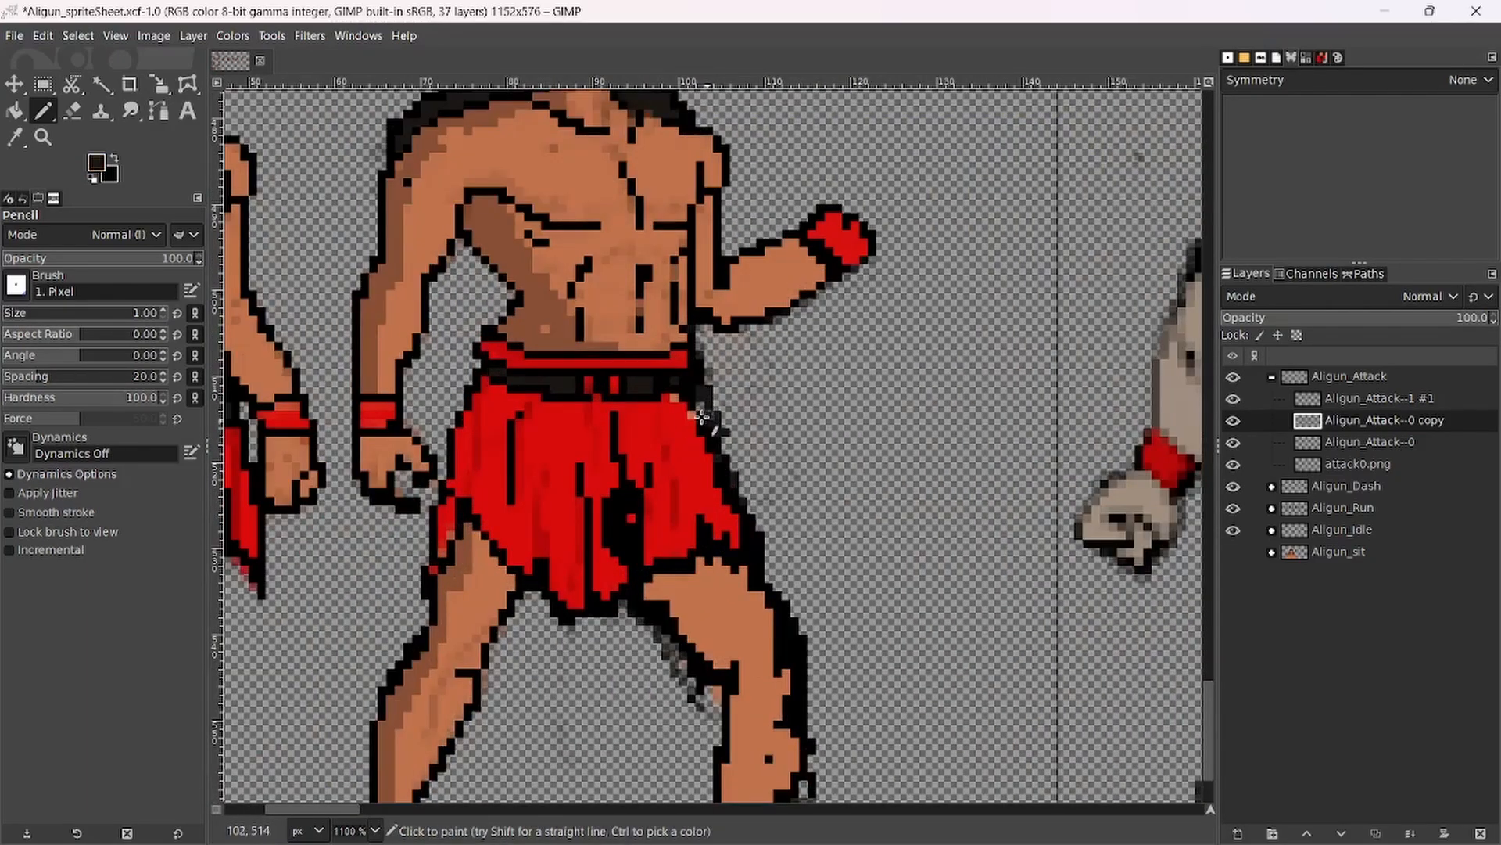
{"action": "mouse_move", "coordinate": [709, 396]}
{"action": "left_mouse_down"}
{"action": "mouse_move", "coordinate": [780, 570]}
{"action": "mouse_move", "coordinate": [725, 534]}
{"action": "mouse_move", "coordinate": [700, 490]}
{"action": "mouse_move", "coordinate": [768, 543]}
{"action": "mouse_move", "coordinate": [718, 464]}
{"action": "left_mouse_up"}
{"action": "left_click", "coordinate": [701, 496], "text": "ctrl"}
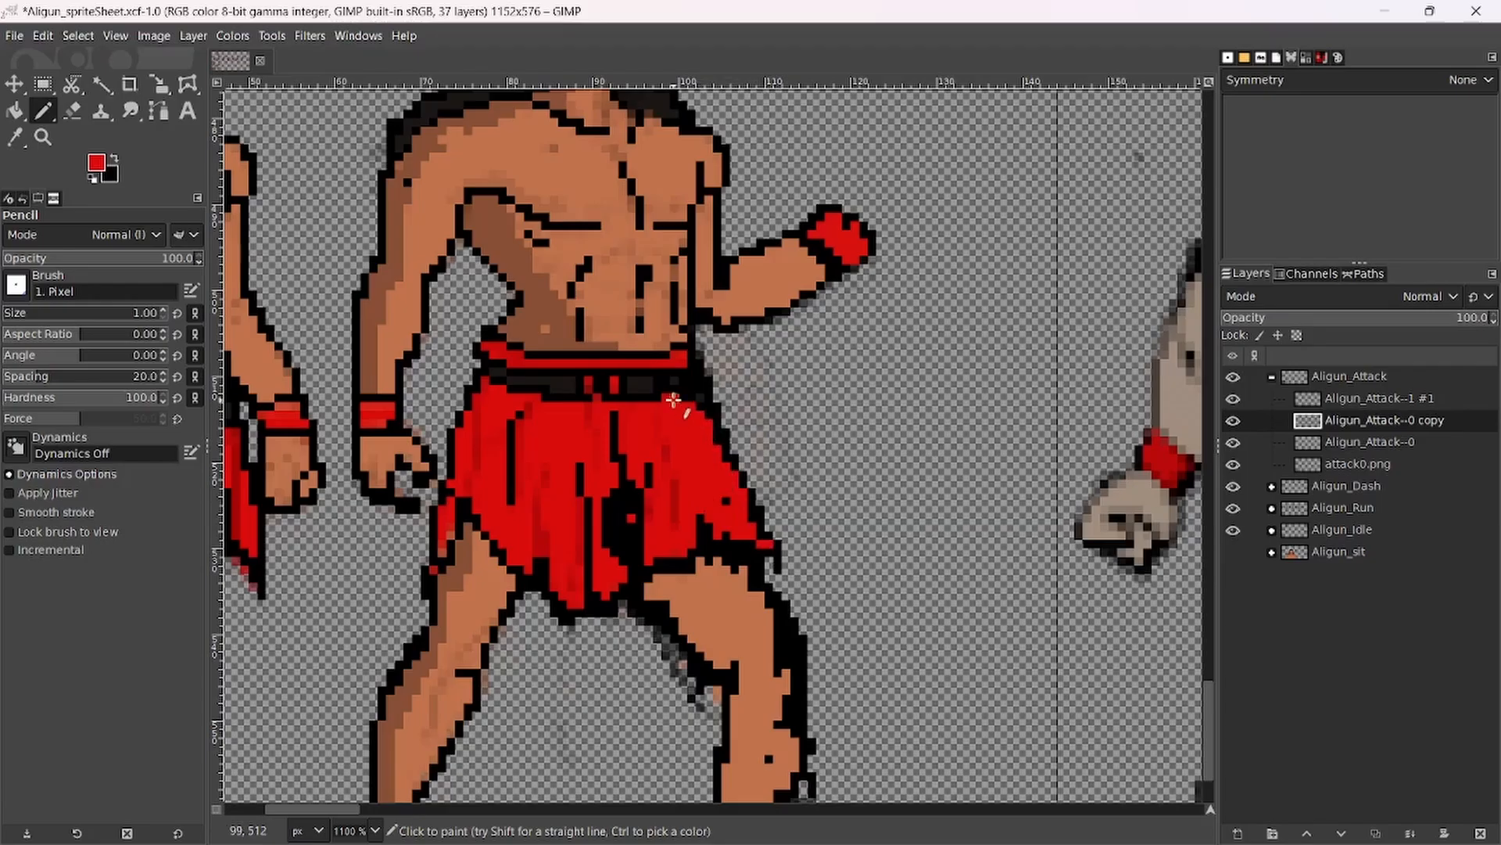
Redraw the loincloth's hip outline in black on a slant from the belt and extend the hem into a pointed tip past the outstretched thigh.
{"action": "scroll", "coordinate": [717, 469], "scroll_direction": "down", "scroll_amount": 2}
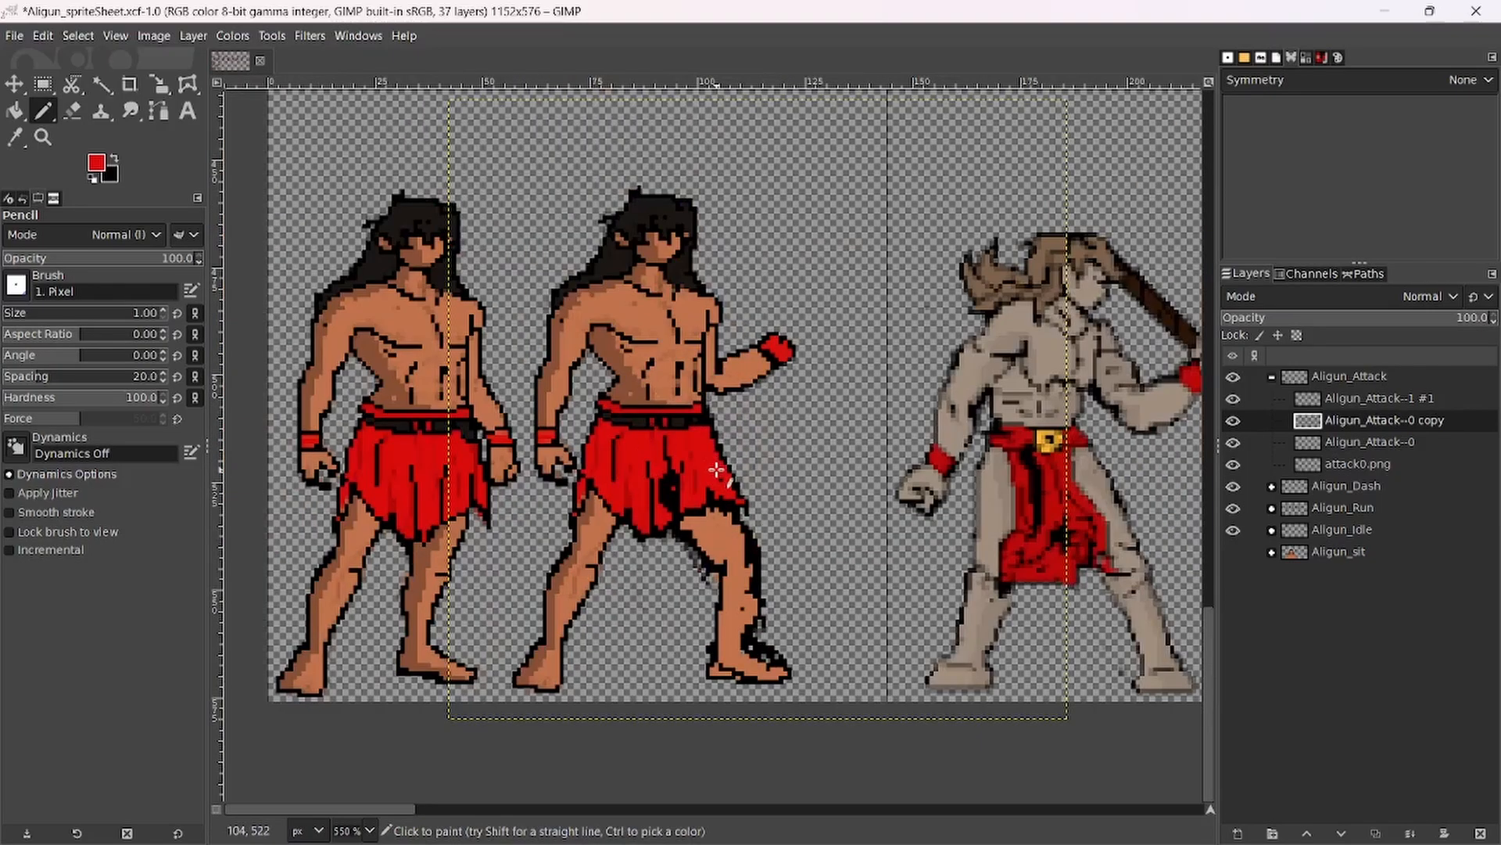
{"action": "scroll", "coordinate": [717, 469], "scroll_direction": "up", "scroll_amount": 2}
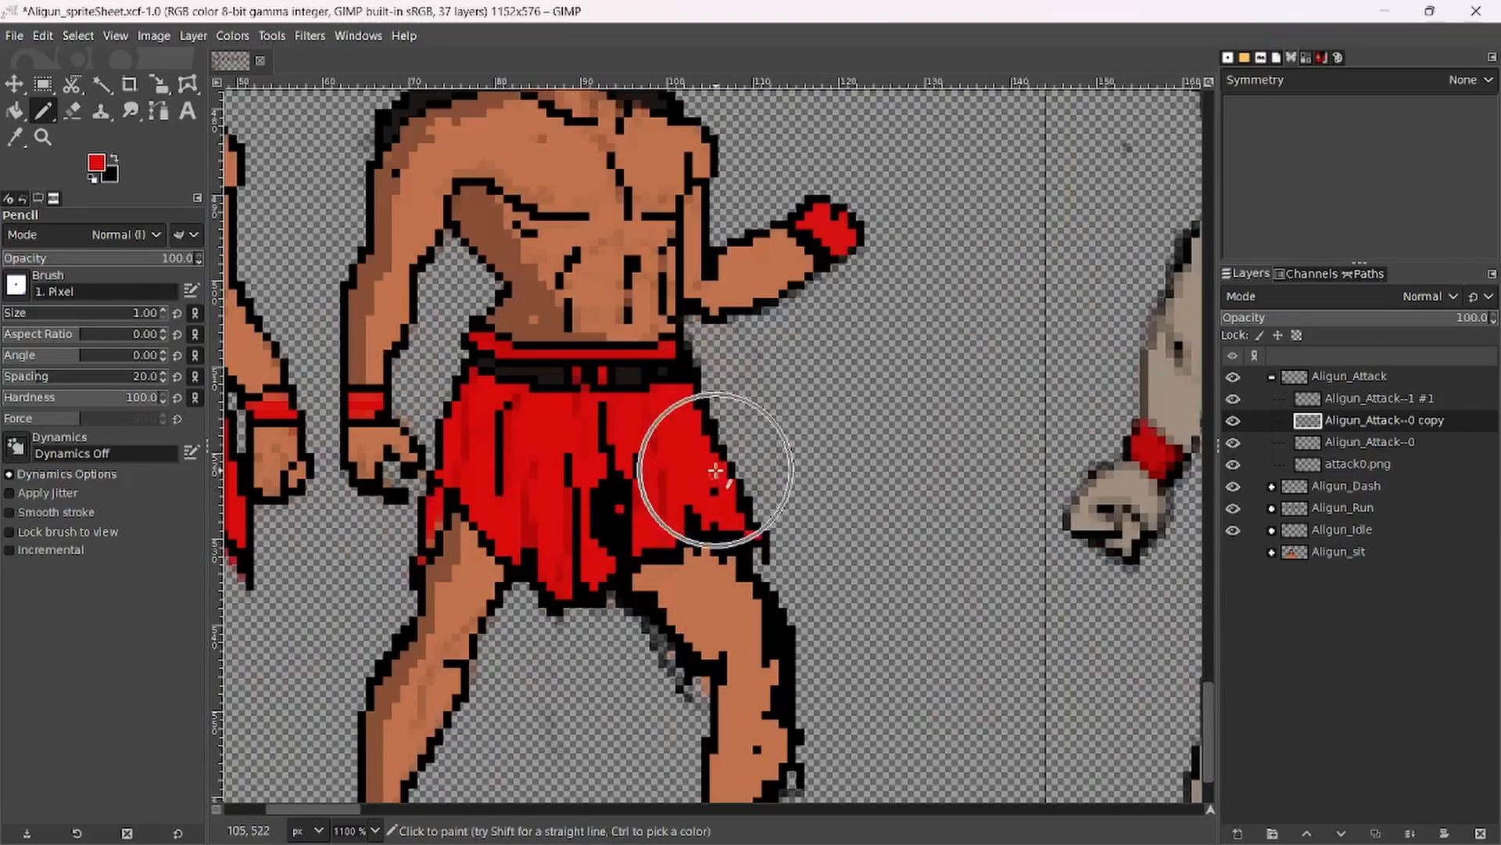
{"action": "left_click", "coordinate": [682, 382], "text": "ctrl"}
{"action": "mouse_move", "coordinate": [678, 400]}
{"action": "left_mouse_down"}
{"action": "mouse_move", "coordinate": [710, 447]}
{"action": "mouse_move", "coordinate": [683, 371]}
{"action": "mouse_move", "coordinate": [739, 454]}
{"action": "mouse_move", "coordinate": [712, 423]}
{"action": "mouse_move", "coordinate": [772, 547]}
{"action": "mouse_move", "coordinate": [765, 510]}
{"action": "left_mouse_up"}
{"action": "key", "text": "shift+e"}
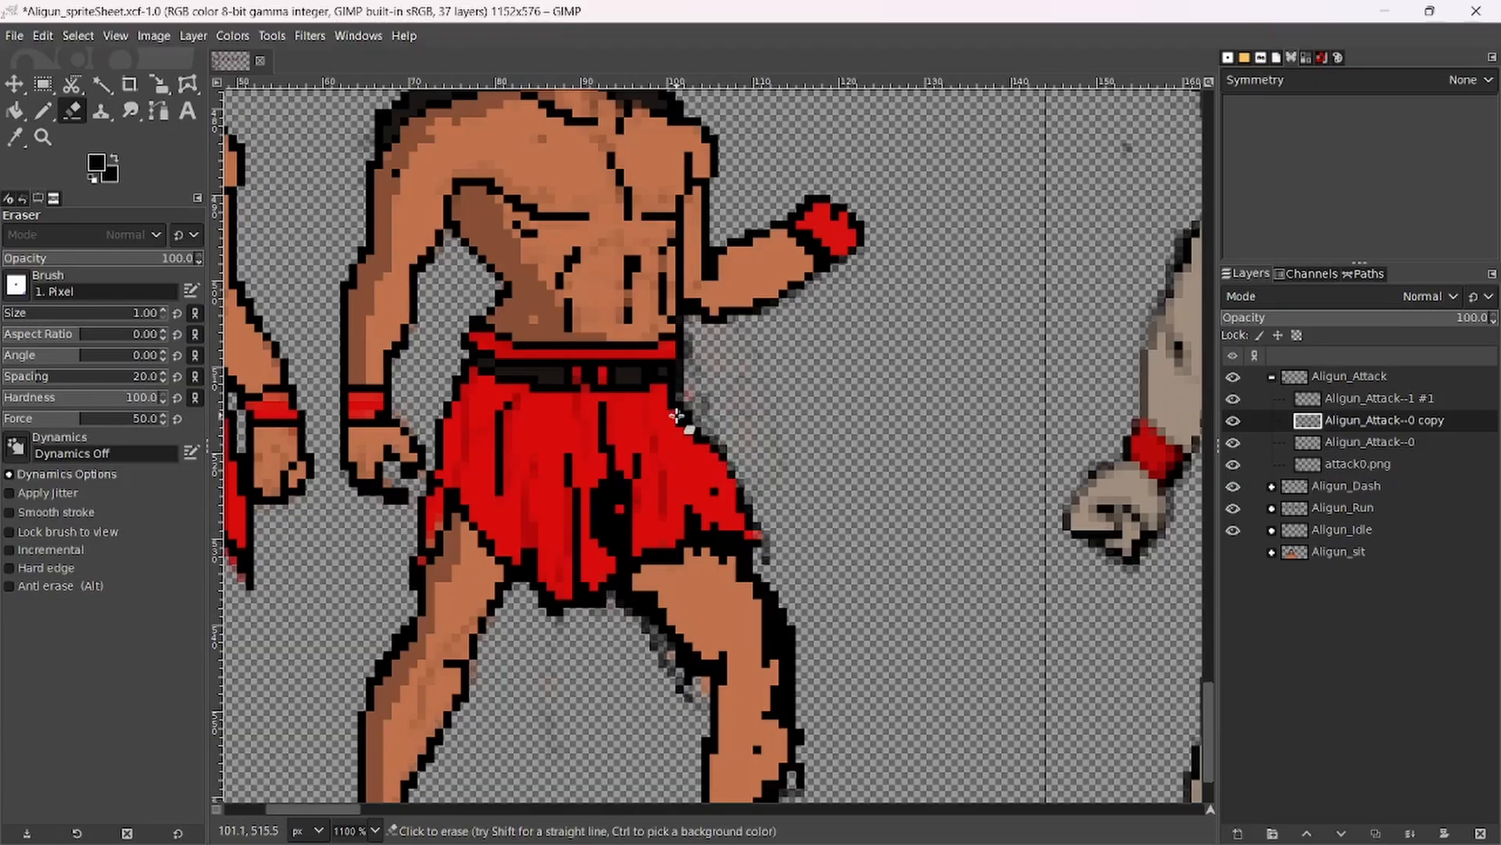
{"action": "key", "text": "n"}
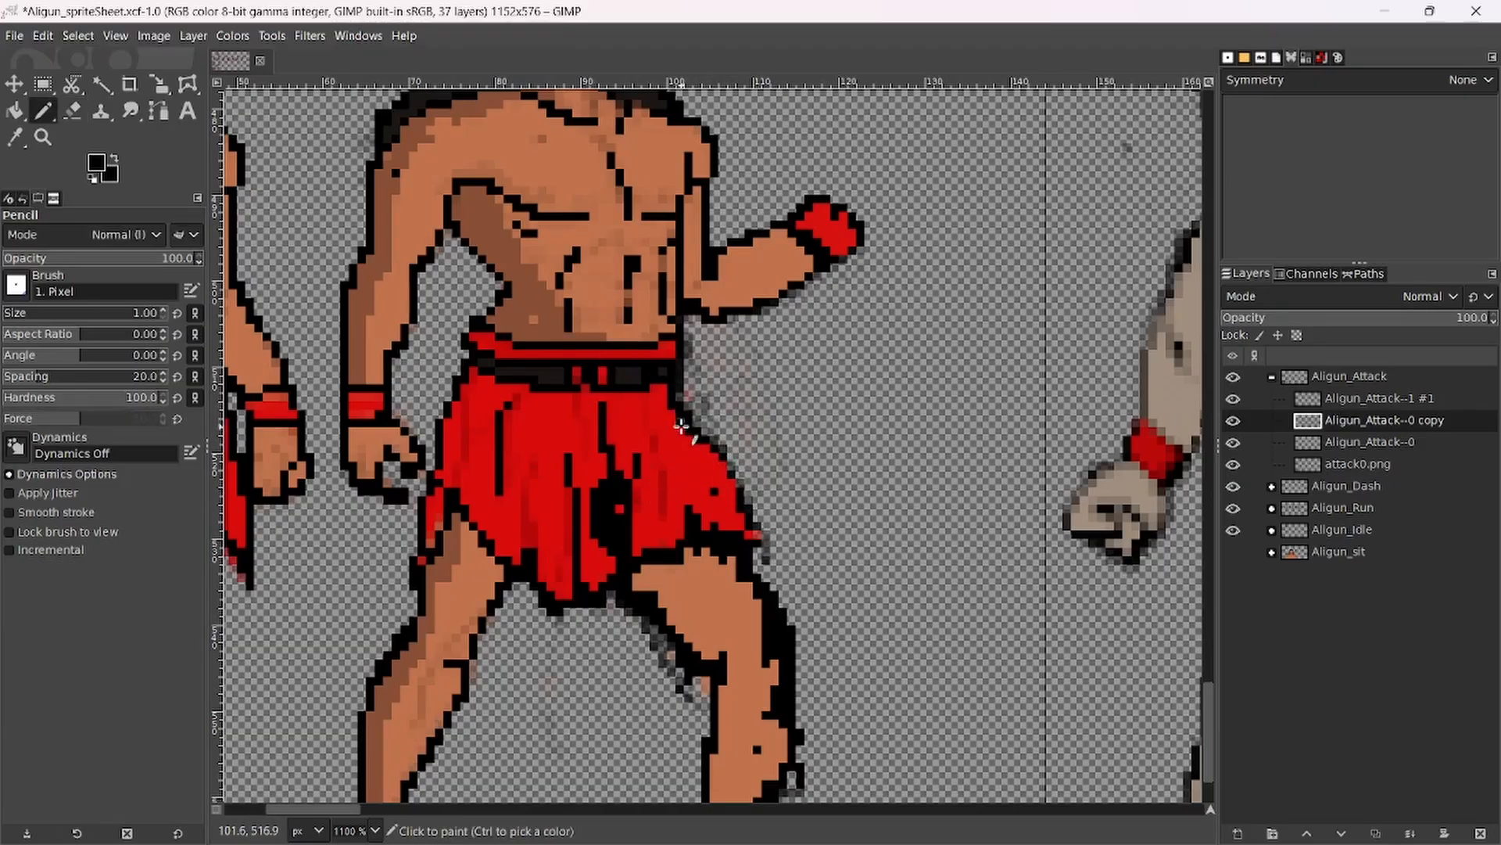
{"action": "mouse_move", "coordinate": [719, 455]}
{"action": "left_mouse_down"}
{"action": "mouse_move", "coordinate": [758, 533]}
{"action": "mouse_move", "coordinate": [798, 560]}
{"action": "mouse_move", "coordinate": [760, 557]}
{"action": "left_mouse_up"}
{"action": "left_click", "coordinate": [718, 540], "text": "ctrl"}
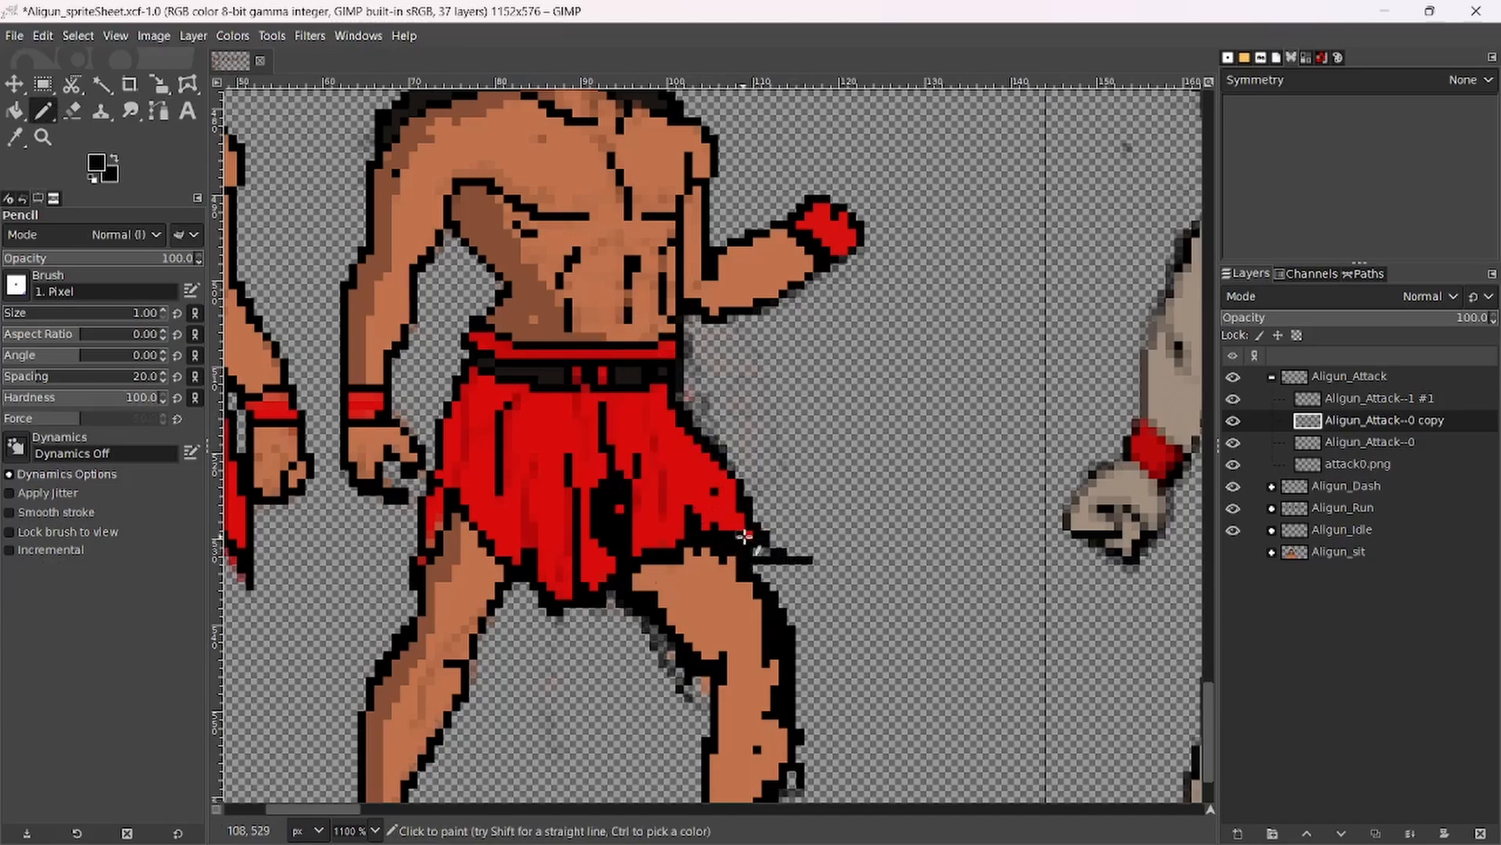
Erase the shading at the outstretched leg's knee and fill the gap with skin tone sampled from the thigh.
{"action": "scroll", "coordinate": [727, 559], "scroll_direction": "down", "scroll_amount": 2}
{"action": "scroll", "coordinate": [672, 563], "scroll_direction": "up", "scroll_amount": 2}
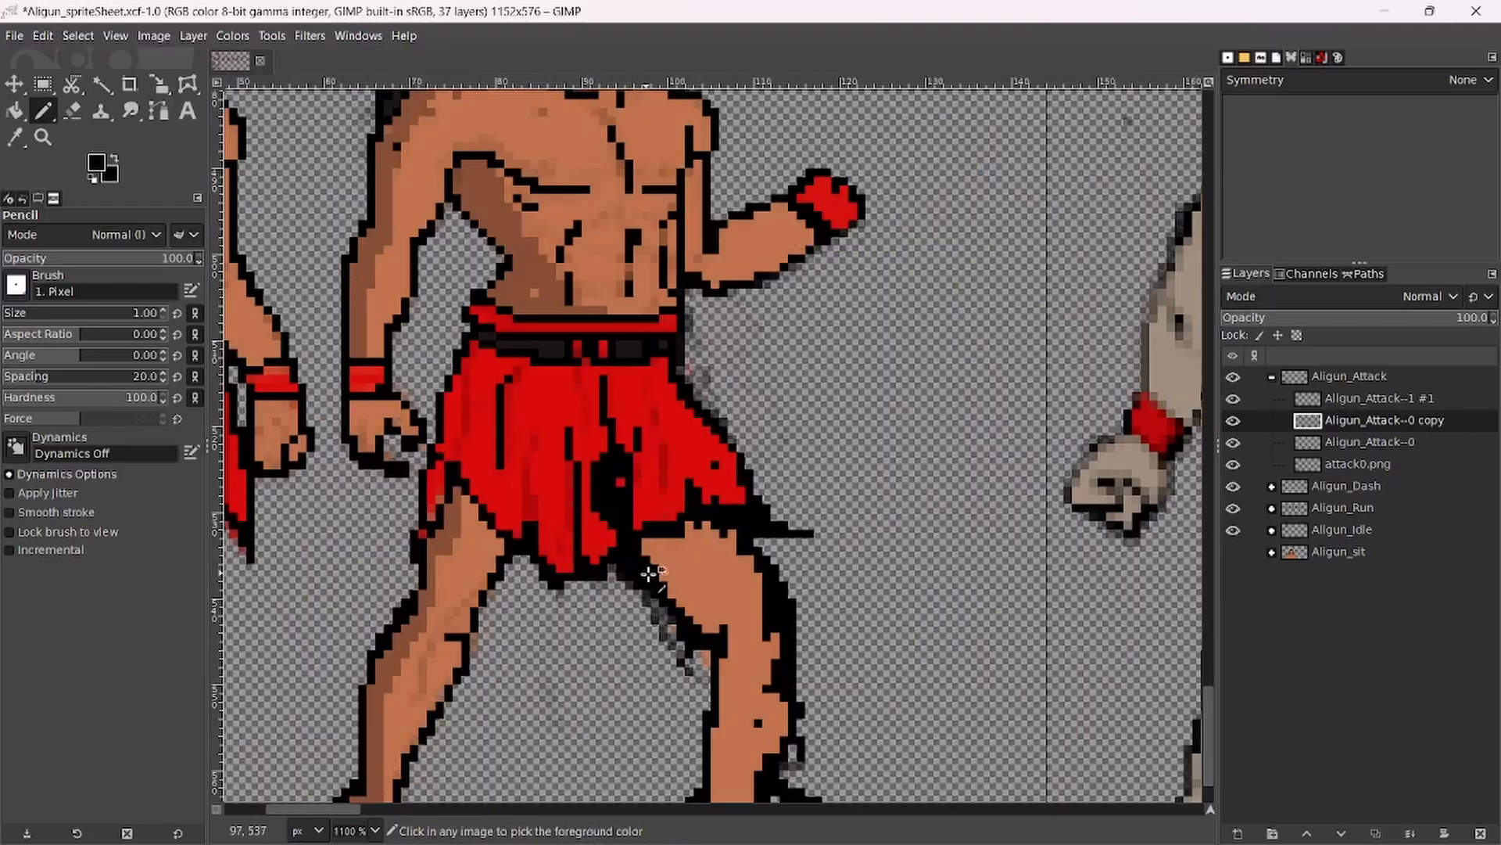
{"action": "scroll", "coordinate": [653, 575], "scroll_direction": "down", "scroll_amount": 3}
{"action": "scroll", "coordinate": [674, 588], "scroll_direction": "up", "scroll_amount": 2}
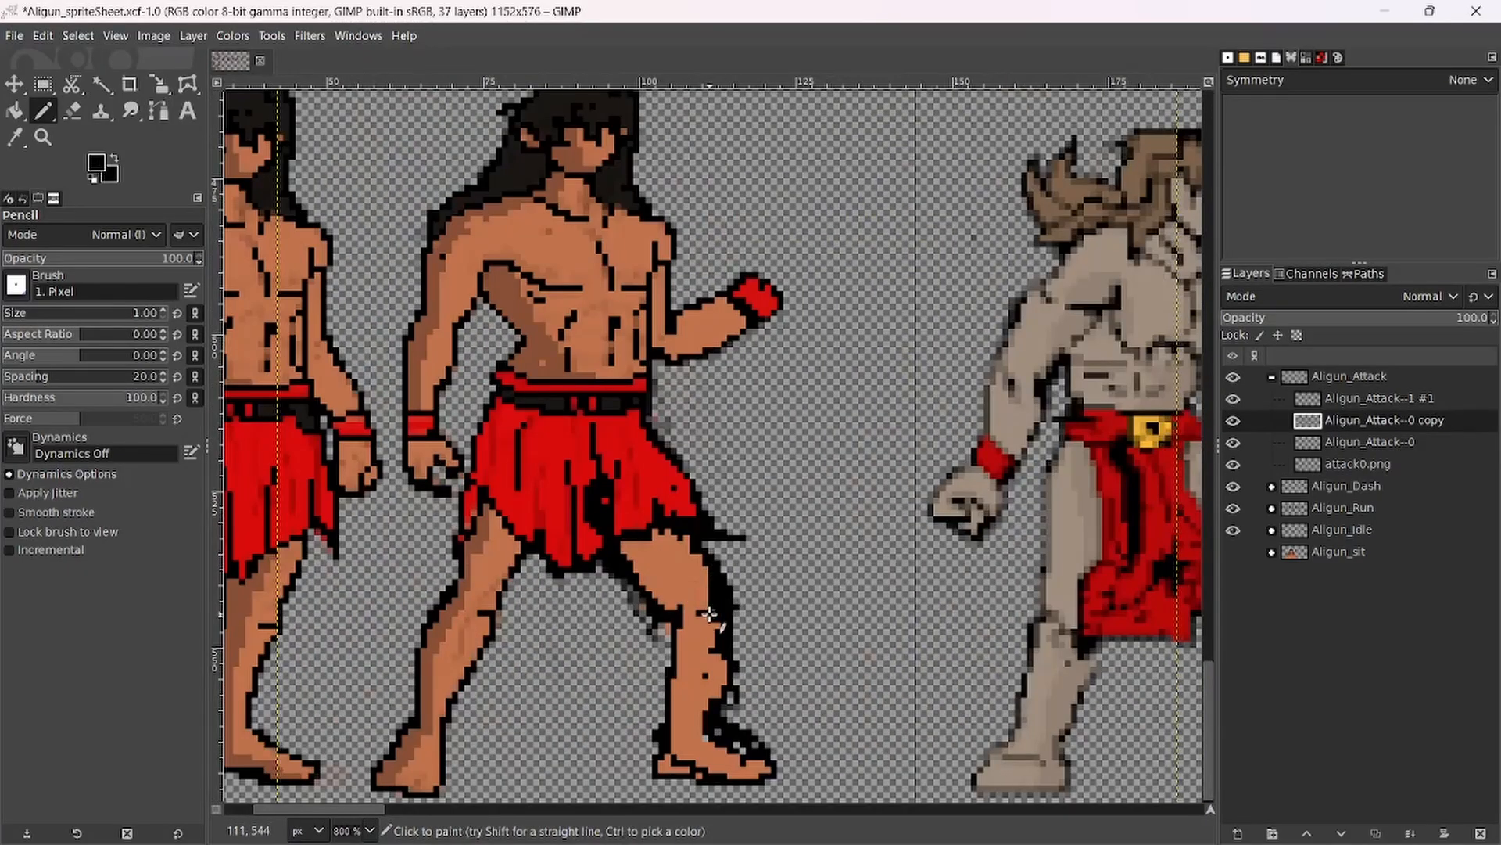
{"action": "key", "text": "shift+e"}
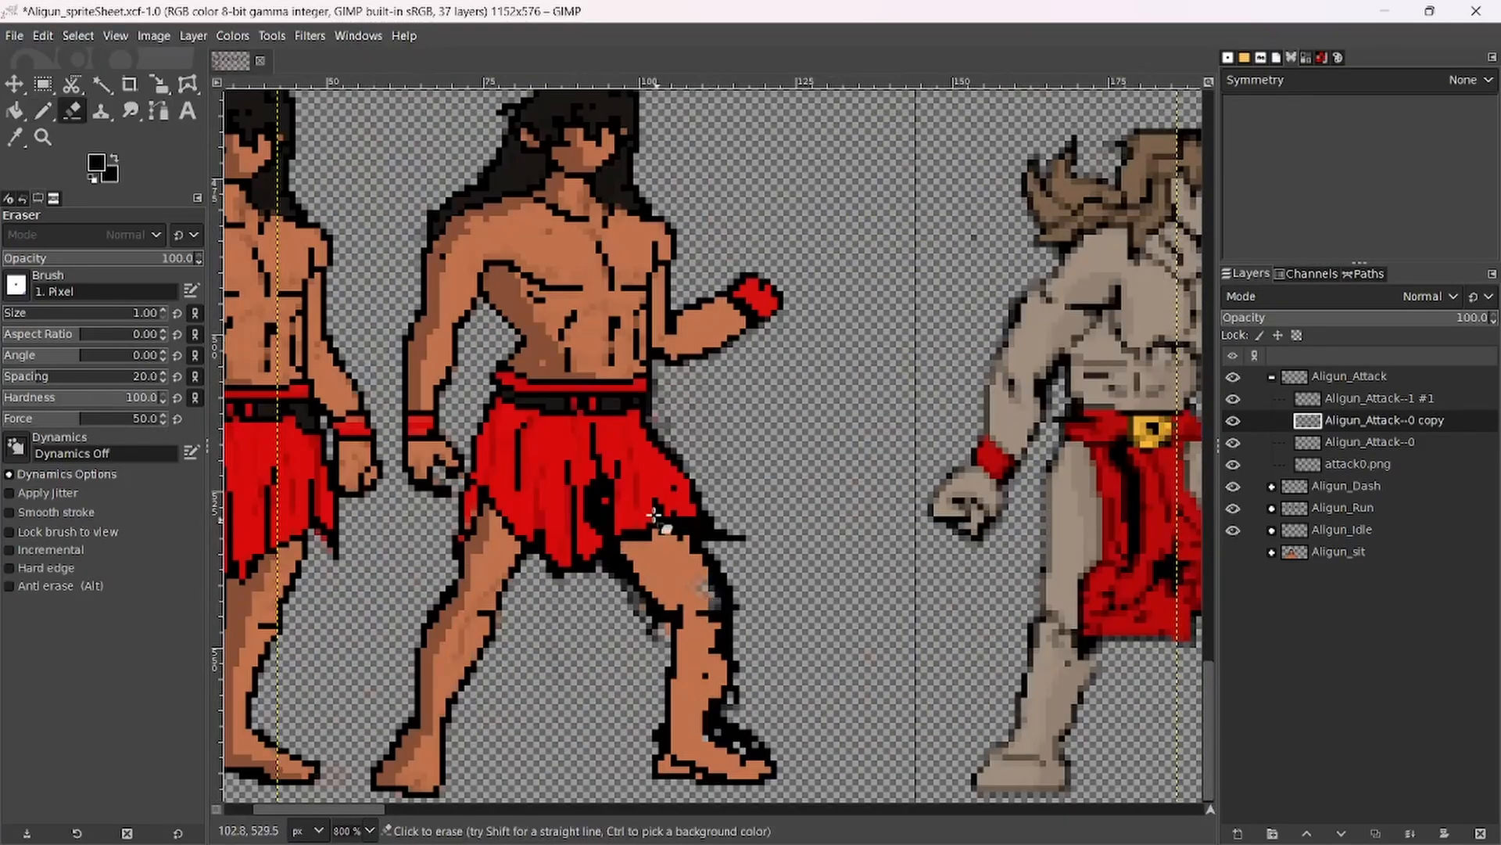
{"action": "key", "text": "n"}
{"action": "scroll", "coordinate": [683, 579], "scroll_direction": "up", "scroll_amount": 2}
{"action": "left_click", "coordinate": [681, 578], "text": "ctrl"}
{"action": "scroll", "coordinate": [683, 579], "scroll_direction": "up", "scroll_amount": 1}
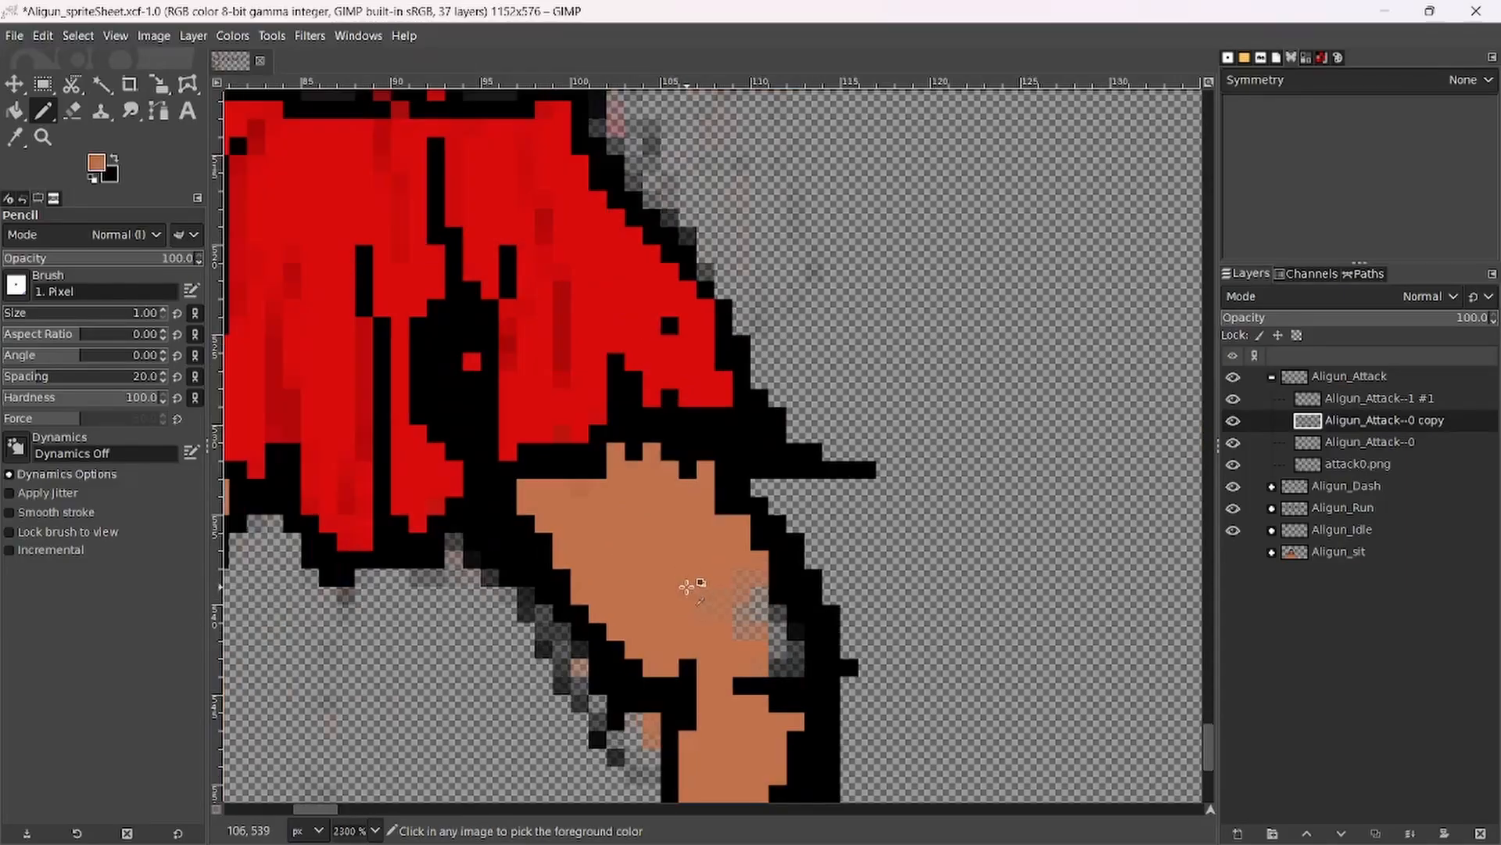
{"action": "mouse_move", "coordinate": [741, 613]}
{"action": "left_mouse_down"}
{"action": "mouse_move", "coordinate": [770, 563]}
{"action": "mouse_move", "coordinate": [796, 643]}
{"action": "mouse_move", "coordinate": [754, 658]}
{"action": "mouse_move", "coordinate": [813, 649]}
{"action": "left_mouse_up"}
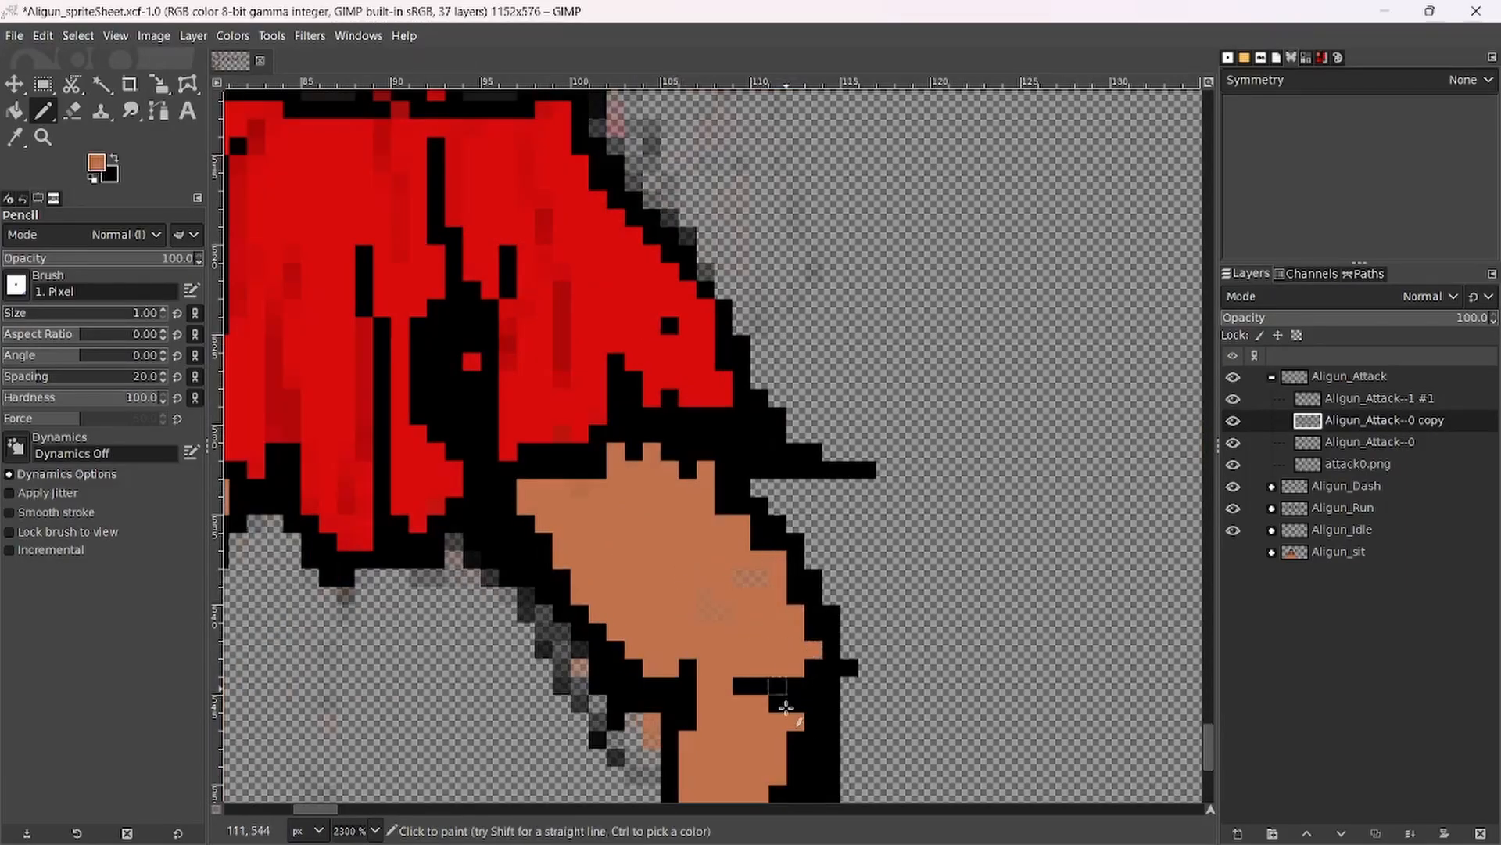
{"action": "scroll", "coordinate": [827, 671], "scroll_direction": "down", "scroll_amount": 6}
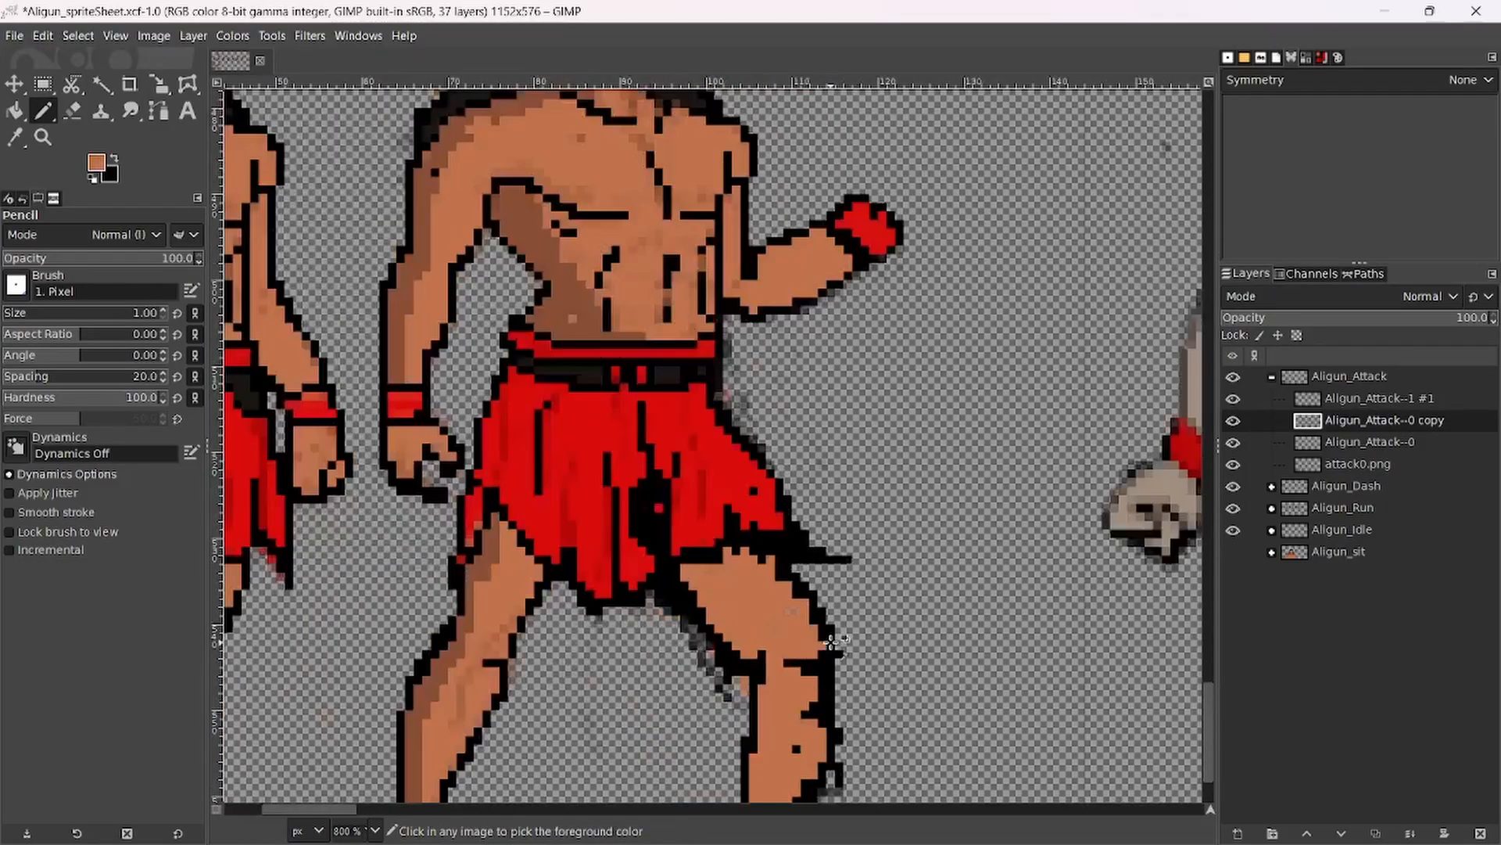
Hide the Aligun_Attack--0 layer containing the unmodified idle sprite.
{"action": "scroll", "coordinate": [886, 551], "scroll_direction": "up", "scroll_amount": 5}
{"action": "scroll", "coordinate": [766, 594], "scroll_direction": "down", "scroll_amount": 2}
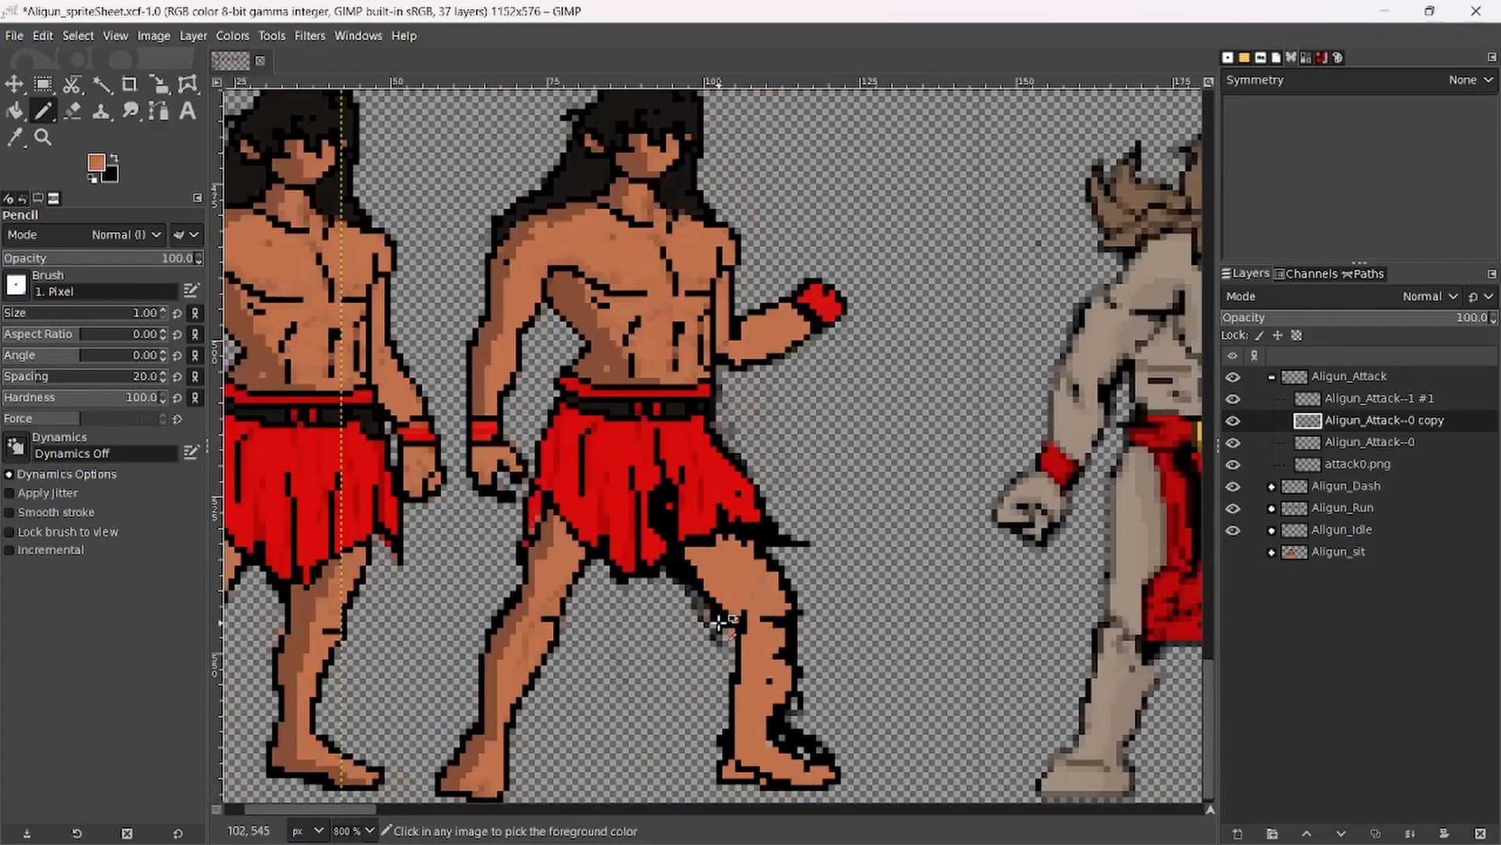
{"action": "key", "text": "shift+e"}
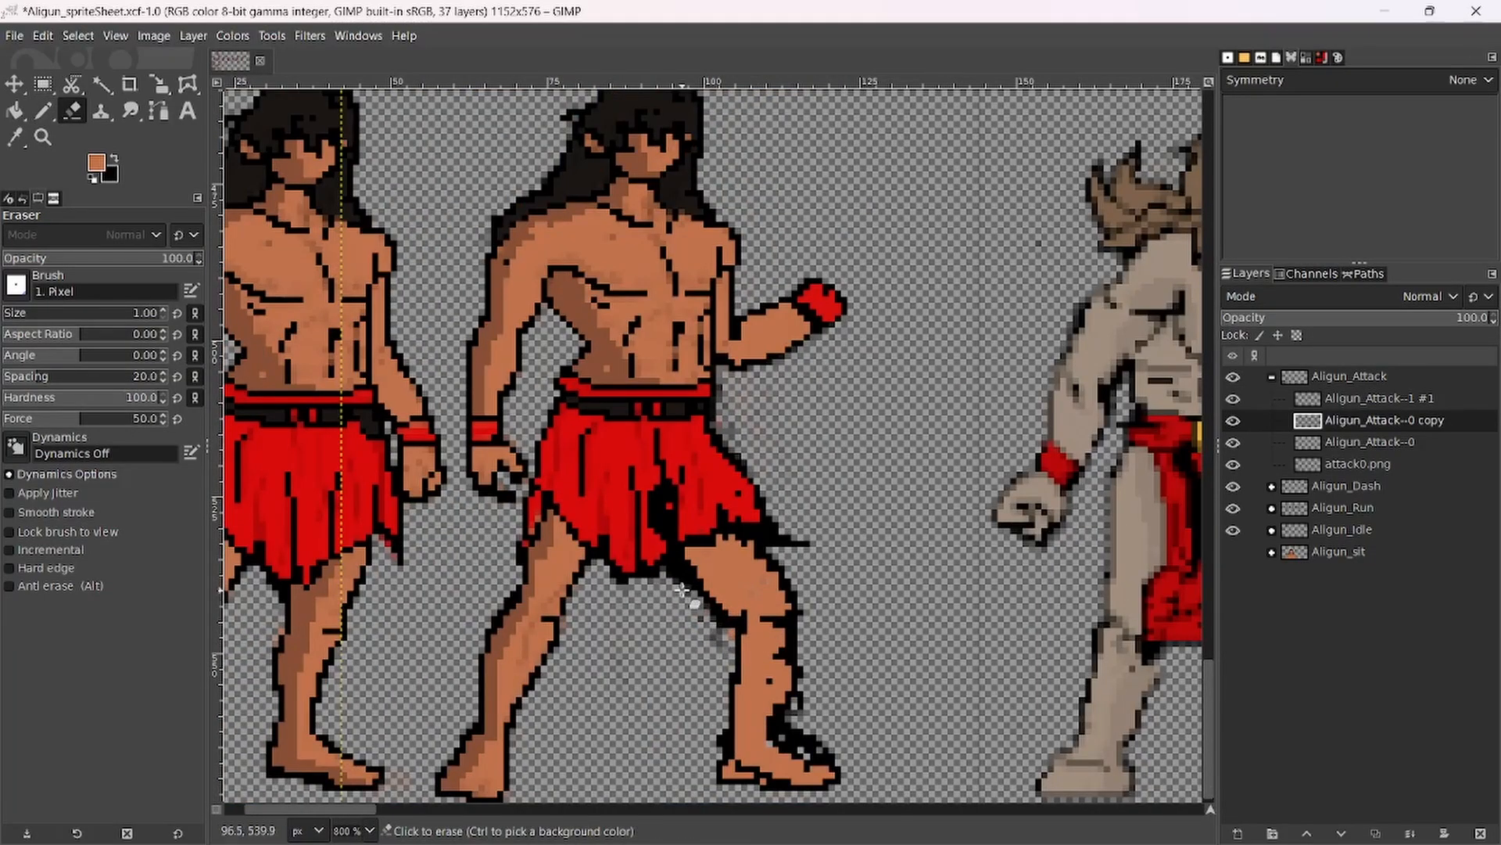
{"action": "left_click", "coordinate": [1238, 401]}
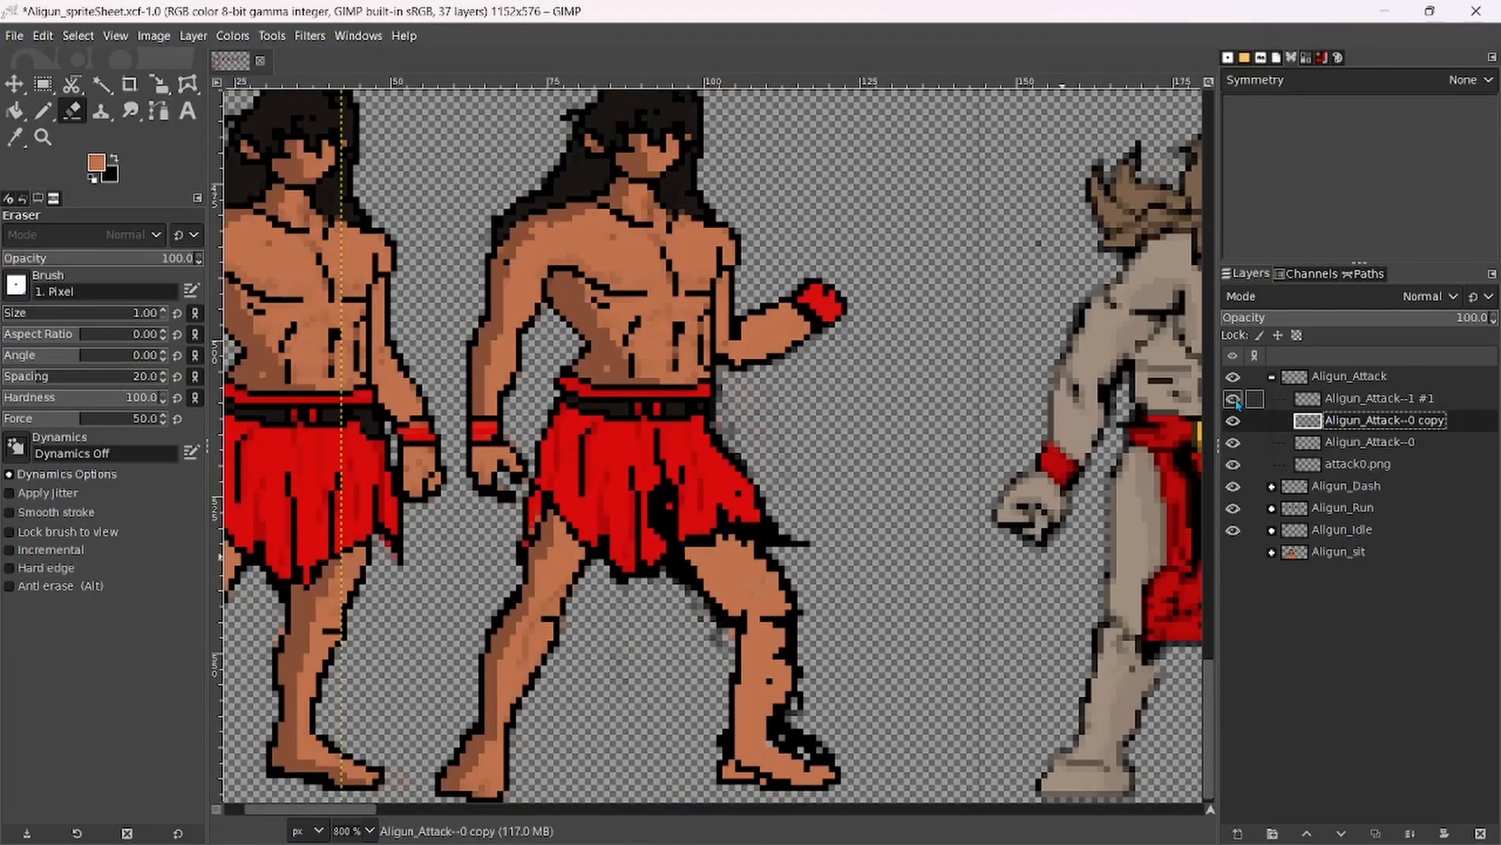
{"action": "left_click", "coordinate": [1233, 442]}
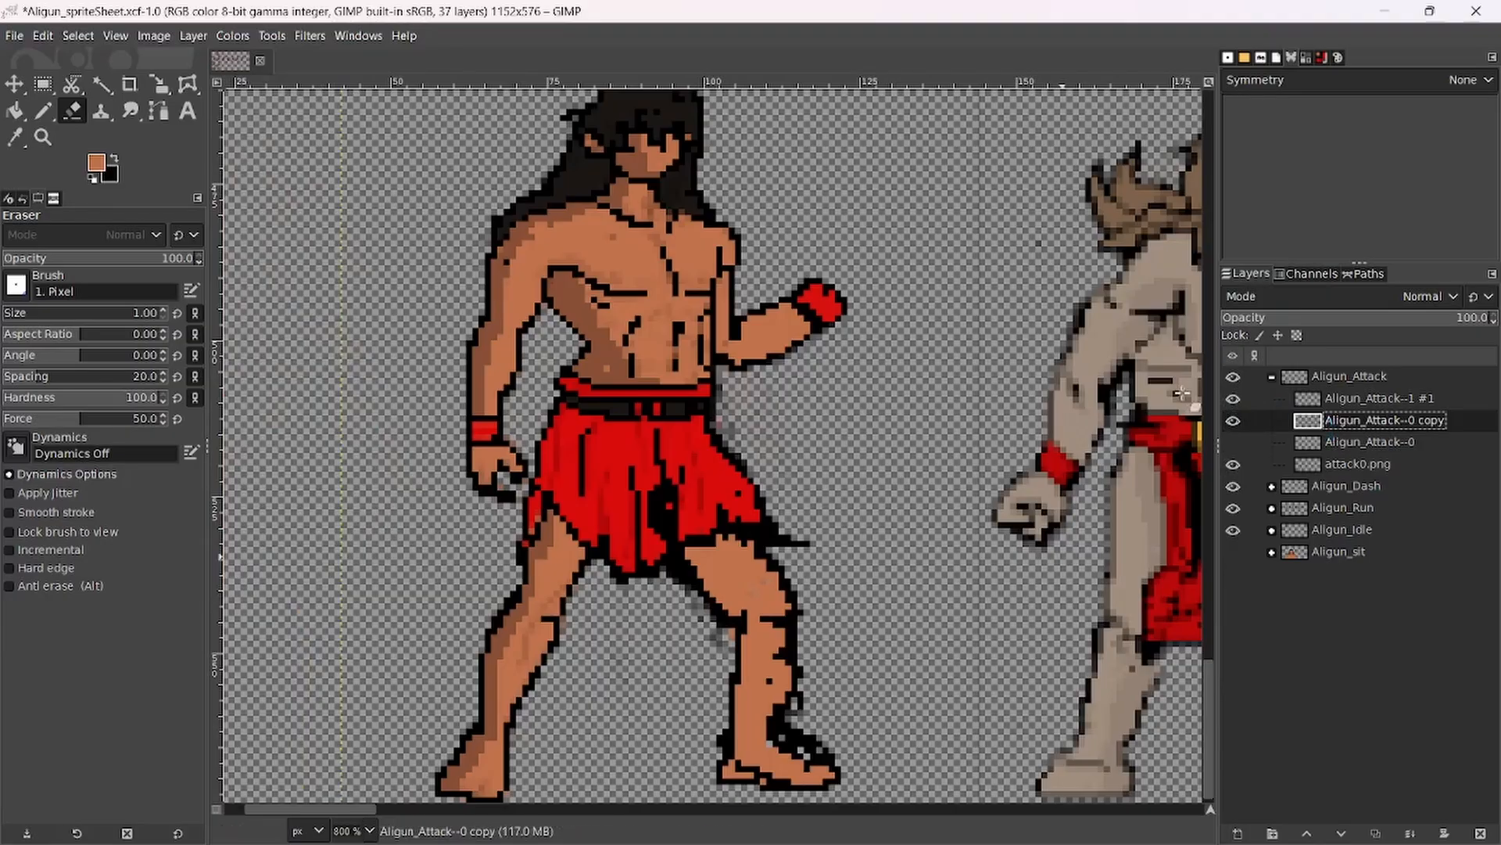
Toggle the visibility of the Aligun_Attack--1 #1 and Aligun_Attack--0 copy layers to check what each one contains.
{"action": "left_click", "coordinate": [1359, 400]}
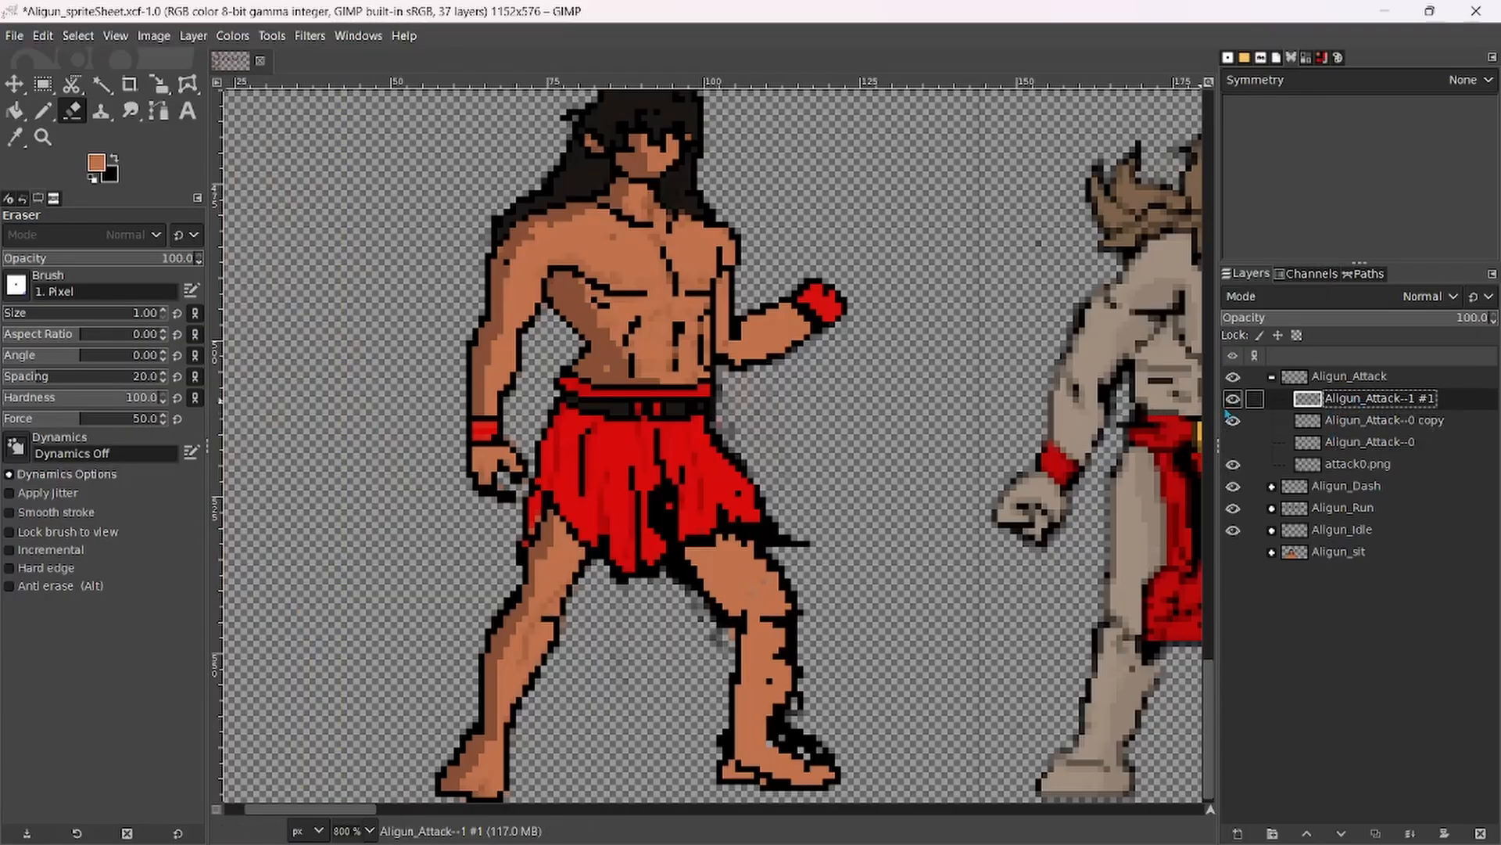
{"action": "scroll", "coordinate": [921, 421], "scroll_direction": "down", "scroll_amount": 3}
{"action": "scroll", "coordinate": [914, 433], "scroll_direction": "up", "scroll_amount": 3}
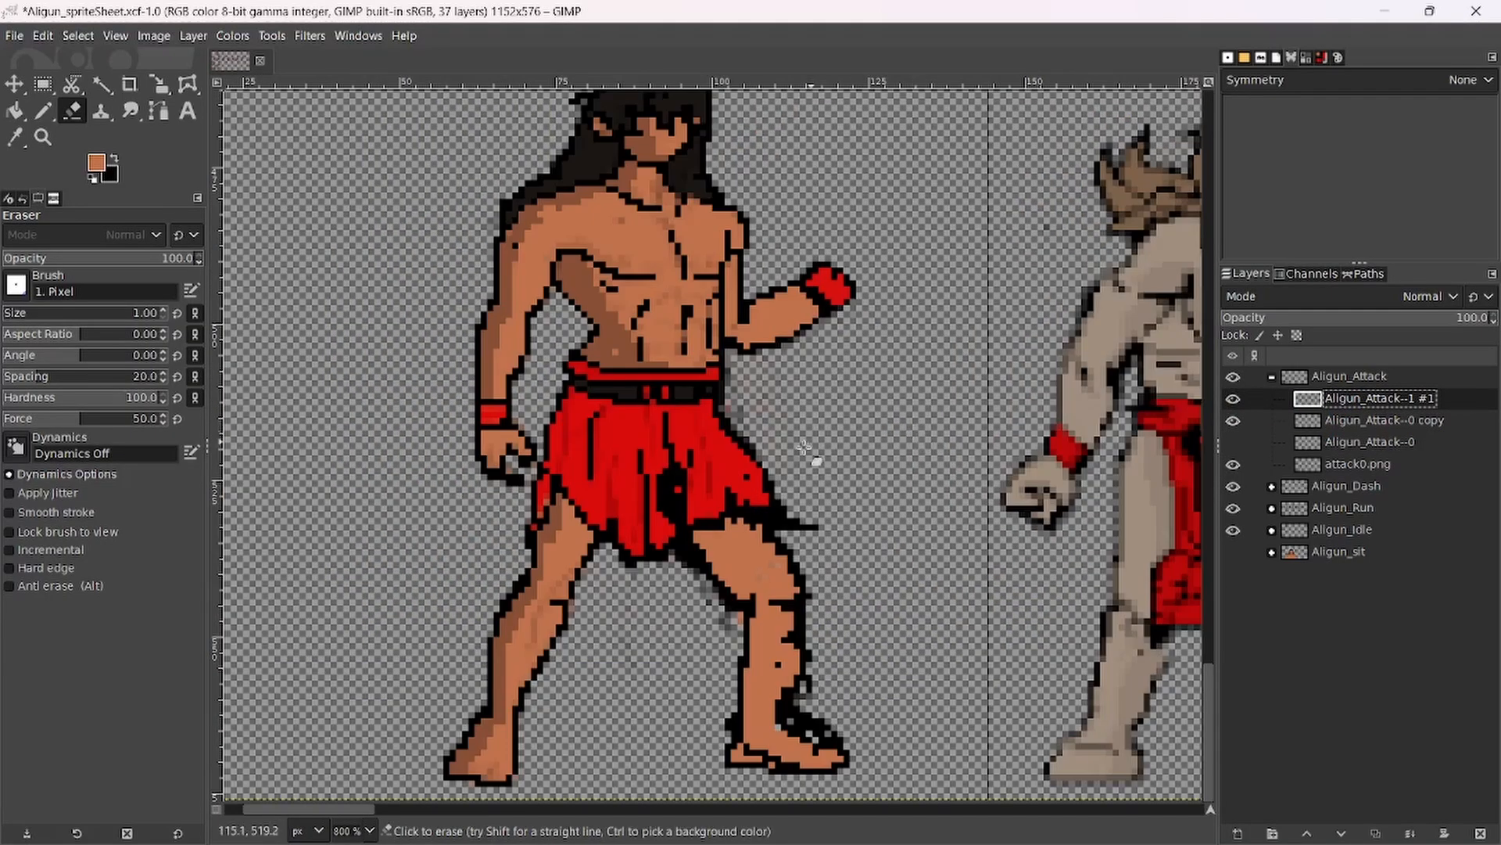
{"action": "scroll", "coordinate": [805, 447], "scroll_direction": "up", "scroll_amount": 2}
{"action": "left_click", "coordinate": [1233, 421]}
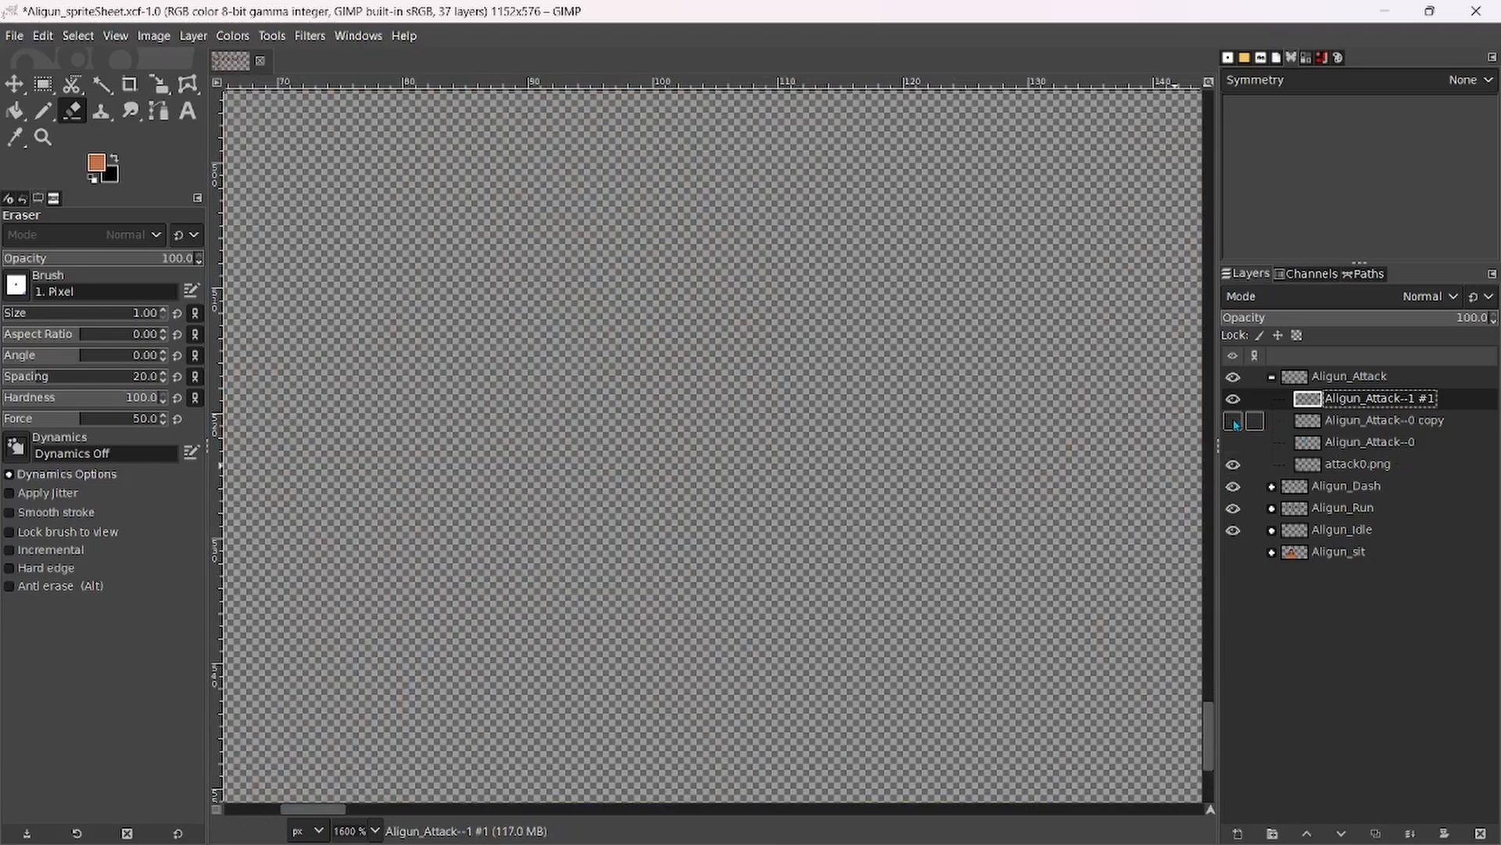
{"action": "left_click", "coordinate": [1234, 423]}
{"action": "scroll", "coordinate": [1139, 426], "scroll_direction": "down", "scroll_amount": 7}
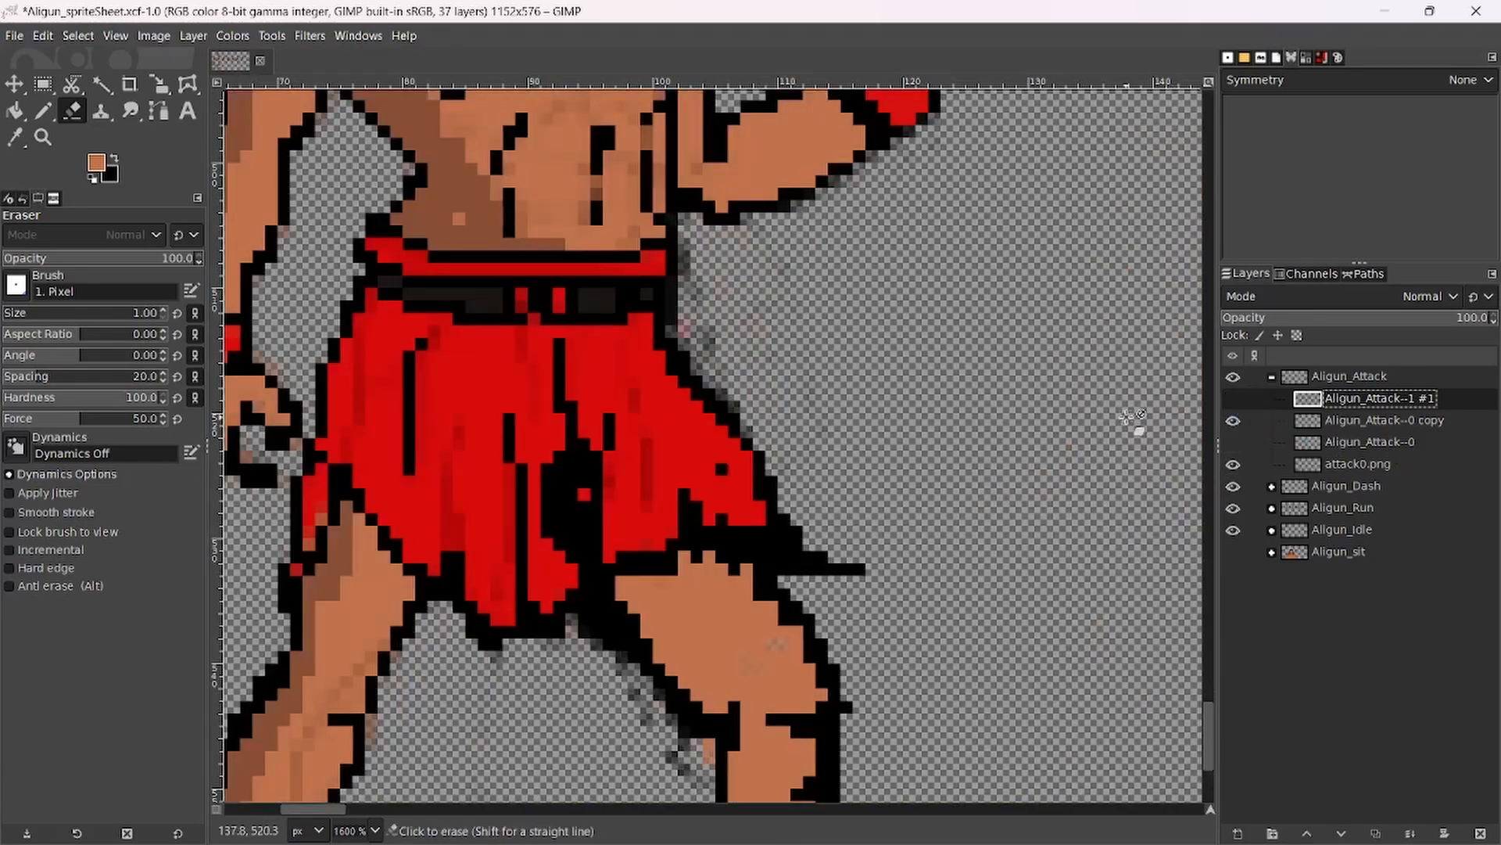
{"action": "left_click", "coordinate": [1233, 399]}
{"action": "left_click", "coordinate": [1234, 421]}
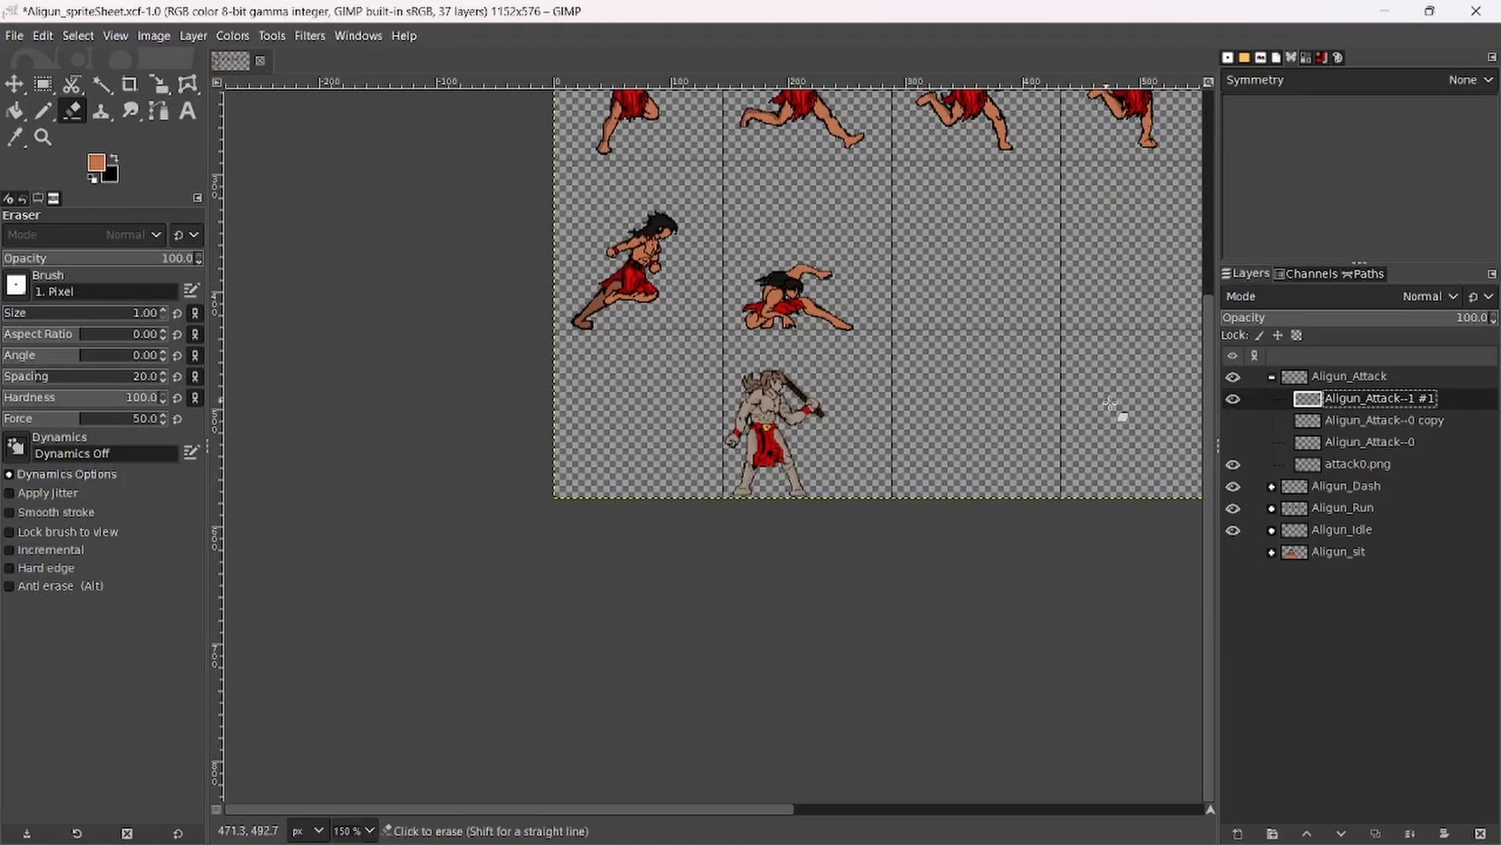
{"action": "scroll", "coordinate": [1103, 426], "scroll_direction": "down", "scroll_amount": 4}
{"action": "scroll", "coordinate": [1100, 436], "scroll_direction": "up", "scroll_amount": 3}
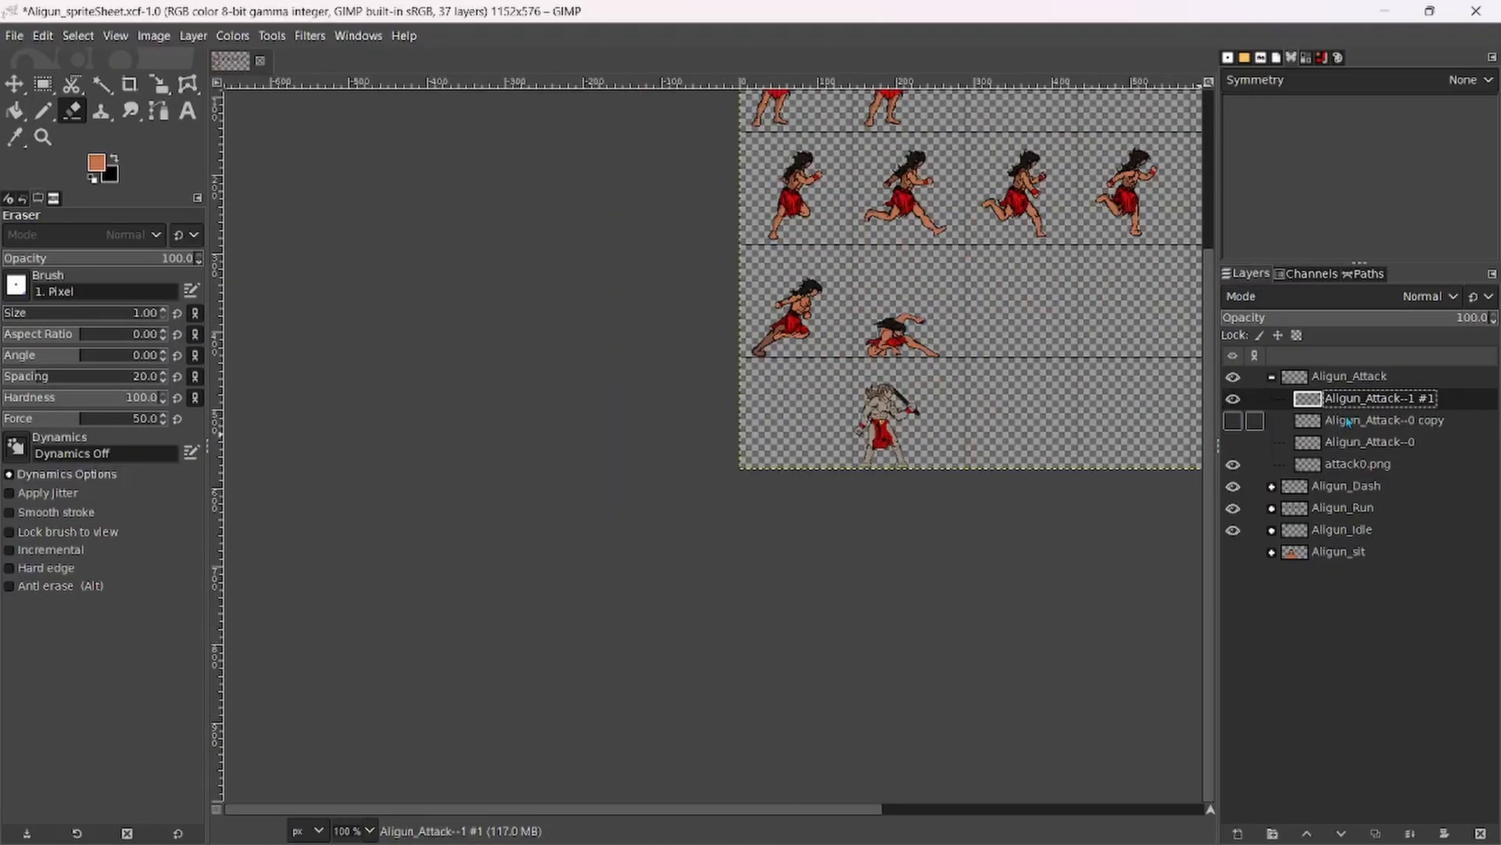
{"action": "left_click", "coordinate": [1348, 421]}
{"action": "left_click", "coordinate": [1234, 421]}
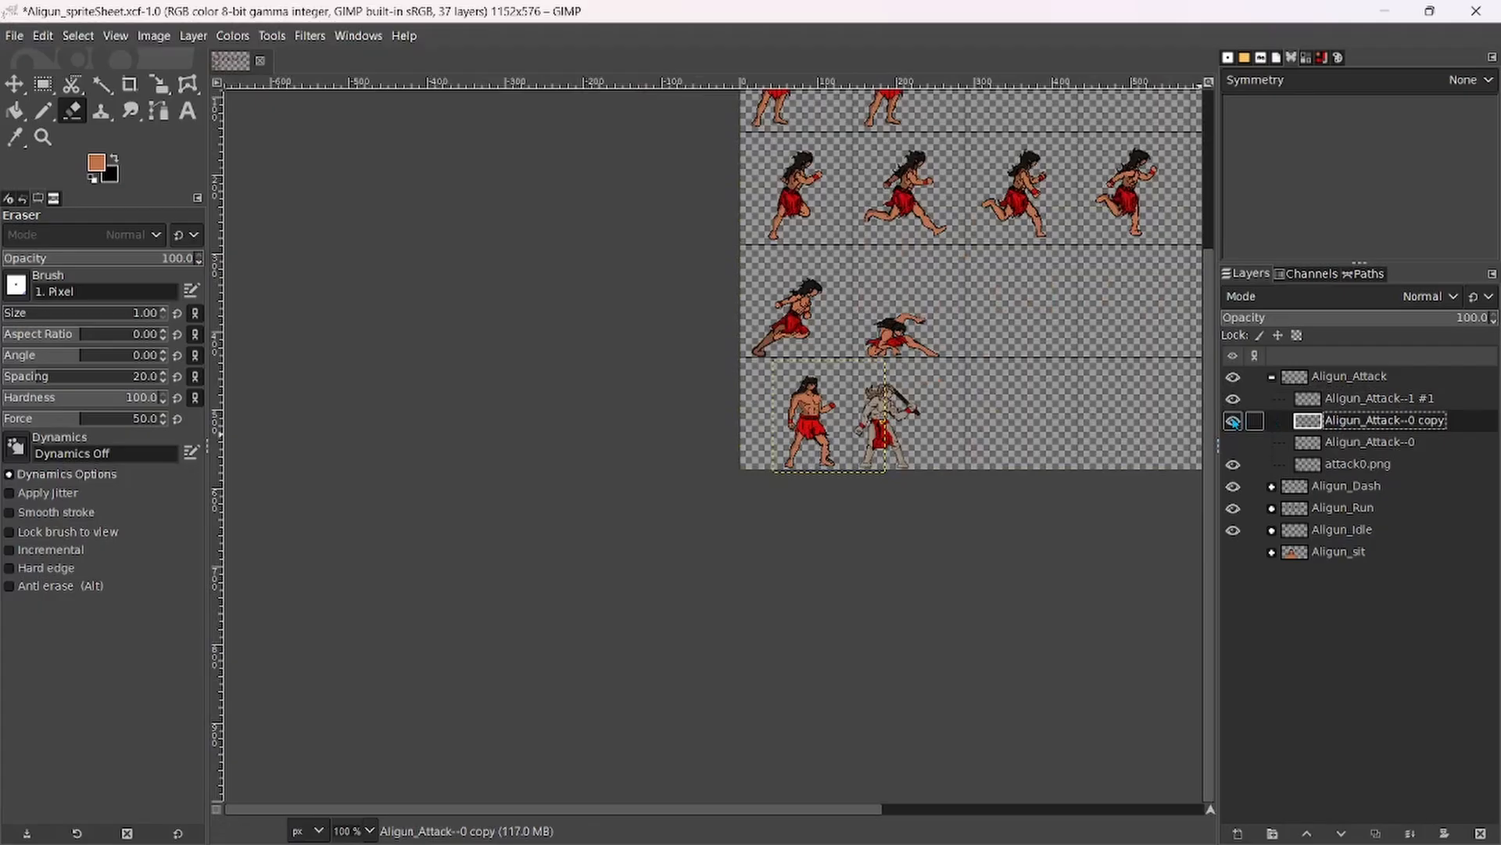
{"action": "left_click", "coordinate": [1271, 398]}
{"action": "scroll", "coordinate": [925, 307], "scroll_direction": "up", "scroll_amount": 3}
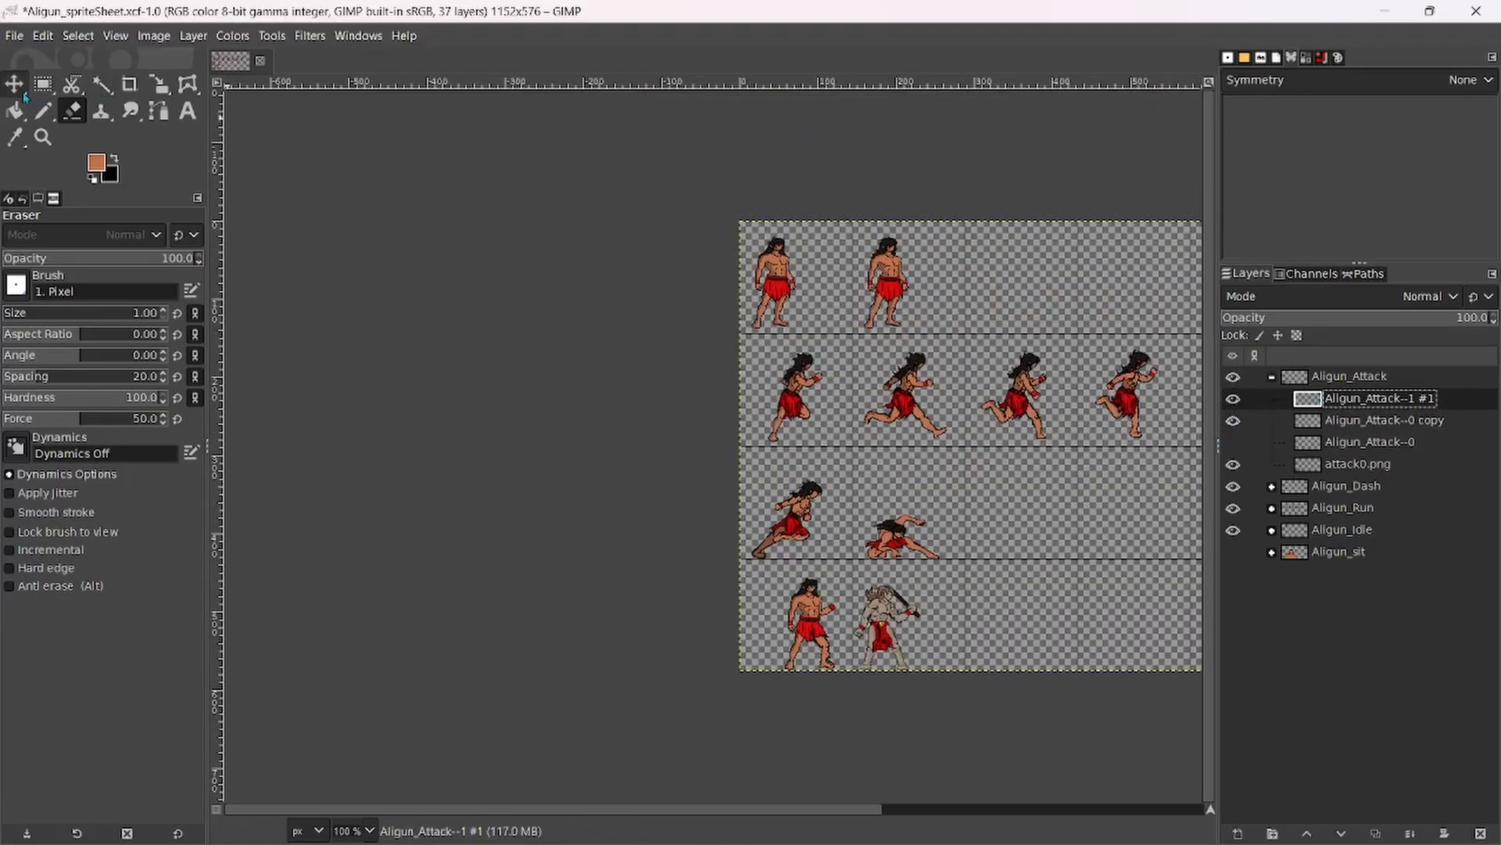
{"action": "key", "text": "m"}
{"action": "scroll", "coordinate": [793, 234], "scroll_direction": "up", "scroll_amount": 1}
{"action": "left_click_drag", "start_coordinate": [747, 280], "coordinate": [750, 306]}
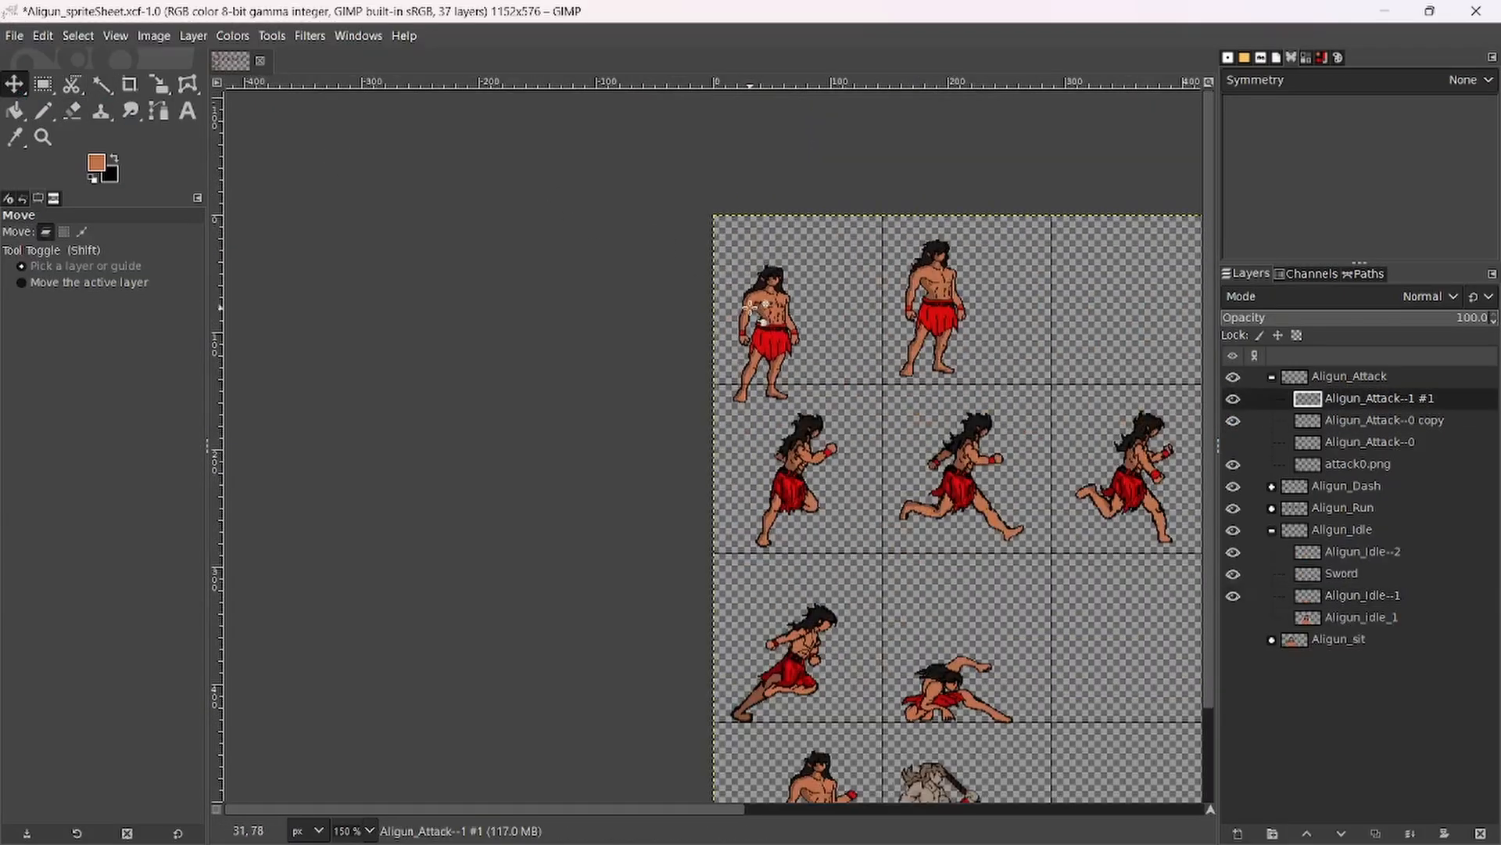
{"action": "key", "text": "ctrl+z"}
{"action": "left_click_drag", "start_coordinate": [921, 466], "coordinate": [781, 31]}
{"action": "left_click_drag", "start_coordinate": [659, 340], "coordinate": [635, 341]}
{"action": "key", "text": "ctrl+z"}
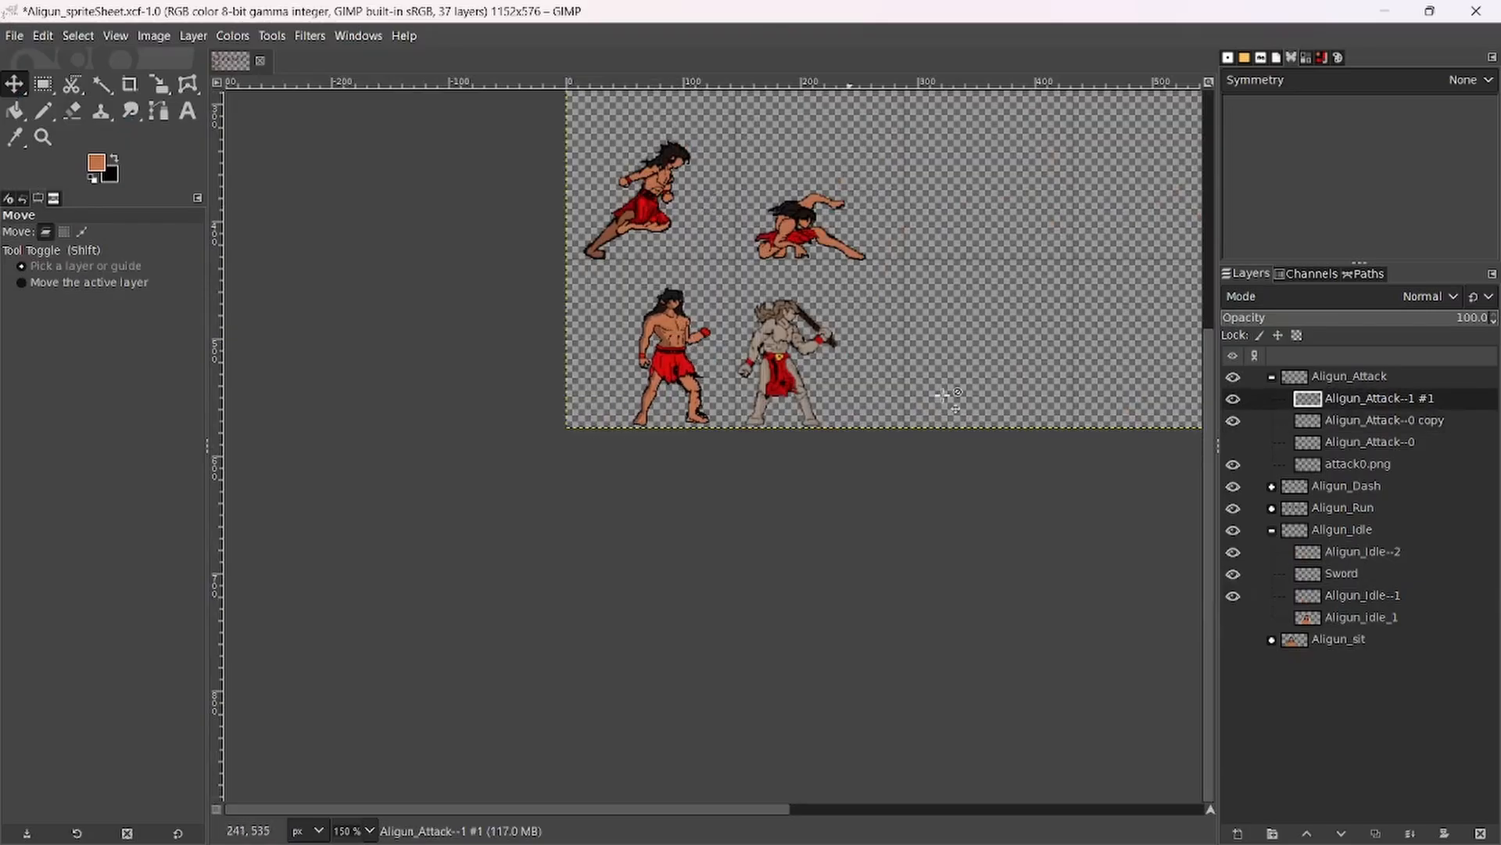
Hide the Aligun_Attack--1 #1 layer, keeping the Aligun_Attack--0 copy layer visible.
{"action": "left_click", "coordinate": [1376, 406]}
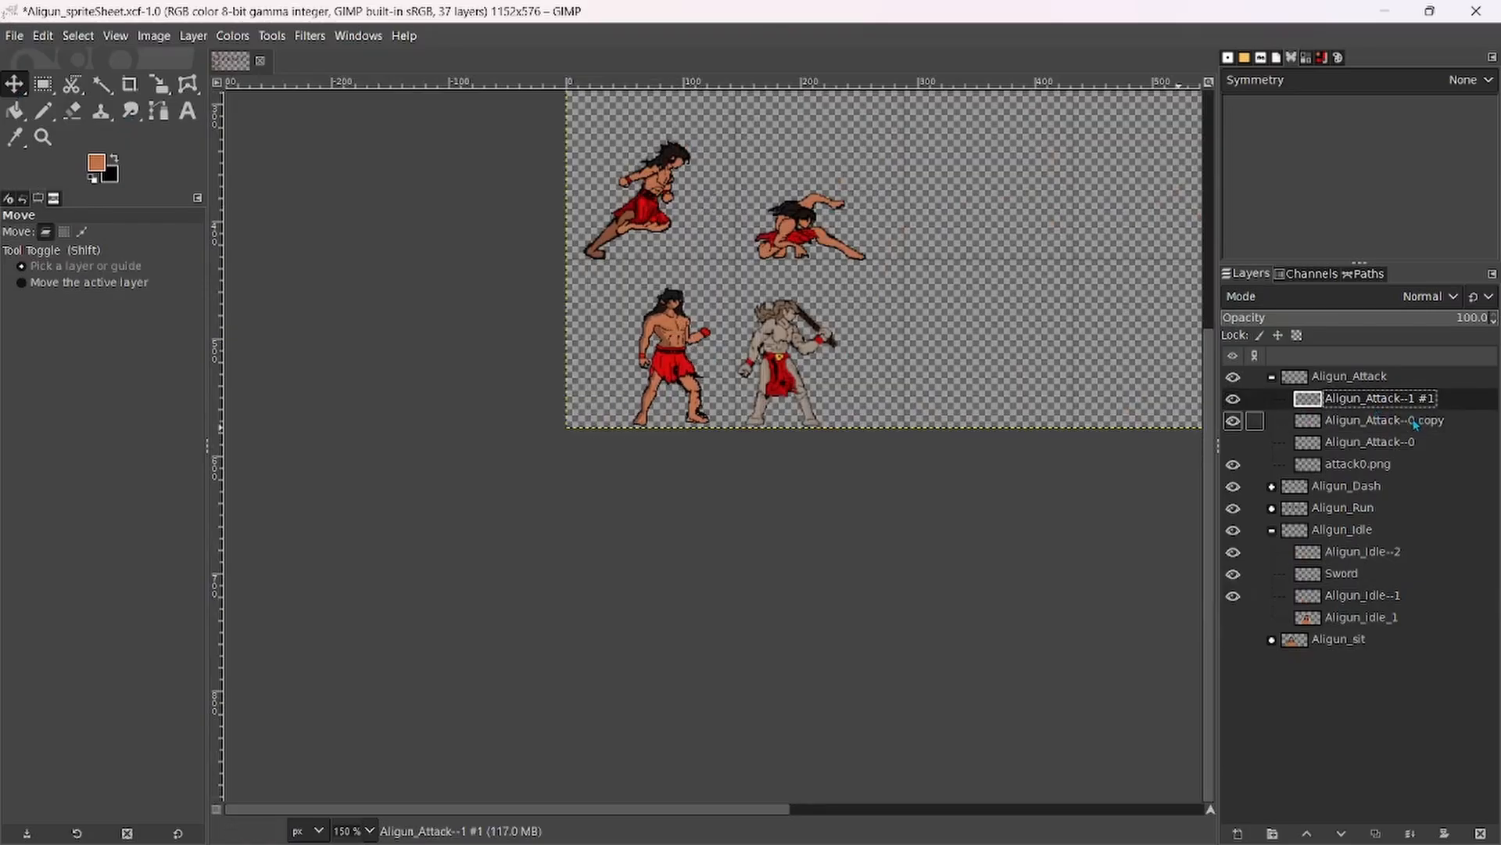
{"action": "left_click", "coordinate": [1234, 420]}
{"action": "left_click", "coordinate": [1234, 420]}
{"action": "scroll", "coordinate": [693, 394], "scroll_direction": "up", "scroll_amount": 7, "text": "ctrl"}
{"action": "key", "text": "n"}
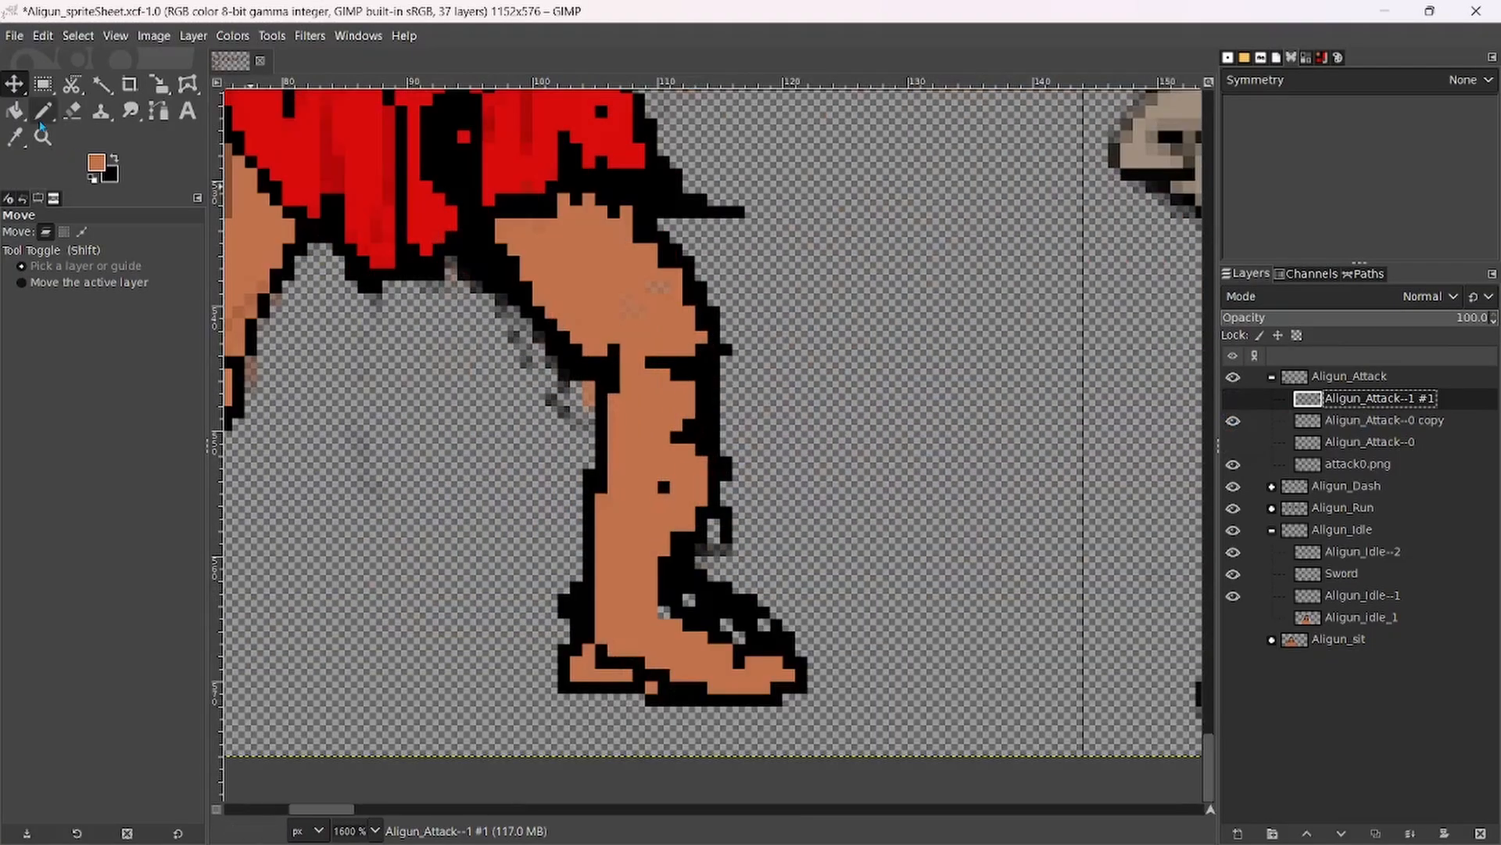
{"action": "scroll", "coordinate": [762, 375], "scroll_direction": "down", "scroll_amount": 3, "text": "ctrl"}
{"action": "scroll", "coordinate": [766, 387], "scroll_direction": "up", "scroll_amount": 3, "text": "ctrl"}
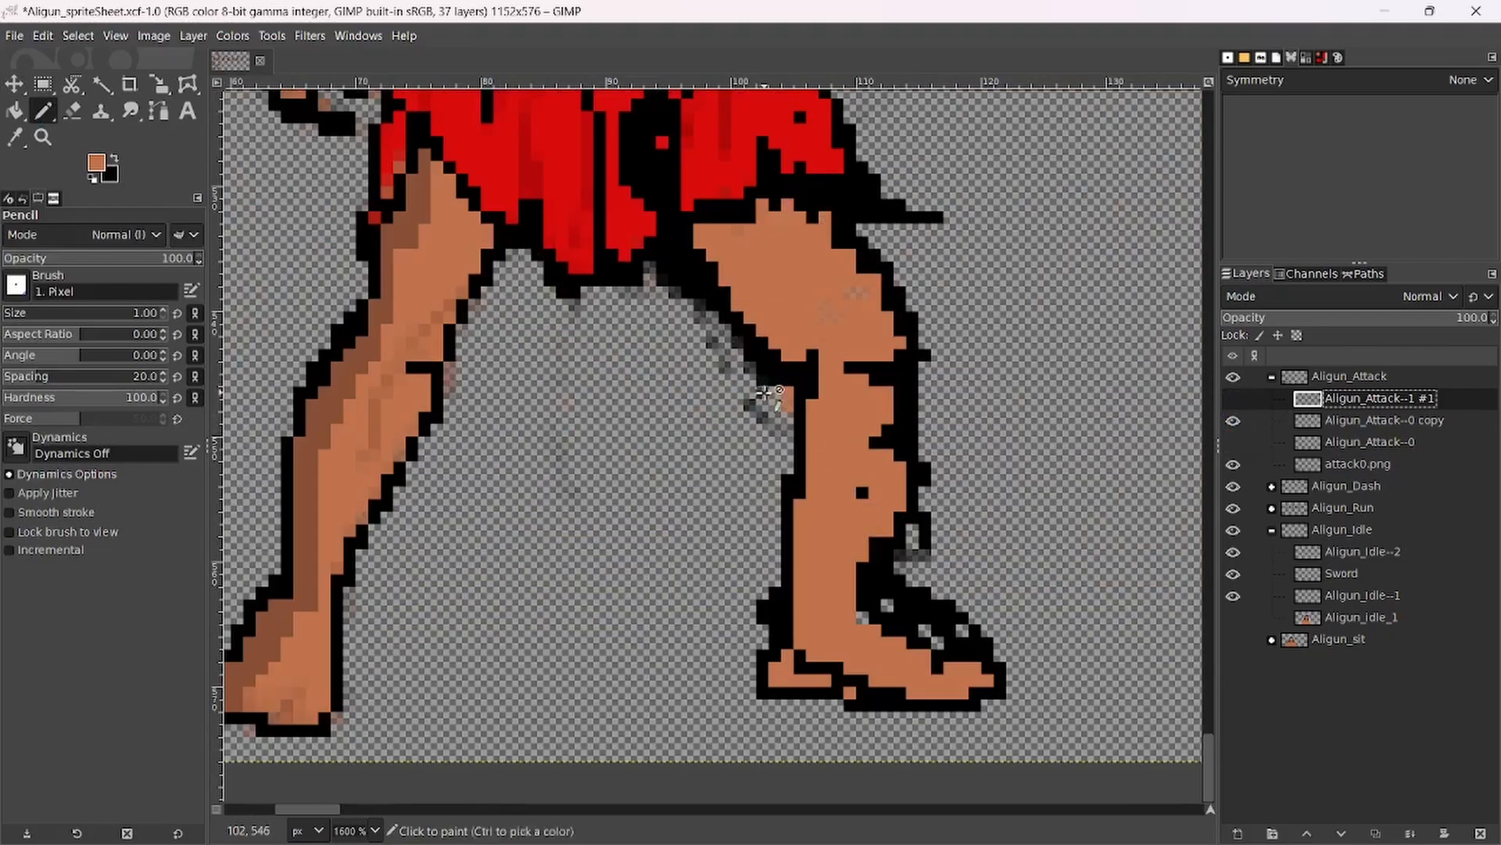
On the Aligun_Attack--0 copy layer, erase stray pixels behind the outstretched leg and the thick black shading at its lower shin and instep.
{"action": "left_click", "coordinate": [74, 112]}
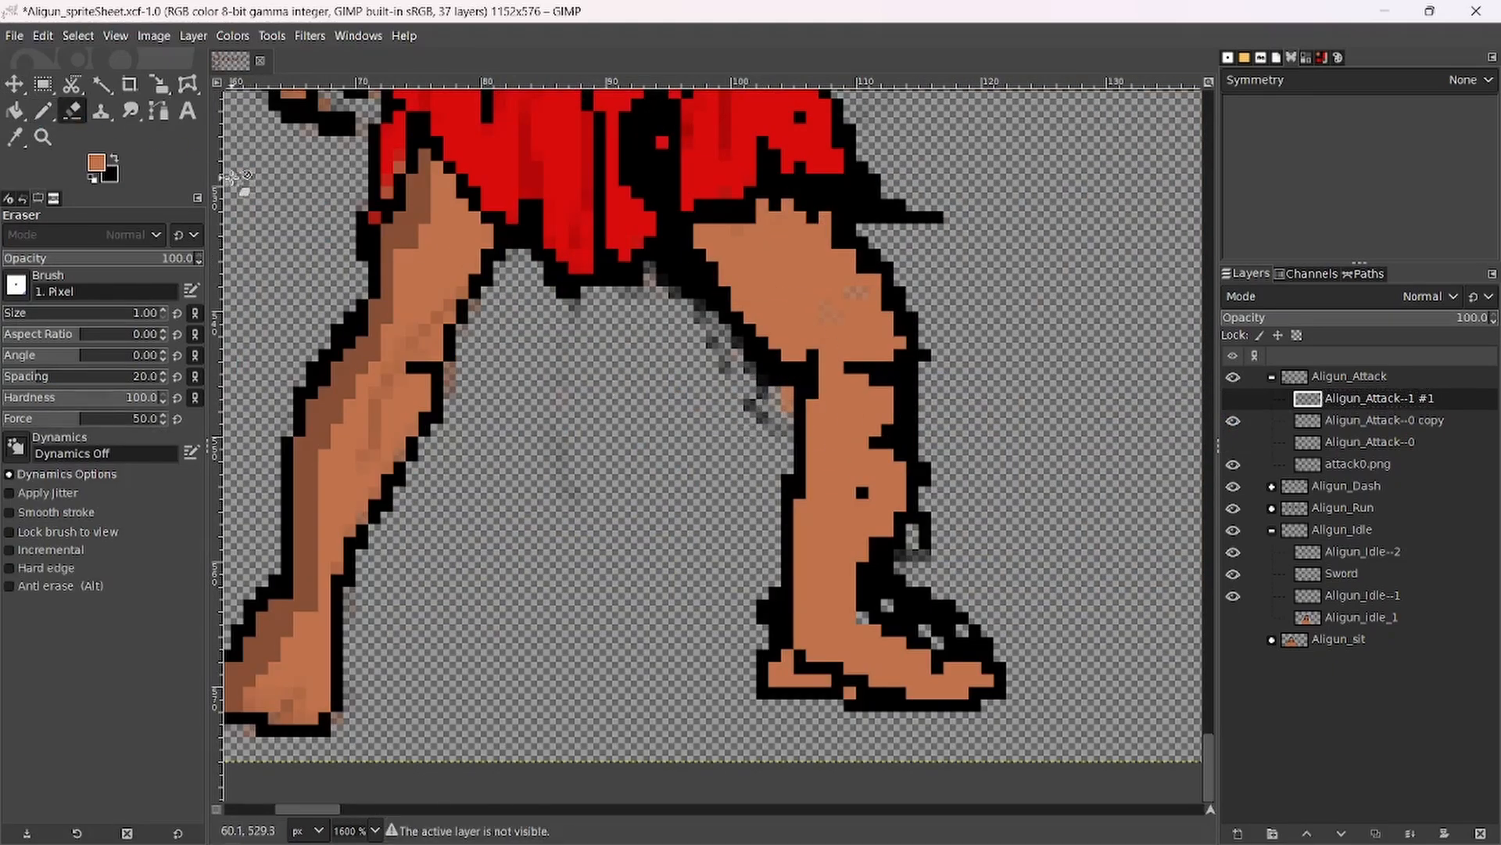
{"action": "left_click", "coordinate": [1376, 420]}
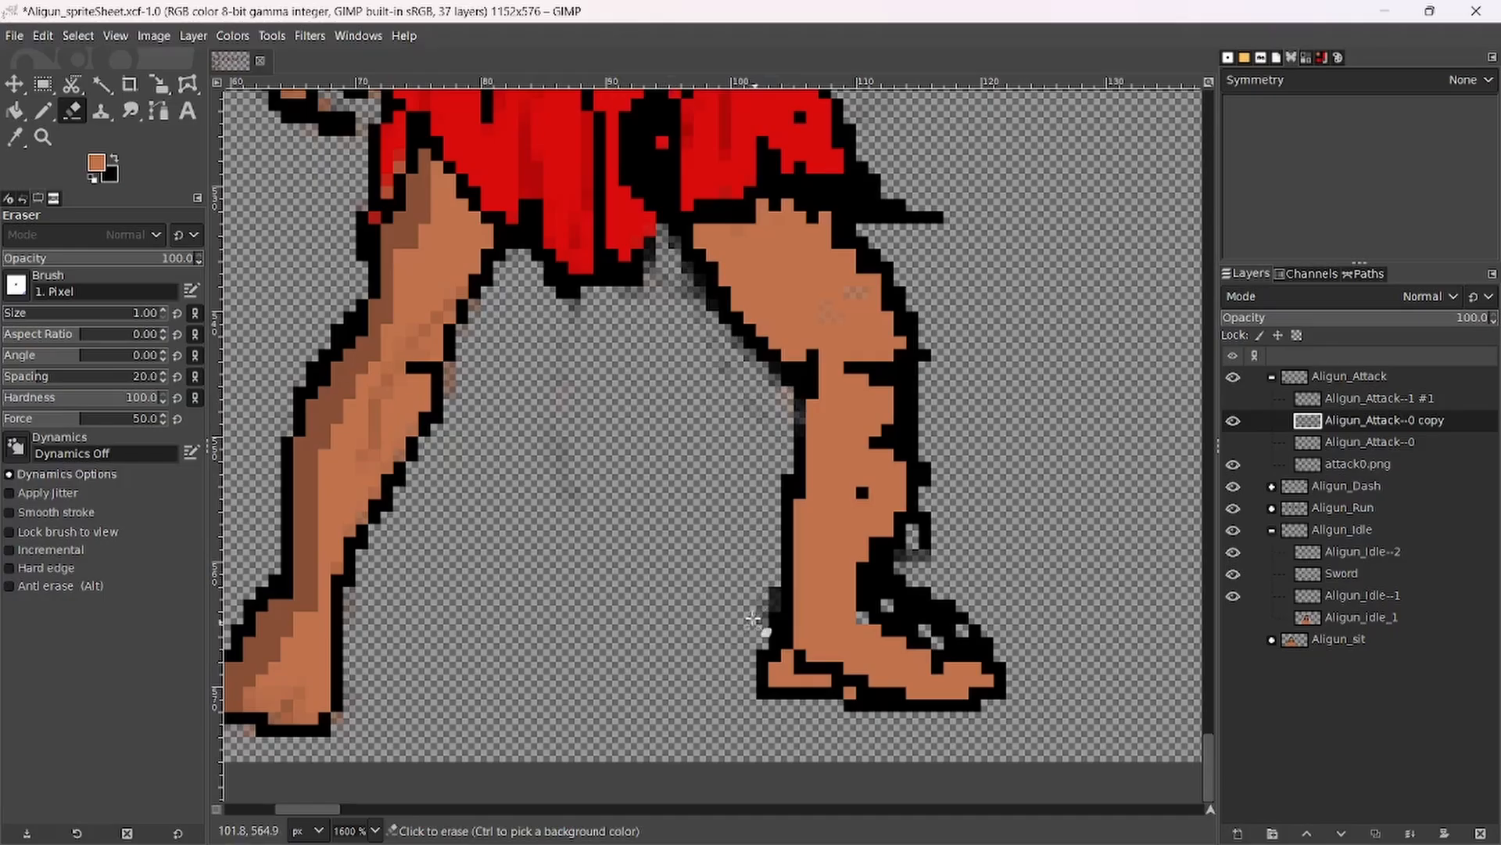
{"action": "key", "text": "n"}
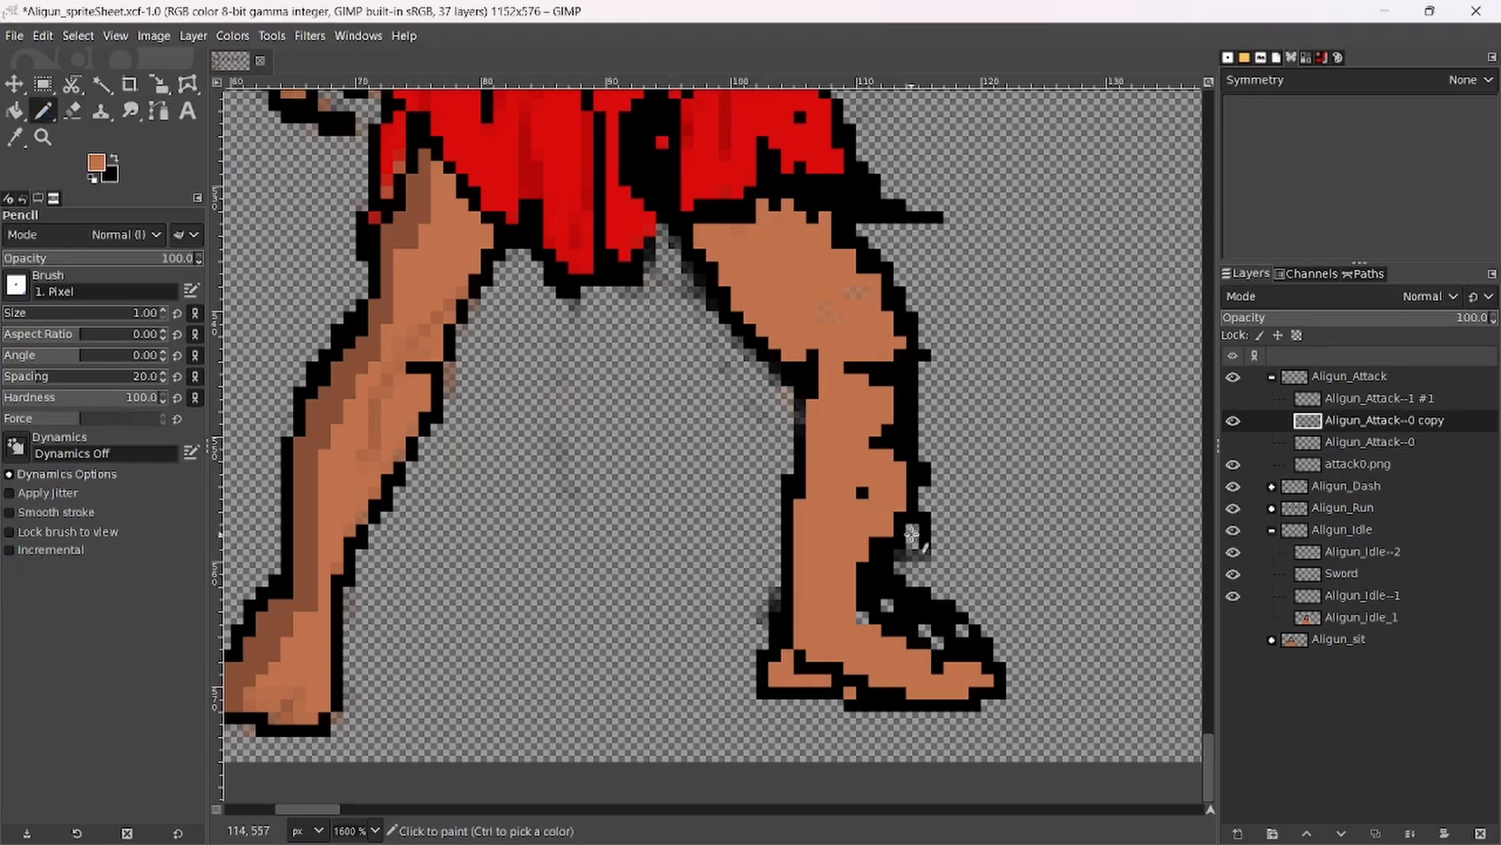
{"action": "key", "text": "shift+e"}
{"action": "mouse_move", "coordinate": [908, 545]}
{"action": "left_mouse_down"}
{"action": "mouse_move", "coordinate": [900, 602]}
{"action": "mouse_move", "coordinate": [1004, 649]}
{"action": "mouse_move", "coordinate": [948, 644]}
{"action": "mouse_move", "coordinate": [909, 588]}
{"action": "mouse_move", "coordinate": [970, 617]}
{"action": "mouse_move", "coordinate": [893, 531]}
{"action": "mouse_move", "coordinate": [890, 552]}
{"action": "mouse_move", "coordinate": [927, 493]}
{"action": "mouse_move", "coordinate": [918, 473]}
{"action": "mouse_move", "coordinate": [891, 540]}
{"action": "left_mouse_up"}
{"action": "left_click", "coordinate": [51, 122]}
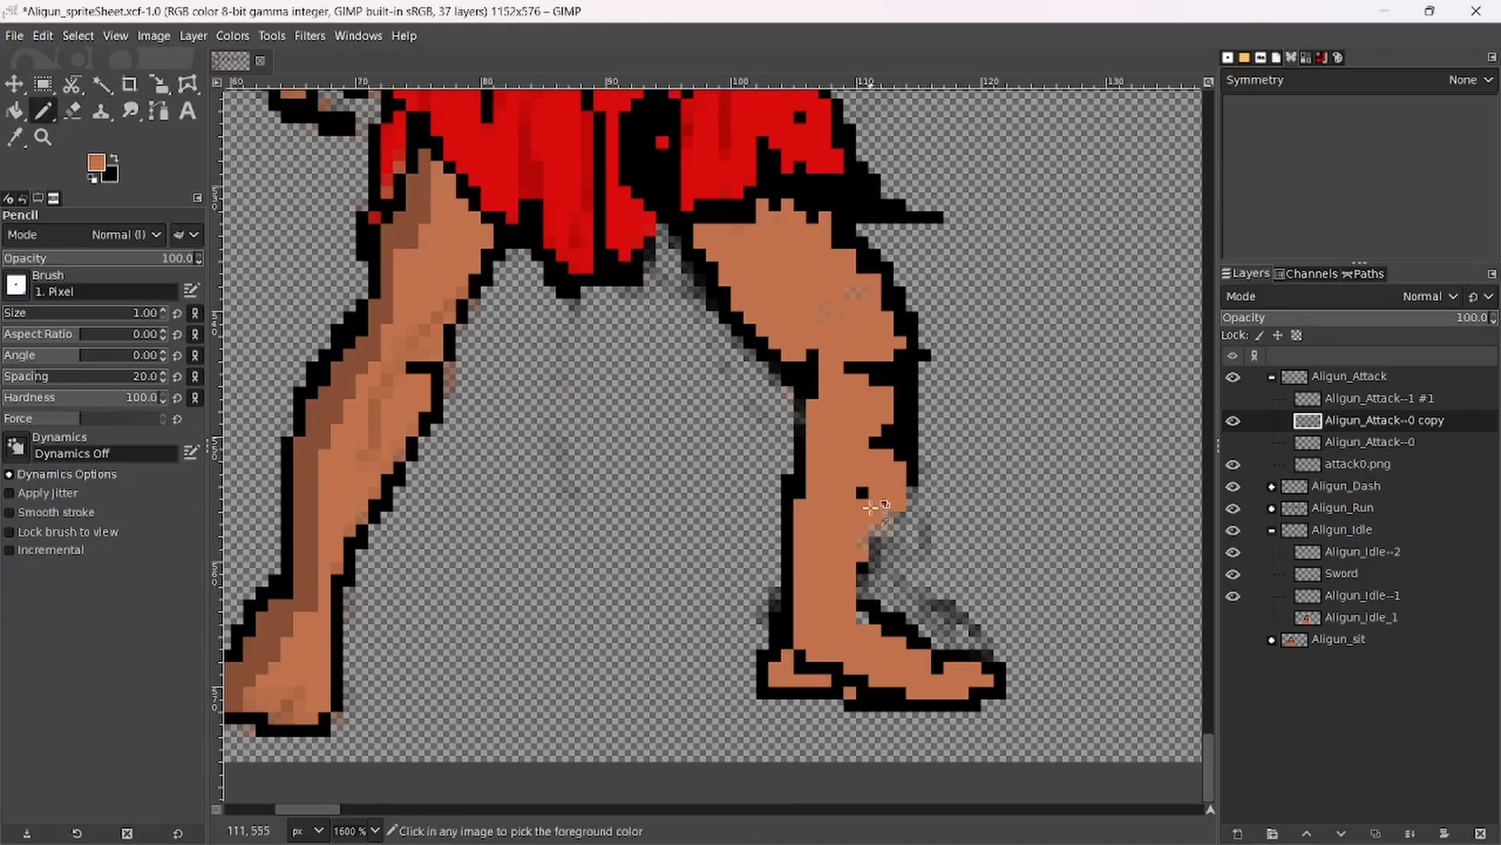
Redraw the front outline of the outstretched leg's shin in sampled black, tapering from below the knee to the ankle.
{"action": "scroll", "coordinate": [872, 510], "scroll_direction": "up", "scroll_amount": 2}
{"action": "left_click", "coordinate": [947, 391], "text": "ctrl"}
{"action": "left_click_drag", "start_coordinate": [947, 432], "coordinate": [854, 611]}
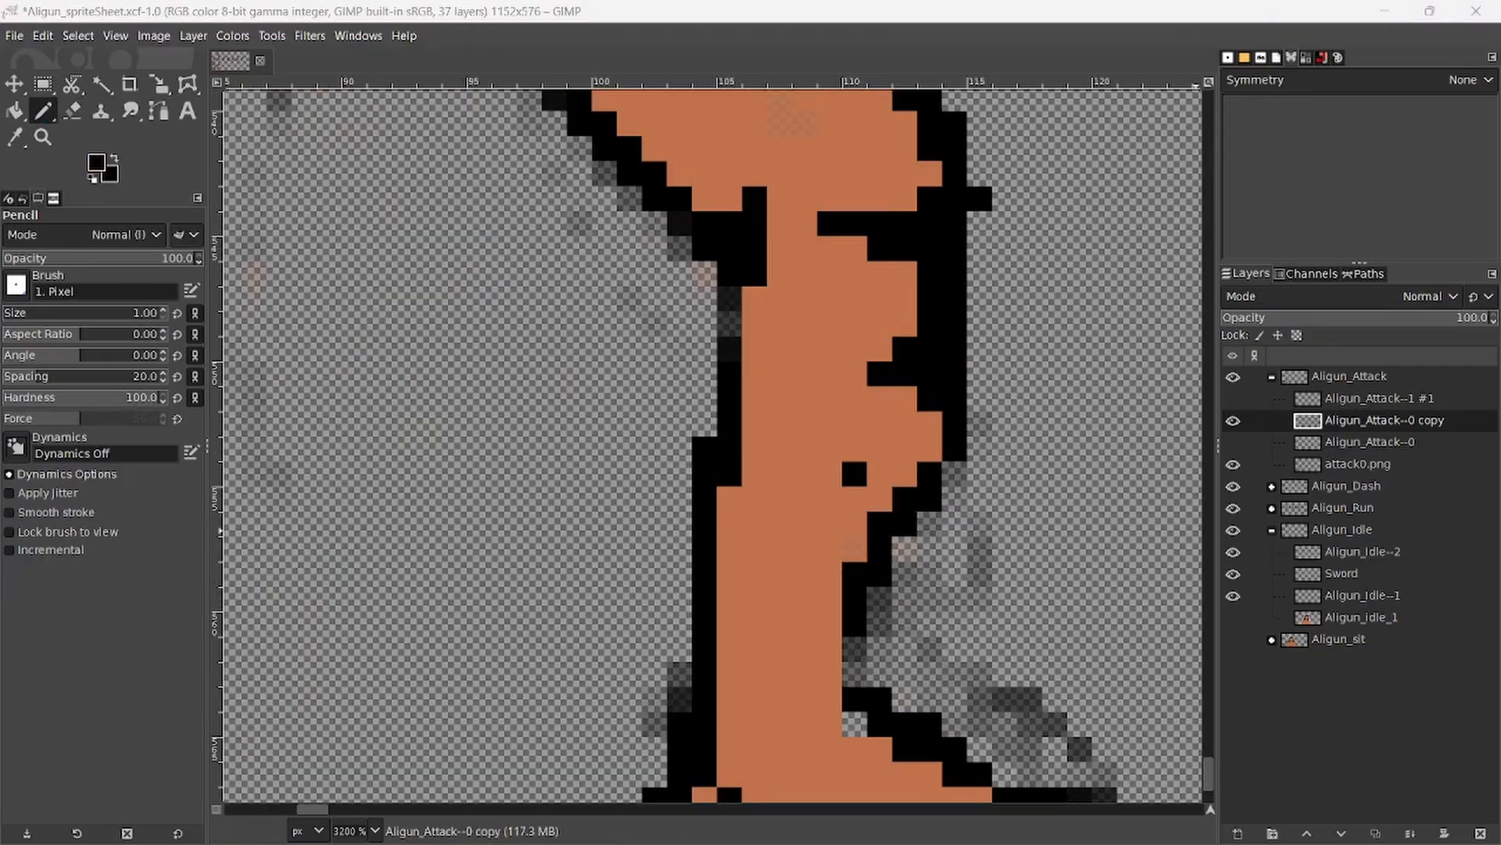
{"action": "scroll", "coordinate": [958, 438], "scroll_direction": "down", "scroll_amount": 5}
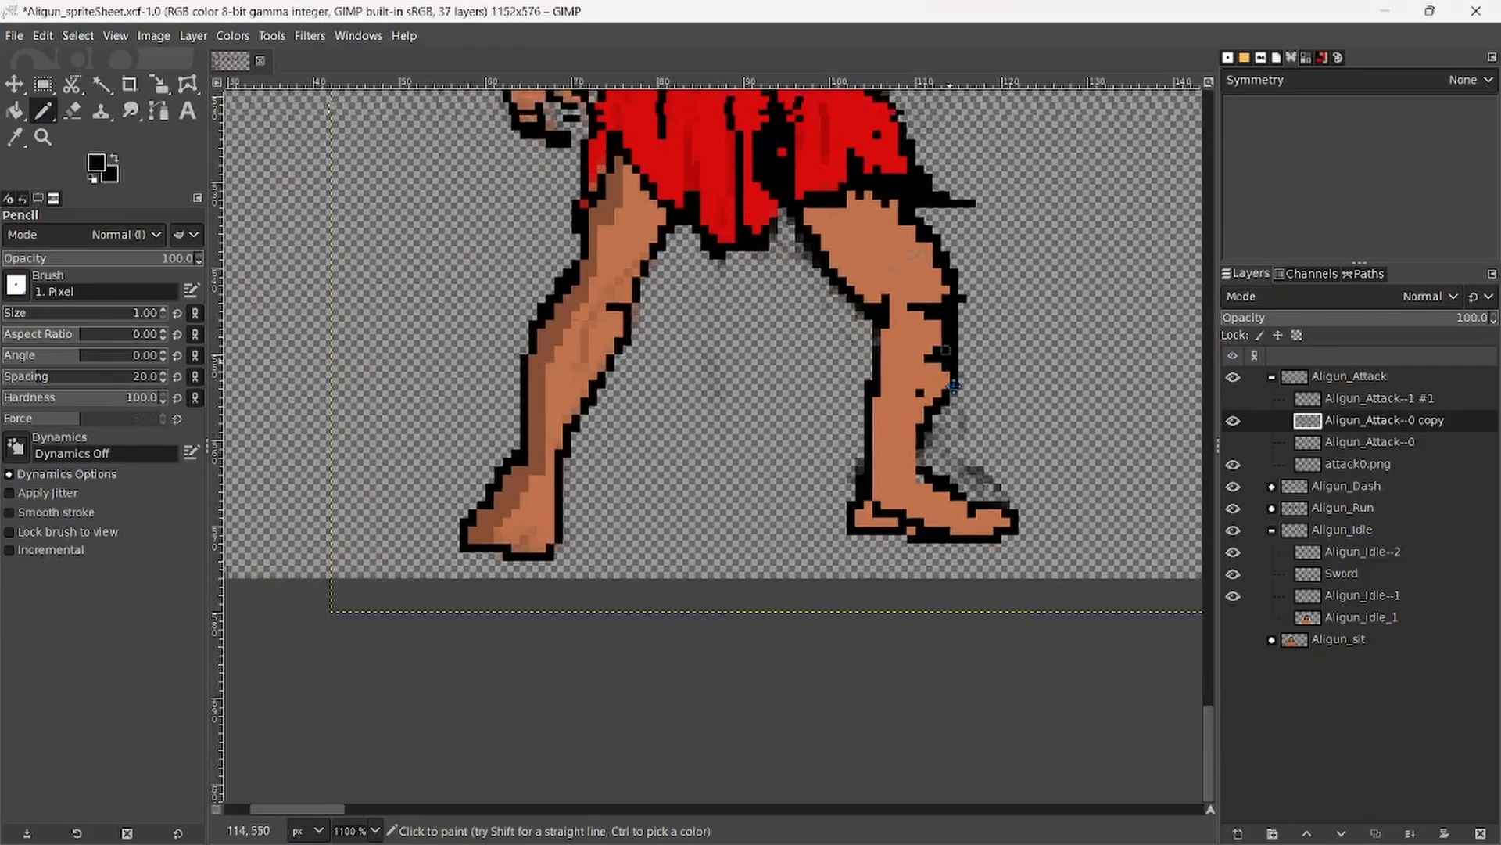
{"action": "scroll", "coordinate": [958, 505], "scroll_direction": "up", "scroll_amount": 3}
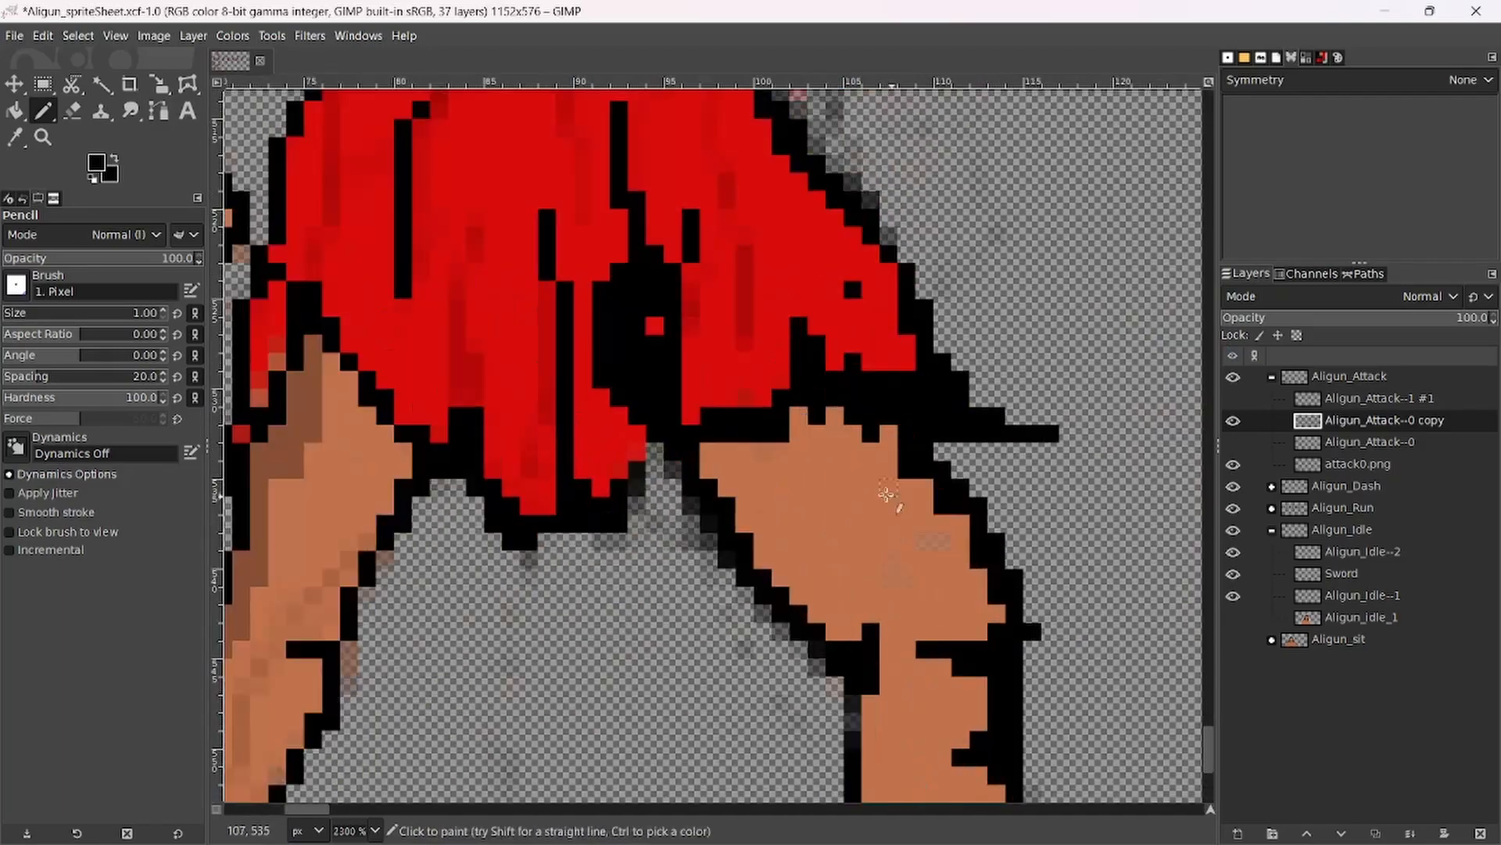
{"action": "scroll", "coordinate": [879, 539], "scroll_direction": "down", "scroll_amount": 1}
{"action": "scroll", "coordinate": [864, 553], "scroll_direction": "down", "scroll_amount": 3}
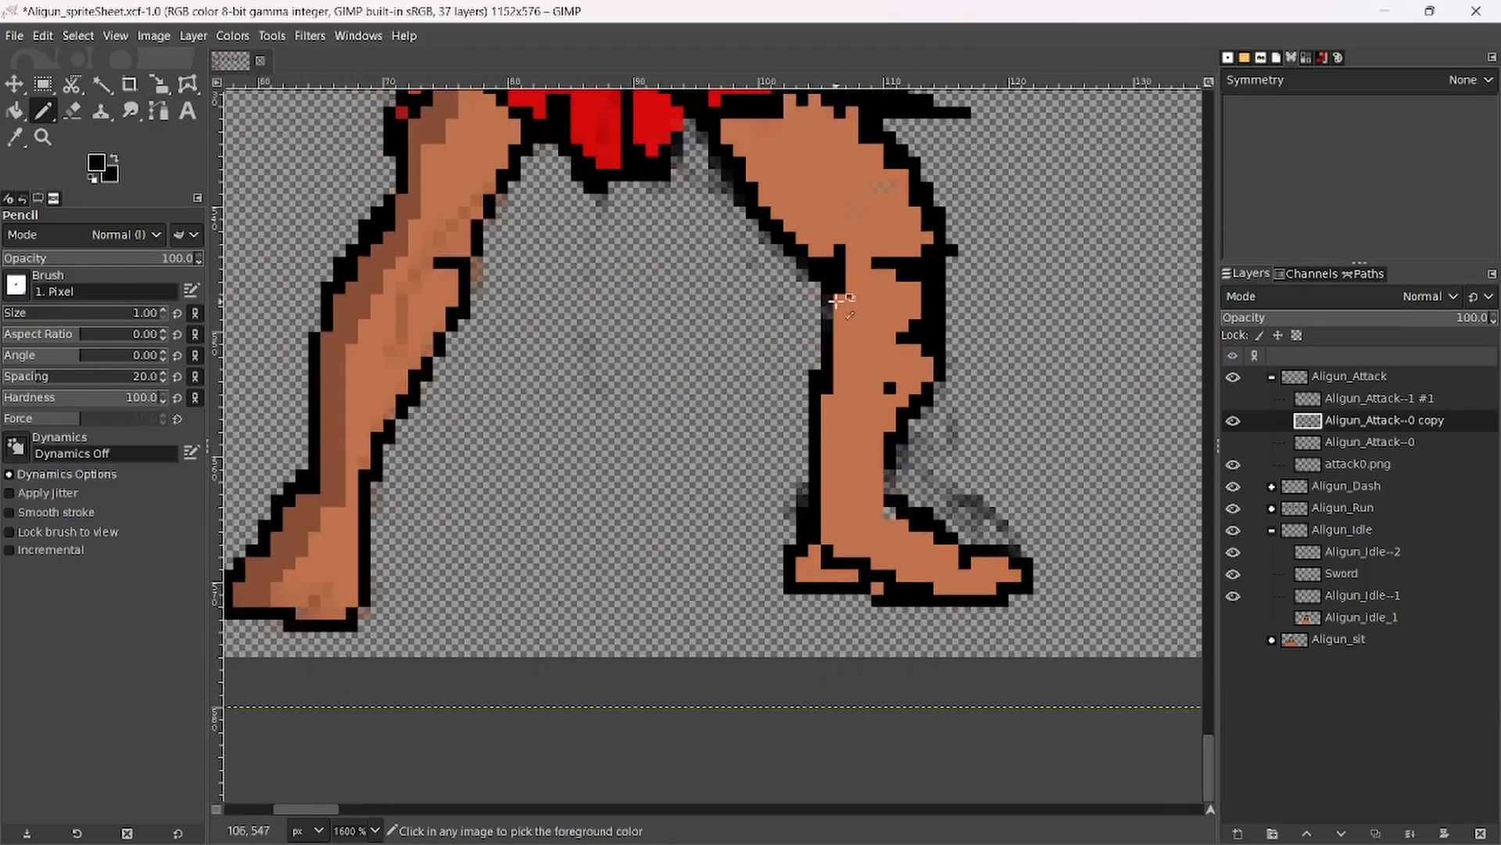
Bulge the outstretched leg's calf outline backward in black and fill the widened calf with sampled skin tone.
{"action": "scroll", "coordinate": [814, 258], "scroll_direction": "up", "scroll_amount": 3}
{"action": "left_click_drag", "start_coordinate": [782, 381], "coordinate": [791, 503]}
{"action": "left_click", "coordinate": [871, 429], "text": "ctrl"}
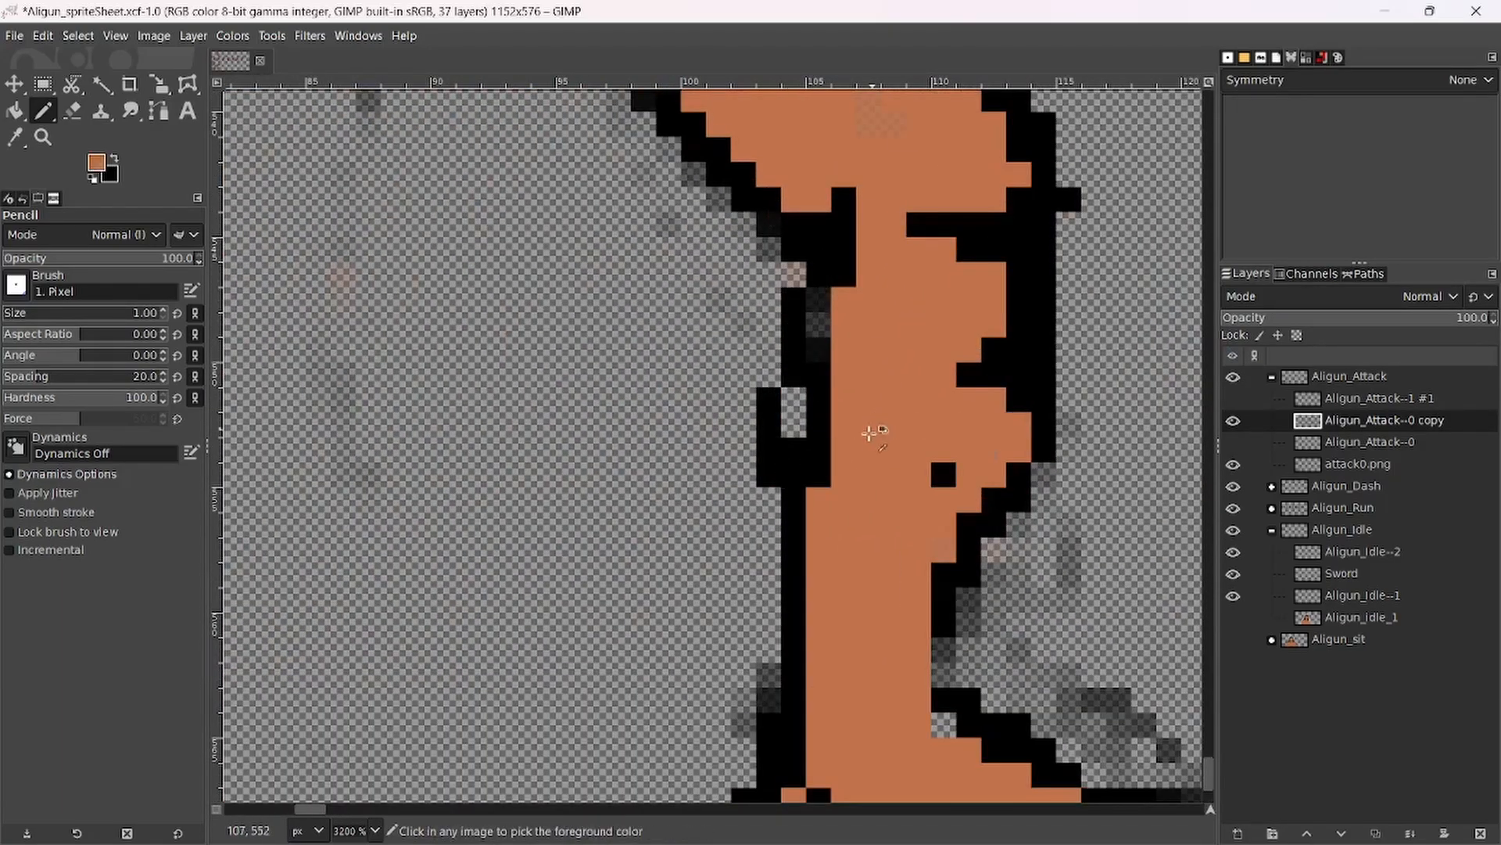
{"action": "left_click_drag", "start_coordinate": [817, 393], "coordinate": [822, 475]}
{"action": "left_click_drag", "start_coordinate": [795, 427], "coordinate": [819, 300]}
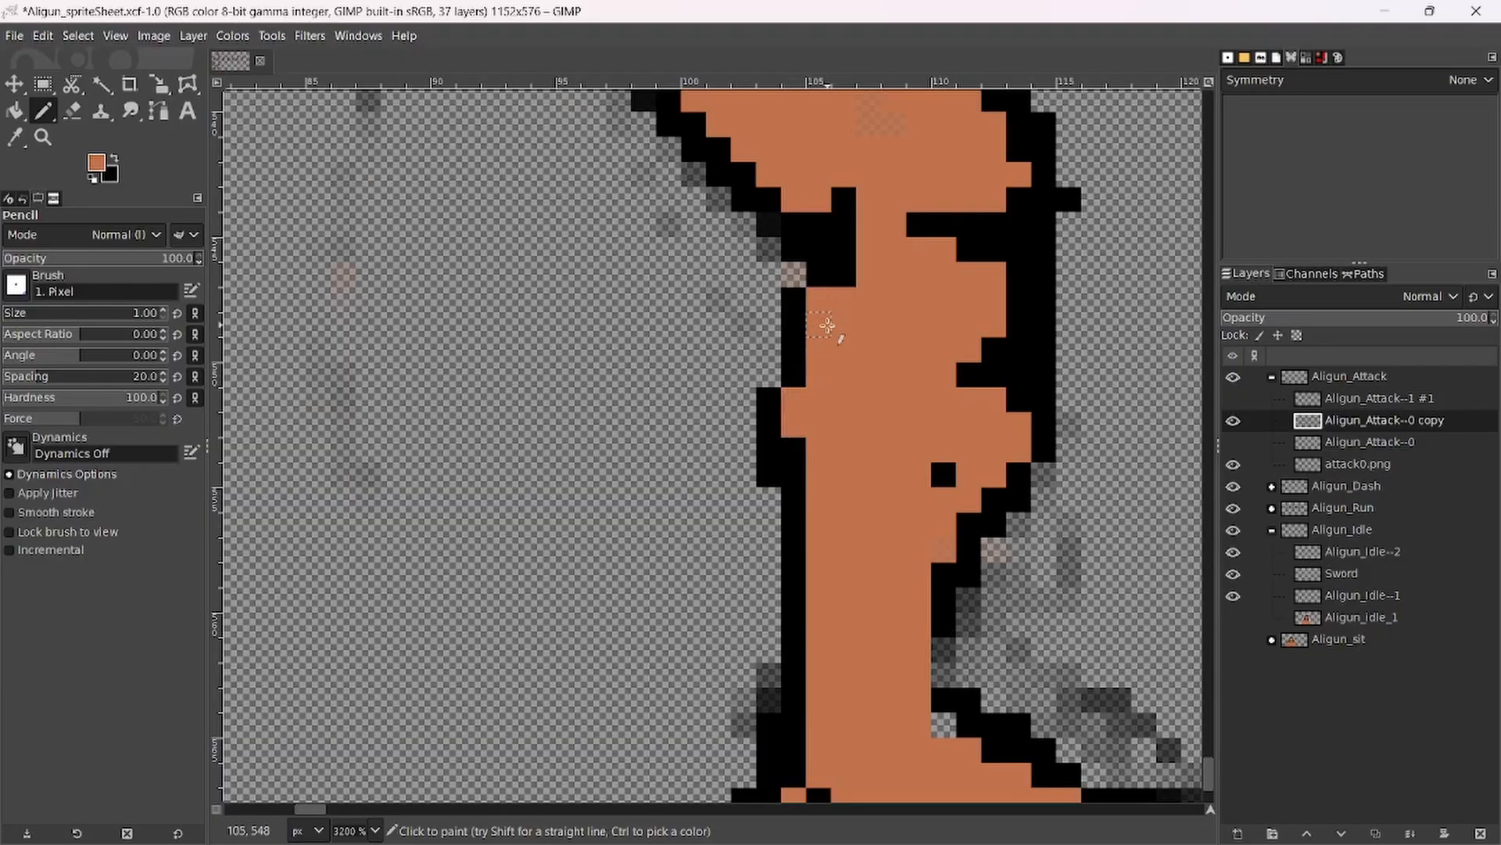
{"action": "scroll", "coordinate": [879, 323], "scroll_direction": "down", "scroll_amount": 5}
{"action": "scroll", "coordinate": [879, 323], "scroll_direction": "up", "scroll_amount": 4}
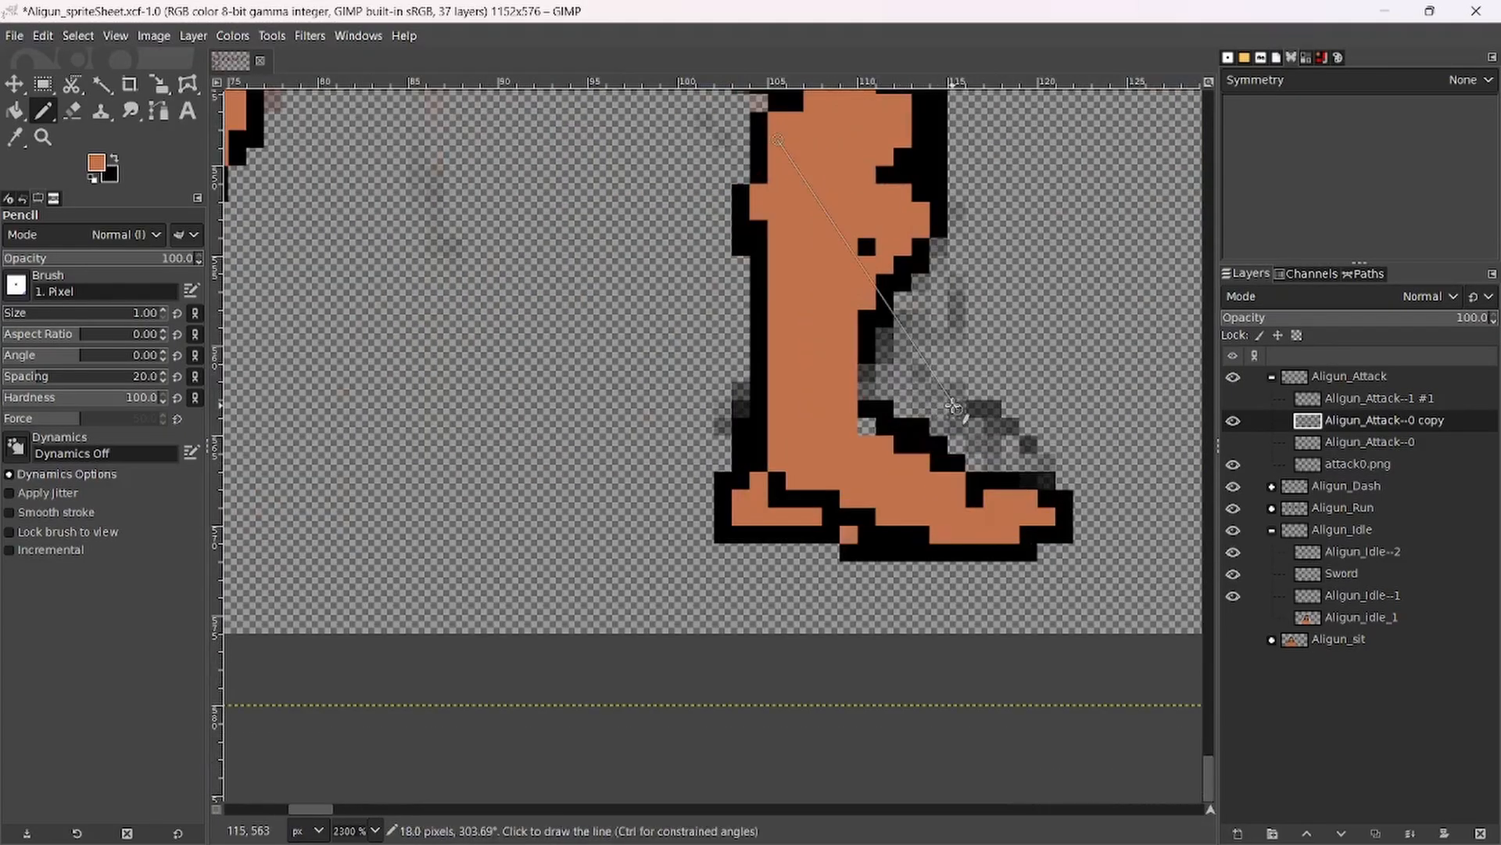
Erase the grey smudges in front of the outstretched leg's ankle and above its foot.
{"action": "key", "text": "shift+e"}
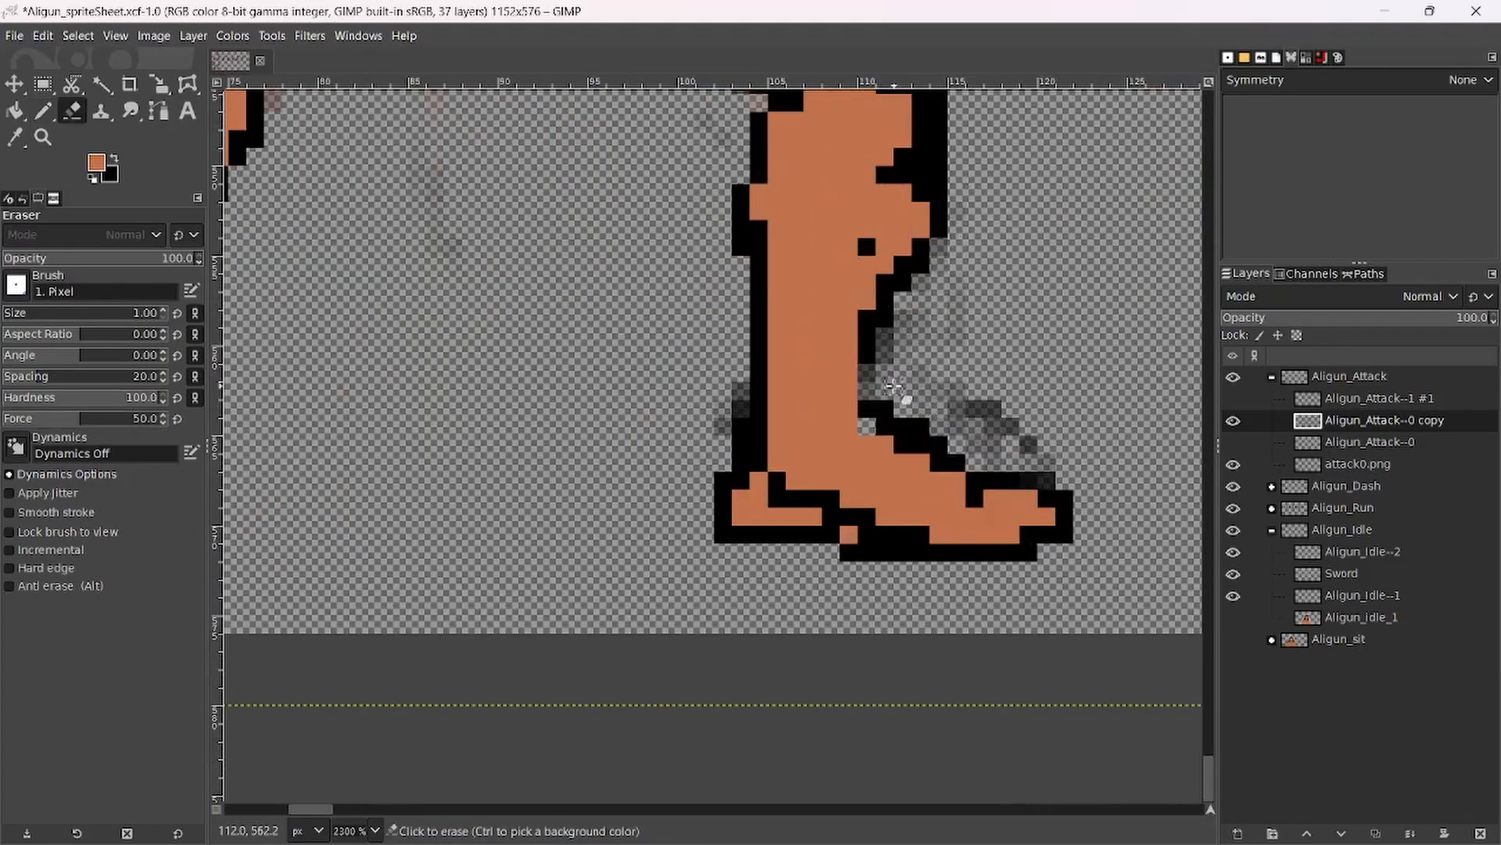
{"action": "mouse_move", "coordinate": [900, 389]}
{"action": "left_mouse_down"}
{"action": "mouse_move", "coordinate": [954, 434]}
{"action": "mouse_move", "coordinate": [1029, 446]}
{"action": "left_mouse_up"}
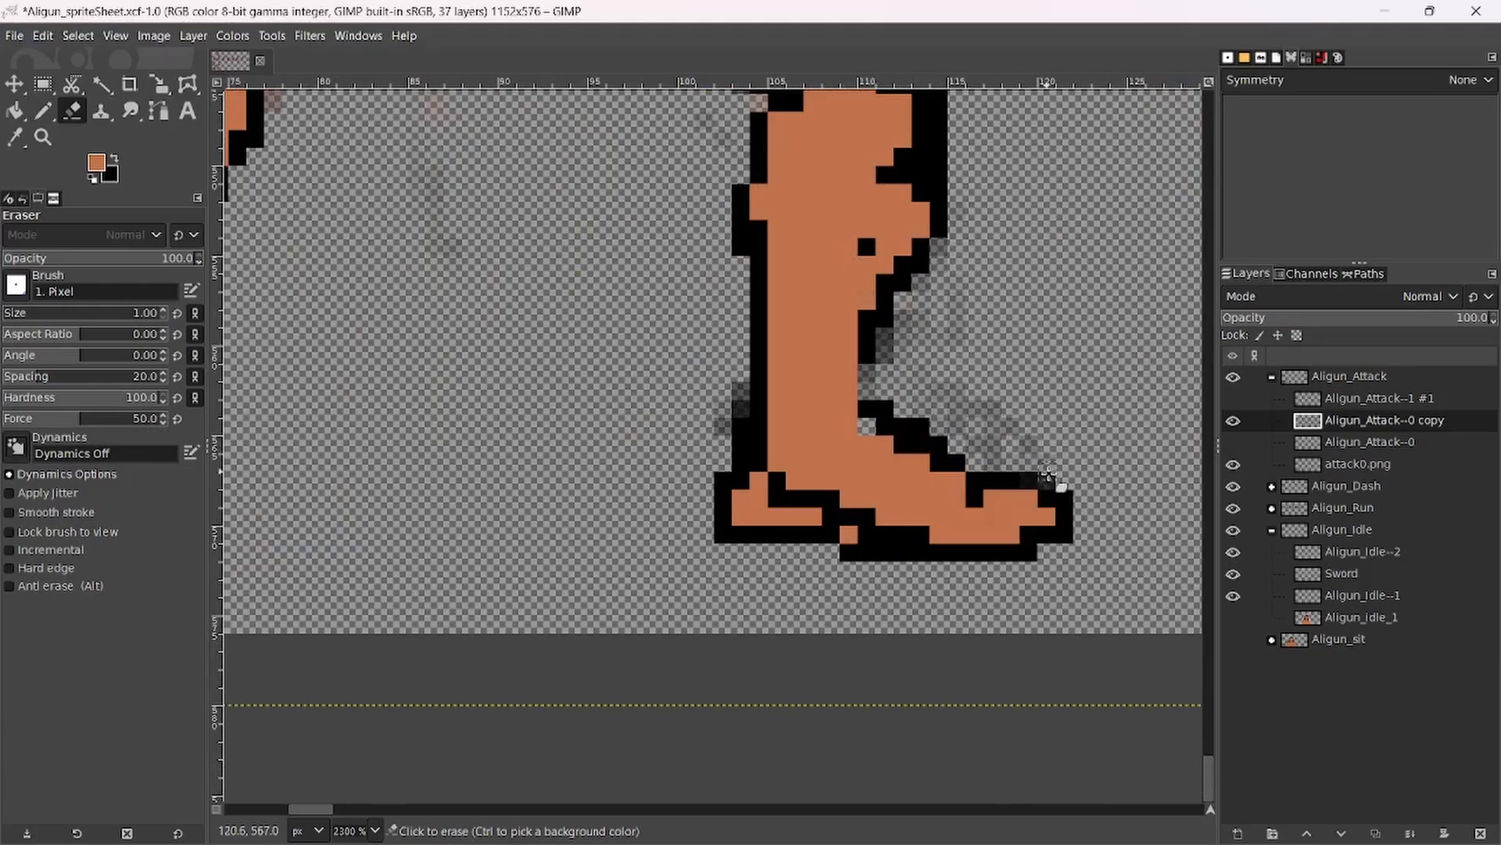
{"action": "mouse_move", "coordinate": [893, 337]}
{"action": "left_mouse_down"}
{"action": "mouse_move", "coordinate": [885, 372]}
{"action": "mouse_move", "coordinate": [891, 347]}
{"action": "mouse_move", "coordinate": [997, 430]}
{"action": "left_mouse_up"}
Close and thicken the outline at the front of the ankle and above the toes with sampled black.
{"action": "key", "text": "n"}
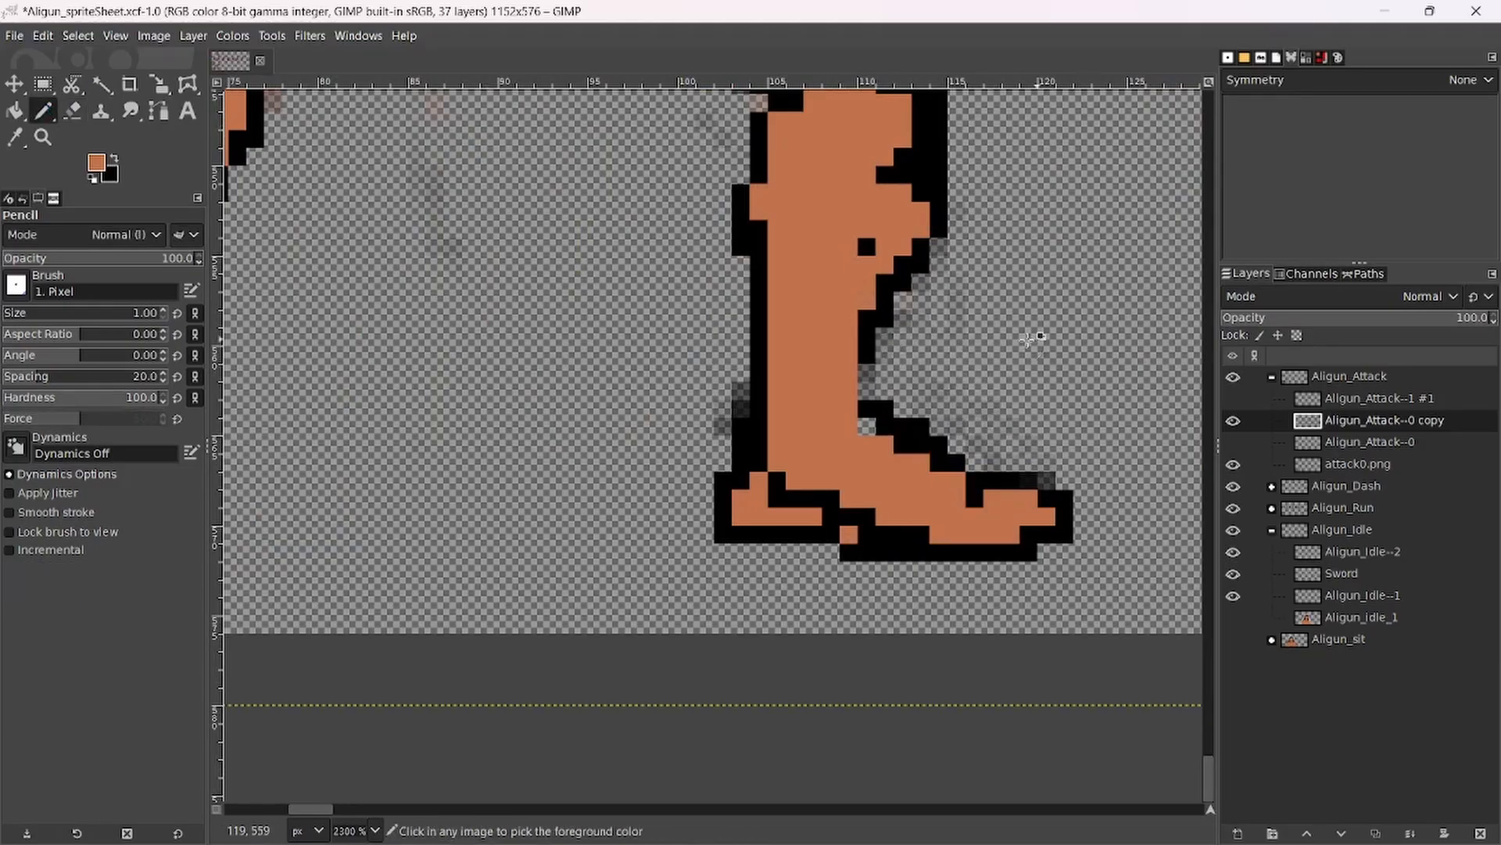
{"action": "left_click", "coordinate": [876, 337], "text": "ctrl"}
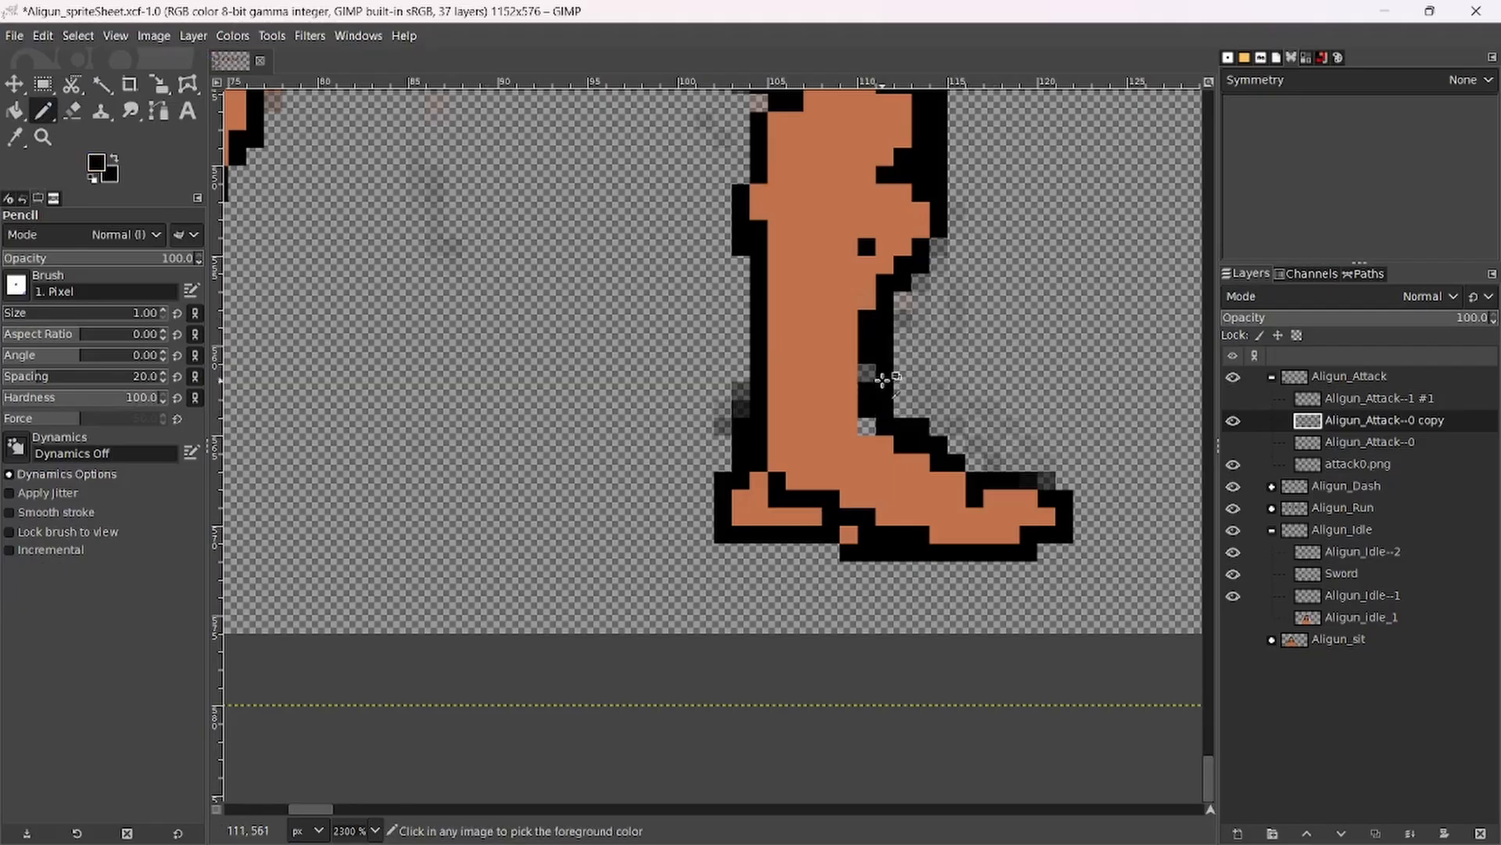
{"action": "mouse_move", "coordinate": [890, 332]}
{"action": "left_mouse_down"}
{"action": "mouse_move", "coordinate": [875, 425]}
{"action": "mouse_move", "coordinate": [899, 419]}
{"action": "left_mouse_up"}
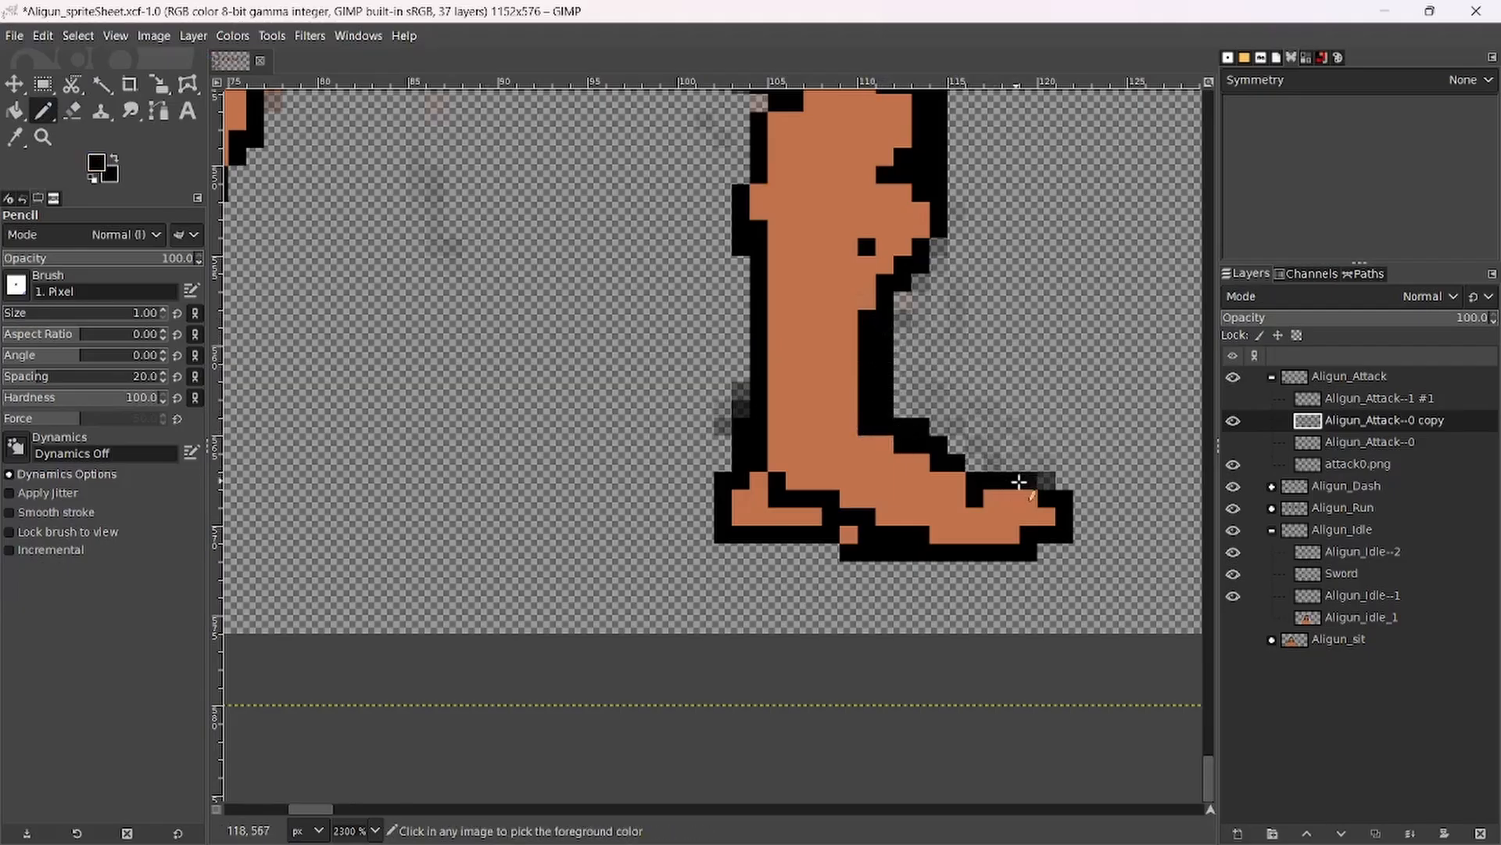
{"action": "left_click_drag", "start_coordinate": [1022, 479], "coordinate": [1049, 481]}
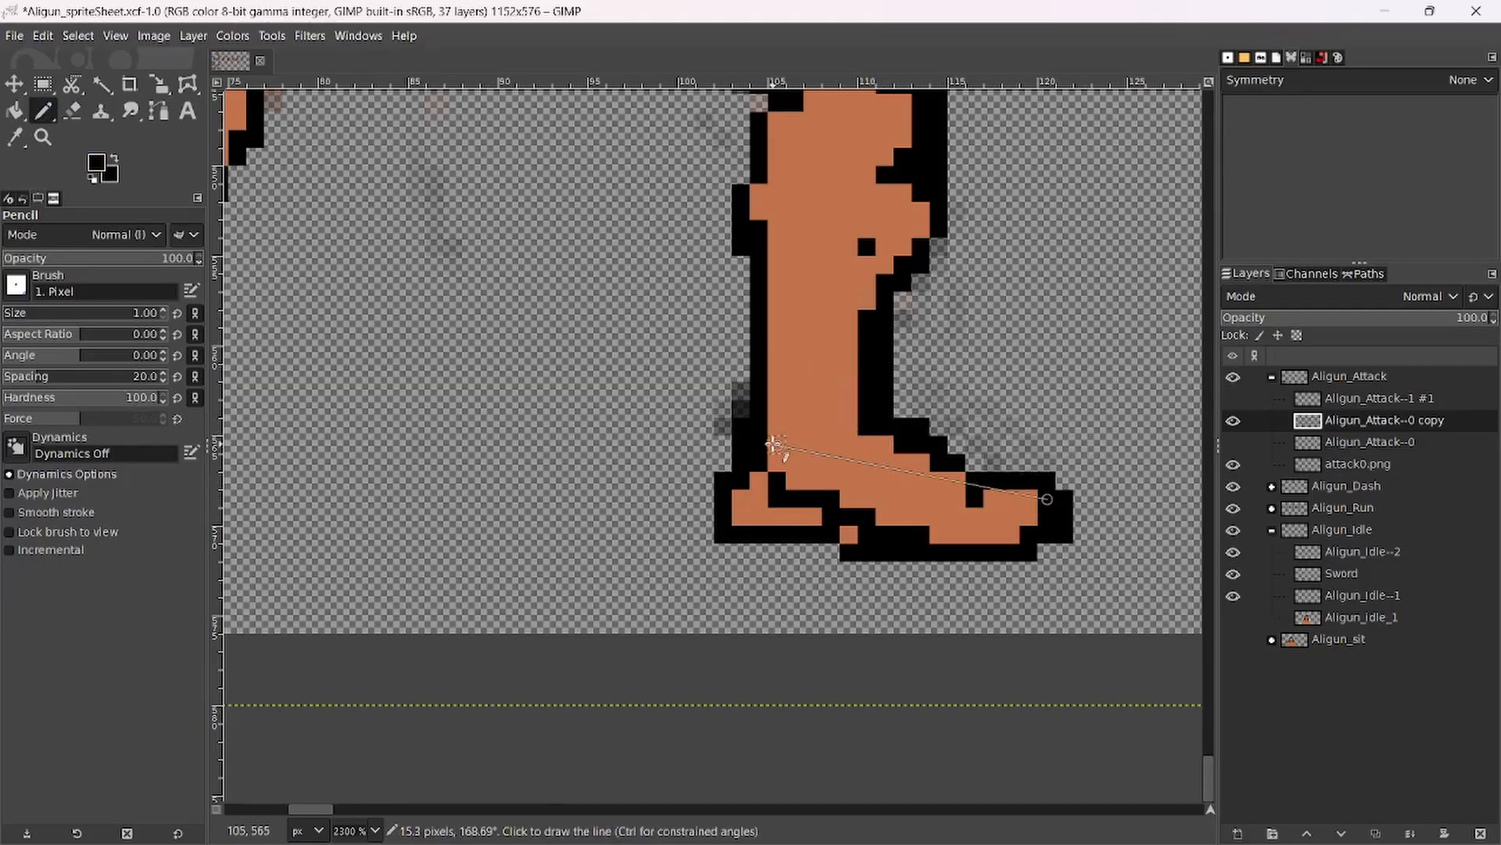
Erase the leftover dark pixels behind the outstretched leg's heel and save the sprite sheet.
{"action": "key", "text": "shift+e"}
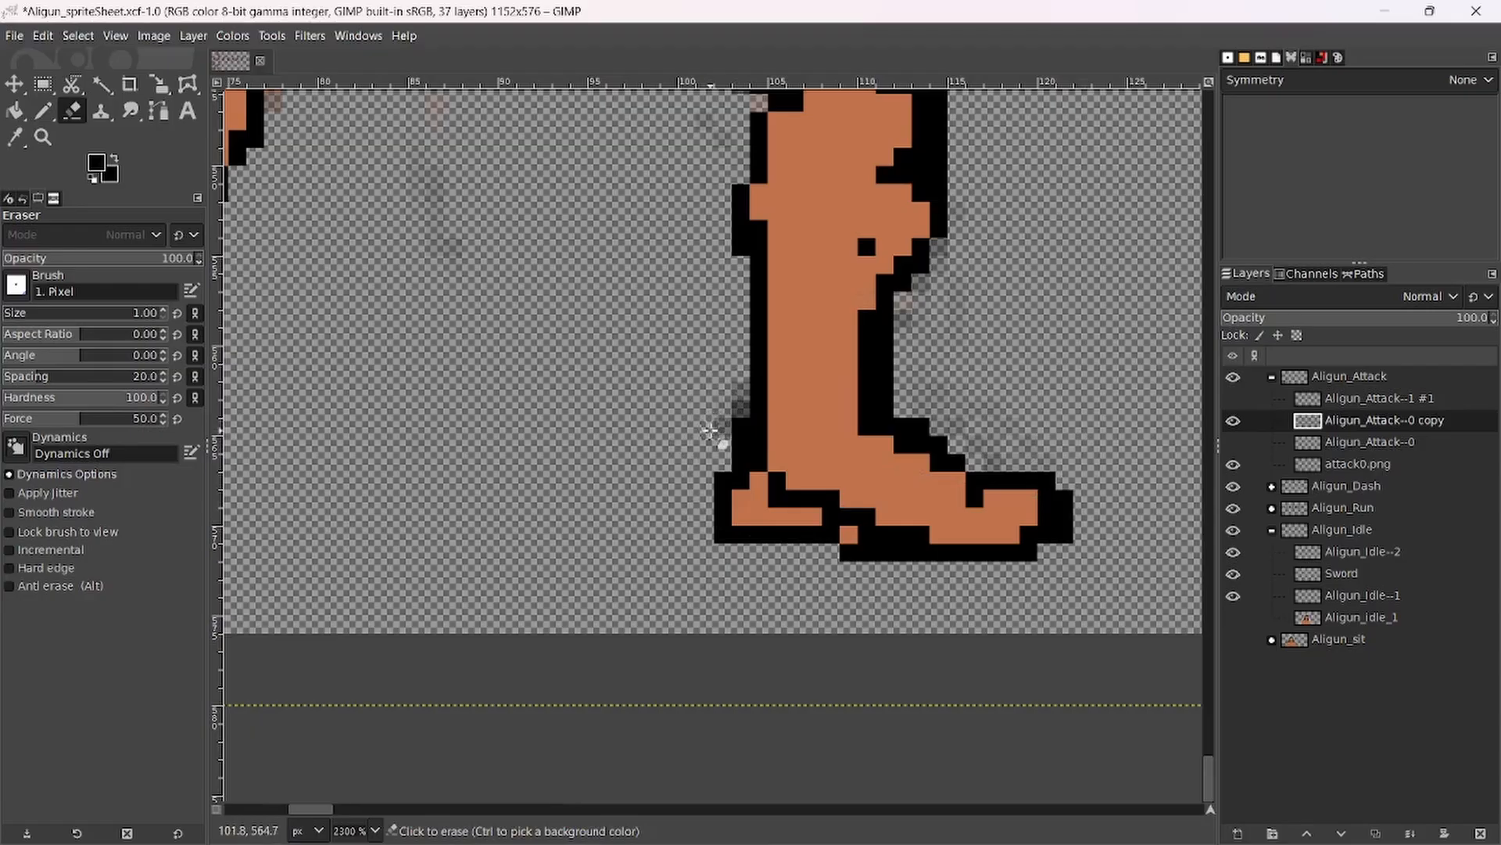
{"action": "left_click", "coordinate": [720, 431]}
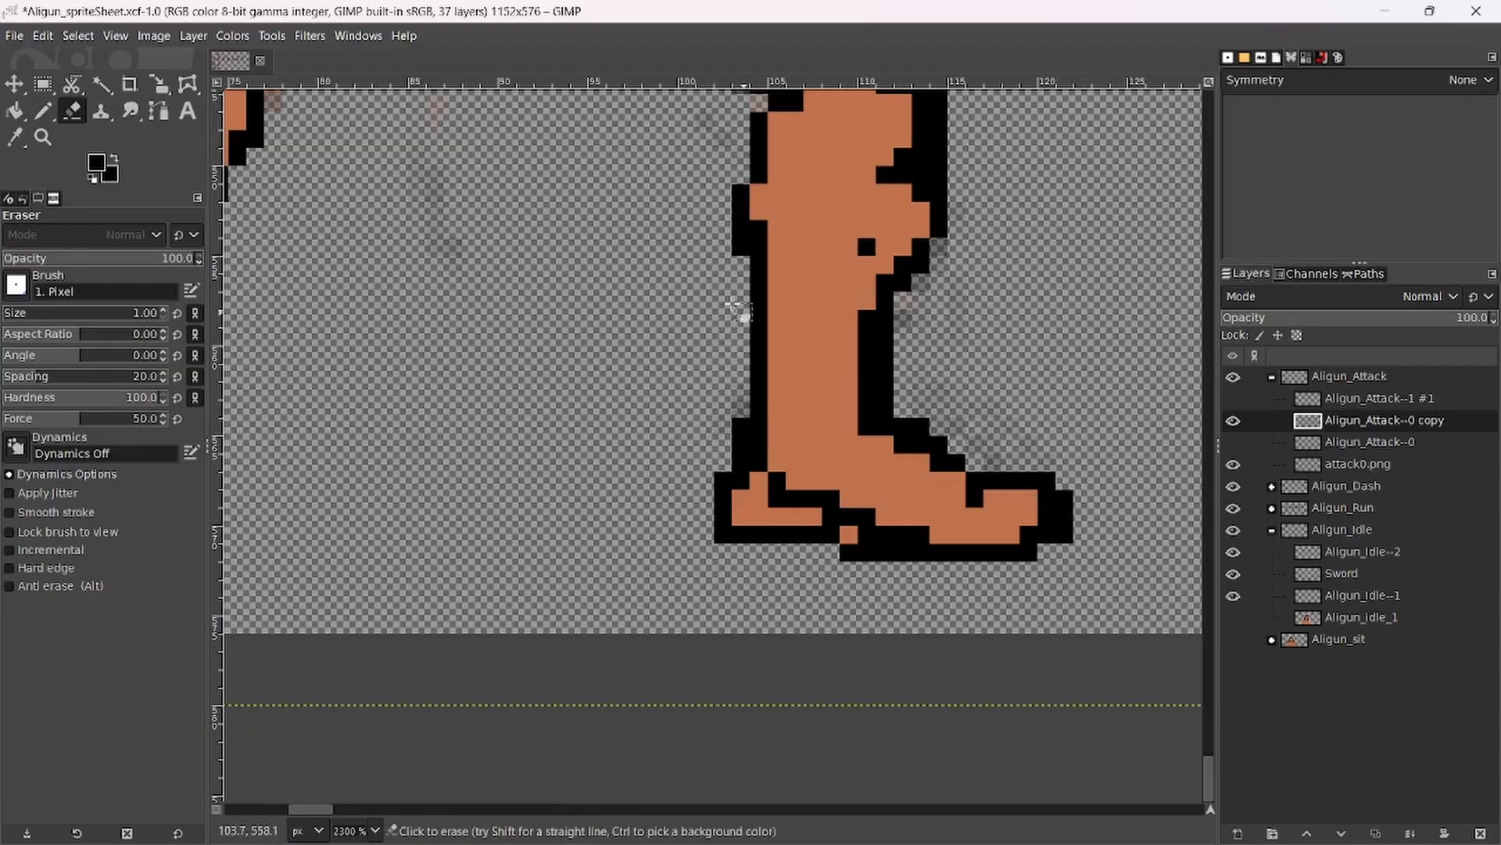
{"action": "key", "text": "n"}
{"action": "scroll", "coordinate": [710, 295], "scroll_direction": "down", "scroll_amount": 3, "text": "ctrl"}
{"action": "key", "text": "ctrl+s"}
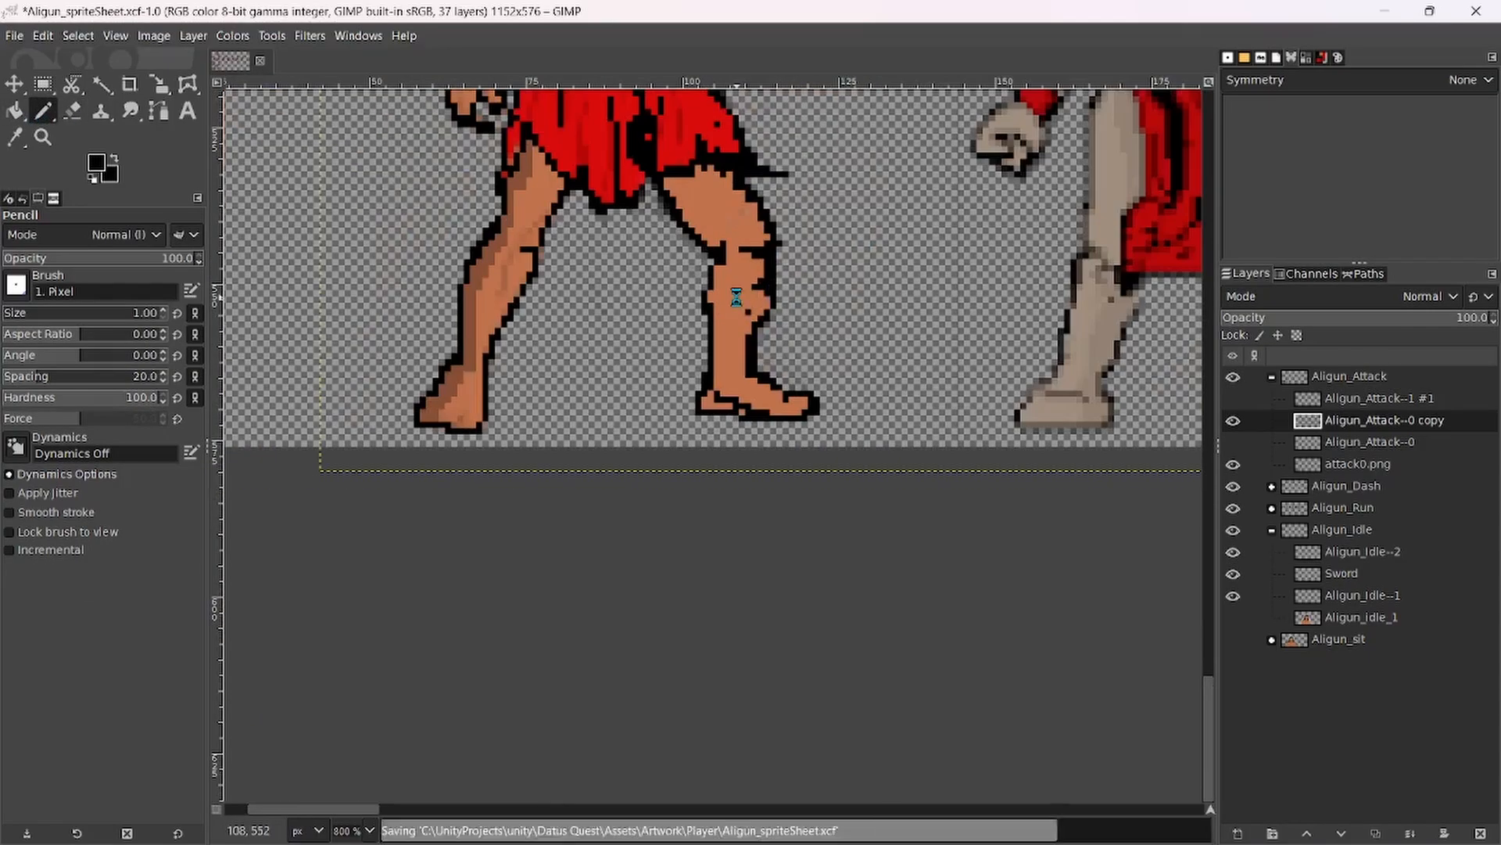
Extend the loincloth's front hem over the top of the outstretched thigh with a black outline and red sampled from the cloth.
{"action": "scroll", "coordinate": [743, 301], "scroll_direction": "down", "scroll_amount": 2, "text": "ctrl"}
{"action": "scroll", "coordinate": [745, 303], "scroll_direction": "up", "scroll_amount": 1, "text": "ctrl"}
{"action": "scroll", "coordinate": [743, 303], "scroll_direction": "up", "scroll_amount": 3, "text": "ctrl"}
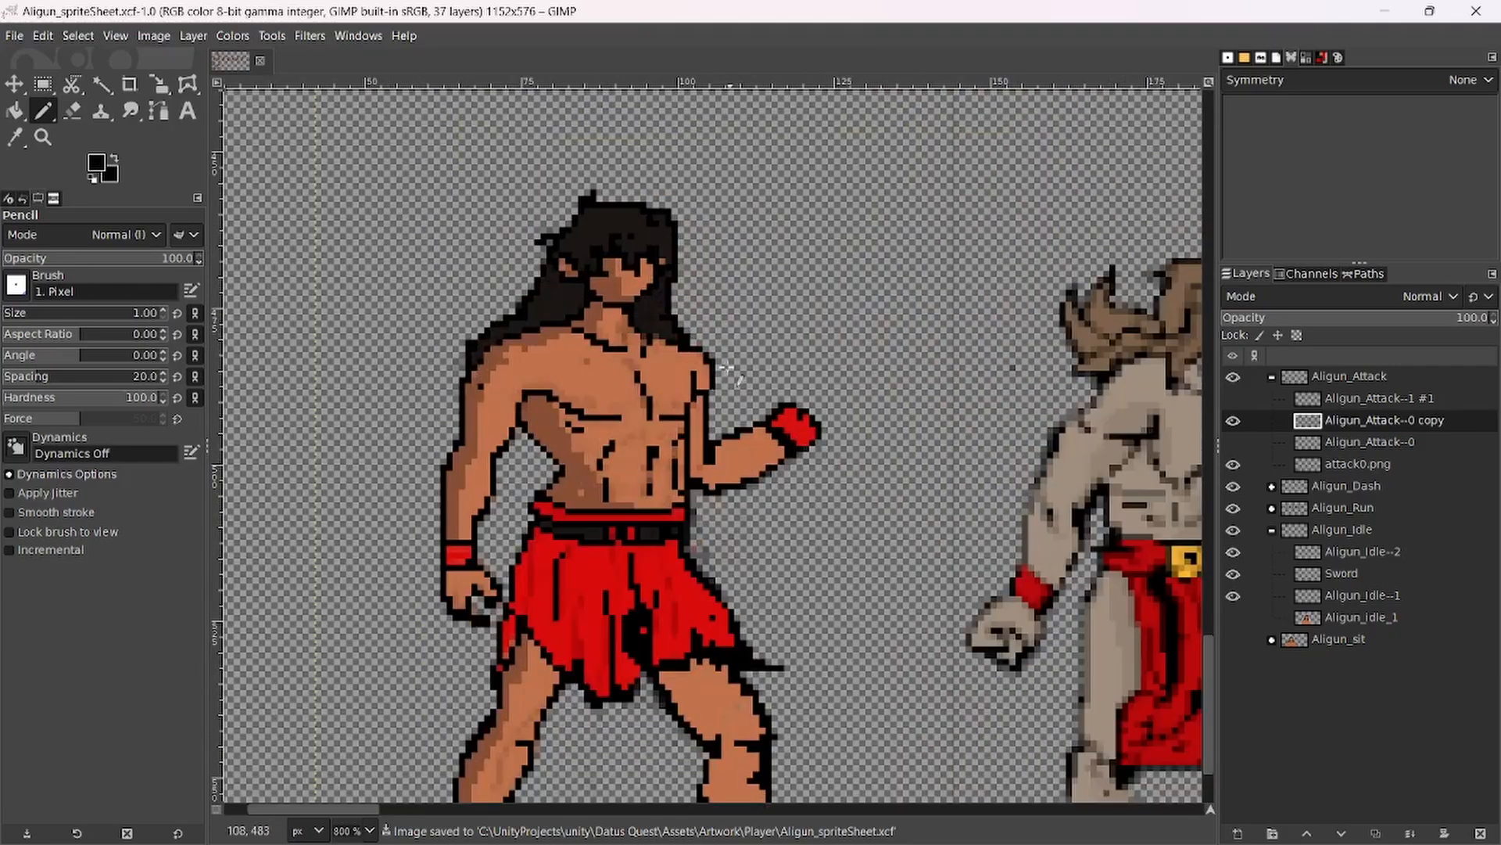
{"action": "scroll", "coordinate": [700, 375], "scroll_direction": "down", "scroll_amount": 2, "text": "ctrl"}
{"action": "scroll", "coordinate": [657, 381], "scroll_direction": "up", "scroll_amount": 1, "text": "ctrl"}
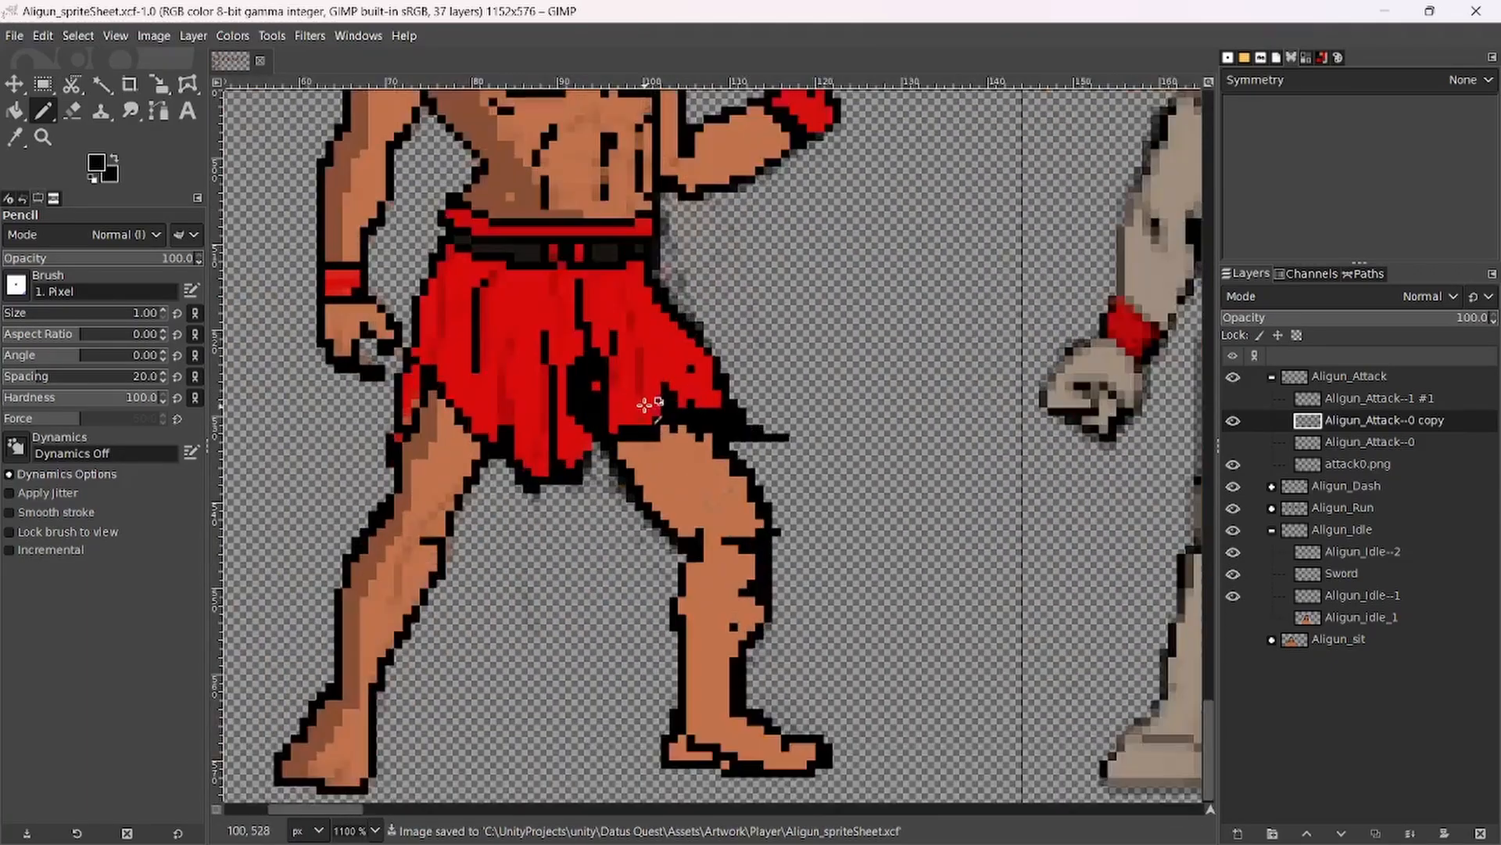
{"action": "scroll", "coordinate": [656, 403], "scroll_direction": "down", "scroll_amount": 4, "text": "ctrl"}
{"action": "scroll", "coordinate": [657, 438], "scroll_direction": "up", "scroll_amount": 3, "text": "ctrl"}
{"action": "scroll", "coordinate": [656, 444], "scroll_direction": "up", "scroll_amount": 3, "text": "ctrl"}
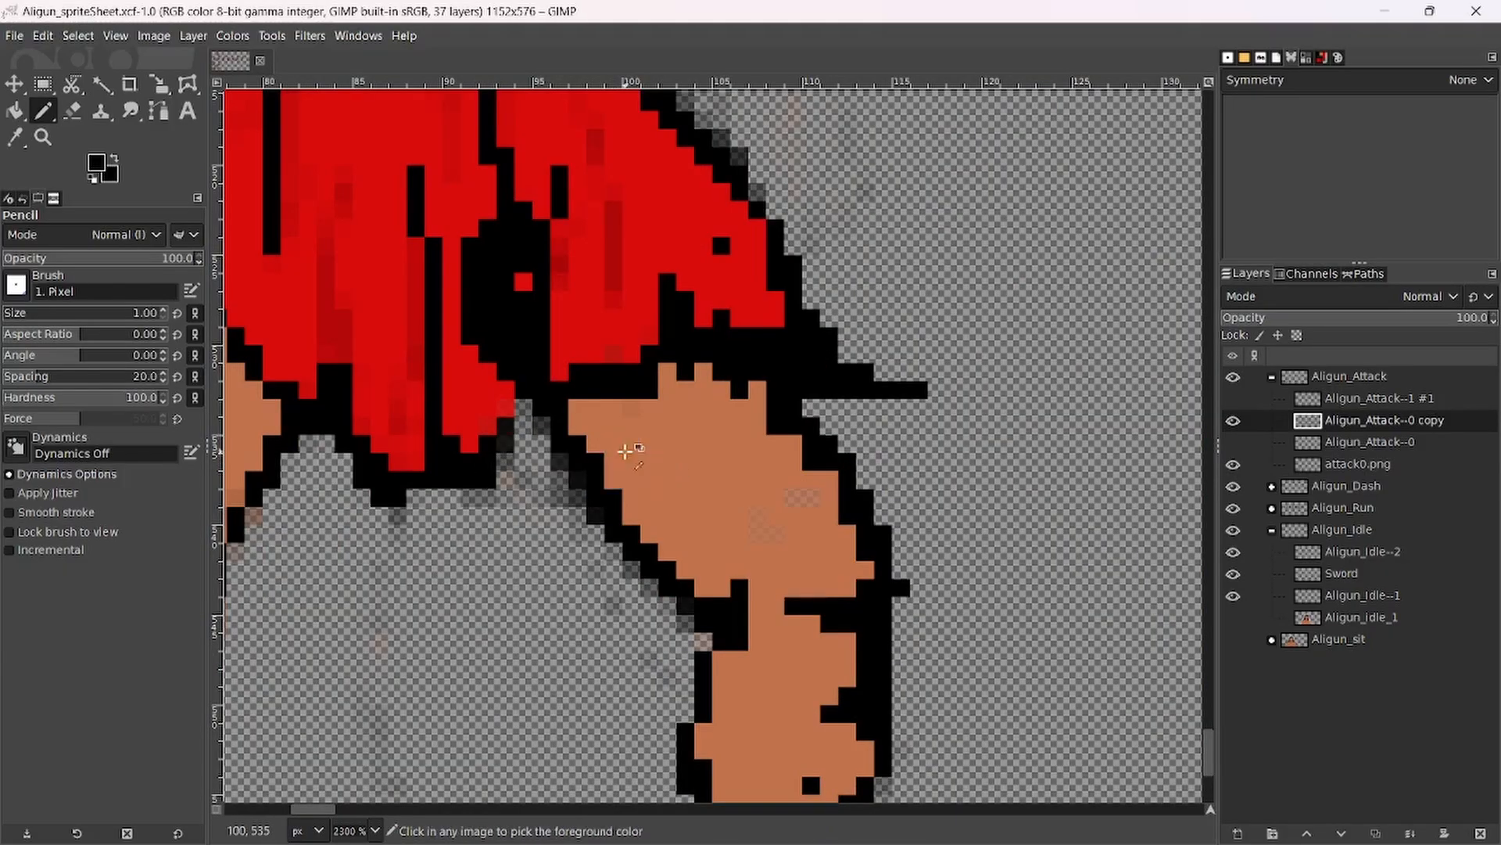
{"action": "mouse_move", "coordinate": [486, 443]}
{"action": "left_mouse_down"}
{"action": "mouse_move", "coordinate": [619, 462]}
{"action": "mouse_move", "coordinate": [682, 443]}
{"action": "mouse_move", "coordinate": [635, 448]}
{"action": "mouse_move", "coordinate": [616, 421]}
{"action": "mouse_move", "coordinate": [624, 385]}
{"action": "mouse_move", "coordinate": [570, 403]}
{"action": "mouse_move", "coordinate": [551, 334]}
{"action": "mouse_move", "coordinate": [591, 440]}
{"action": "mouse_move", "coordinate": [585, 420]}
{"action": "mouse_move", "coordinate": [524, 407]}
{"action": "left_mouse_up"}
{"action": "left_click", "coordinate": [571, 342], "text": "ctrl"}
{"action": "scroll", "coordinate": [535, 422], "scroll_direction": "down", "scroll_amount": 7, "text": "ctrl"}
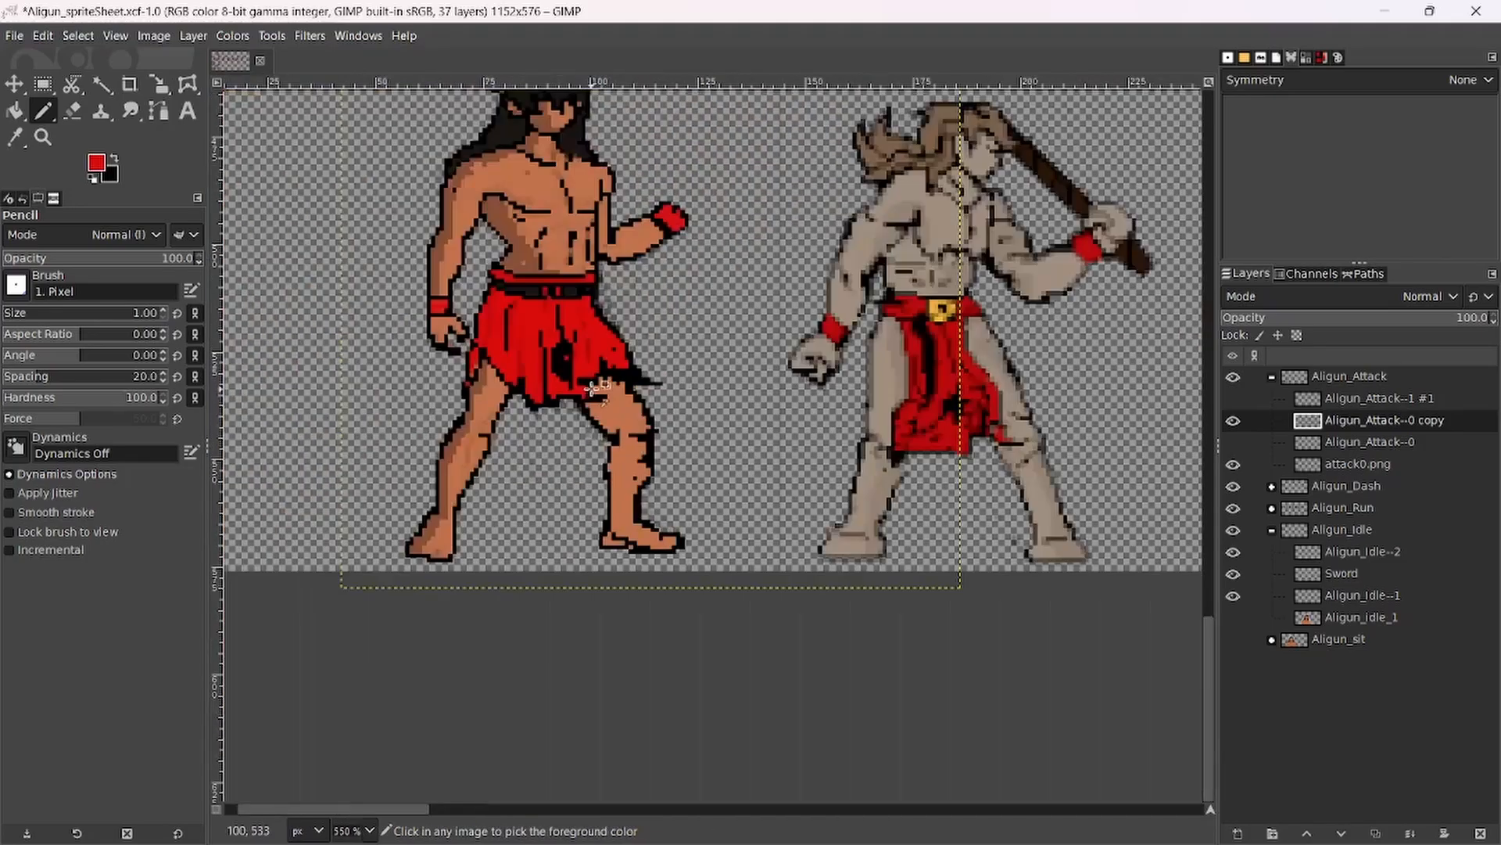
Touch up the new hem corner on the outstretched thigh with black edging and sampled cloth red.
{"action": "scroll", "coordinate": [617, 379], "scroll_direction": "up", "scroll_amount": 5, "text": "ctrl"}
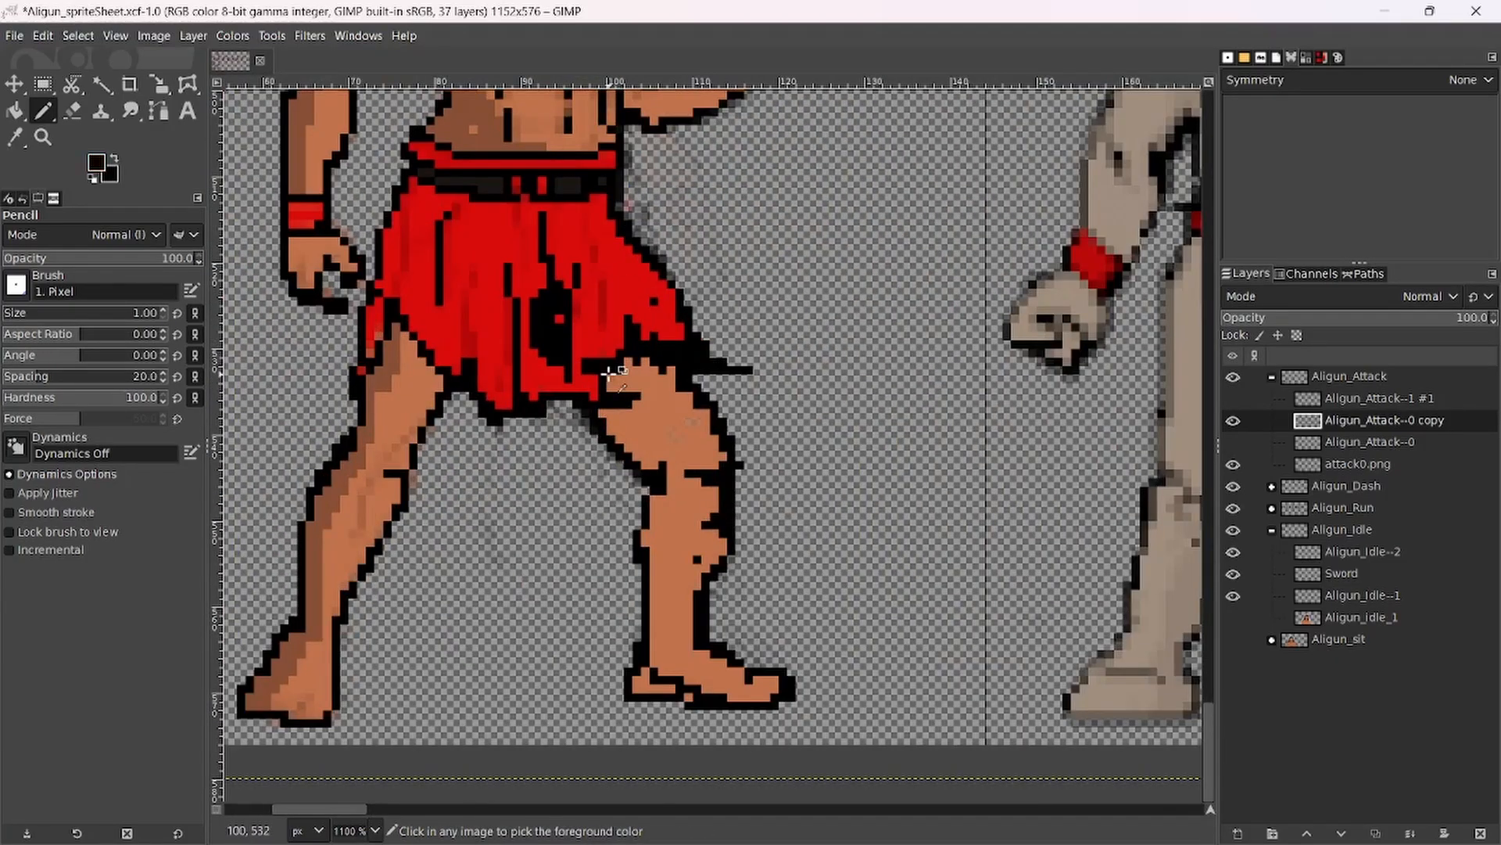
{"action": "left_click", "coordinate": [598, 329], "text": "ctrl"}
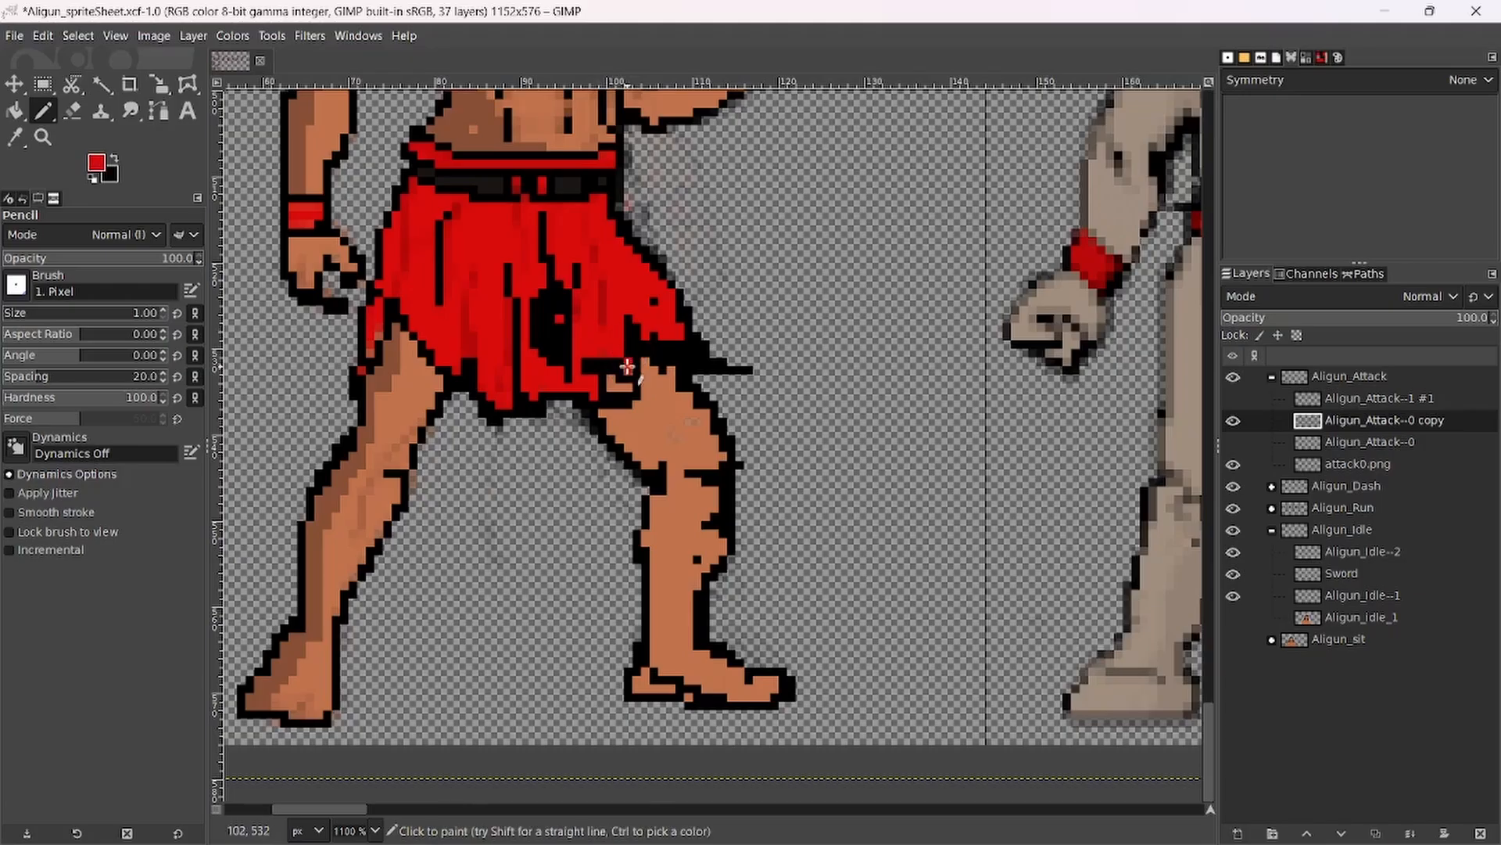
{"action": "scroll", "coordinate": [621, 356], "scroll_direction": "down", "scroll_amount": 3, "text": "ctrl"}
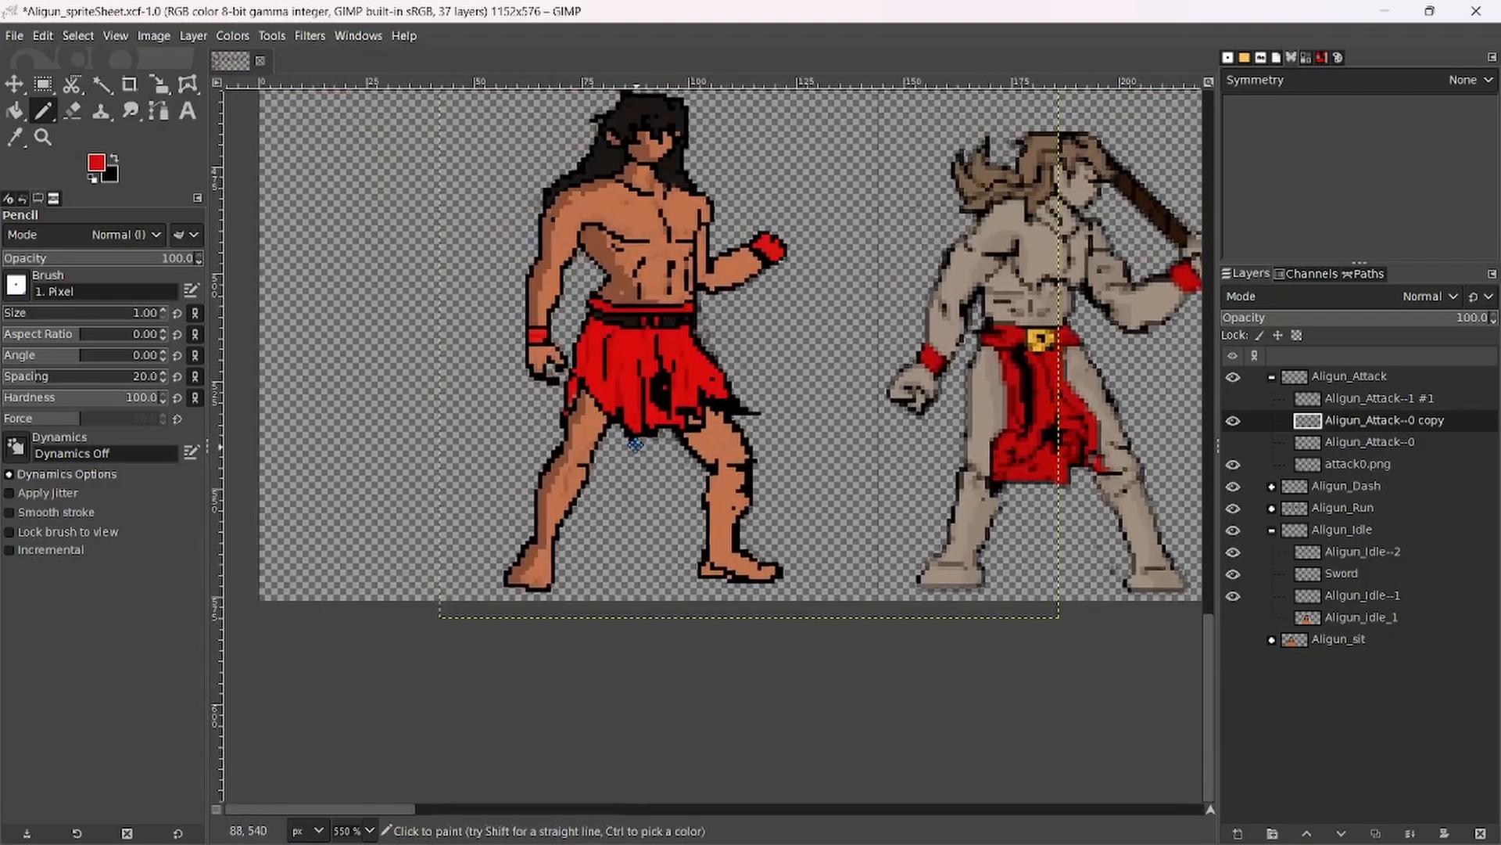
{"action": "scroll", "coordinate": [694, 462], "scroll_direction": "up", "scroll_amount": 3, "text": "ctrl"}
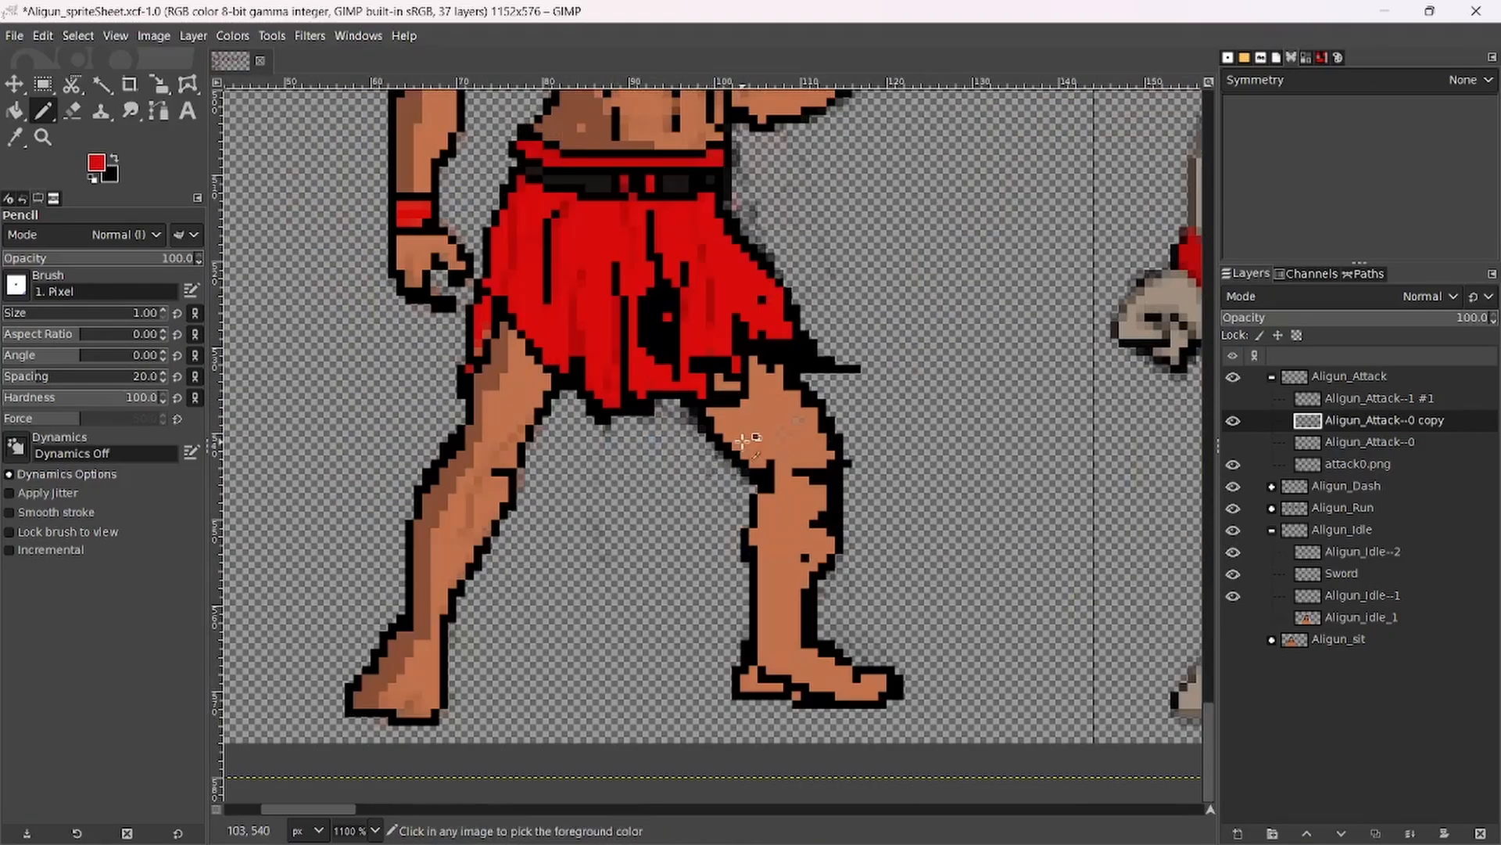
Show the Aligun_Attack--0 layer for comparison and redraw the underside outline of the outstretched thigh in sampled black to slim it.
{"action": "scroll", "coordinate": [743, 451], "scroll_direction": "down", "scroll_amount": 4, "text": "ctrl"}
{"action": "left_click", "coordinate": [1233, 463]}
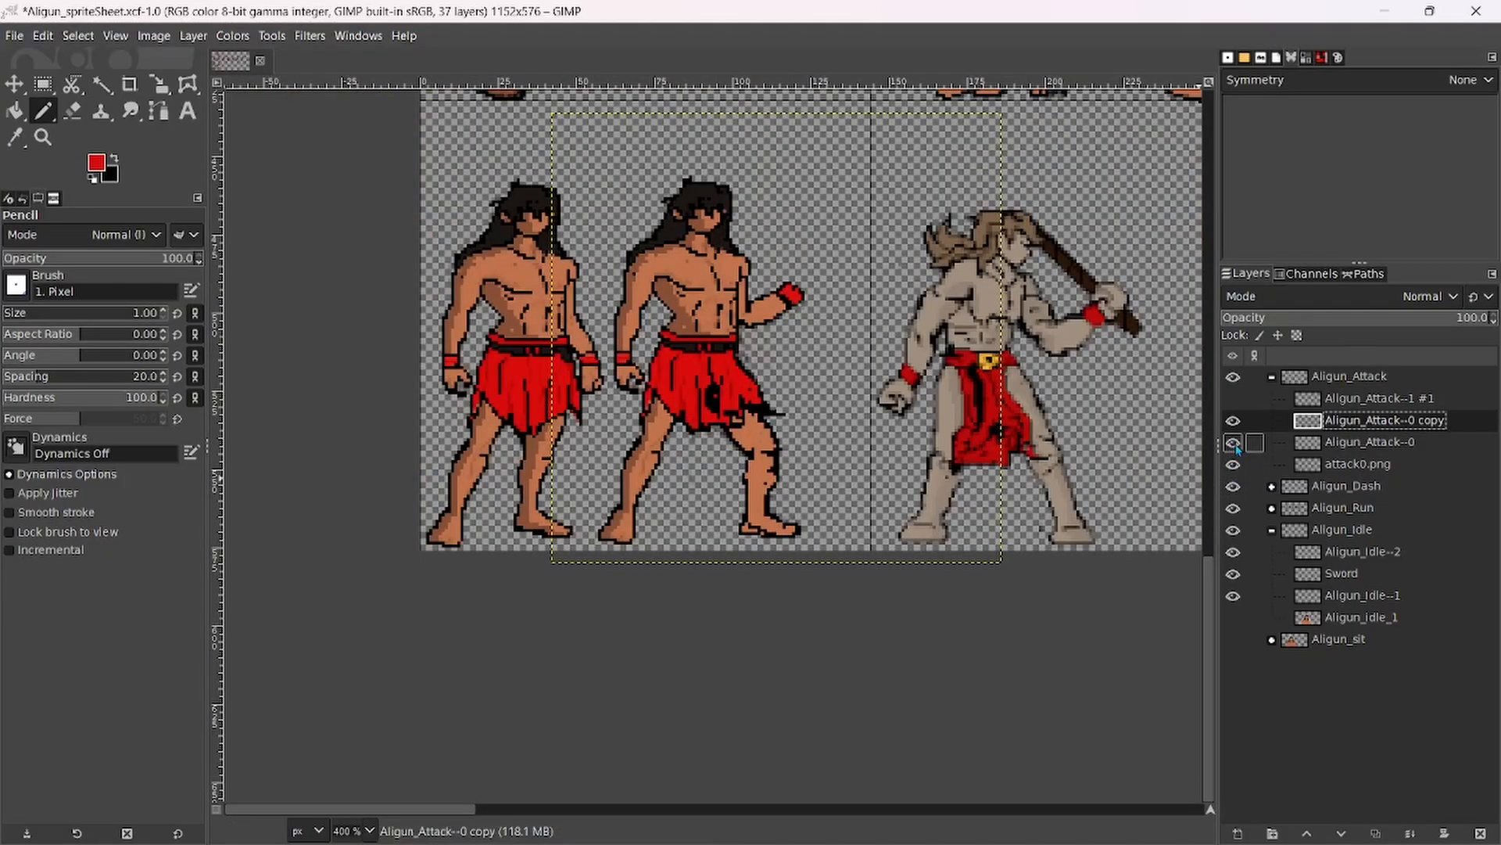
{"action": "scroll", "coordinate": [773, 429], "scroll_direction": "up", "scroll_amount": 4, "text": "ctrl"}
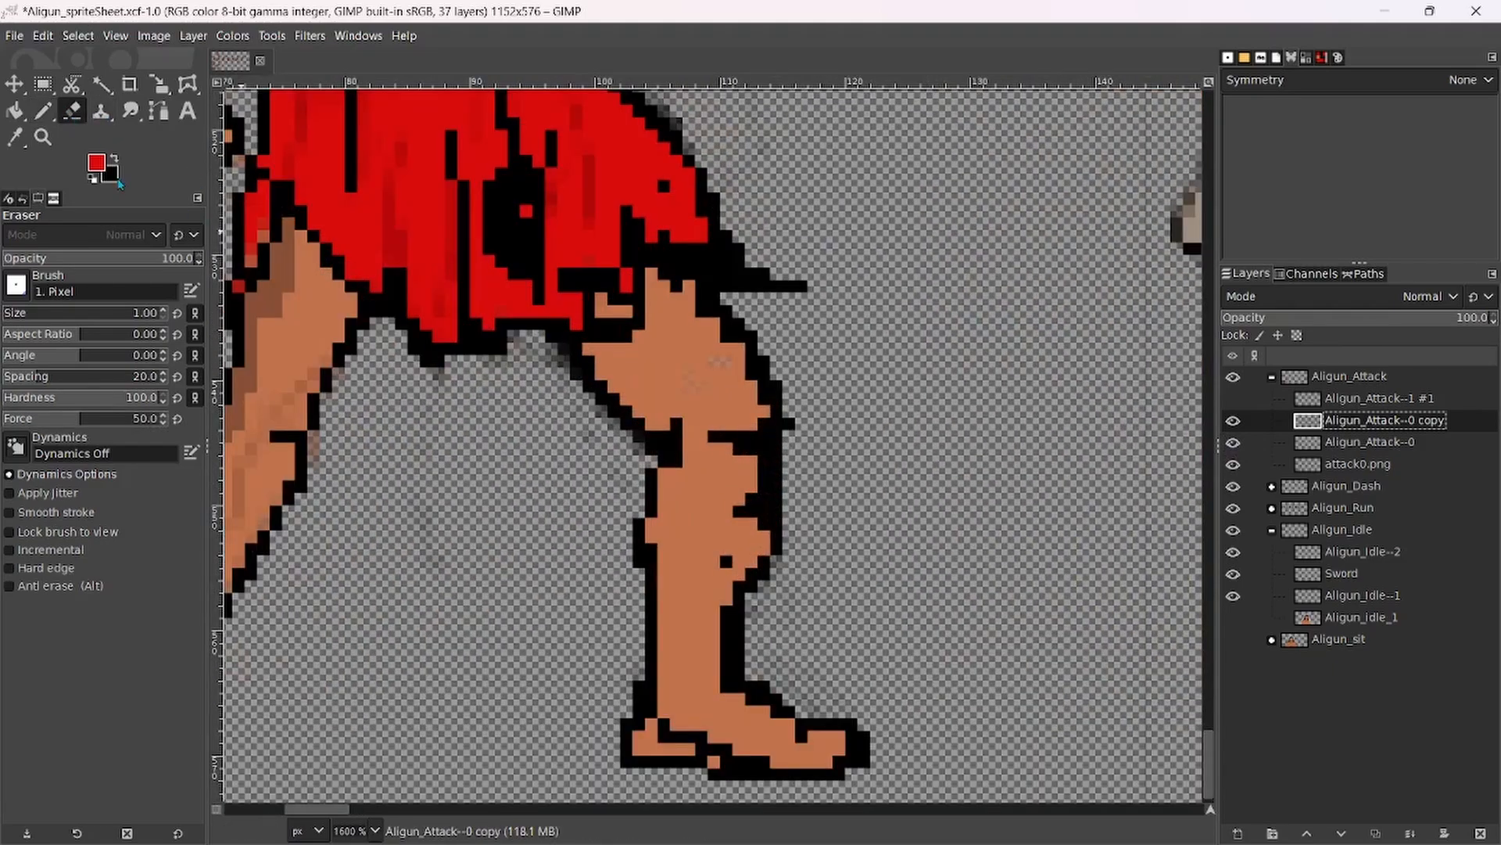
{"action": "left_click", "coordinate": [588, 354], "text": "ctrl"}
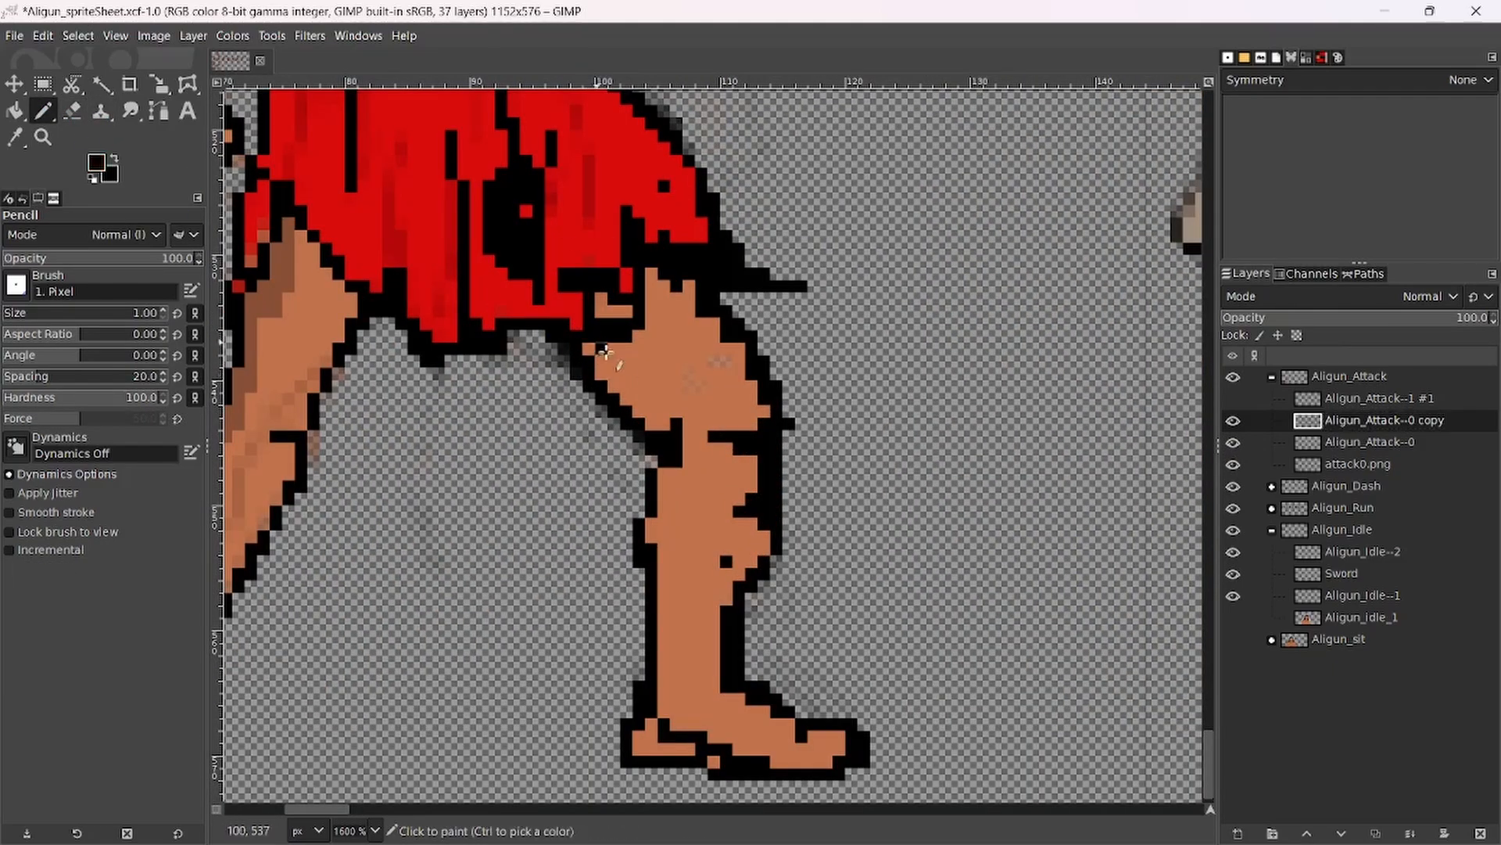
{"action": "mouse_move", "coordinate": [595, 348]}
{"action": "left_mouse_down"}
{"action": "mouse_move", "coordinate": [676, 411]}
{"action": "mouse_move", "coordinate": [662, 441]}
{"action": "mouse_move", "coordinate": [674, 426]}
{"action": "mouse_move", "coordinate": [640, 409]}
{"action": "mouse_move", "coordinate": [663, 422]}
{"action": "mouse_move", "coordinate": [598, 337]}
{"action": "mouse_move", "coordinate": [613, 374]}
{"action": "mouse_move", "coordinate": [586, 366]}
{"action": "mouse_move", "coordinate": [602, 408]}
{"action": "mouse_move", "coordinate": [652, 454]}
{"action": "mouse_move", "coordinate": [635, 423]}
{"action": "left_mouse_up"}
{"action": "key", "text": "shift+e"}
{"action": "scroll", "coordinate": [614, 379], "scroll_direction": "down", "scroll_amount": 3, "text": "ctrl"}
{"action": "scroll", "coordinate": [614, 379], "scroll_direction": "down", "scroll_amount": 2, "text": "ctrl"}
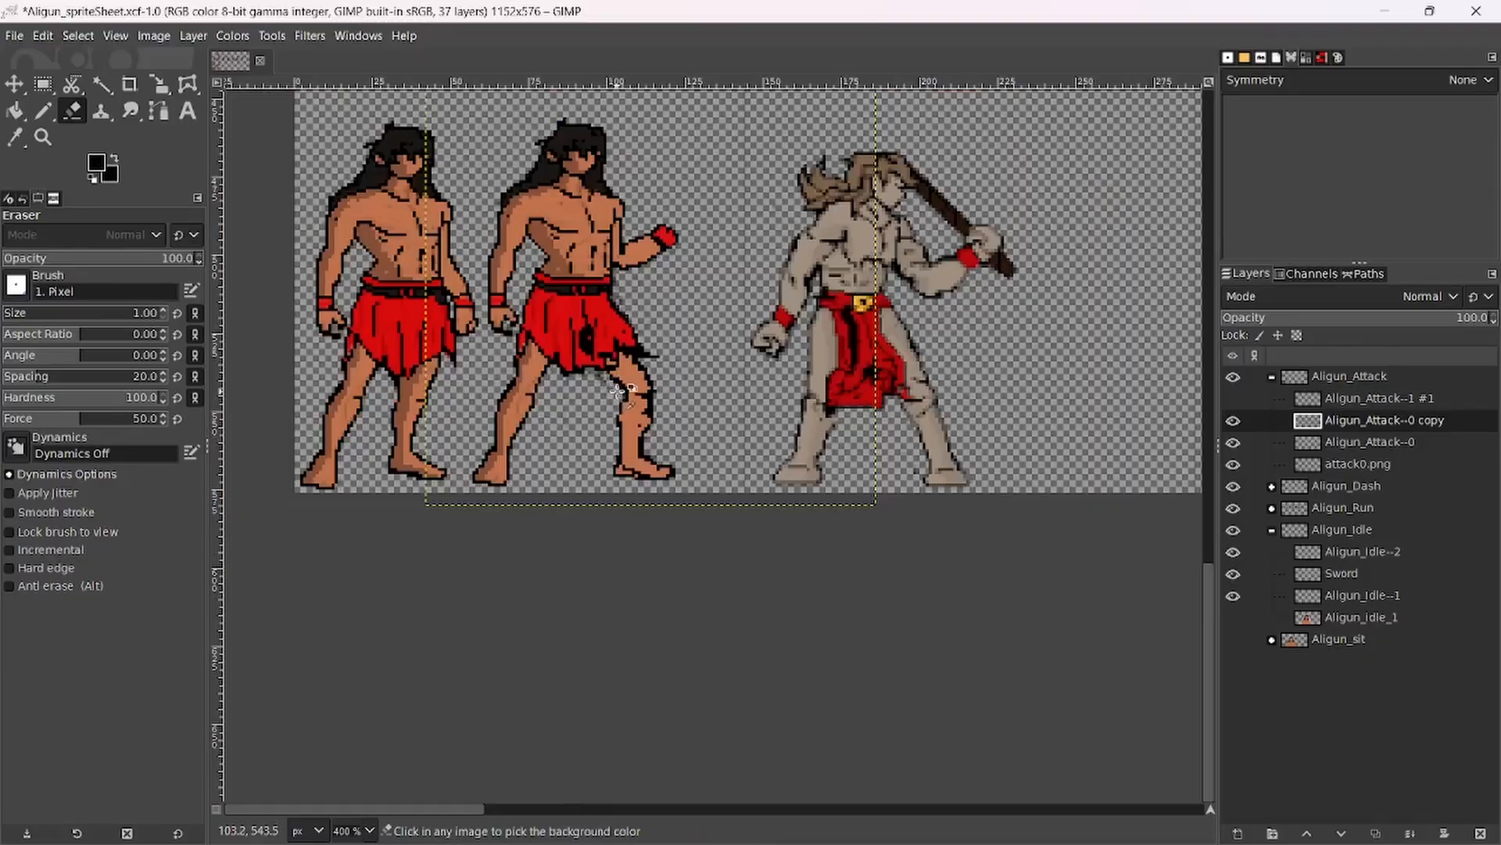
Thin the black outline under the outstretched thigh by painting its inner edge with skin tone sampled from the thigh using the Pencil.
{"action": "scroll", "coordinate": [615, 379], "scroll_direction": "up", "scroll_amount": 2}
{"action": "scroll", "coordinate": [618, 381], "scroll_direction": "up", "scroll_amount": 3, "text": "ctrl"}
{"action": "scroll", "coordinate": [618, 382], "scroll_direction": "down", "scroll_amount": 3}
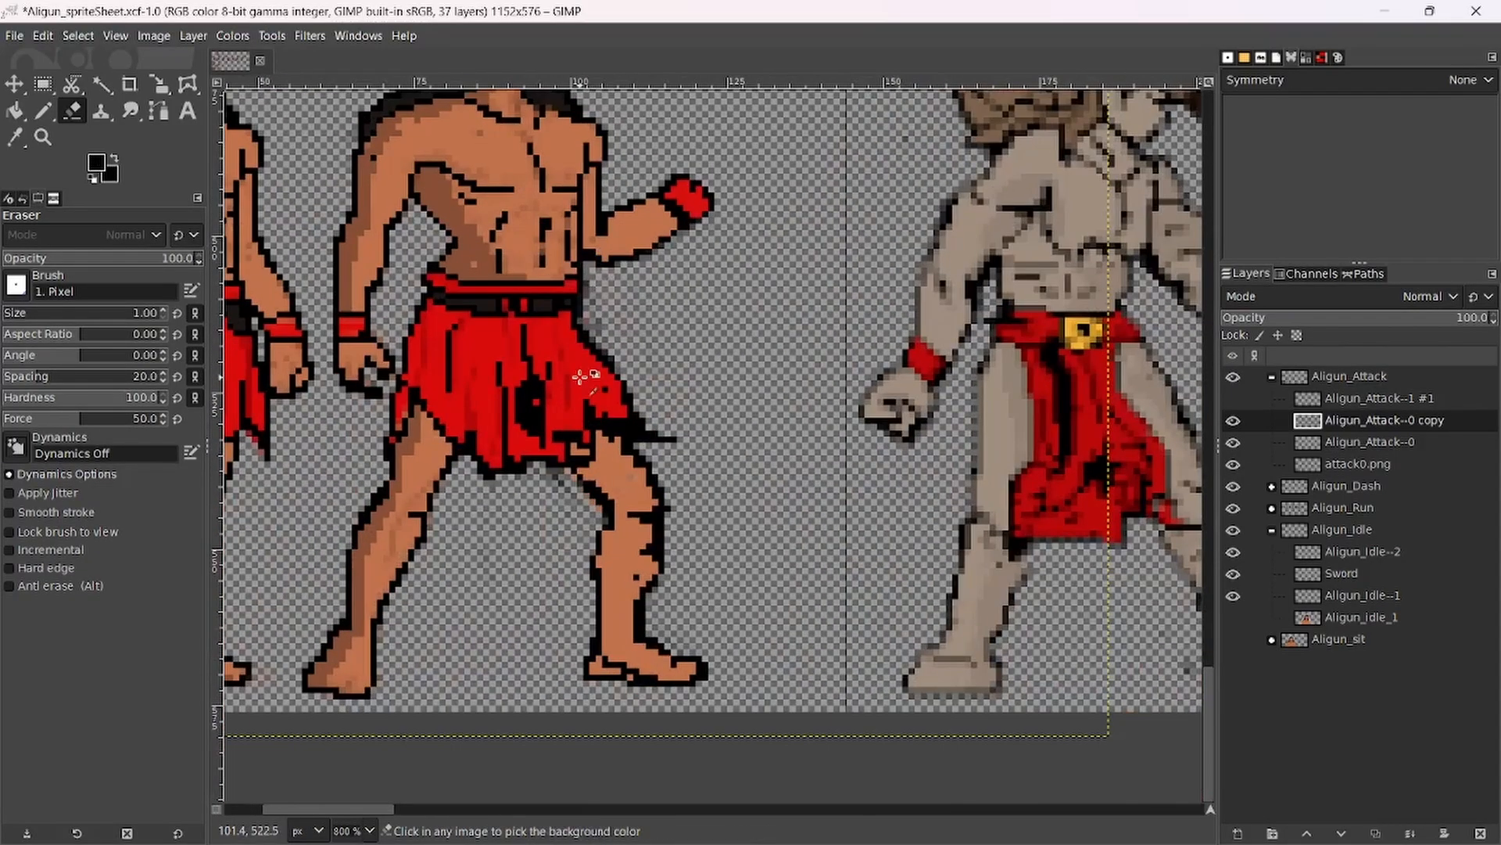
{"action": "left_click", "coordinate": [46, 116]}
{"action": "scroll", "coordinate": [576, 455], "scroll_direction": "up", "scroll_amount": 3, "text": "ctrl"}
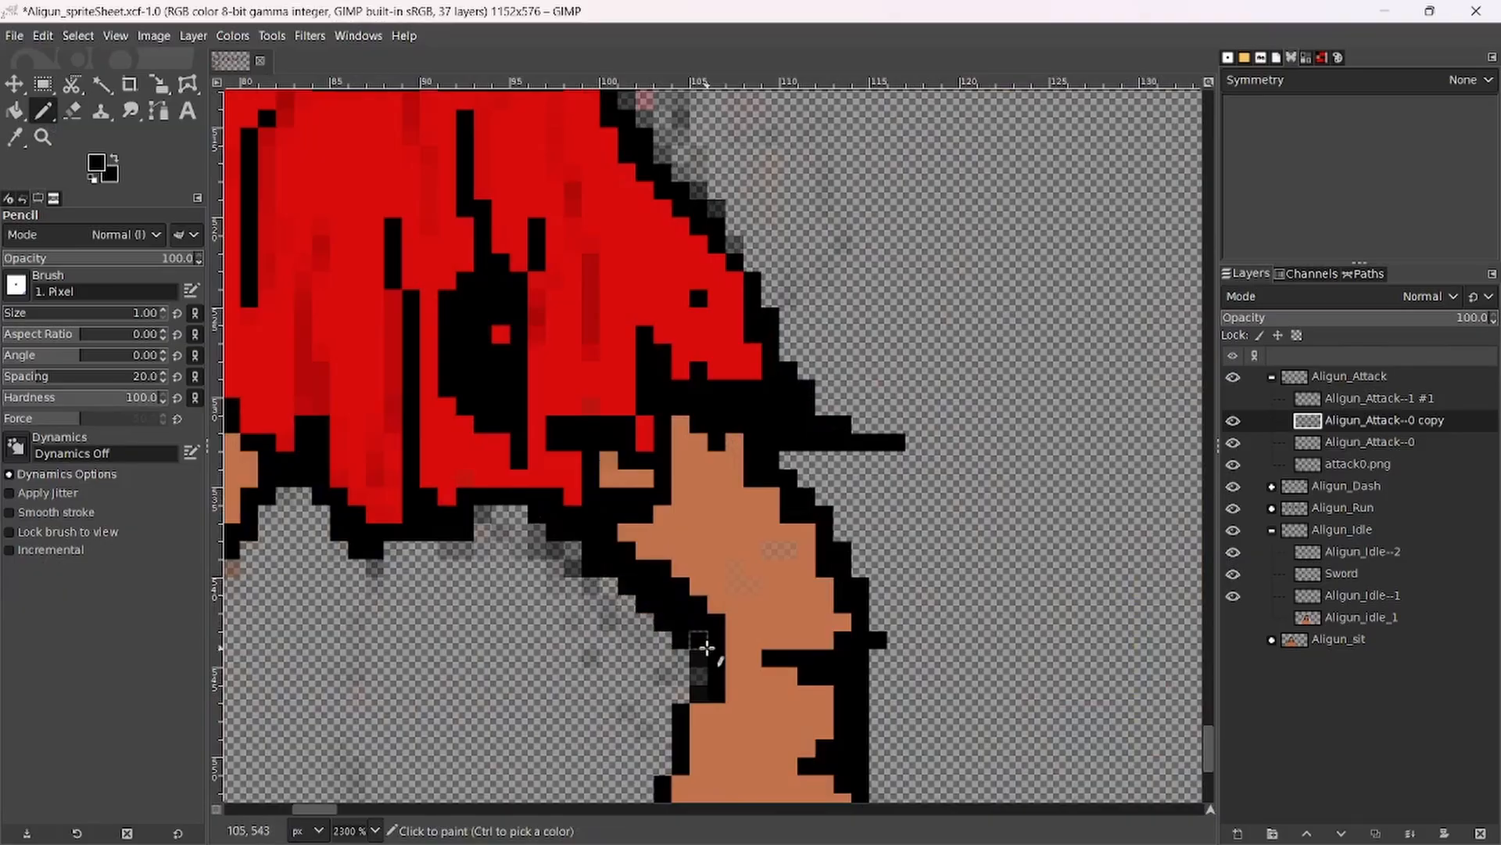
{"action": "left_click", "coordinate": [673, 547], "text": "ctrl"}
{"action": "left_click", "coordinate": [646, 568]}
{"action": "mouse_move", "coordinate": [663, 589]}
{"action": "left_mouse_down"}
{"action": "mouse_move", "coordinate": [704, 630]}
{"action": "mouse_move", "coordinate": [720, 604]}
{"action": "left_mouse_up"}
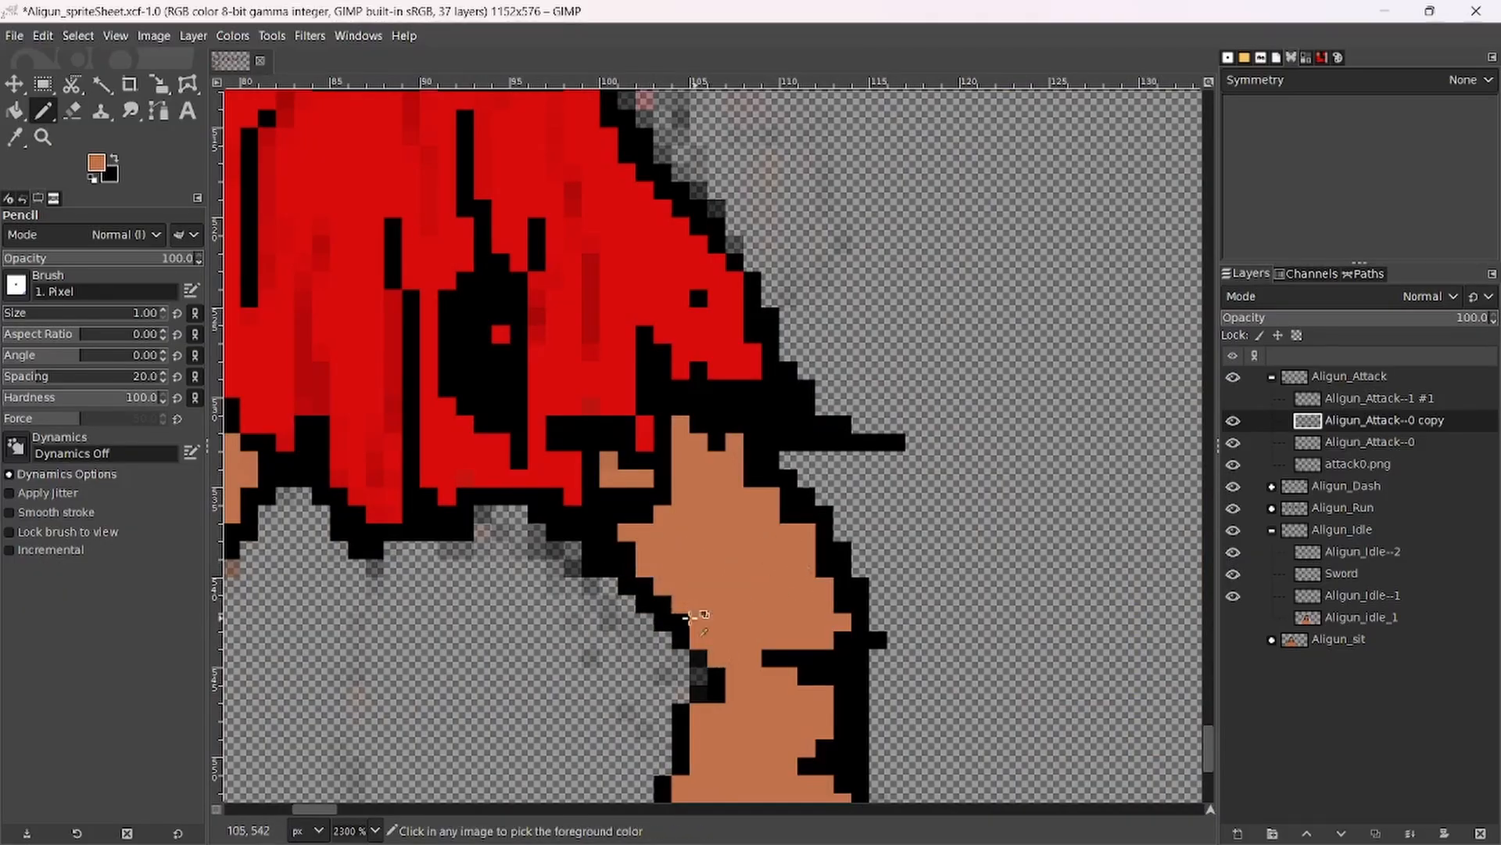
Redraw the short outline segment behind the outstretched leg's knee in black sampled from the thigh outline.
{"action": "left_click", "coordinate": [665, 608], "text": "ctrl"}
{"action": "left_click_drag", "start_coordinate": [694, 664], "coordinate": [695, 693]}
{"action": "scroll", "coordinate": [695, 693], "scroll_direction": "down", "scroll_amount": 6}
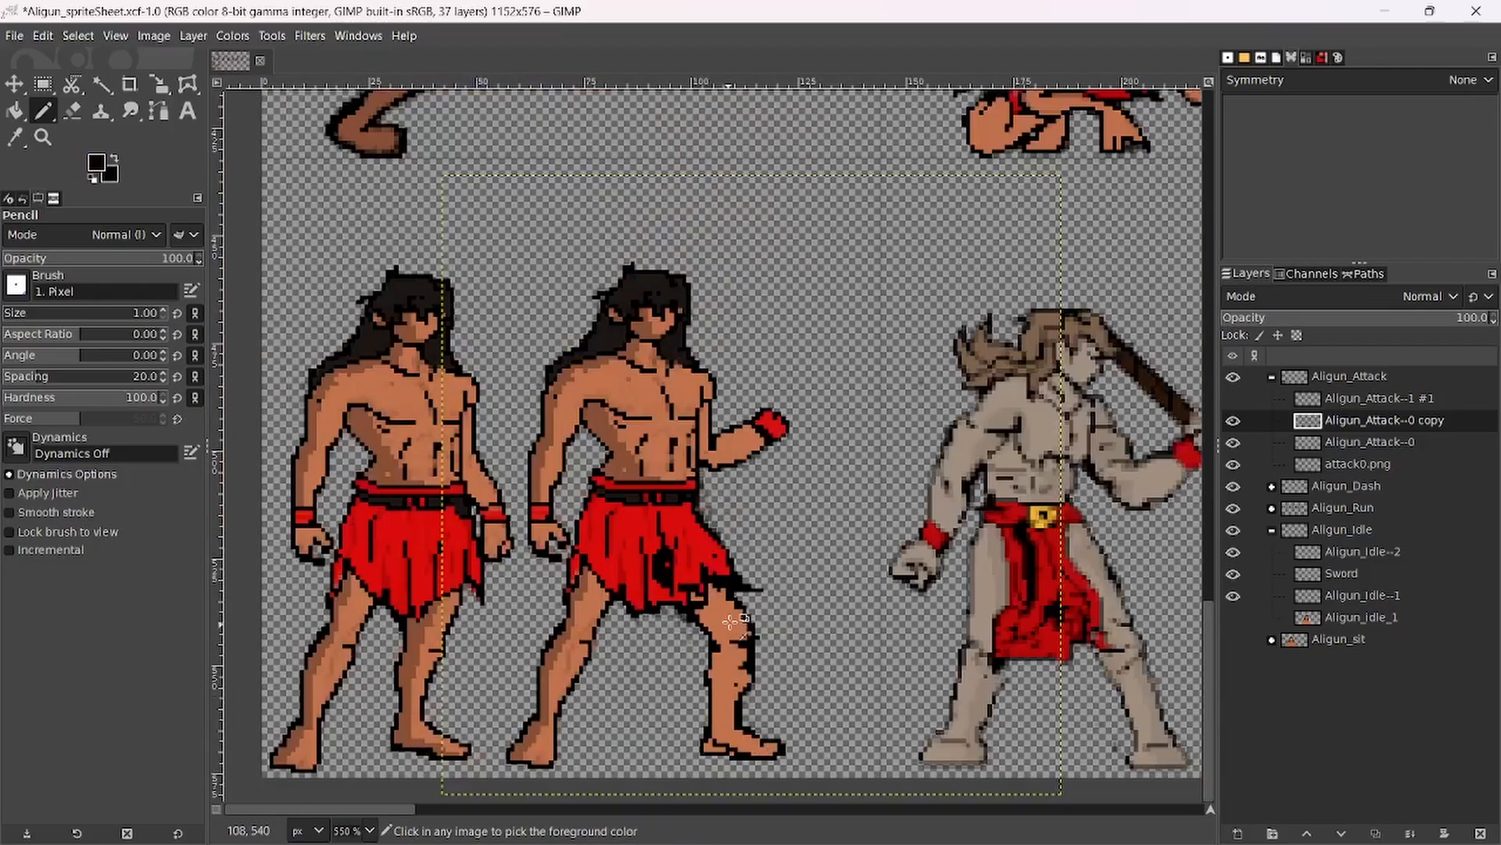
Sample the skin tone beside the back of the outstretched leg's knee as the drawing colour.
{"action": "scroll", "coordinate": [739, 585], "scroll_direction": "up", "scroll_amount": 2}
{"action": "scroll", "coordinate": [739, 585], "scroll_direction": "up", "scroll_amount": 2}
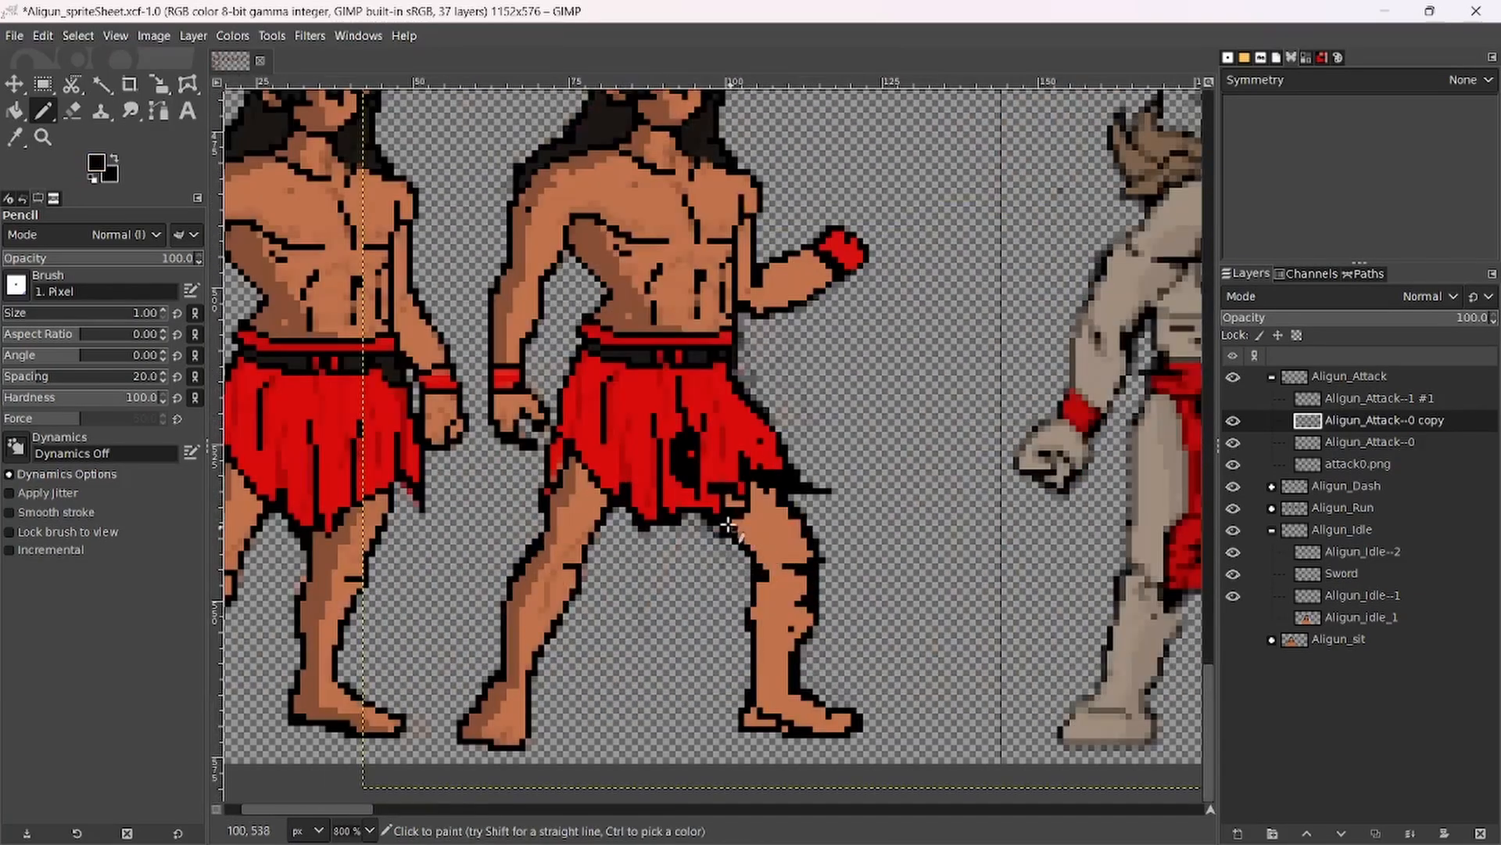
{"action": "scroll", "coordinate": [782, 595], "scroll_direction": "up", "scroll_amount": 1}
{"action": "left_click", "coordinate": [759, 613], "text": "ctrl"}
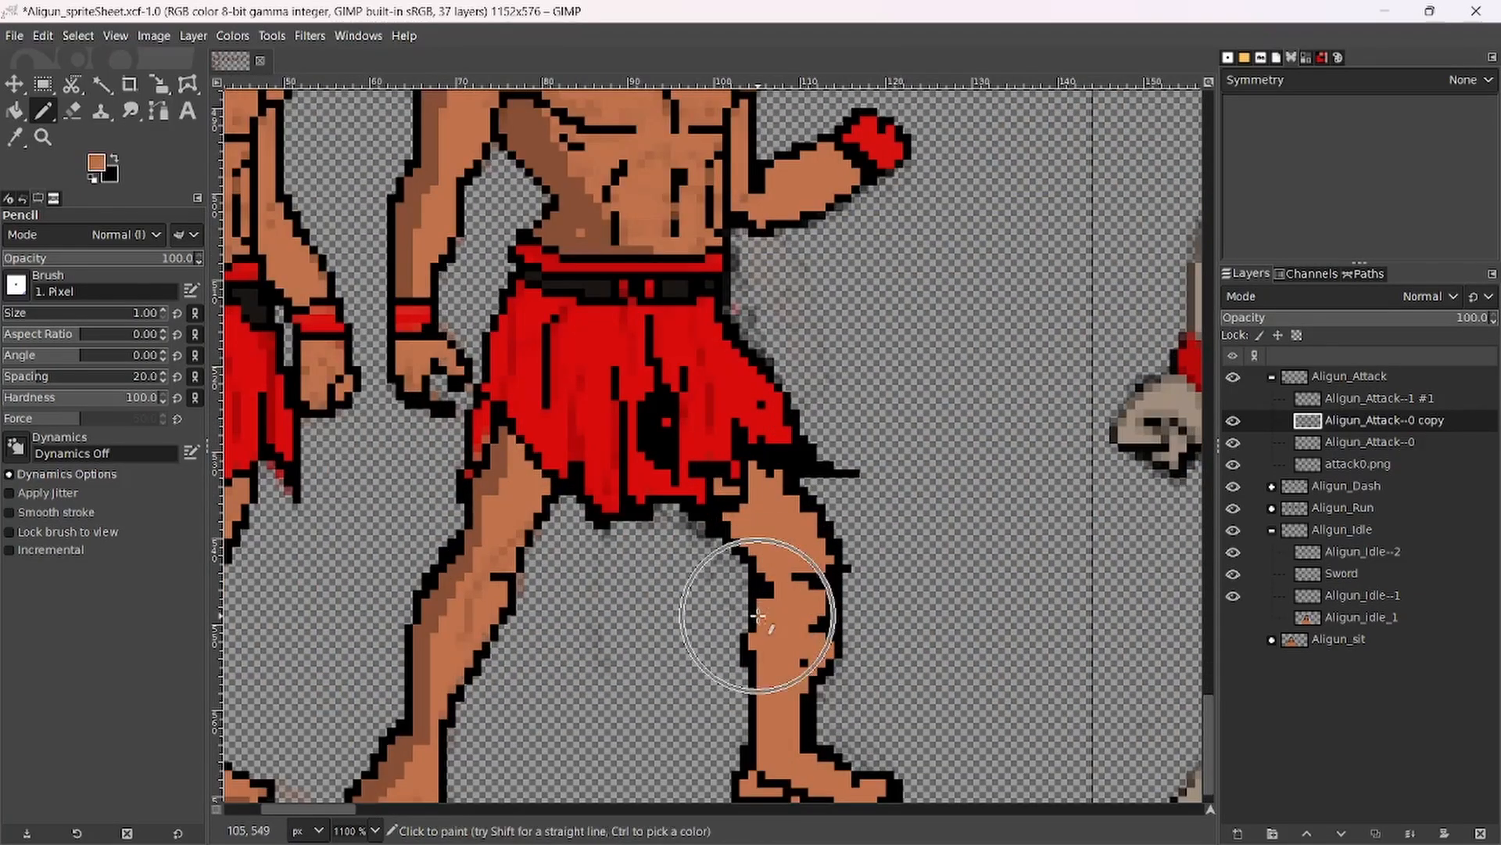
Reshape the back of the forward leg's calf with a fuller black outline and a skin-tone fill.
{"action": "left_click_drag", "start_coordinate": [754, 617], "coordinate": [744, 690]}
{"action": "left_click", "coordinate": [754, 601], "text": "ctrl"}
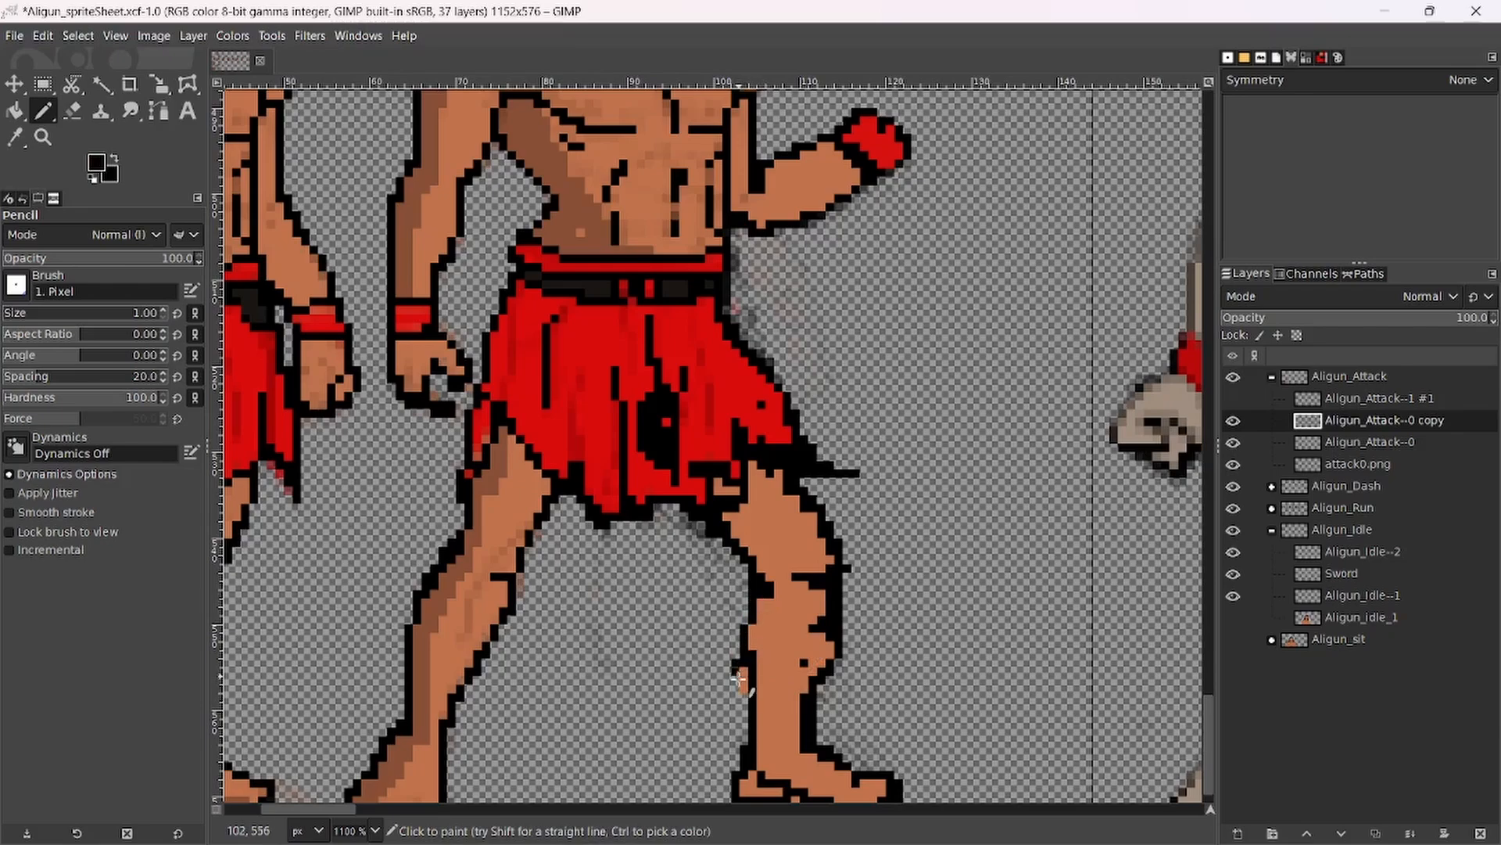
{"action": "key", "text": "ctrl+z"}
{"action": "left_click_drag", "start_coordinate": [745, 690], "coordinate": [745, 624]}
{"action": "left_click", "coordinate": [768, 615], "text": "ctrl"}
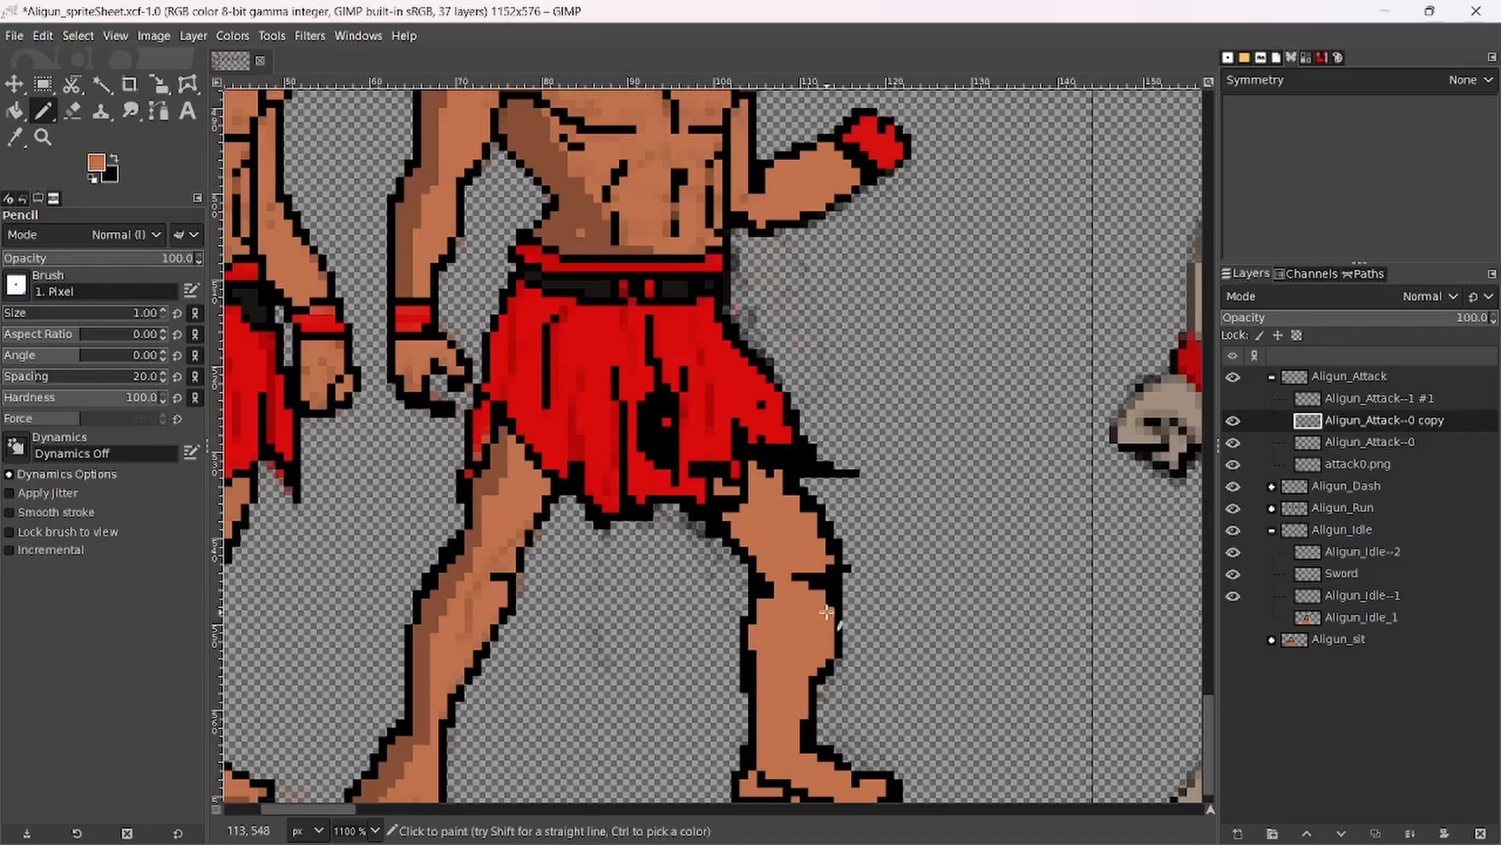
Slim the shin of the forward leg below the knee by redrawing its black outline and erasing the excess pixels.
{"action": "scroll", "coordinate": [827, 601], "scroll_direction": "down", "scroll_amount": 2, "text": "ctrl"}
{"action": "scroll", "coordinate": [831, 618], "scroll_direction": "up", "scroll_amount": 3, "text": "ctrl"}
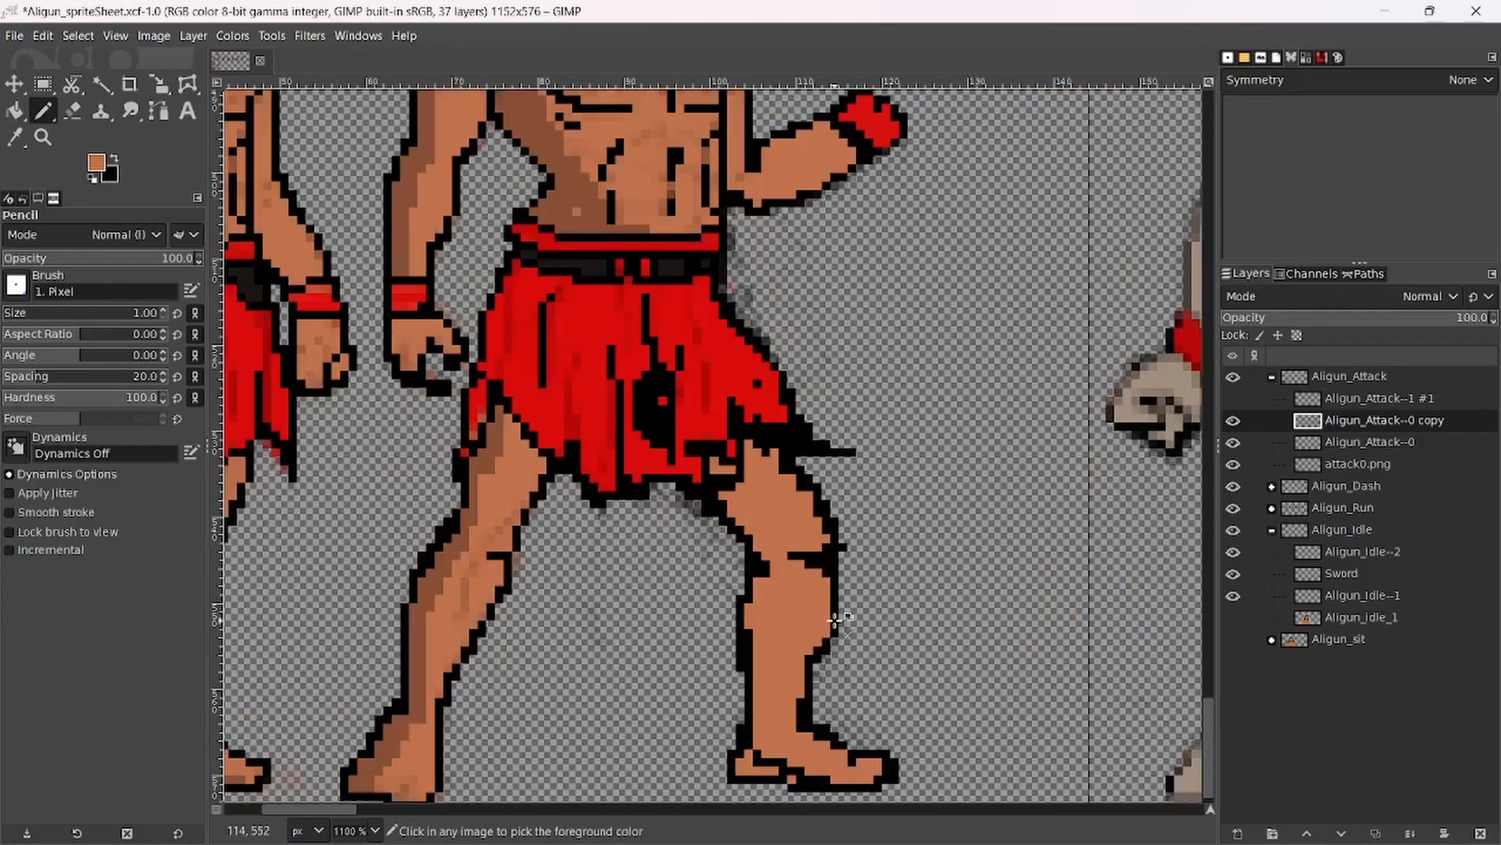
{"action": "left_click", "coordinate": [825, 626], "text": "ctrl"}
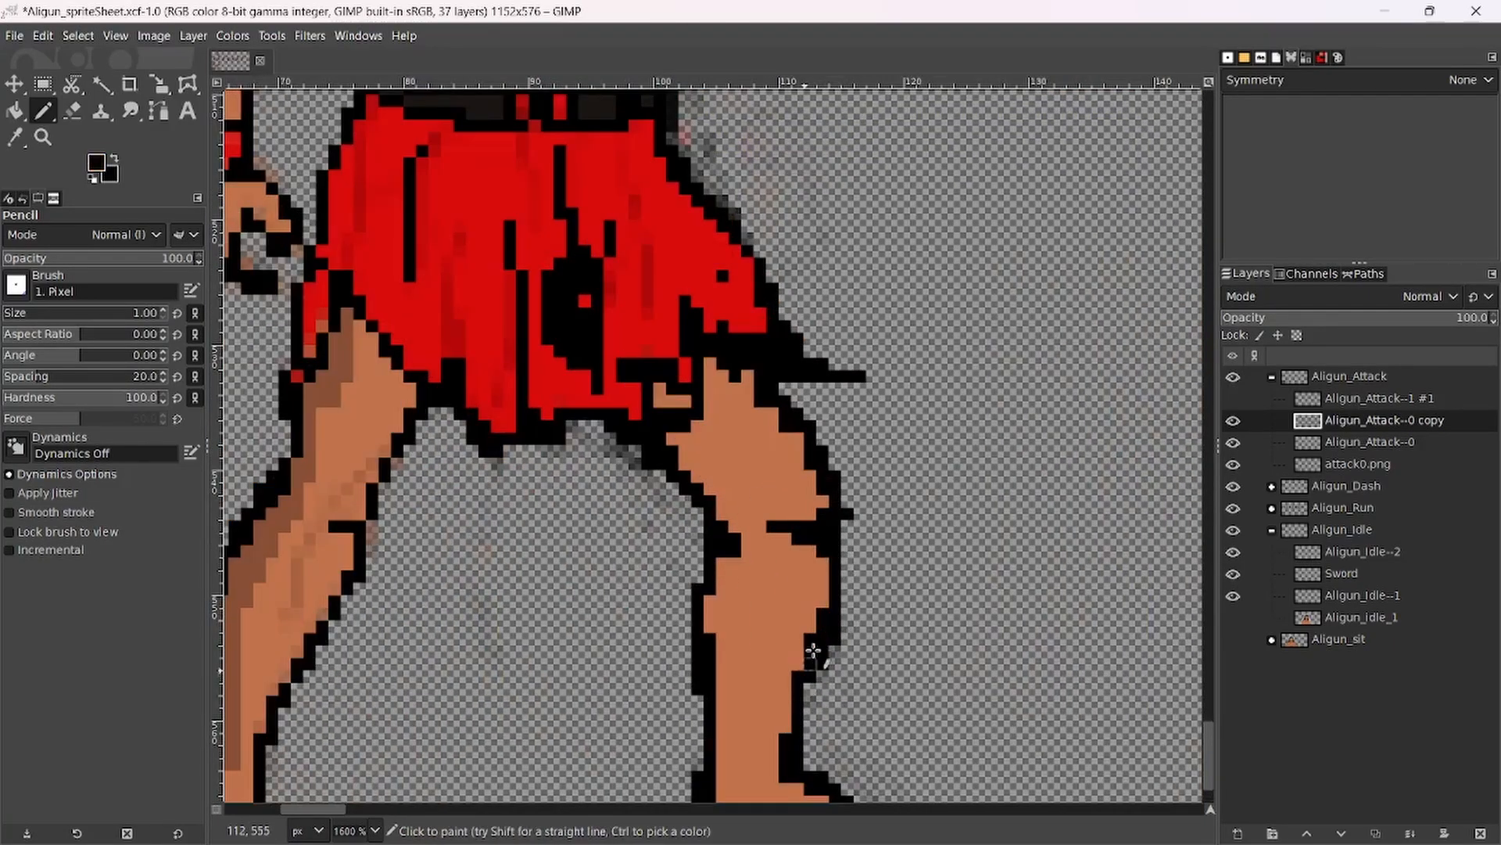
{"action": "key", "text": "shift+e"}
{"action": "mouse_move", "coordinate": [825, 661]}
{"action": "left_mouse_down"}
{"action": "mouse_move", "coordinate": [848, 631]}
{"action": "mouse_move", "coordinate": [833, 599]}
{"action": "left_mouse_up"}
{"action": "key", "text": "n"}
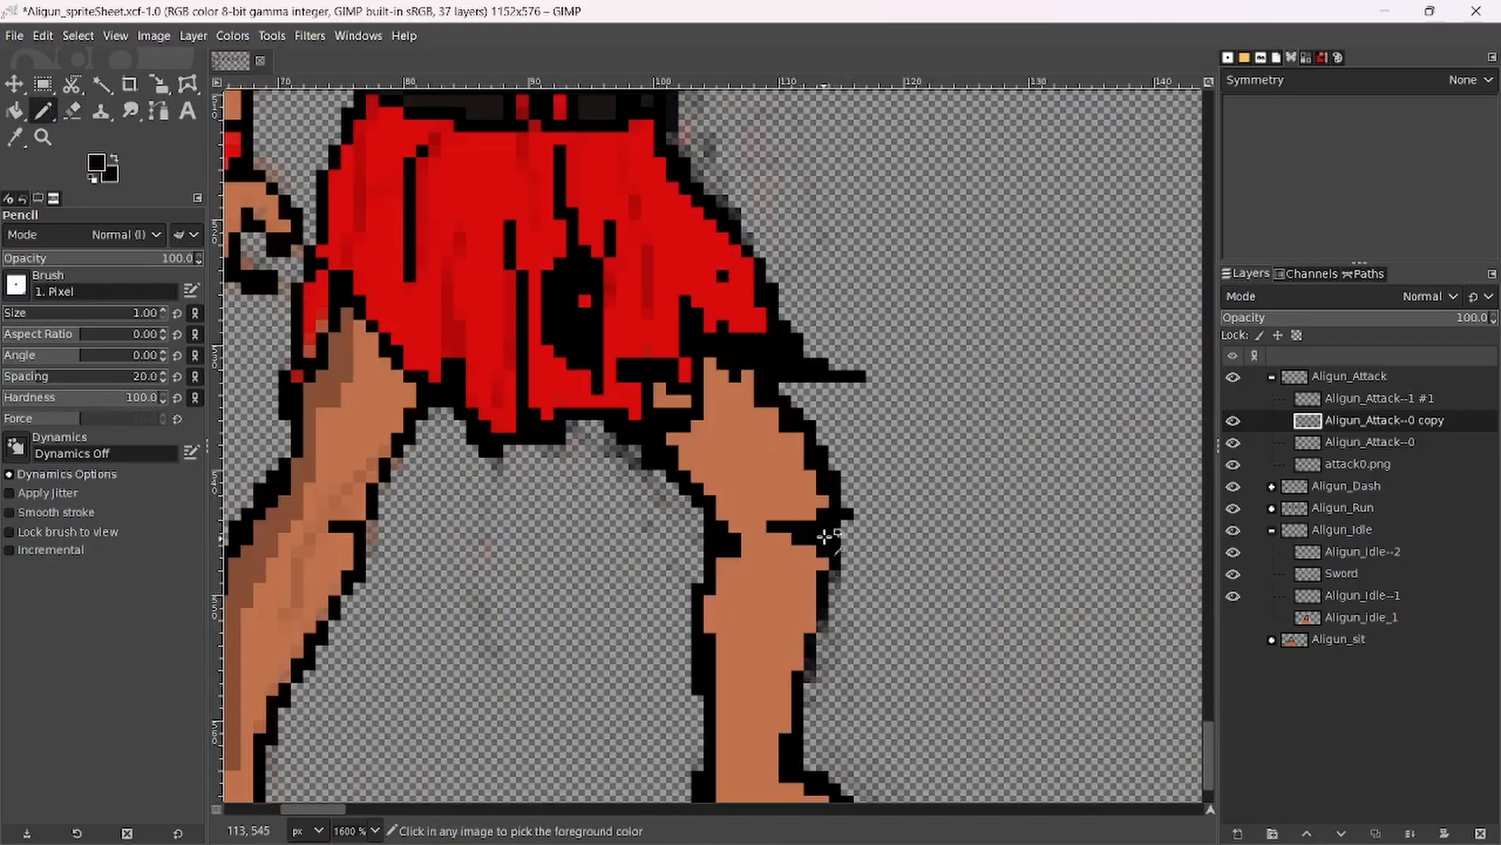
Try shading the back edge of the forward thigh and calf with the darker skin tone from the rear leg.
{"action": "left_click", "coordinate": [297, 458], "text": "ctrl"}
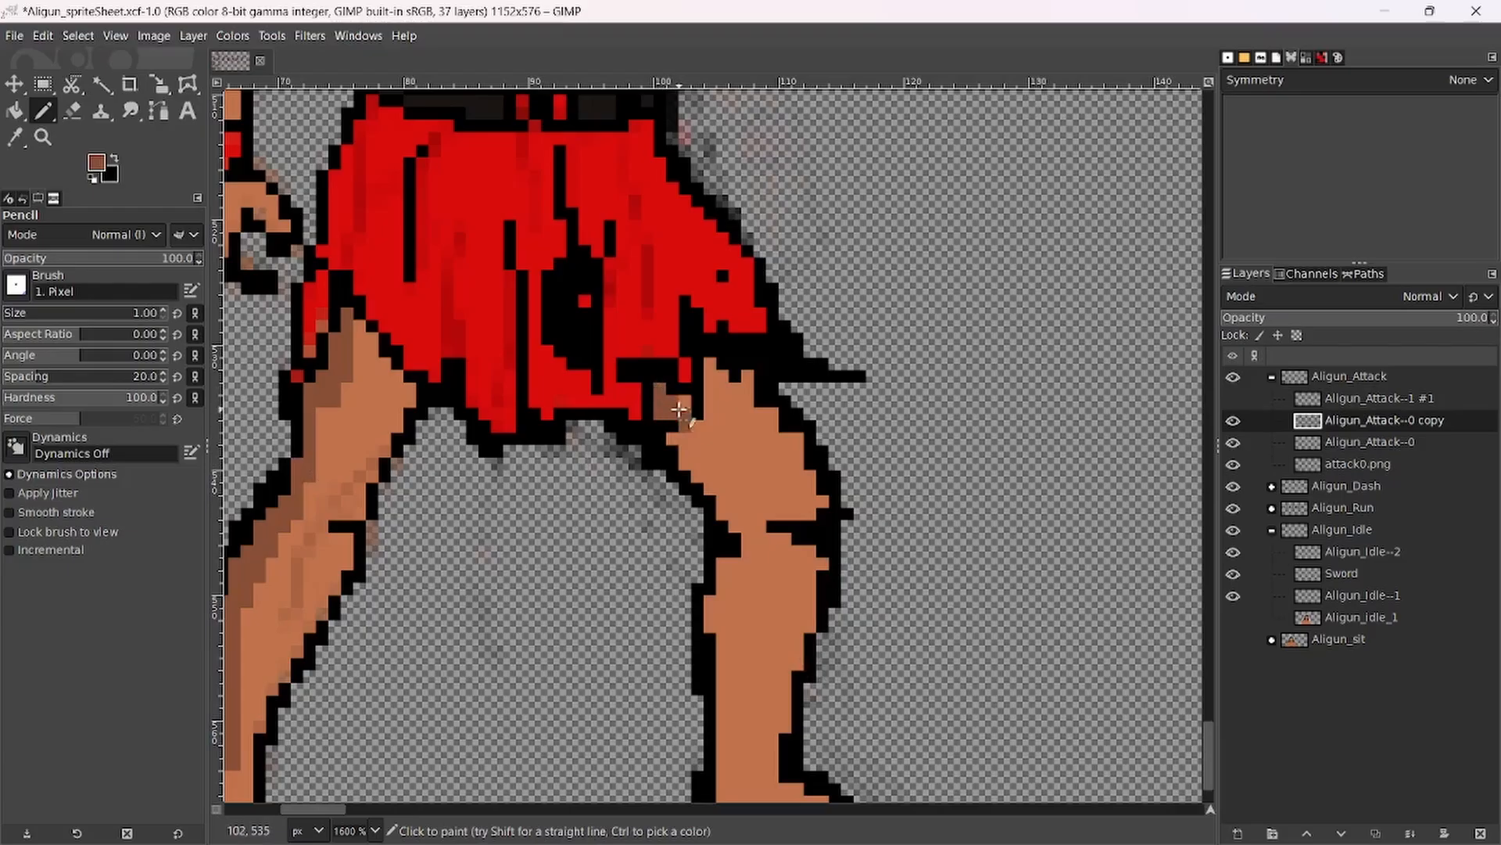
{"action": "left_click_drag", "start_coordinate": [679, 409], "coordinate": [727, 522]}
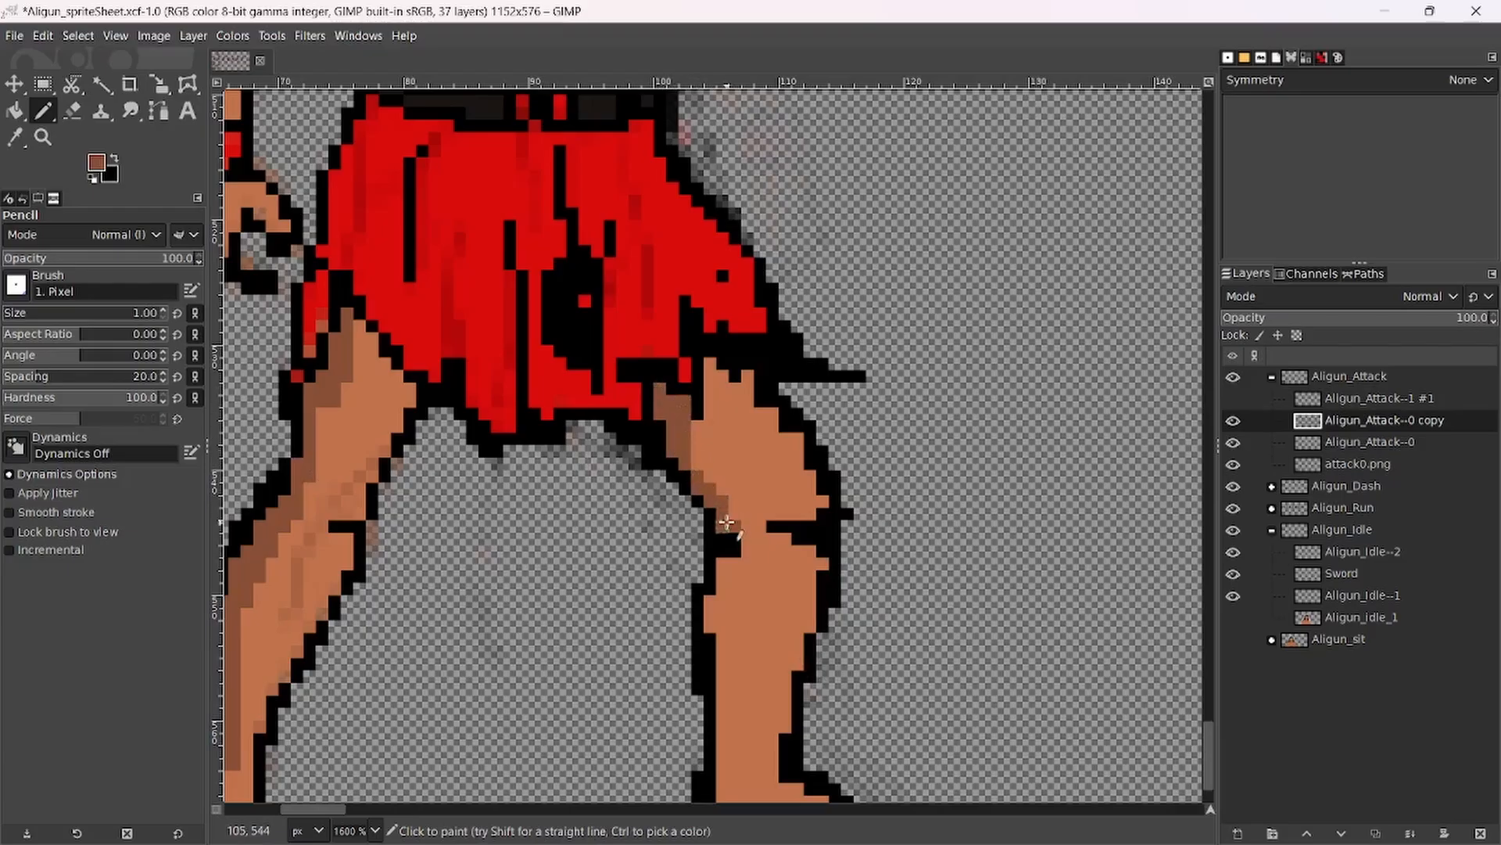
{"action": "left_click_drag", "start_coordinate": [711, 615], "coordinate": [709, 769]}
{"action": "left_click", "coordinate": [701, 689], "text": "ctrl"}
{"action": "key", "text": "ctrl+z"}
{"action": "key", "text": "ctrl+z"}
Shade the back edge of the forward leg from the thigh down to the heel with the darker skin tone.
{"action": "scroll", "coordinate": [721, 681], "scroll_direction": "down", "scroll_amount": 5}
{"action": "scroll", "coordinate": [721, 680], "scroll_direction": "right", "scroll_amount": 2}
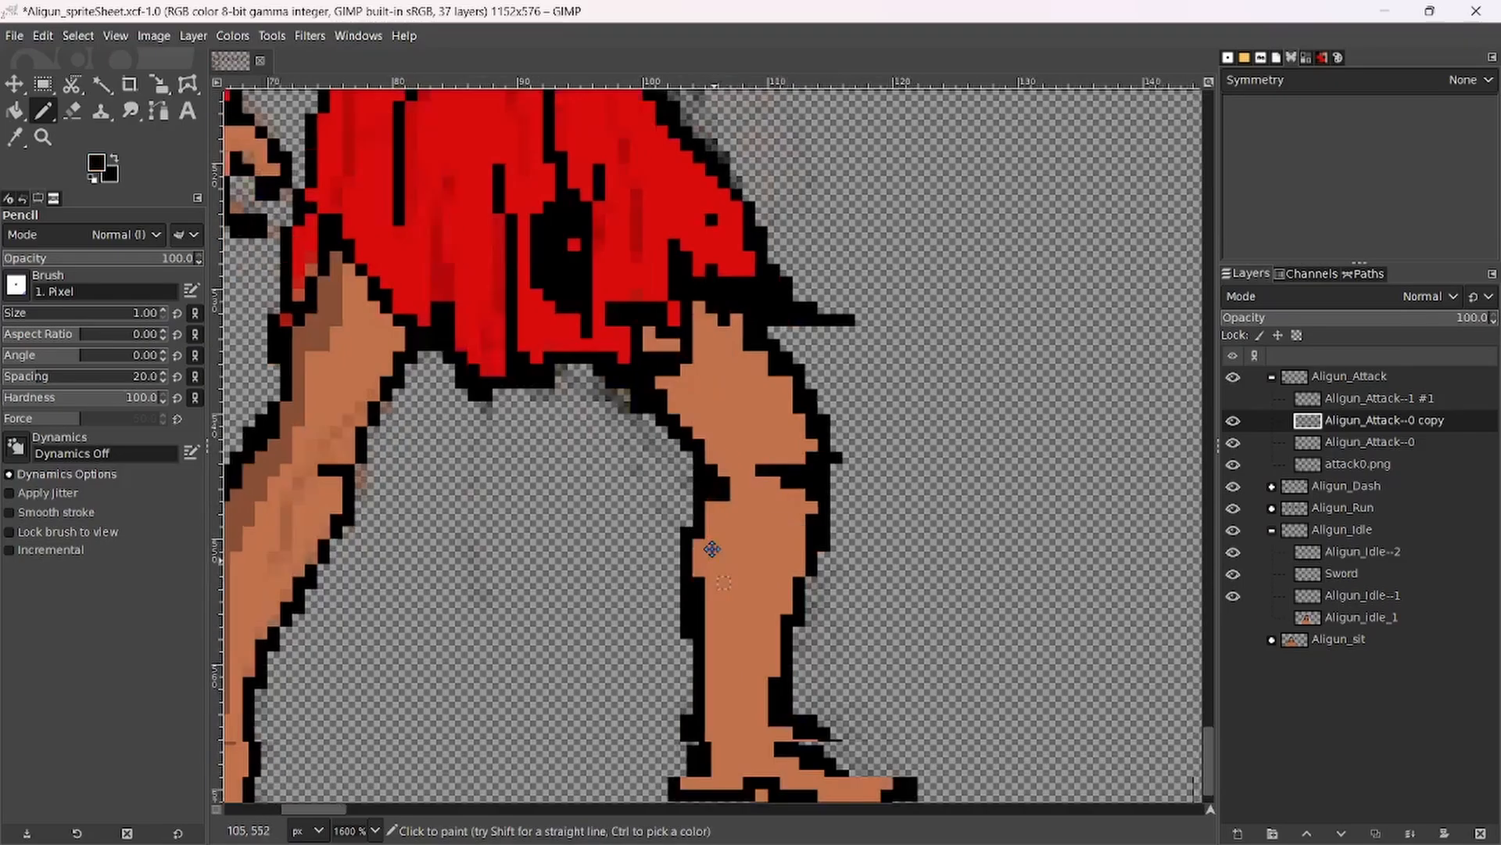
{"action": "left_click", "coordinate": [543, 198], "text": "ctrl"}
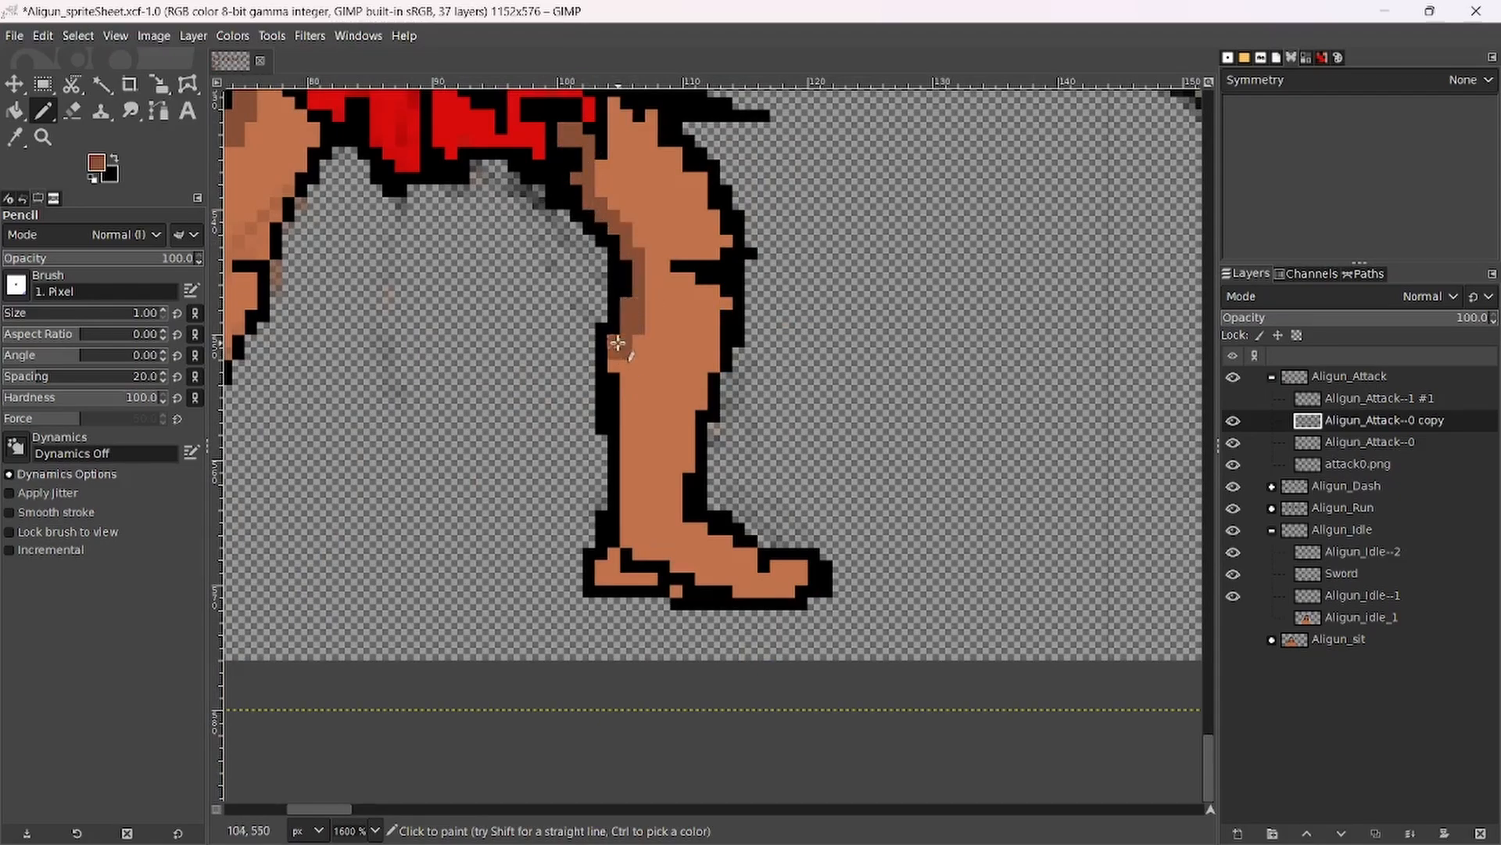
{"action": "mouse_move", "coordinate": [620, 361]}
{"action": "left_mouse_down"}
{"action": "mouse_move", "coordinate": [629, 543]}
{"action": "mouse_move", "coordinate": [602, 574]}
{"action": "mouse_move", "coordinate": [637, 575]}
{"action": "left_mouse_up"}
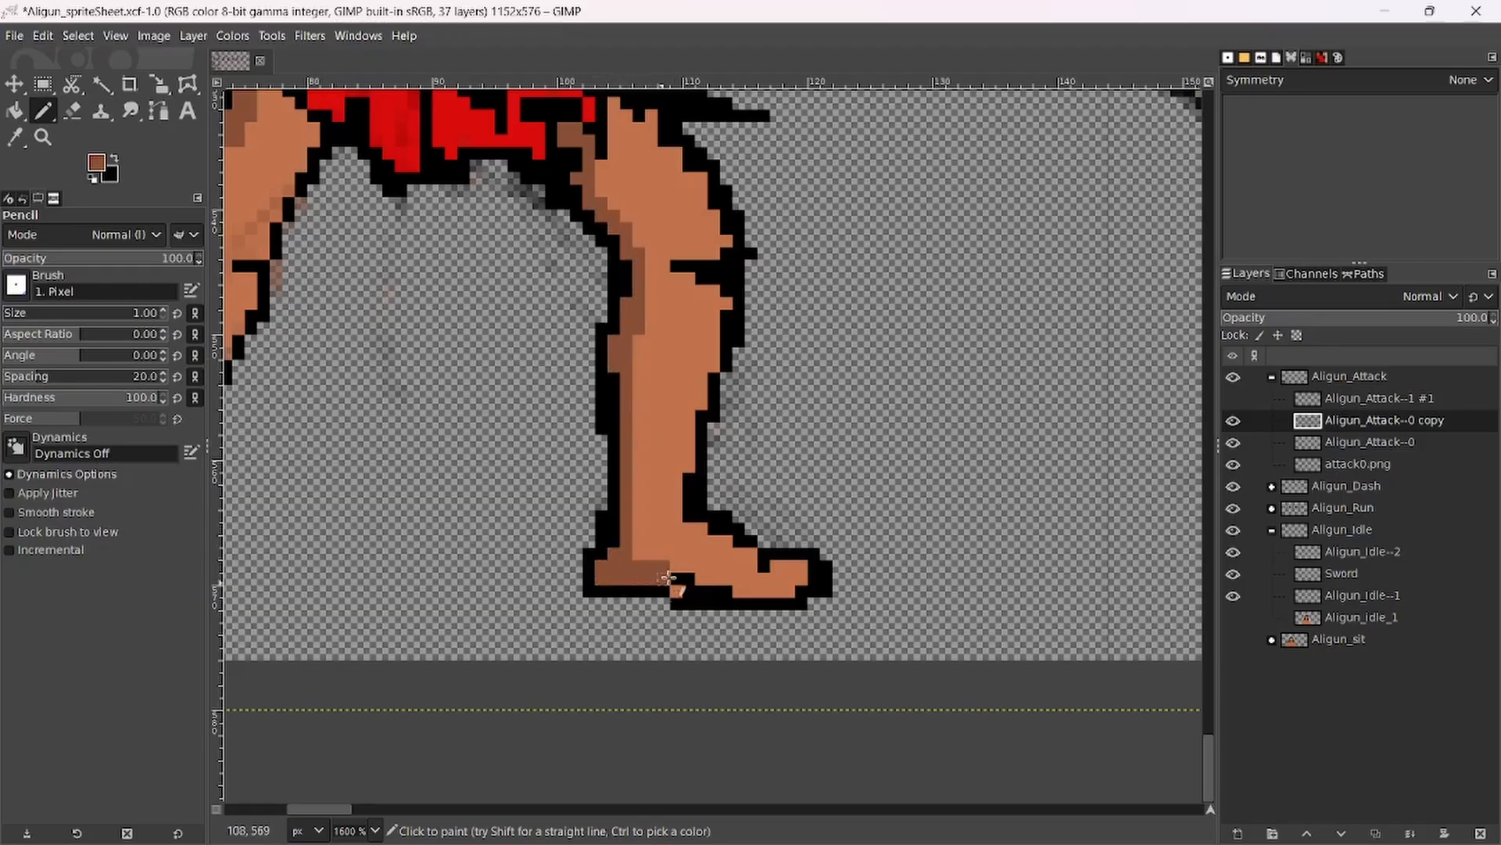
{"action": "scroll", "coordinate": [688, 594], "scroll_direction": "down", "scroll_amount": 5}
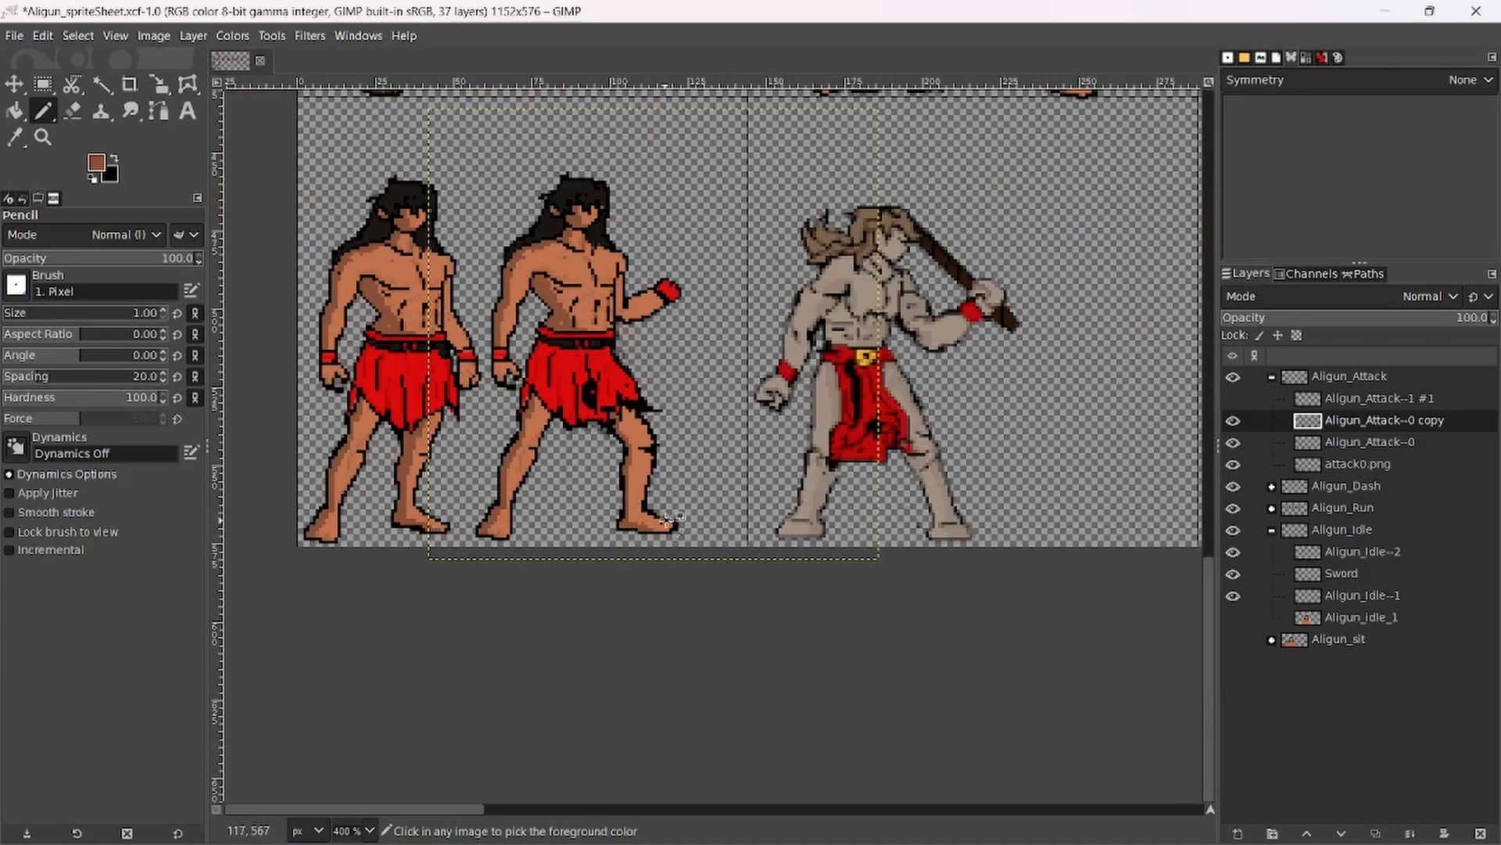
Extend the darker skin shading along the forward foot to the toes.
{"action": "scroll", "coordinate": [700, 538], "scroll_direction": "up", "scroll_amount": 6}
{"action": "mouse_move", "coordinate": [410, 503]}
{"action": "left_mouse_down"}
{"action": "mouse_move", "coordinate": [556, 532]}
{"action": "mouse_move", "coordinate": [514, 516]}
{"action": "mouse_move", "coordinate": [482, 526]}
{"action": "mouse_move", "coordinate": [571, 523]}
{"action": "mouse_move", "coordinate": [502, 498]}
{"action": "mouse_move", "coordinate": [481, 505]}
{"action": "mouse_move", "coordinate": [499, 513]}
{"action": "mouse_move", "coordinate": [440, 501]}
{"action": "mouse_move", "coordinate": [494, 515]}
{"action": "mouse_move", "coordinate": [447, 513]}
{"action": "mouse_move", "coordinate": [386, 486]}
{"action": "left_mouse_up"}
{"action": "left_click", "coordinate": [461, 503], "text": "ctrl"}
{"action": "left_click", "coordinate": [443, 513], "text": "ctrl"}
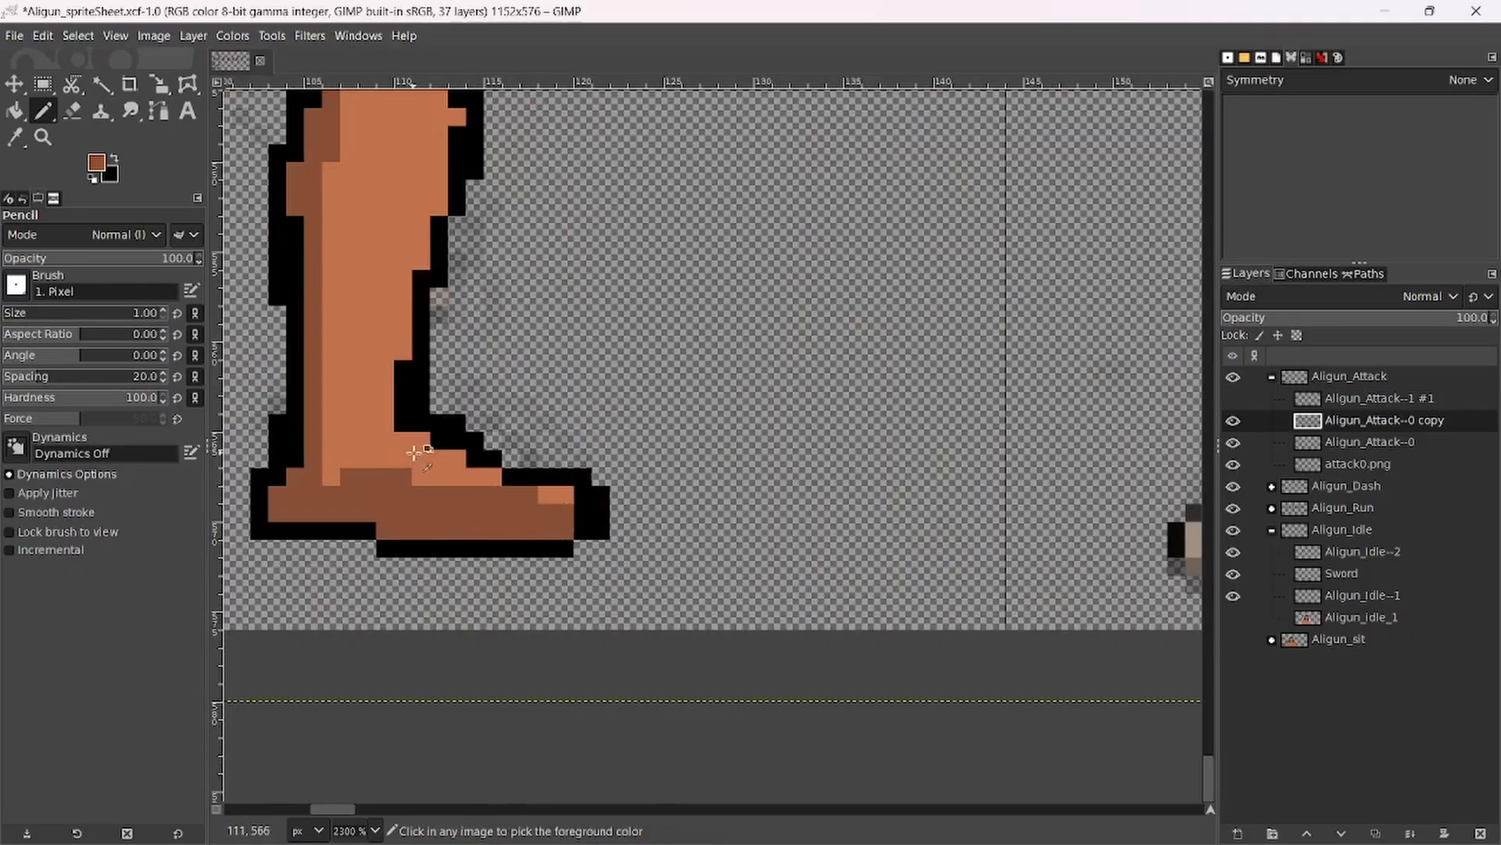
Compare the shaded attack figure with the neighbouring idle pose and the grey reference figure.
{"action": "scroll", "coordinate": [782, 475], "scroll_direction": "down", "scroll_amount": 7, "text": "ctrl"}
{"action": "scroll", "coordinate": [782, 474], "scroll_direction": "up", "scroll_amount": 2, "text": "ctrl"}
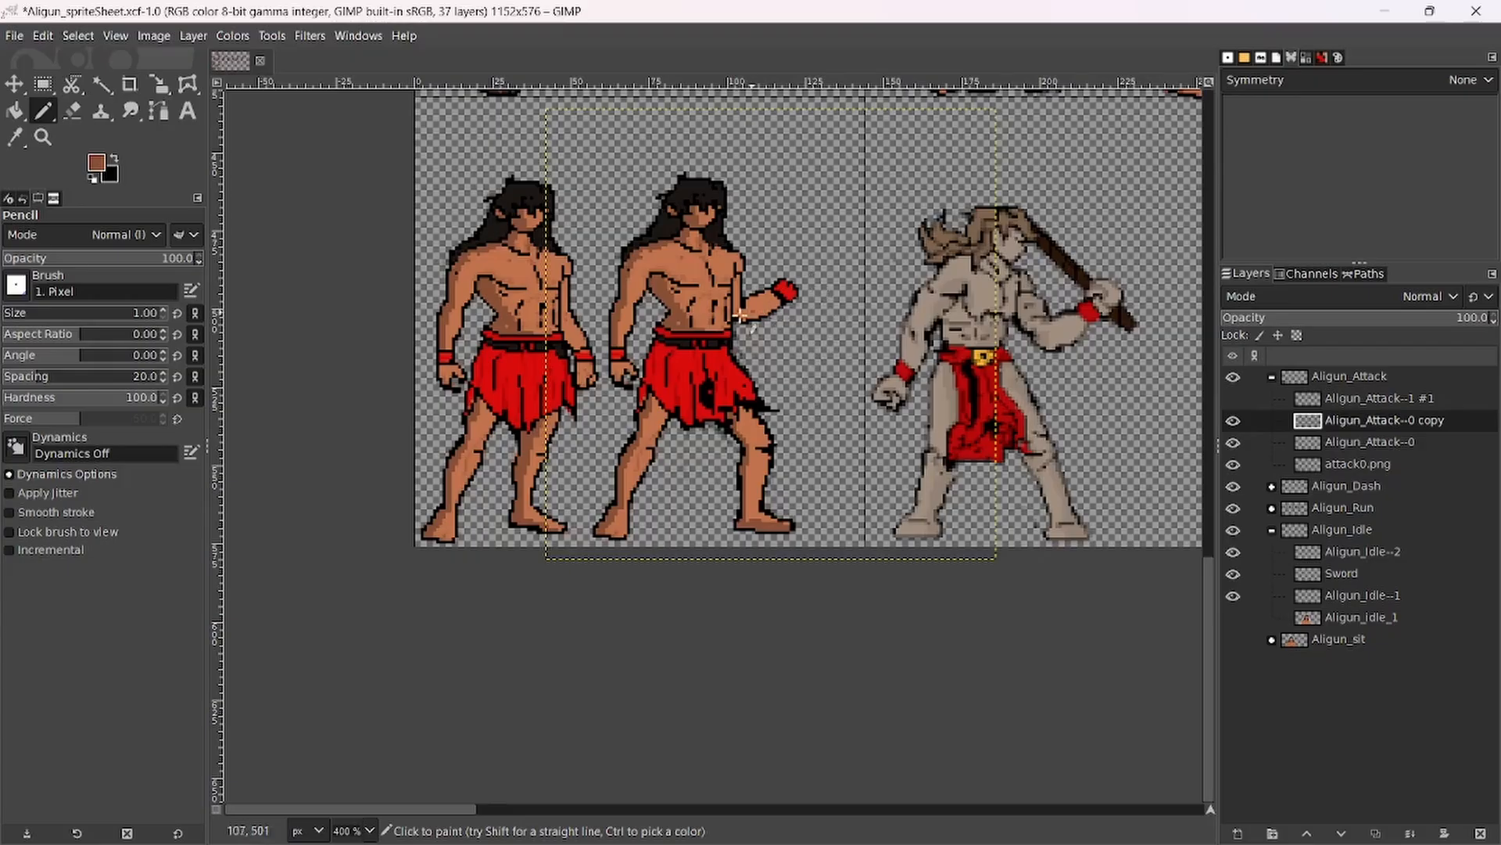
{"action": "scroll", "coordinate": [742, 315], "scroll_direction": "up", "scroll_amount": 3, "text": "ctrl"}
{"action": "scroll", "coordinate": [618, 407], "scroll_direction": "down", "scroll_amount": 3, "text": "ctrl"}
{"action": "scroll", "coordinate": [641, 507], "scroll_direction": "up", "scroll_amount": 1, "text": "ctrl"}
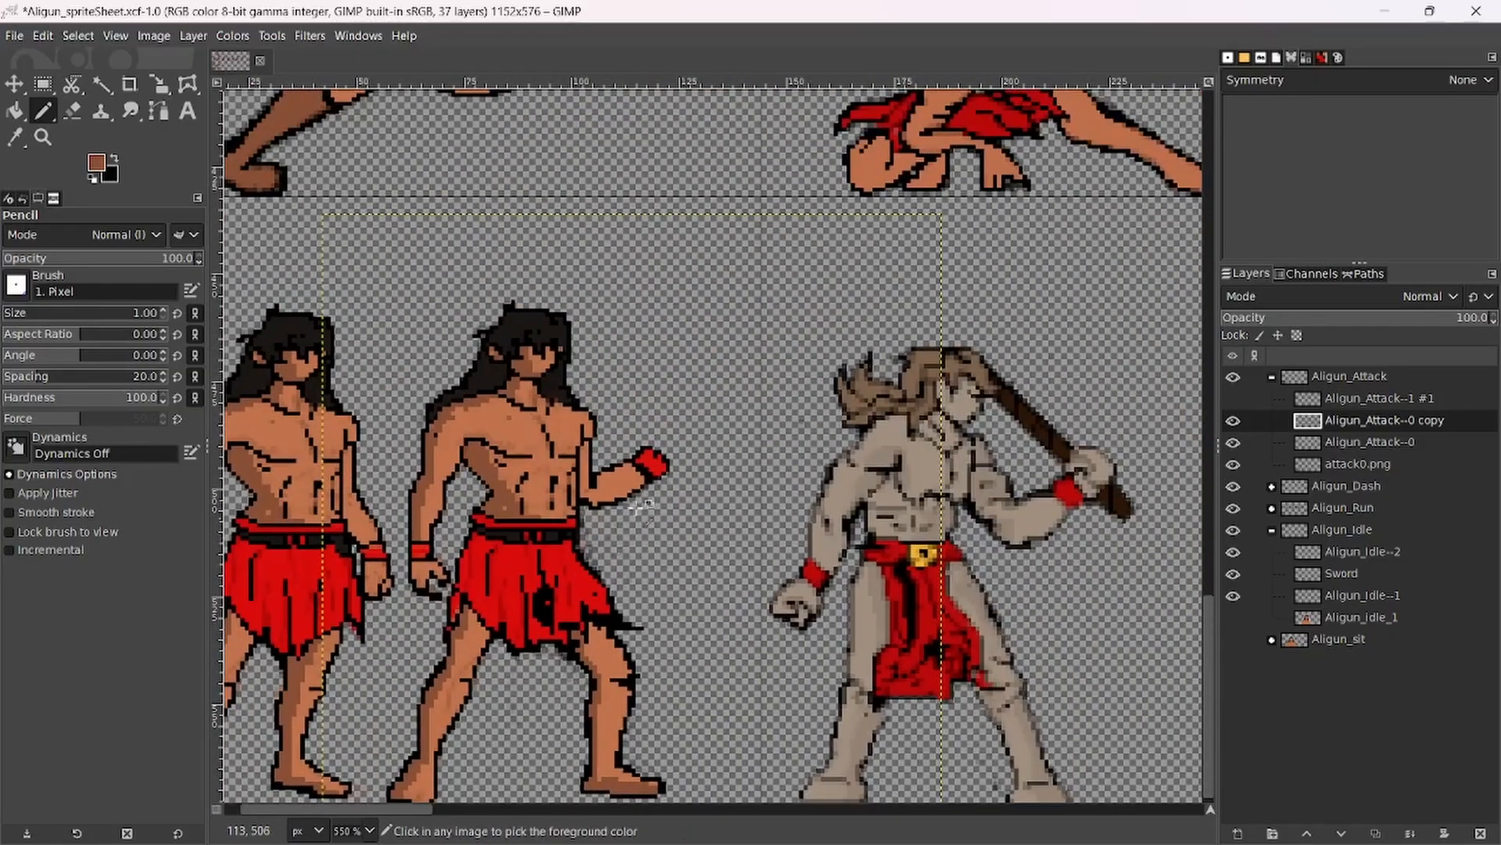
{"action": "scroll", "coordinate": [641, 507], "scroll_direction": "up", "scroll_amount": 1, "text": "ctrl"}
{"action": "scroll", "coordinate": [659, 468], "scroll_direction": "down", "scroll_amount": 1, "text": "ctrl"}
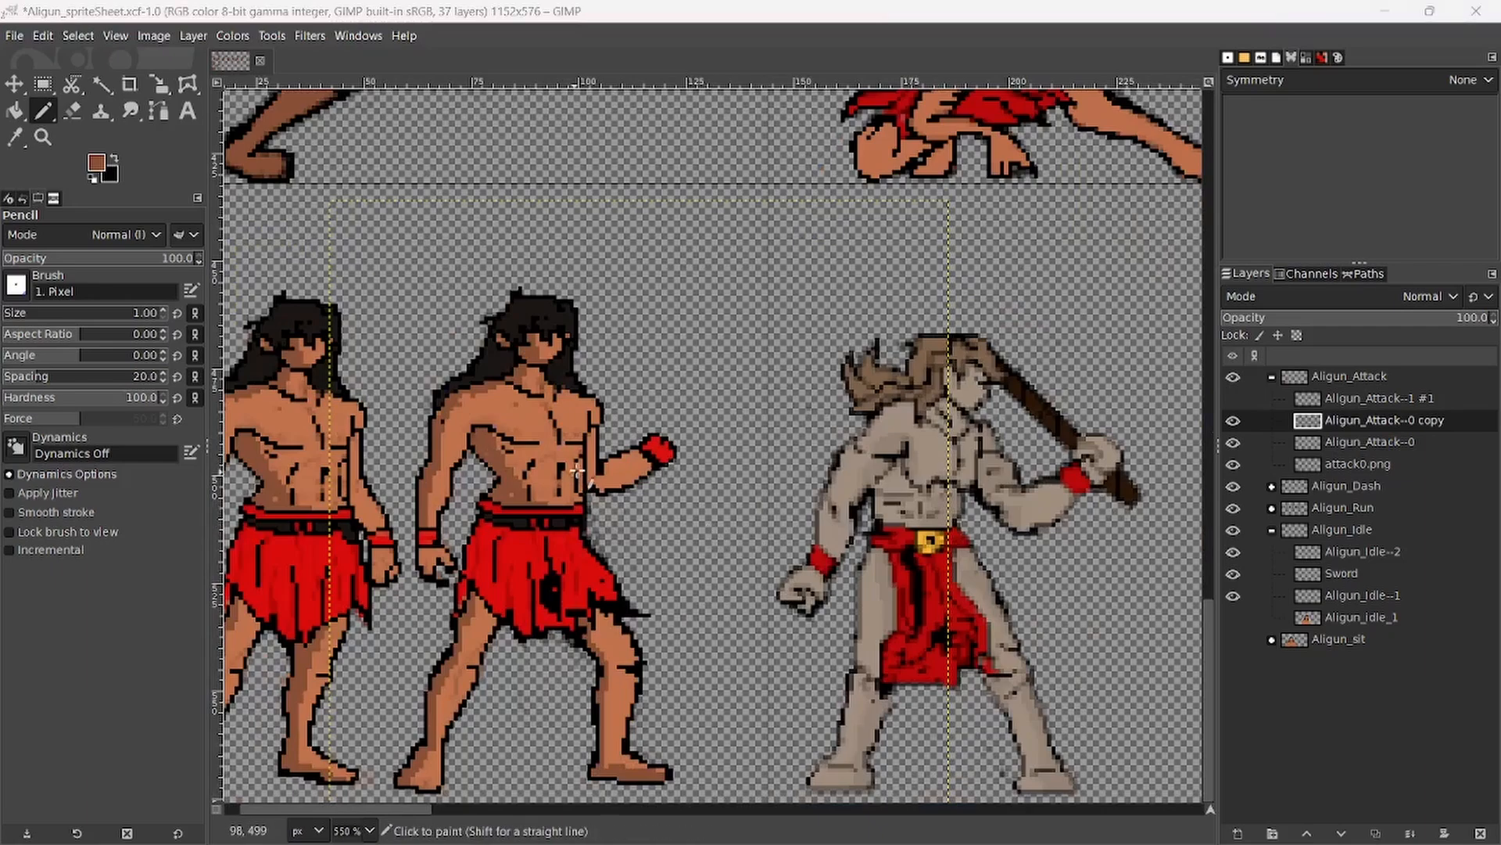
{"action": "key", "text": "1"}
{"action": "key", "text": "4"}
{"action": "key", "text": "plus"}
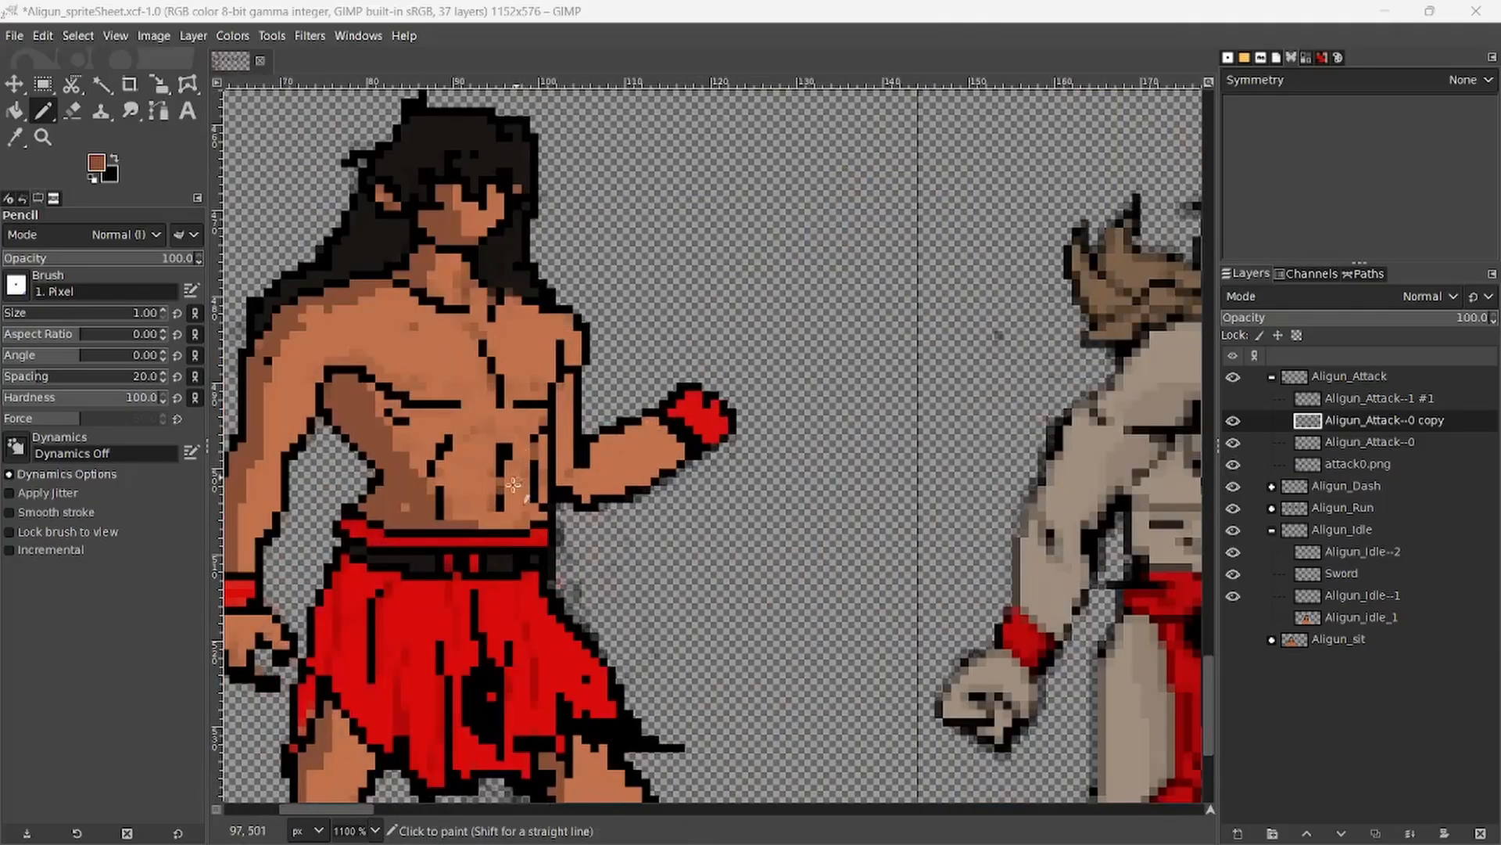
Widen the back of the waist with a black outline and repaint the belly in light skin, breaking up the abdominal line.
{"action": "left_click", "coordinate": [350, 467], "text": "ctrl"}
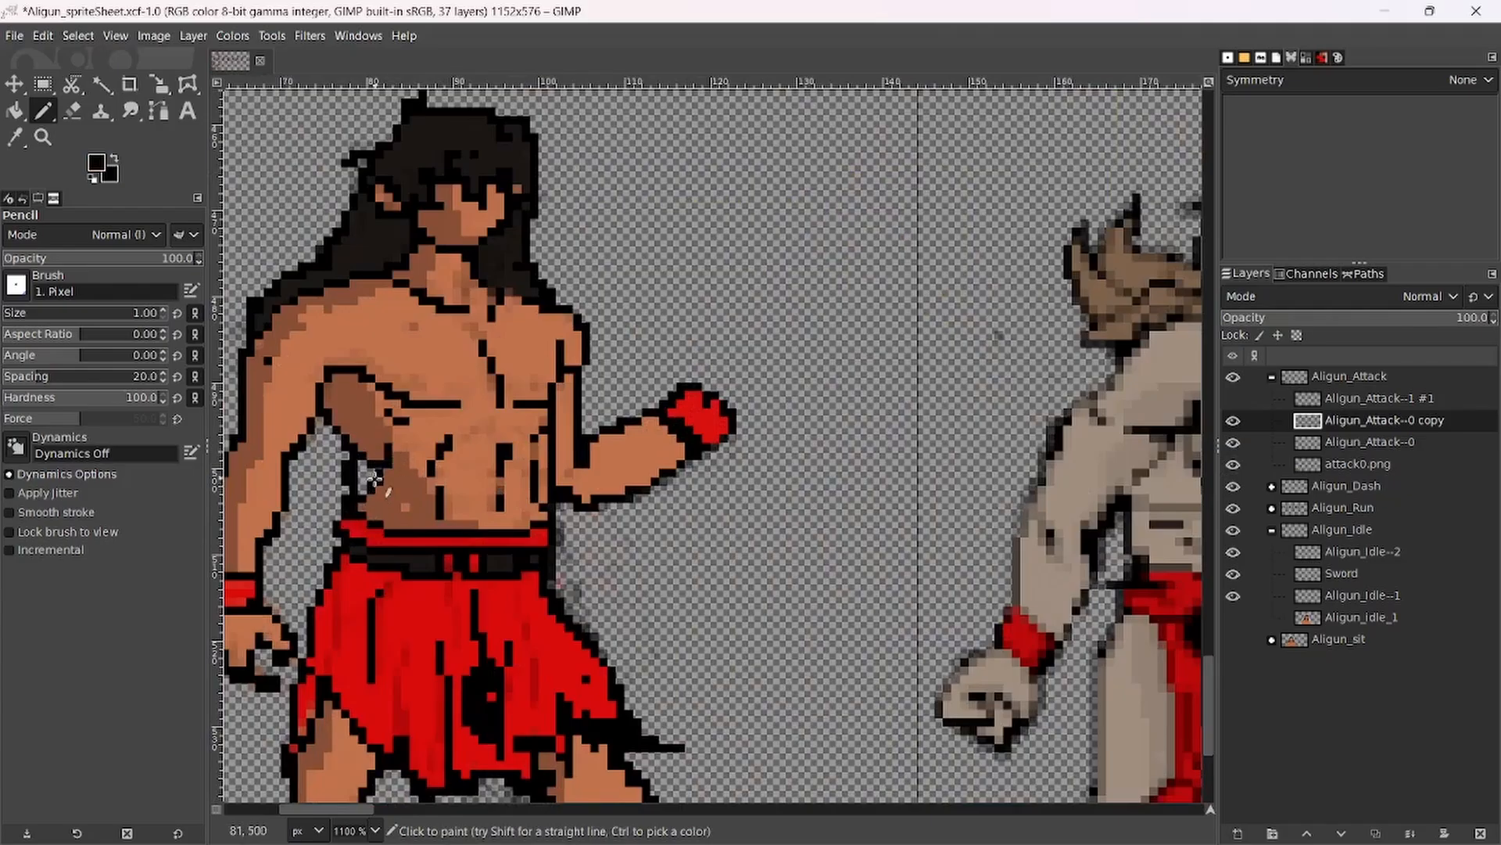
{"action": "left_click", "coordinate": [448, 471], "text": "ctrl"}
{"action": "left_click_drag", "start_coordinate": [429, 470], "coordinate": [417, 478]}
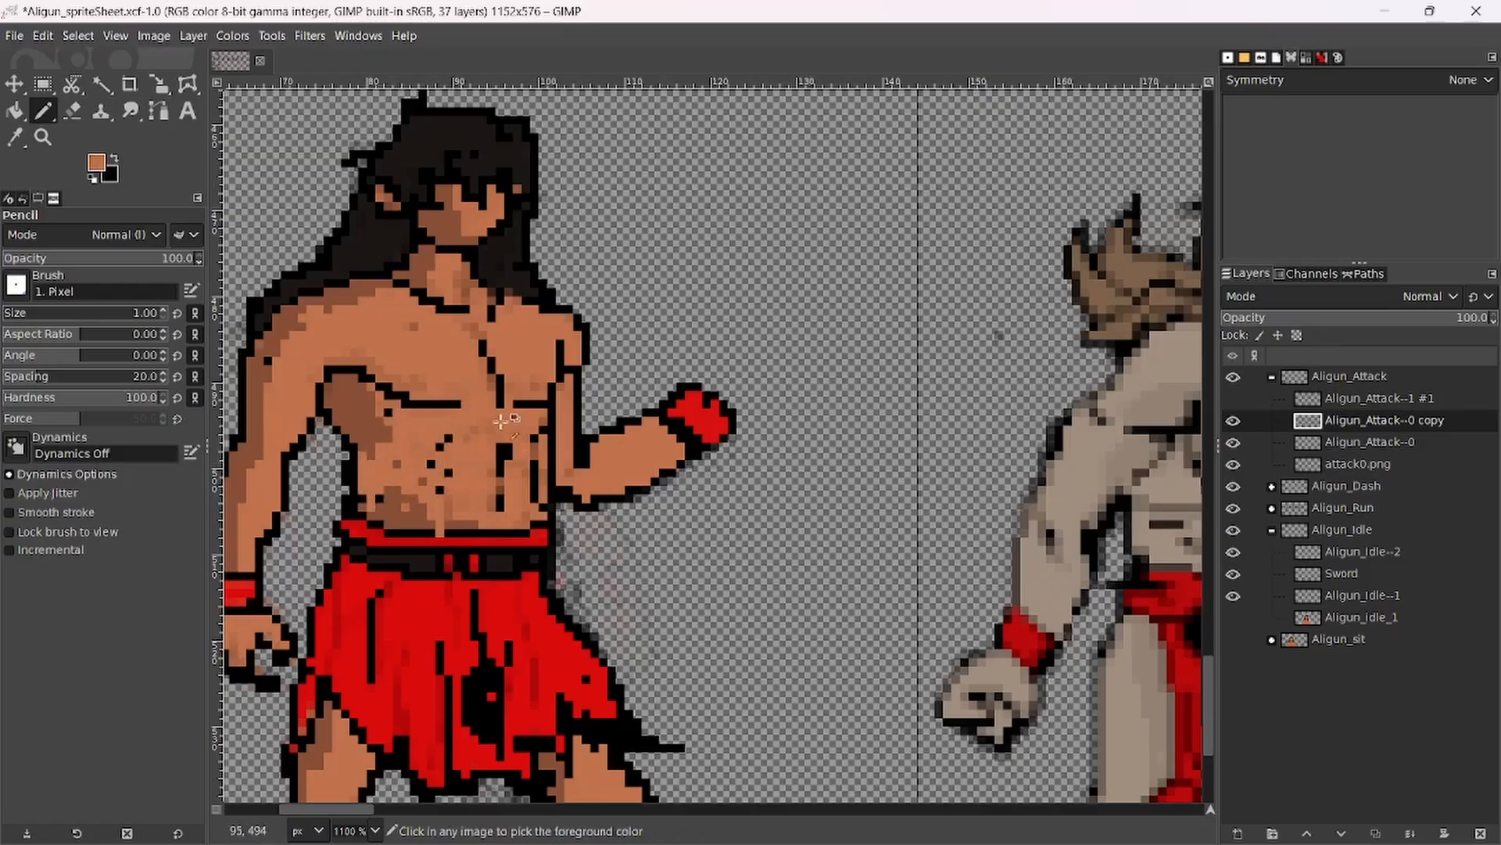
{"action": "scroll", "coordinate": [438, 484], "scroll_direction": "down", "scroll_amount": 3}
{"action": "scroll", "coordinate": [481, 518], "scroll_direction": "up", "scroll_amount": 1}
{"action": "scroll", "coordinate": [384, 489], "scroll_direction": "up", "scroll_amount": 1}
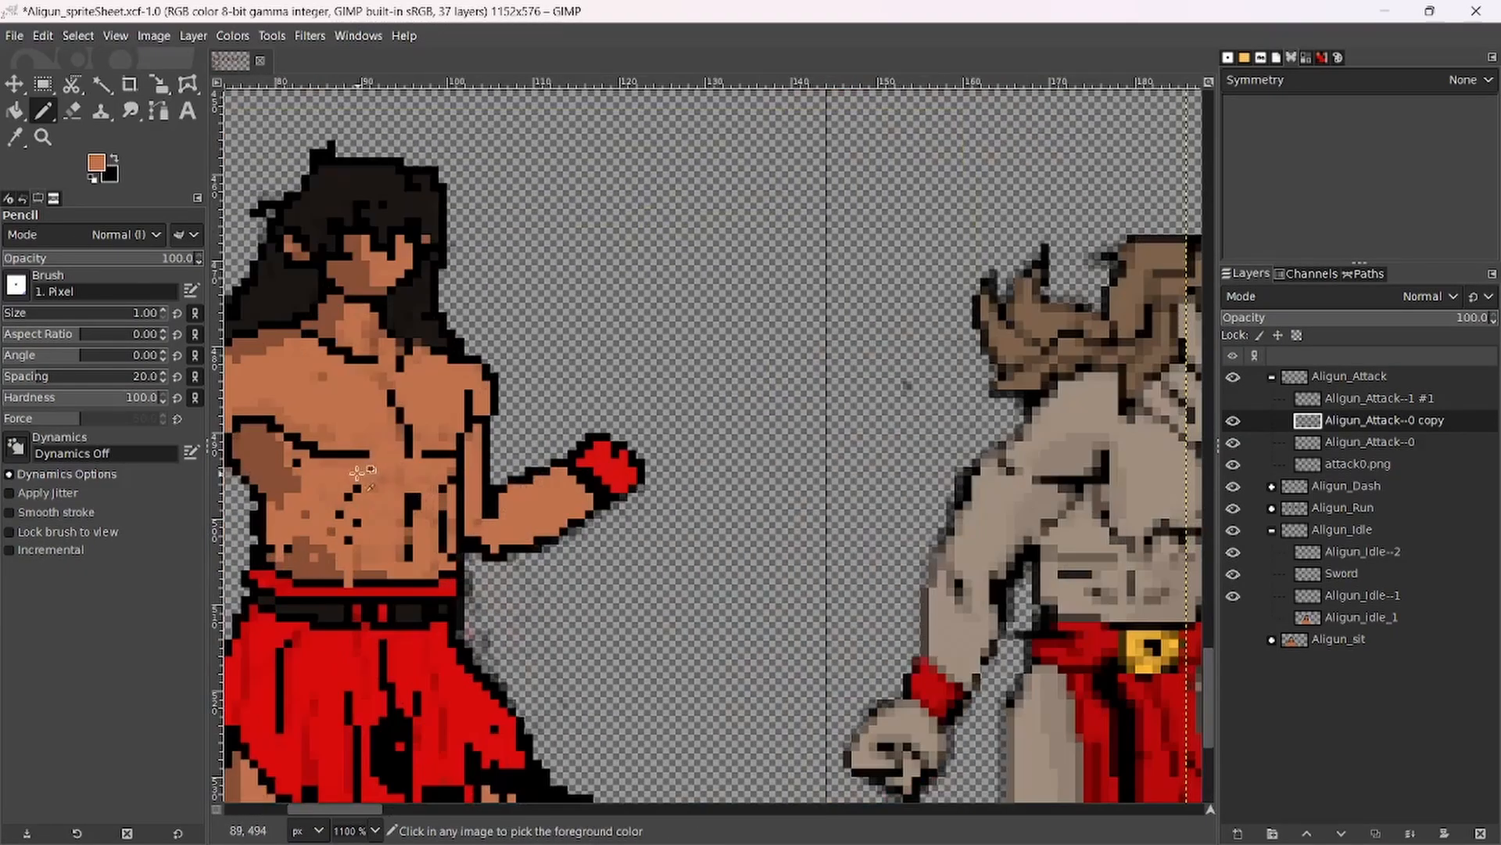
Move the front edge of the torso and belt inward with a black outline and erase the leftover pixels outside it.
{"action": "scroll", "coordinate": [381, 446], "scroll_direction": "down", "scroll_amount": 2}
{"action": "scroll", "coordinate": [381, 446], "scroll_direction": "up", "scroll_amount": 2}
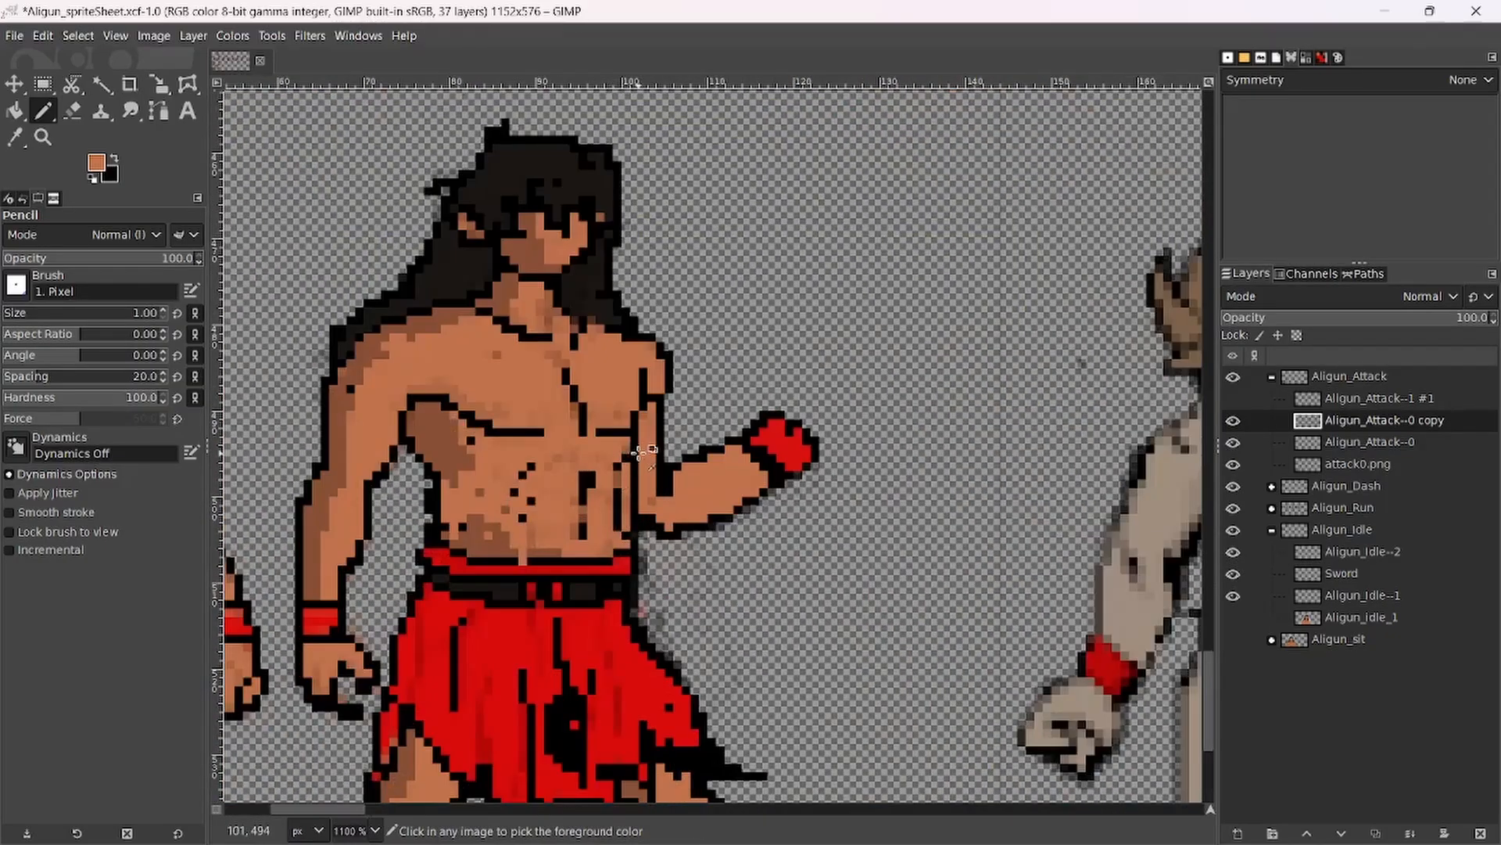
{"action": "left_click", "coordinate": [633, 453], "text": "ctrl"}
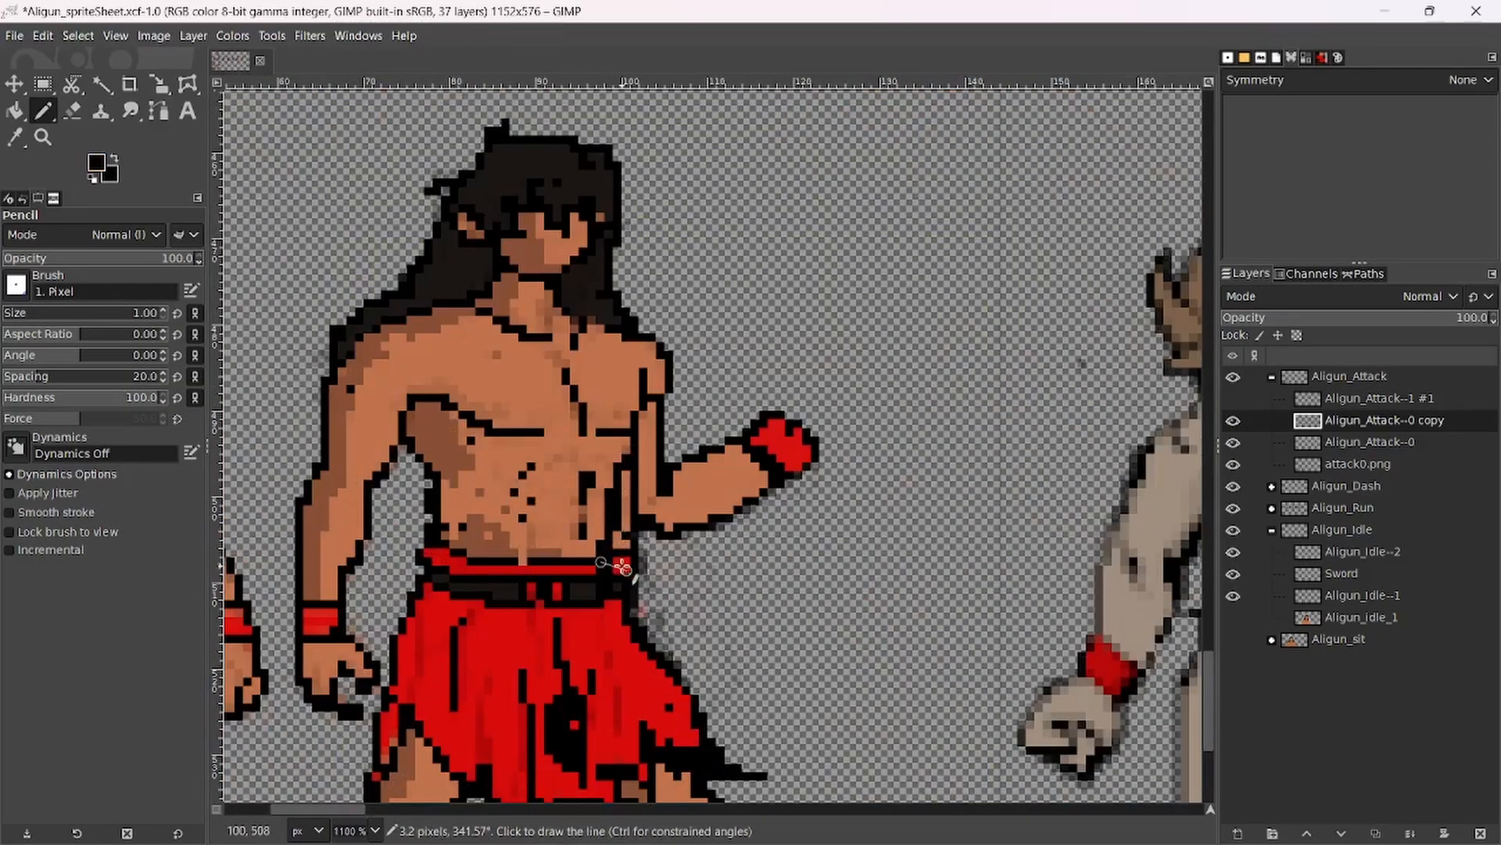
{"action": "key", "text": "shift+e"}
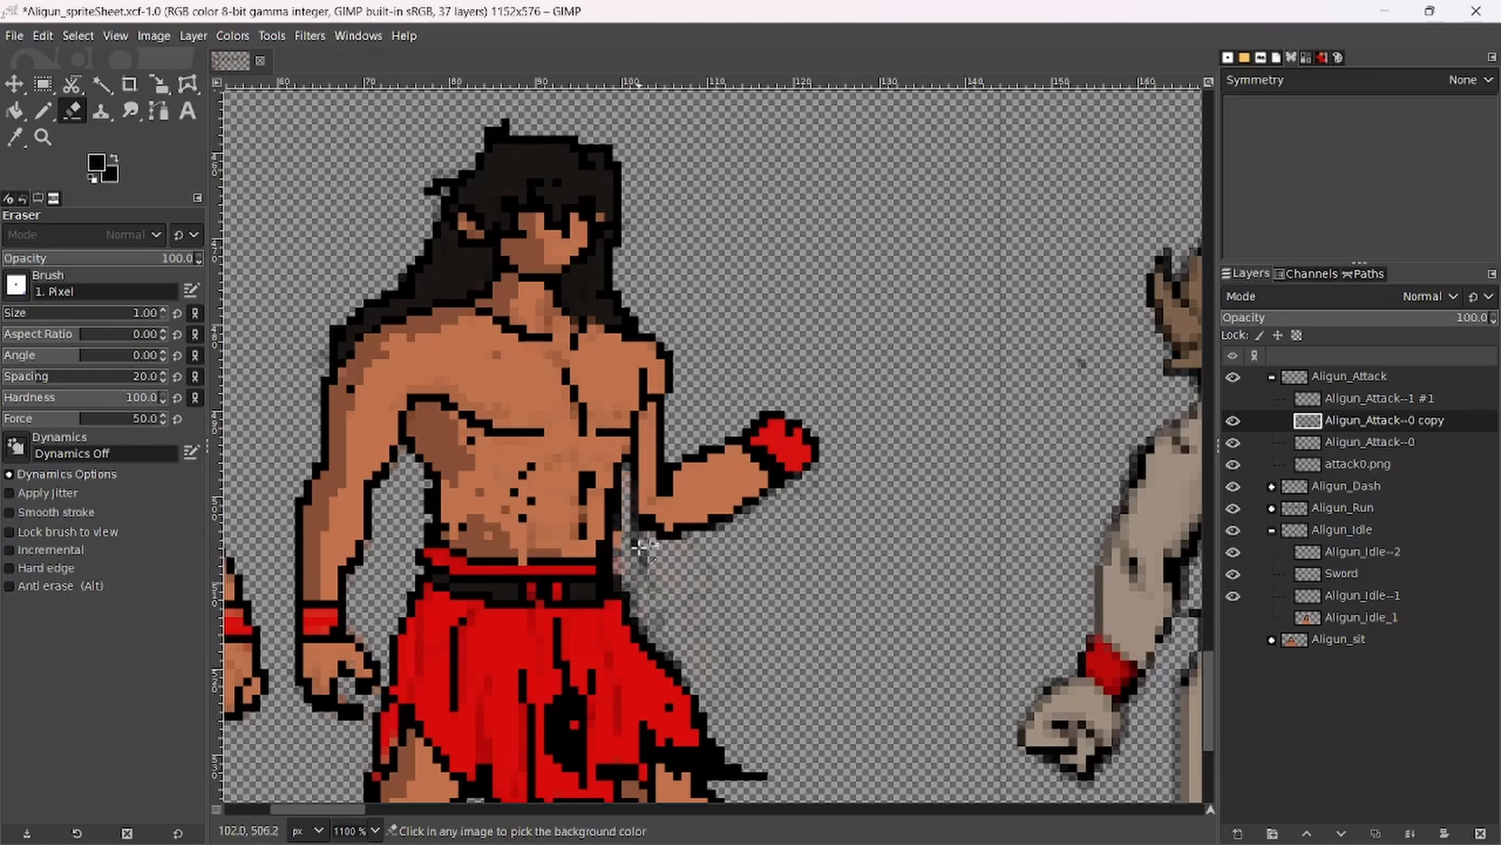
Paint over the front abdominal line on the torso with the light skin tone.
{"action": "scroll", "coordinate": [661, 547], "scroll_direction": "down", "scroll_amount": 3}
{"action": "scroll", "coordinate": [663, 532], "scroll_direction": "up", "scroll_amount": 2}
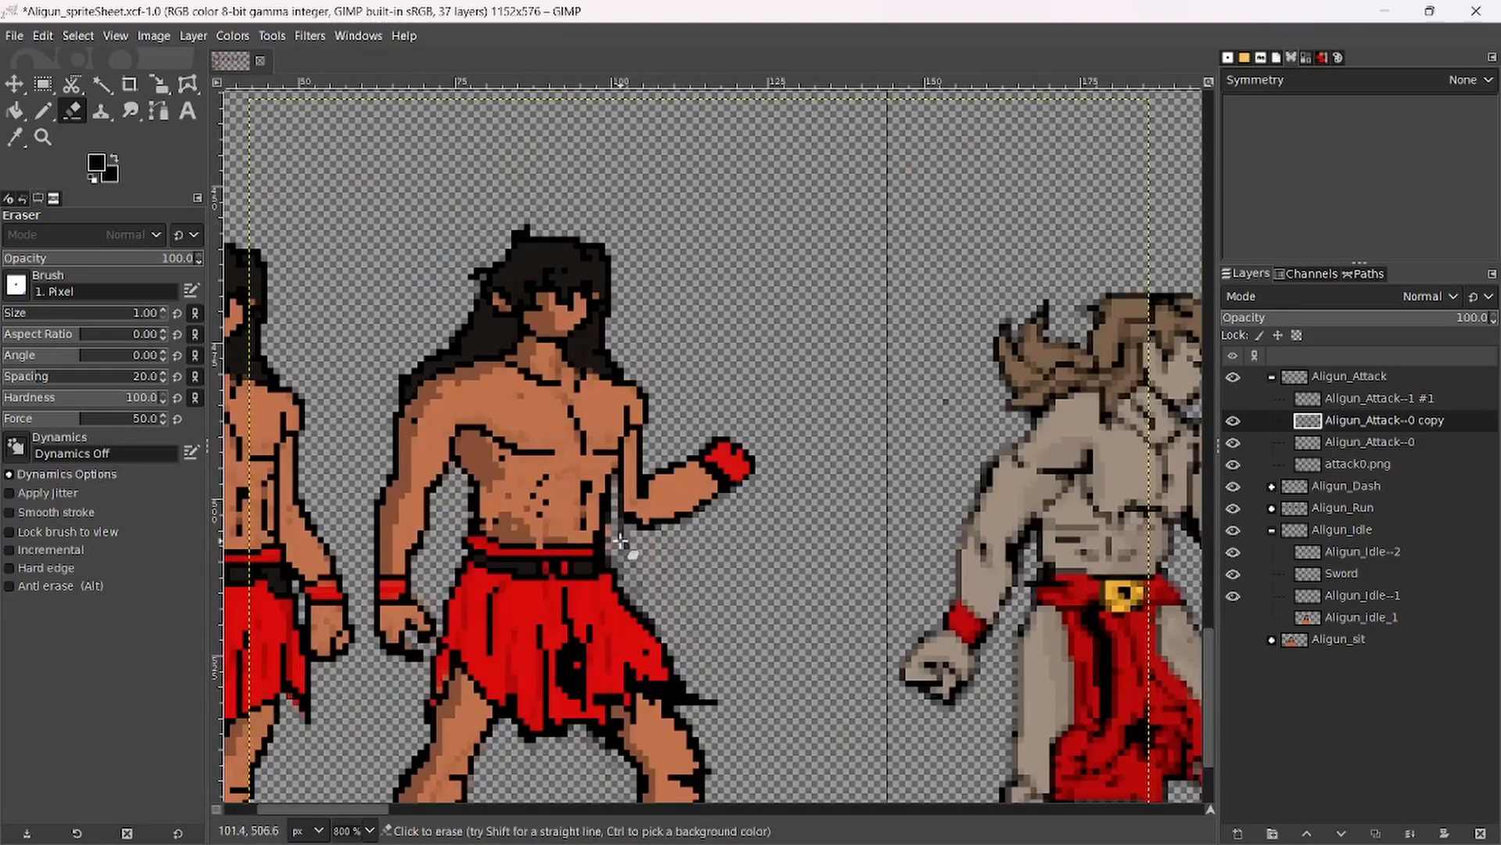
{"action": "scroll", "coordinate": [618, 539], "scroll_direction": "down", "scroll_amount": 1}
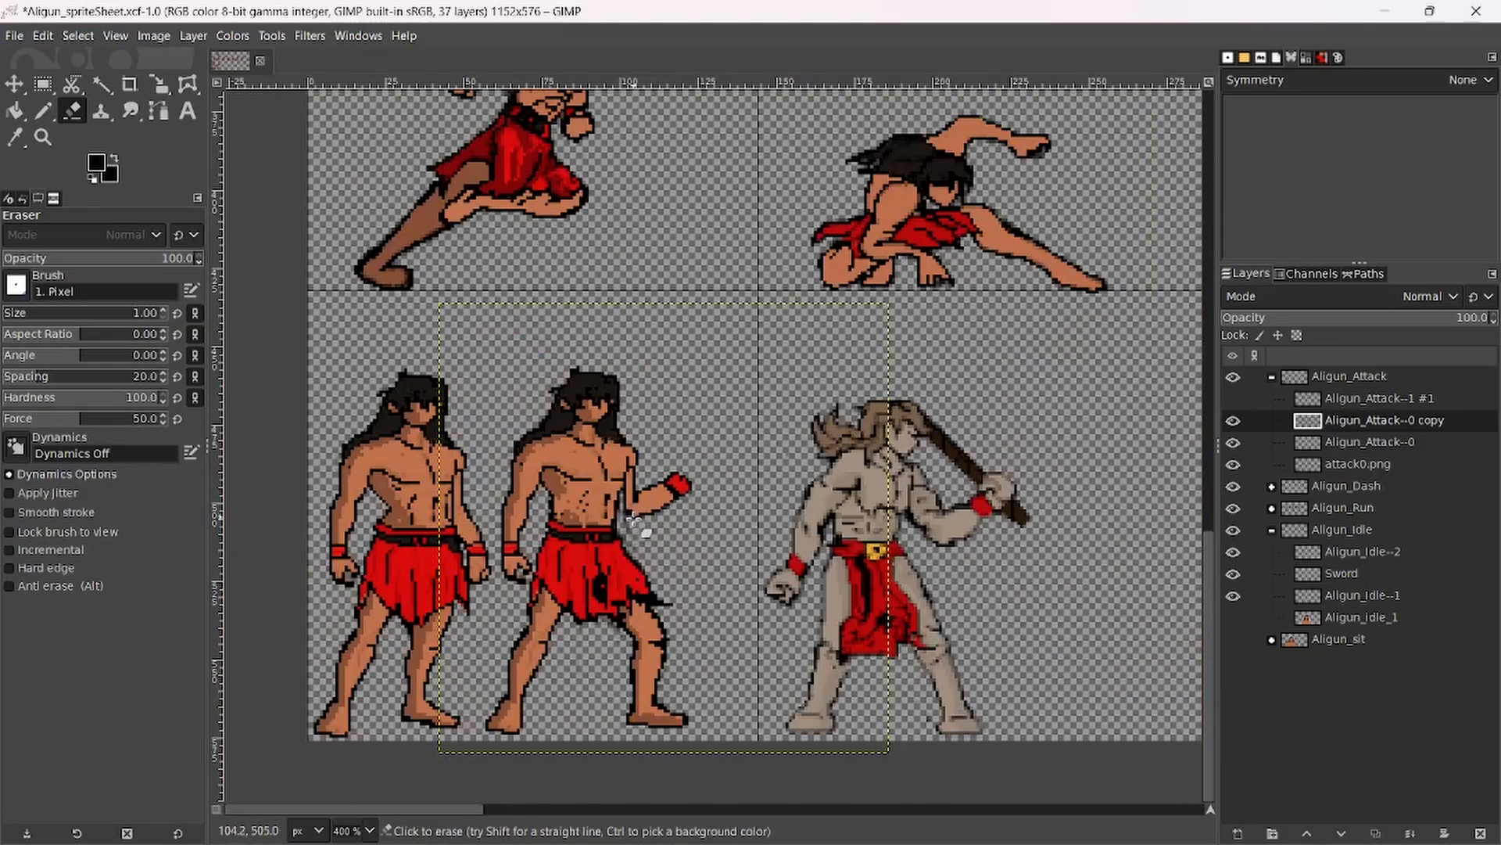
{"action": "scroll", "coordinate": [615, 516], "scroll_direction": "up", "scroll_amount": 1}
{"action": "key", "text": "n"}
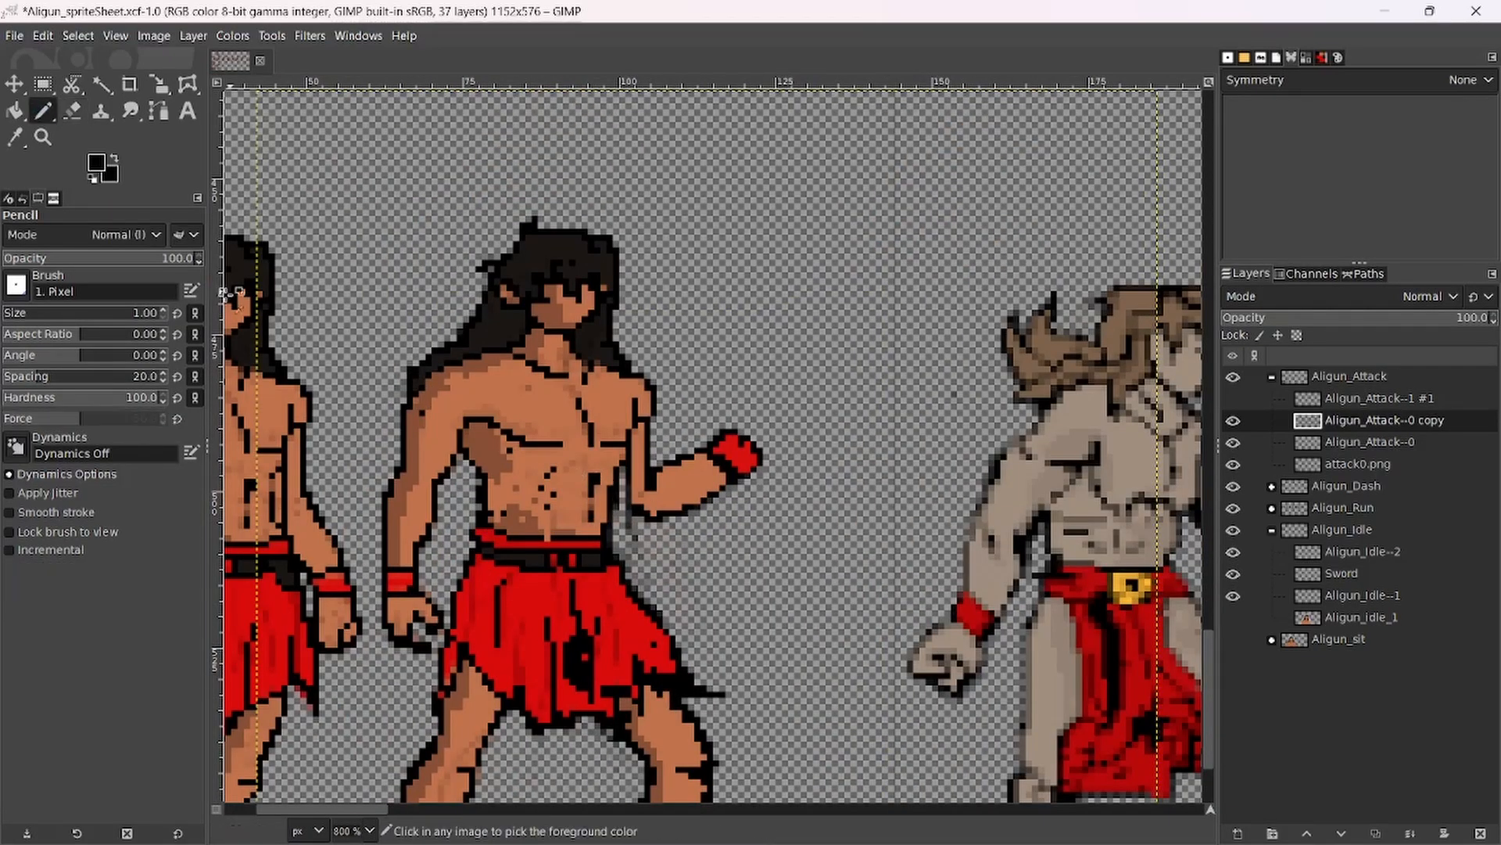
{"action": "left_click", "coordinate": [579, 486], "text": "ctrl"}
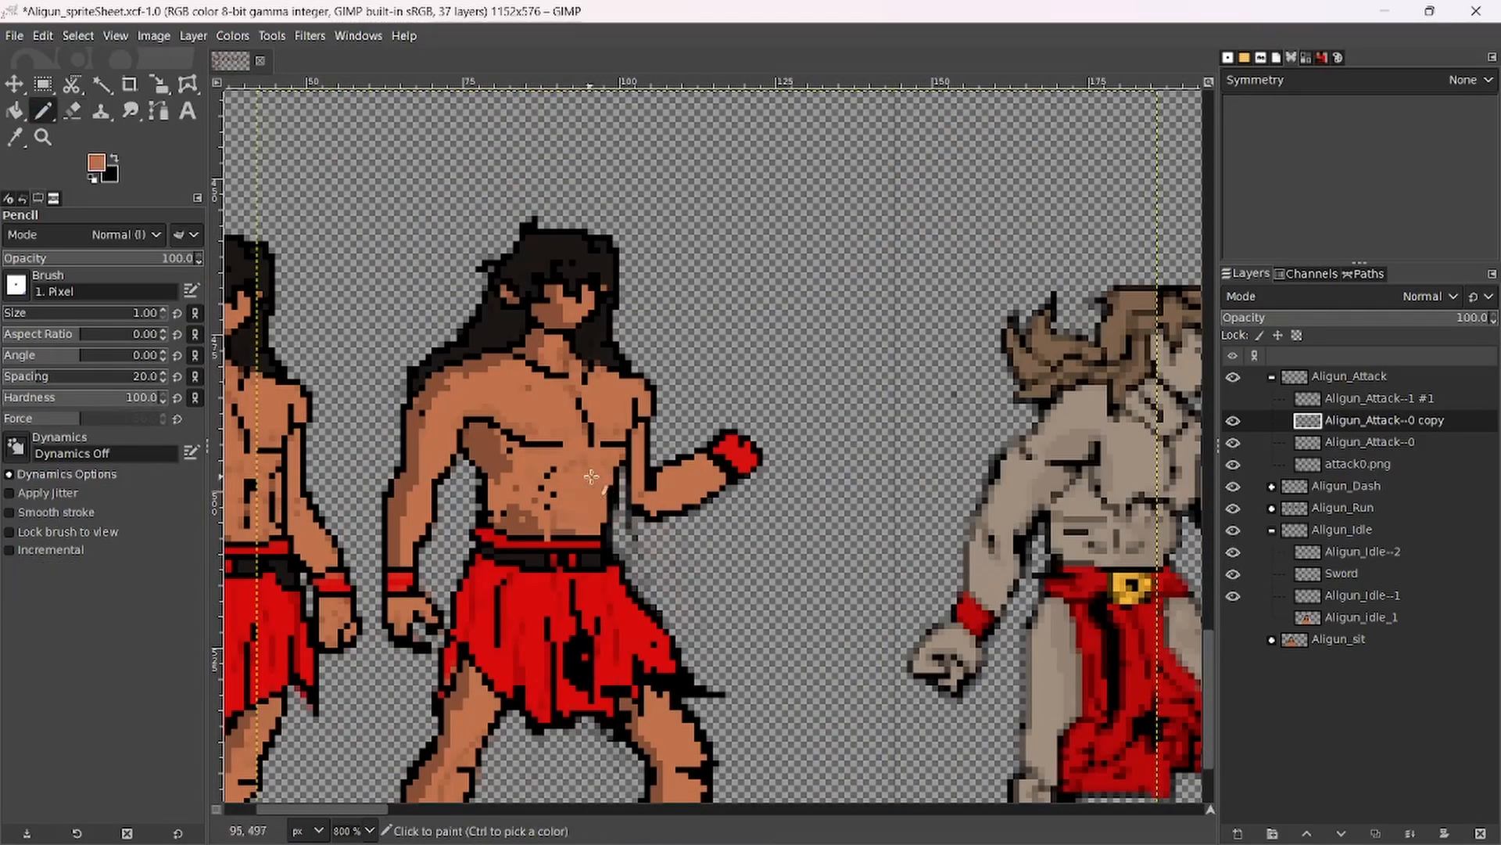
{"action": "scroll", "coordinate": [593, 481], "scroll_direction": "down", "scroll_amount": 1}
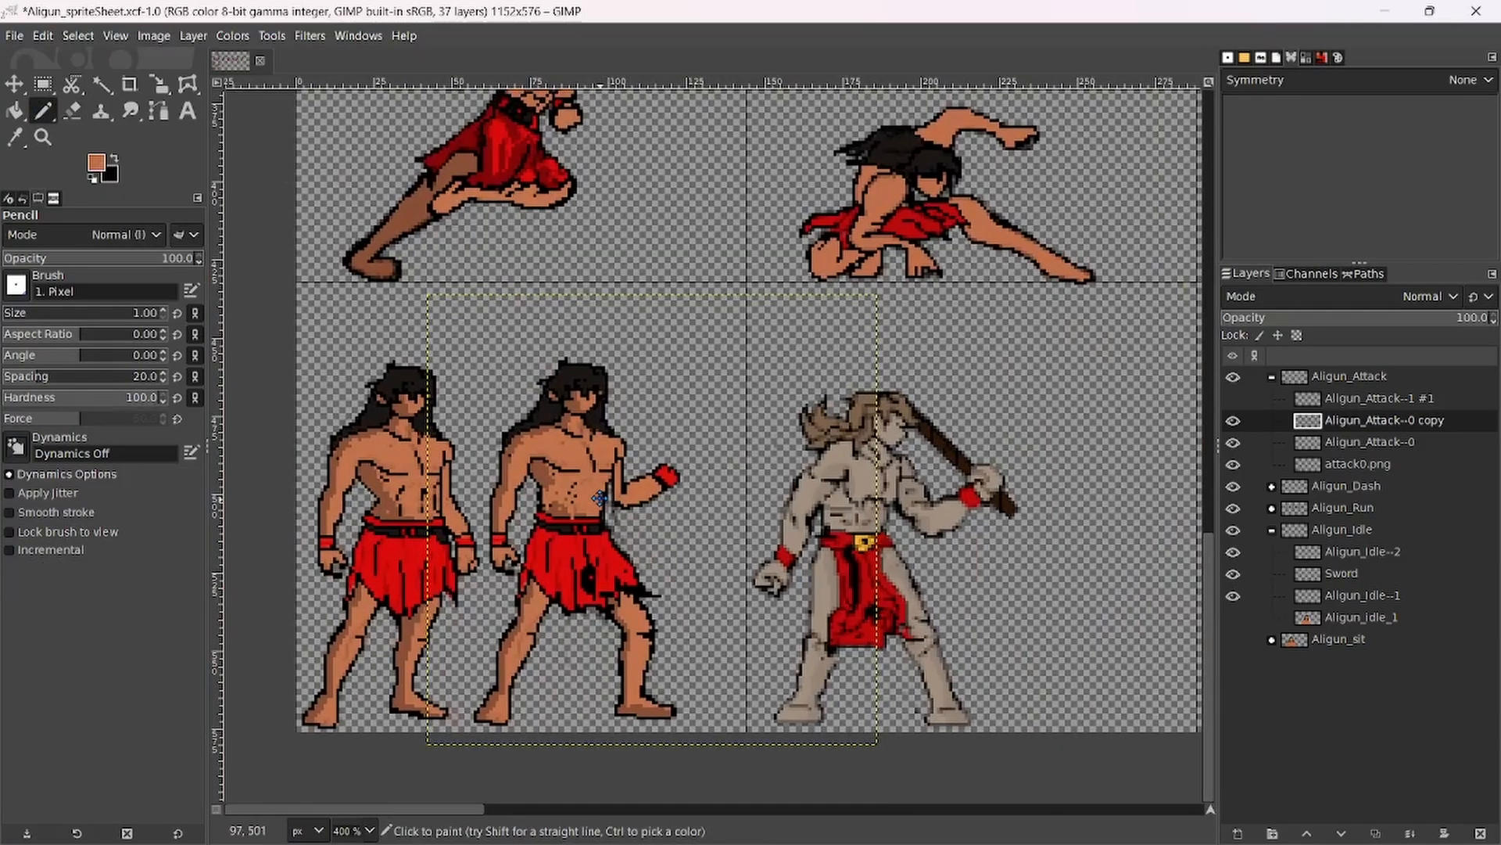
{"action": "left_click_drag", "start_coordinate": [599, 498], "coordinate": [606, 510]}
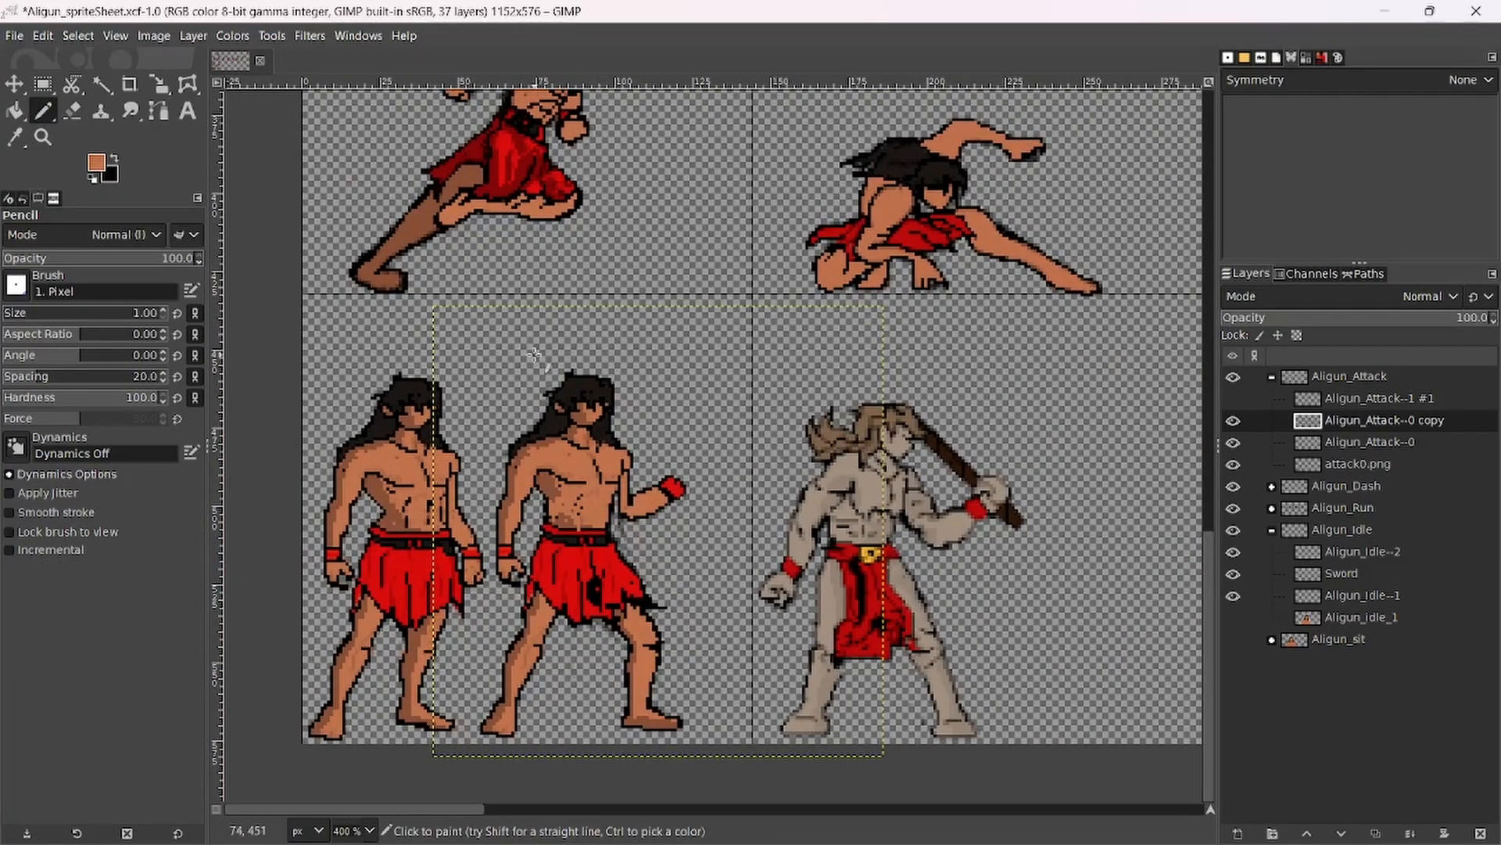
Hide the Aligun_Attack--0 layer and move the Aligun_Attack--0 copy figure toward the middle of its grid cell.
{"action": "scroll", "coordinate": [573, 396], "scroll_direction": "up", "scroll_amount": 1}
{"action": "left_click_drag", "start_coordinate": [573, 396], "coordinate": [646, 367]}
{"action": "scroll", "coordinate": [578, 541], "scroll_direction": "up", "scroll_amount": 1}
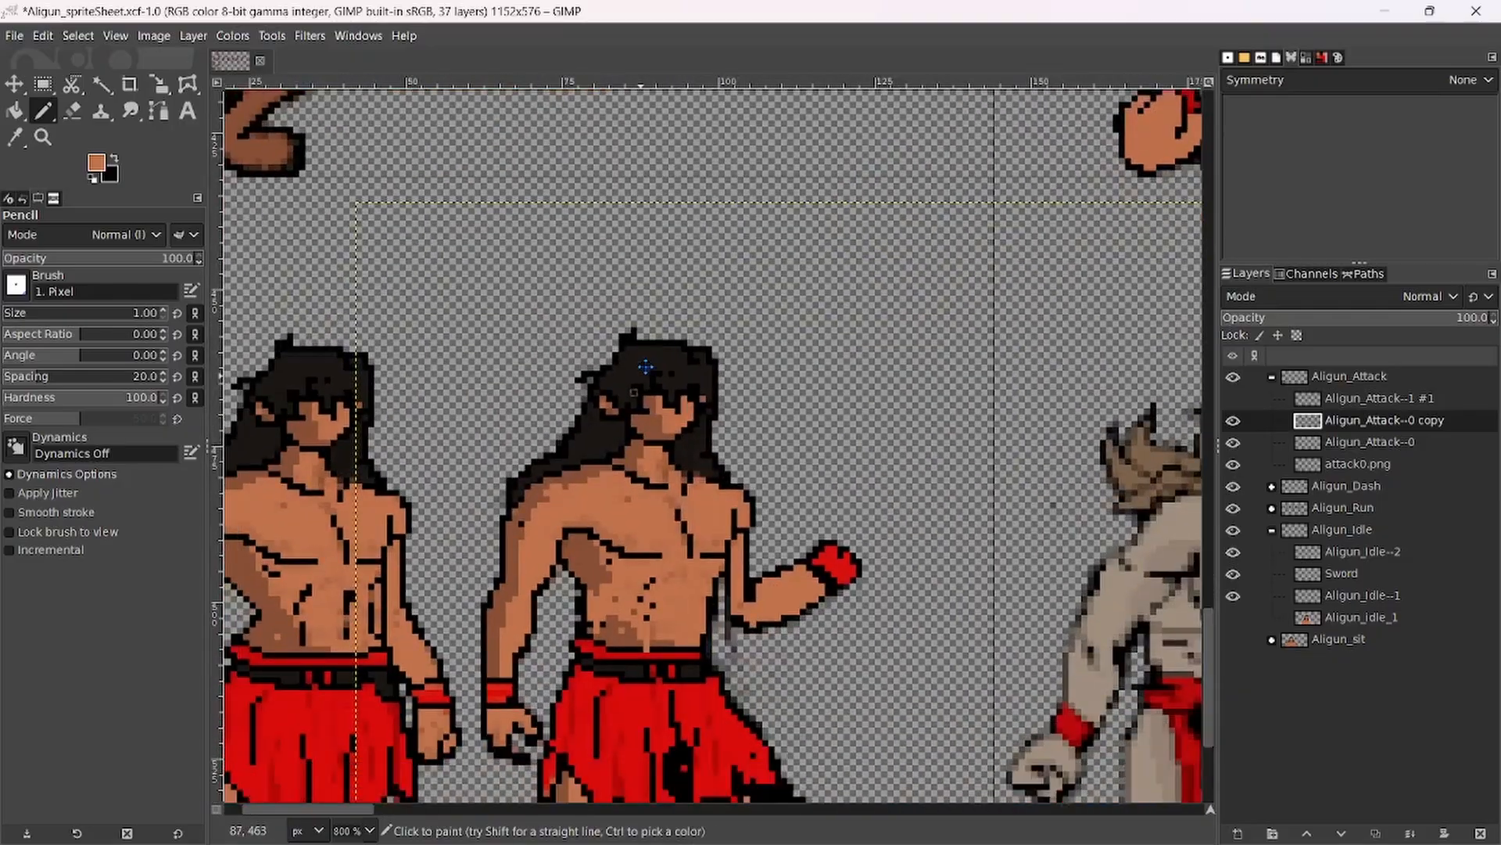
{"action": "scroll", "coordinate": [646, 367], "scroll_direction": "down", "scroll_amount": 1}
{"action": "scroll", "coordinate": [624, 454], "scroll_direction": "down", "scroll_amount": 1}
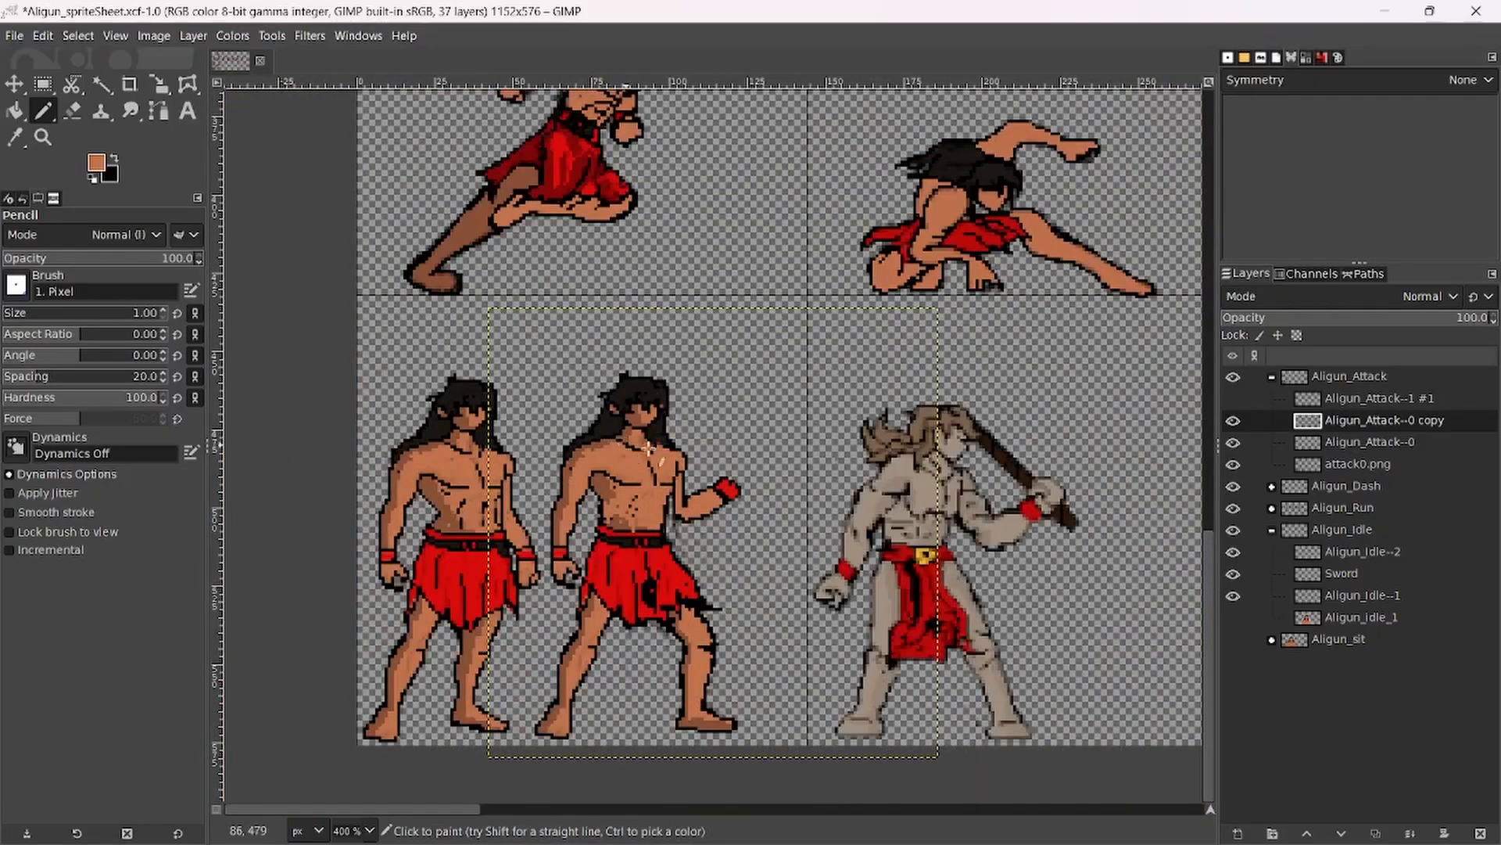
{"action": "left_click", "coordinate": [1233, 442]}
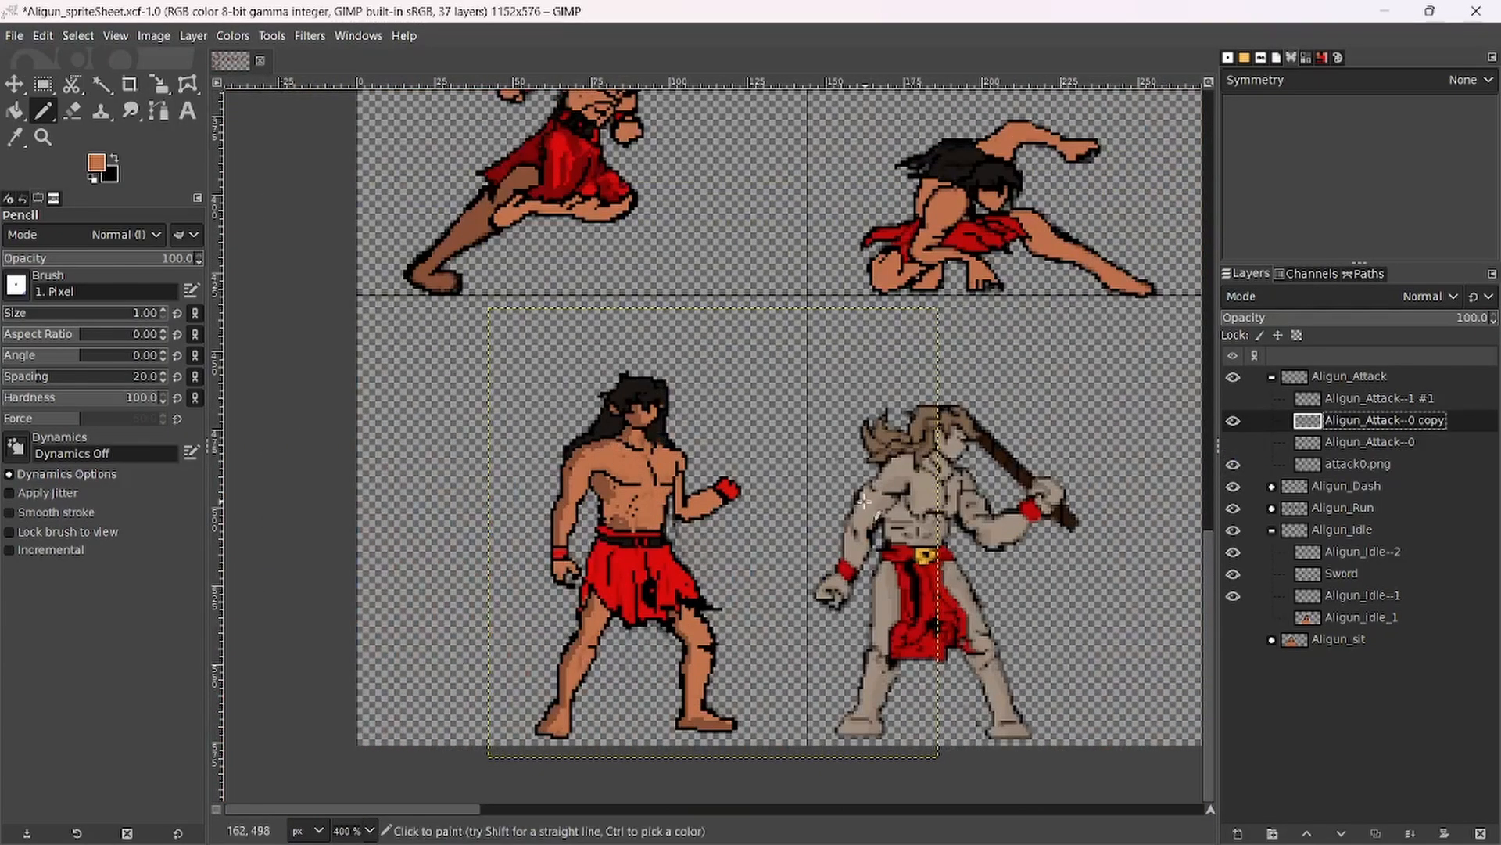
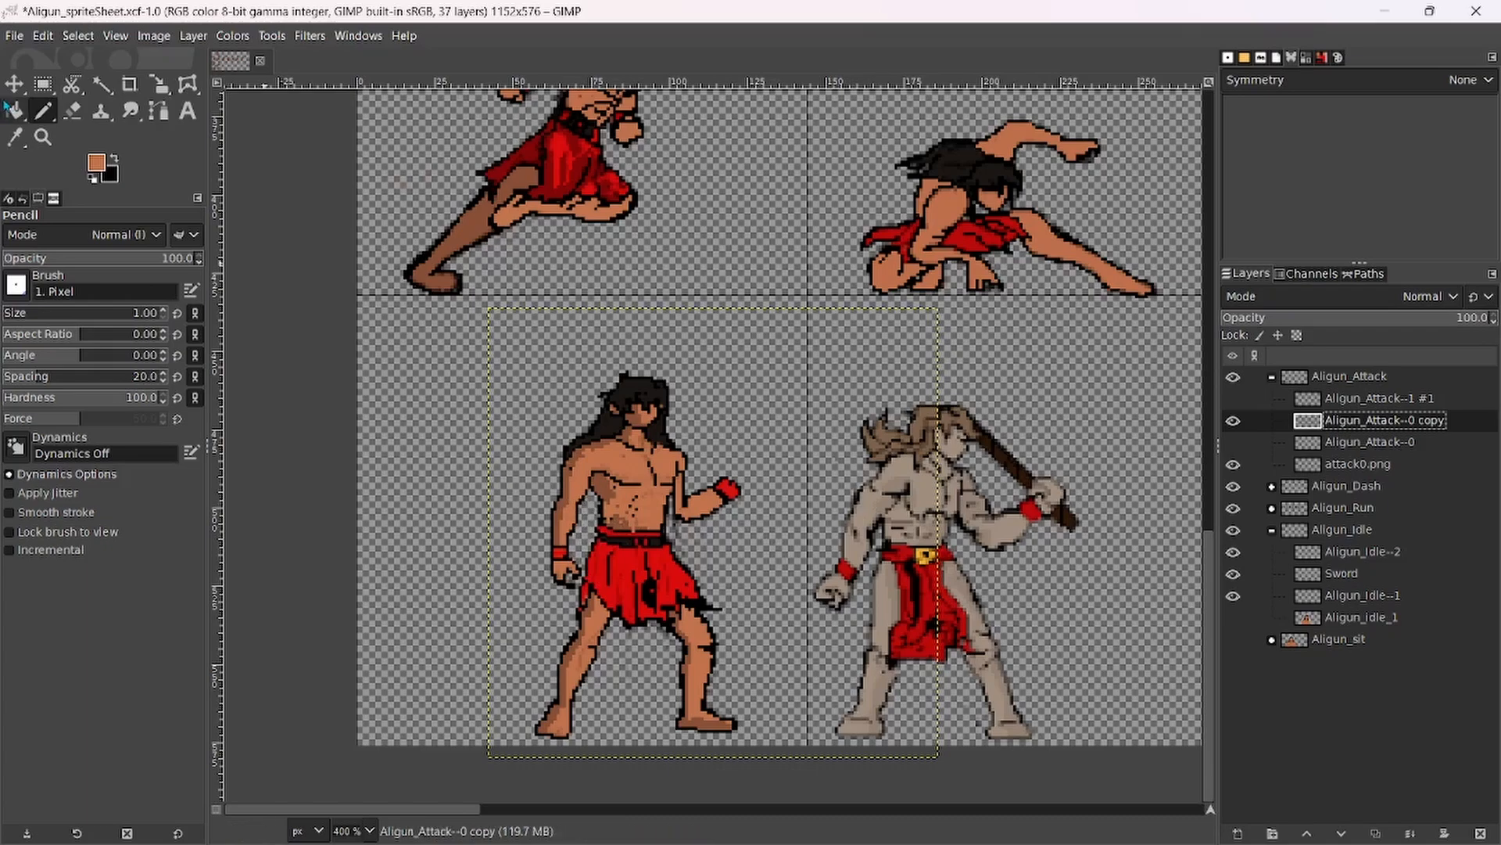
{"action": "key", "text": "m"}
{"action": "left_click_drag", "start_coordinate": [618, 516], "coordinate": [540, 515]}
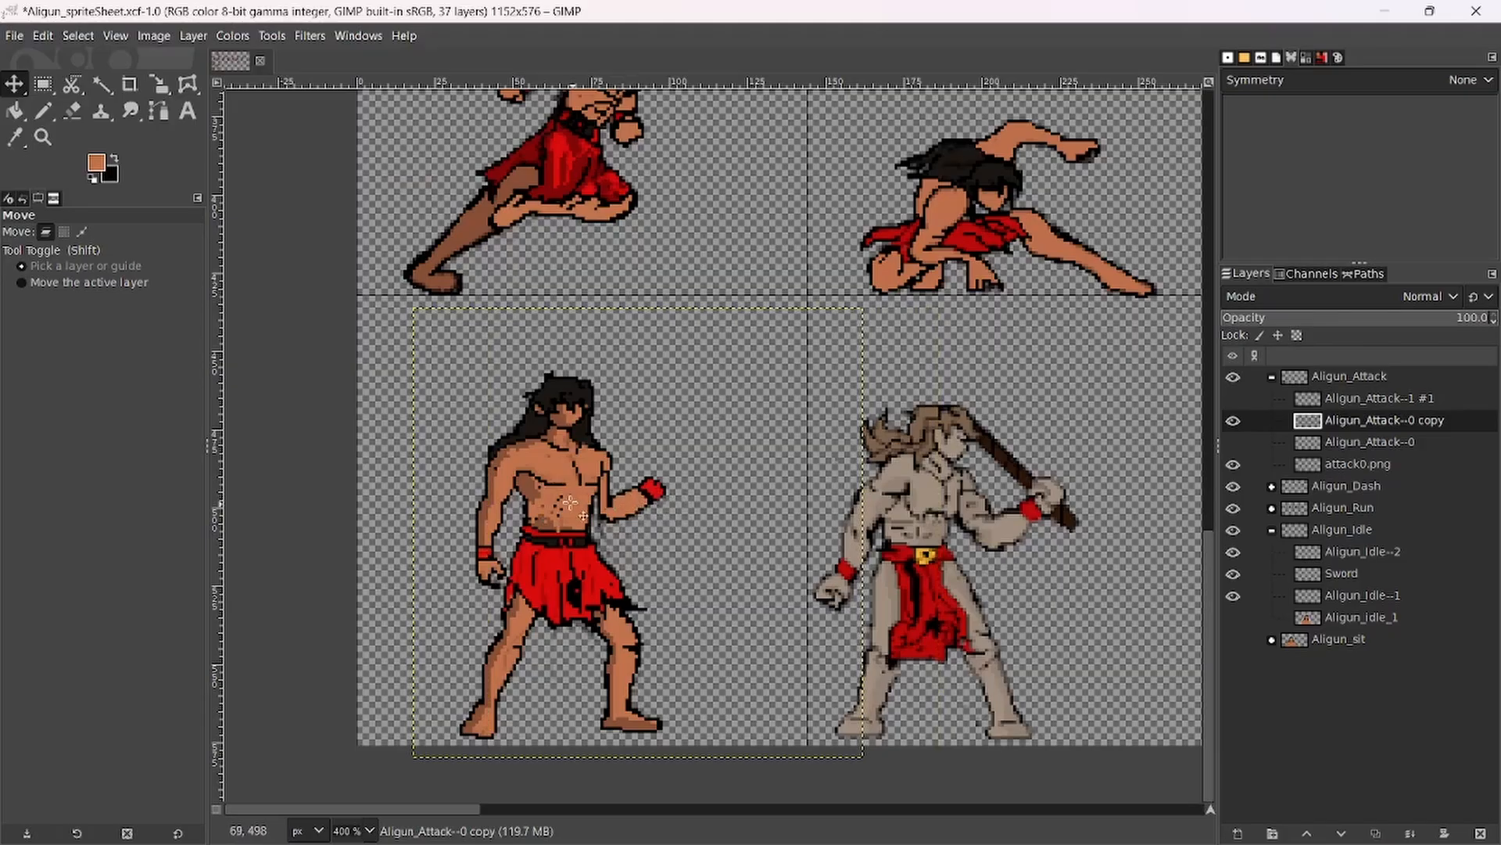
Draw black outlines for a bent front arm, with the forearm folded back across the torso.
{"action": "key", "text": "n"}
{"action": "scroll", "coordinate": [606, 481], "scroll_direction": "up", "scroll_amount": 3, "text": "ctrl"}
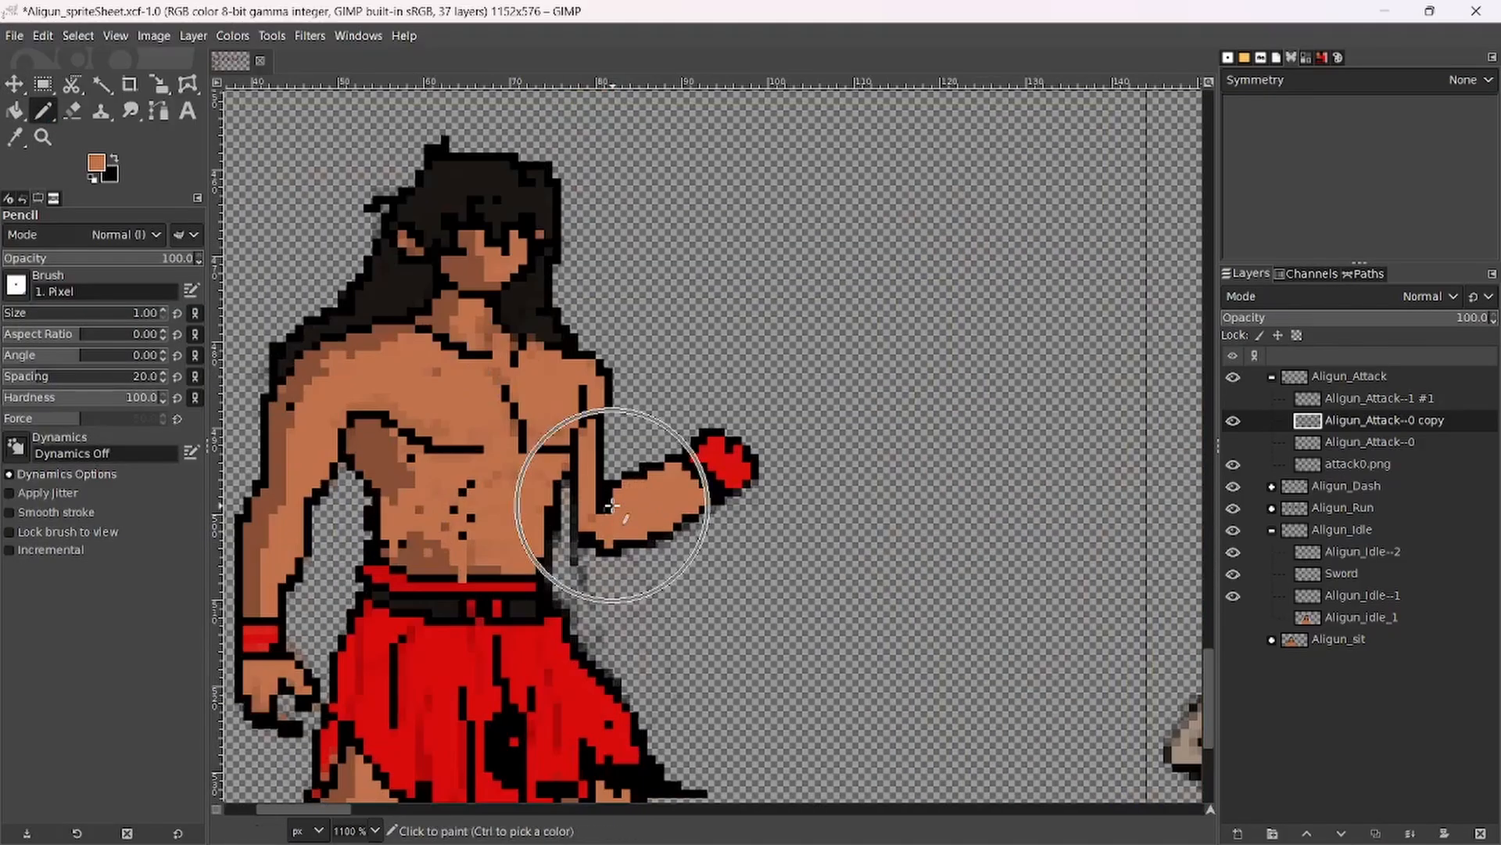
{"action": "left_click", "coordinate": [598, 479], "text": "ctrl"}
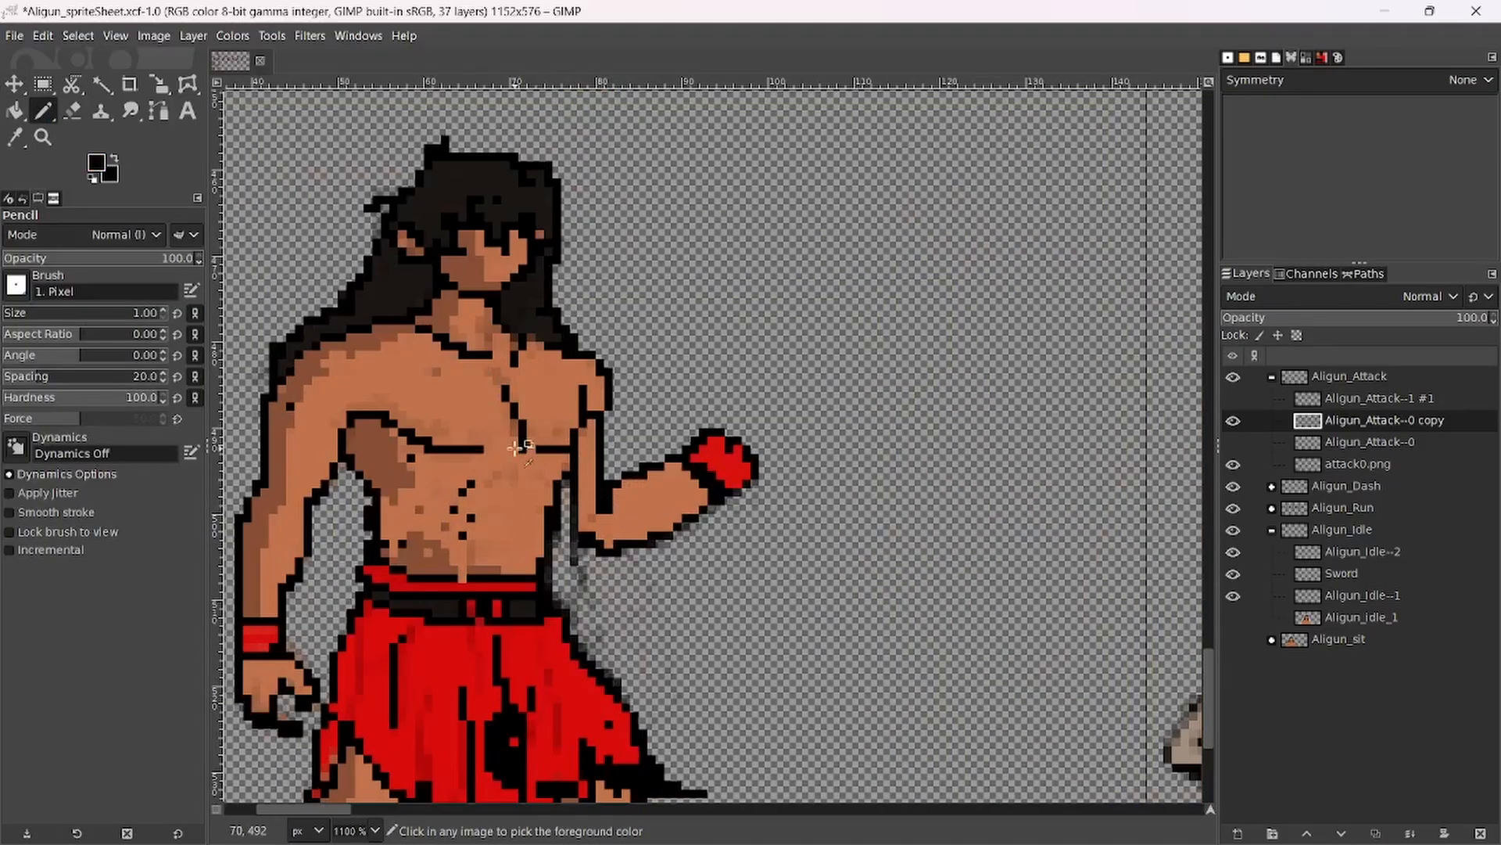
{"action": "scroll", "coordinate": [837, 512], "scroll_direction": "down", "scroll_amount": 3, "text": "ctrl"}
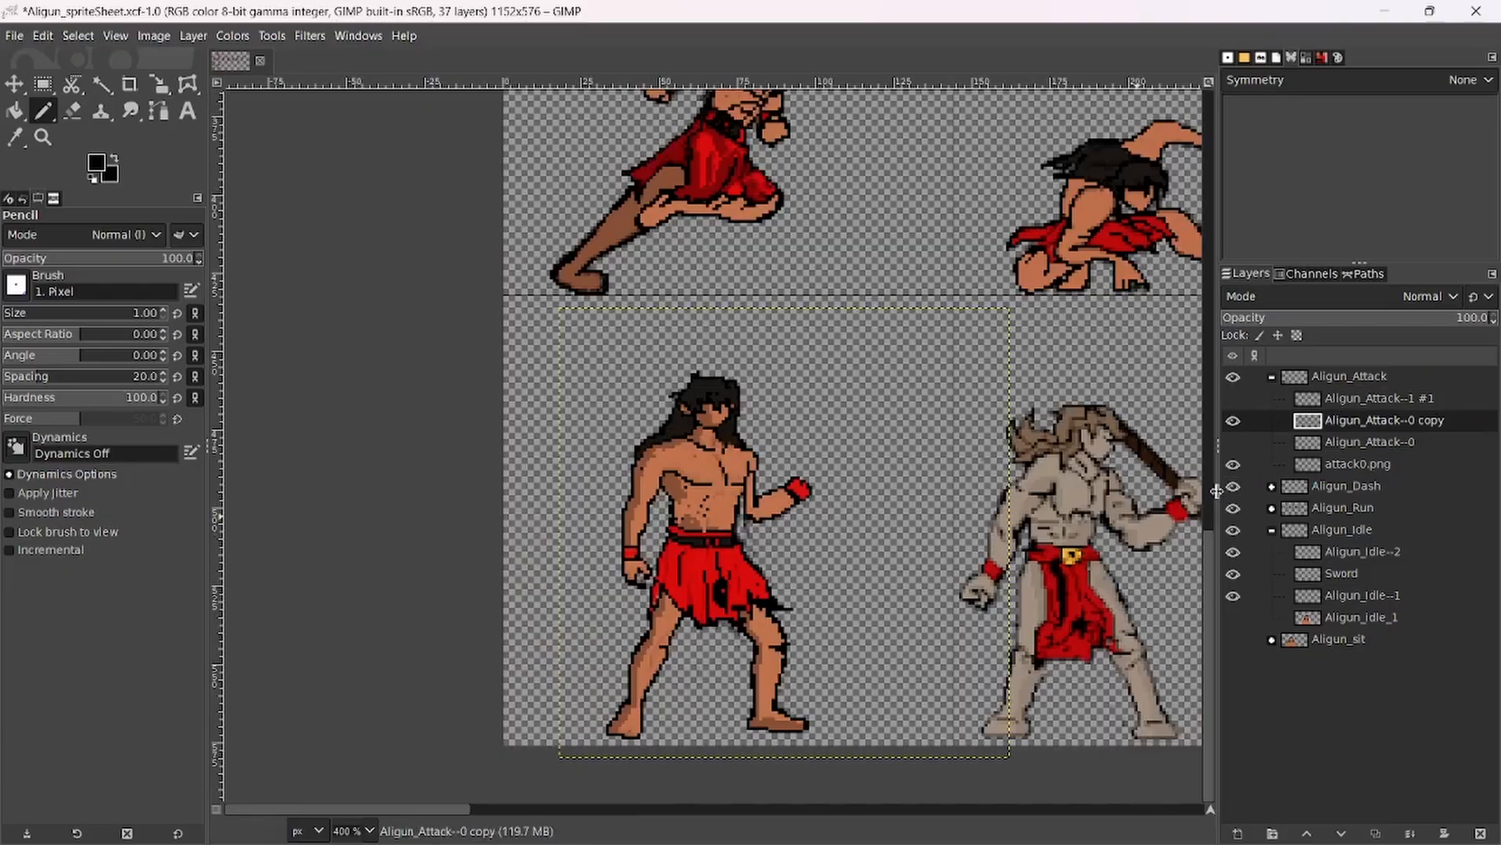
{"action": "scroll", "coordinate": [778, 498], "scroll_direction": "up", "scroll_amount": 2, "text": "ctrl"}
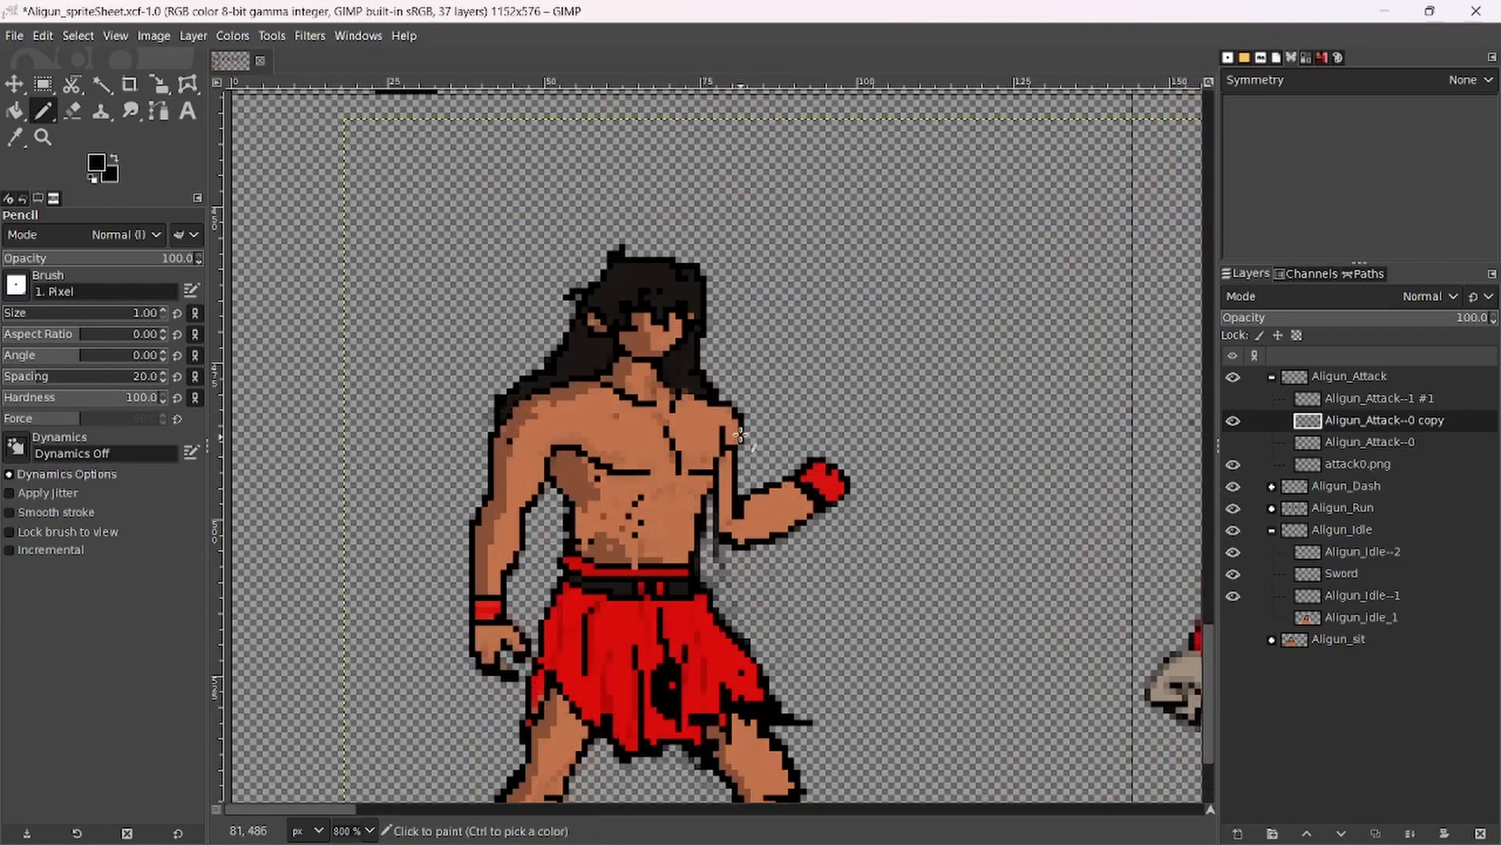
{"action": "left_click_drag", "start_coordinate": [758, 483], "coordinate": [752, 486]}
{"action": "left_click_drag", "start_coordinate": [655, 461], "coordinate": [715, 488]}
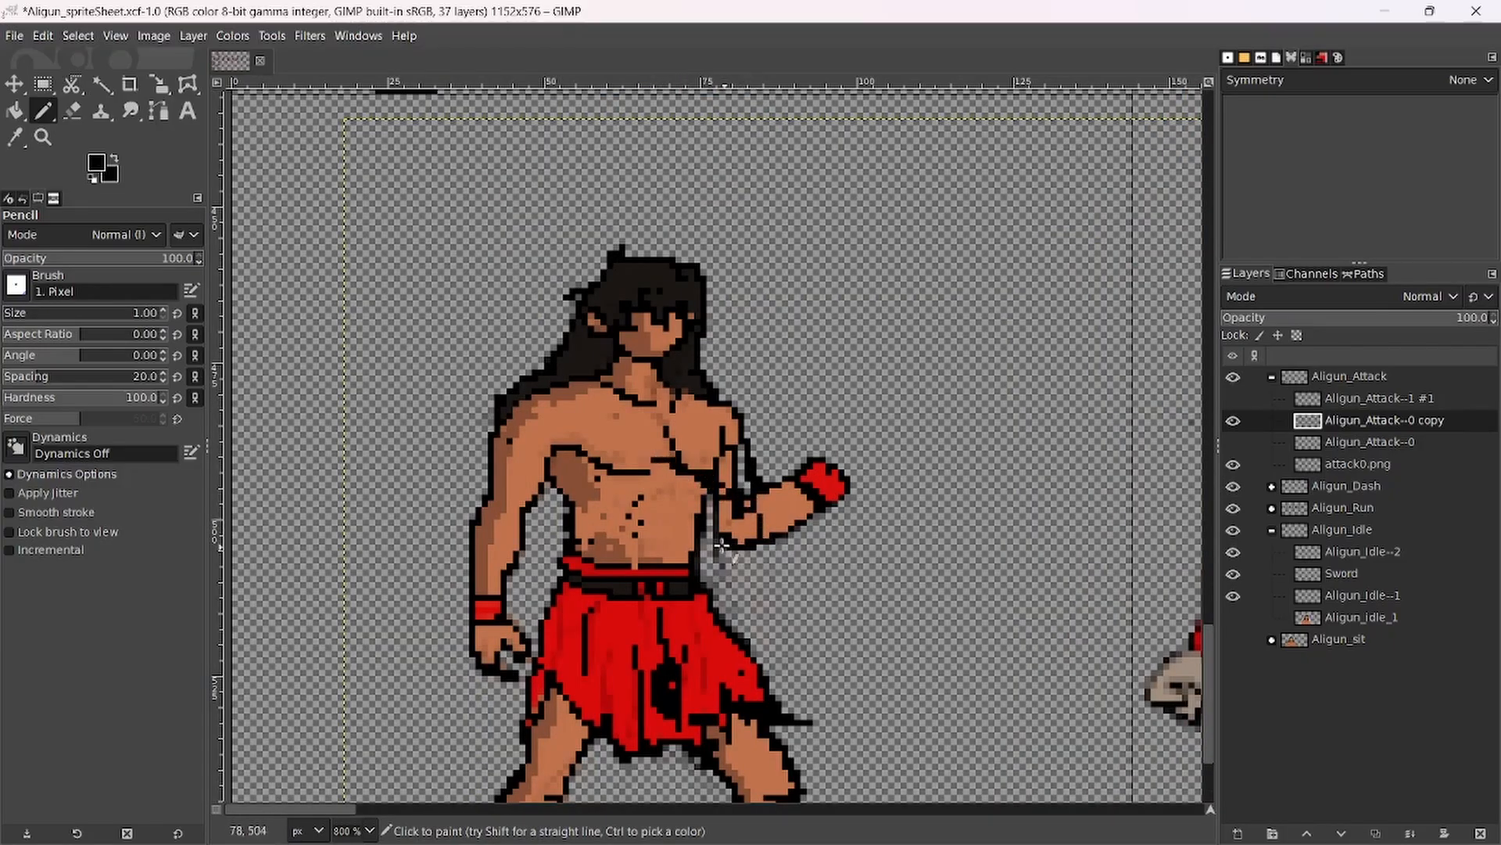
Erase the outstretched part of the front forearm and its red fist, enlarging the eraser to size 6.
{"action": "key", "text": "shift+e"}
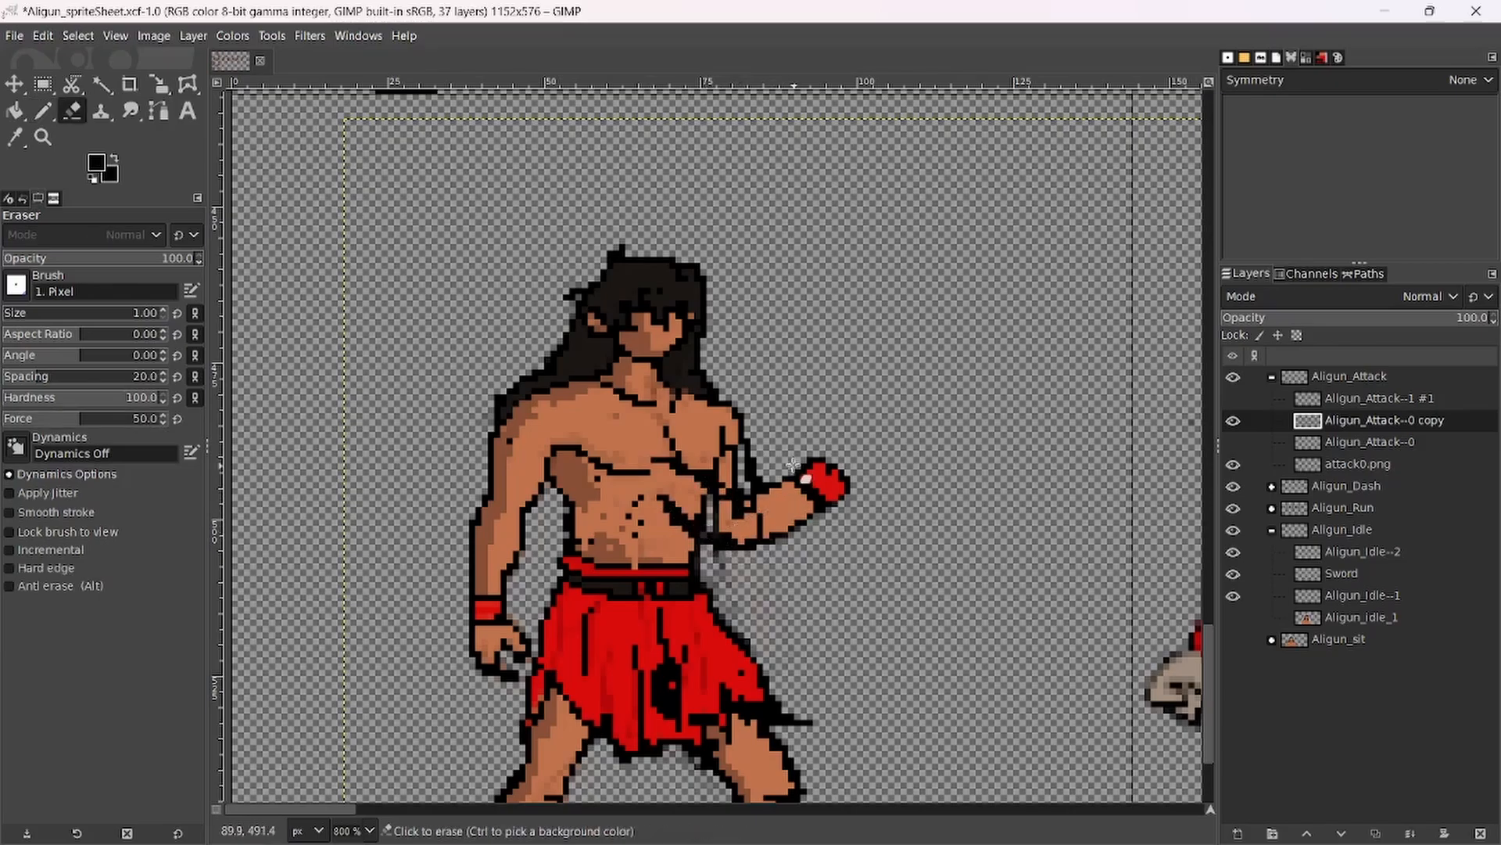
{"action": "mouse_move", "coordinate": [792, 468]}
{"action": "left_mouse_down"}
{"action": "mouse_move", "coordinate": [790, 540]}
{"action": "mouse_move", "coordinate": [767, 506]}
{"action": "mouse_move", "coordinate": [769, 529]}
{"action": "mouse_move", "coordinate": [796, 456]}
{"action": "mouse_move", "coordinate": [794, 546]}
{"action": "mouse_move", "coordinate": [828, 434]}
{"action": "mouse_move", "coordinate": [779, 519]}
{"action": "mouse_move", "coordinate": [807, 517]}
{"action": "mouse_move", "coordinate": [796, 504]}
{"action": "mouse_move", "coordinate": [842, 498]}
{"action": "left_mouse_up"}
{"action": "key", "text": "bracketright"}
{"action": "key", "text": "bracketright"}
{"action": "key", "text": "bracketright"}
{"action": "key", "text": "bracketright"}
{"action": "key", "text": "bracketright"}
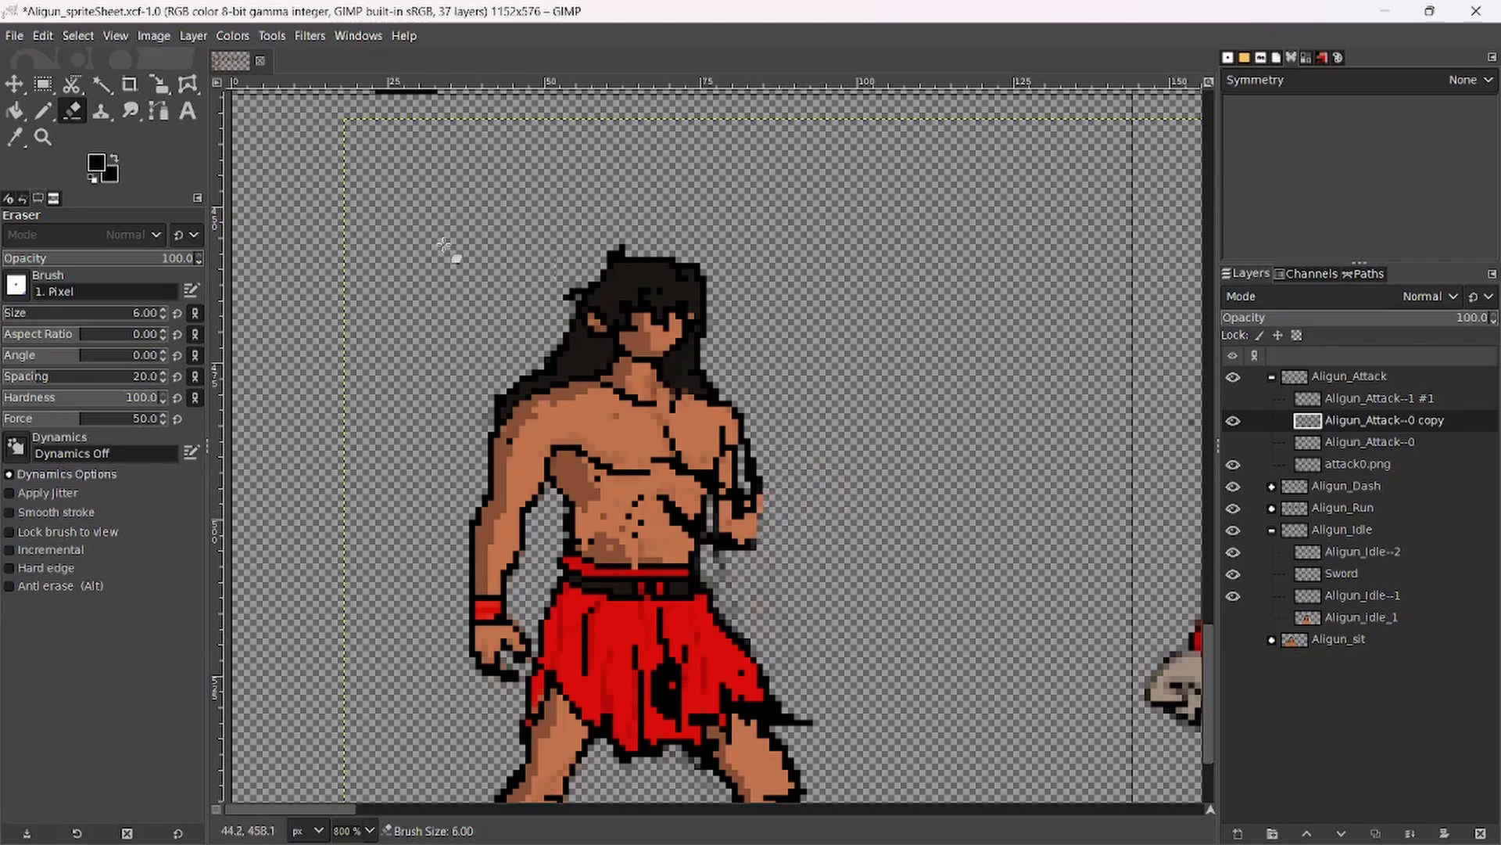
Fill the gaps inside the bent front arm with the light skin tone.
{"action": "left_click", "coordinate": [43, 110]}
{"action": "scroll", "coordinate": [718, 472], "scroll_direction": "up", "scroll_amount": 2}
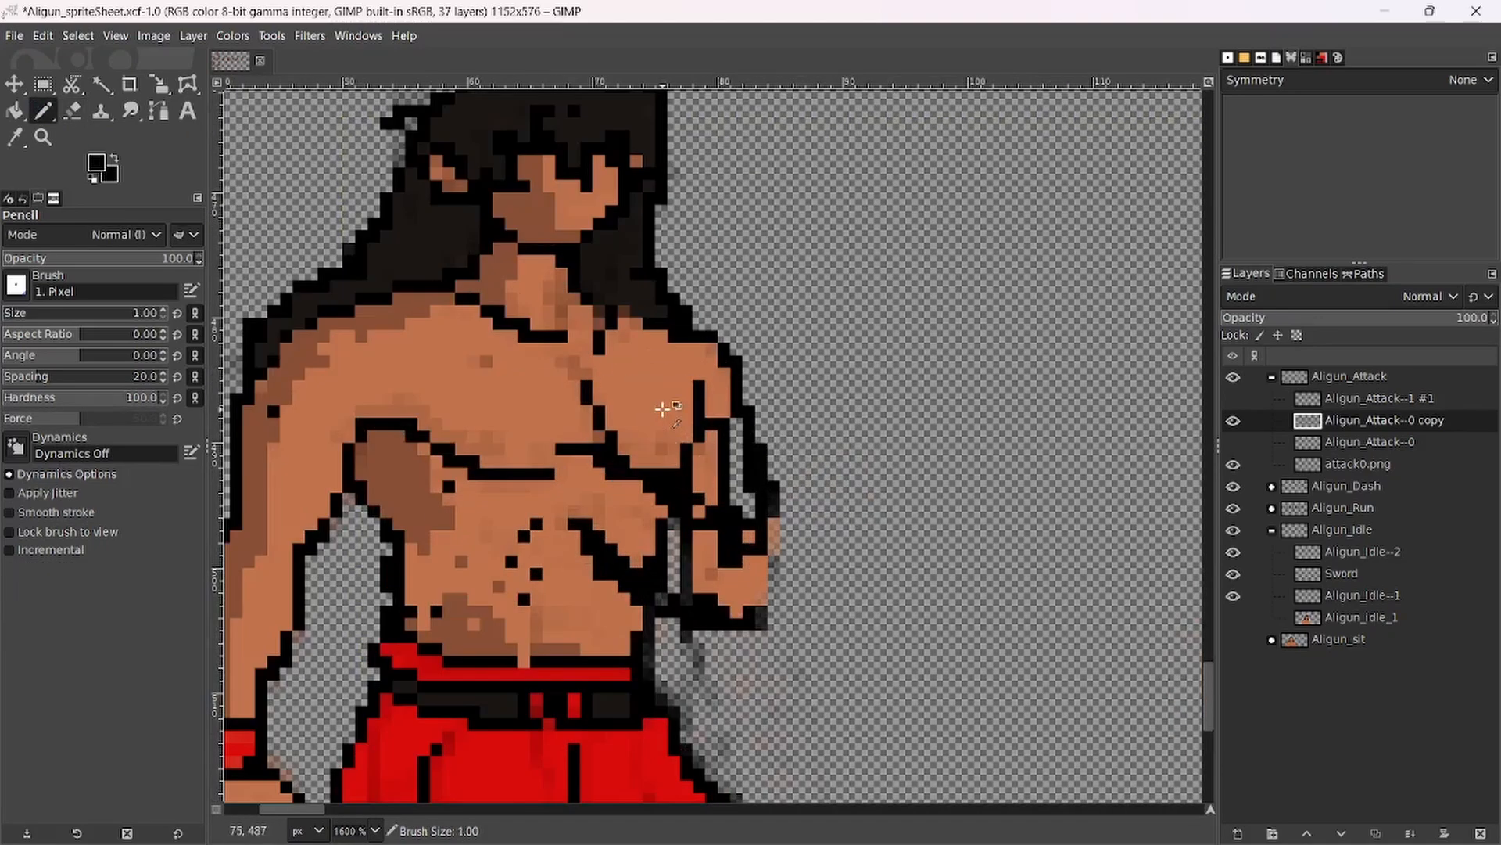
{"action": "left_click", "coordinate": [662, 409], "text": "ctrl"}
{"action": "mouse_move", "coordinate": [698, 448]}
{"action": "left_mouse_down"}
{"action": "mouse_move", "coordinate": [725, 426]}
{"action": "mouse_move", "coordinate": [733, 436]}
{"action": "mouse_move", "coordinate": [743, 522]}
{"action": "left_mouse_up"}
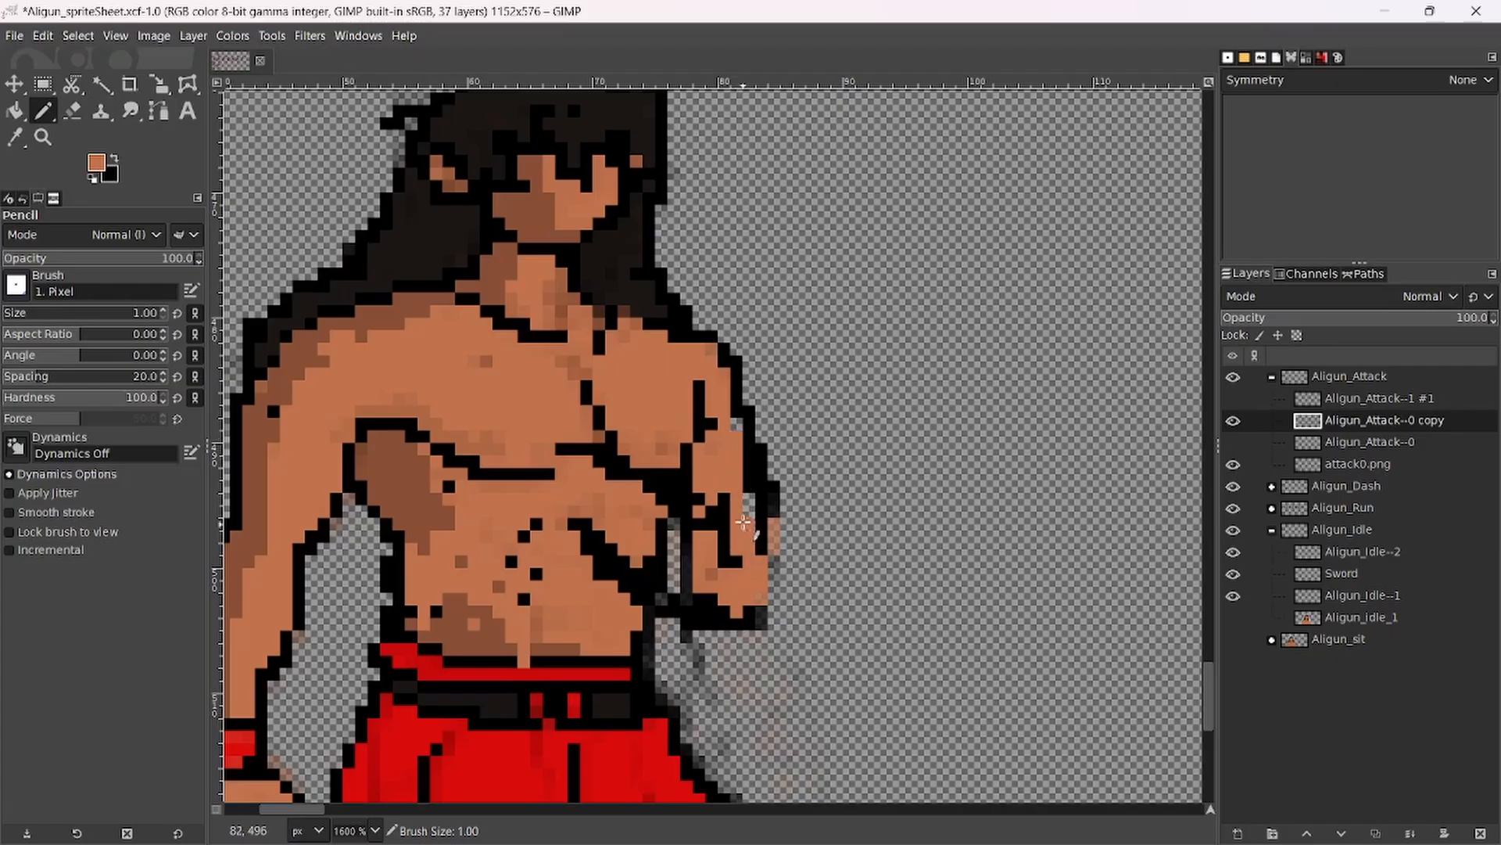
Close the black outline around the front elbow and paint over the old inner arm line in light skin.
{"action": "left_click", "coordinate": [706, 522], "text": "ctrl"}
{"action": "left_click", "coordinate": [767, 501], "text": "ctrl"}
{"action": "mouse_move", "coordinate": [772, 500]}
{"action": "left_mouse_down"}
{"action": "mouse_move", "coordinate": [772, 608]}
{"action": "mouse_move", "coordinate": [741, 626]}
{"action": "mouse_move", "coordinate": [721, 577]}
{"action": "mouse_move", "coordinate": [675, 587]}
{"action": "mouse_move", "coordinate": [637, 543]}
{"action": "mouse_move", "coordinate": [662, 583]}
{"action": "mouse_move", "coordinate": [638, 562]}
{"action": "mouse_move", "coordinate": [668, 528]}
{"action": "mouse_move", "coordinate": [701, 577]}
{"action": "mouse_move", "coordinate": [683, 601]}
{"action": "mouse_move", "coordinate": [726, 609]}
{"action": "left_mouse_up"}
{"action": "left_click", "coordinate": [723, 585], "text": "ctrl"}
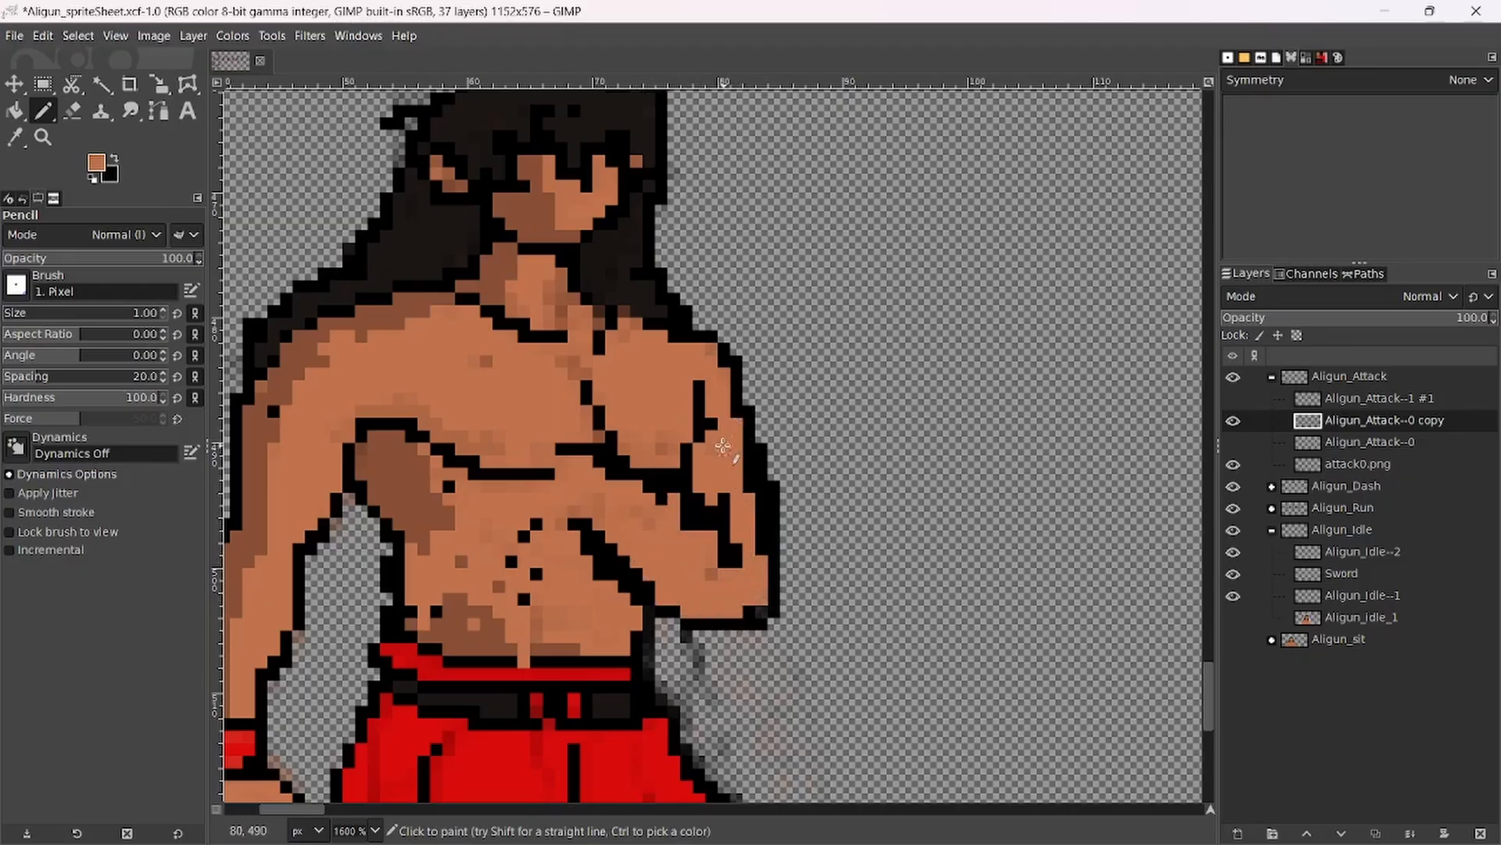
{"action": "mouse_move", "coordinate": [723, 446]}
{"action": "left_mouse_down"}
{"action": "mouse_move", "coordinate": [699, 411]}
{"action": "mouse_move", "coordinate": [689, 462]}
{"action": "left_mouse_up"}
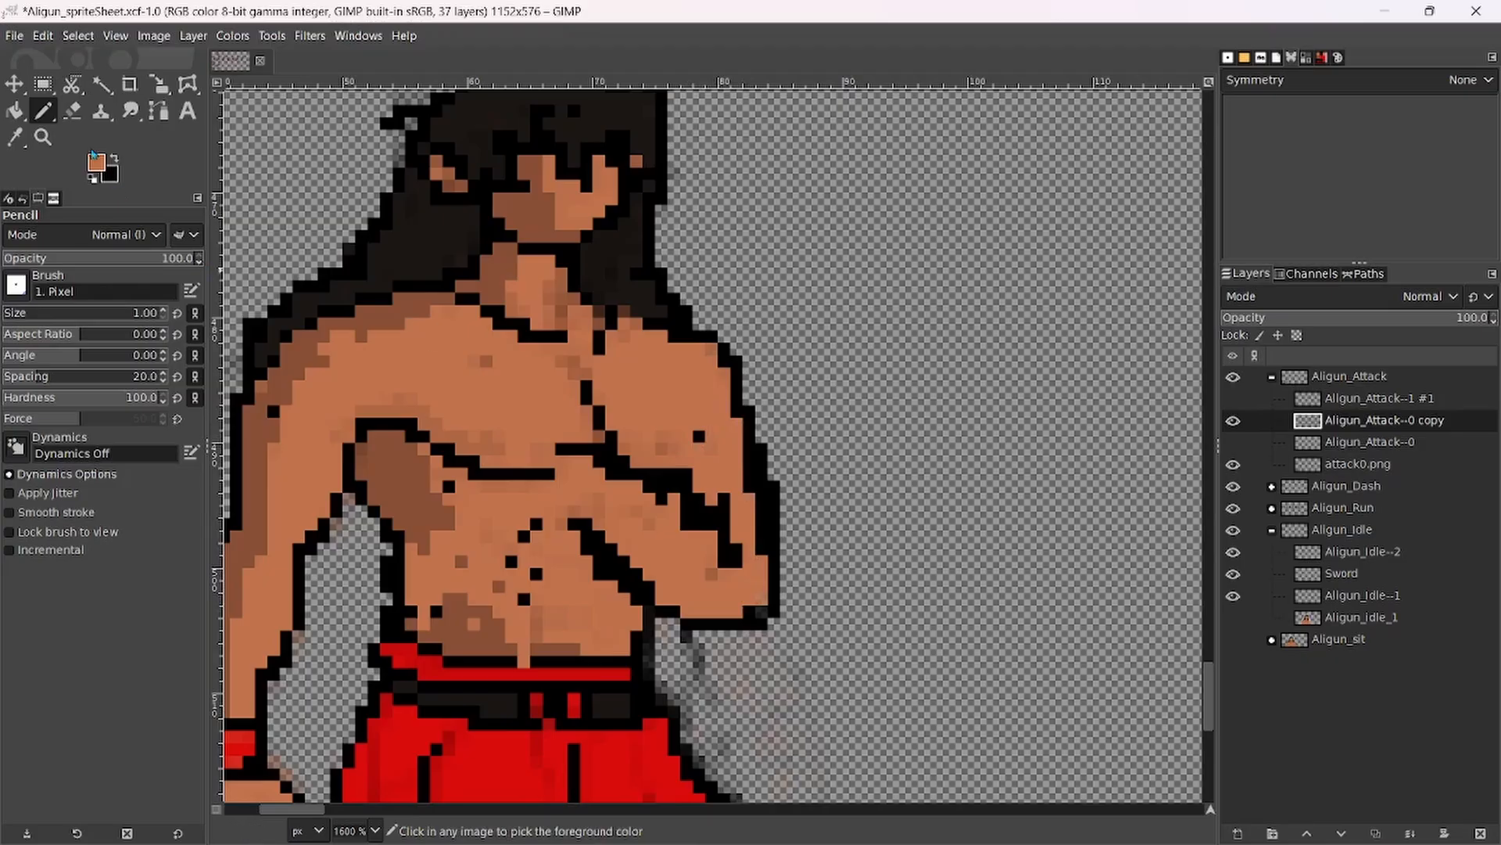
Add black lines for the chest centre and the wristband edges on the folded forearm, and thicken the inner elbow crease.
{"action": "left_click", "coordinate": [628, 473], "text": "ctrl"}
{"action": "left_click_drag", "start_coordinate": [574, 373], "coordinate": [565, 453]}
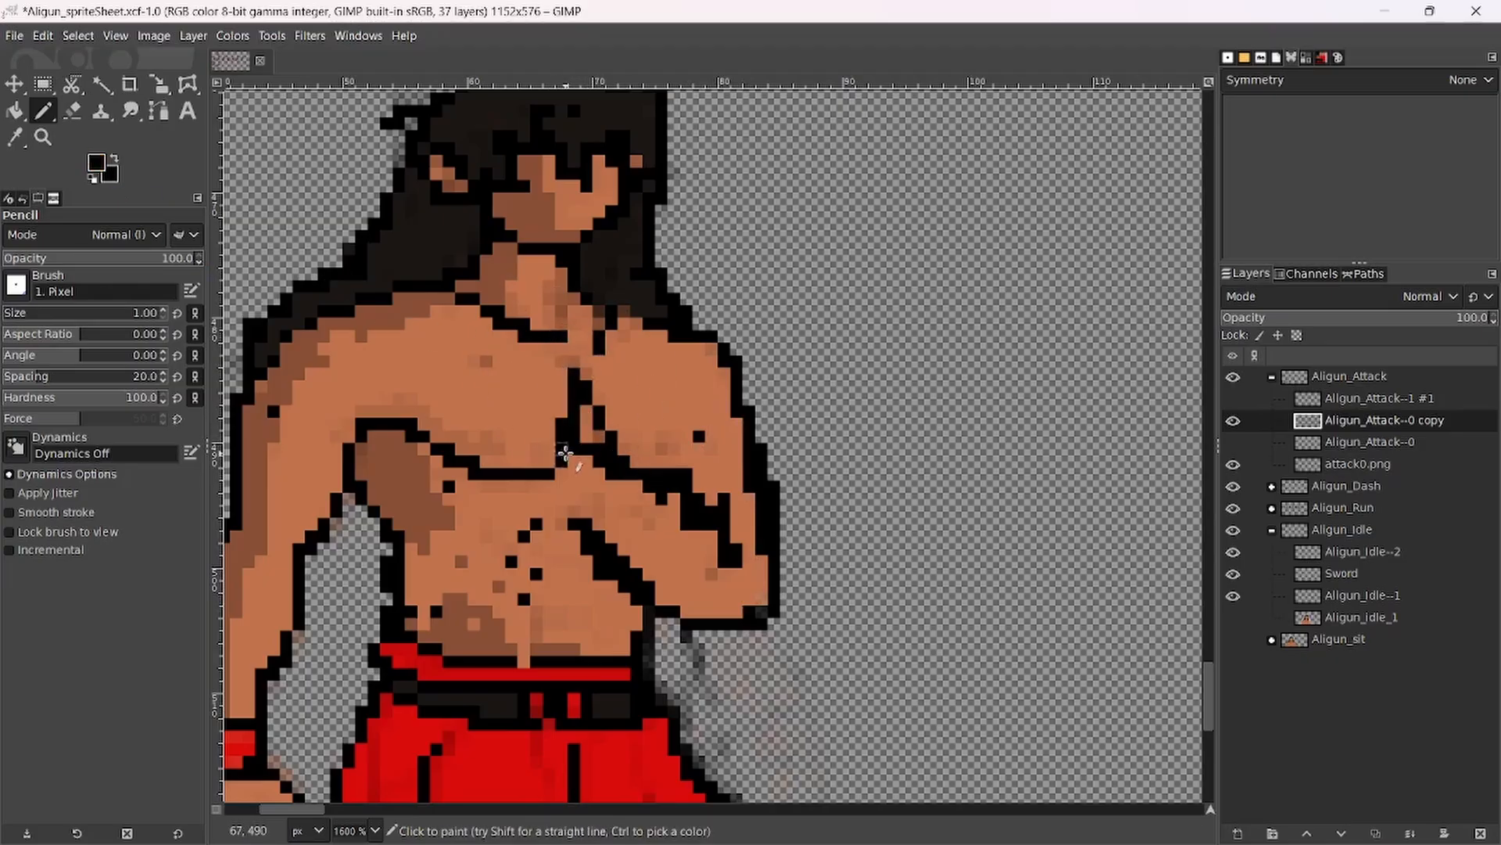
{"action": "left_click_drag", "start_coordinate": [648, 481], "coordinate": [618, 534]}
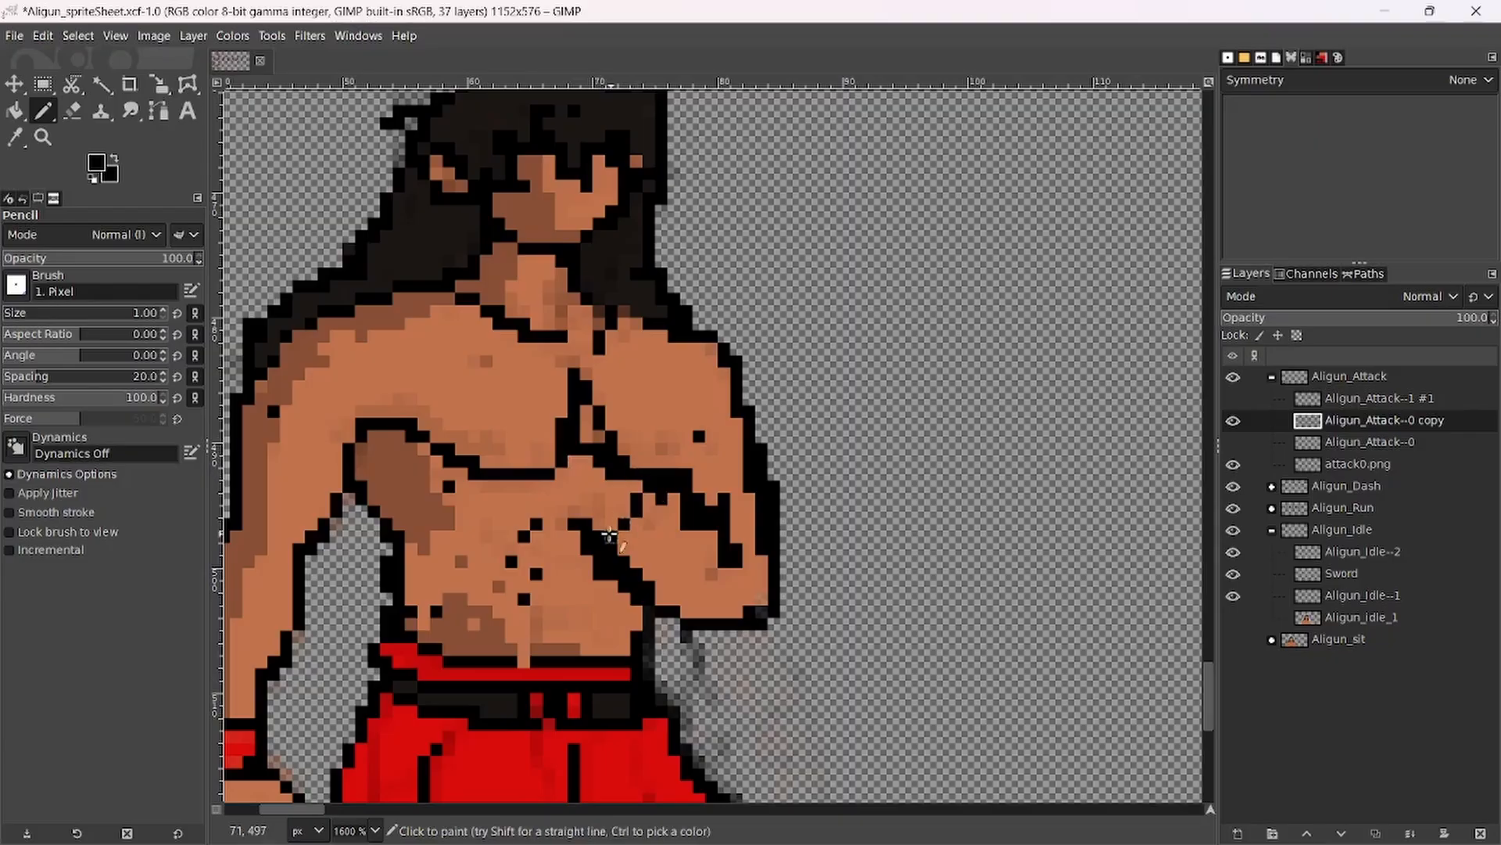
{"action": "mouse_move", "coordinate": [648, 465]}
{"action": "left_mouse_down"}
{"action": "mouse_move", "coordinate": [576, 499]}
{"action": "mouse_move", "coordinate": [576, 514]}
{"action": "left_mouse_up"}
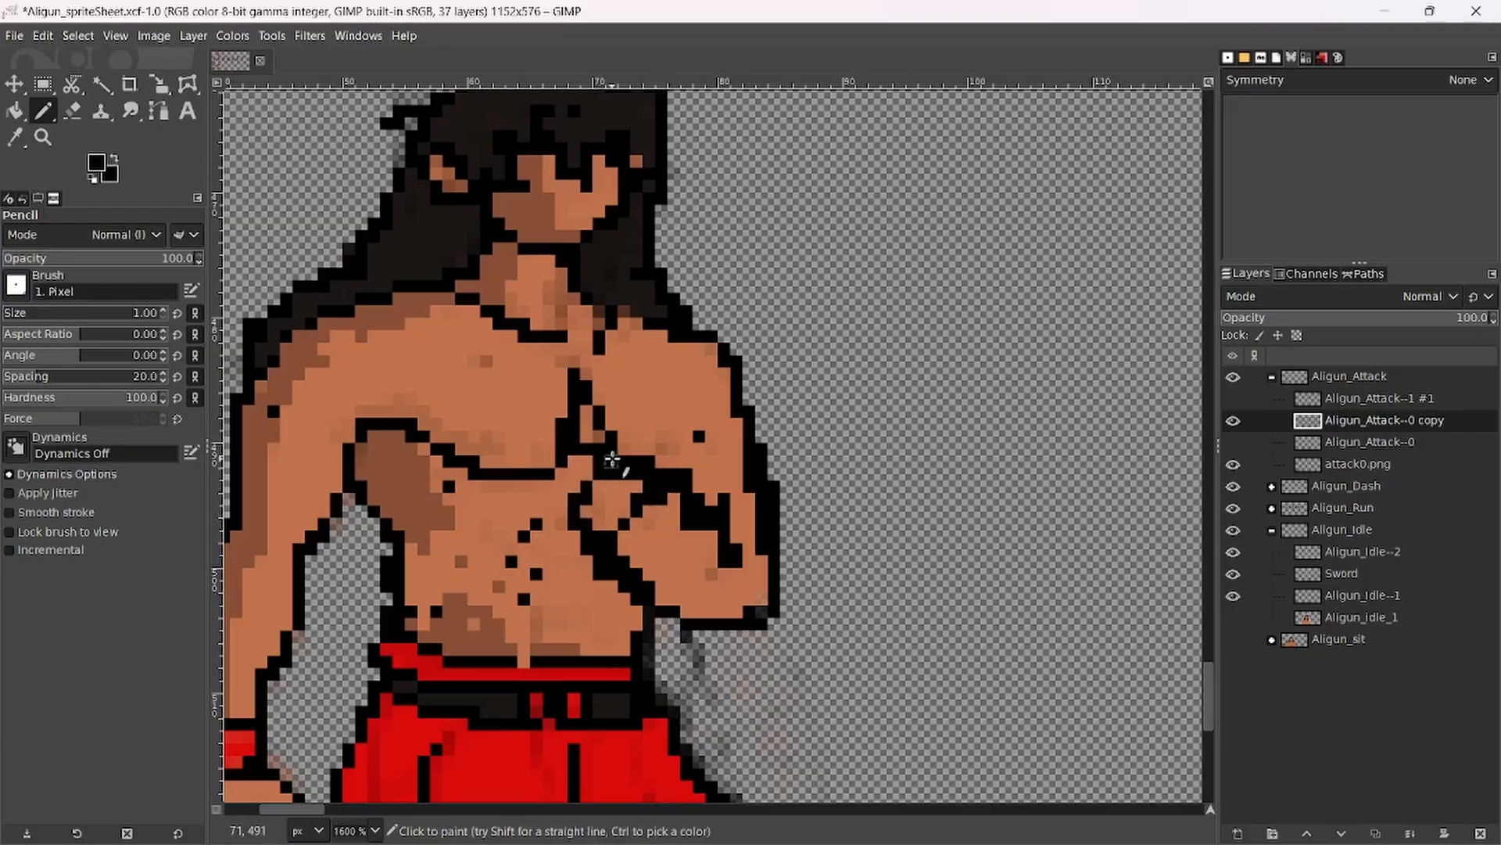
{"action": "left_click_drag", "start_coordinate": [698, 526], "coordinate": [713, 550]}
{"action": "mouse_move", "coordinate": [699, 441]}
{"action": "left_mouse_down"}
{"action": "mouse_move", "coordinate": [686, 483]}
{"action": "mouse_move", "coordinate": [679, 437]}
{"action": "left_mouse_up"}
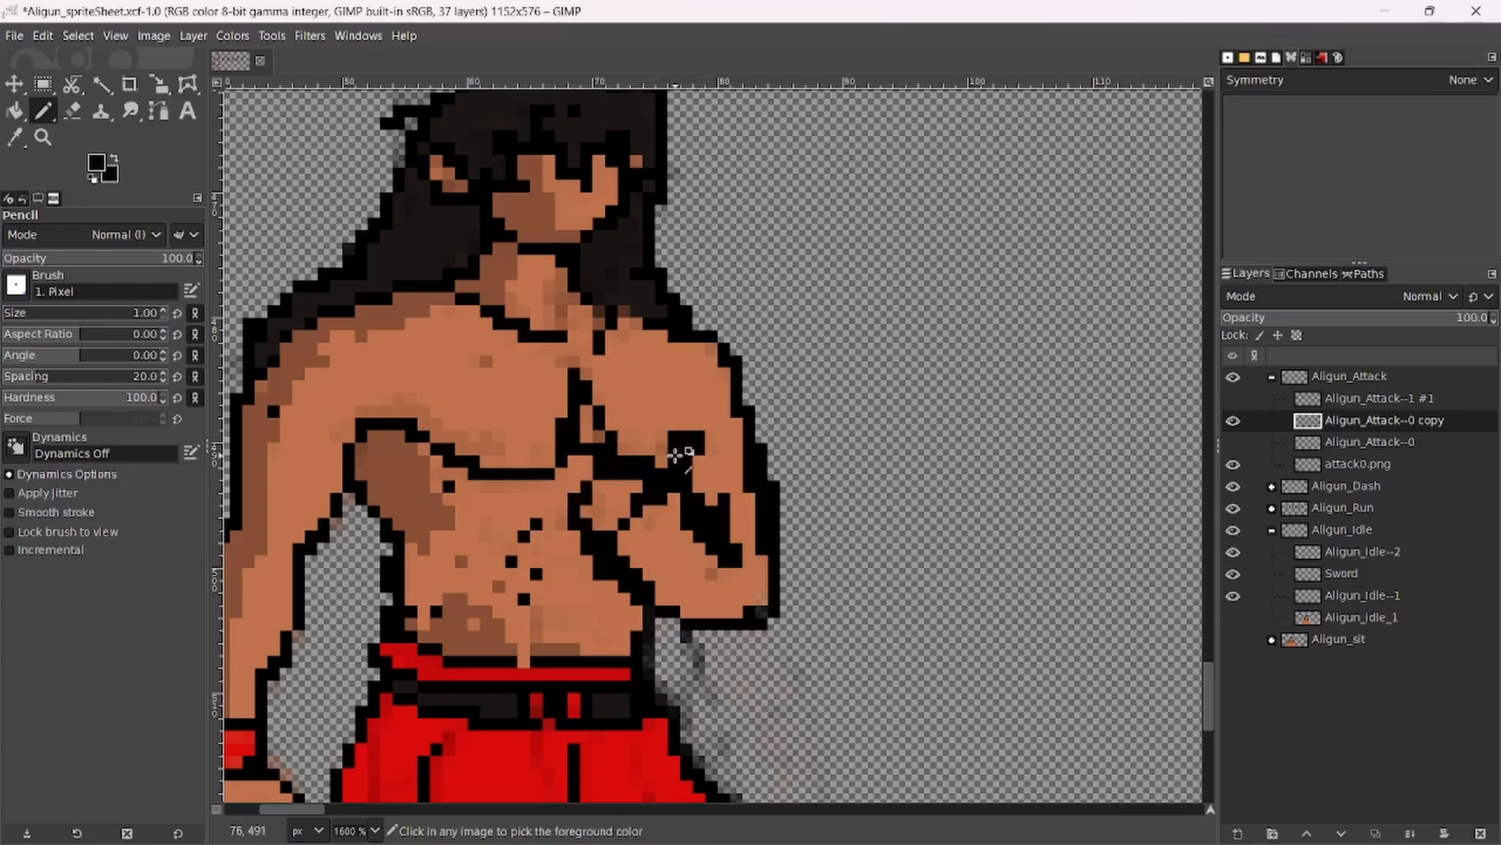
Fill the wristband on the folded forearm with the red of the skirt.
{"action": "scroll", "coordinate": [681, 454], "scroll_direction": "down", "scroll_amount": 2}
{"action": "scroll", "coordinate": [681, 514], "scroll_direction": "up", "scroll_amount": 2}
{"action": "scroll", "coordinate": [677, 514], "scroll_direction": "down", "scroll_amount": 2}
{"action": "left_click", "coordinate": [660, 625], "text": "ctrl"}
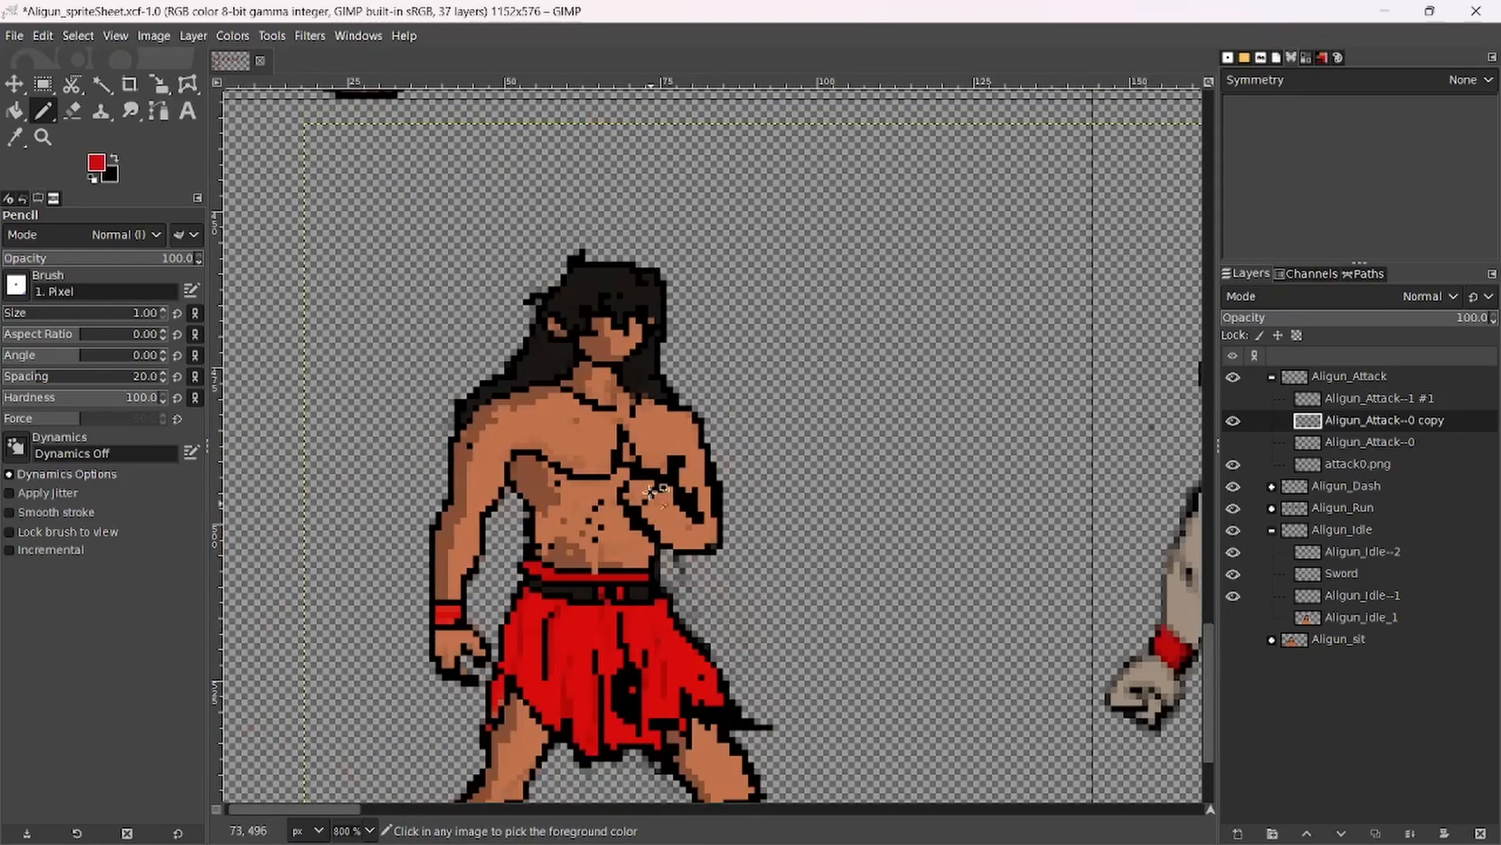
{"action": "scroll", "coordinate": [657, 491], "scroll_direction": "up", "scroll_amount": 2}
{"action": "mouse_move", "coordinate": [637, 507]}
{"action": "left_mouse_down"}
{"action": "mouse_move", "coordinate": [668, 465]}
{"action": "mouse_move", "coordinate": [613, 492]}
{"action": "mouse_move", "coordinate": [627, 469]}
{"action": "mouse_move", "coordinate": [612, 513]}
{"action": "mouse_move", "coordinate": [649, 462]}
{"action": "mouse_move", "coordinate": [634, 458]}
{"action": "mouse_move", "coordinate": [686, 465]}
{"action": "left_mouse_up"}
Draw the black outline of a clenched fist over the chest, extending from the red wristband.
{"action": "left_click", "coordinate": [692, 445], "text": "ctrl"}
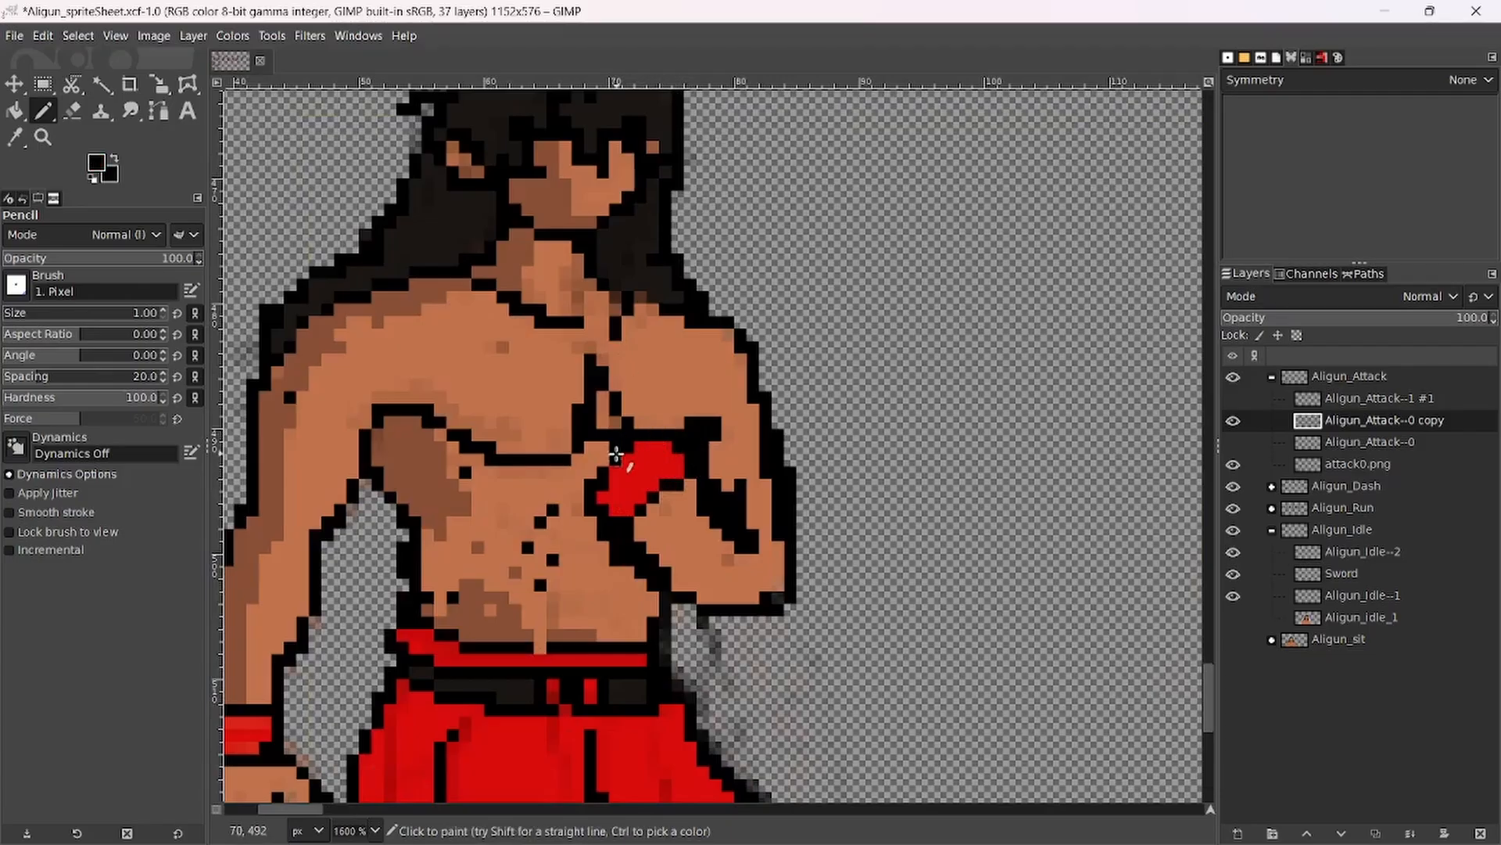
{"action": "scroll", "coordinate": [616, 455], "scroll_direction": "down", "scroll_amount": 3}
{"action": "scroll", "coordinate": [637, 446], "scroll_direction": "up", "scroll_amount": 5}
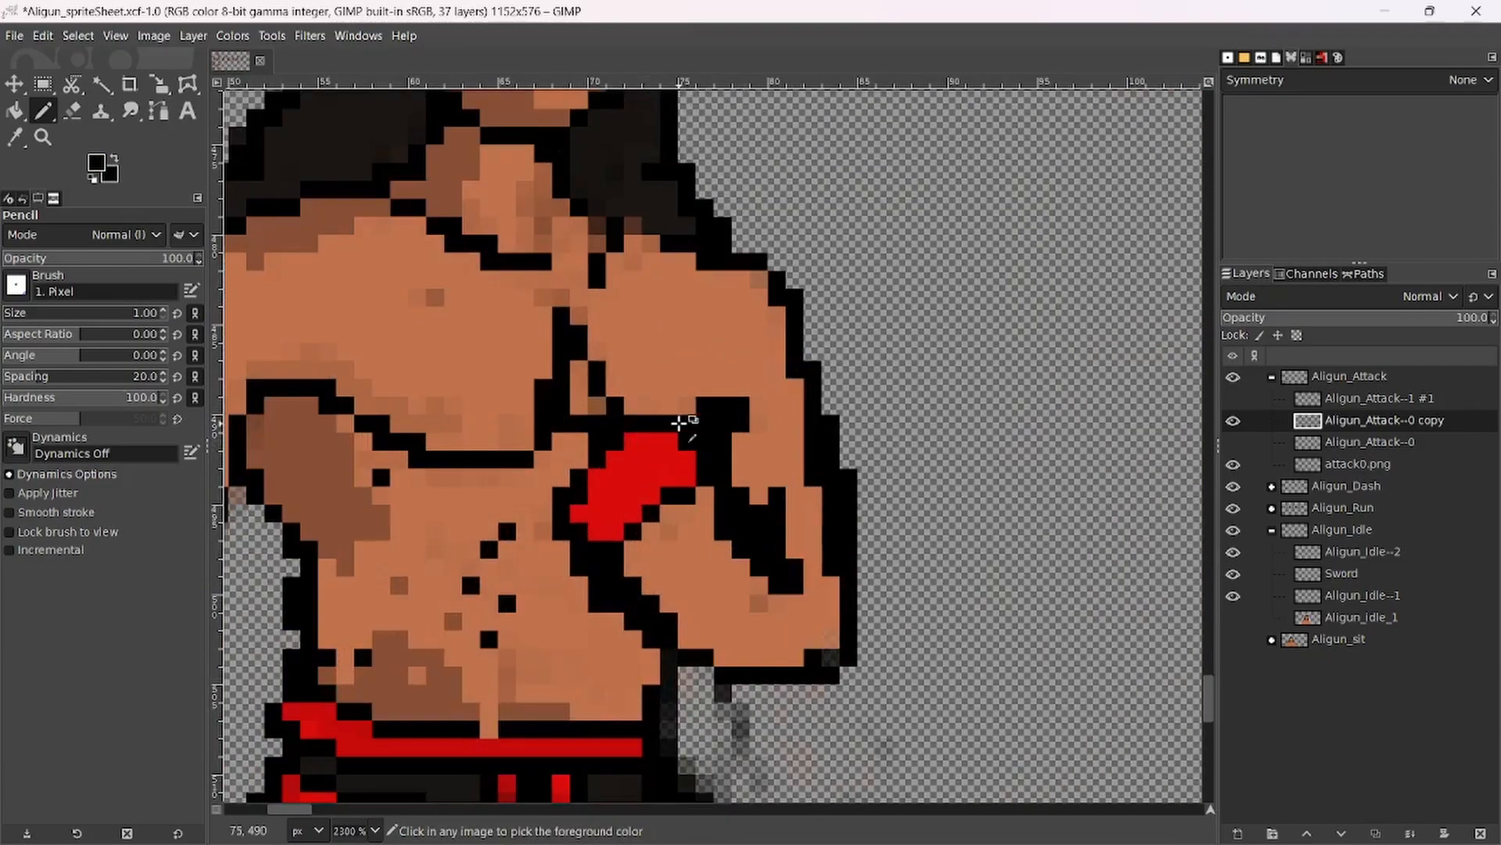
{"action": "left_click_drag", "start_coordinate": [679, 423], "coordinate": [614, 351]}
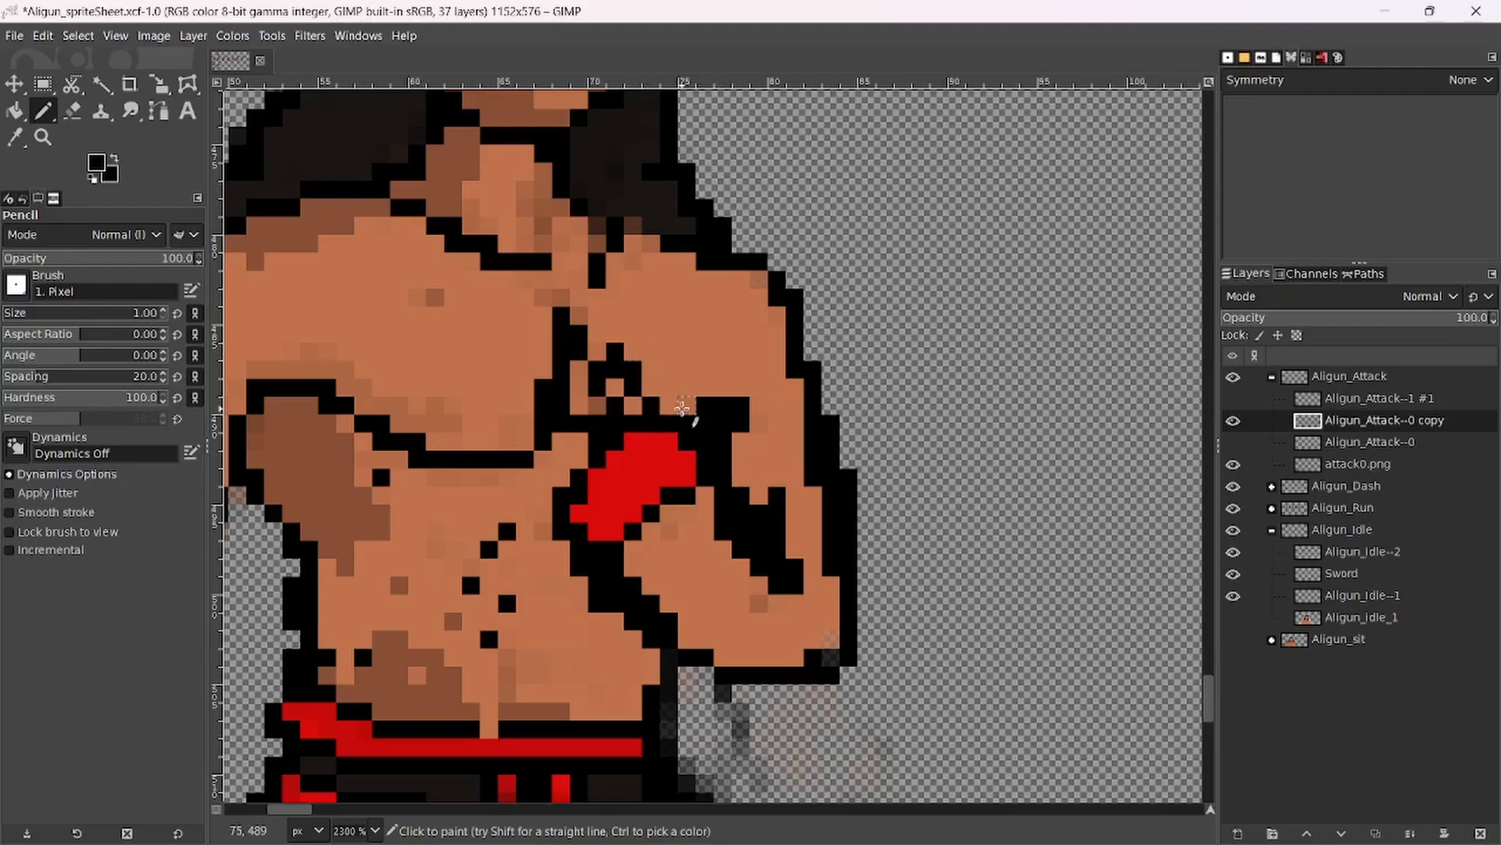
{"action": "mouse_move", "coordinate": [641, 399]}
{"action": "left_mouse_down"}
{"action": "mouse_move", "coordinate": [584, 325]}
{"action": "mouse_move", "coordinate": [544, 315]}
{"action": "mouse_move", "coordinate": [466, 393]}
{"action": "mouse_move", "coordinate": [503, 477]}
{"action": "left_mouse_up"}
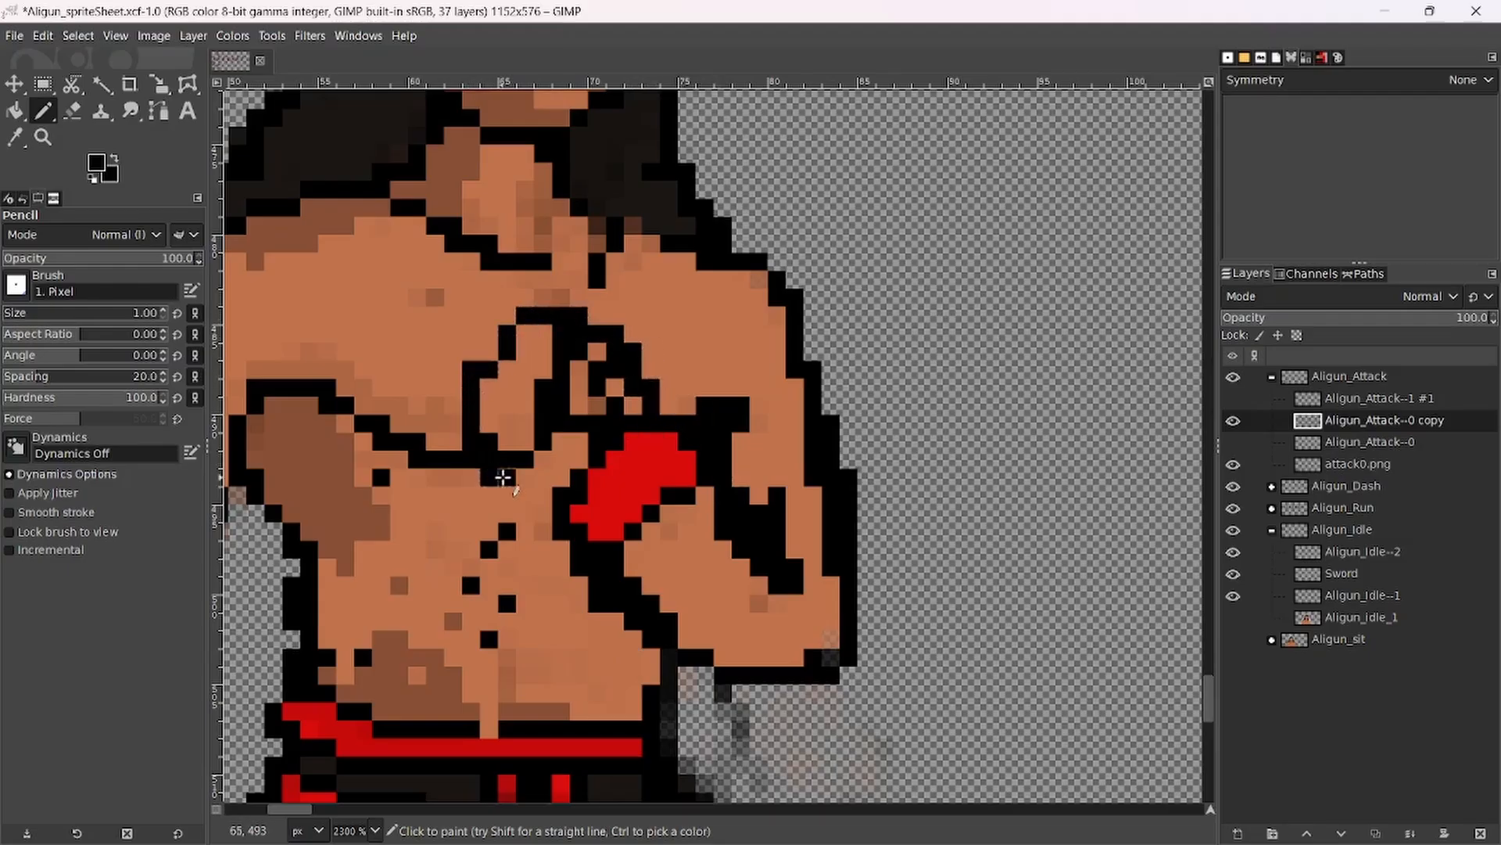
Paint the inside of the fist in light skin, covering the chest lines within it.
{"action": "left_click", "coordinate": [537, 429], "text": "ctrl"}
{"action": "mouse_move", "coordinate": [537, 427]}
{"action": "left_mouse_down"}
{"action": "mouse_move", "coordinate": [545, 461]}
{"action": "mouse_move", "coordinate": [578, 382]}
{"action": "mouse_move", "coordinate": [589, 445]}
{"action": "mouse_move", "coordinate": [597, 406]}
{"action": "mouse_move", "coordinate": [628, 402]}
{"action": "mouse_move", "coordinate": [576, 433]}
{"action": "mouse_move", "coordinate": [560, 352]}
{"action": "left_mouse_up"}
{"action": "scroll", "coordinate": [560, 407], "scroll_direction": "down", "scroll_amount": 4}
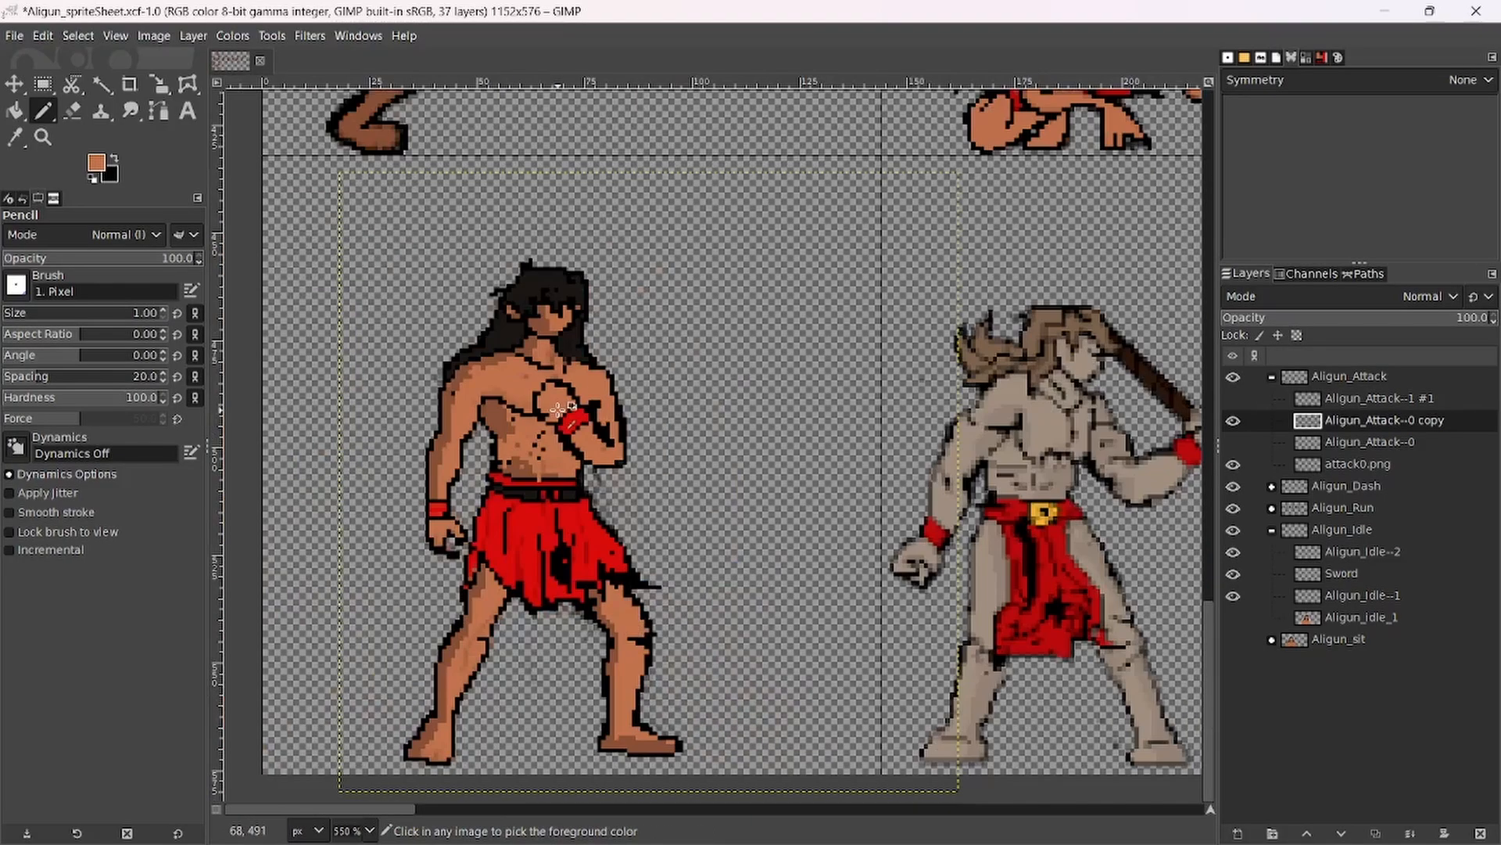
{"action": "scroll", "coordinate": [498, 540], "scroll_direction": "up", "scroll_amount": 4}
{"action": "scroll", "coordinate": [560, 402], "scroll_direction": "down", "scroll_amount": 3}
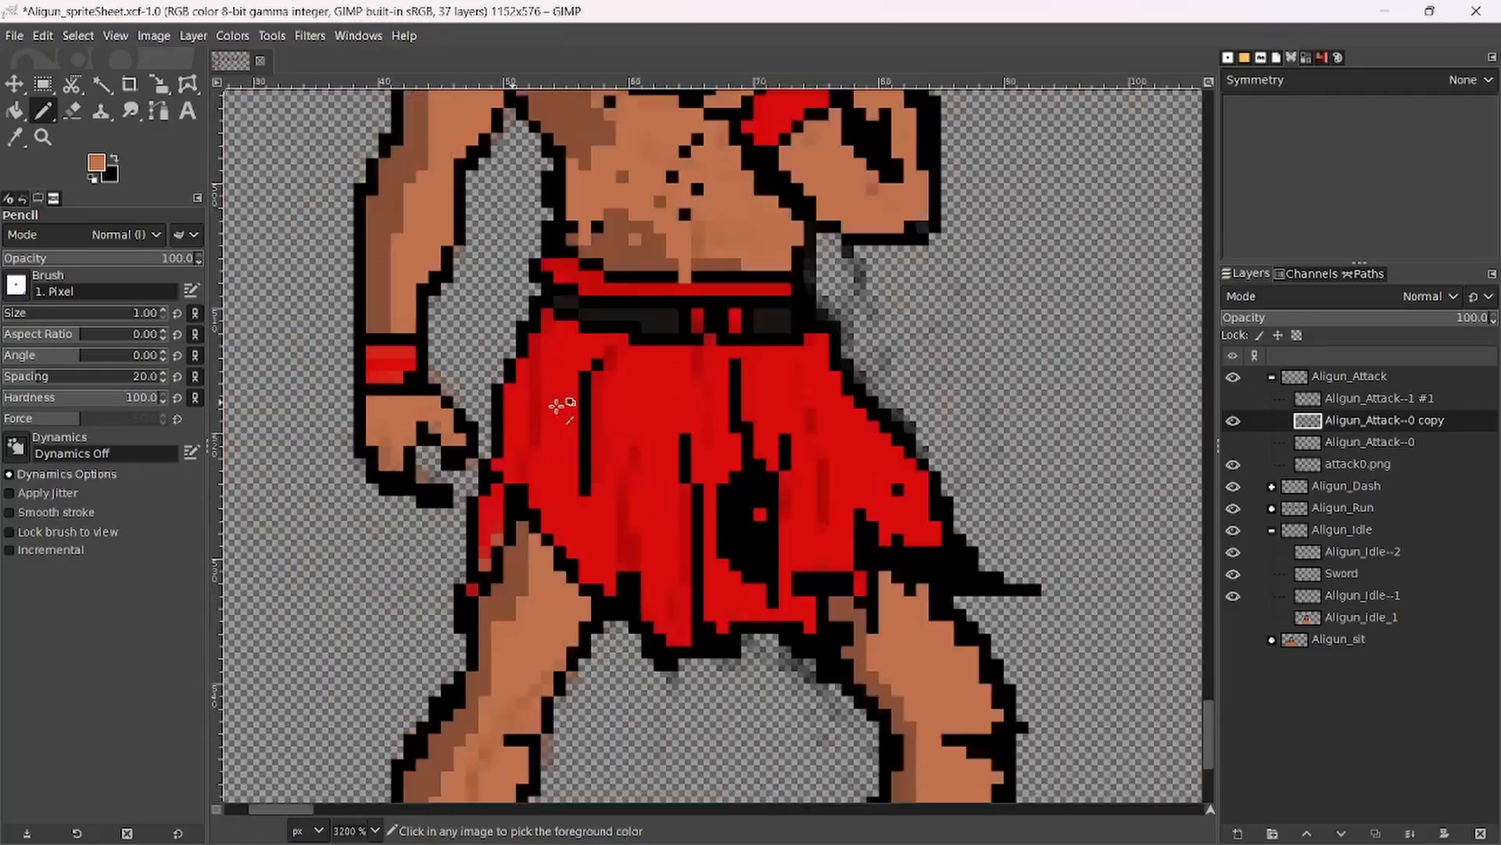
{"action": "scroll", "coordinate": [642, 485], "scroll_direction": "up", "scroll_amount": 3}
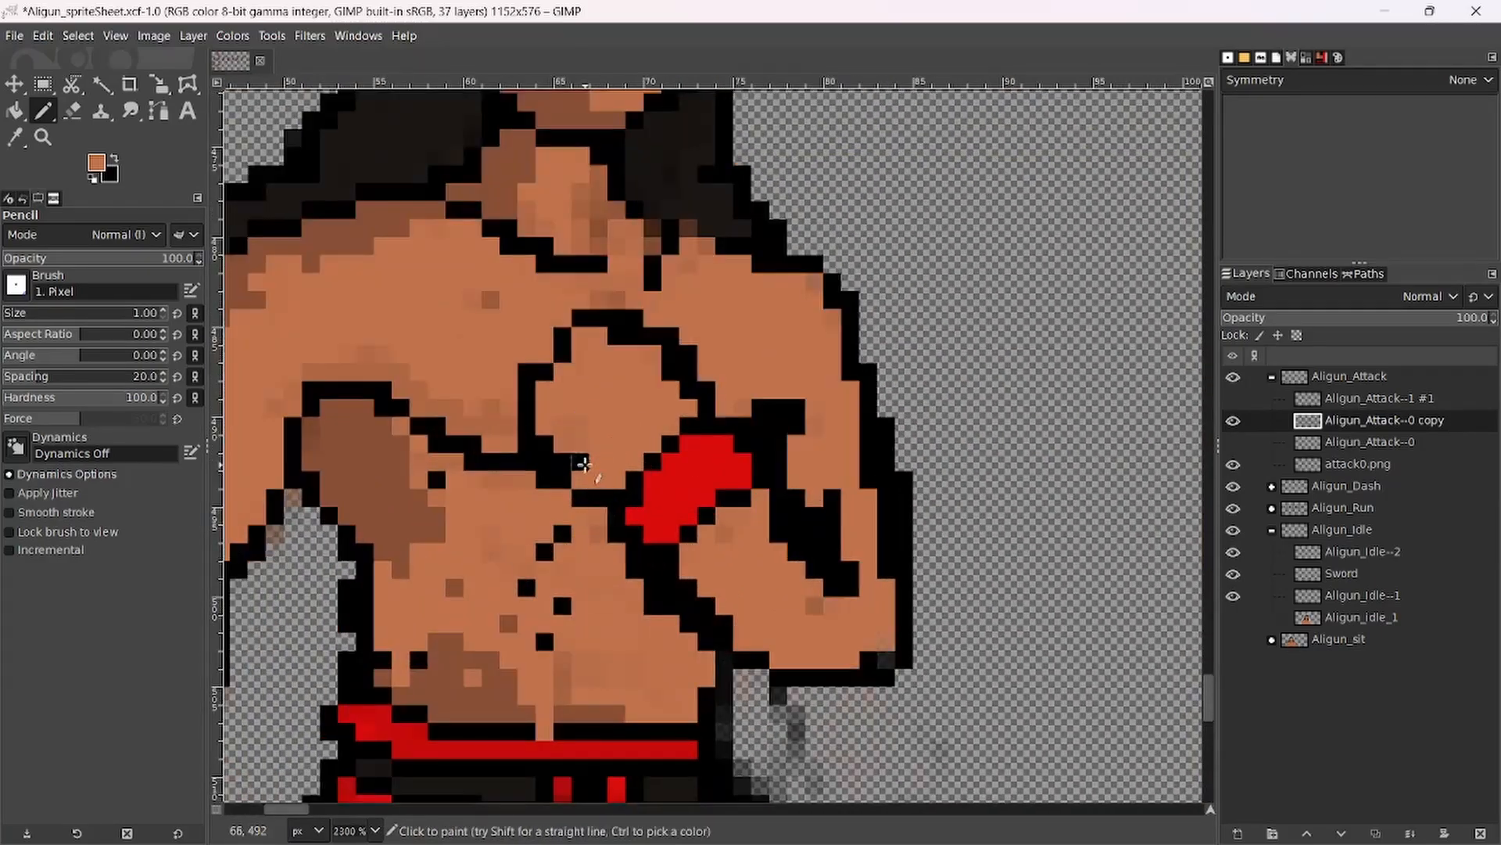
{"action": "scroll", "coordinate": [754, 370], "scroll_direction": "down", "scroll_amount": 4}
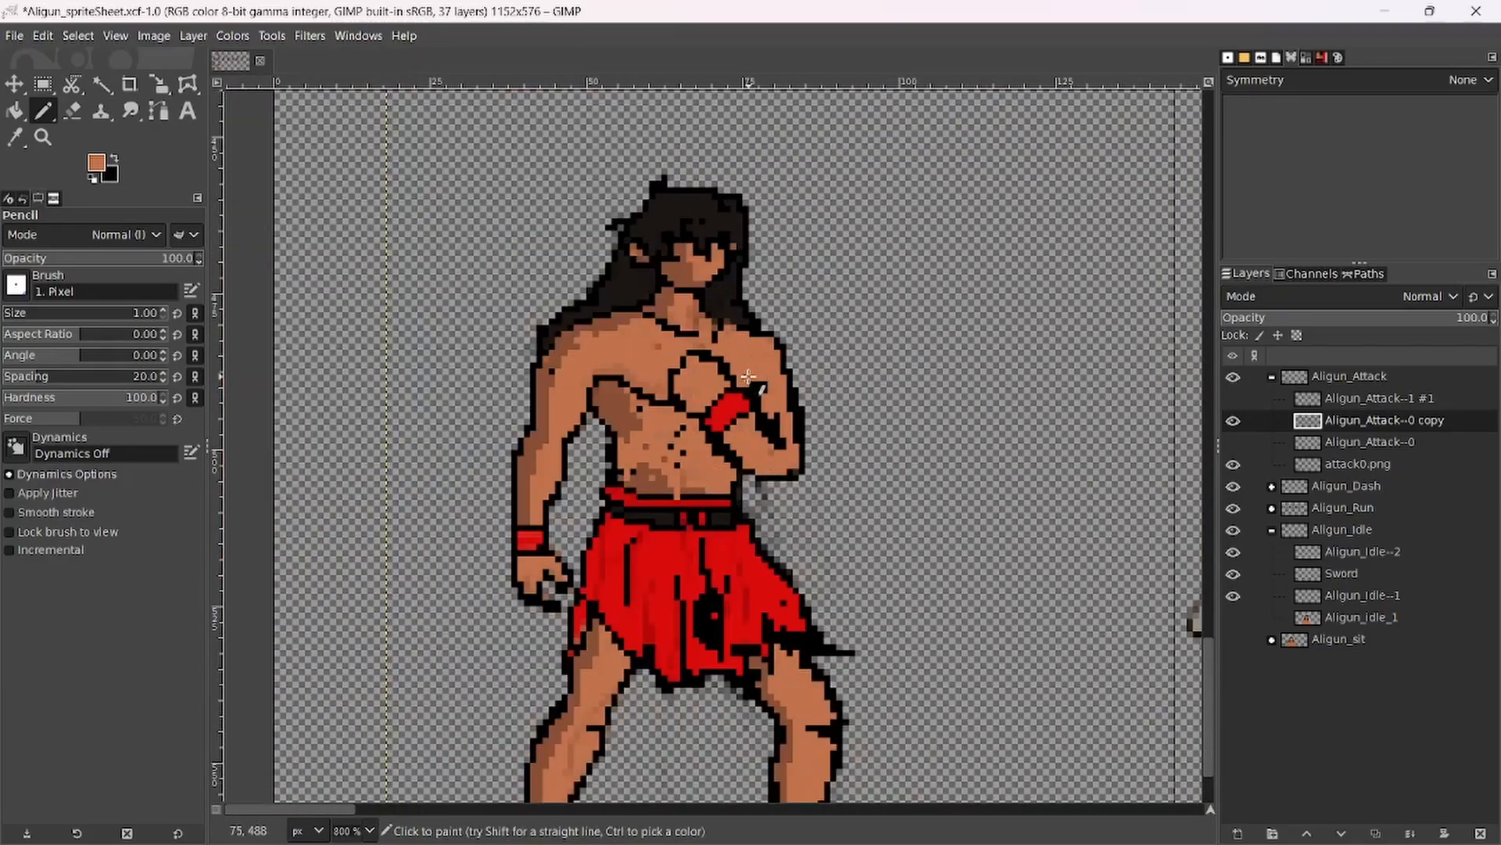
Redraw the front shoulder and upper arm outline further inward in black and erase the pixels outside it.
{"action": "scroll", "coordinate": [669, 426], "scroll_direction": "up", "scroll_amount": 5}
{"action": "left_click", "coordinate": [667, 391], "text": "ctrl"}
{"action": "mouse_move", "coordinate": [670, 397]}
{"action": "left_mouse_down"}
{"action": "mouse_move", "coordinate": [755, 499]}
{"action": "mouse_move", "coordinate": [796, 588]}
{"action": "left_mouse_up"}
{"action": "key", "text": "shift+e"}
{"action": "mouse_move", "coordinate": [786, 495]}
{"action": "left_mouse_down"}
{"action": "mouse_move", "coordinate": [724, 399]}
{"action": "mouse_move", "coordinate": [720, 436]}
{"action": "mouse_move", "coordinate": [753, 440]}
{"action": "mouse_move", "coordinate": [762, 417]}
{"action": "mouse_move", "coordinate": [779, 461]}
{"action": "left_mouse_up"}
{"action": "scroll", "coordinate": [731, 430], "scroll_direction": "down", "scroll_amount": 4}
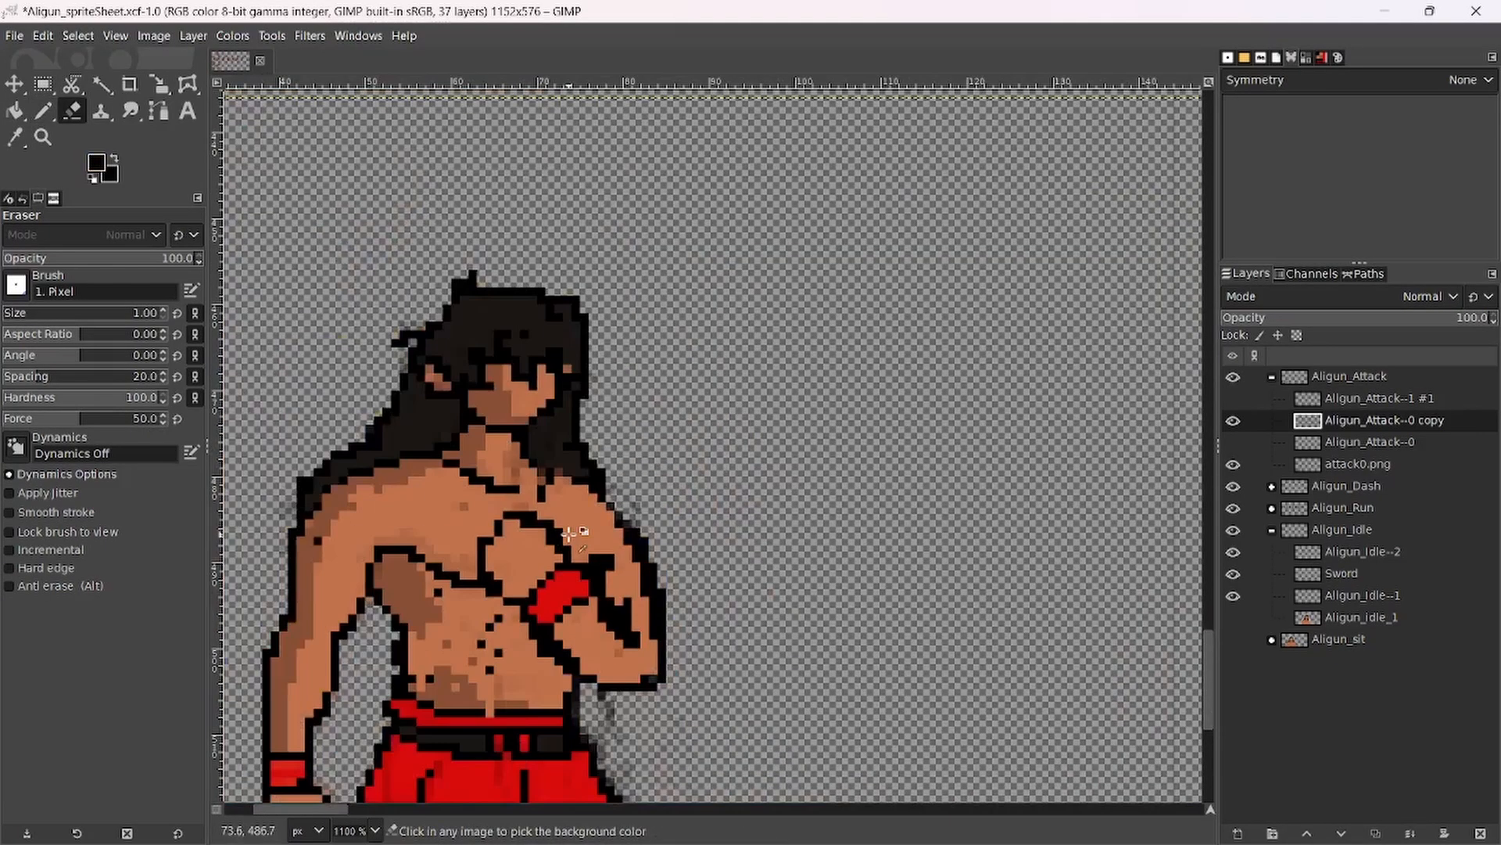
Erase the short dark line below the hair at the neck and touch up the hair and shoulder outline in black.
{"action": "scroll", "coordinate": [535, 484], "scroll_direction": "up", "scroll_amount": 4}
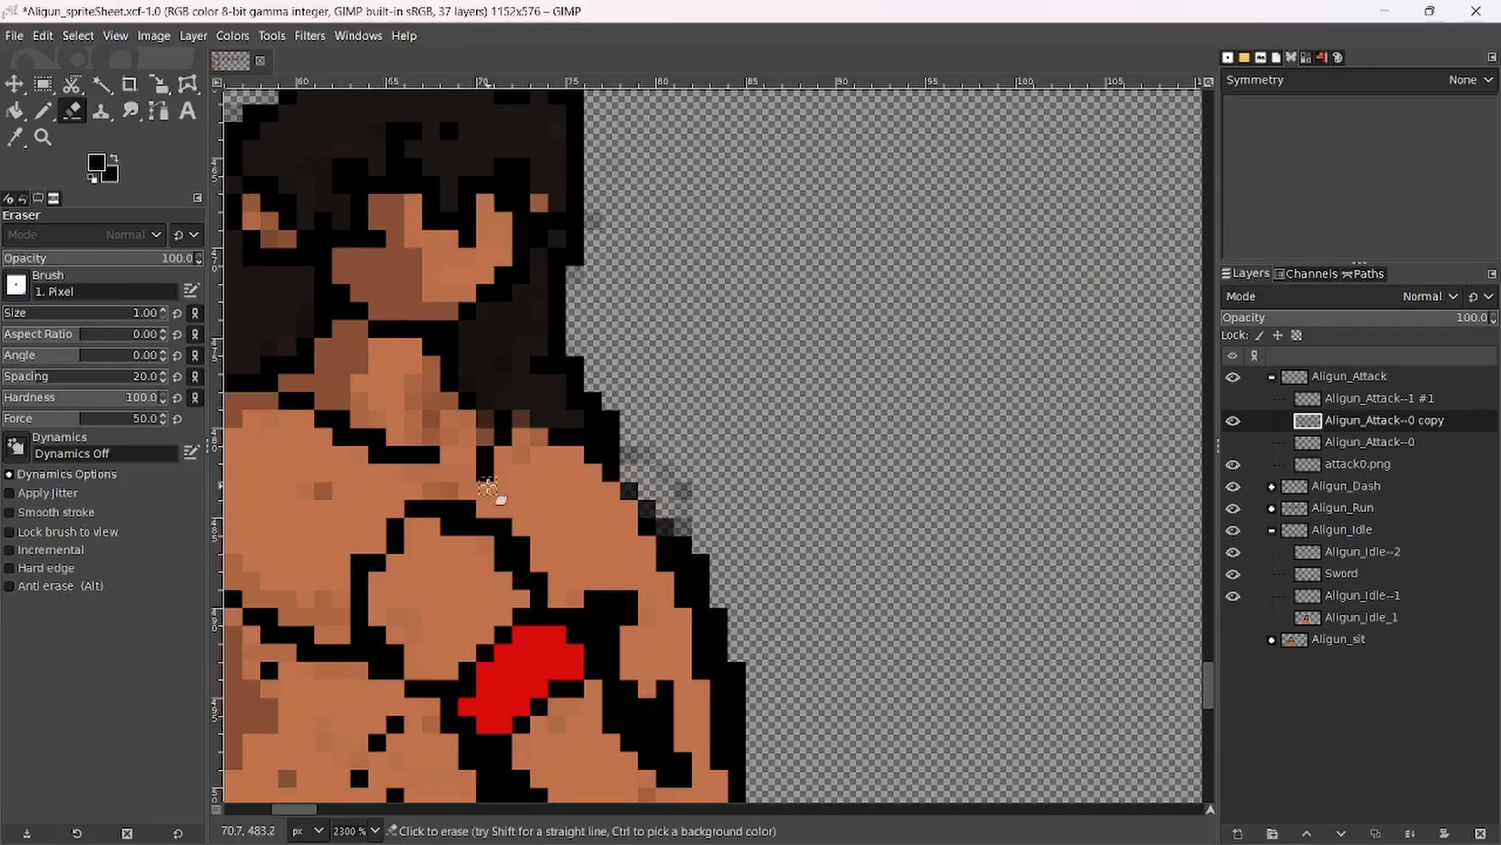
{"action": "left_click_drag", "start_coordinate": [489, 493], "coordinate": [491, 458]}
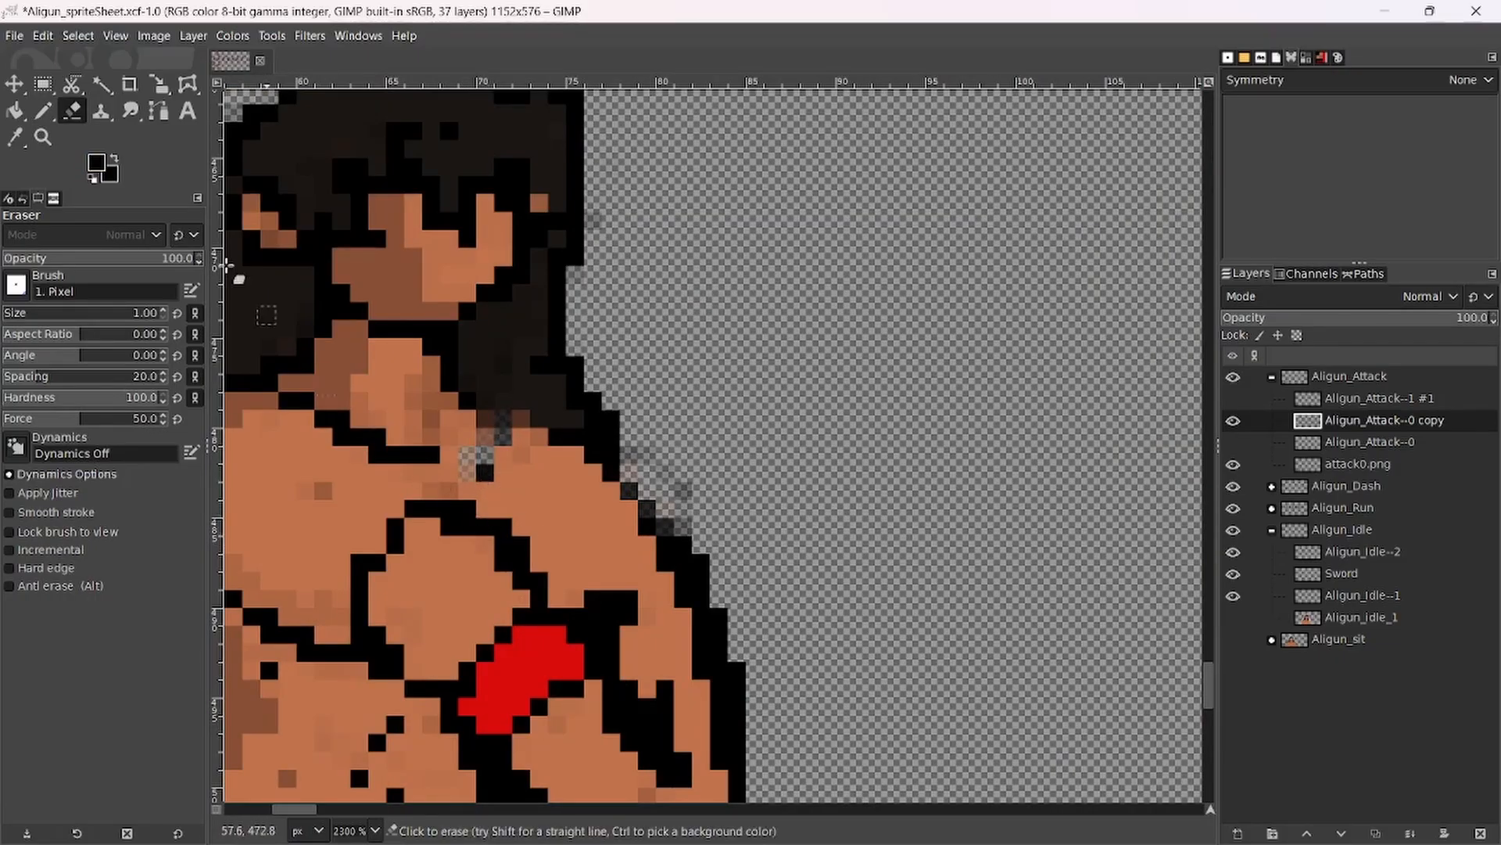
{"action": "key", "text": "n"}
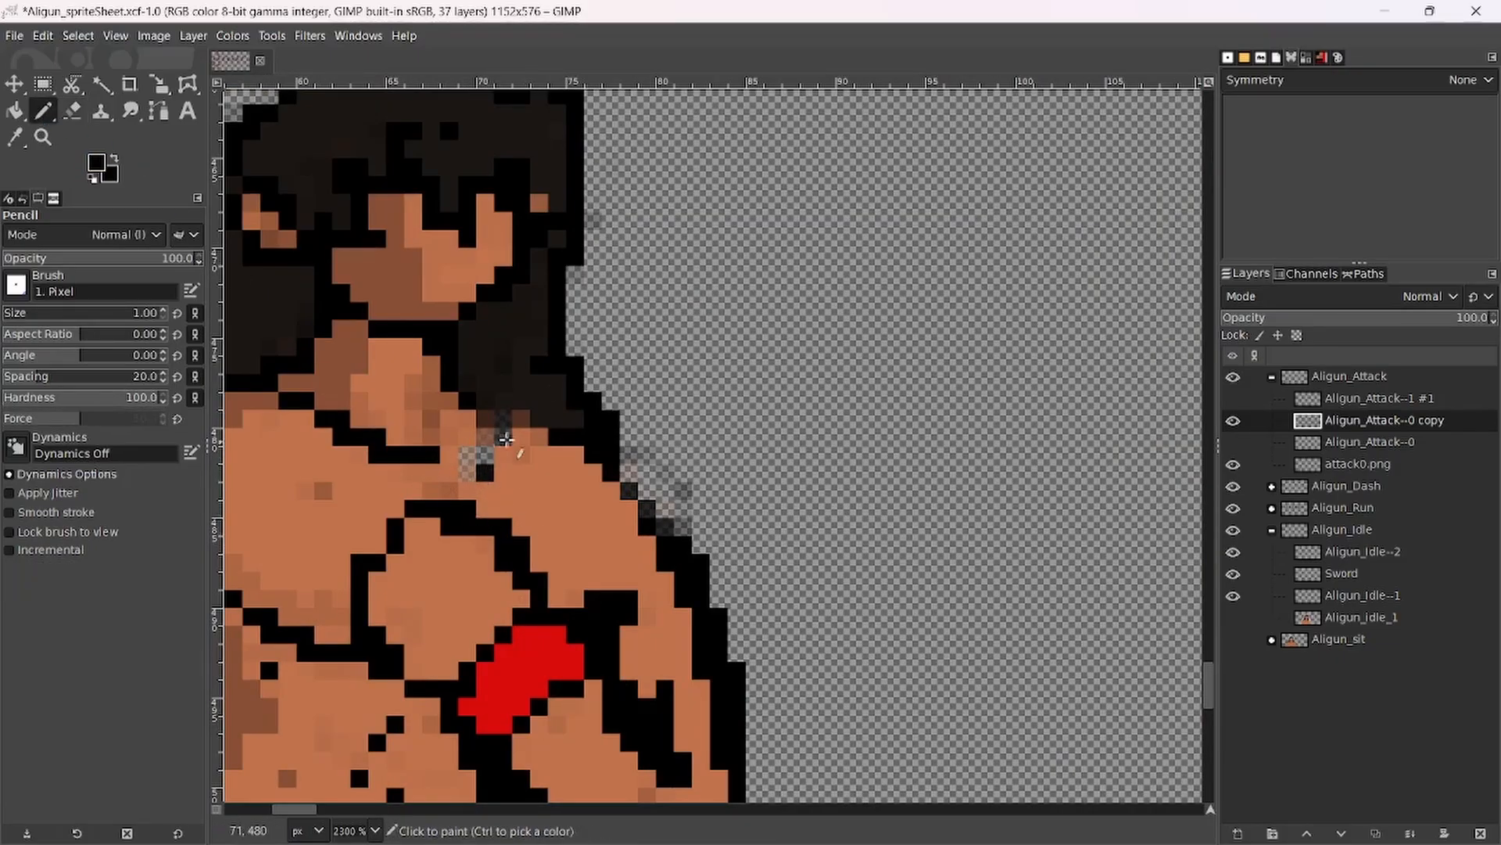
{"action": "mouse_move", "coordinate": [503, 438]}
{"action": "left_mouse_down"}
{"action": "mouse_move", "coordinate": [476, 460]}
{"action": "mouse_move", "coordinate": [469, 438]}
{"action": "mouse_move", "coordinate": [593, 458]}
{"action": "mouse_move", "coordinate": [673, 552]}
{"action": "mouse_move", "coordinate": [618, 473]}
{"action": "mouse_move", "coordinate": [688, 539]}
{"action": "left_mouse_up"}
{"action": "scroll", "coordinate": [704, 573], "scroll_direction": "down", "scroll_amount": 5}
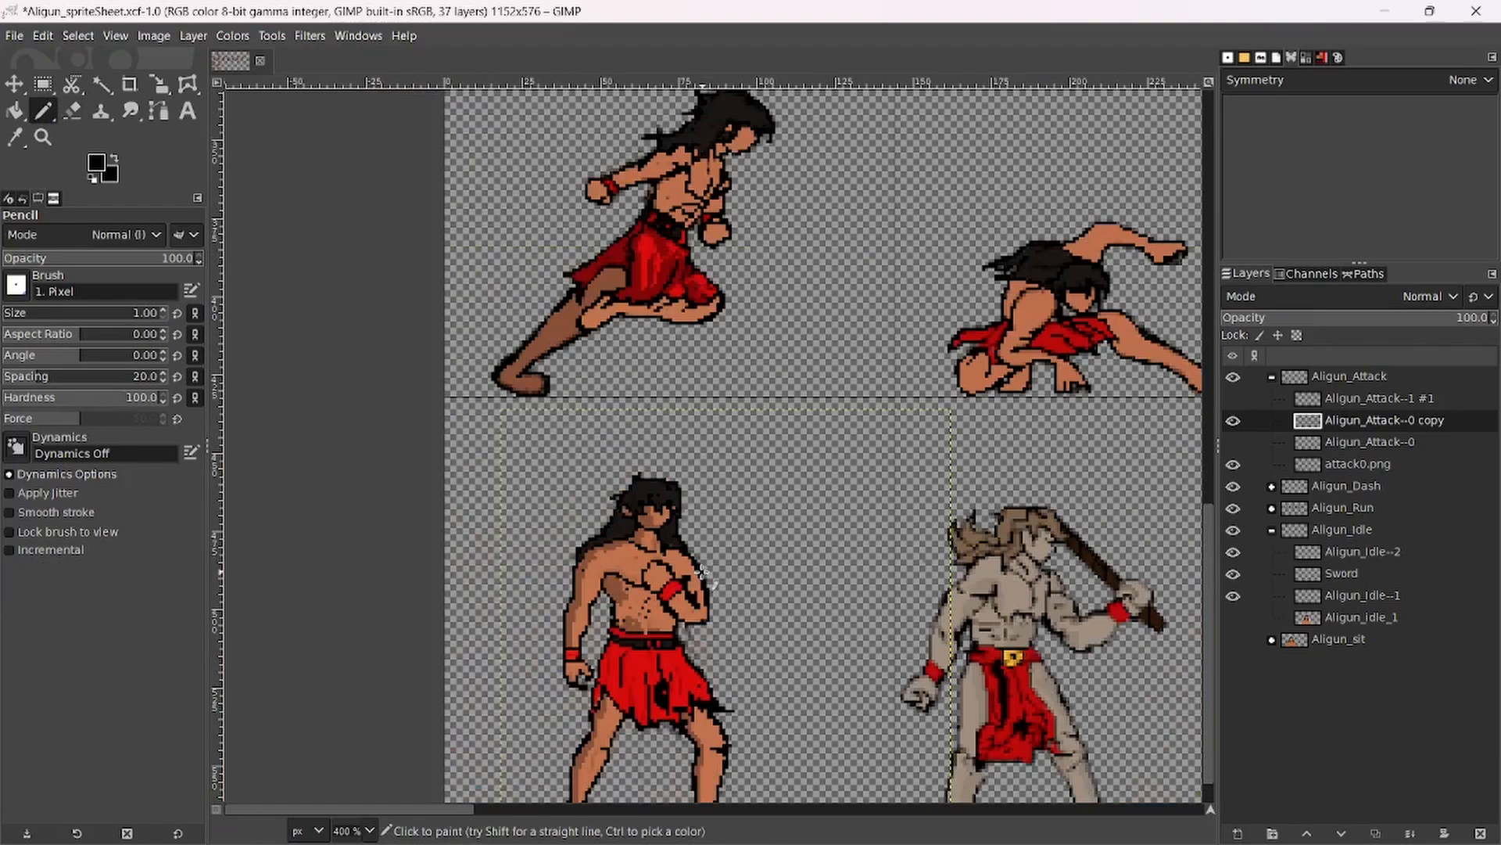
Duplicate the Aligun_Attack--0 copy layer and hide the original copy.
{"action": "scroll", "coordinate": [698, 585], "scroll_direction": "down", "scroll_amount": 2}
{"action": "scroll", "coordinate": [653, 426], "scroll_direction": "up", "scroll_amount": 3}
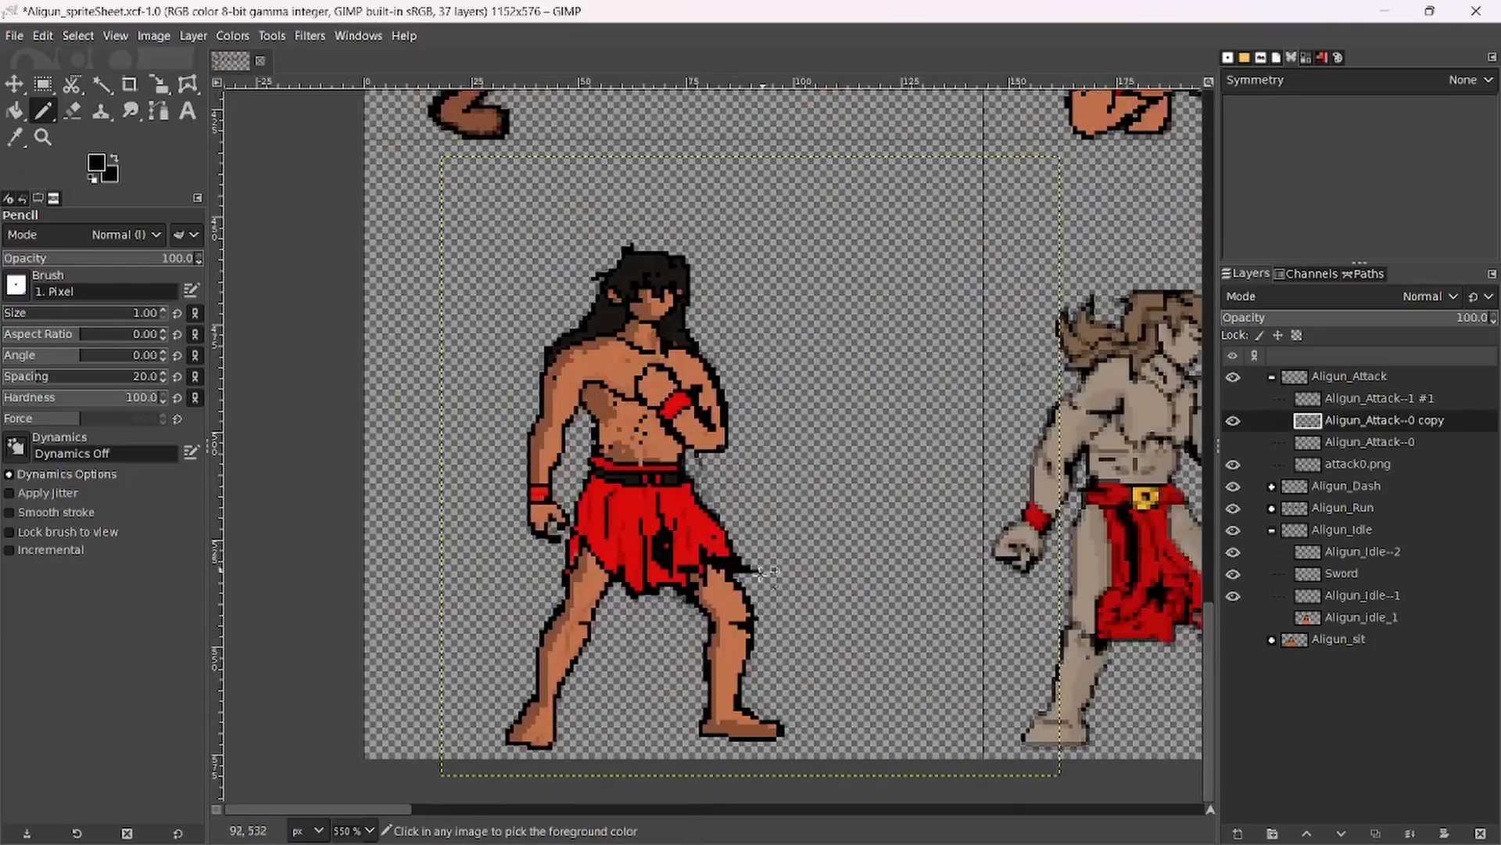
{"action": "scroll", "coordinate": [743, 575], "scroll_direction": "up", "scroll_amount": 3}
{"action": "scroll", "coordinate": [592, 579], "scroll_direction": "down", "scroll_amount": 3}
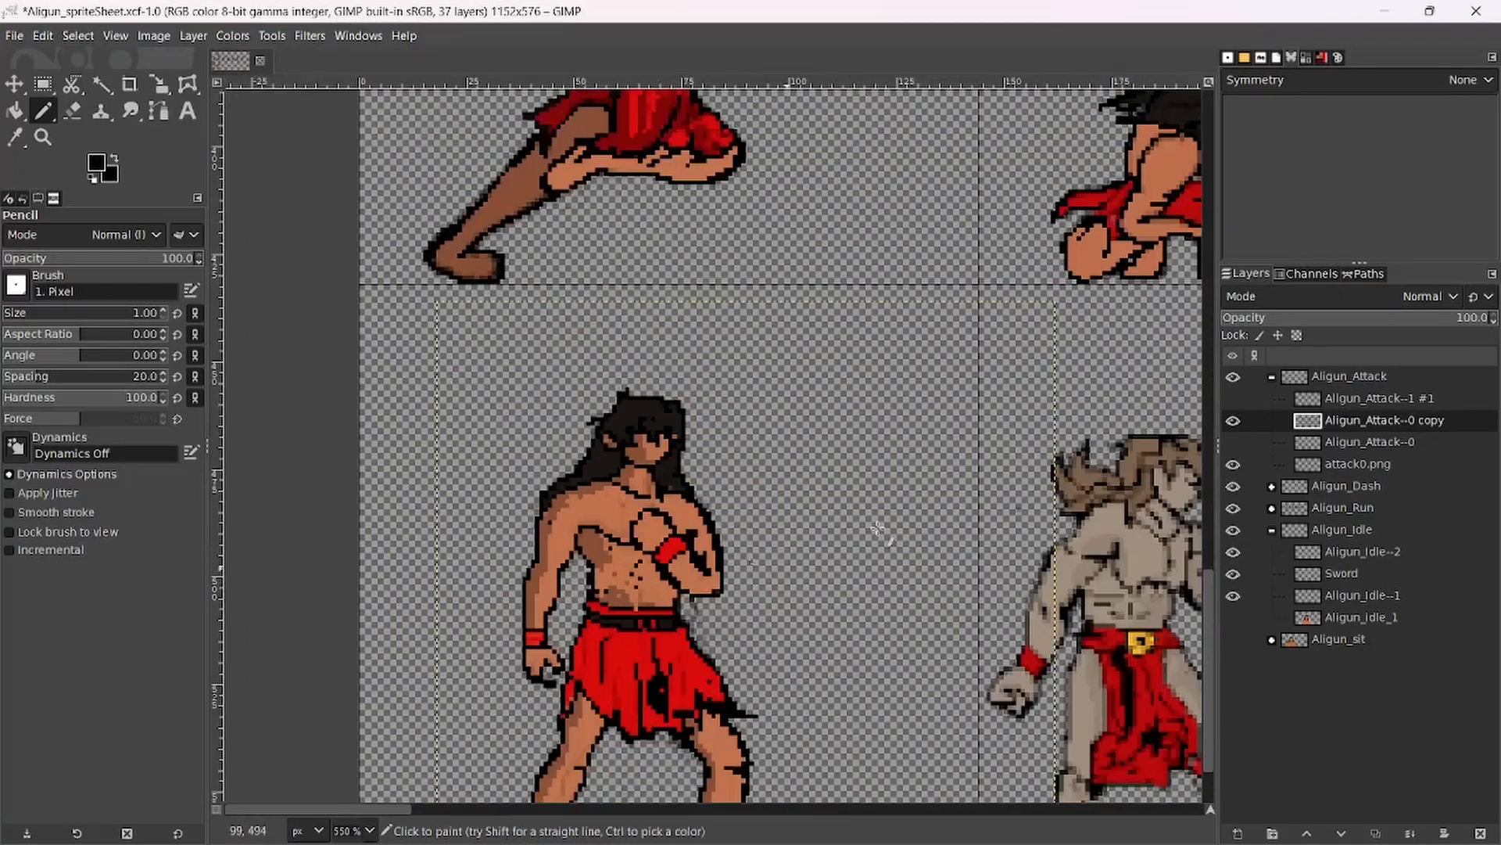
{"action": "left_click", "coordinate": [1370, 830]}
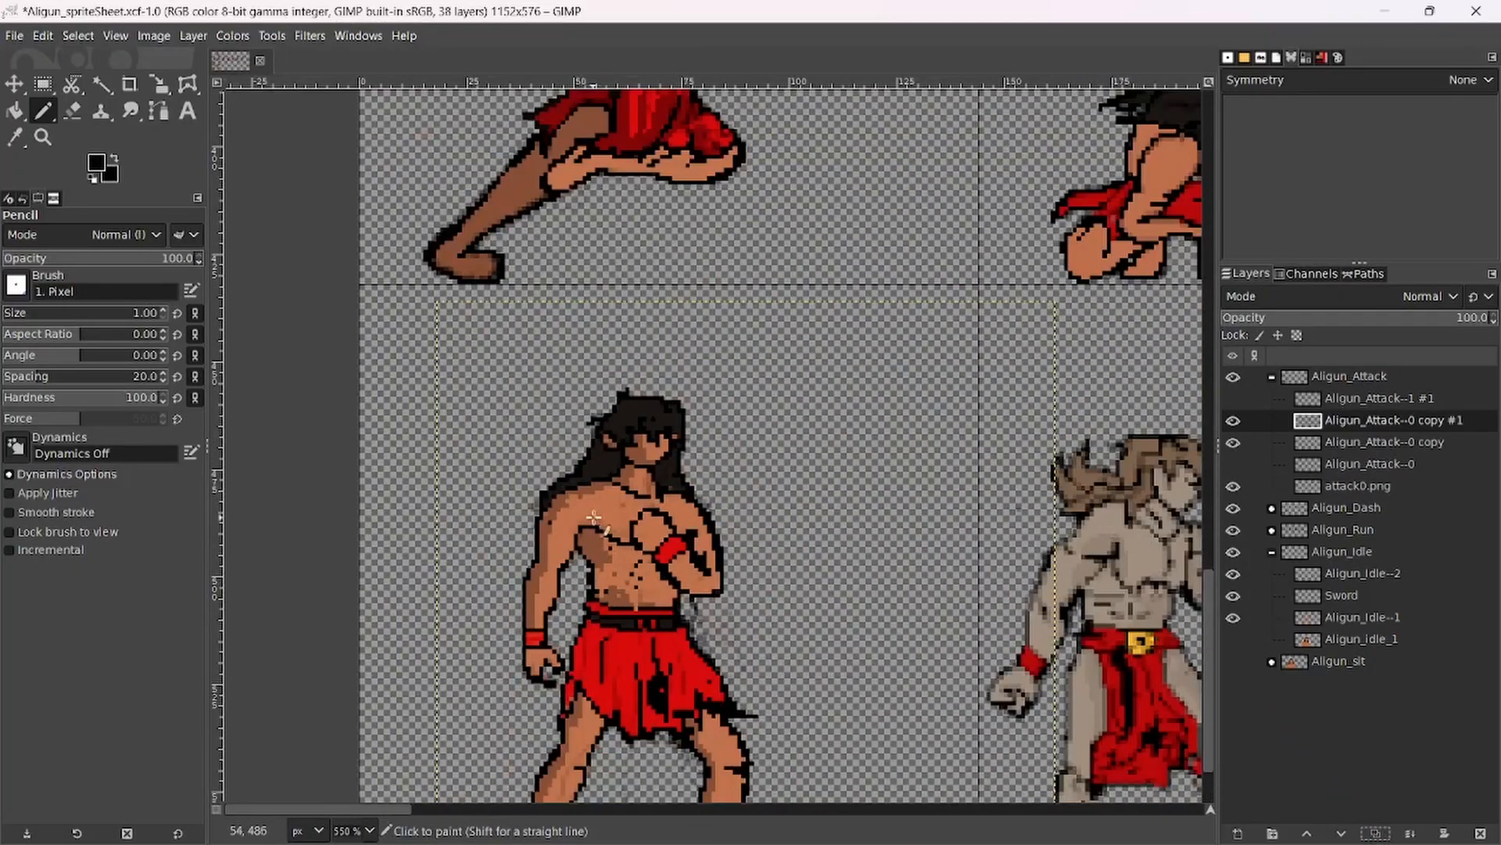
{"action": "scroll", "coordinate": [602, 539], "scroll_direction": "down", "scroll_amount": 2}
{"action": "scroll", "coordinate": [1173, 461], "scroll_direction": "up", "scroll_amount": 2}
{"action": "left_click", "coordinate": [1233, 442]}
{"action": "scroll", "coordinate": [665, 484], "scroll_direction": "down", "scroll_amount": 2}
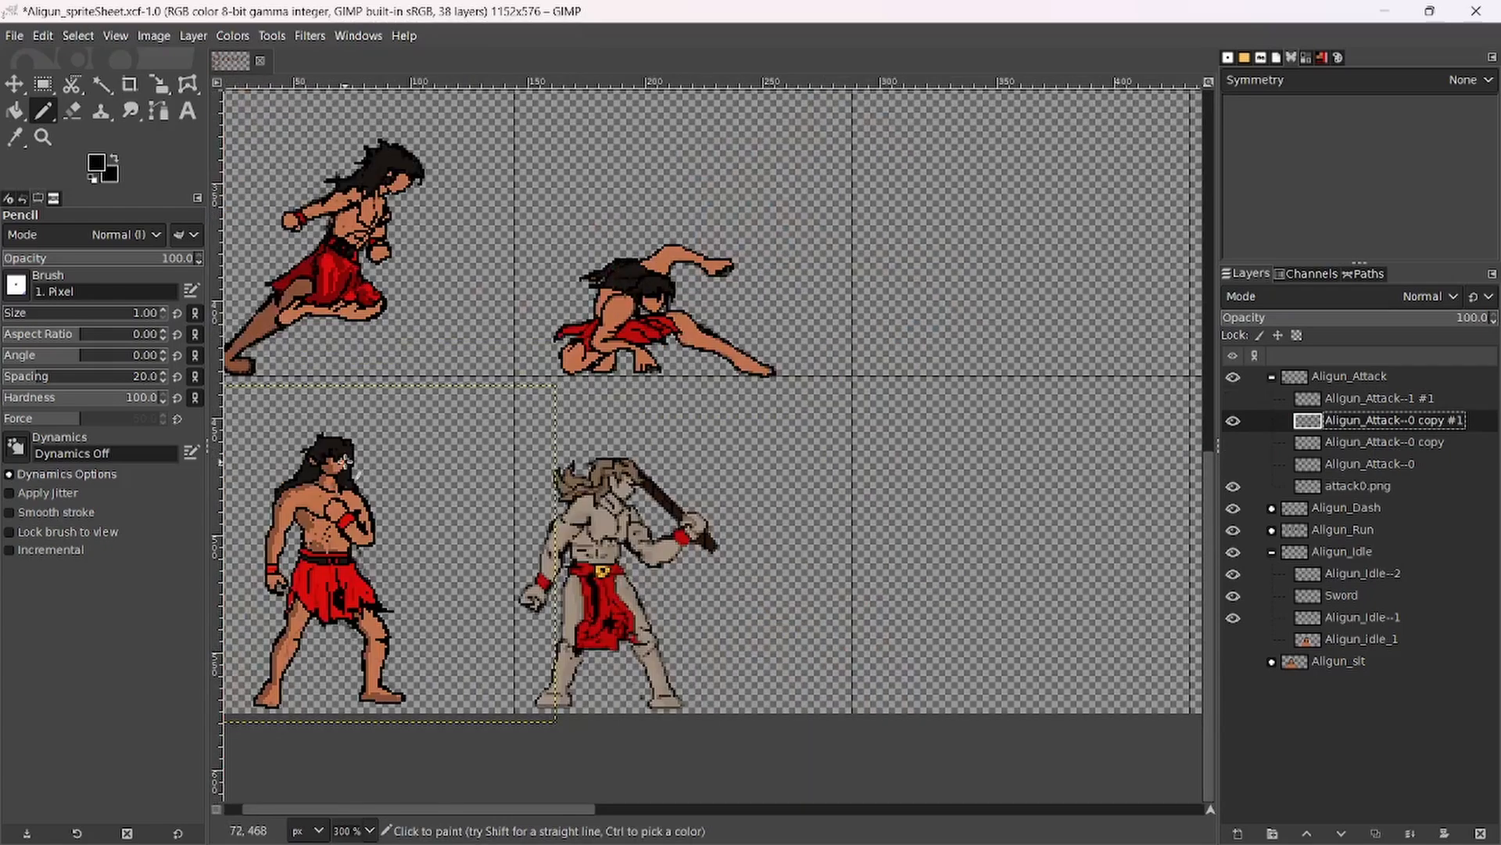
Crop the Aligun_Attack--0 copy #1 layer to the hanging forearm and fist, an area of 19 by 31 px.
{"action": "scroll", "coordinate": [665, 490], "scroll_direction": "up", "scroll_amount": 2}
{"action": "scroll", "coordinate": [665, 490], "scroll_direction": "down", "scroll_amount": 2}
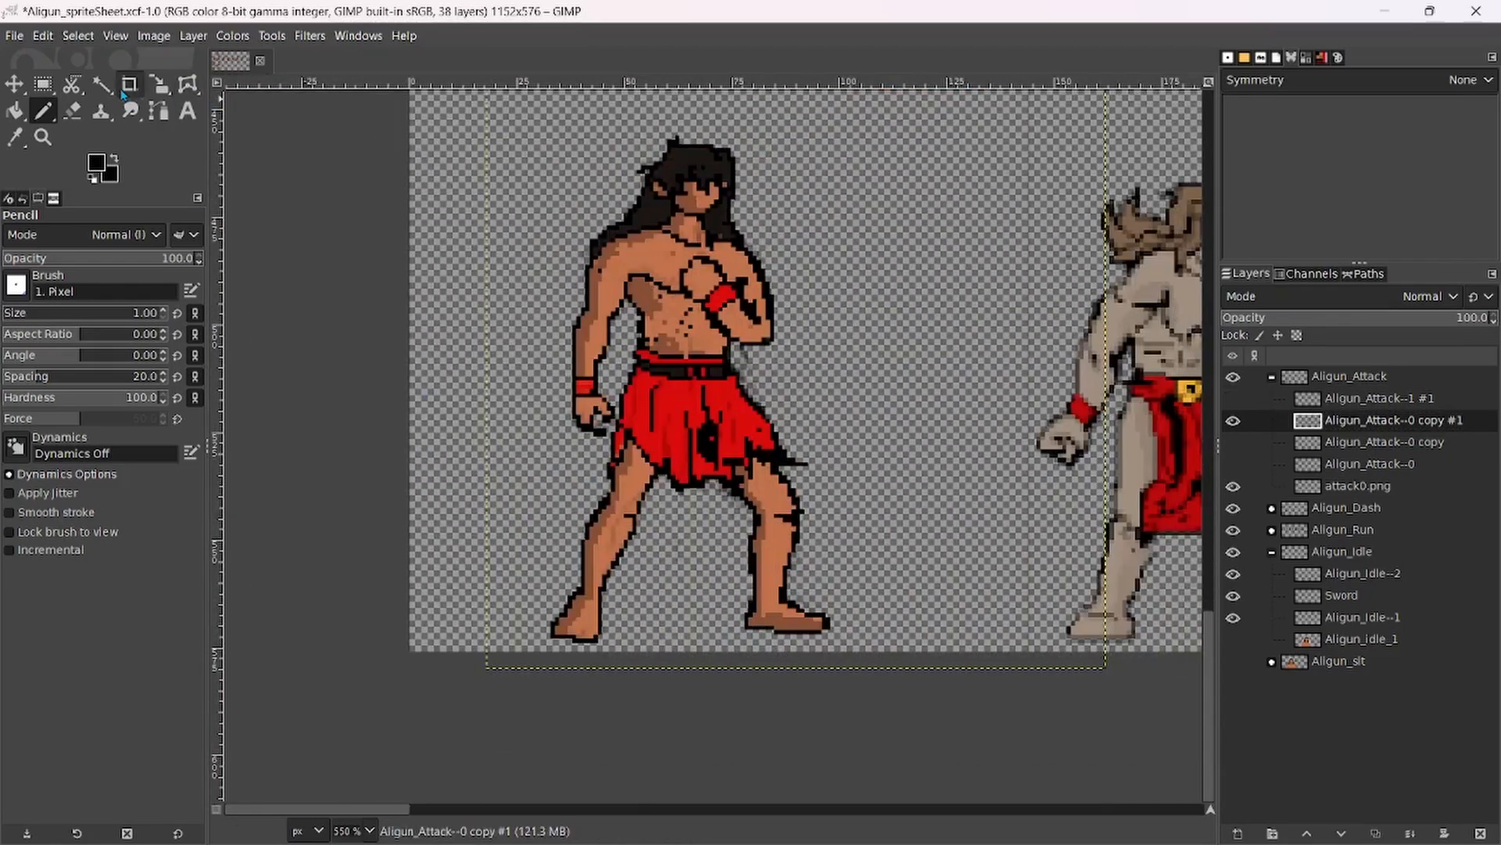
{"action": "scroll", "coordinate": [718, 379], "scroll_direction": "up", "scroll_amount": 3}
{"action": "left_click_drag", "start_coordinate": [364, 242], "coordinate": [476, 438]}
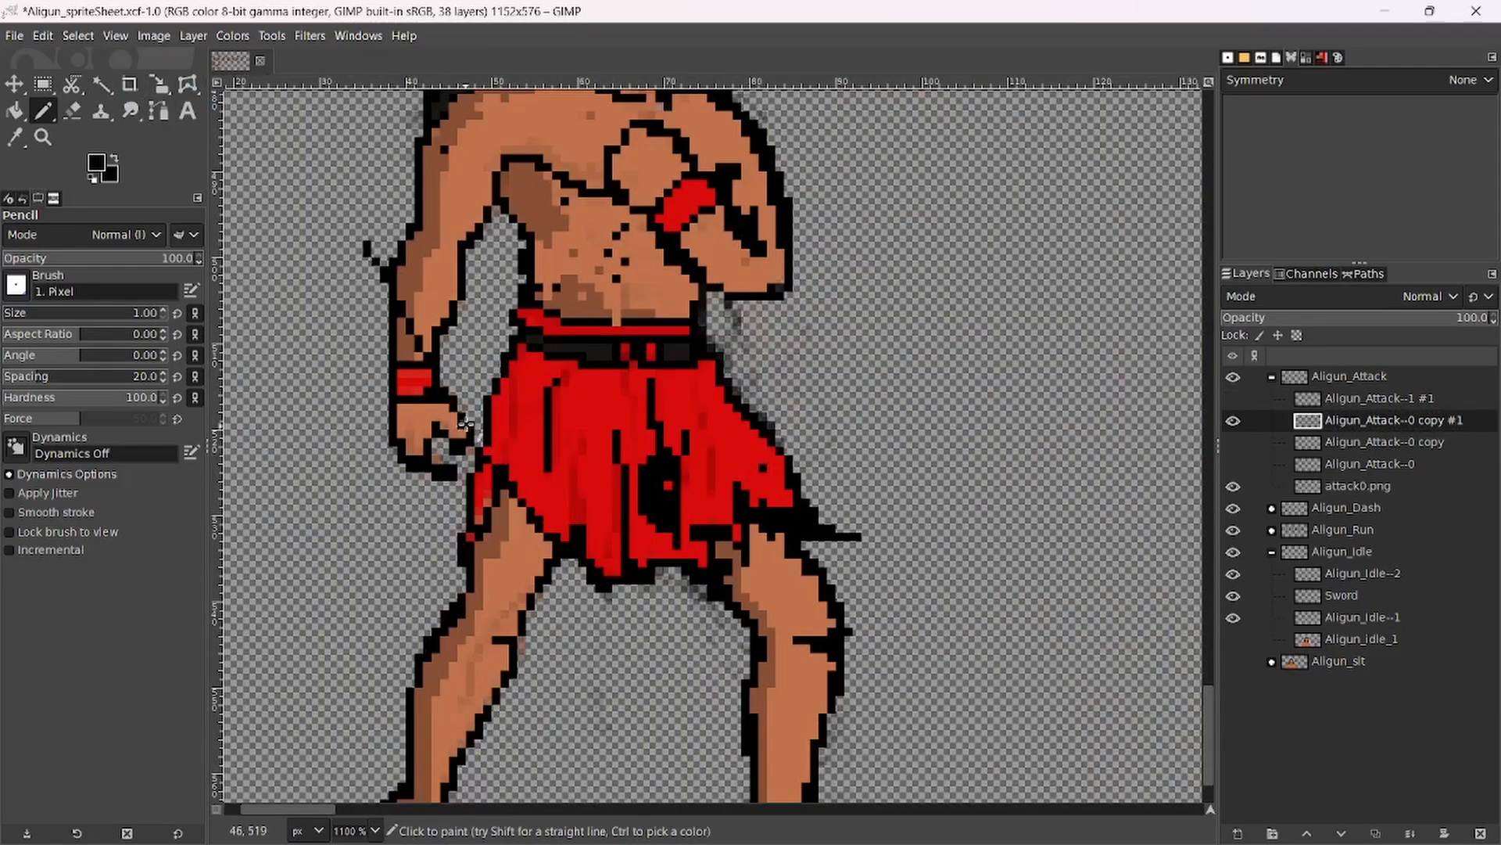
{"action": "key", "text": "ctrl+z"}
{"action": "left_click", "coordinate": [129, 83]}
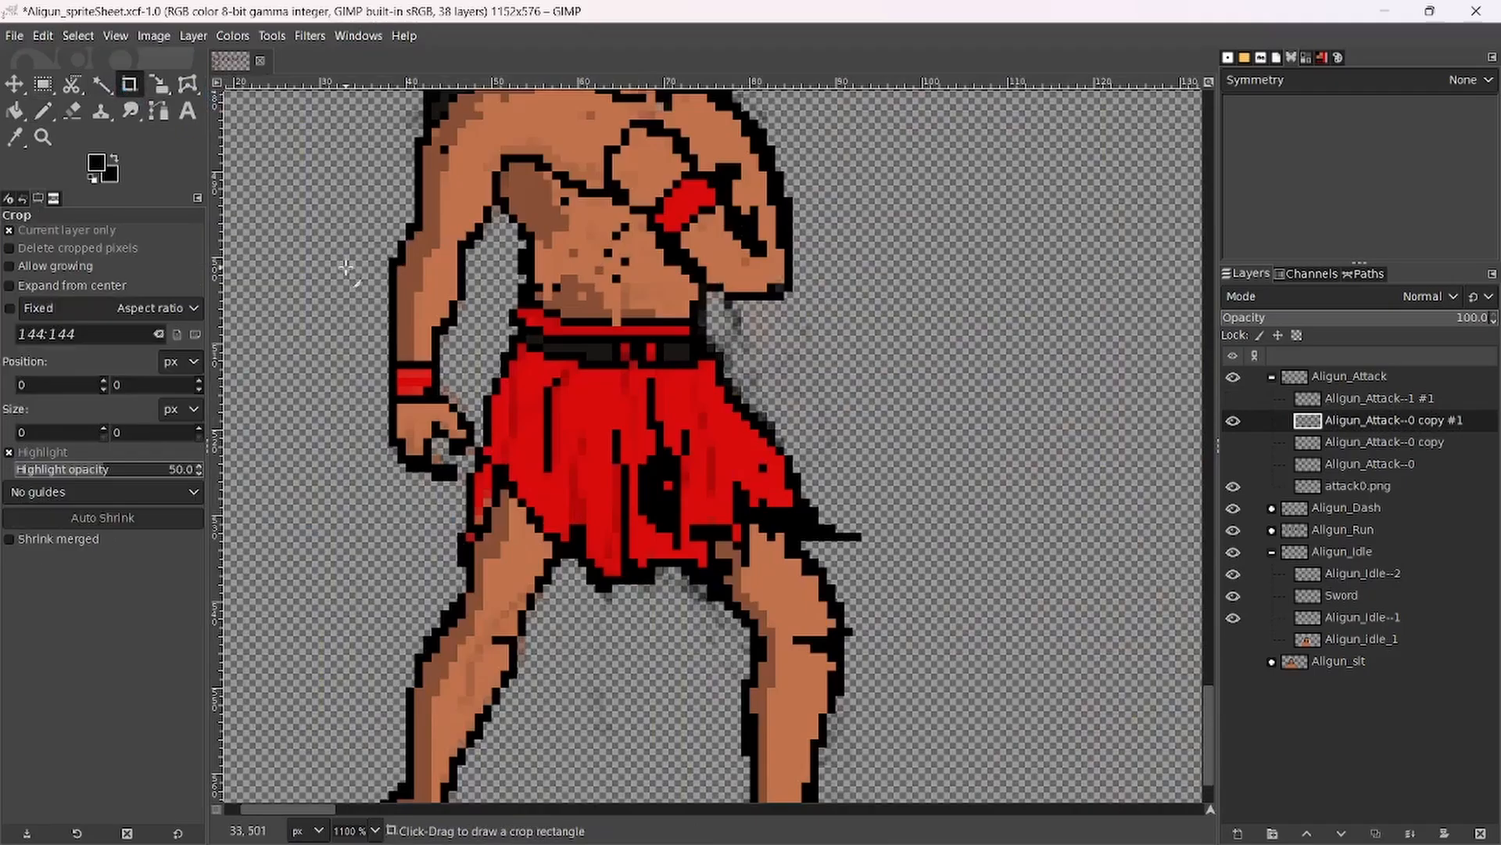
{"action": "mouse_move", "coordinate": [311, 224]}
{"action": "left_mouse_down"}
{"action": "mouse_move", "coordinate": [351, 252]}
{"action": "mouse_move", "coordinate": [475, 490]}
{"action": "left_mouse_up"}
{"action": "key", "text": "Return"}
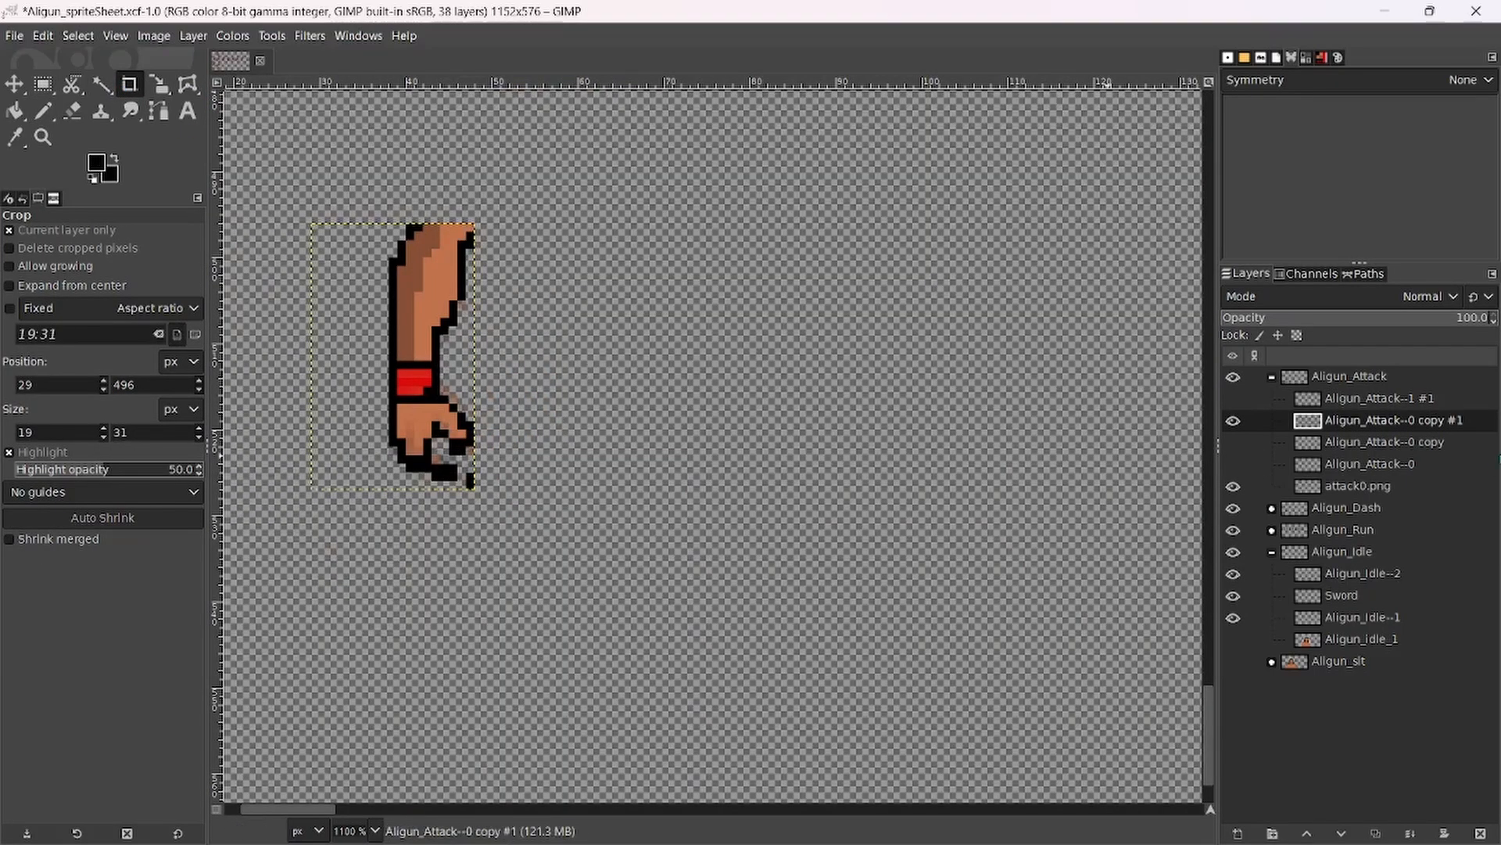
Show the Aligun_Attack--0 copy layer again and move the cropped forearm slightly inward and down from the original arm.
{"action": "left_click", "coordinate": [1233, 443]}
{"action": "scroll", "coordinate": [410, 270], "scroll_direction": "down", "scroll_amount": 2, "text": "ctrl"}
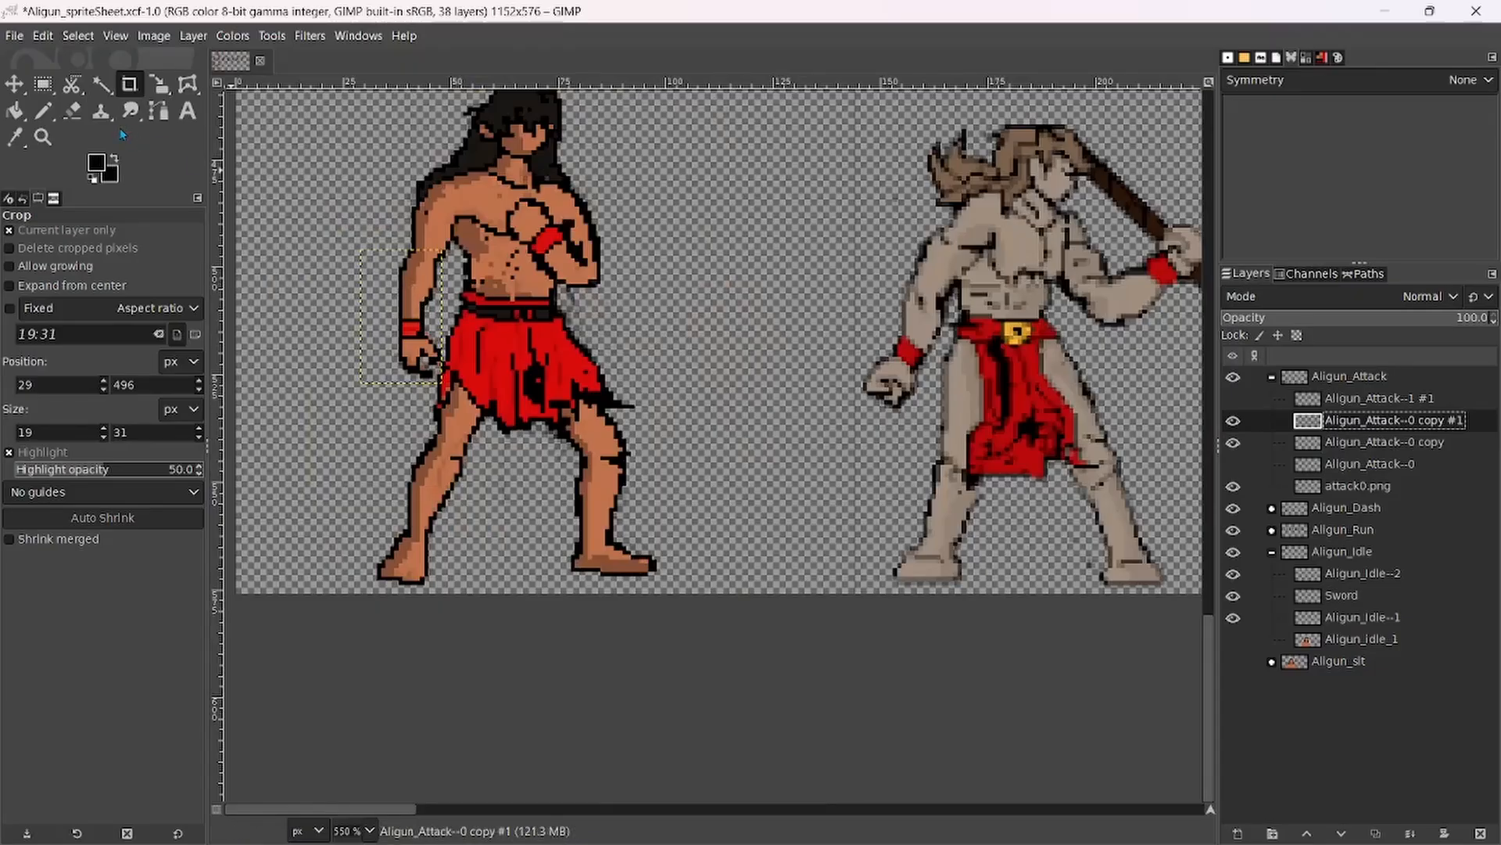
{"action": "key", "text": "m"}
{"action": "mouse_move", "coordinate": [440, 301]}
{"action": "left_mouse_down"}
{"action": "mouse_move", "coordinate": [395, 235]}
{"action": "mouse_move", "coordinate": [407, 226]}
{"action": "mouse_move", "coordinate": [434, 237]}
{"action": "mouse_move", "coordinate": [444, 305]}
{"action": "left_mouse_up"}
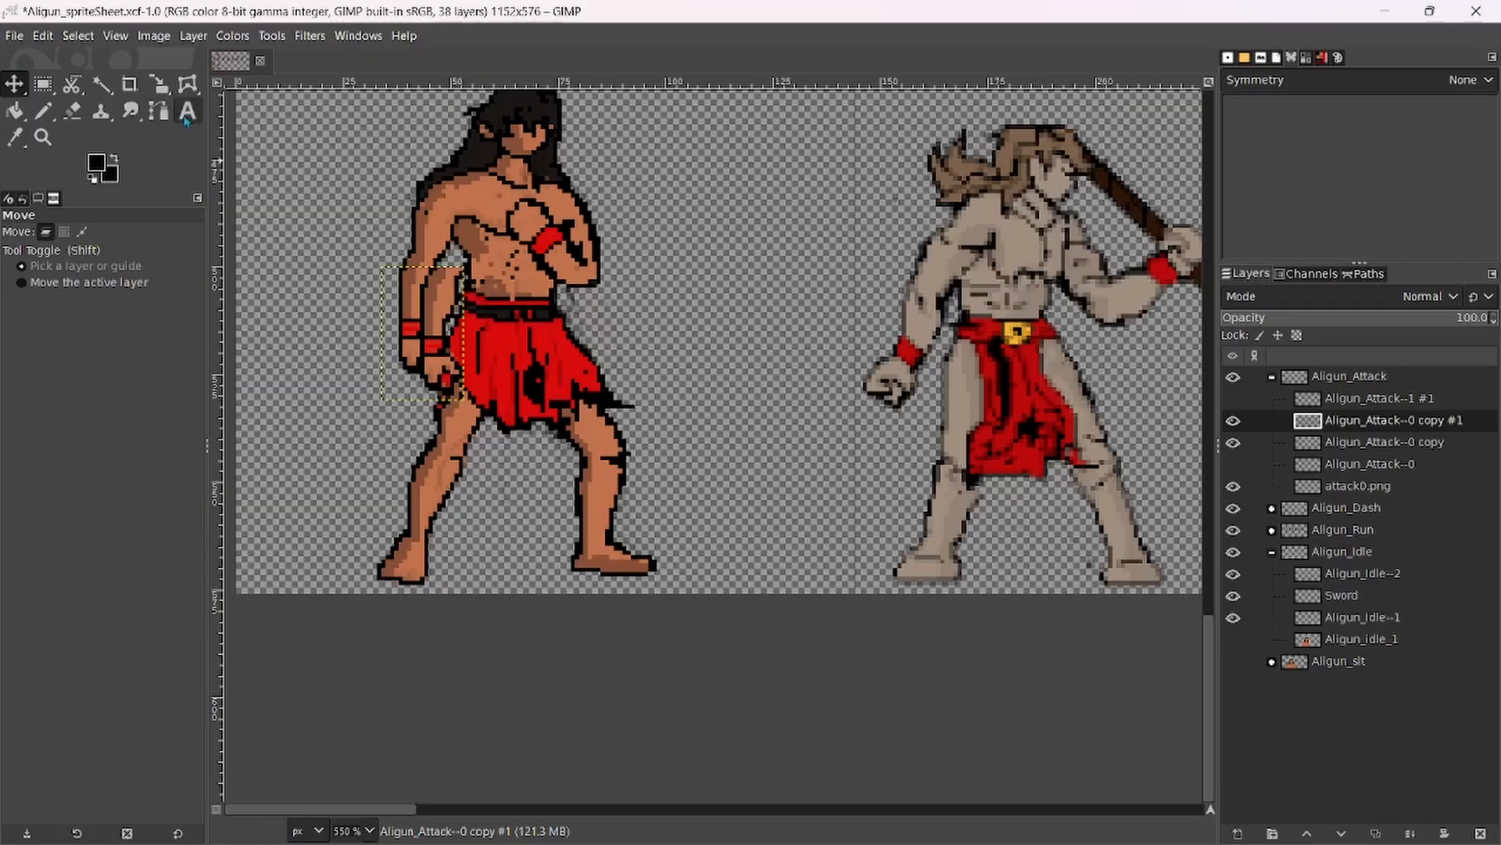
Try rotating the cropped forearm by -115.77 degrees, and undo the rotation.
{"action": "left_click", "coordinate": [164, 89]}
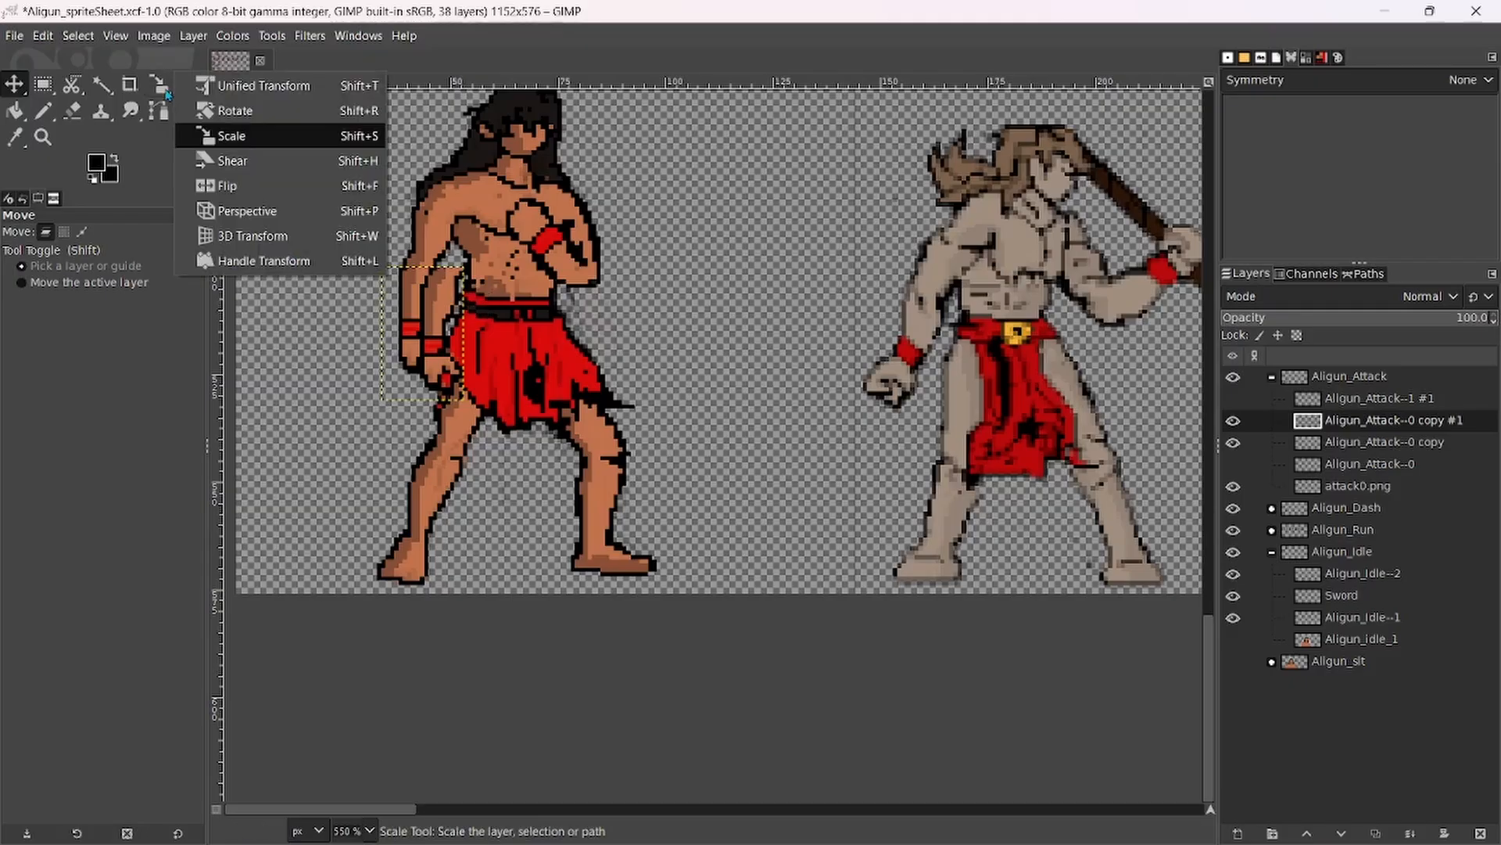
{"action": "left_click", "coordinate": [234, 110]}
{"action": "left_click", "coordinate": [446, 379]}
{"action": "left_click_drag", "start_coordinate": [447, 380], "coordinate": [505, 283]}
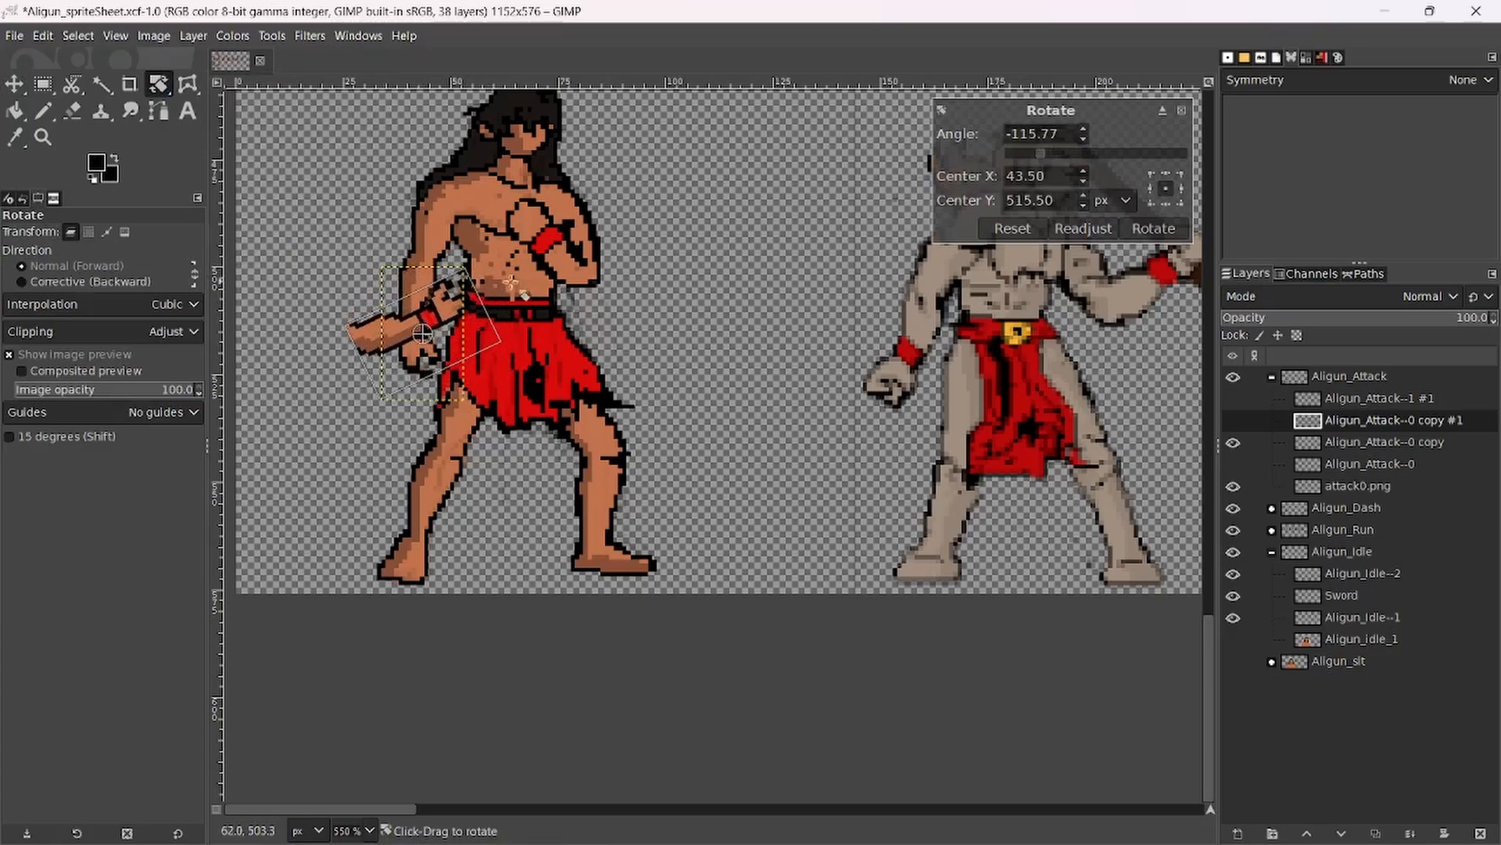
{"action": "left_click", "coordinate": [1154, 227]}
{"action": "key", "text": "m"}
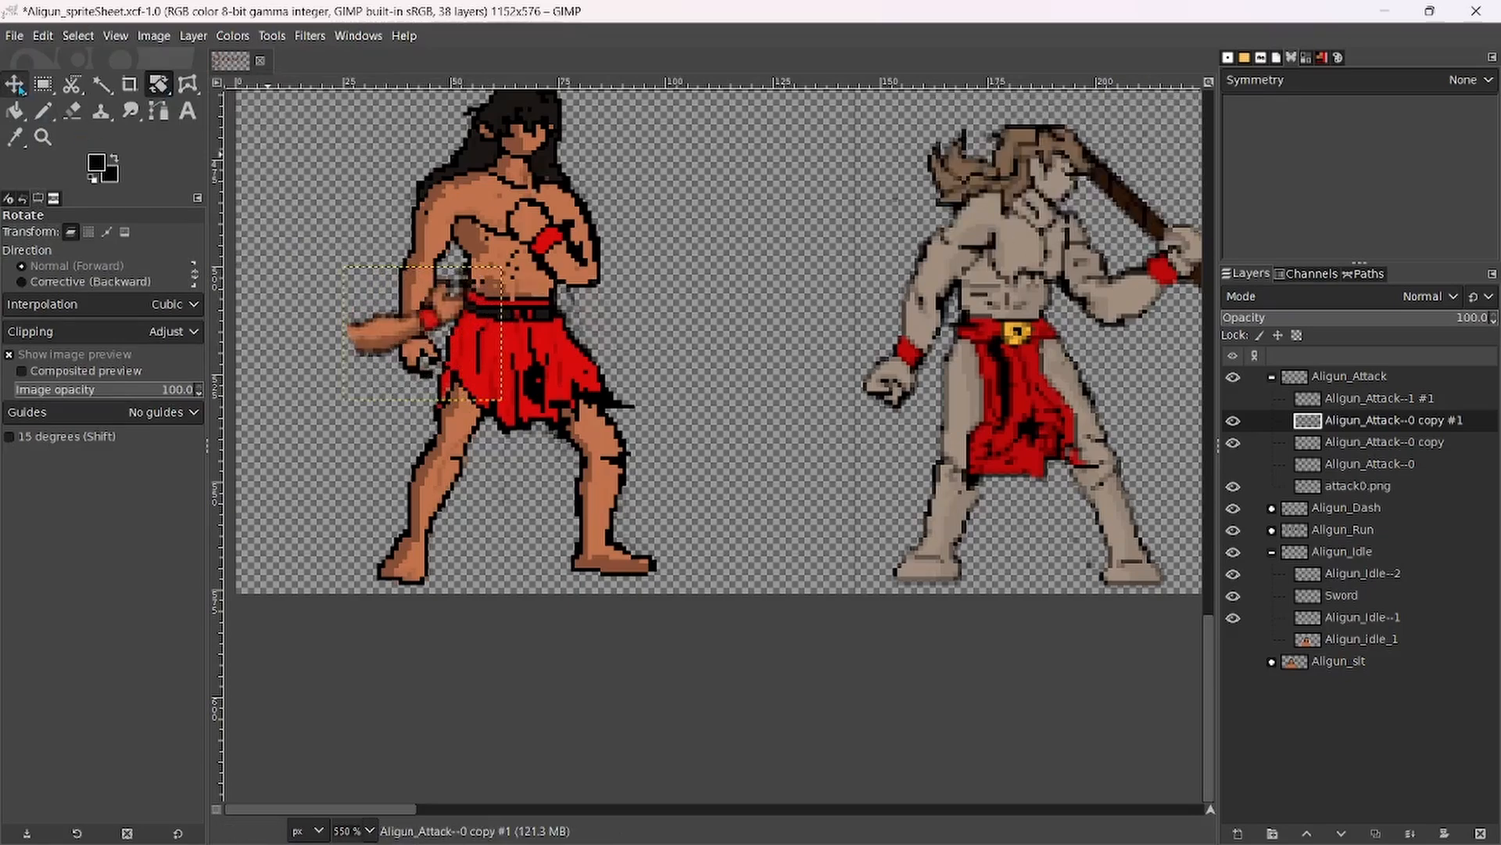
{"action": "mouse_move", "coordinate": [432, 317]}
{"action": "left_mouse_down"}
{"action": "mouse_move", "coordinate": [501, 266]}
{"action": "mouse_move", "coordinate": [509, 239]}
{"action": "mouse_move", "coordinate": [422, 293]}
{"action": "left_mouse_up"}
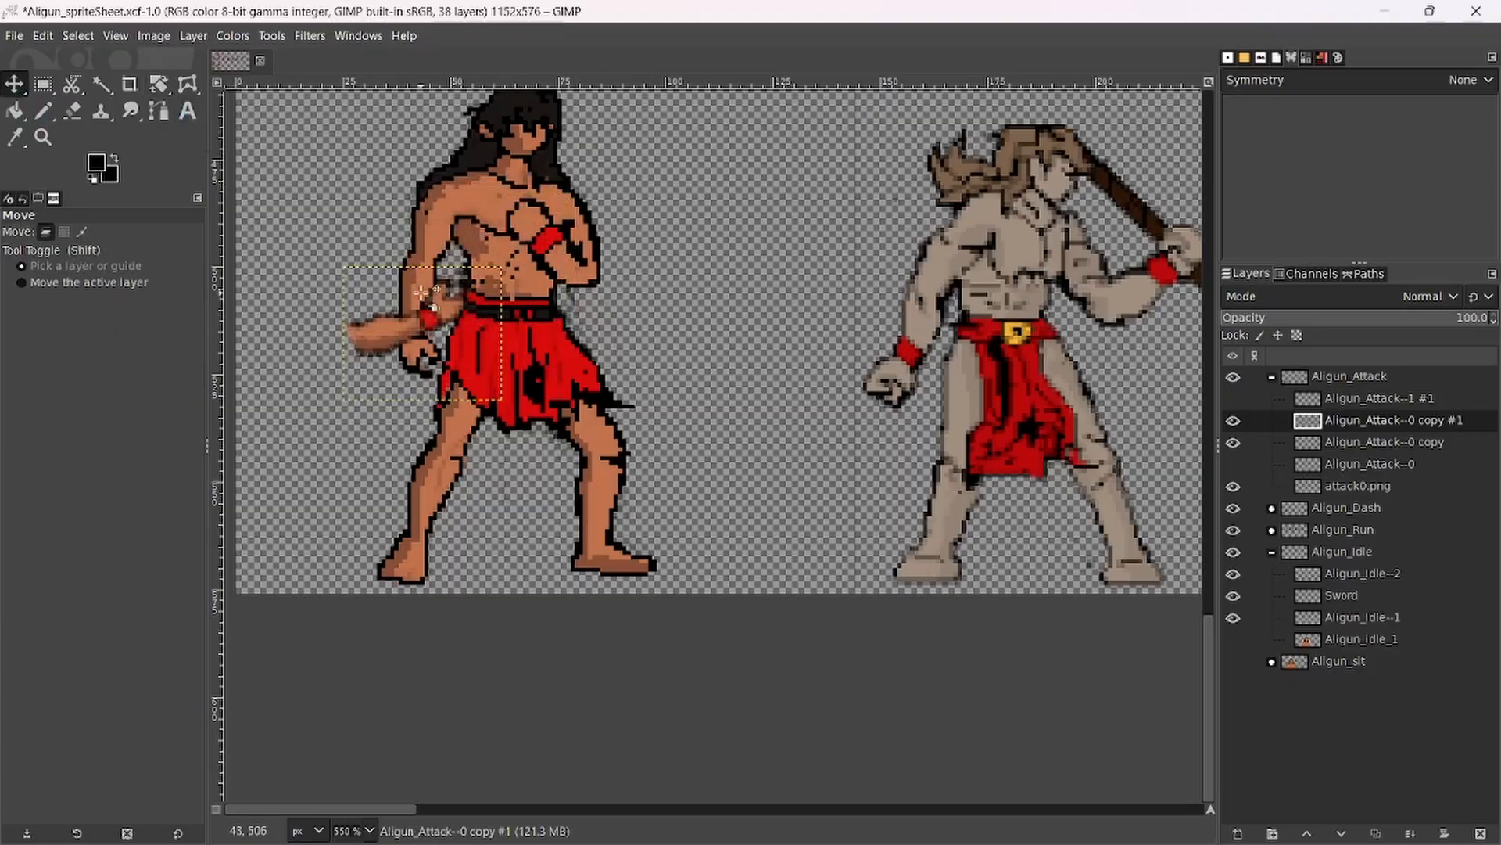
{"action": "key", "text": "ctrl"}
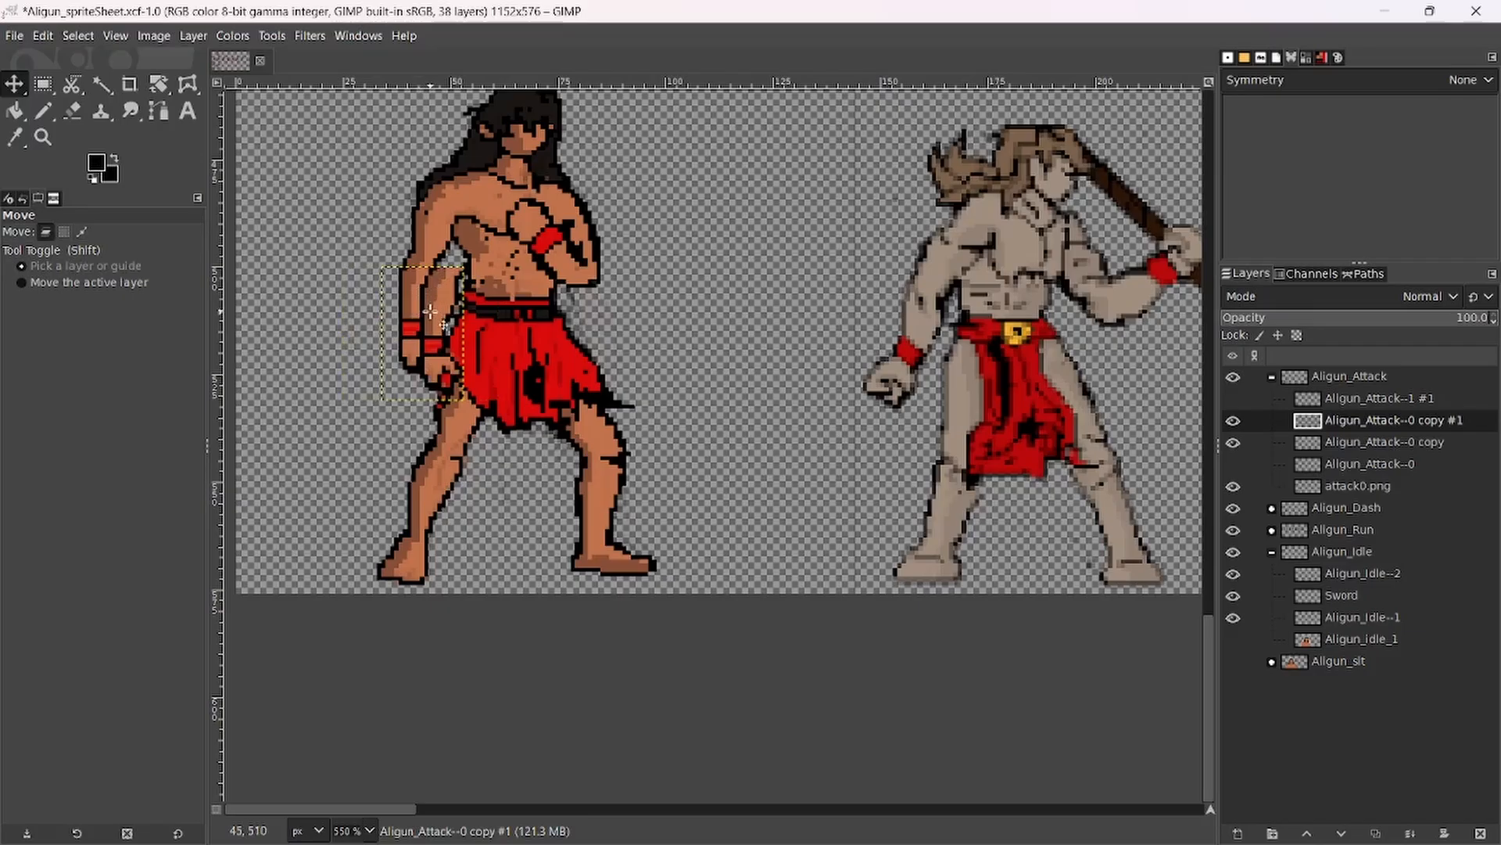
Try rotating the cropped forearm by 173.12 degrees and moving it up onto the upper arm, and undo both changes.
{"action": "key", "text": "shift+r"}
{"action": "left_click", "coordinate": [452, 307]}
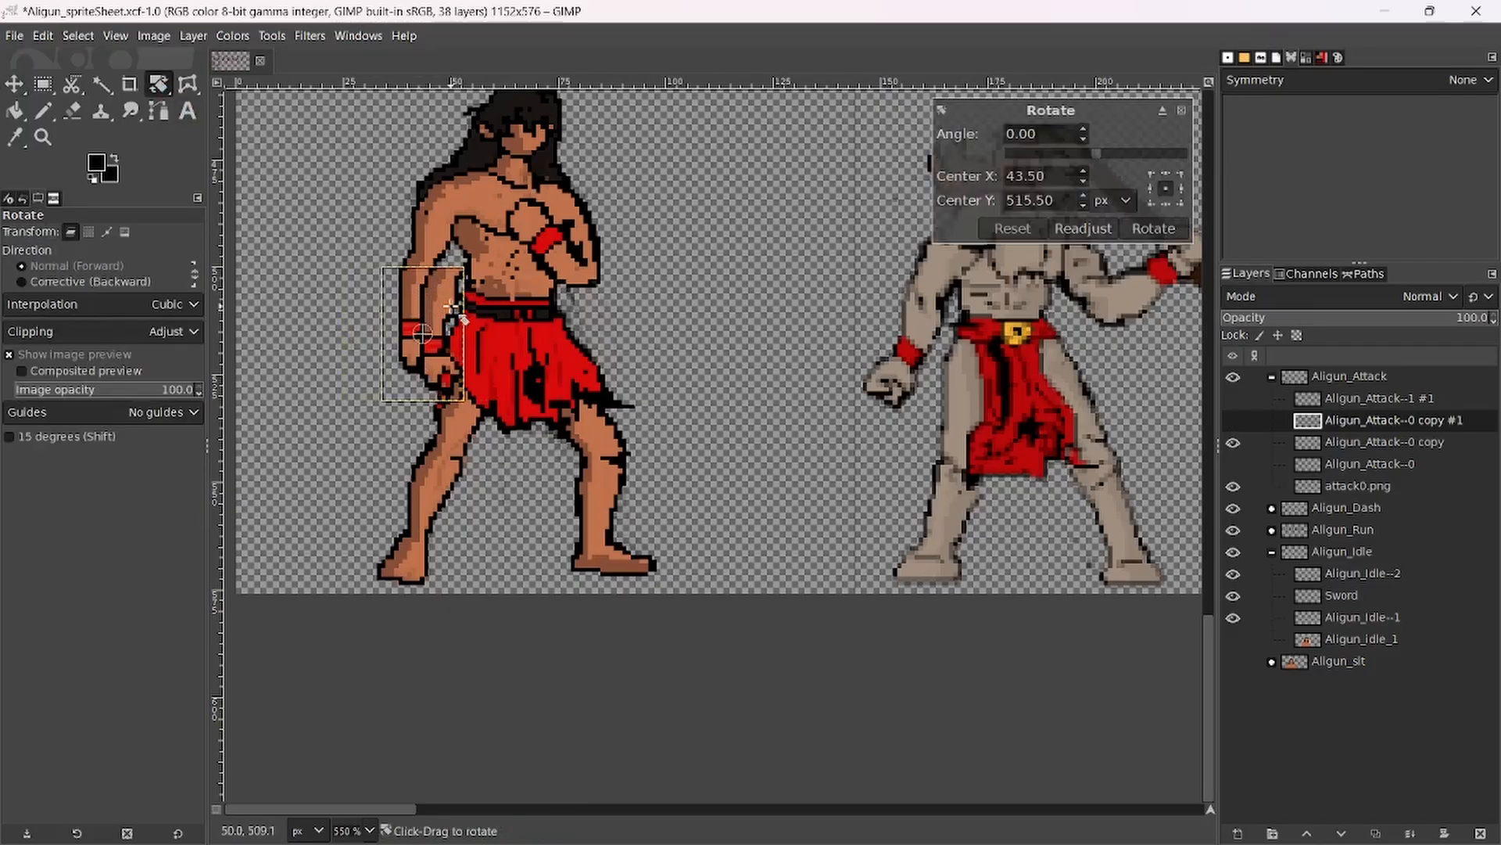
{"action": "left_click_drag", "start_coordinate": [455, 389], "coordinate": [409, 295]}
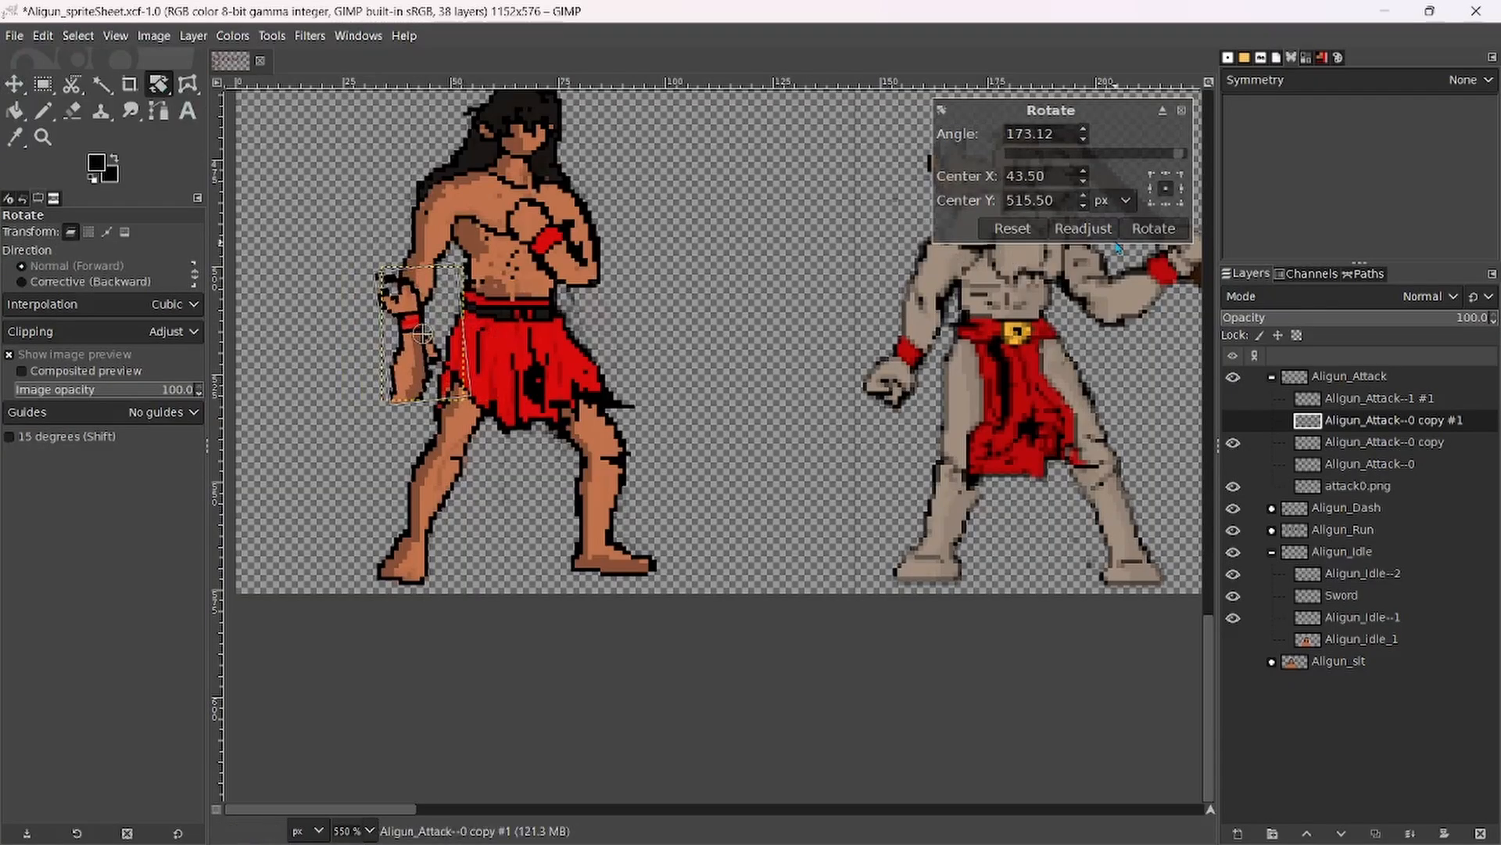
{"action": "left_click", "coordinate": [1153, 228]}
{"action": "key", "text": "m"}
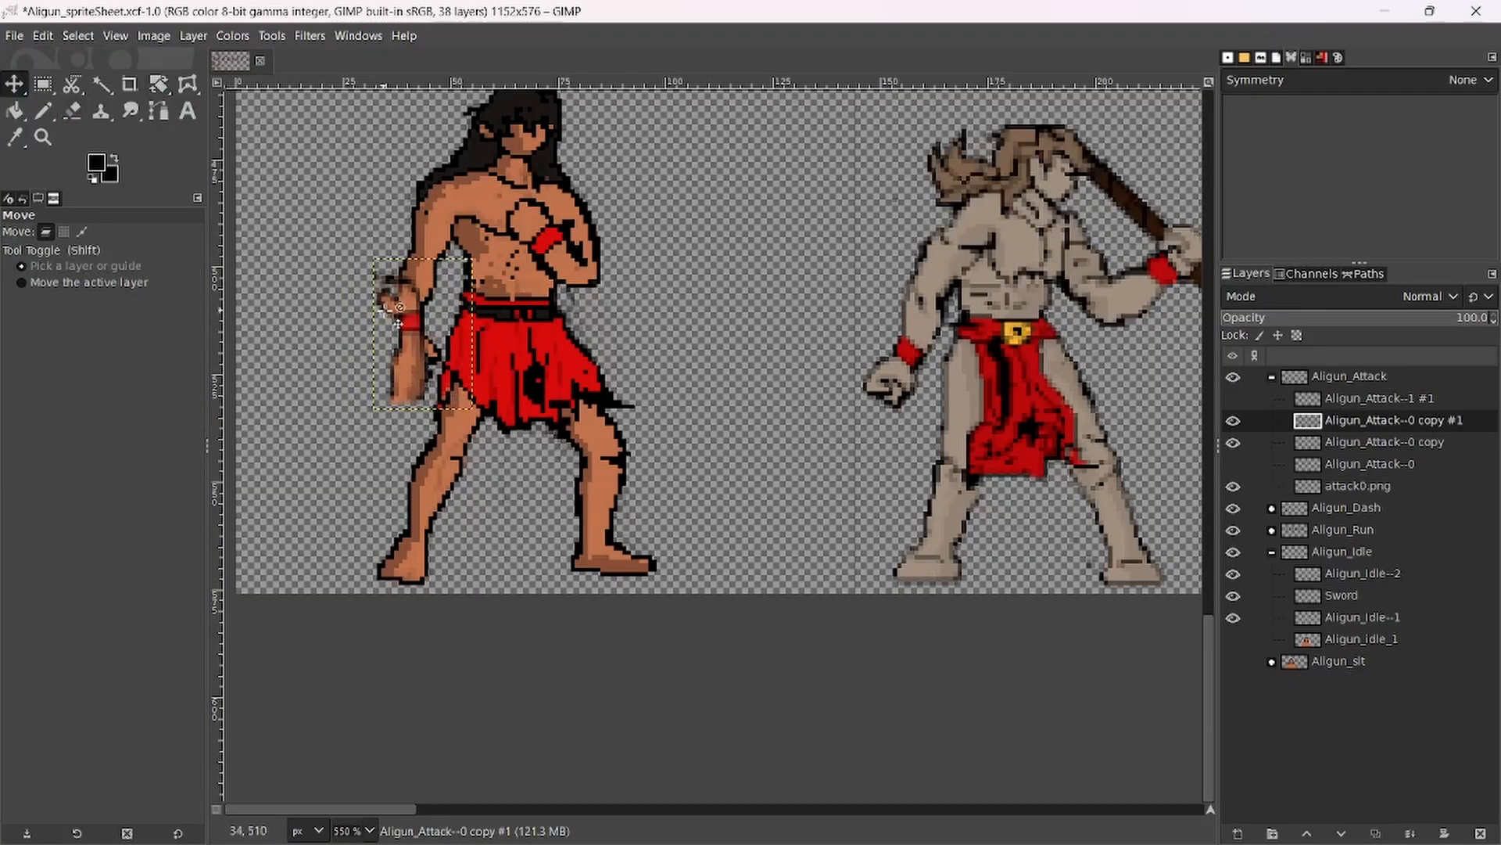
{"action": "left_click_drag", "start_coordinate": [421, 344], "coordinate": [463, 227]}
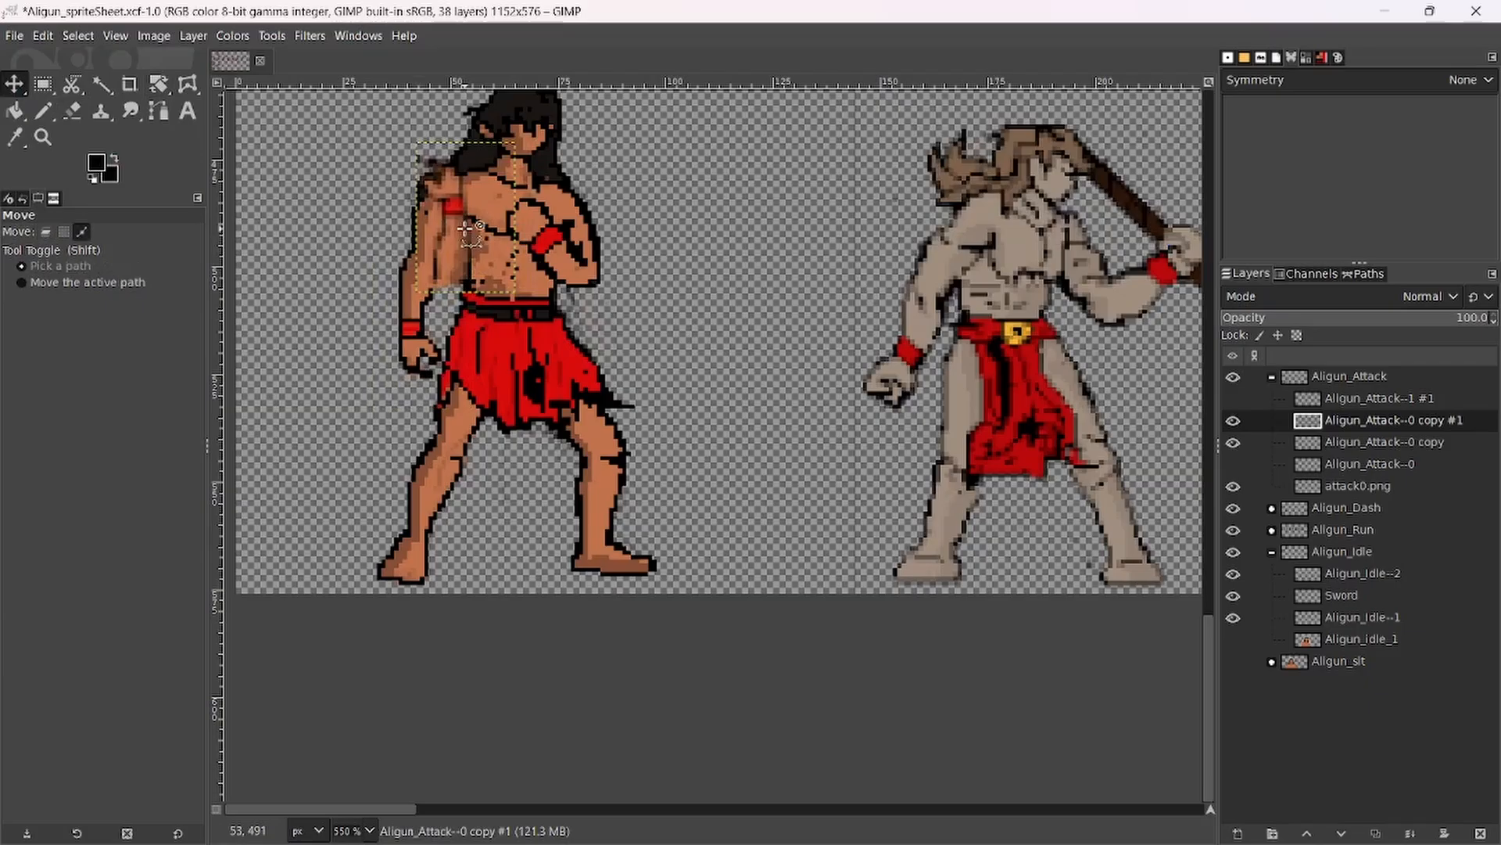
{"action": "key", "text": "ctrl+z"}
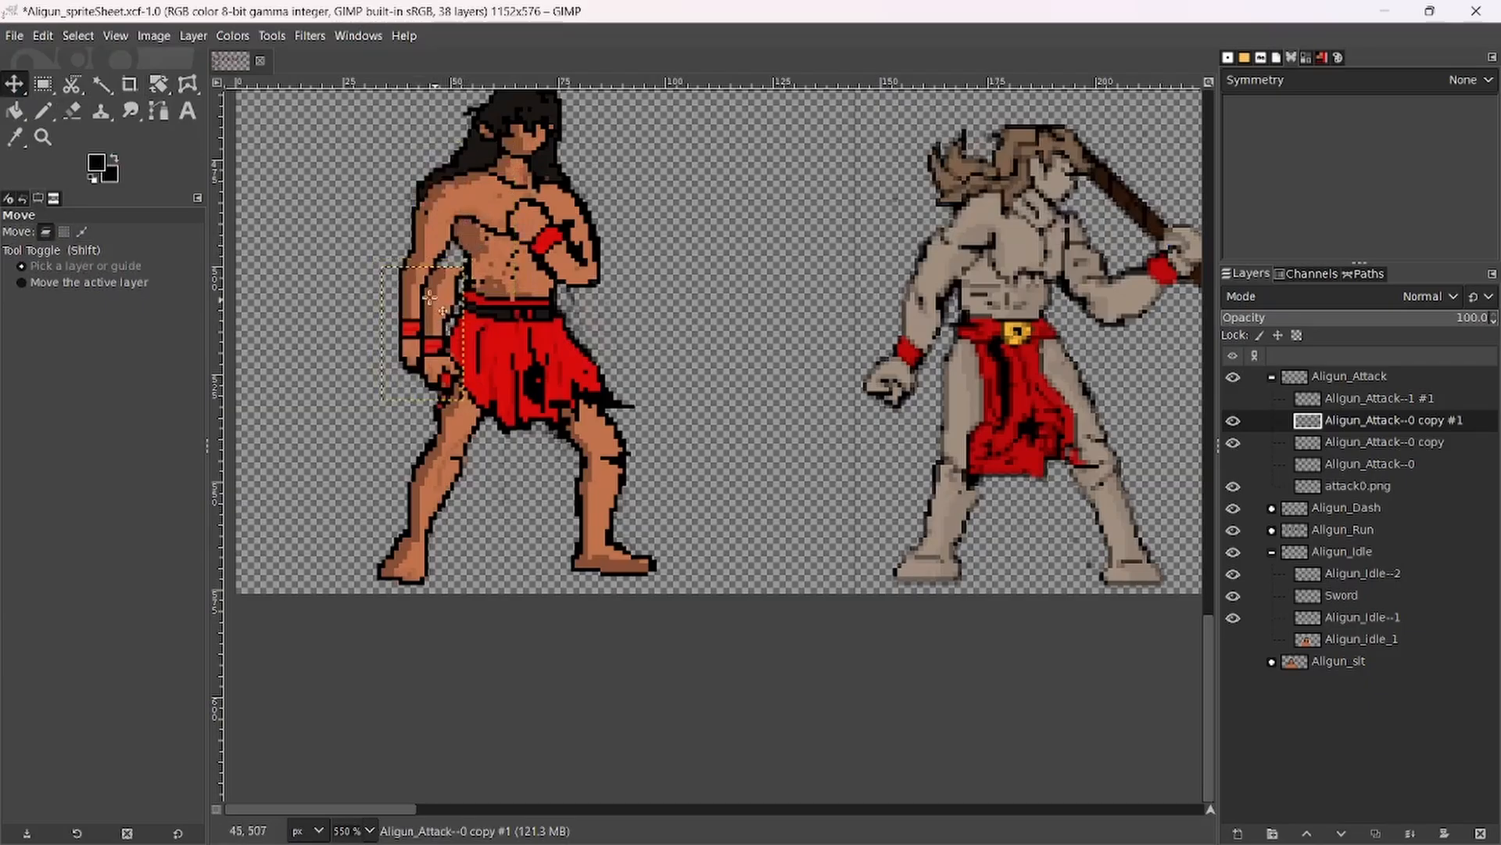
Rotate the cropped forearm to a roughly horizontal pose with the fist toward the chest and place it across the torso.
{"action": "key", "text": "shift+r"}
{"action": "left_click_drag", "start_coordinate": [438, 365], "coordinate": [491, 268]}
{"action": "left_click", "coordinate": [1154, 228]}
{"action": "left_click", "coordinate": [14, 84]}
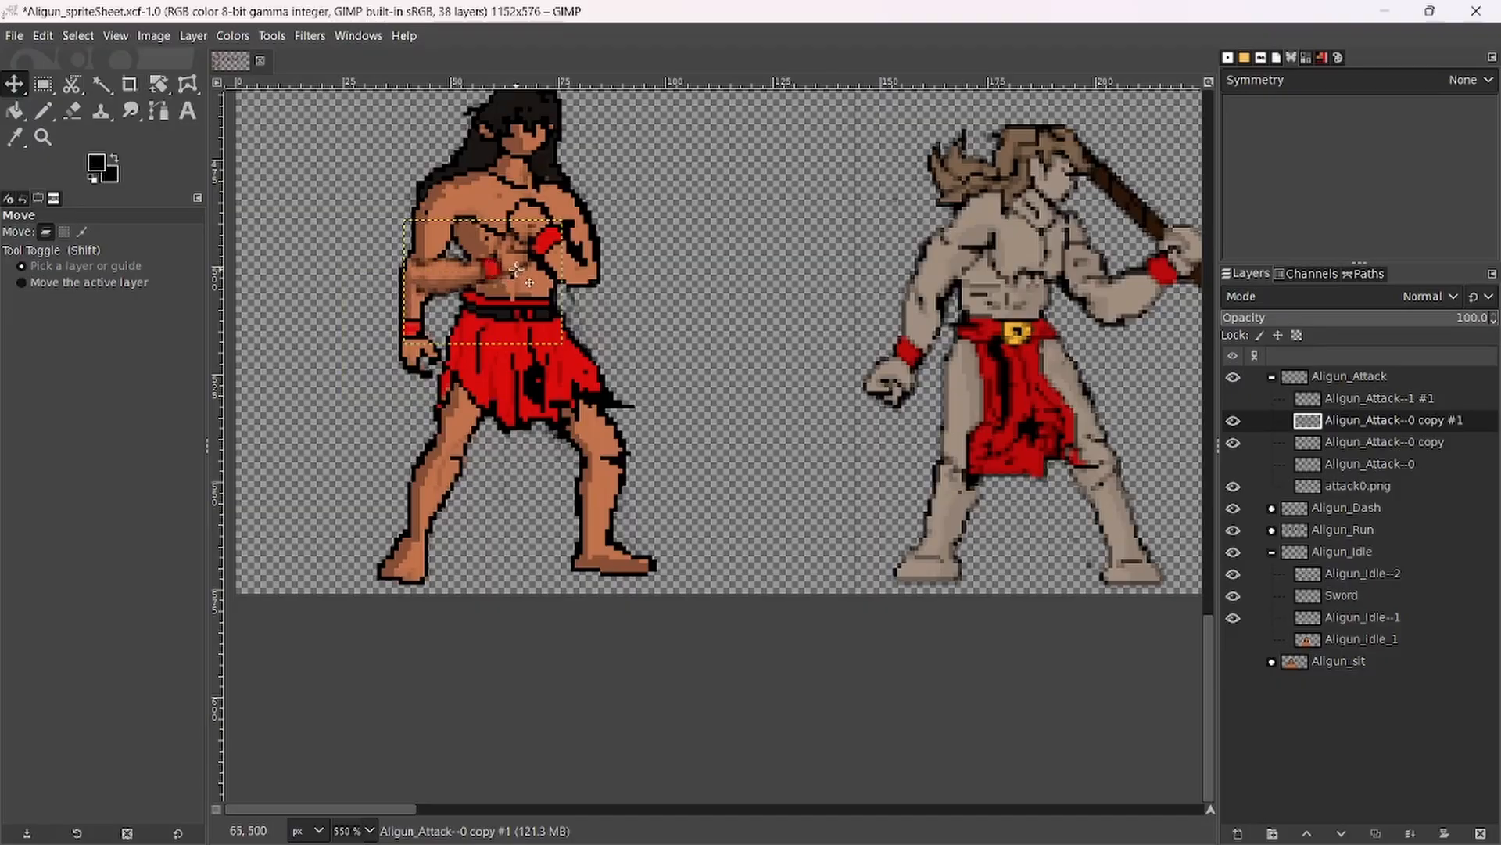
Rotate the forearm layer by a further -63.42 degrees and move it over the upper arm with the fist at the shoulder.
{"action": "left_click", "coordinate": [157, 84]}
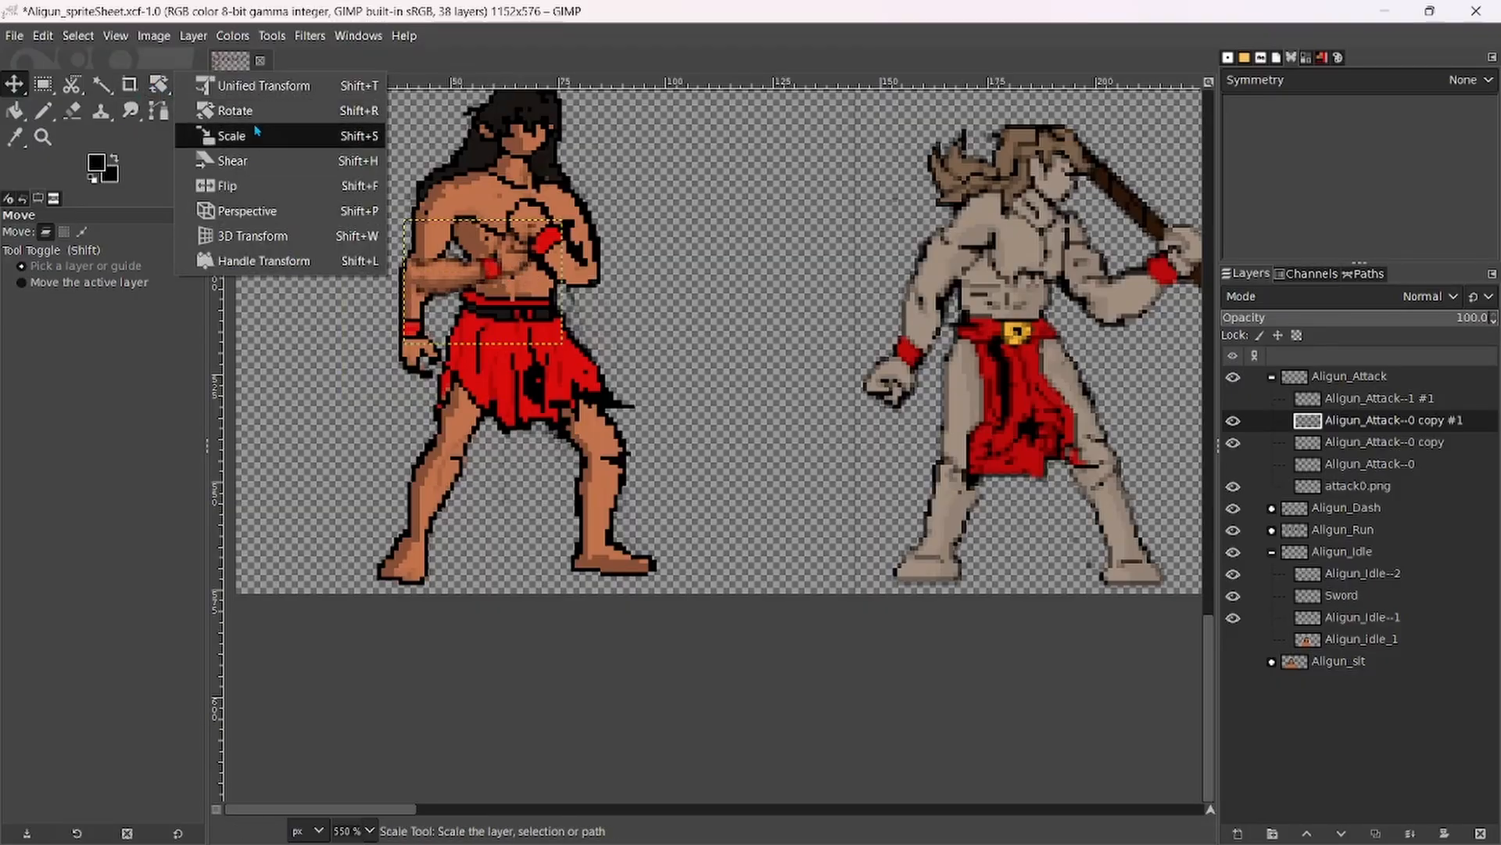
{"action": "left_click", "coordinate": [234, 110]}
{"action": "left_click", "coordinate": [530, 270]}
{"action": "left_click_drag", "start_coordinate": [530, 270], "coordinate": [511, 244]}
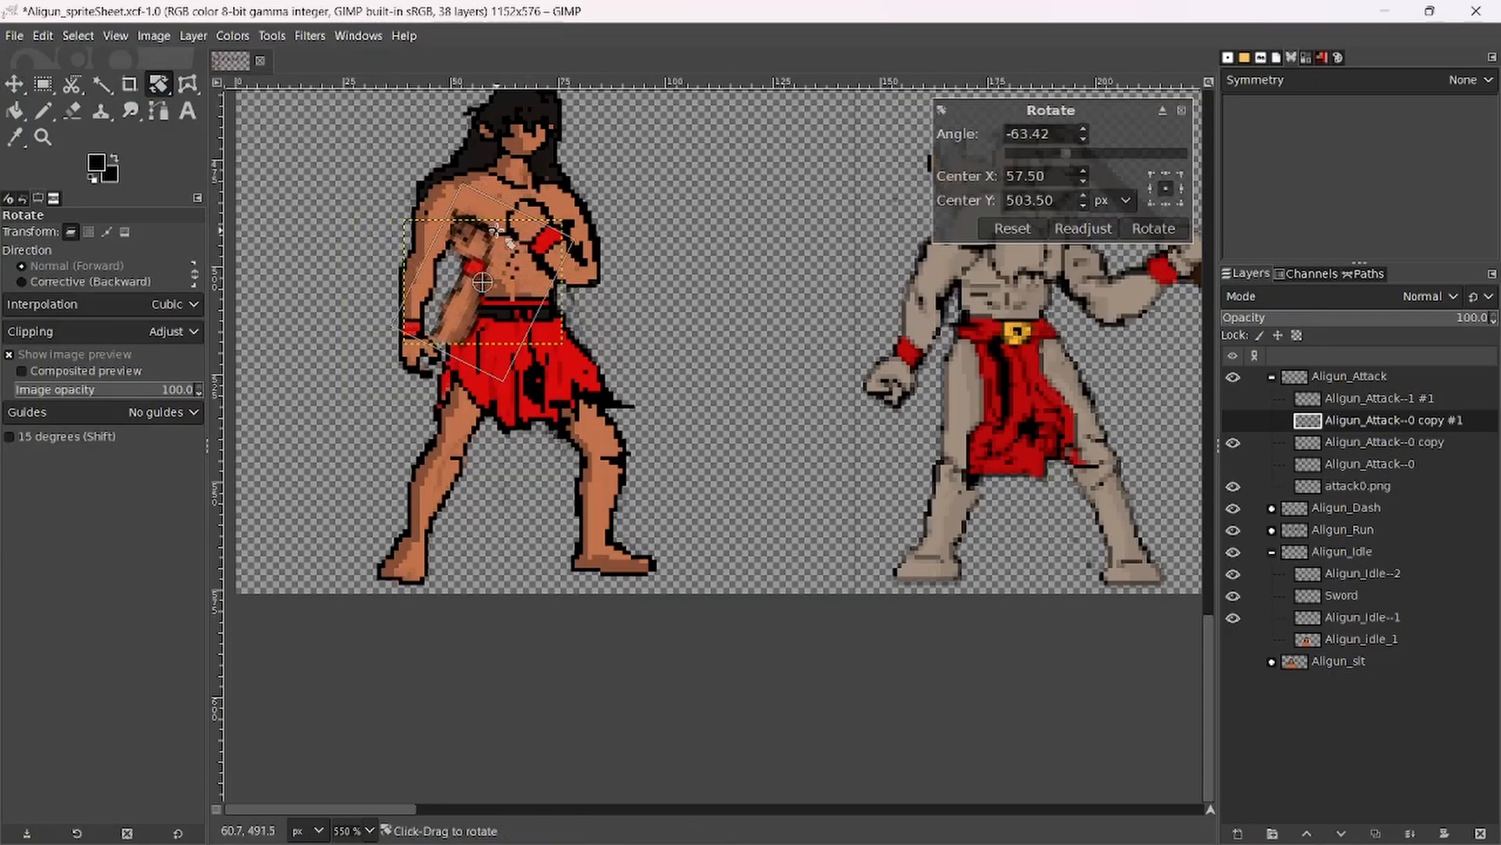
{"action": "left_click", "coordinate": [1161, 227]}
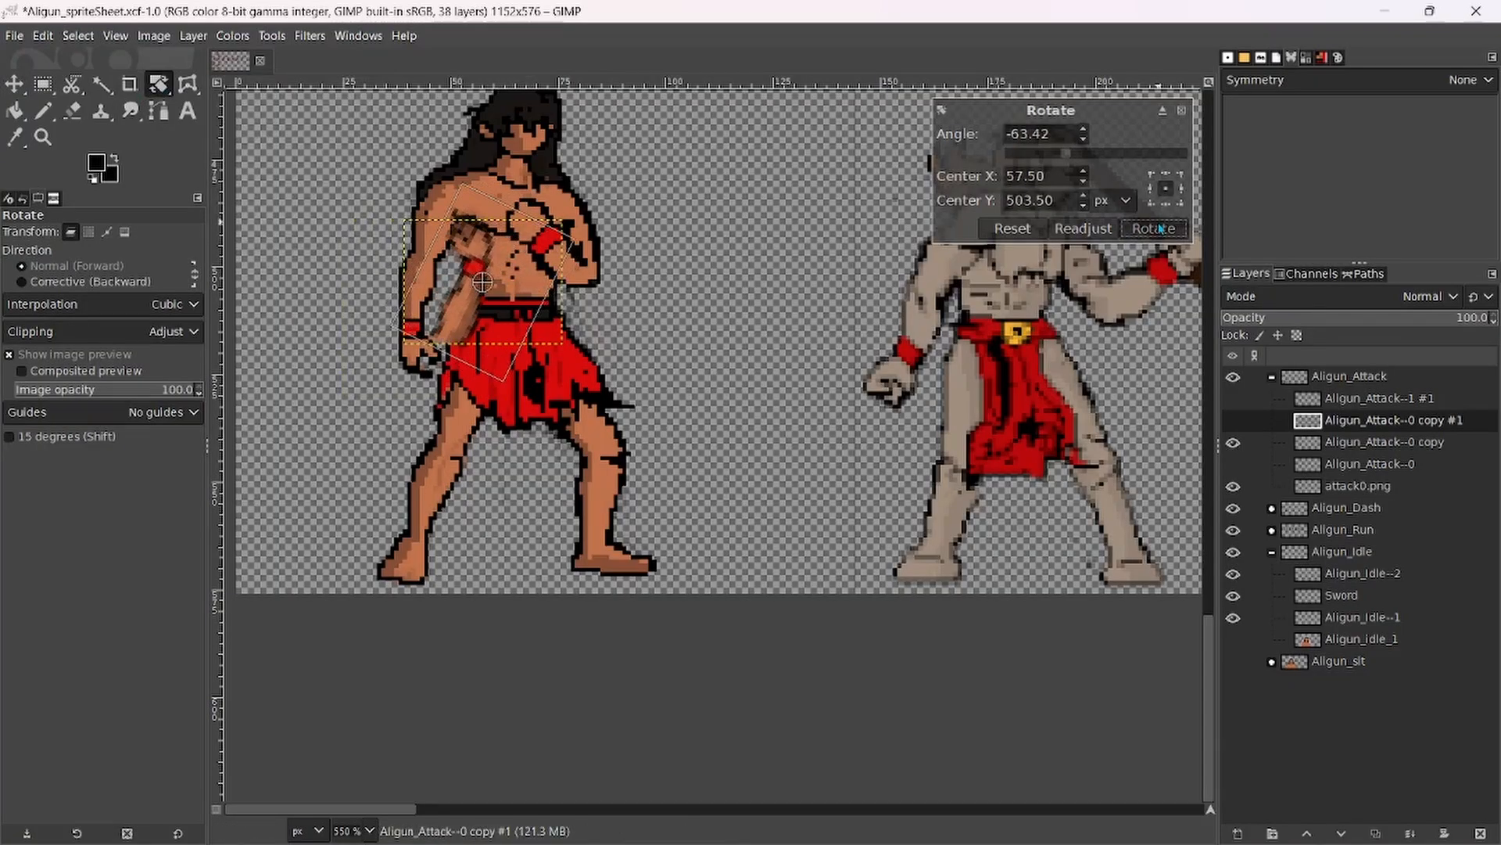
{"action": "left_click", "coordinate": [15, 84]}
{"action": "left_click_drag", "start_coordinate": [466, 271], "coordinate": [443, 203]}
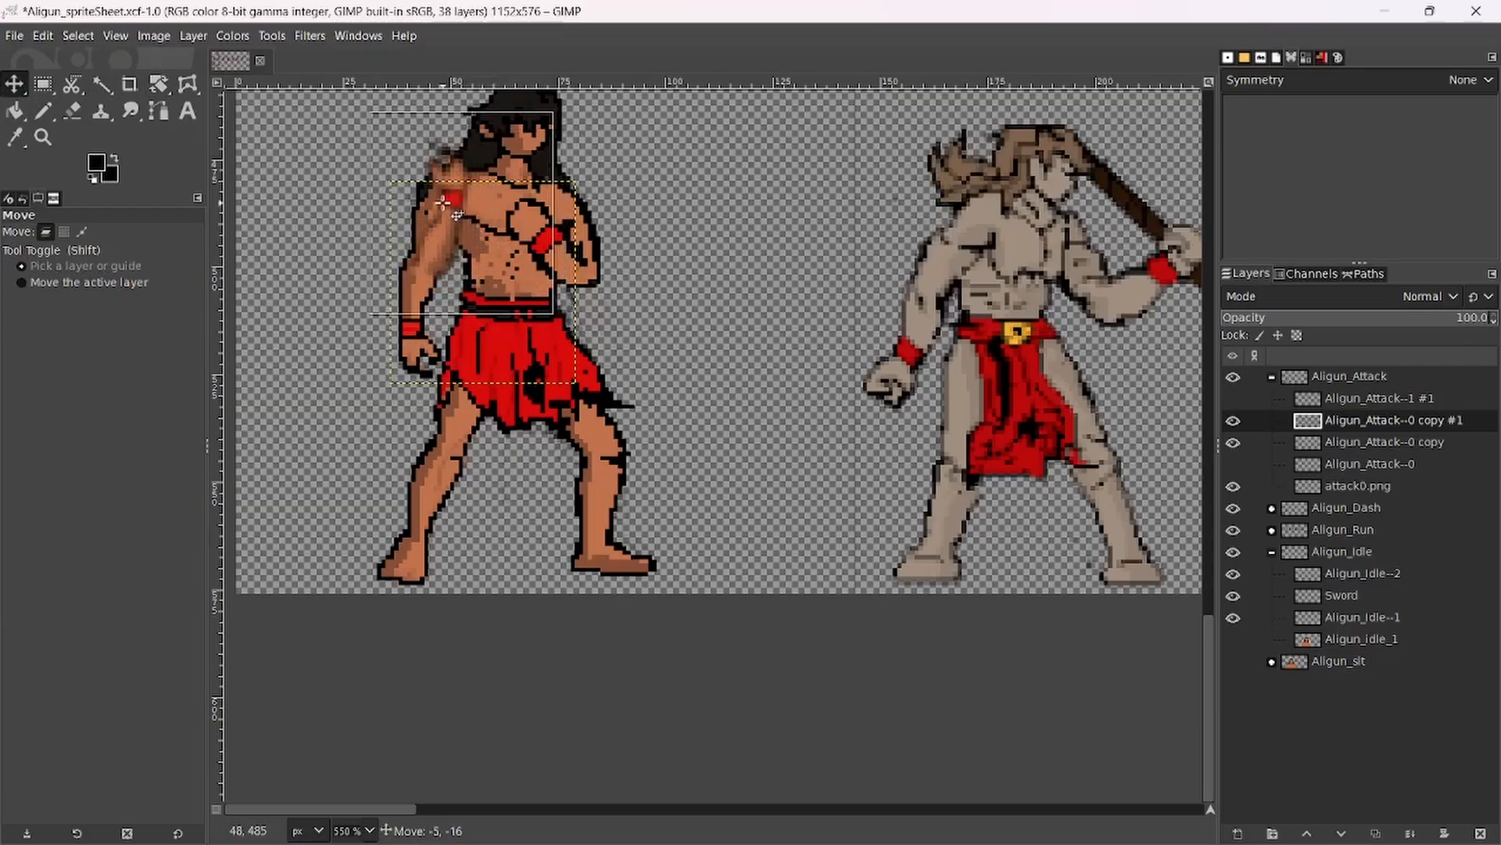
{"action": "left_click_drag", "start_coordinate": [443, 203], "coordinate": [442, 202]}
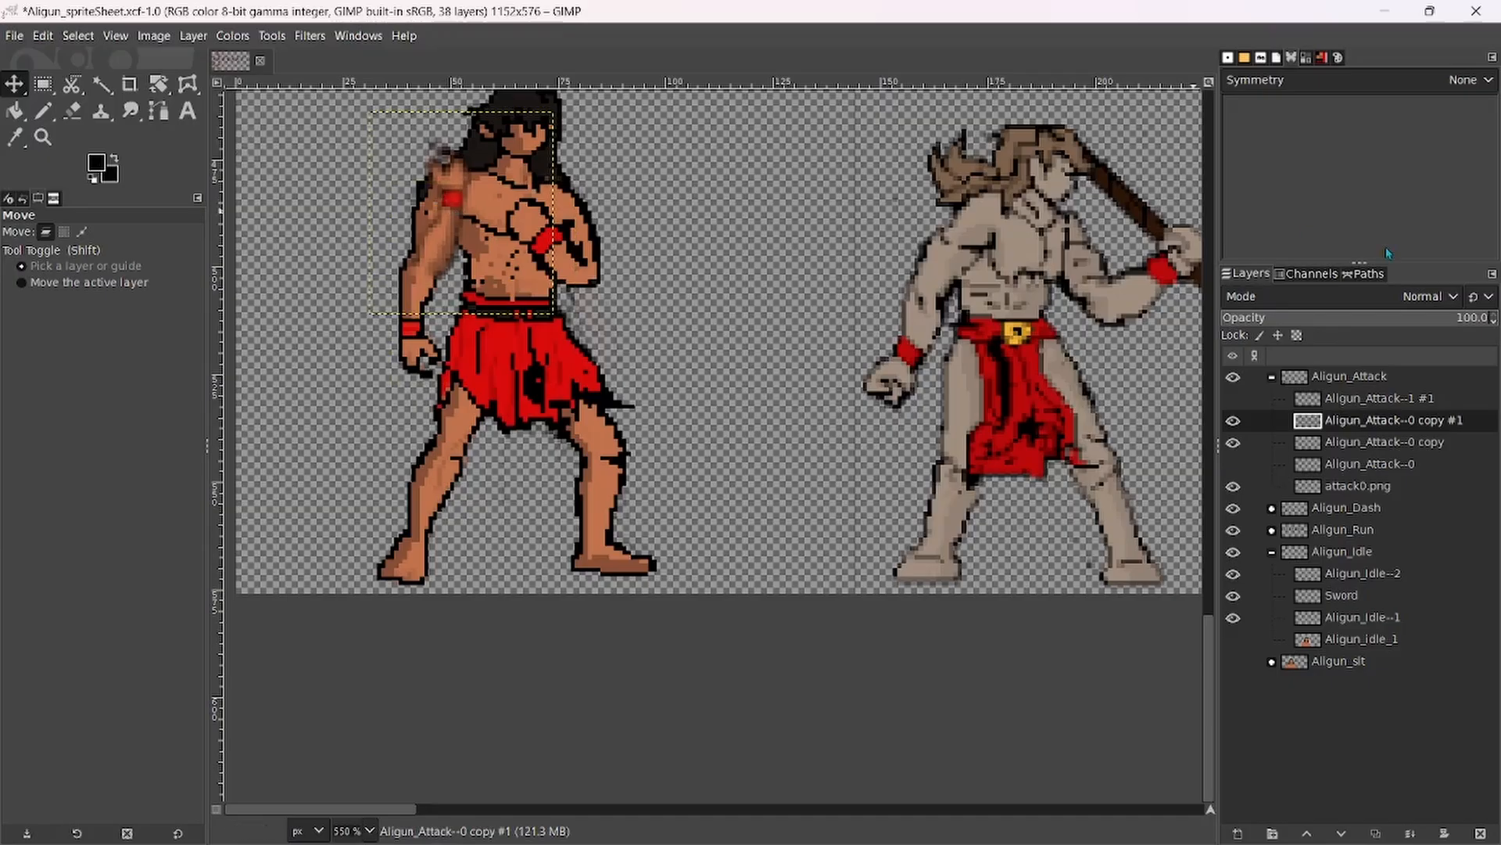
Delete the cropped forearm layer, duplicate the Aligun_Attack--0 copy layer with the original hidden, and collapse the Aligun_Idle group.
{"action": "left_click", "coordinate": [1479, 833]}
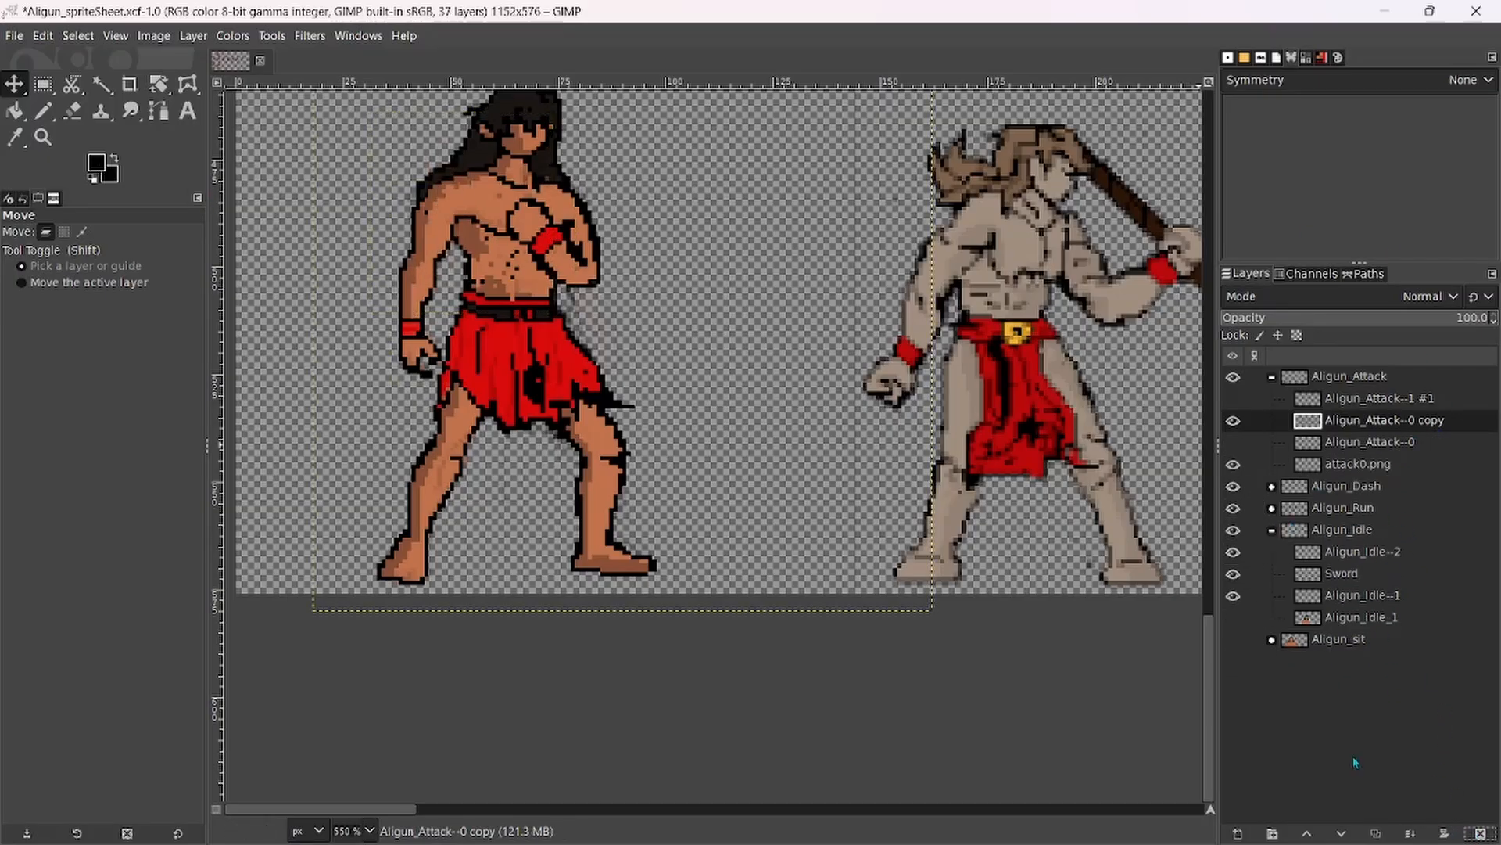
{"action": "left_click", "coordinate": [1376, 833]}
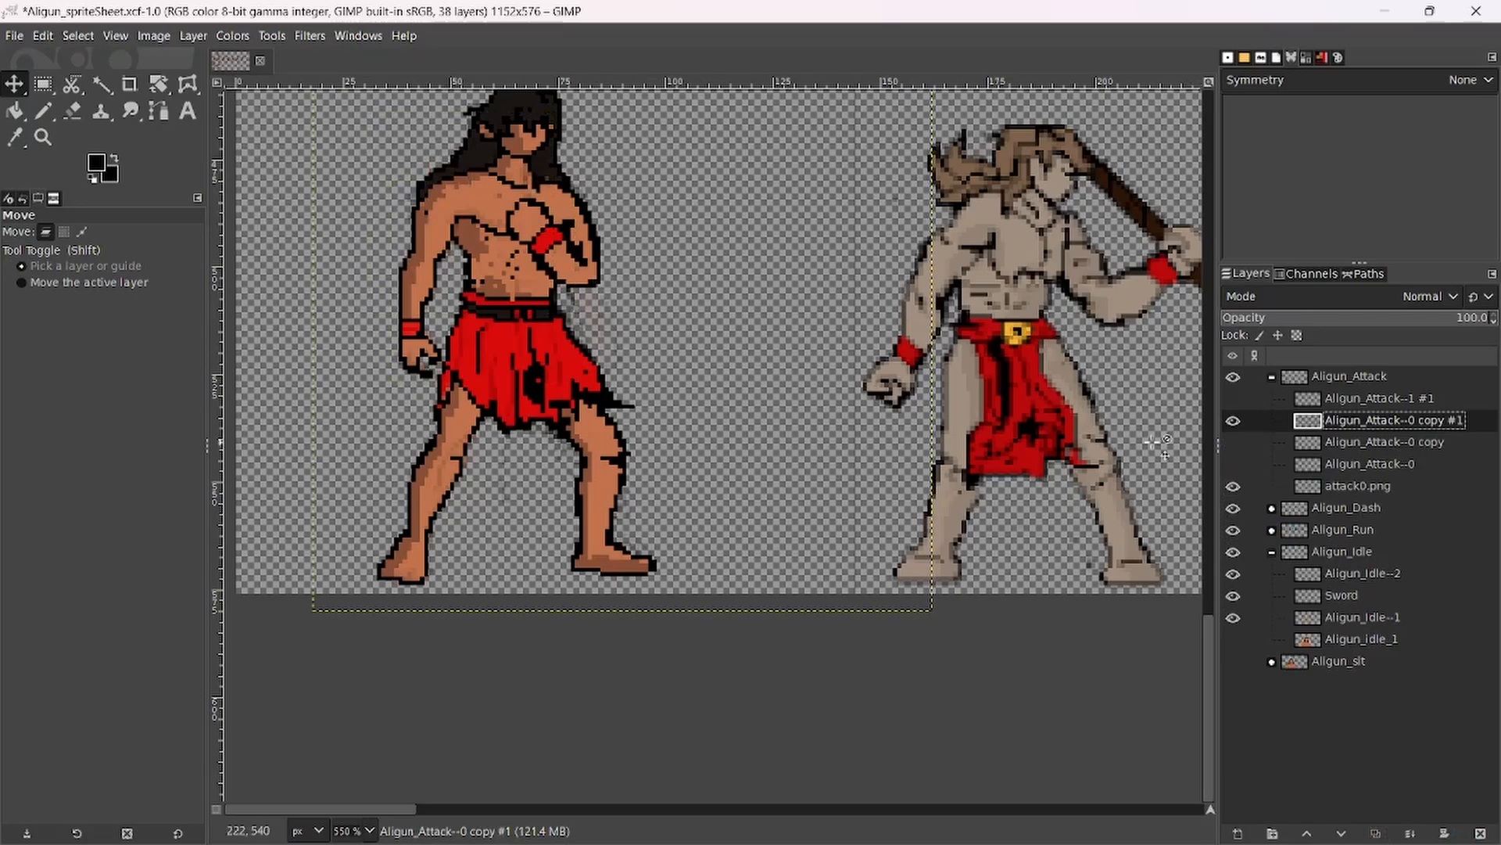
{"action": "left_click", "coordinate": [1271, 552]}
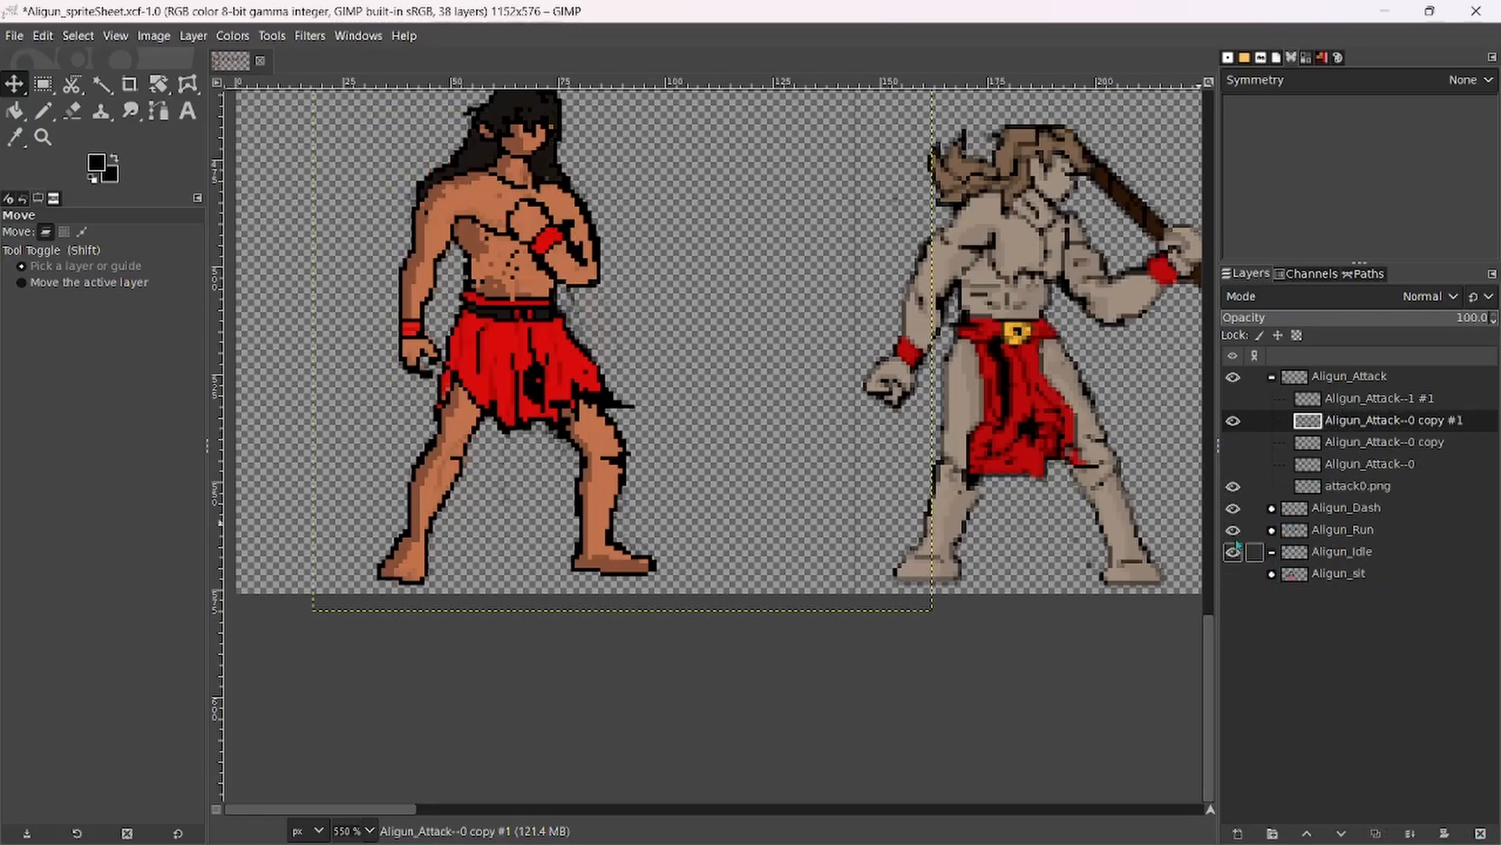
Erase the hanging forearm, red wristband and hand below the elbow on the new copy layer.
{"action": "left_click", "coordinate": [72, 111]}
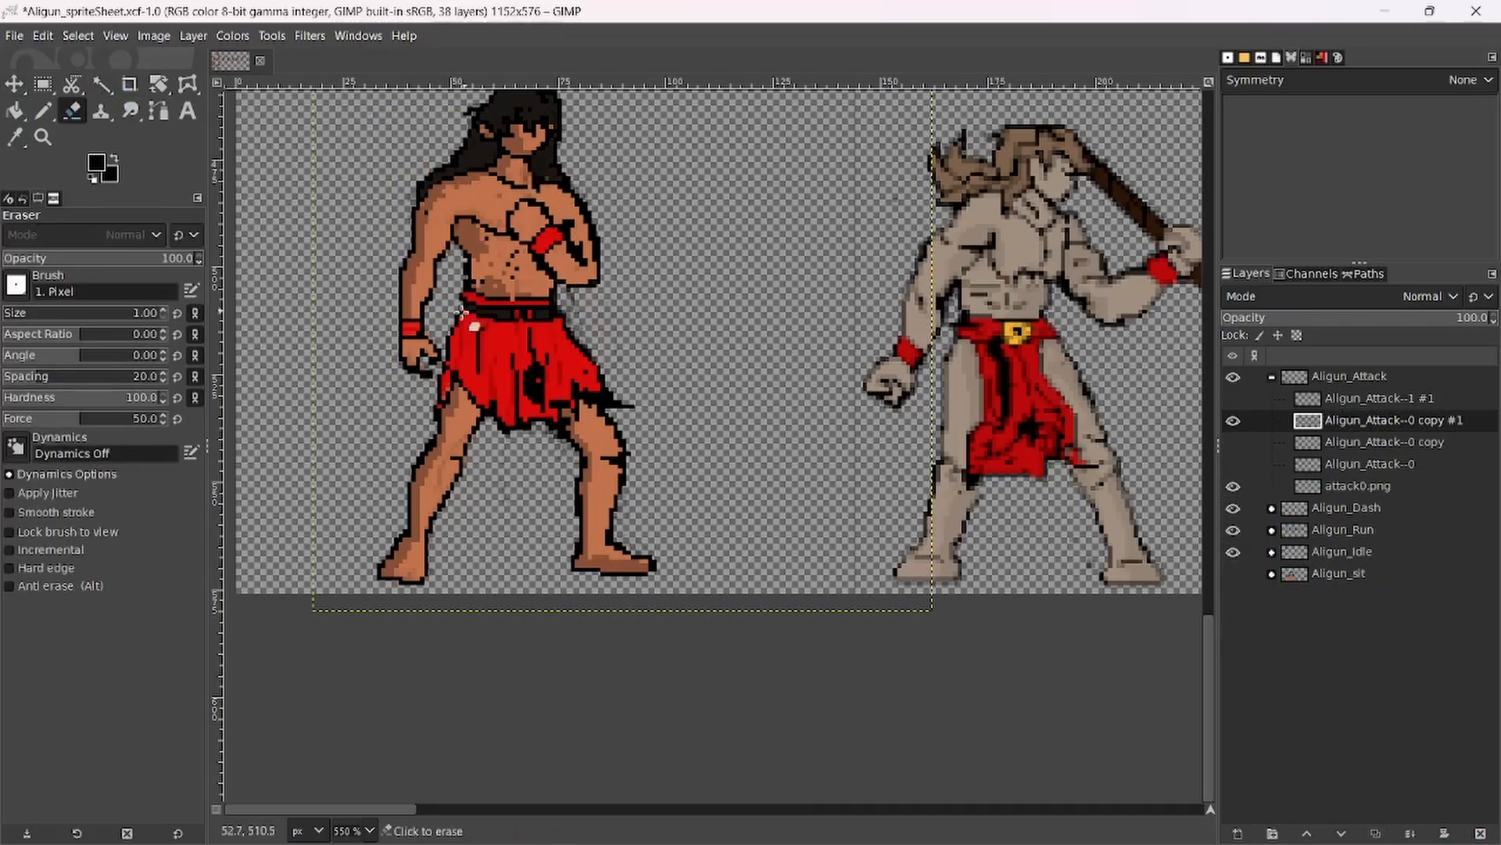
{"action": "scroll", "coordinate": [456, 313], "scroll_direction": "up", "scroll_amount": 2}
{"action": "mouse_move", "coordinate": [385, 347]}
{"action": "left_mouse_down"}
{"action": "mouse_move", "coordinate": [353, 264]}
{"action": "mouse_move", "coordinate": [334, 281]}
{"action": "mouse_move", "coordinate": [359, 252]}
{"action": "mouse_move", "coordinate": [365, 198]}
{"action": "mouse_move", "coordinate": [393, 296]}
{"action": "mouse_move", "coordinate": [421, 280]}
{"action": "mouse_move", "coordinate": [358, 207]}
{"action": "mouse_move", "coordinate": [321, 281]}
{"action": "mouse_move", "coordinate": [349, 357]}
{"action": "mouse_move", "coordinate": [350, 314]}
{"action": "mouse_move", "coordinate": [344, 414]}
{"action": "mouse_move", "coordinate": [355, 316]}
{"action": "mouse_move", "coordinate": [394, 461]}
{"action": "mouse_move", "coordinate": [423, 371]}
{"action": "mouse_move", "coordinate": [400, 439]}
{"action": "mouse_move", "coordinate": [372, 447]}
{"action": "mouse_move", "coordinate": [369, 399]}
{"action": "mouse_move", "coordinate": [326, 351]}
{"action": "mouse_move", "coordinate": [348, 345]}
{"action": "mouse_move", "coordinate": [344, 428]}
{"action": "mouse_move", "coordinate": [421, 198]}
{"action": "mouse_move", "coordinate": [370, 252]}
{"action": "mouse_move", "coordinate": [370, 219]}
{"action": "mouse_move", "coordinate": [346, 220]}
{"action": "mouse_move", "coordinate": [402, 222]}
{"action": "mouse_move", "coordinate": [420, 240]}
{"action": "mouse_move", "coordinate": [366, 309]}
{"action": "mouse_move", "coordinate": [374, 368]}
{"action": "mouse_move", "coordinate": [371, 292]}
{"action": "mouse_move", "coordinate": [390, 304]}
{"action": "mouse_move", "coordinate": [366, 345]}
{"action": "mouse_move", "coordinate": [400, 442]}
{"action": "left_mouse_up"}
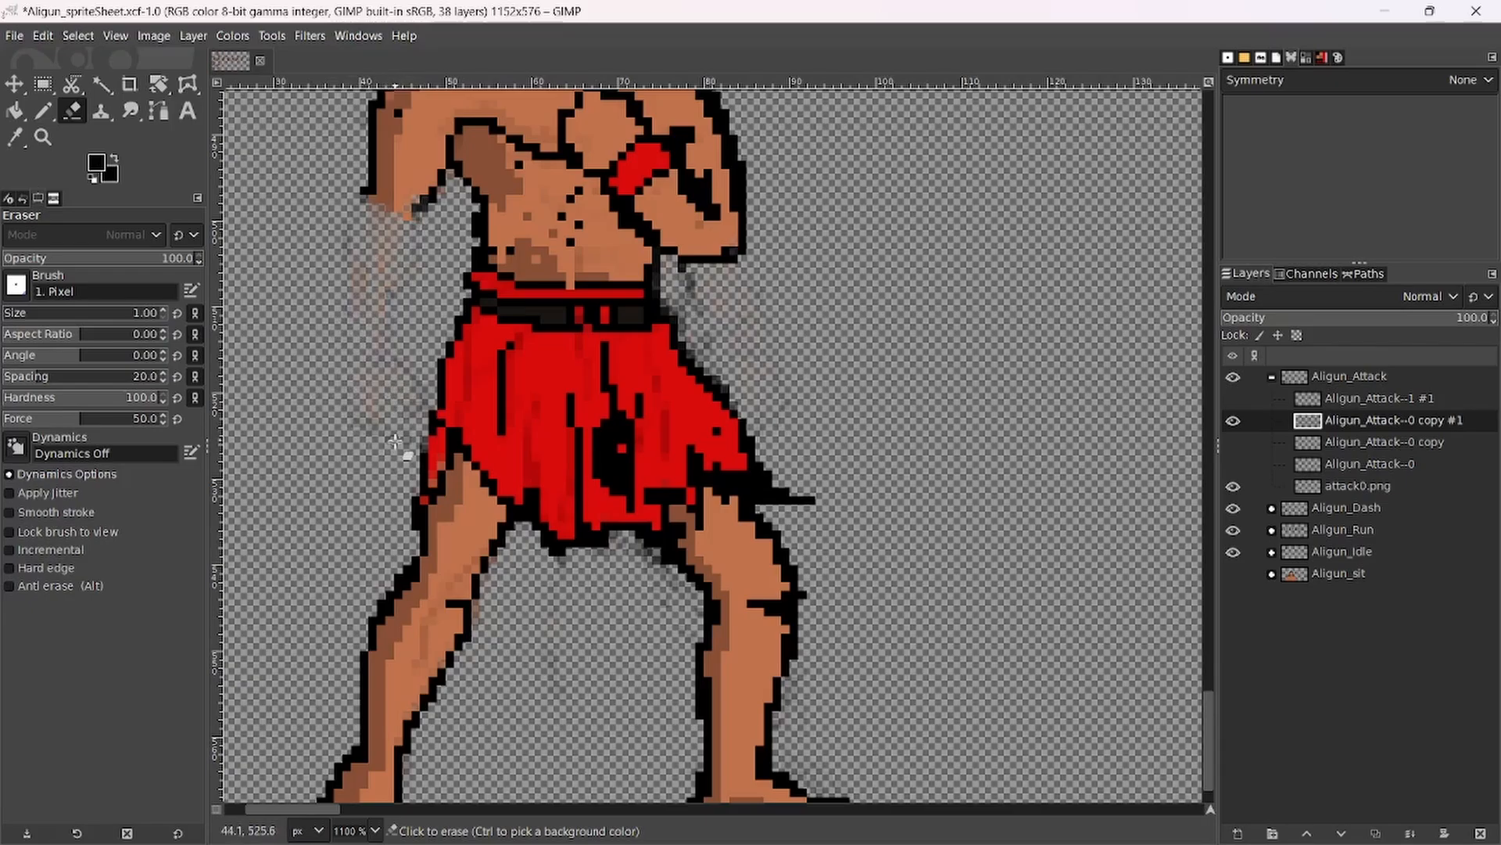
{"action": "scroll", "coordinate": [426, 399], "scroll_direction": "down", "scroll_amount": 5}
{"action": "scroll", "coordinate": [555, 461], "scroll_direction": "up", "scroll_amount": 4}
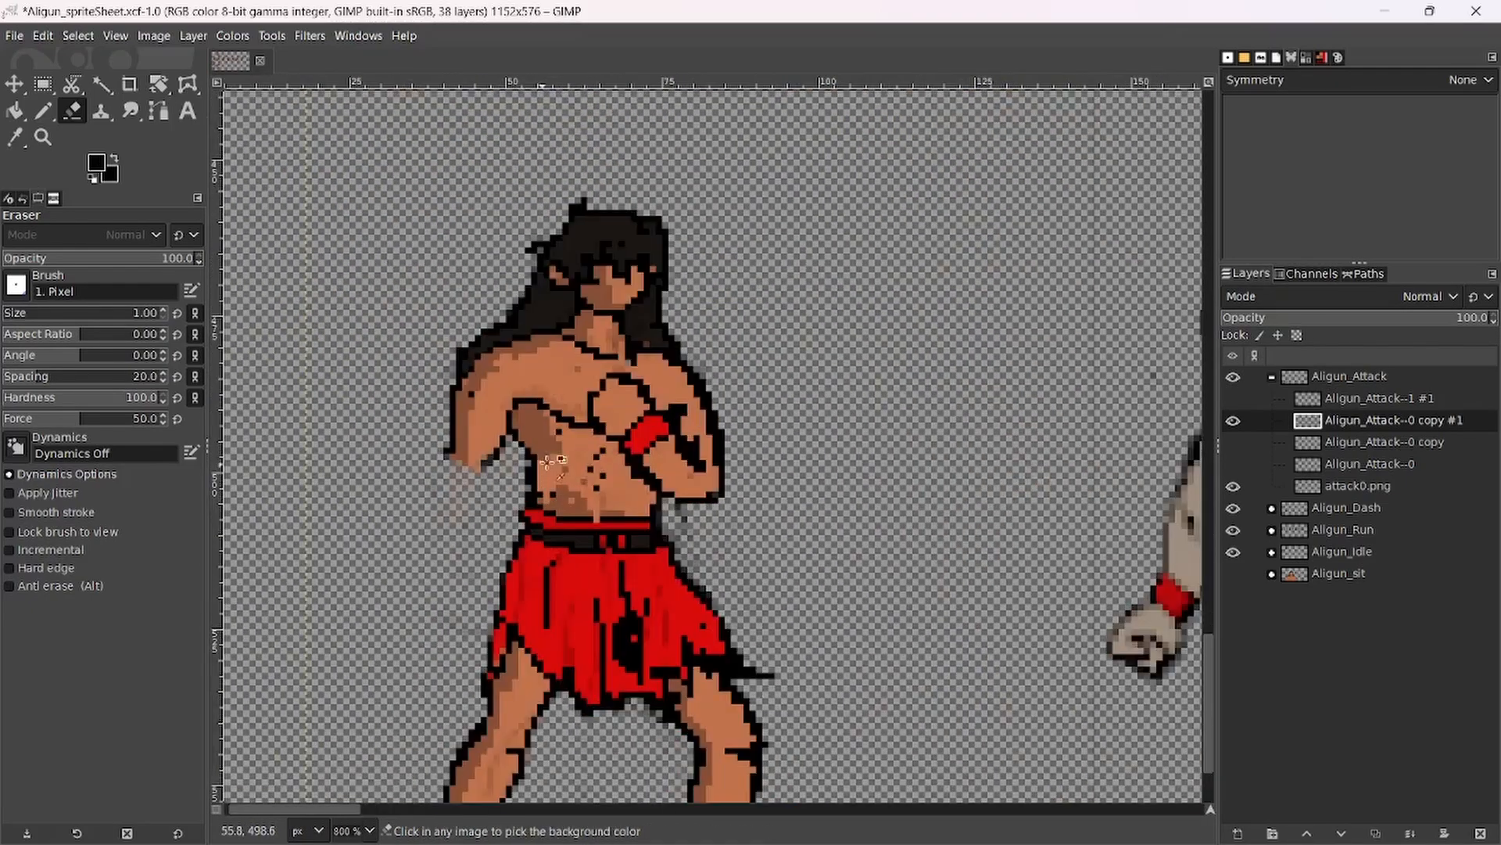
Try a black bucket fill on the outer edge of the cut-off upper arm, and undo it.
{"action": "left_click", "coordinate": [43, 111]}
{"action": "scroll", "coordinate": [501, 453], "scroll_direction": "up", "scroll_amount": 1}
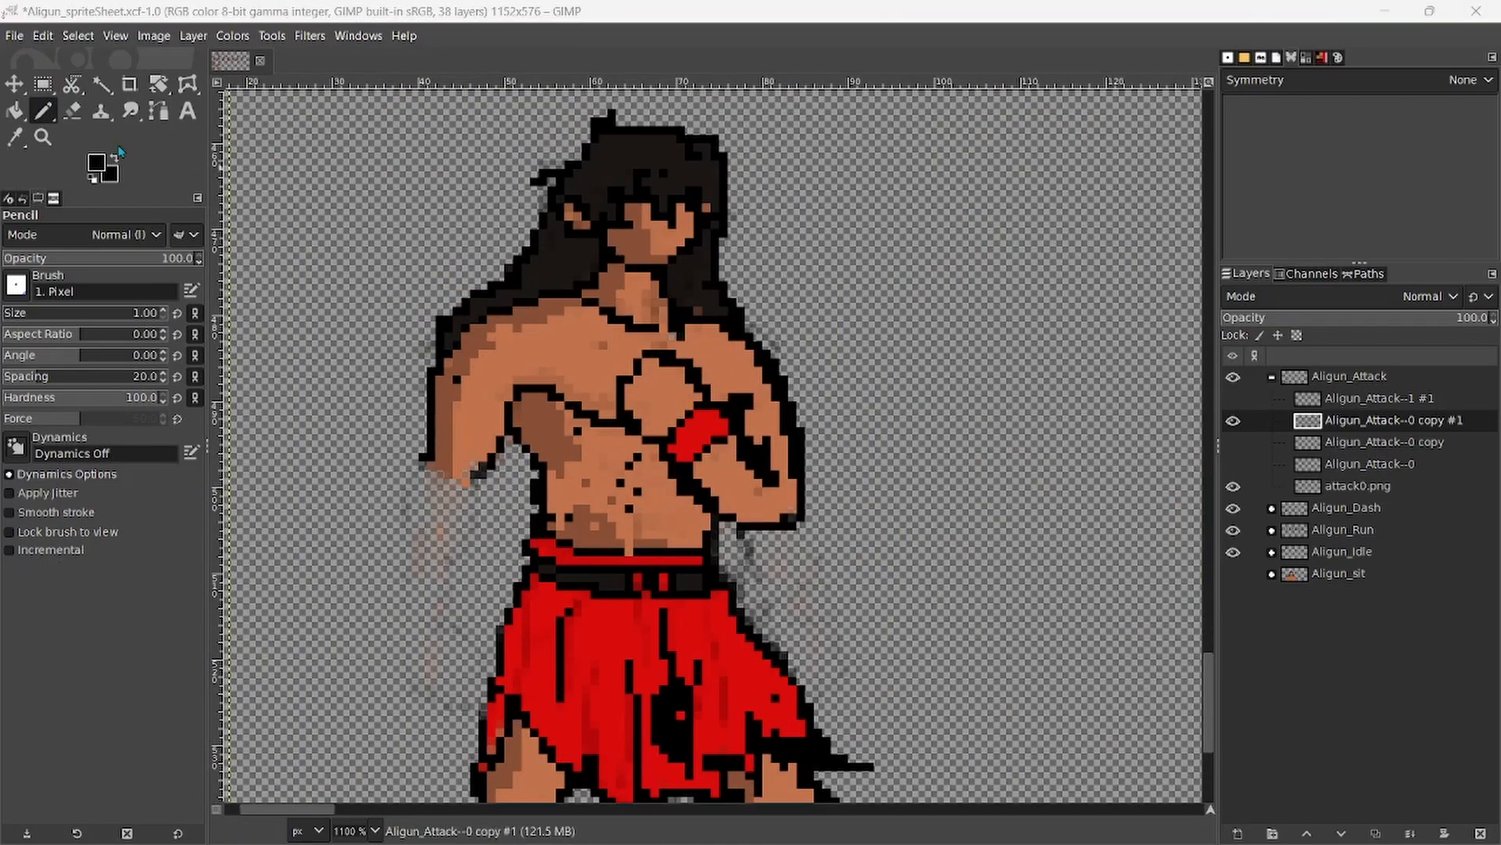
{"action": "left_click", "coordinate": [14, 111]}
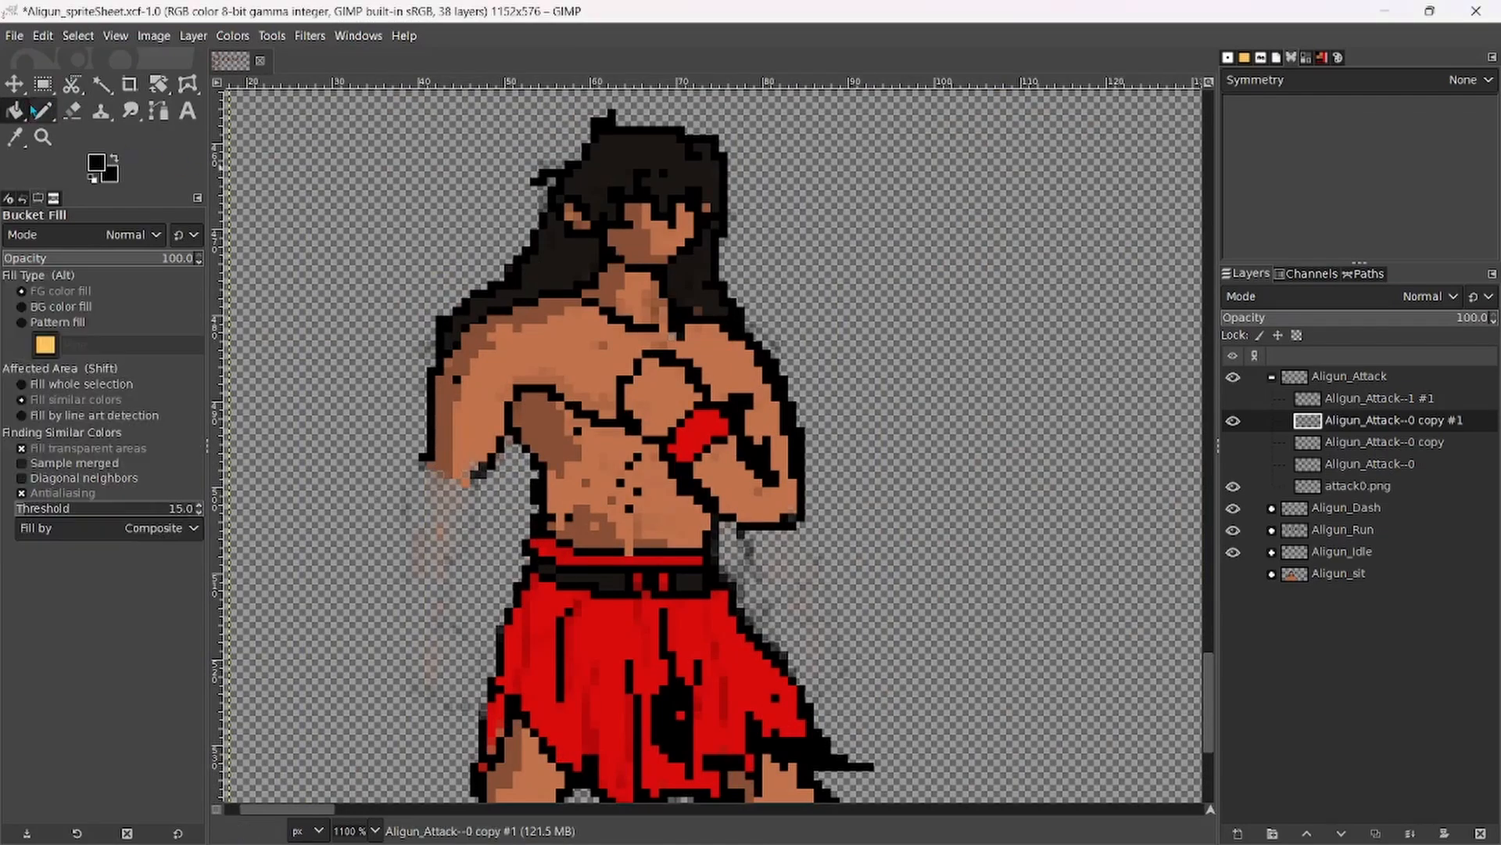
{"action": "left_click", "coordinate": [435, 429]}
{"action": "key", "text": "ctrl+z"}
Try sketching a raised forearm in black outward from the elbow and shoulder, and undo the strokes.
{"action": "left_click", "coordinate": [43, 111]}
{"action": "scroll", "coordinate": [520, 457], "scroll_direction": "up", "scroll_amount": 1}
{"action": "scroll", "coordinate": [469, 469], "scroll_direction": "down", "scroll_amount": 3}
{"action": "scroll", "coordinate": [548, 508], "scroll_direction": "up", "scroll_amount": 2}
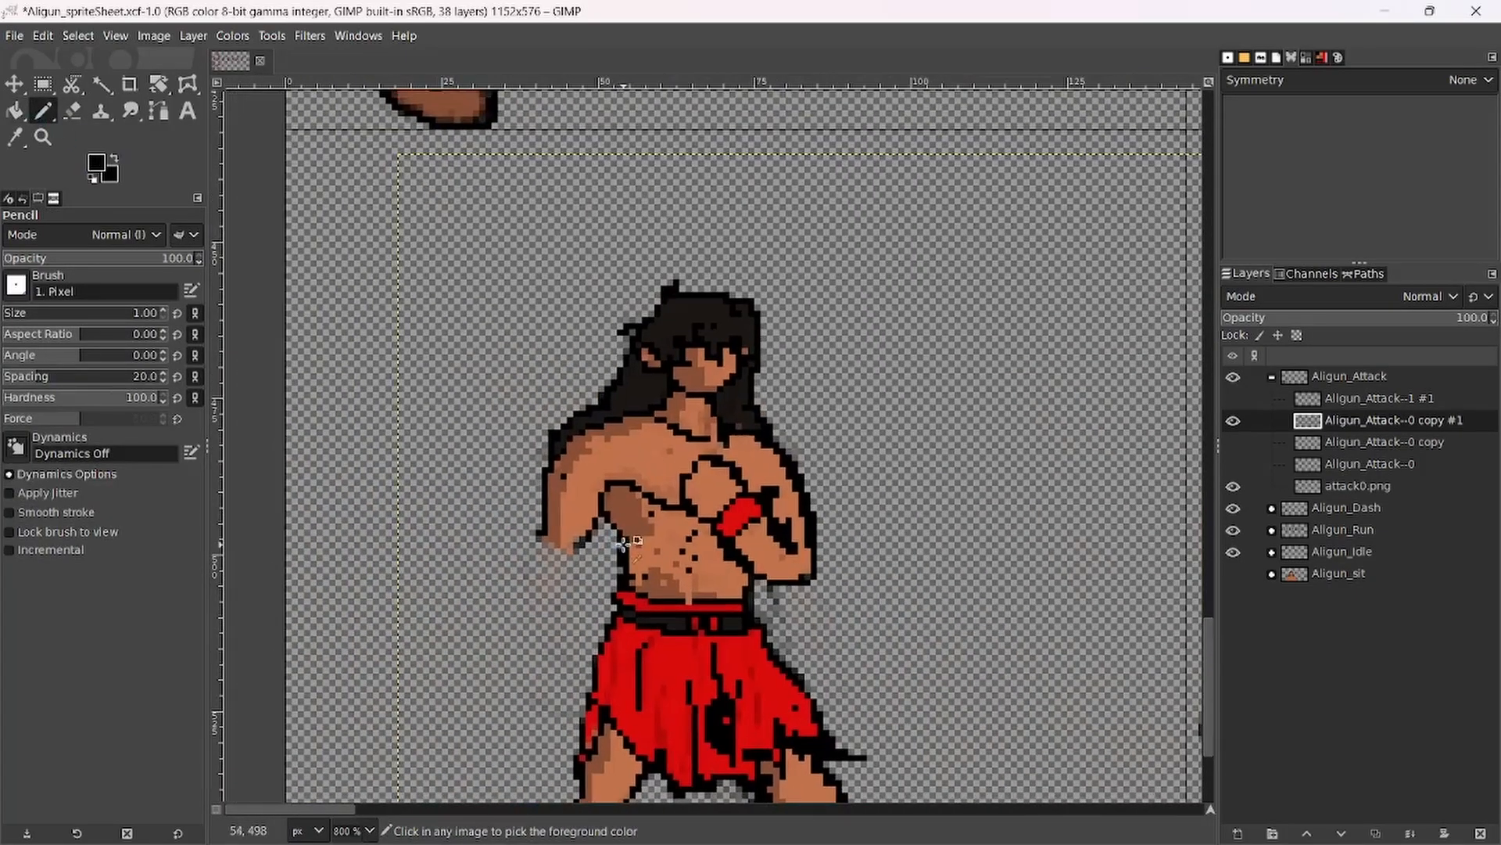
{"action": "mouse_move", "coordinate": [558, 502]}
{"action": "left_mouse_down"}
{"action": "mouse_move", "coordinate": [516, 421]}
{"action": "mouse_move", "coordinate": [534, 434]}
{"action": "mouse_move", "coordinate": [479, 396]}
{"action": "mouse_move", "coordinate": [512, 534]}
{"action": "left_mouse_up"}
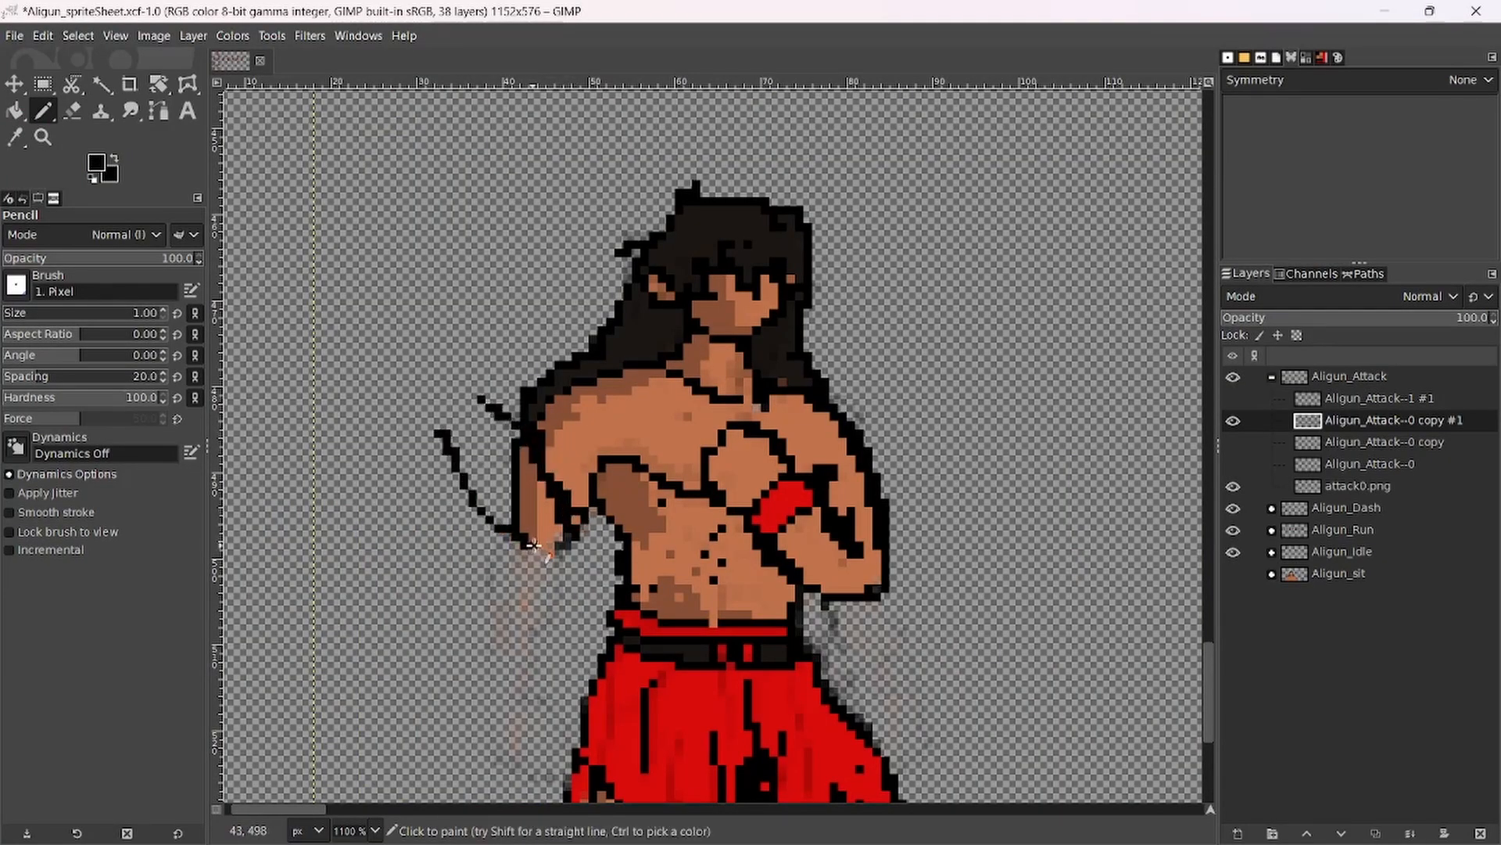
{"action": "key", "text": "ctrl+z"}
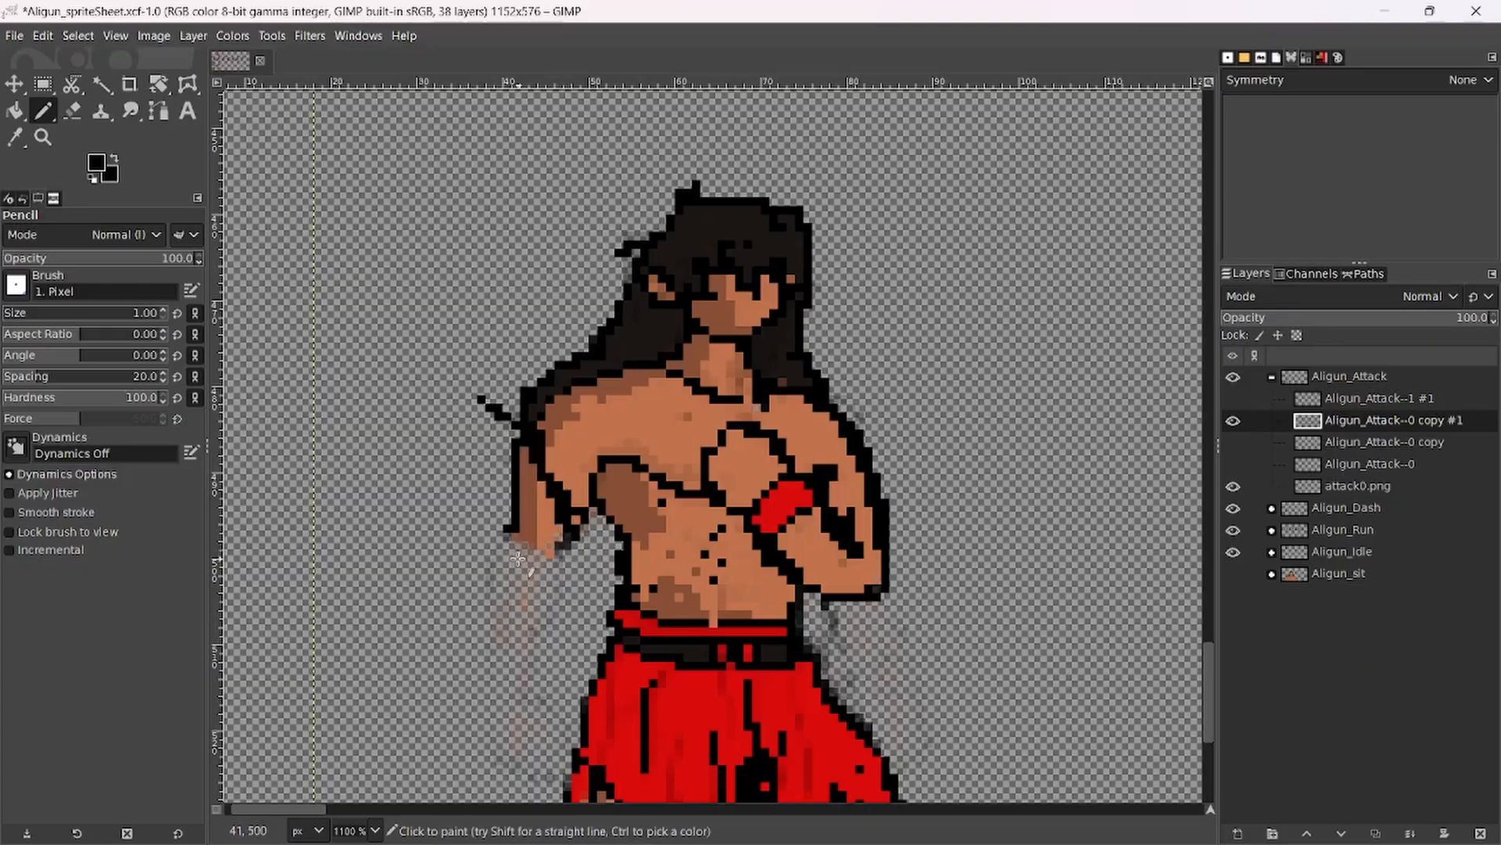
{"action": "mouse_move", "coordinate": [522, 553]}
{"action": "left_mouse_down"}
{"action": "mouse_move", "coordinate": [578, 524]}
{"action": "mouse_move", "coordinate": [546, 554]}
{"action": "mouse_move", "coordinate": [490, 498]}
{"action": "left_mouse_up"}
{"action": "key", "text": "ctrl+z"}
{"action": "key", "text": "ctrl+z"}
{"action": "key", "text": "ctrl+z"}
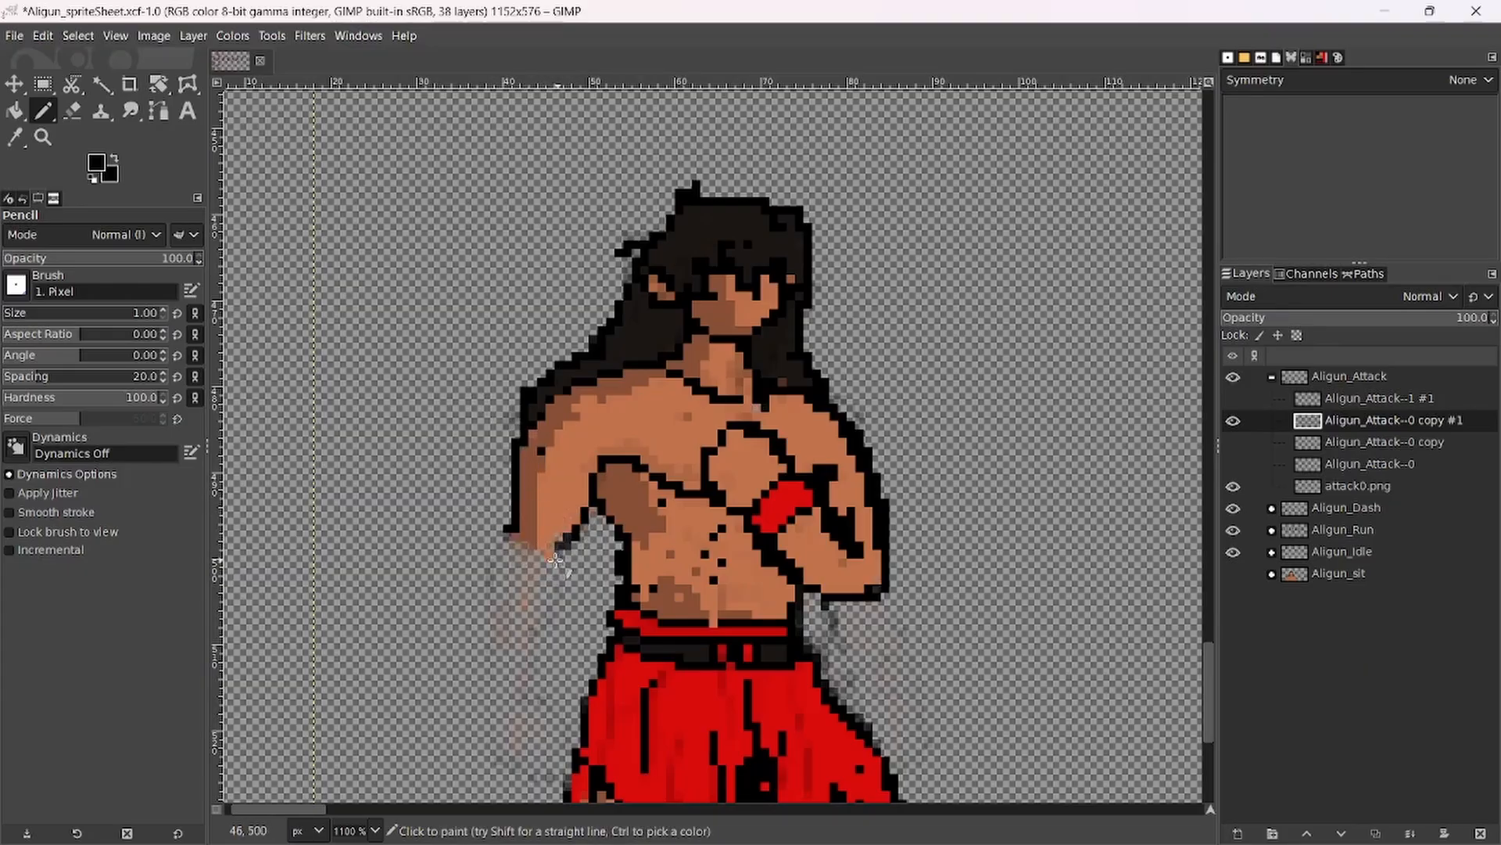
Outline the bent elbow, raised forearm and squared wristband beside the rear shoulder in black.
{"action": "mouse_move", "coordinate": [555, 560]}
{"action": "left_mouse_down"}
{"action": "mouse_move", "coordinate": [489, 374]}
{"action": "mouse_move", "coordinate": [539, 364]}
{"action": "mouse_move", "coordinate": [554, 370]}
{"action": "mouse_move", "coordinate": [586, 519]}
{"action": "mouse_move", "coordinate": [554, 545]}
{"action": "mouse_move", "coordinate": [525, 543]}
{"action": "mouse_move", "coordinate": [497, 422]}
{"action": "mouse_move", "coordinate": [524, 545]}
{"action": "left_mouse_up"}
{"action": "key", "text": "ctrl+z"}
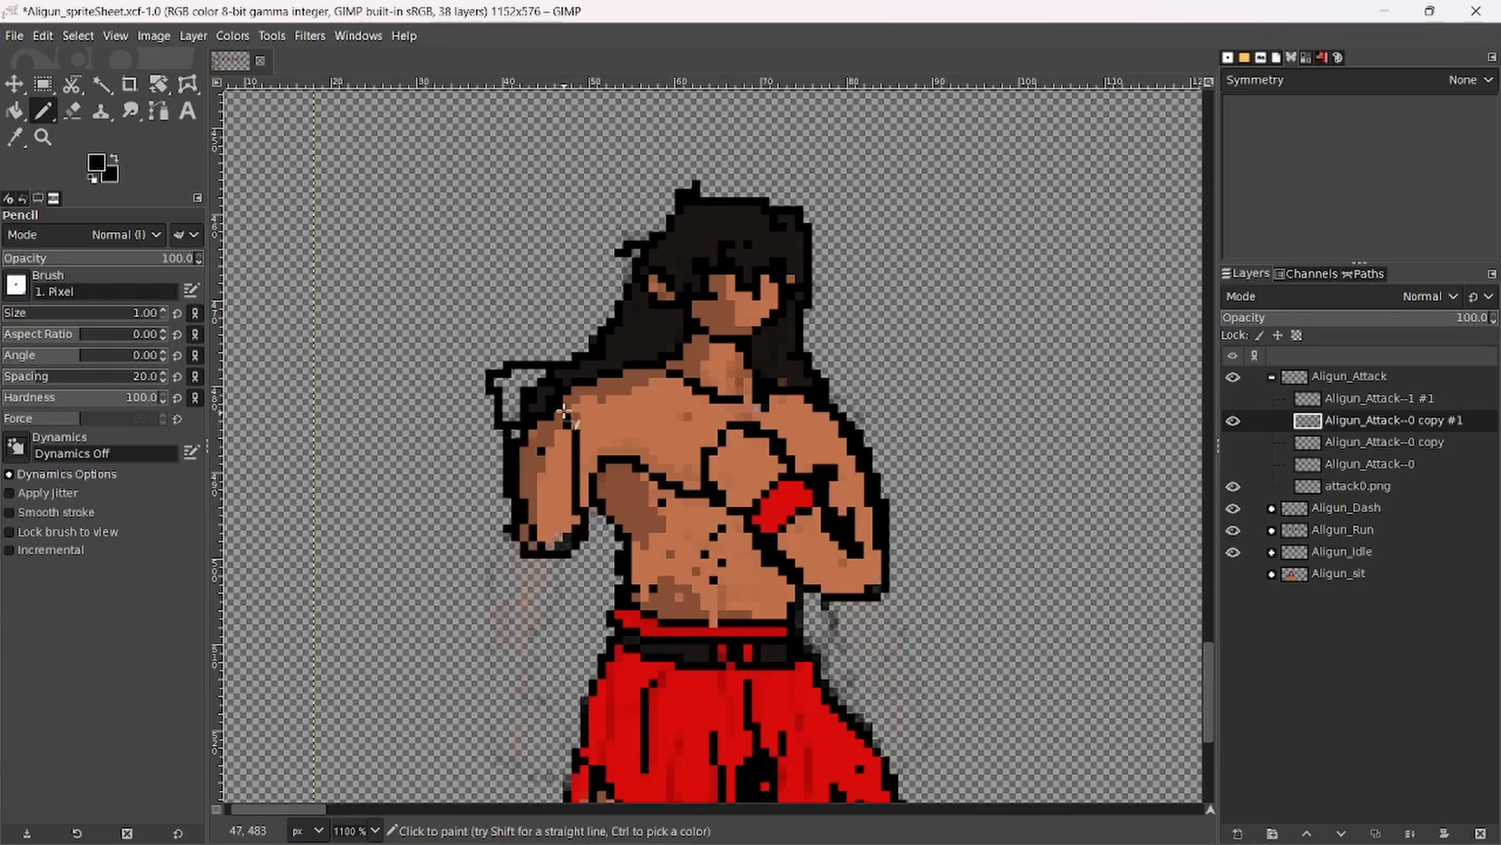
Paint the raised forearm's interior with the sampled skin tone and thicken its outer edge in black.
{"action": "left_click", "coordinate": [556, 469], "text": "ctrl"}
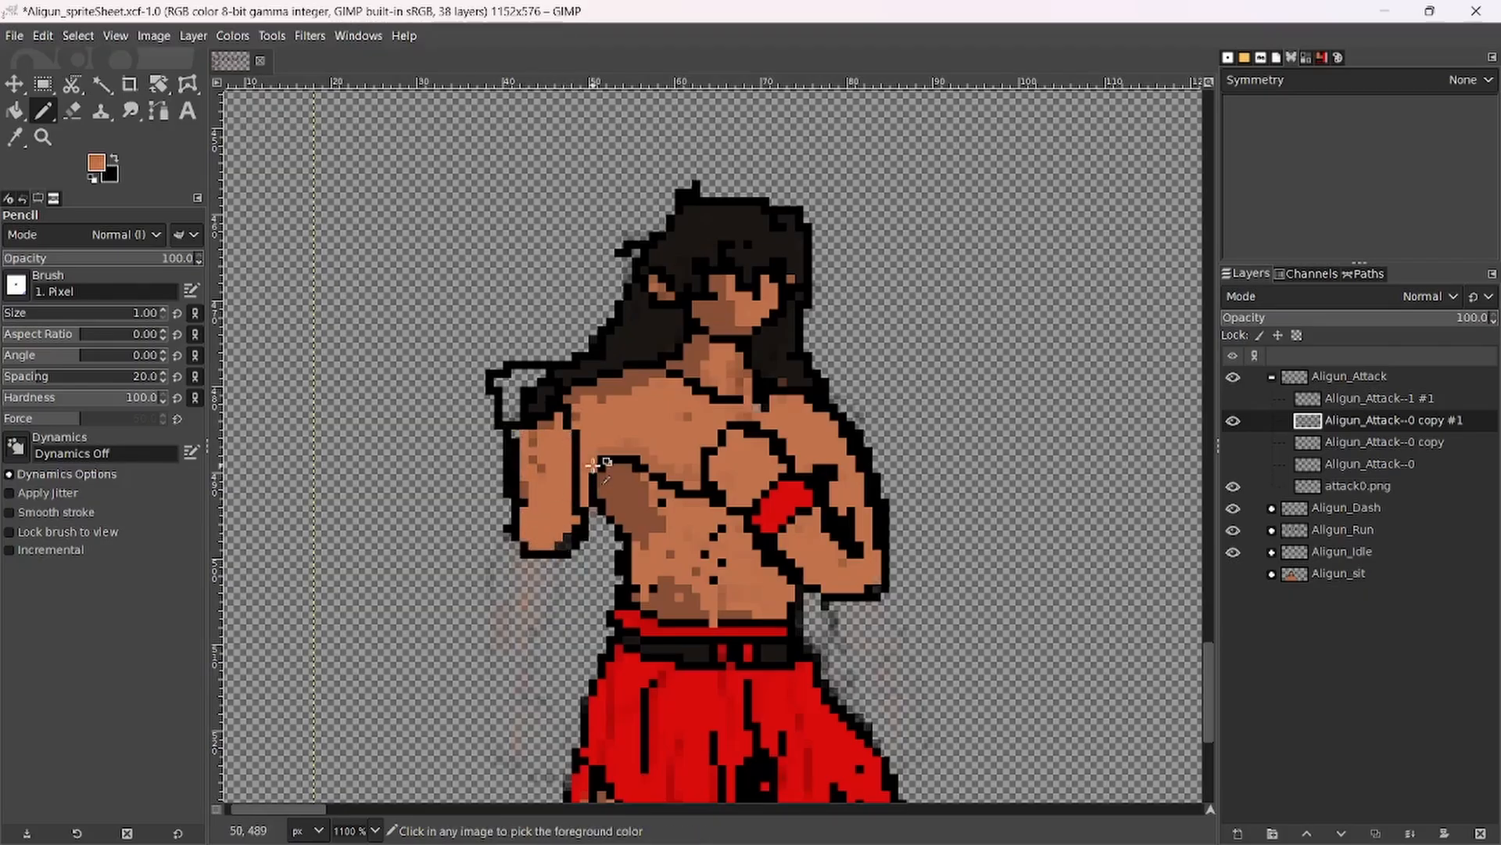
{"action": "scroll", "coordinate": [595, 460], "scroll_direction": "down", "scroll_amount": 1}
{"action": "scroll", "coordinate": [602, 461], "scroll_direction": "up", "scroll_amount": 2}
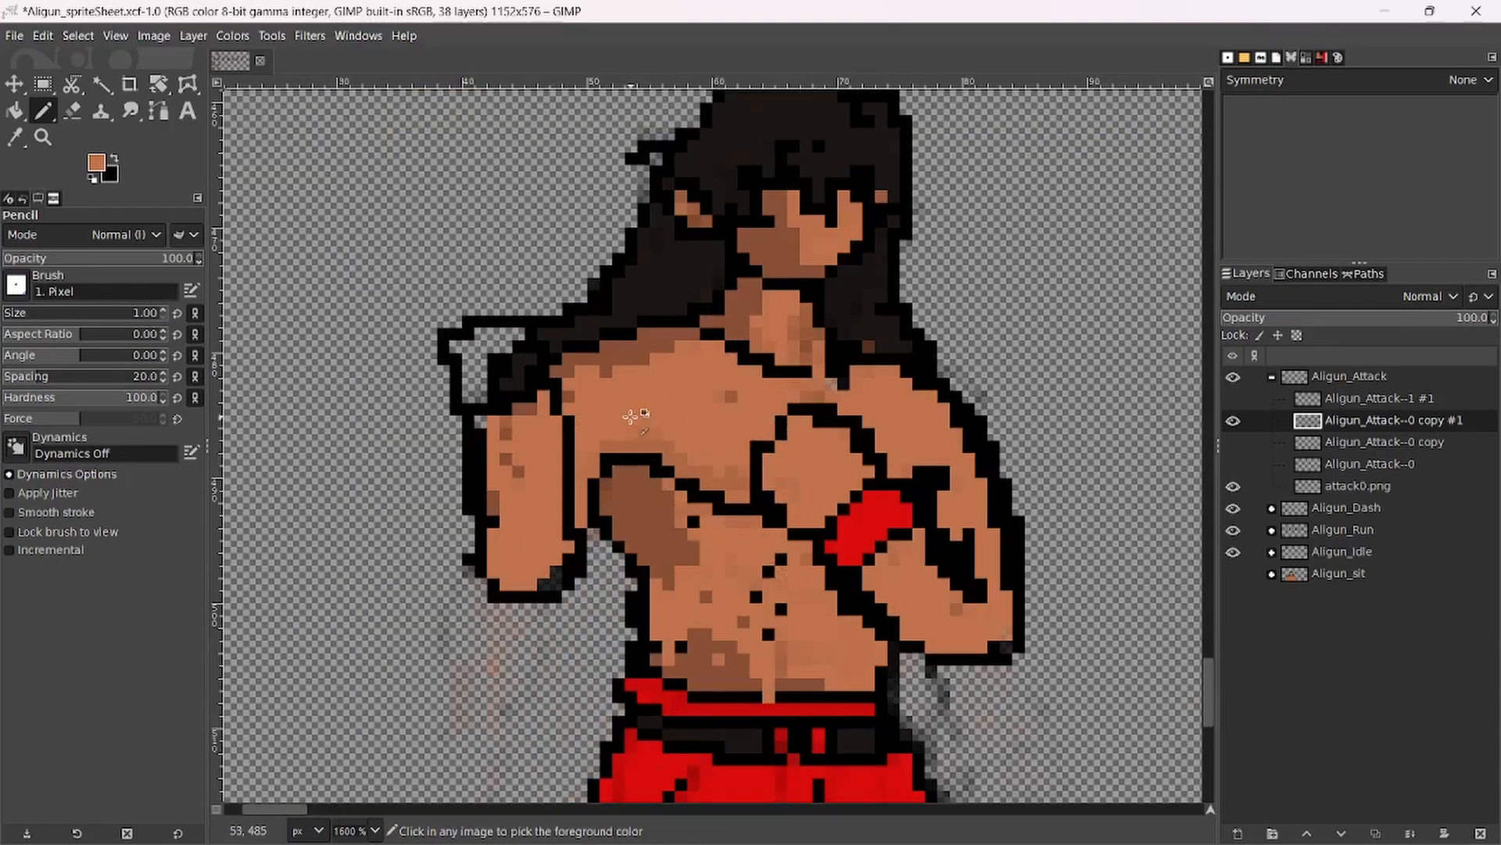
{"action": "mouse_move", "coordinate": [496, 429]}
{"action": "left_mouse_down"}
{"action": "mouse_move", "coordinate": [484, 524]}
{"action": "mouse_move", "coordinate": [526, 493]}
{"action": "mouse_move", "coordinate": [526, 574]}
{"action": "mouse_move", "coordinate": [544, 545]}
{"action": "mouse_move", "coordinate": [552, 582]}
{"action": "left_mouse_up"}
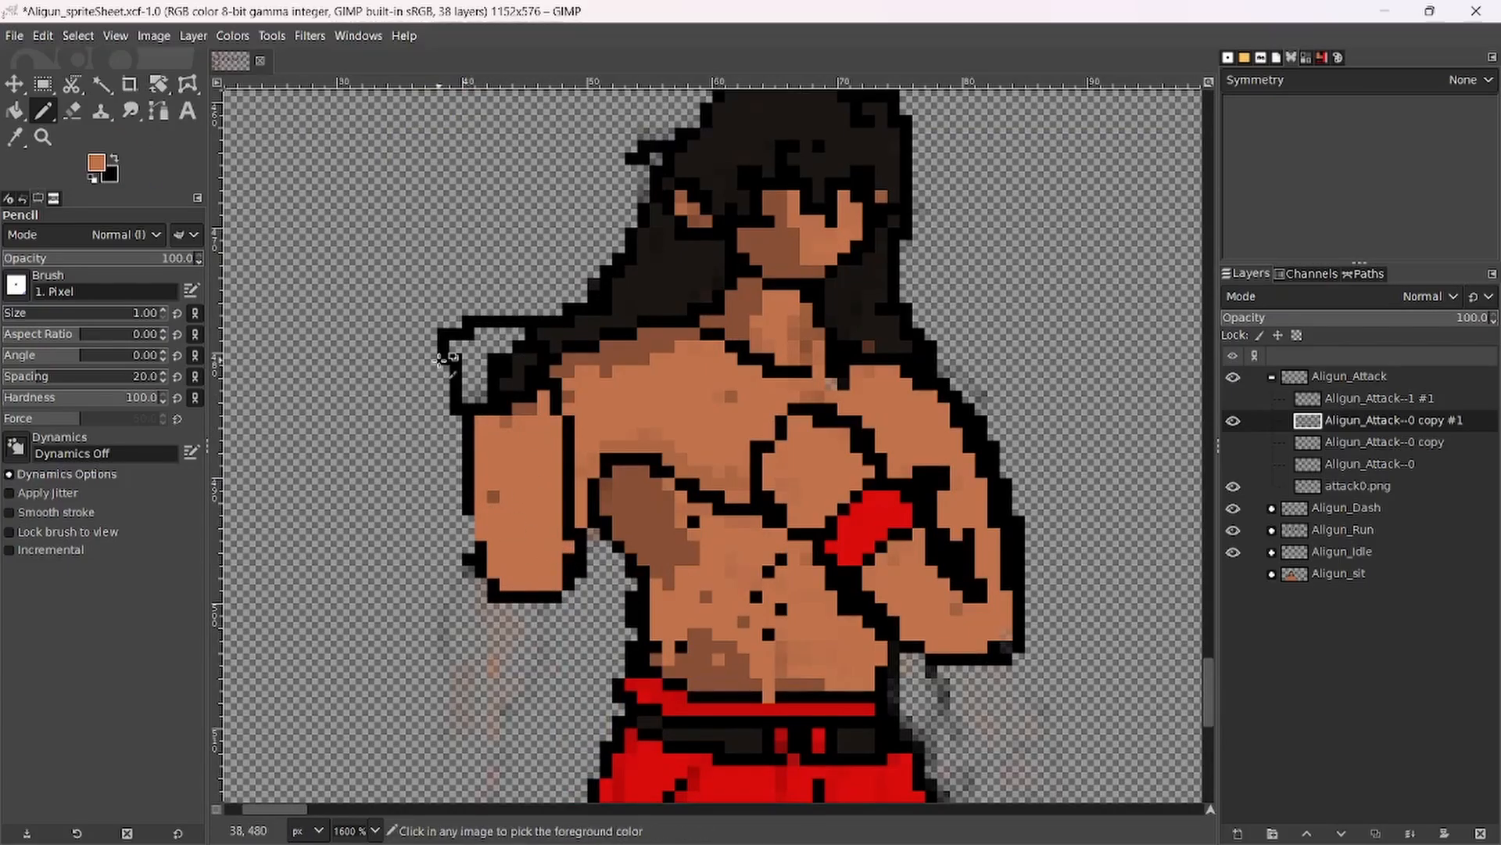
{"action": "left_click_drag", "start_coordinate": [481, 432], "coordinate": [493, 571]}
{"action": "left_click_drag", "start_coordinate": [471, 517], "coordinate": [471, 557]}
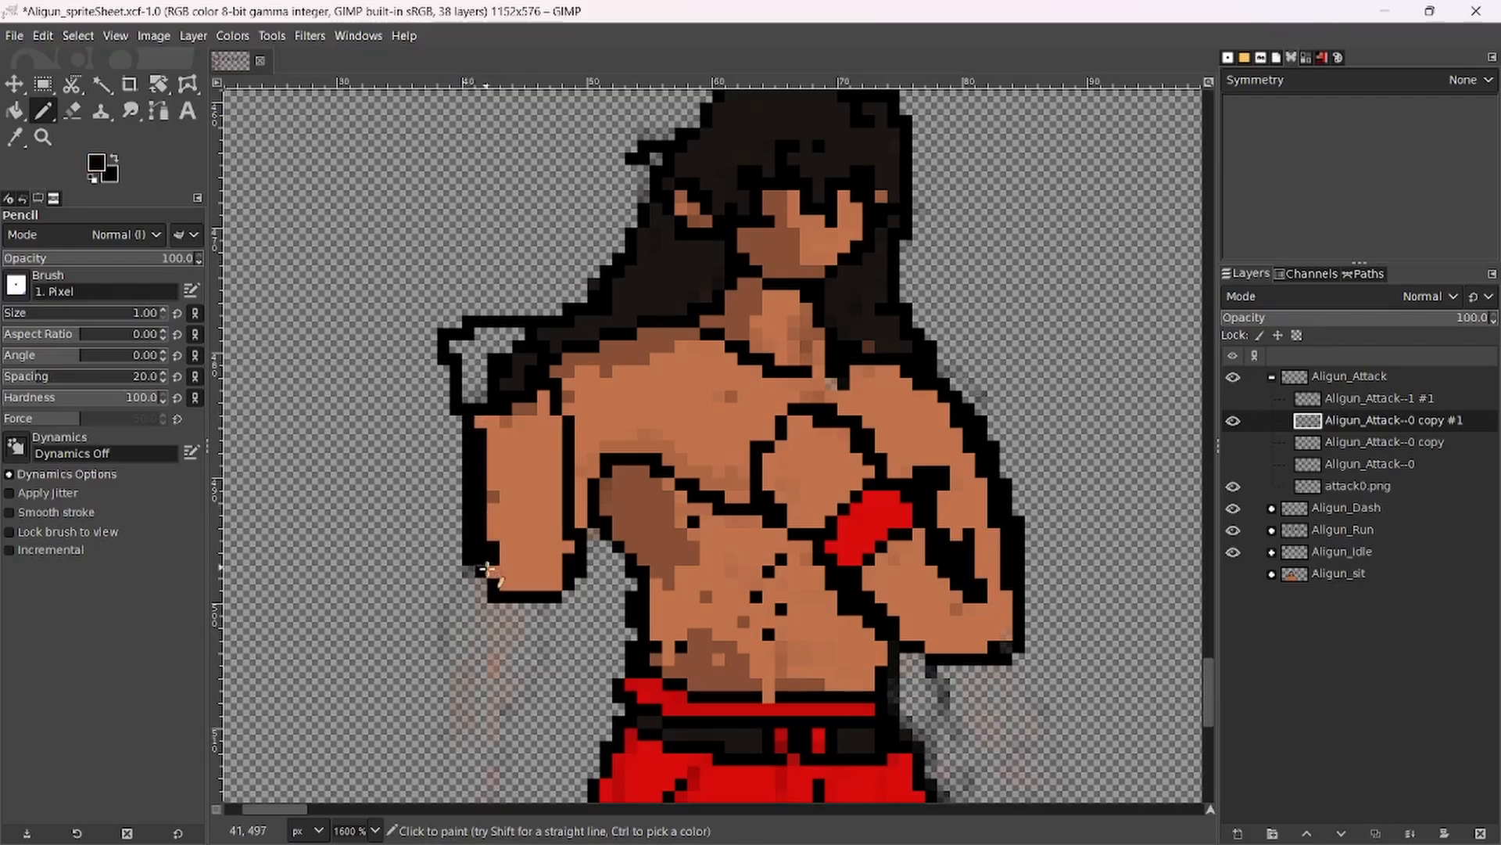
Fill the raised arm's wristband with the red sampled from the other wristband and close its outline in black.
{"action": "left_click", "coordinate": [798, 528], "text": "ctrl"}
{"action": "mouse_move", "coordinate": [512, 350]}
{"action": "left_mouse_down"}
{"action": "mouse_move", "coordinate": [485, 390]}
{"action": "mouse_move", "coordinate": [483, 373]}
{"action": "mouse_move", "coordinate": [499, 393]}
{"action": "mouse_move", "coordinate": [528, 359]}
{"action": "mouse_move", "coordinate": [514, 385]}
{"action": "mouse_move", "coordinate": [533, 372]}
{"action": "mouse_move", "coordinate": [487, 370]}
{"action": "mouse_move", "coordinate": [490, 387]}
{"action": "mouse_move", "coordinate": [478, 368]}
{"action": "mouse_move", "coordinate": [466, 396]}
{"action": "mouse_move", "coordinate": [469, 346]}
{"action": "mouse_move", "coordinate": [454, 346]}
{"action": "mouse_move", "coordinate": [495, 334]}
{"action": "left_mouse_up"}
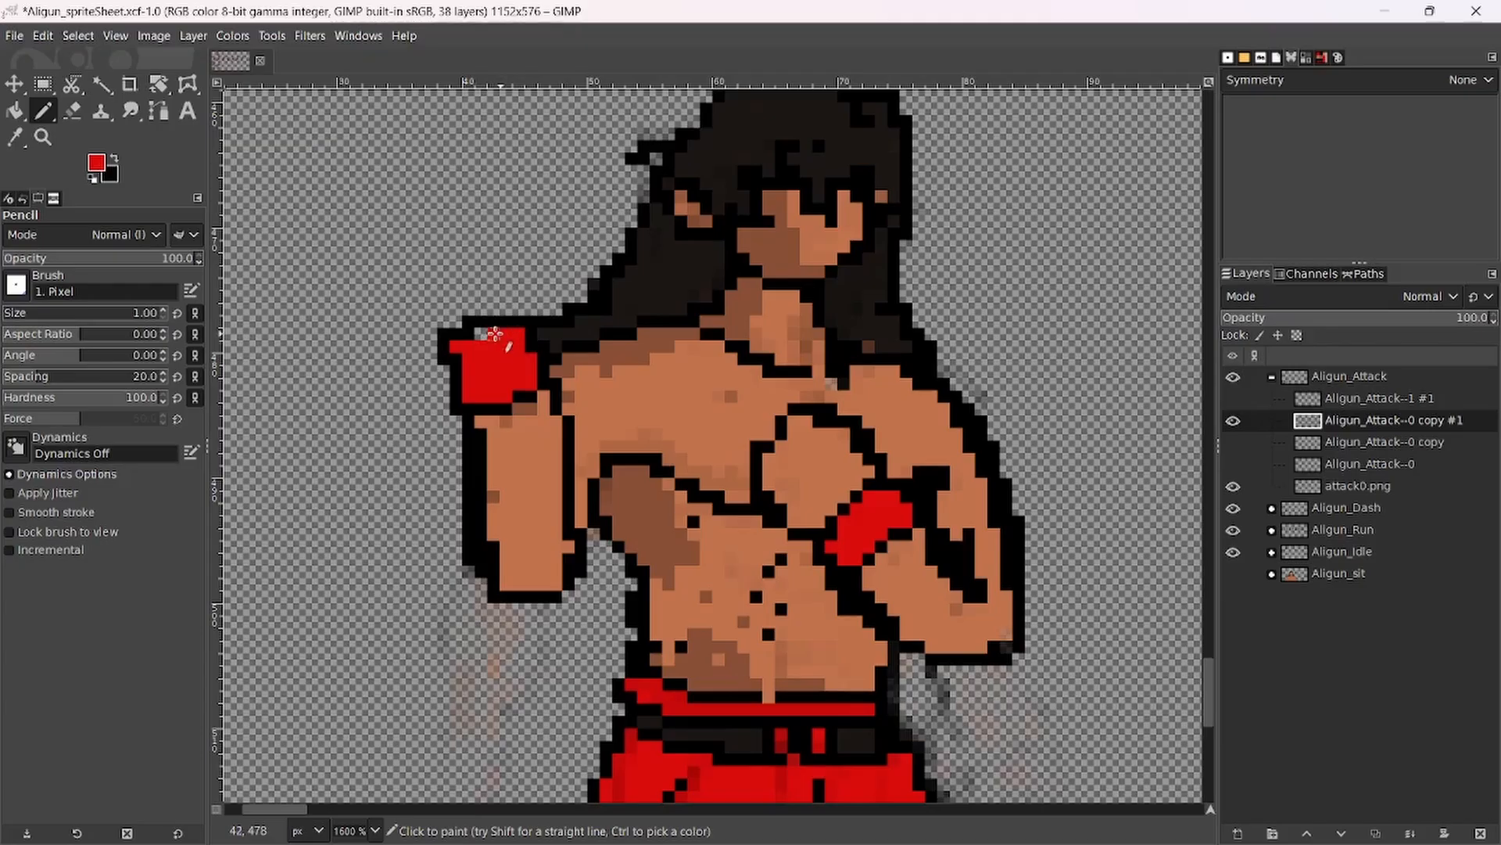
{"action": "left_click", "coordinate": [554, 377], "text": "ctrl"}
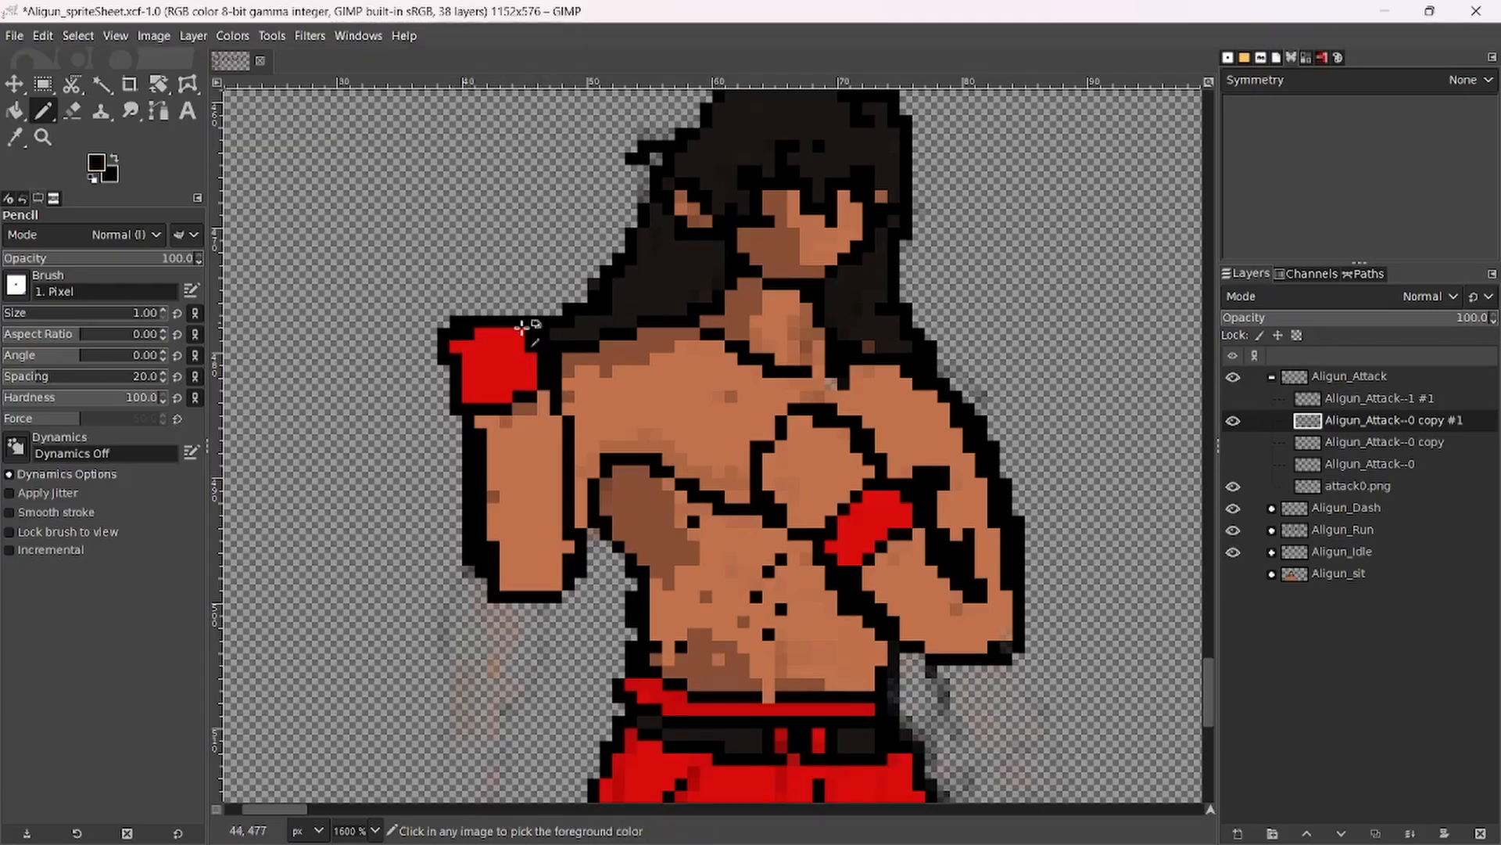
{"action": "scroll", "coordinate": [495, 334], "scroll_direction": "down", "scroll_amount": 3}
{"action": "scroll", "coordinate": [554, 364], "scroll_direction": "up", "scroll_amount": 2}
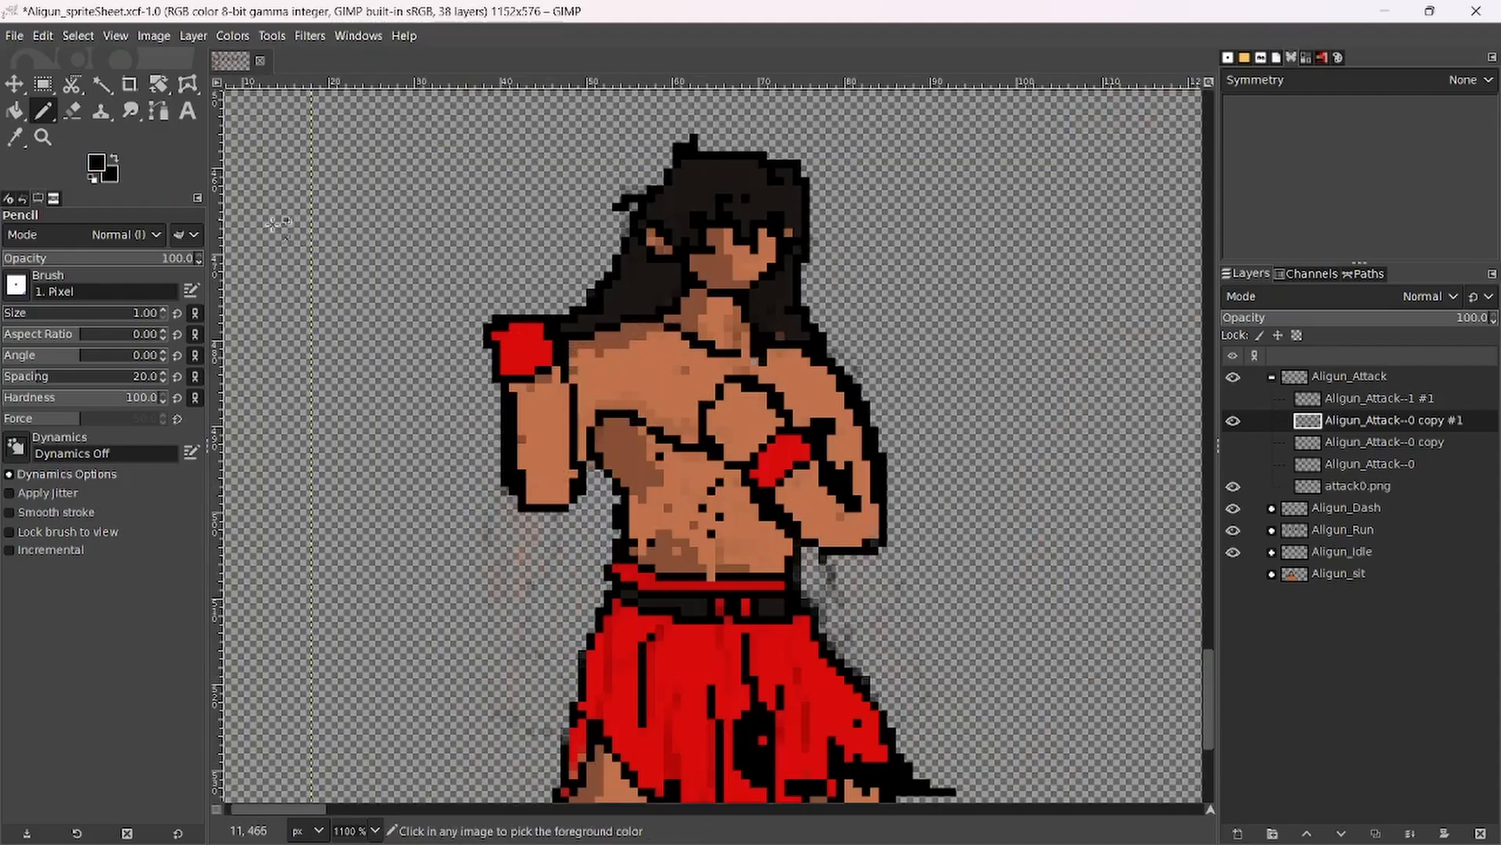
Sketch a fist outline above the raised wristband in black, with a rounded loop extending outward from it.
{"action": "scroll", "coordinate": [476, 278], "scroll_direction": "up", "scroll_amount": 2}
{"action": "mouse_move", "coordinate": [498, 383]}
{"action": "left_mouse_down"}
{"action": "mouse_move", "coordinate": [480, 307]}
{"action": "mouse_move", "coordinate": [520, 259]}
{"action": "mouse_move", "coordinate": [594, 242]}
{"action": "mouse_move", "coordinate": [618, 286]}
{"action": "left_mouse_up"}
{"action": "left_click_drag", "start_coordinate": [516, 338], "coordinate": [369, 418]}
{"action": "mouse_move", "coordinate": [491, 335]}
{"action": "left_mouse_down"}
{"action": "mouse_move", "coordinate": [372, 402]}
{"action": "mouse_move", "coordinate": [379, 439]}
{"action": "mouse_move", "coordinate": [401, 469]}
{"action": "mouse_move", "coordinate": [452, 458]}
{"action": "mouse_move", "coordinate": [526, 406]}
{"action": "left_mouse_up"}
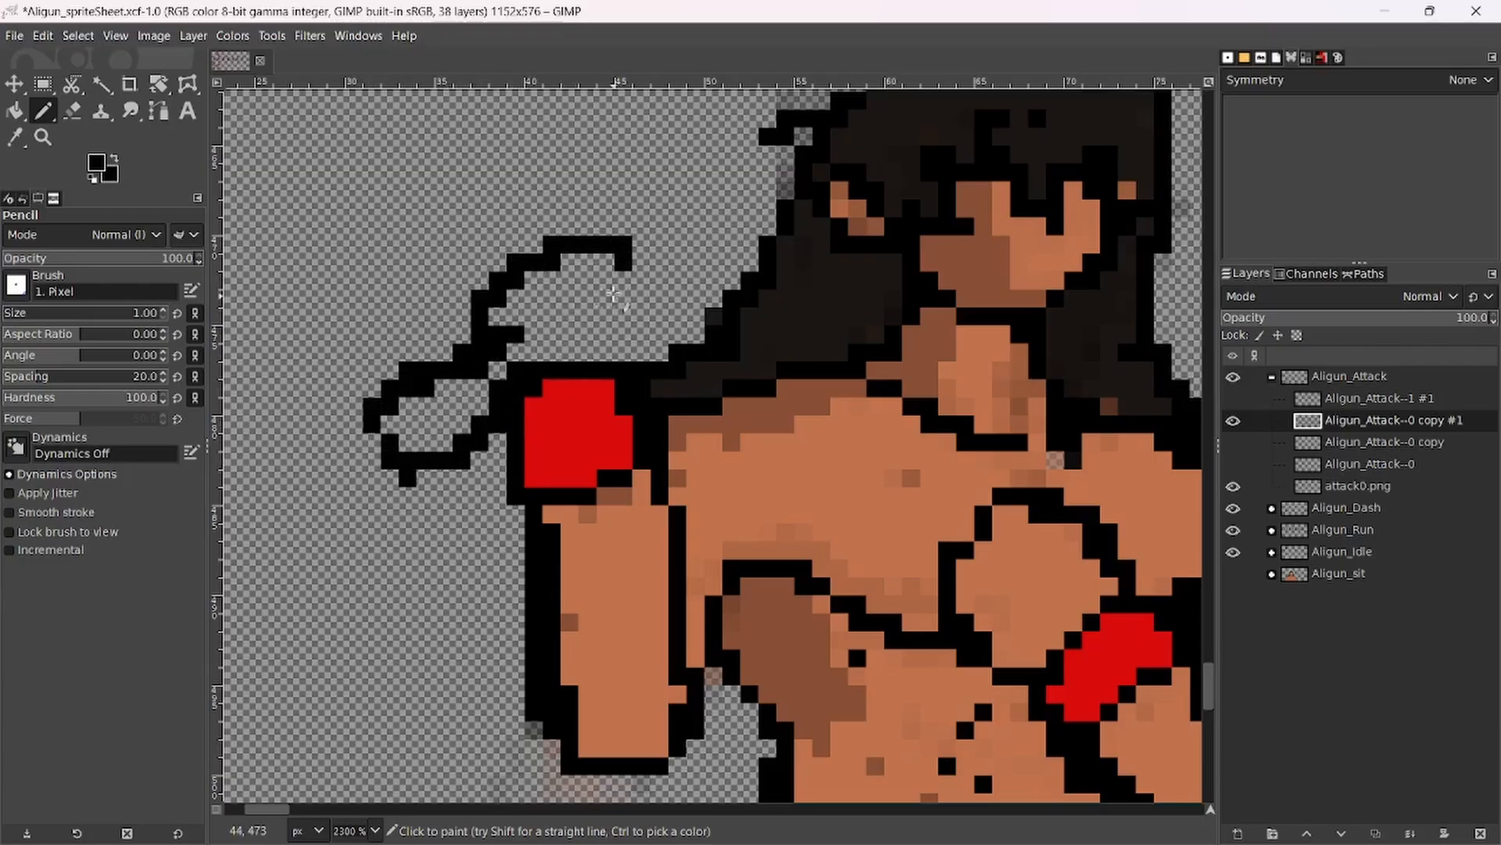
{"action": "left_click_drag", "start_coordinate": [629, 274], "coordinate": [643, 361]}
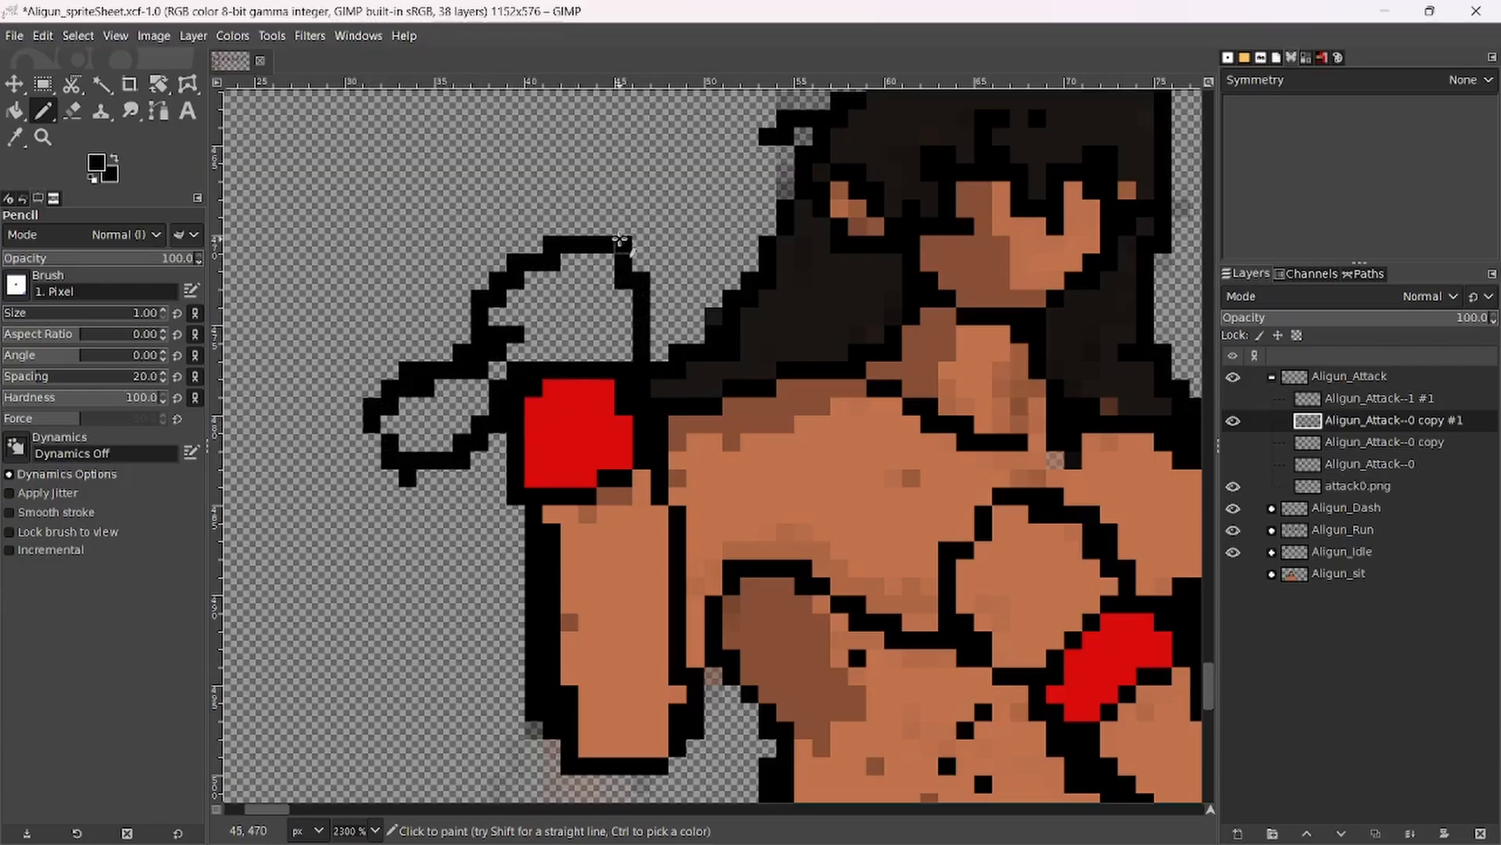
Undo the rounded loop and outline a weapon held across the shoulders in black, with a squared handle and a front end past the head.
{"action": "scroll", "coordinate": [688, 227], "scroll_direction": "down", "scroll_amount": 2, "text": "ctrl"}
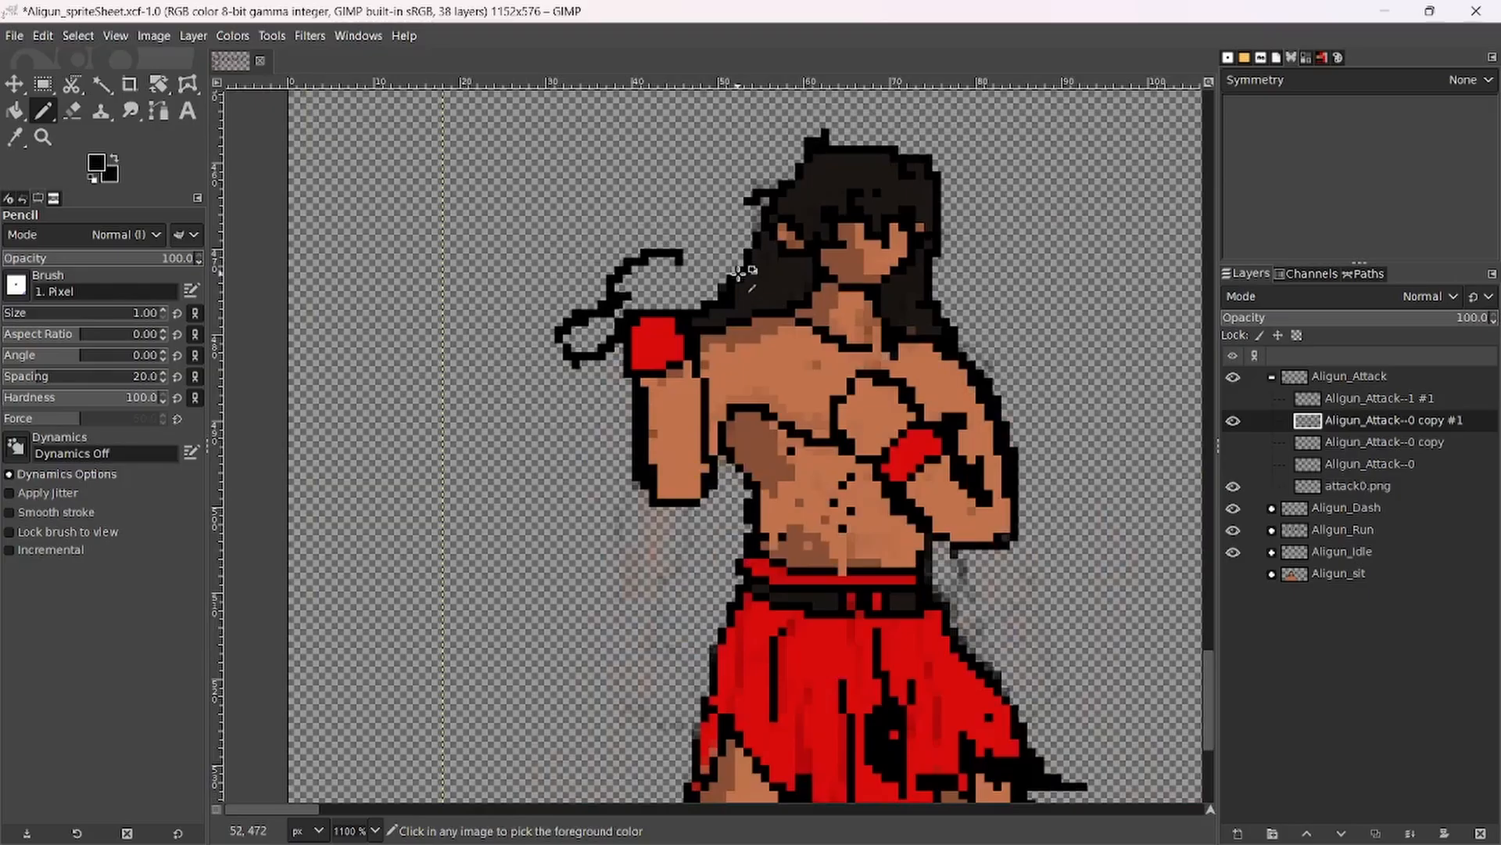
{"action": "key", "text": "ctrl+z"}
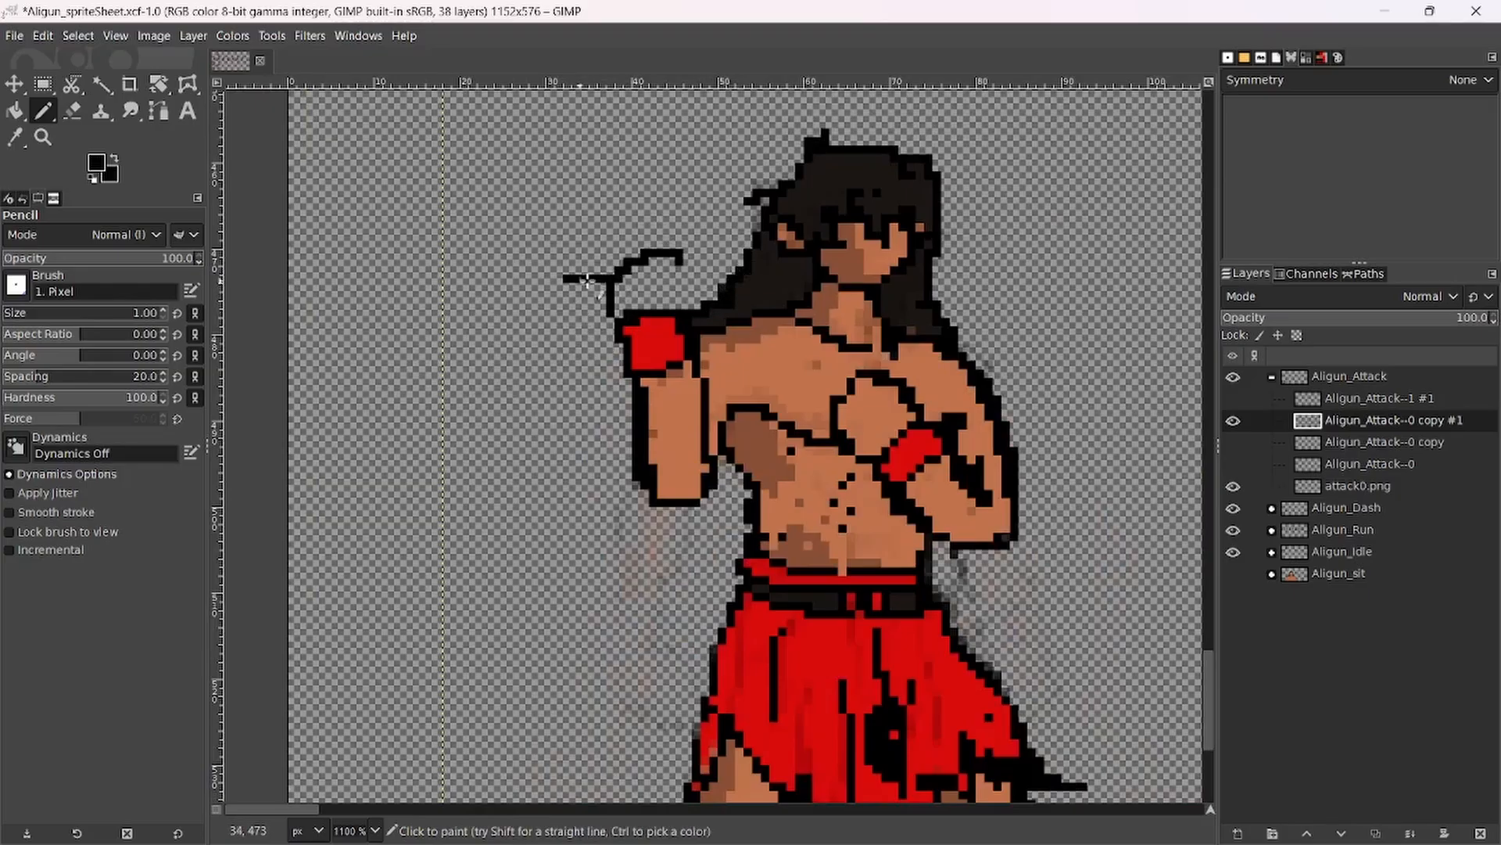
{"action": "key", "text": "ctrl+z"}
{"action": "left_click_drag", "start_coordinate": [594, 288], "coordinate": [553, 288]}
{"action": "mouse_move", "coordinate": [947, 244]}
{"action": "left_mouse_down"}
{"action": "mouse_move", "coordinate": [1049, 228]}
{"action": "mouse_move", "coordinate": [1065, 242]}
{"action": "mouse_move", "coordinate": [1053, 261]}
{"action": "mouse_move", "coordinate": [979, 277]}
{"action": "left_mouse_up"}
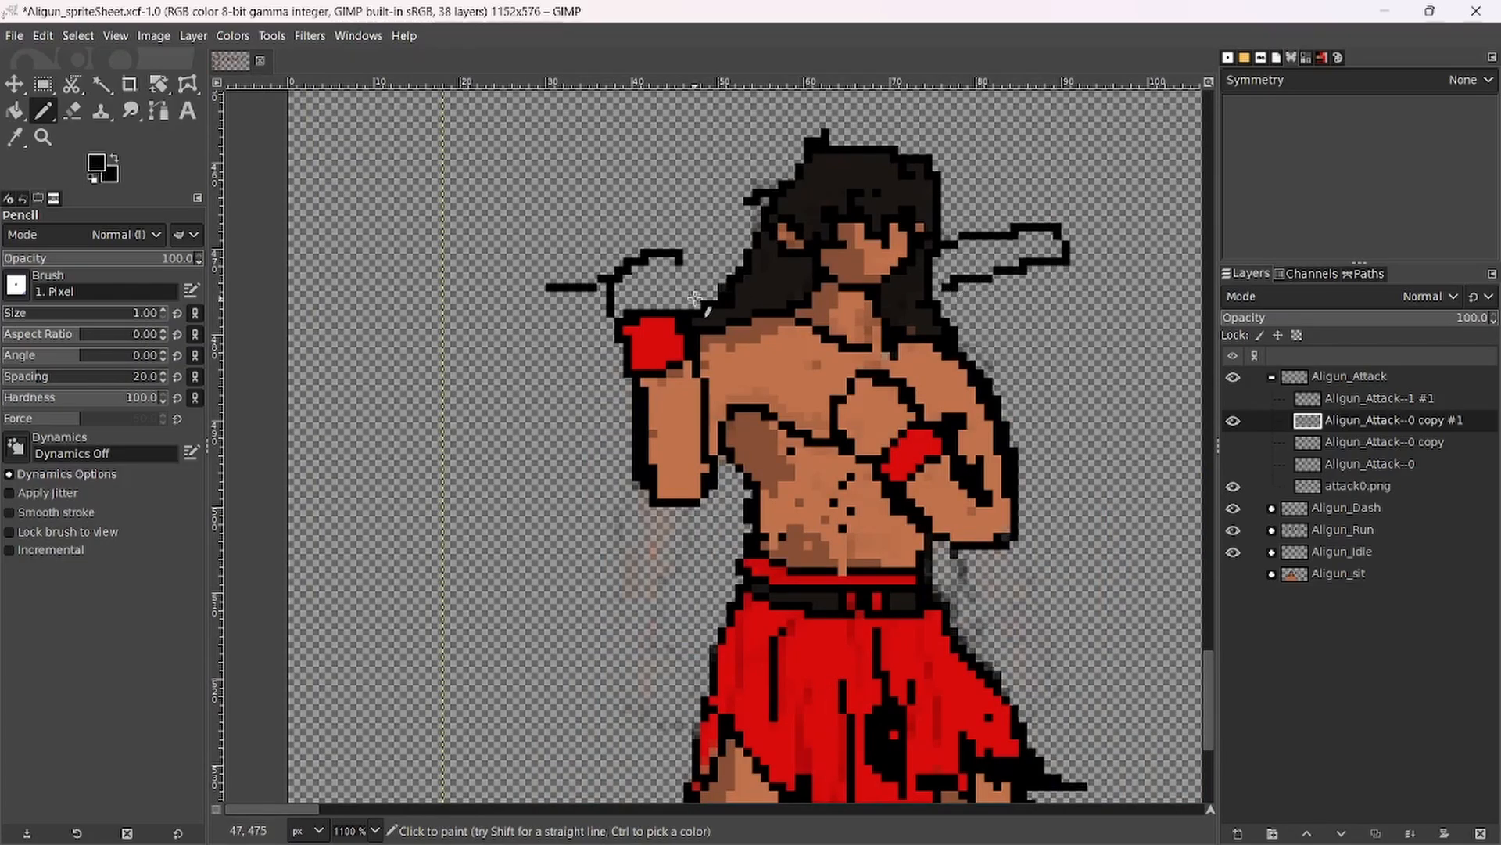
{"action": "mouse_move", "coordinate": [679, 256]}
{"action": "left_mouse_down"}
{"action": "mouse_move", "coordinate": [749, 246]}
{"action": "mouse_move", "coordinate": [689, 294]}
{"action": "left_mouse_up"}
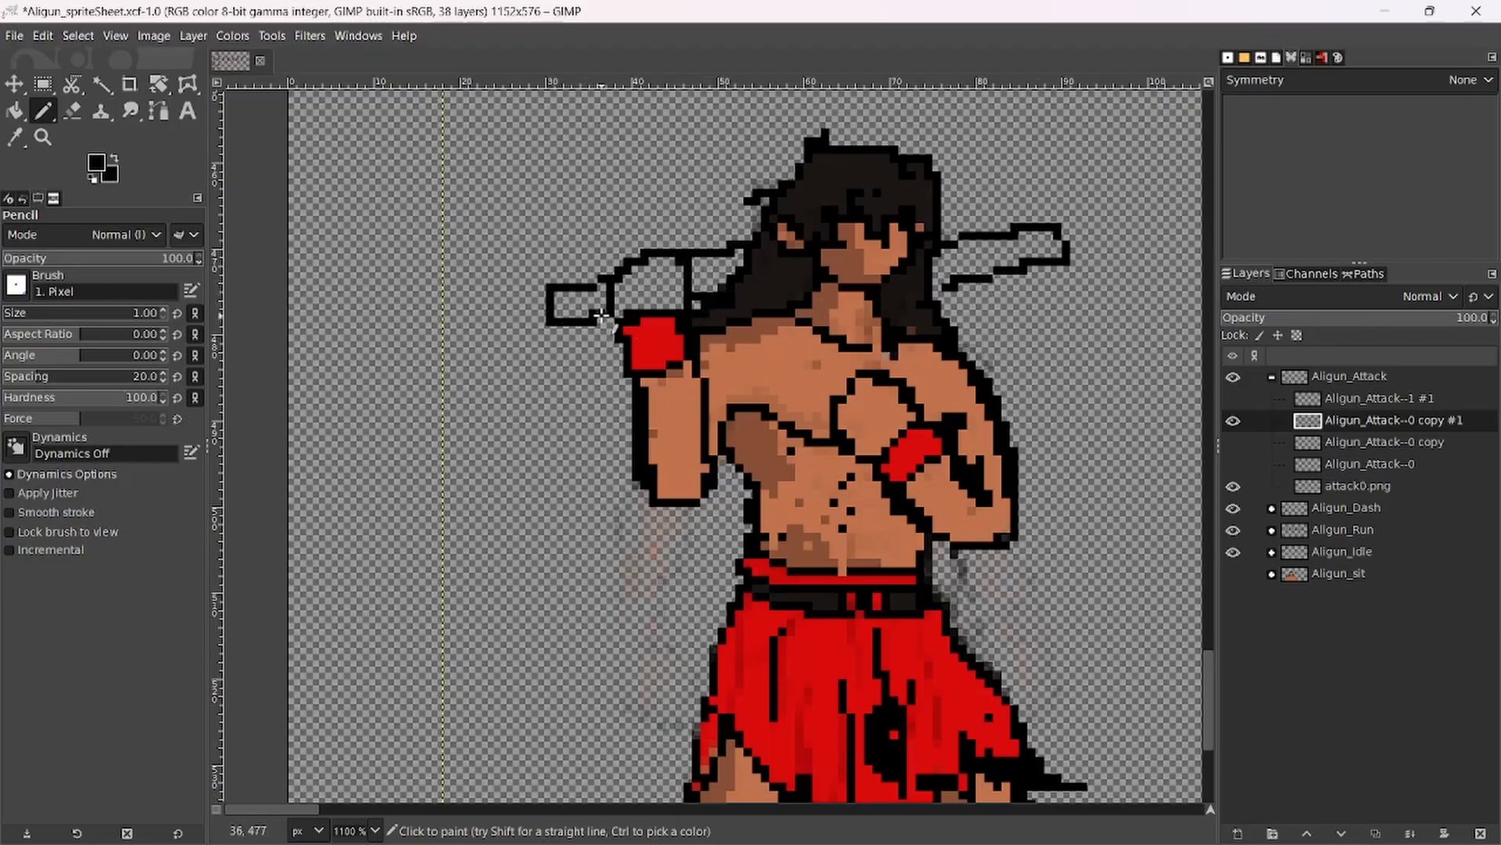
Fill the raised fist with the skin tone sampled from the shoulder.
{"action": "scroll", "coordinate": [618, 321], "scroll_direction": "up", "scroll_amount": 2}
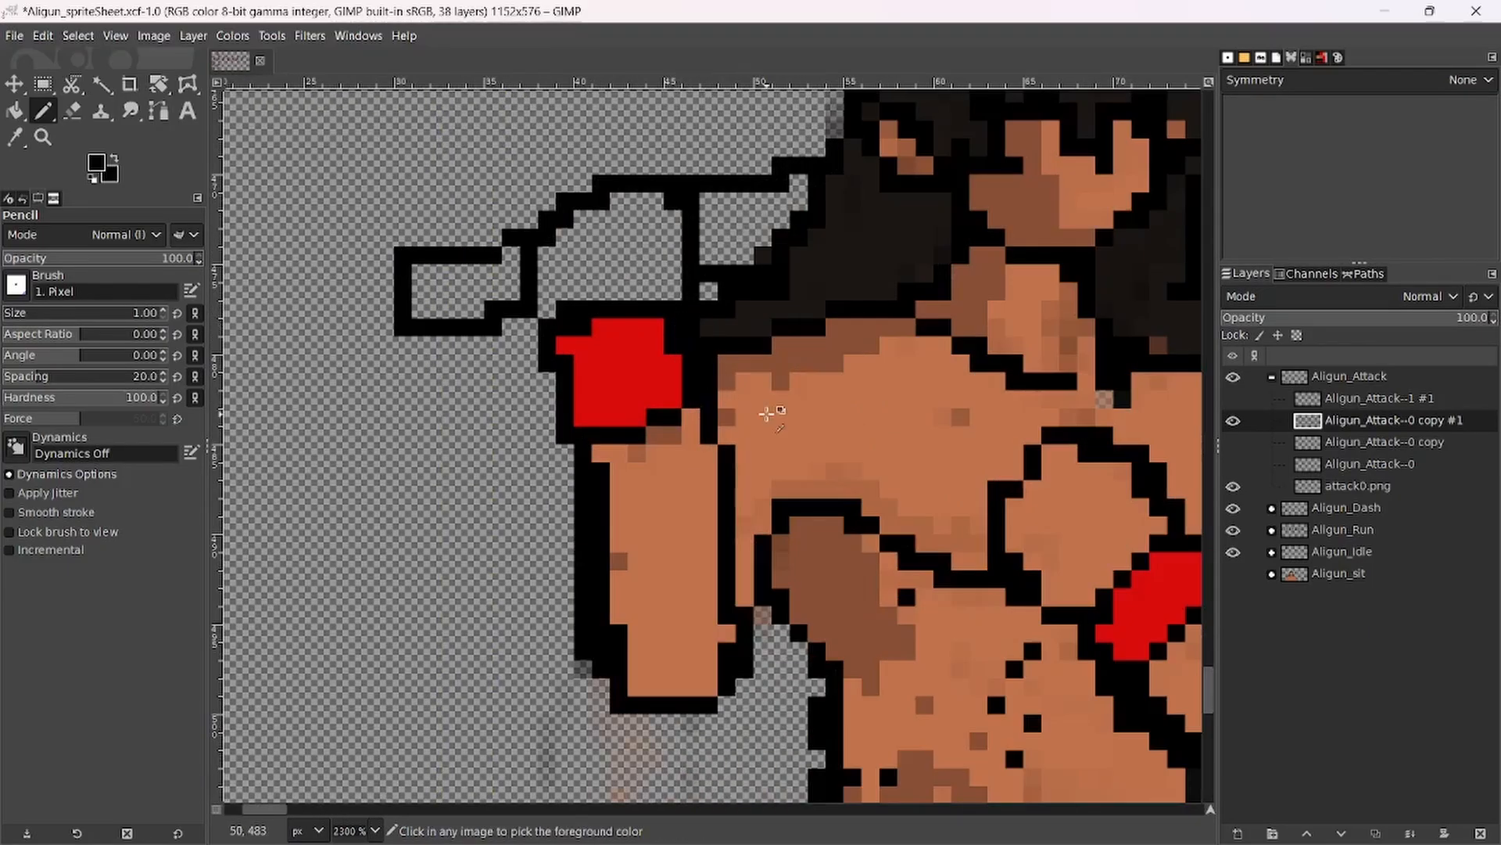
{"action": "left_click", "coordinate": [766, 413], "text": "ctrl"}
{"action": "mouse_move", "coordinate": [675, 291]}
{"action": "left_mouse_down"}
{"action": "mouse_move", "coordinate": [671, 238]}
{"action": "mouse_move", "coordinate": [652, 285]}
{"action": "mouse_move", "coordinate": [648, 211]}
{"action": "mouse_move", "coordinate": [633, 208]}
{"action": "mouse_move", "coordinate": [613, 209]}
{"action": "mouse_move", "coordinate": [597, 246]}
{"action": "mouse_move", "coordinate": [582, 236]}
{"action": "mouse_move", "coordinate": [560, 254]}
{"action": "mouse_move", "coordinate": [553, 302]}
{"action": "mouse_move", "coordinate": [611, 275]}
{"action": "mouse_move", "coordinate": [599, 285]}
{"action": "mouse_move", "coordinate": [654, 295]}
{"action": "left_mouse_up"}
{"action": "scroll", "coordinate": [677, 253], "scroll_direction": "down", "scroll_amount": 4}
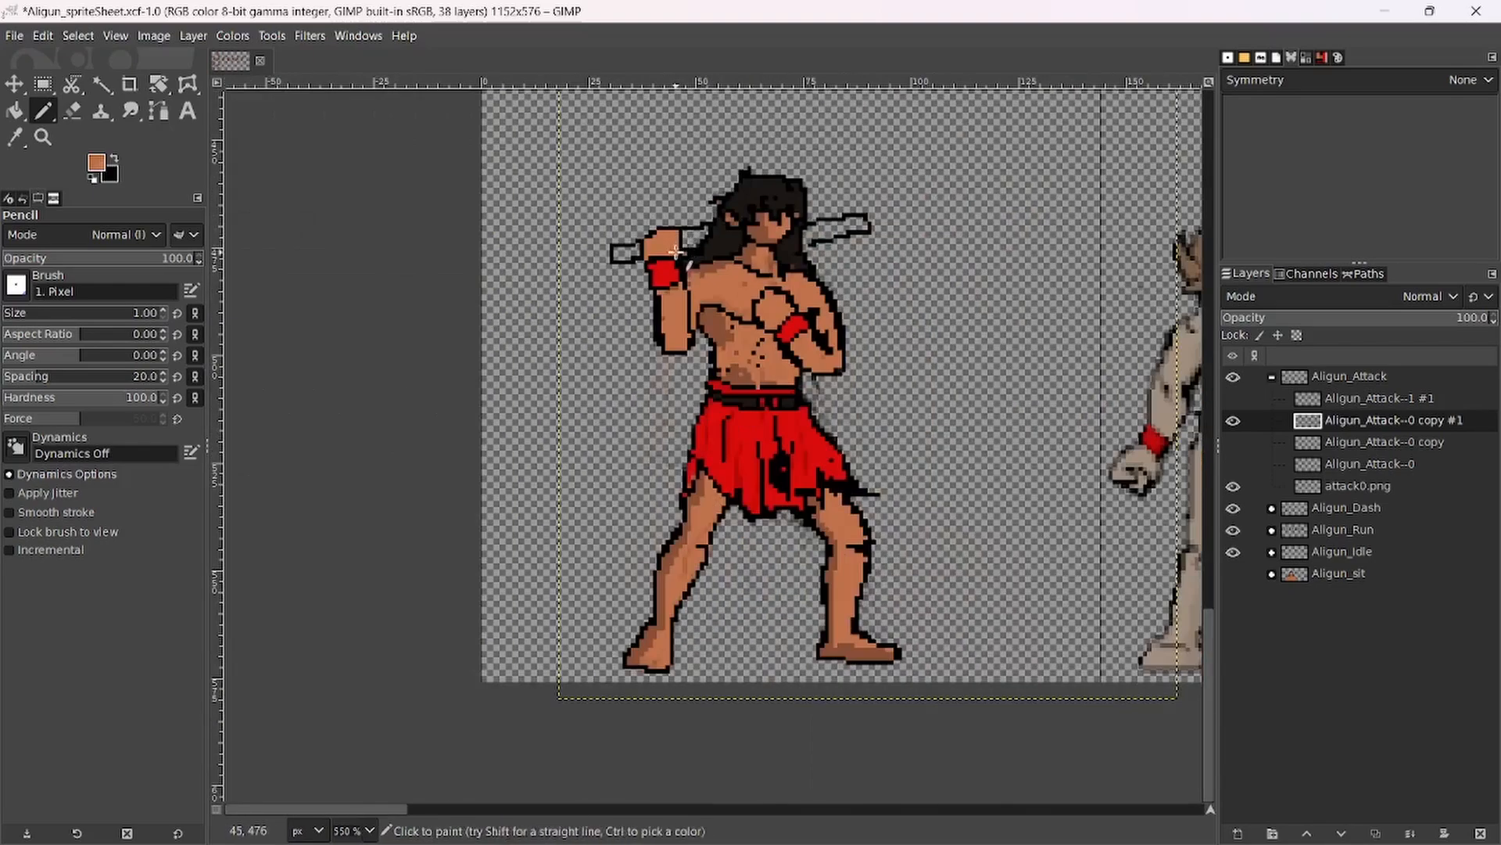
{"action": "scroll", "coordinate": [676, 252], "scroll_direction": "up", "scroll_amount": 2}
{"action": "scroll", "coordinate": [646, 262], "scroll_direction": "down", "scroll_amount": 2}
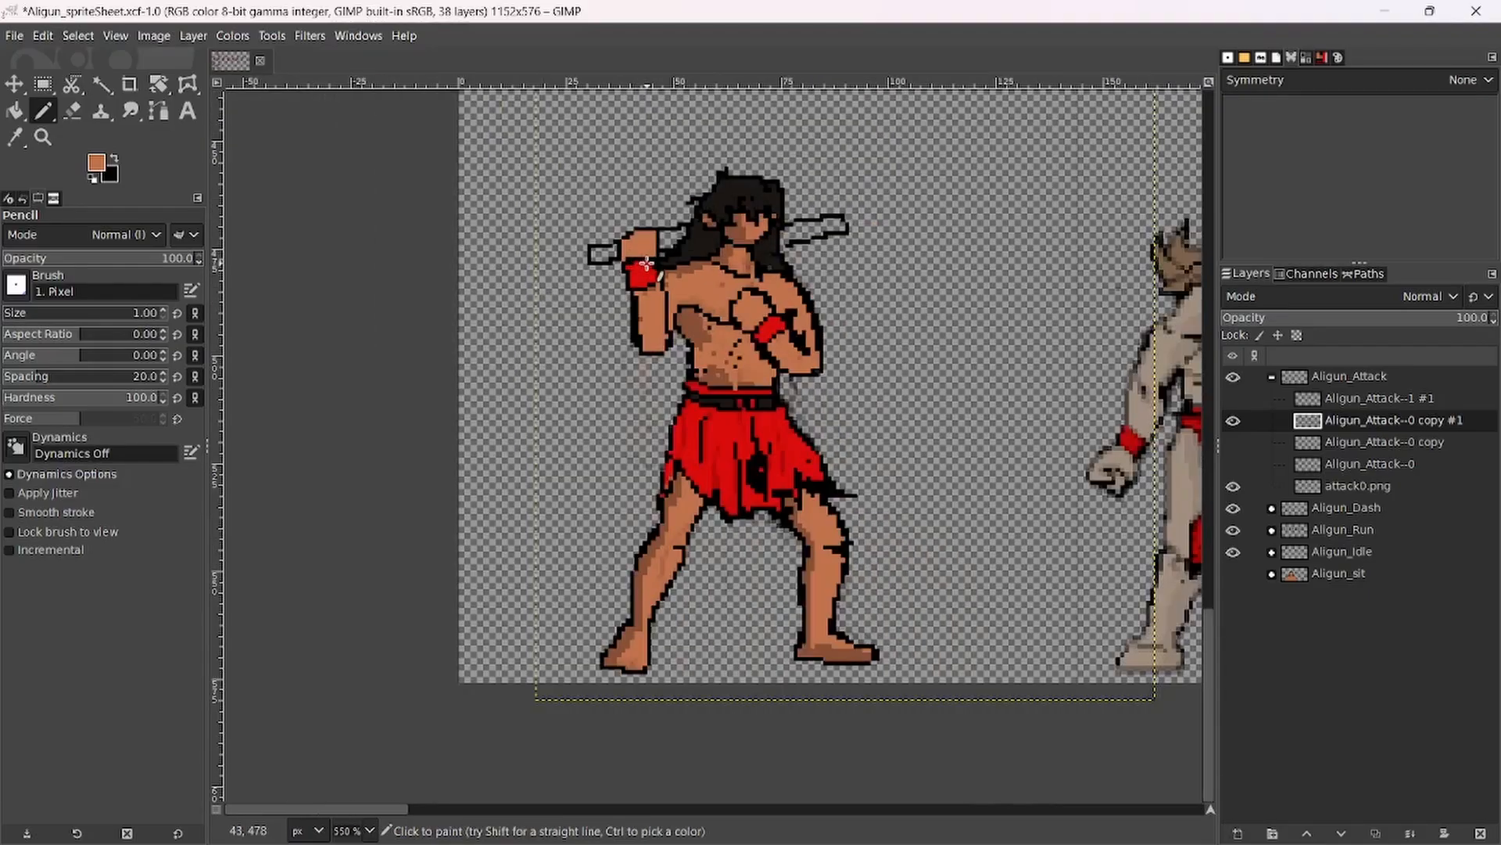
Shade the outer side and elbow of the raised forearm with the darker brown skin tone.
{"action": "scroll", "coordinate": [661, 286], "scroll_direction": "up", "scroll_amount": 3}
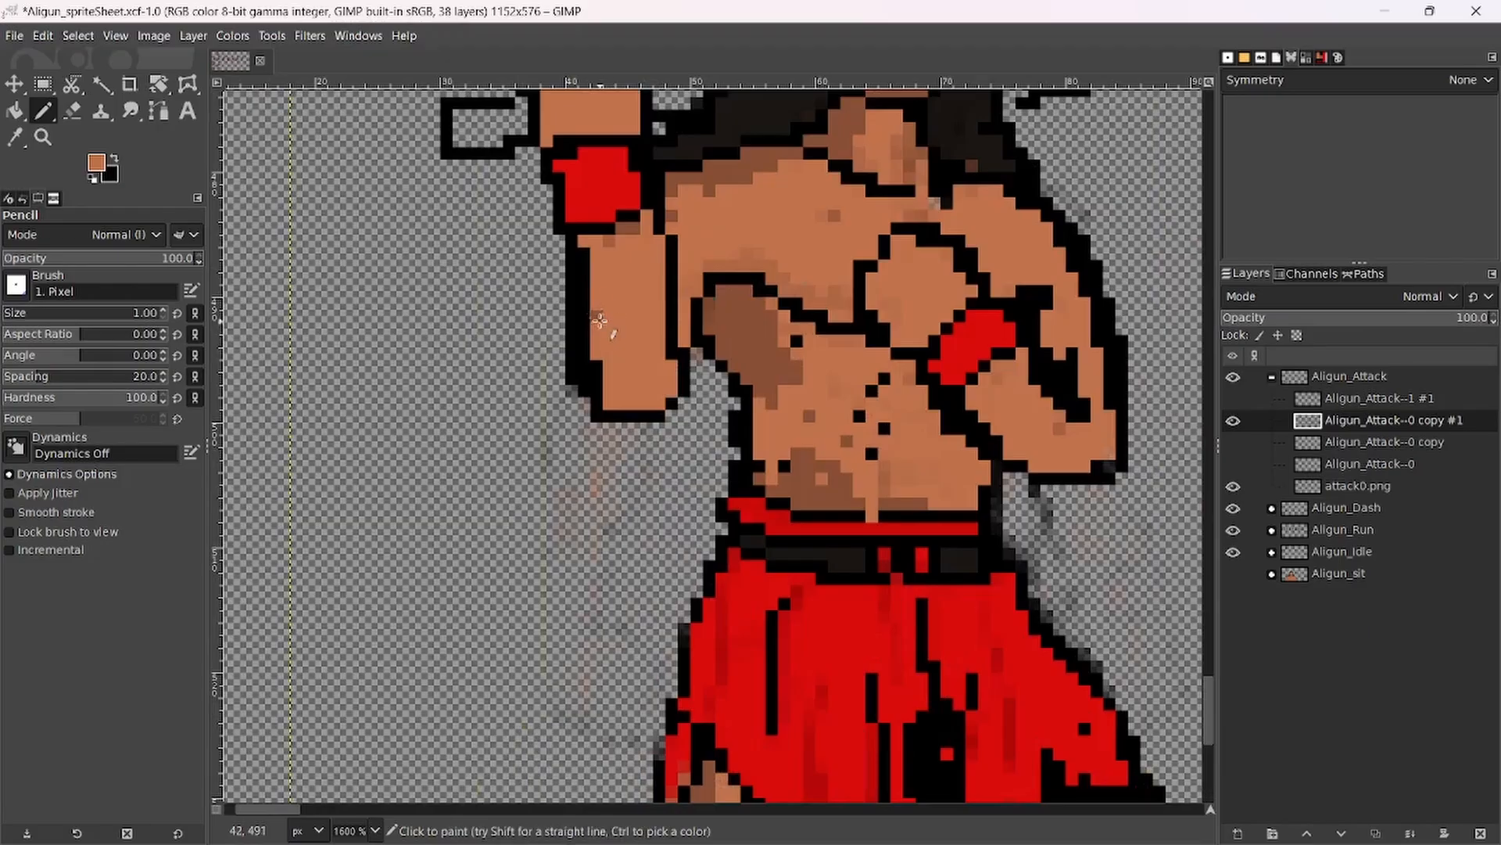
{"action": "mouse_move", "coordinate": [616, 233]}
{"action": "left_mouse_down"}
{"action": "mouse_move", "coordinate": [609, 362]}
{"action": "mouse_move", "coordinate": [599, 269]}
{"action": "mouse_move", "coordinate": [601, 347]}
{"action": "mouse_move", "coordinate": [622, 354]}
{"action": "mouse_move", "coordinate": [621, 392]}
{"action": "mouse_move", "coordinate": [610, 385]}
{"action": "mouse_move", "coordinate": [626, 405]}
{"action": "mouse_move", "coordinate": [671, 386]}
{"action": "left_mouse_up"}
{"action": "scroll", "coordinate": [651, 406], "scroll_direction": "down", "scroll_amount": 4}
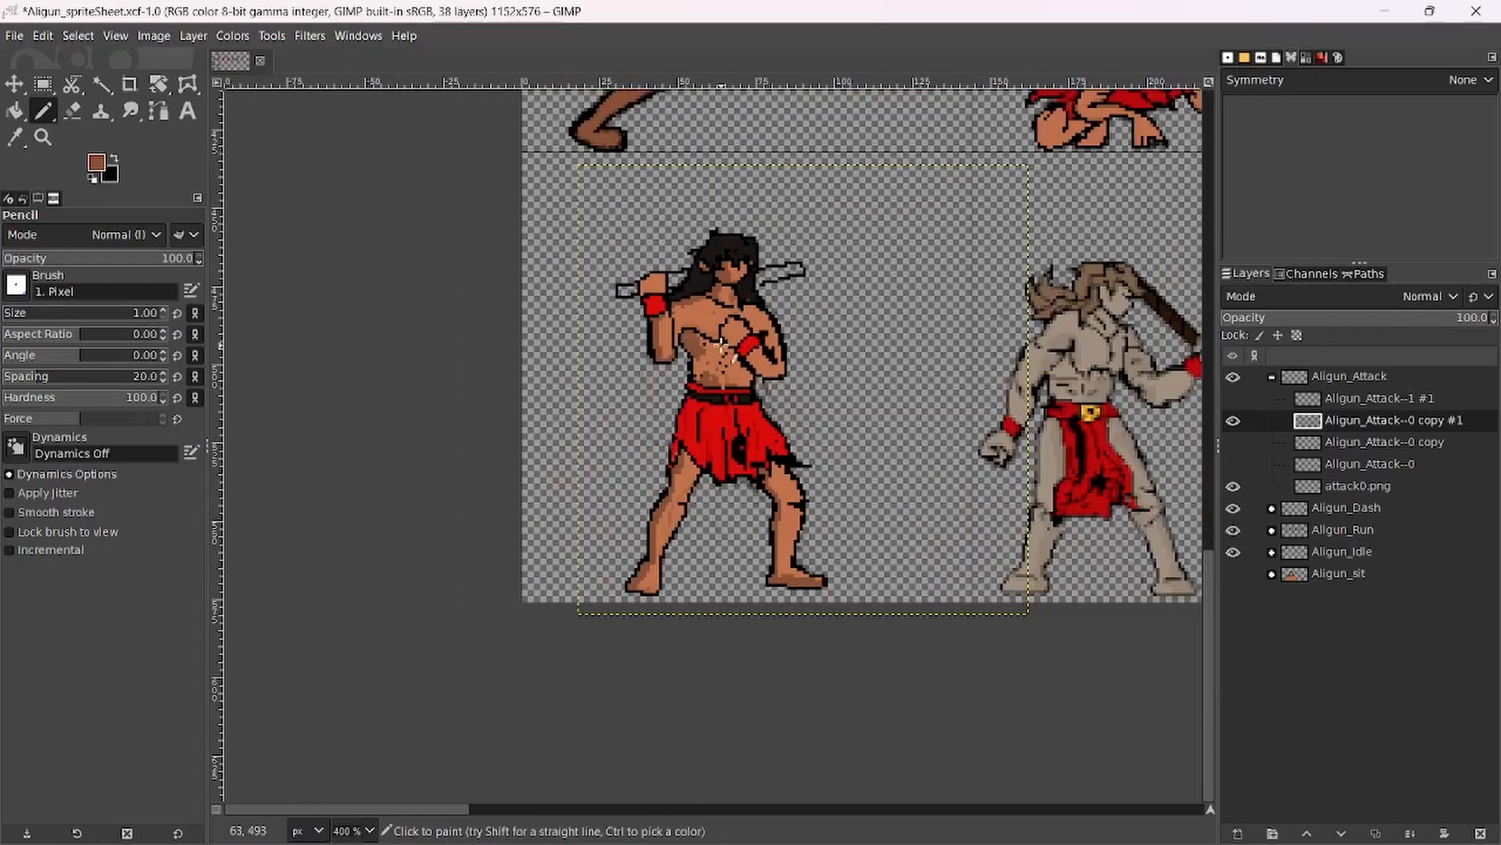
{"action": "scroll", "coordinate": [512, 361], "scroll_direction": "up", "scroll_amount": 3}
{"action": "scroll", "coordinate": [513, 361], "scroll_direction": "down", "scroll_amount": 3}
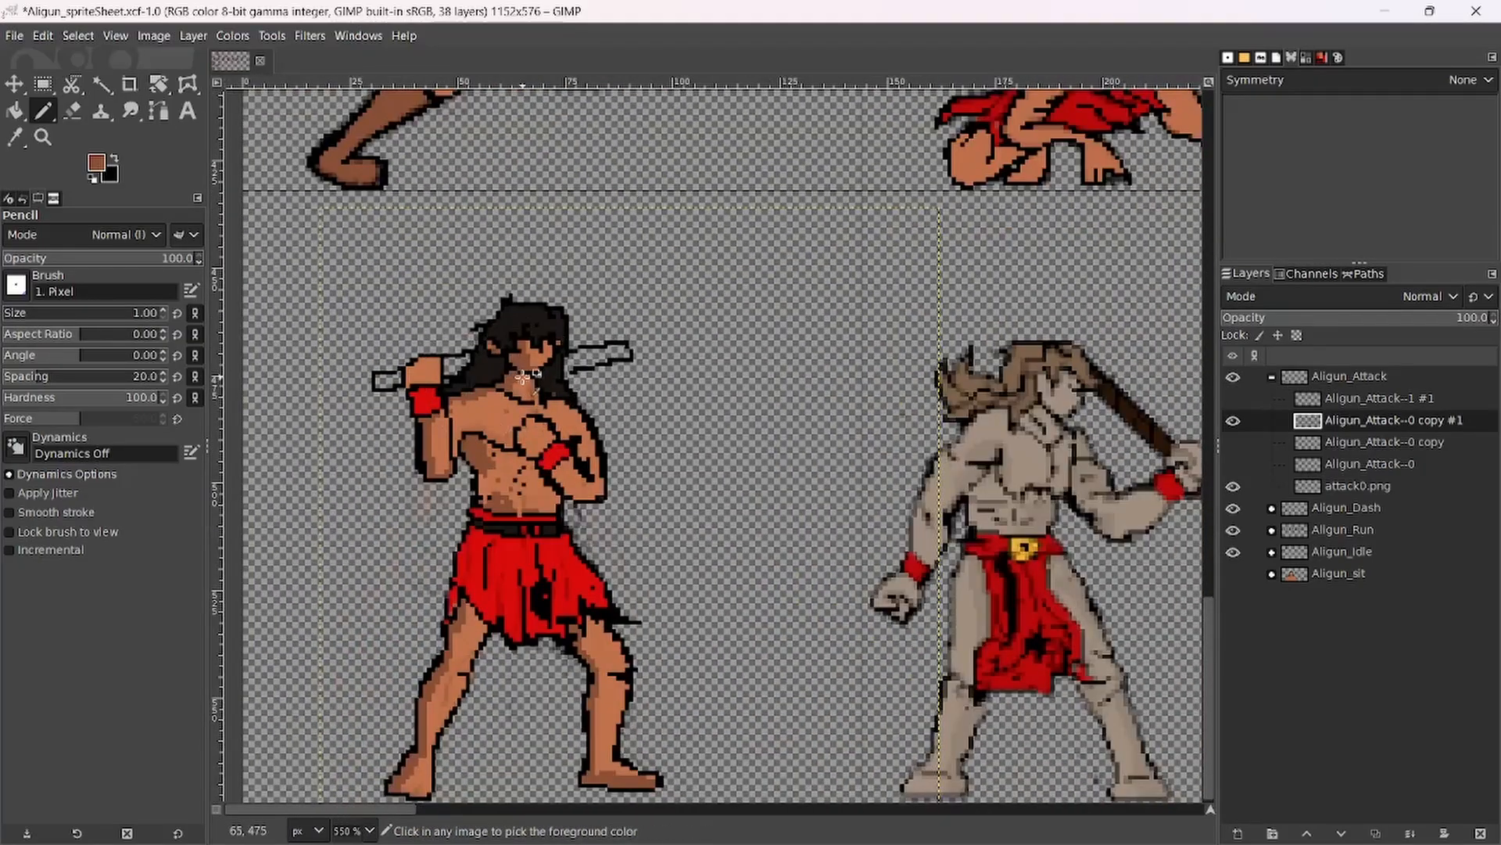
Draw black lines inside the raised fist to separate the fingers and thumb.
{"action": "scroll", "coordinate": [388, 368], "scroll_direction": "up", "scroll_amount": 3}
{"action": "scroll", "coordinate": [843, 379], "scroll_direction": "up", "scroll_amount": 1}
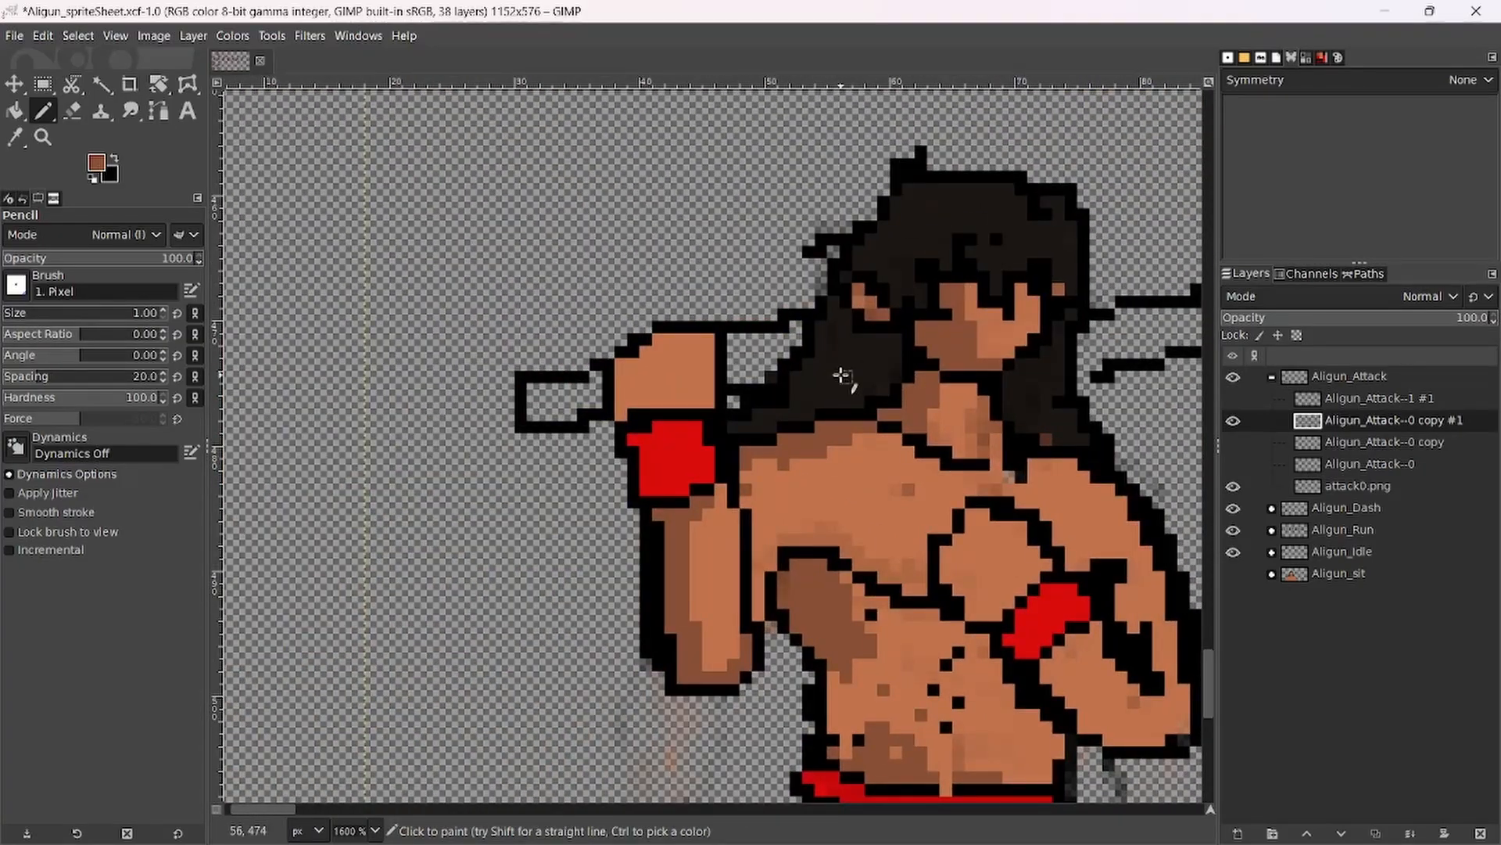
{"action": "key", "text": "ctrl"}
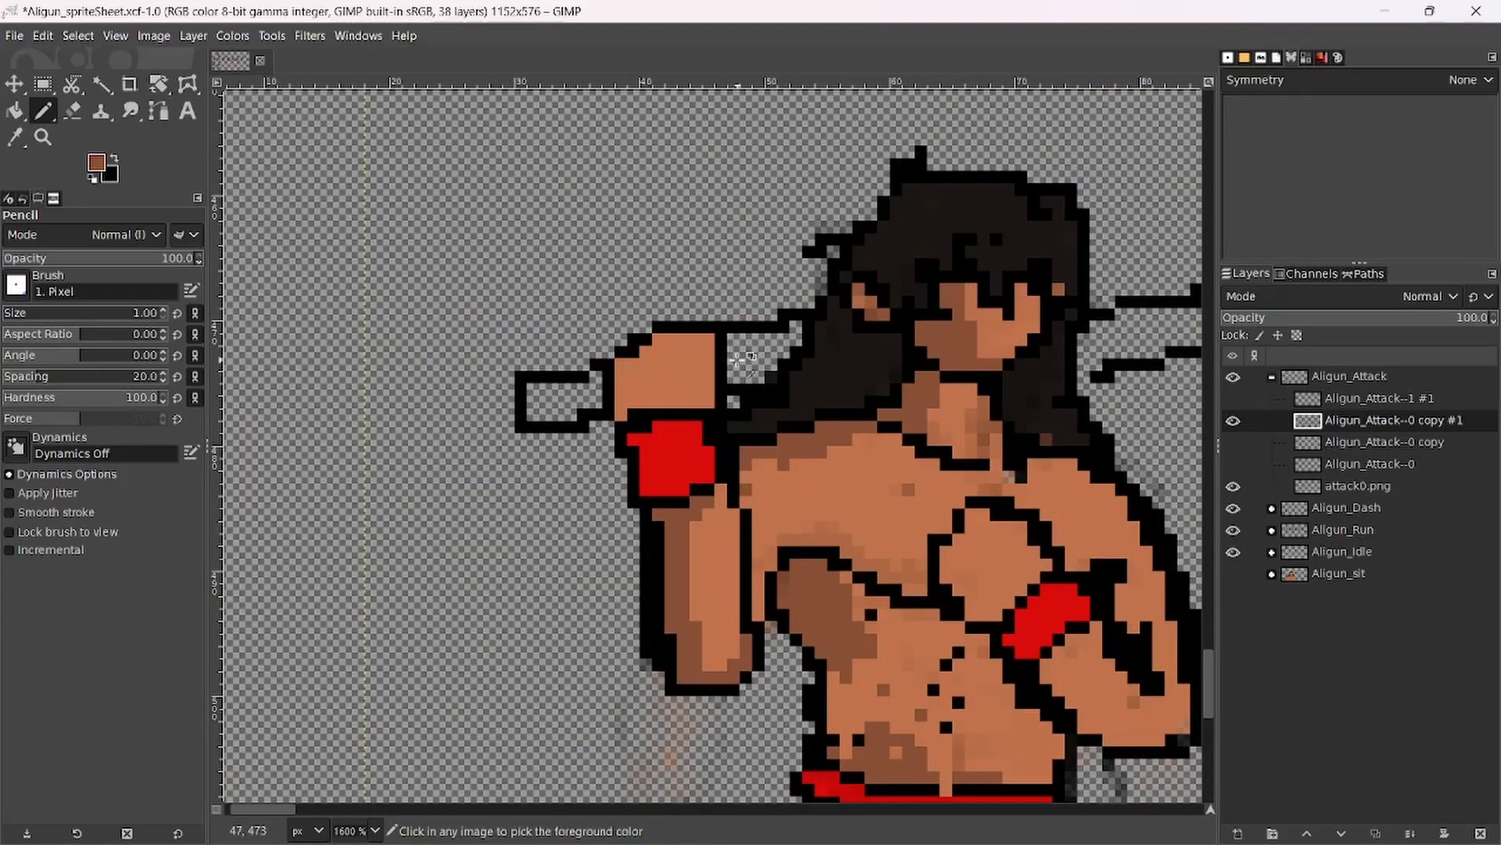
{"action": "left_click", "coordinate": [626, 351], "text": "ctrl"}
{"action": "mouse_move", "coordinate": [644, 365]}
{"action": "left_mouse_down"}
{"action": "mouse_move", "coordinate": [670, 390]}
{"action": "mouse_move", "coordinate": [720, 366]}
{"action": "mouse_move", "coordinate": [675, 391]}
{"action": "mouse_move", "coordinate": [643, 347]}
{"action": "mouse_move", "coordinate": [635, 386]}
{"action": "mouse_move", "coordinate": [565, 377]}
{"action": "mouse_move", "coordinate": [636, 360]}
{"action": "mouse_move", "coordinate": [627, 402]}
{"action": "mouse_move", "coordinate": [643, 393]}
{"action": "mouse_move", "coordinate": [592, 411]}
{"action": "left_mouse_up"}
{"action": "left_click", "coordinate": [577, 378], "text": "ctrl"}
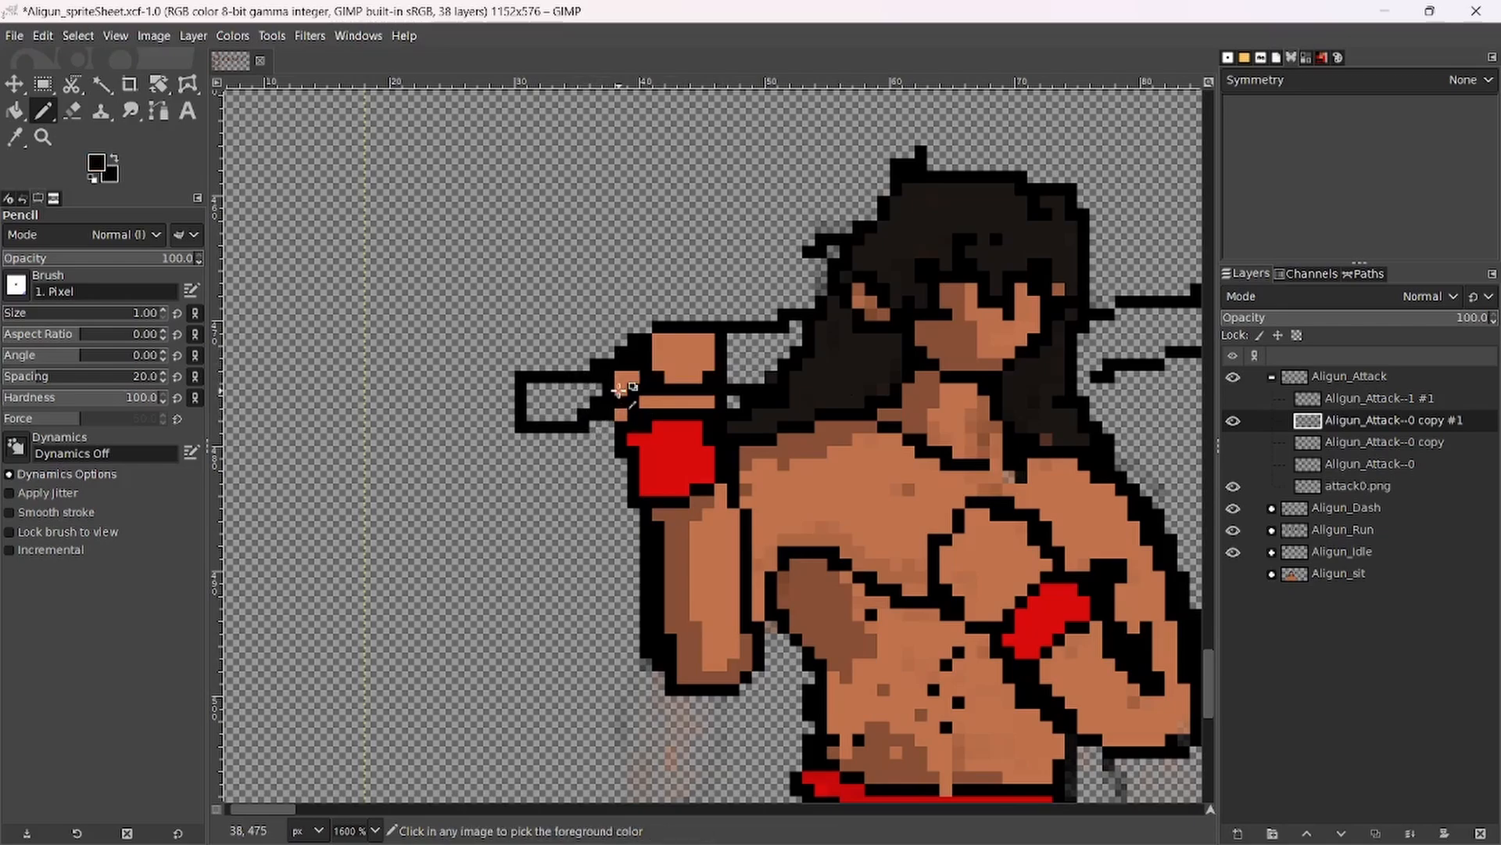
Fill the weapon's handle beside the fist with skin tone and extend its lower outer corner in black.
{"action": "left_click", "coordinate": [623, 381], "text": "ctrl"}
{"action": "mouse_move", "coordinate": [586, 395]}
{"action": "left_mouse_down"}
{"action": "mouse_move", "coordinate": [535, 401]}
{"action": "mouse_move", "coordinate": [537, 420]}
{"action": "mouse_move", "coordinate": [586, 405]}
{"action": "left_mouse_up"}
{"action": "left_click", "coordinate": [602, 422], "text": "ctrl"}
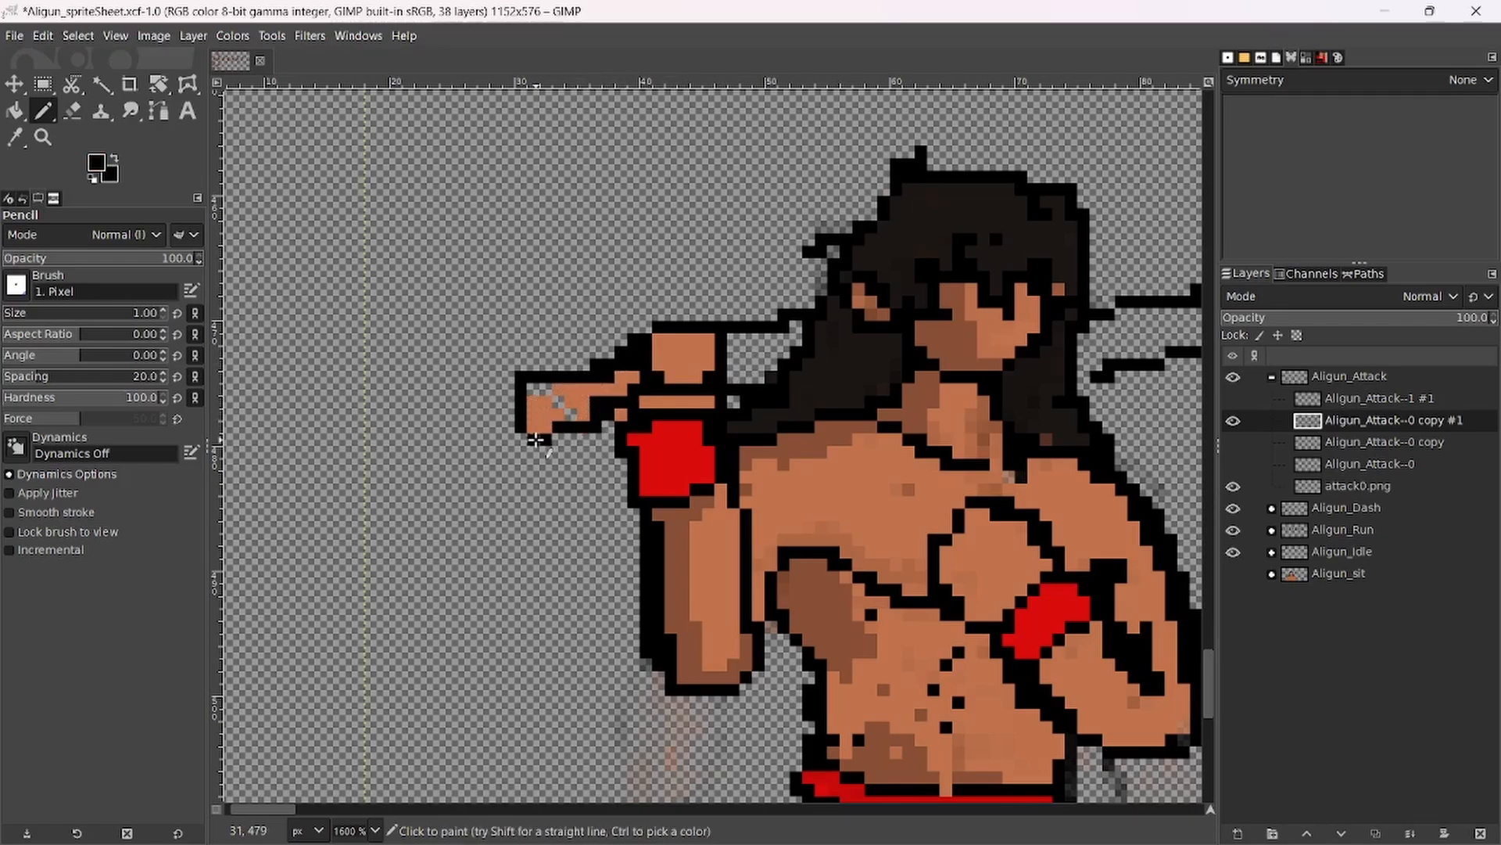
Try golden yellow c39825 as the foreground color for the weapon.
{"action": "left_click", "coordinate": [97, 166]}
{"action": "left_click", "coordinate": [903, 314]}
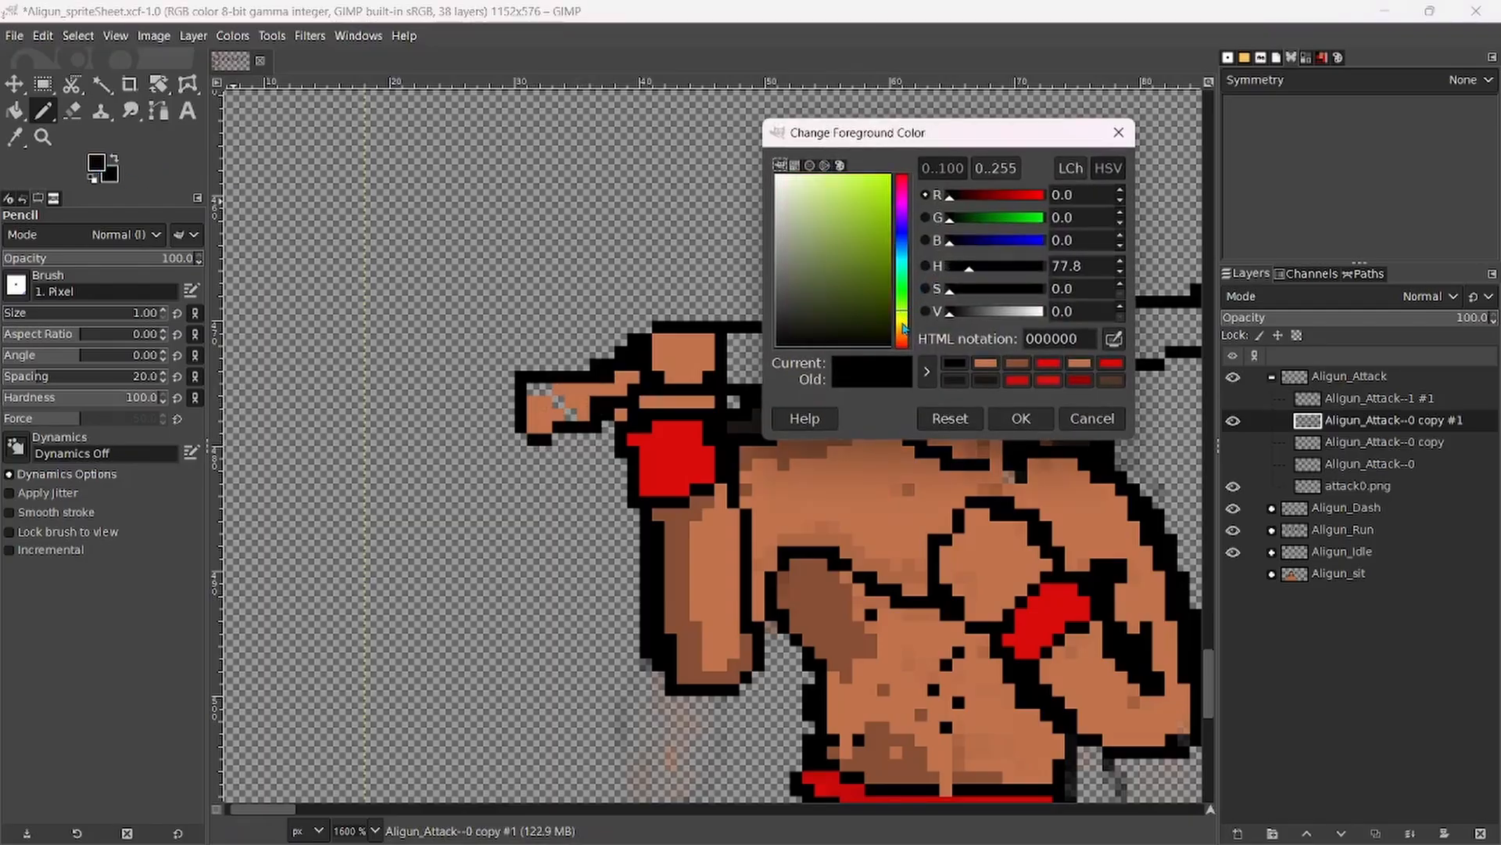
{"action": "left_click_drag", "start_coordinate": [904, 329], "coordinate": [904, 326]}
{"action": "left_click", "coordinate": [871, 199]}
{"action": "left_click_drag", "start_coordinate": [883, 255], "coordinate": [871, 221]}
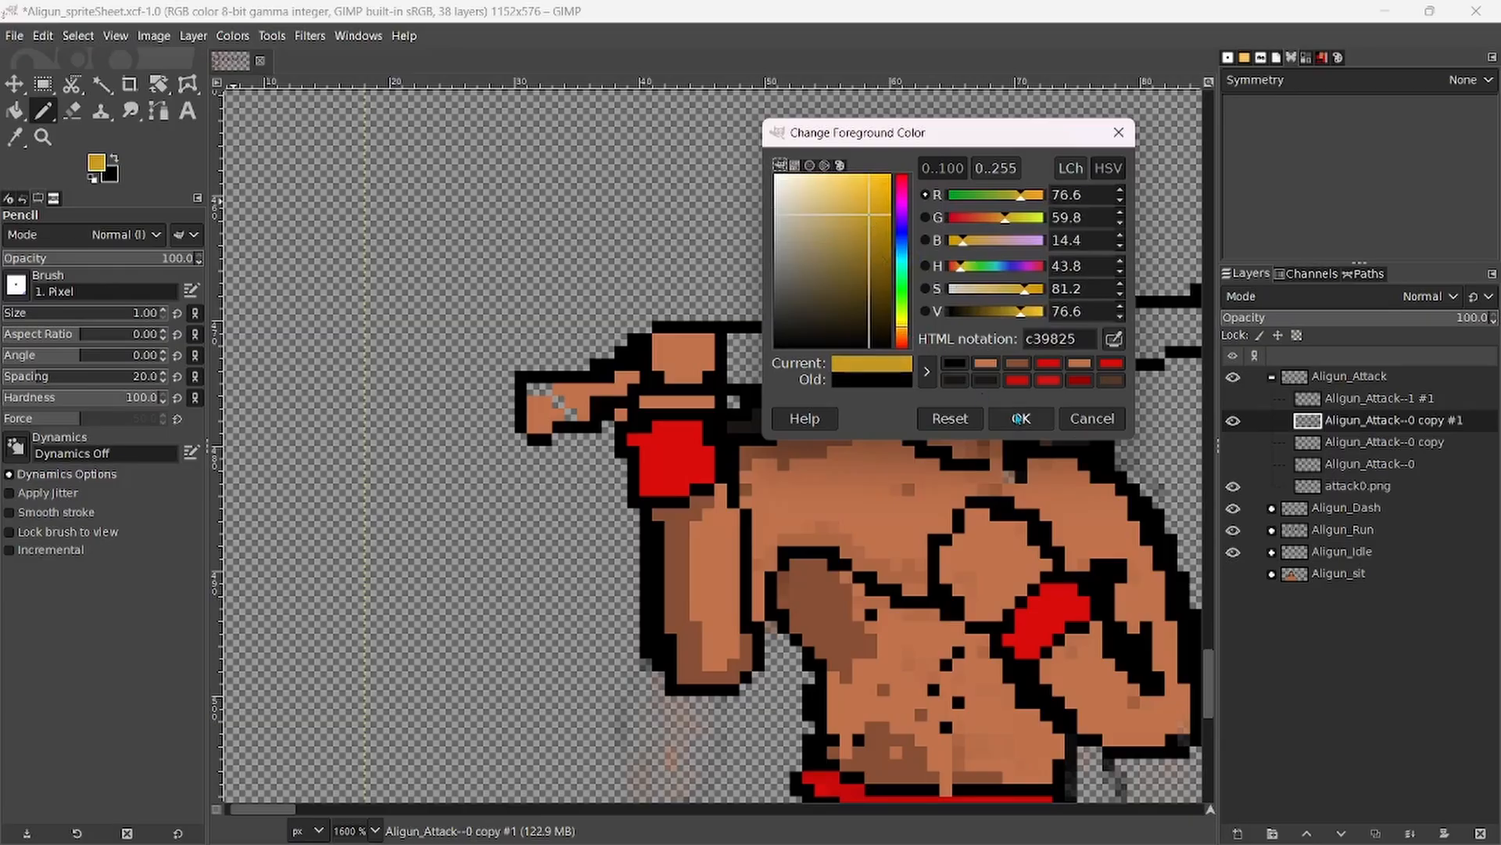
{"action": "left_click", "coordinate": [1019, 418]}
Set the foreground color to dark grey and fill the weapon's handle beside the fist with it.
{"action": "left_click", "coordinate": [97, 162]}
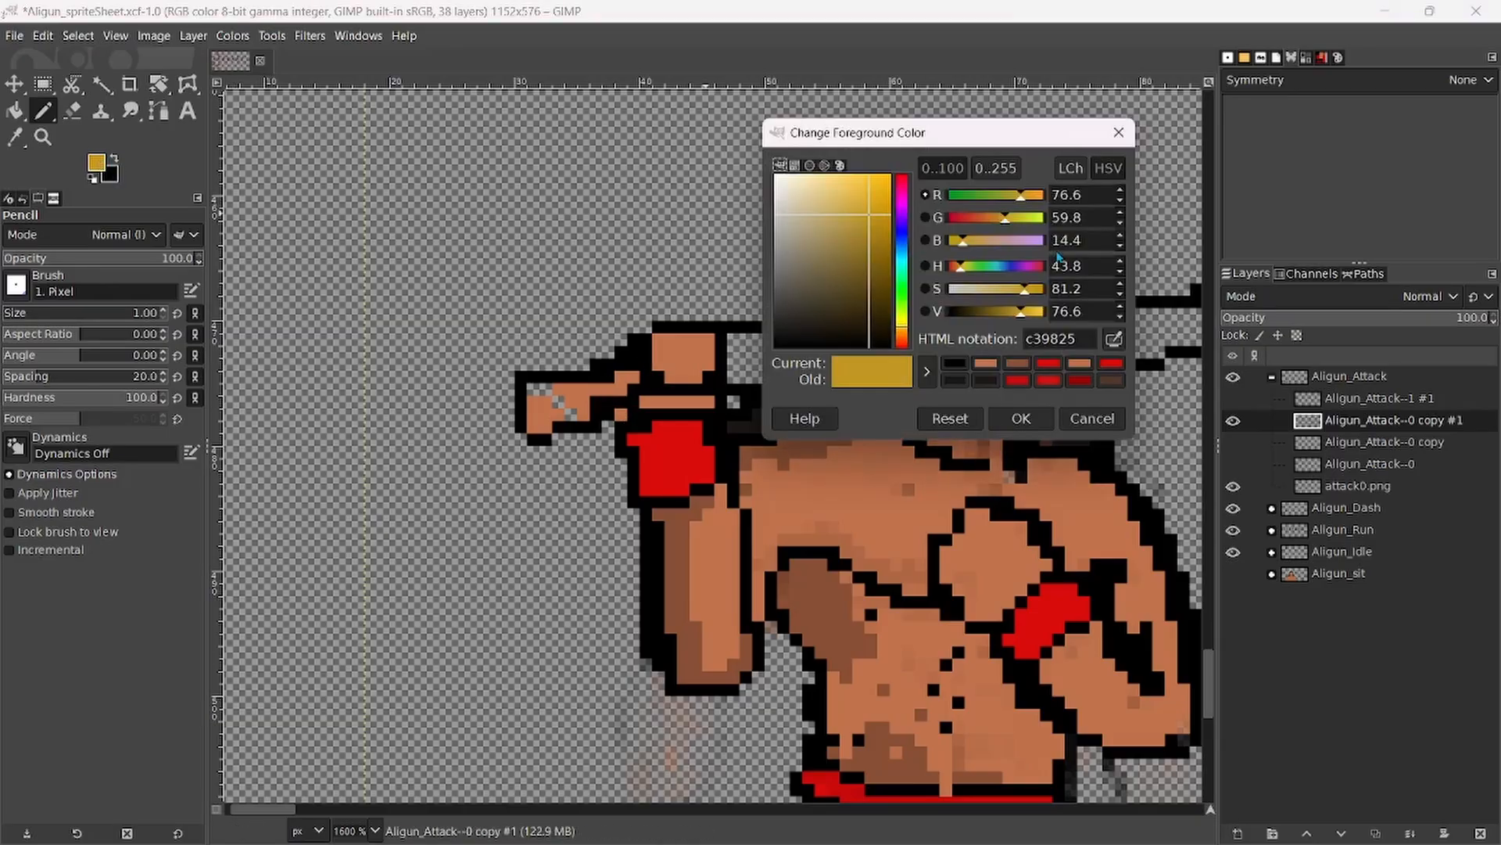
{"action": "left_click", "coordinate": [954, 364]}
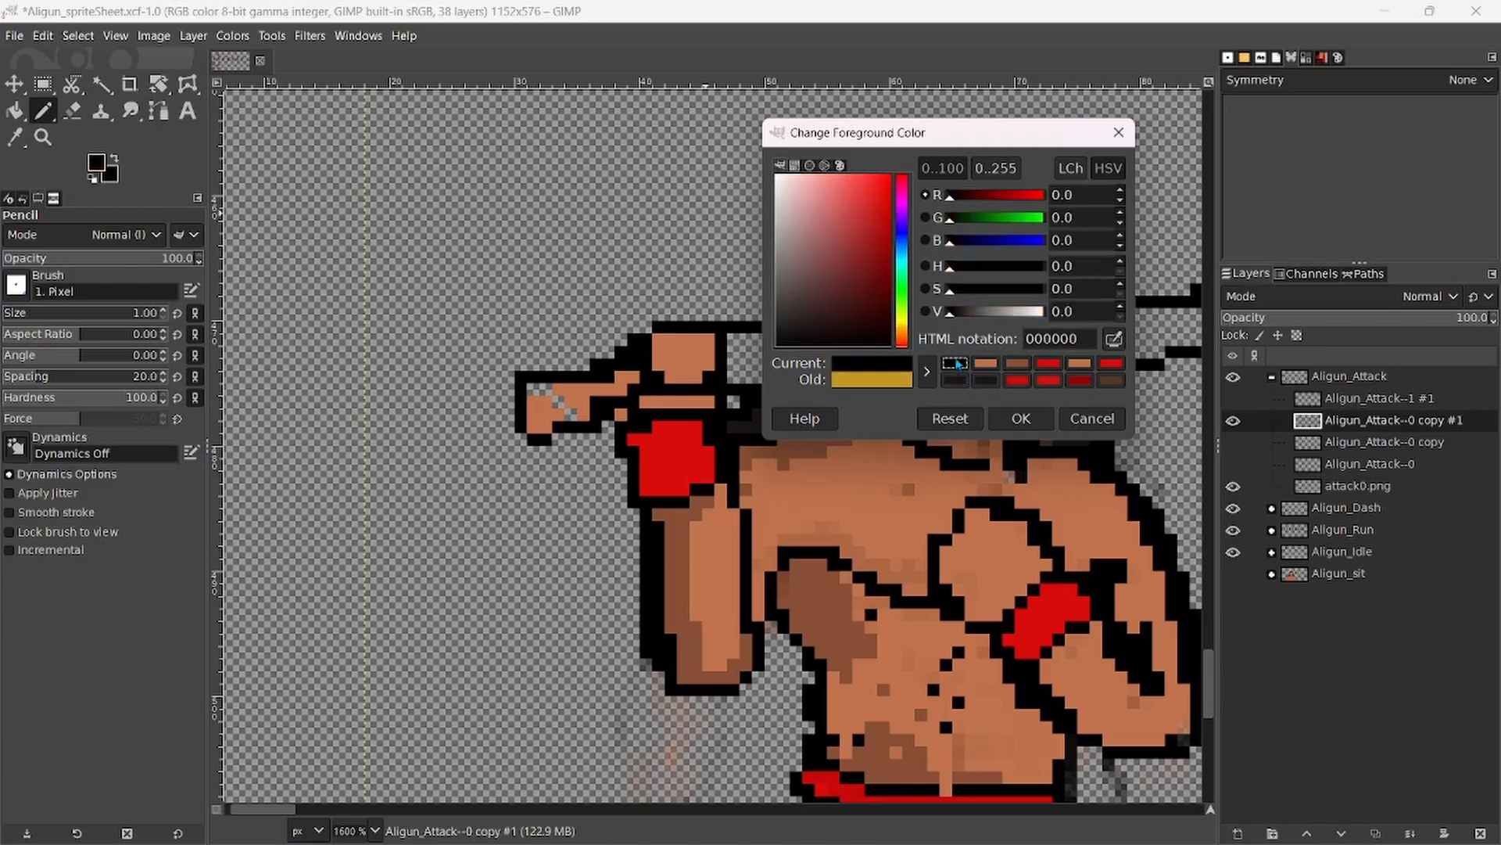
{"action": "left_click_drag", "start_coordinate": [978, 313], "coordinate": [976, 313]}
{"action": "left_click", "coordinate": [1022, 419]}
{"action": "mouse_move", "coordinate": [587, 403]}
{"action": "left_mouse_down"}
{"action": "mouse_move", "coordinate": [532, 425]}
{"action": "mouse_move", "coordinate": [535, 391]}
{"action": "mouse_move", "coordinate": [535, 426]}
{"action": "mouse_move", "coordinate": [637, 374]}
{"action": "left_mouse_up"}
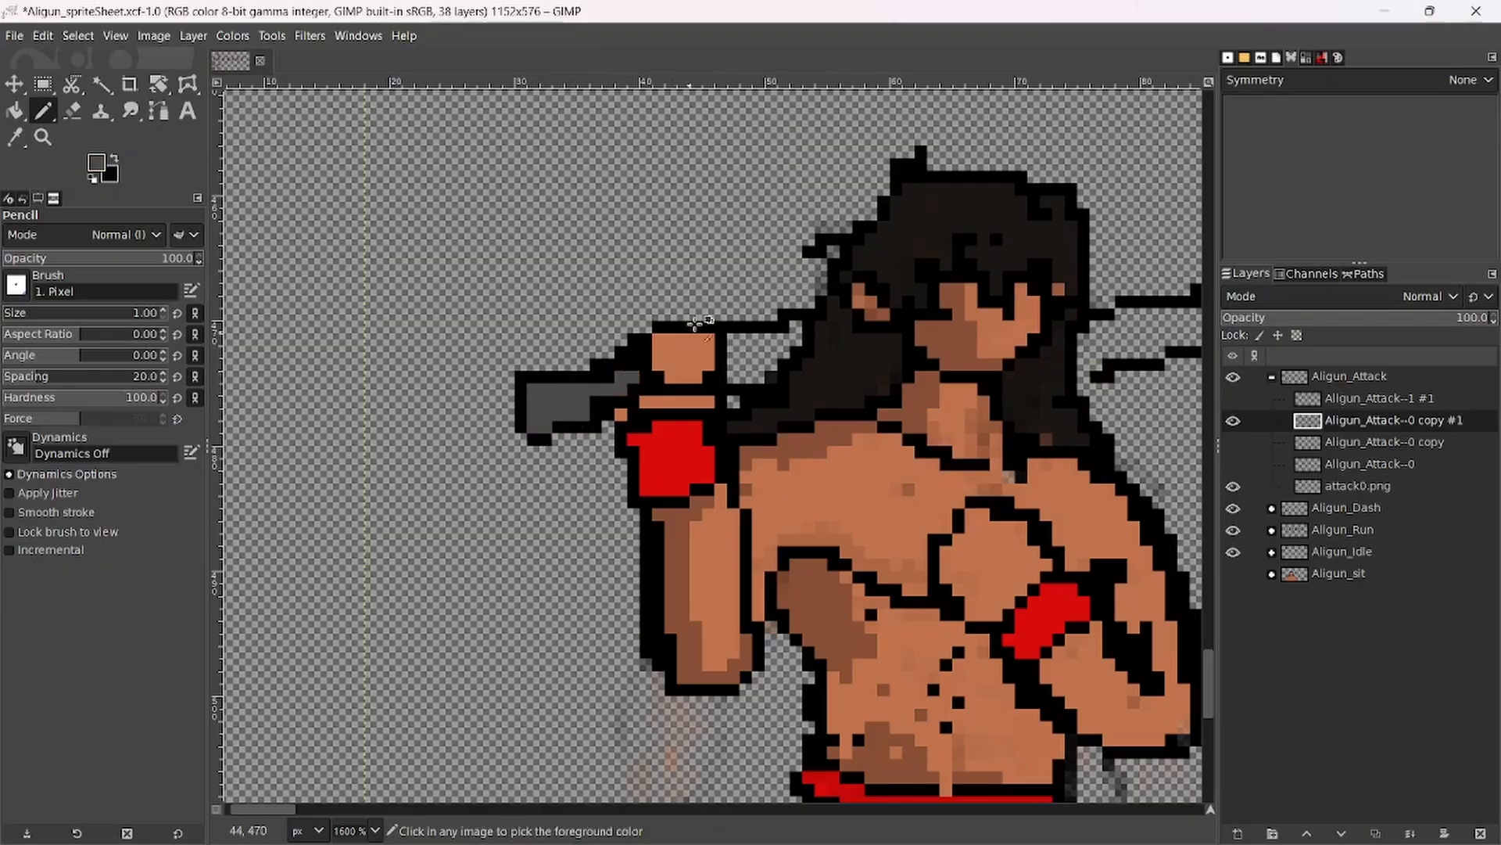
Try extending the weapon's front end to a tapered black point, and undo the strokes.
{"action": "scroll", "coordinate": [725, 329], "scroll_direction": "down", "scroll_amount": 3}
{"action": "scroll", "coordinate": [724, 332], "scroll_direction": "up", "scroll_amount": 3}
{"action": "scroll", "coordinate": [724, 415], "scroll_direction": "down", "scroll_amount": 2}
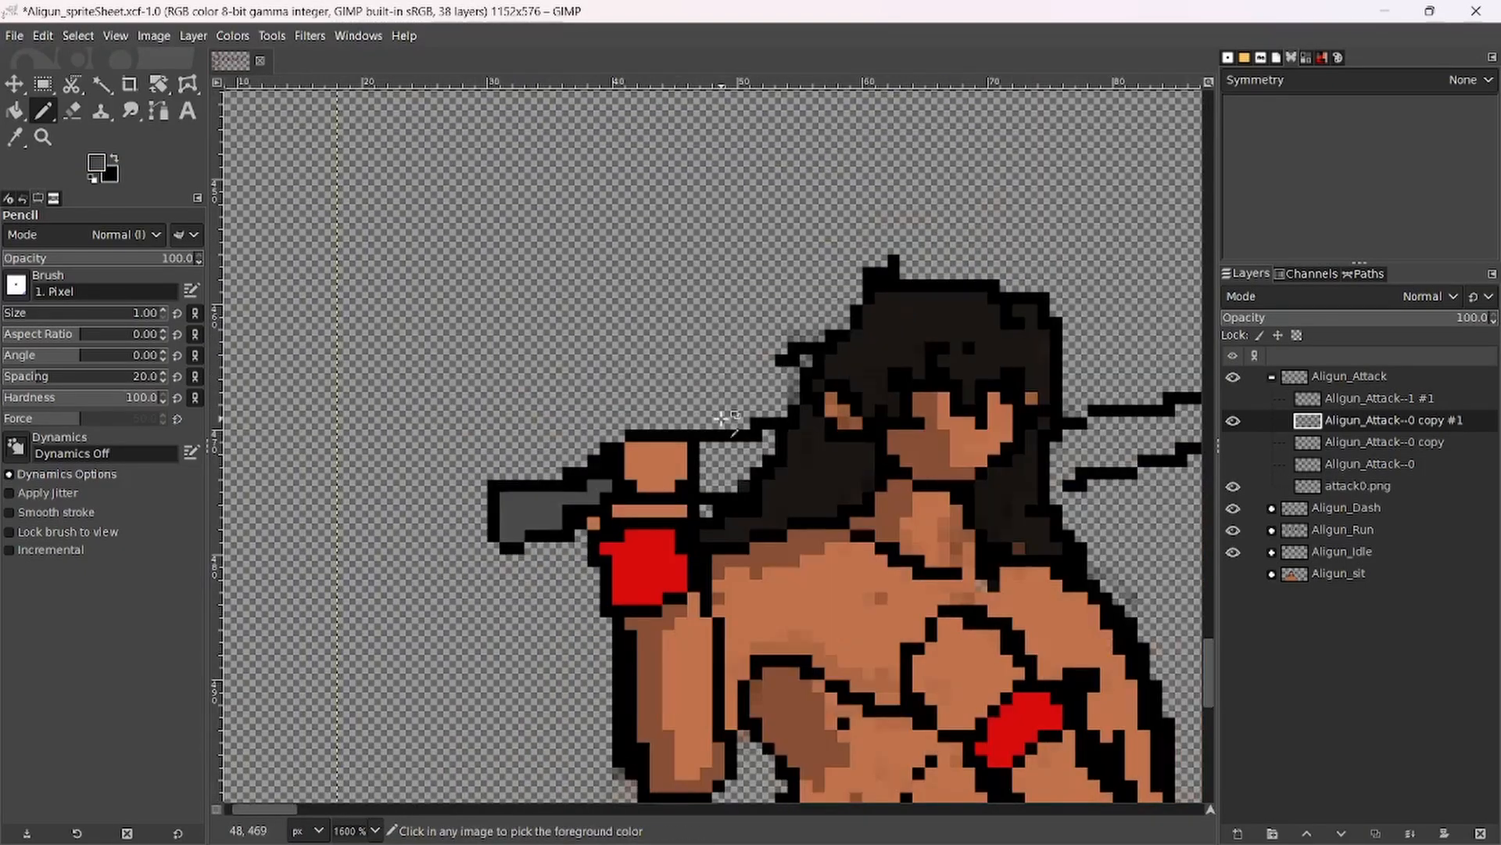
{"action": "scroll", "coordinate": [728, 416], "scroll_direction": "up", "scroll_amount": 1}
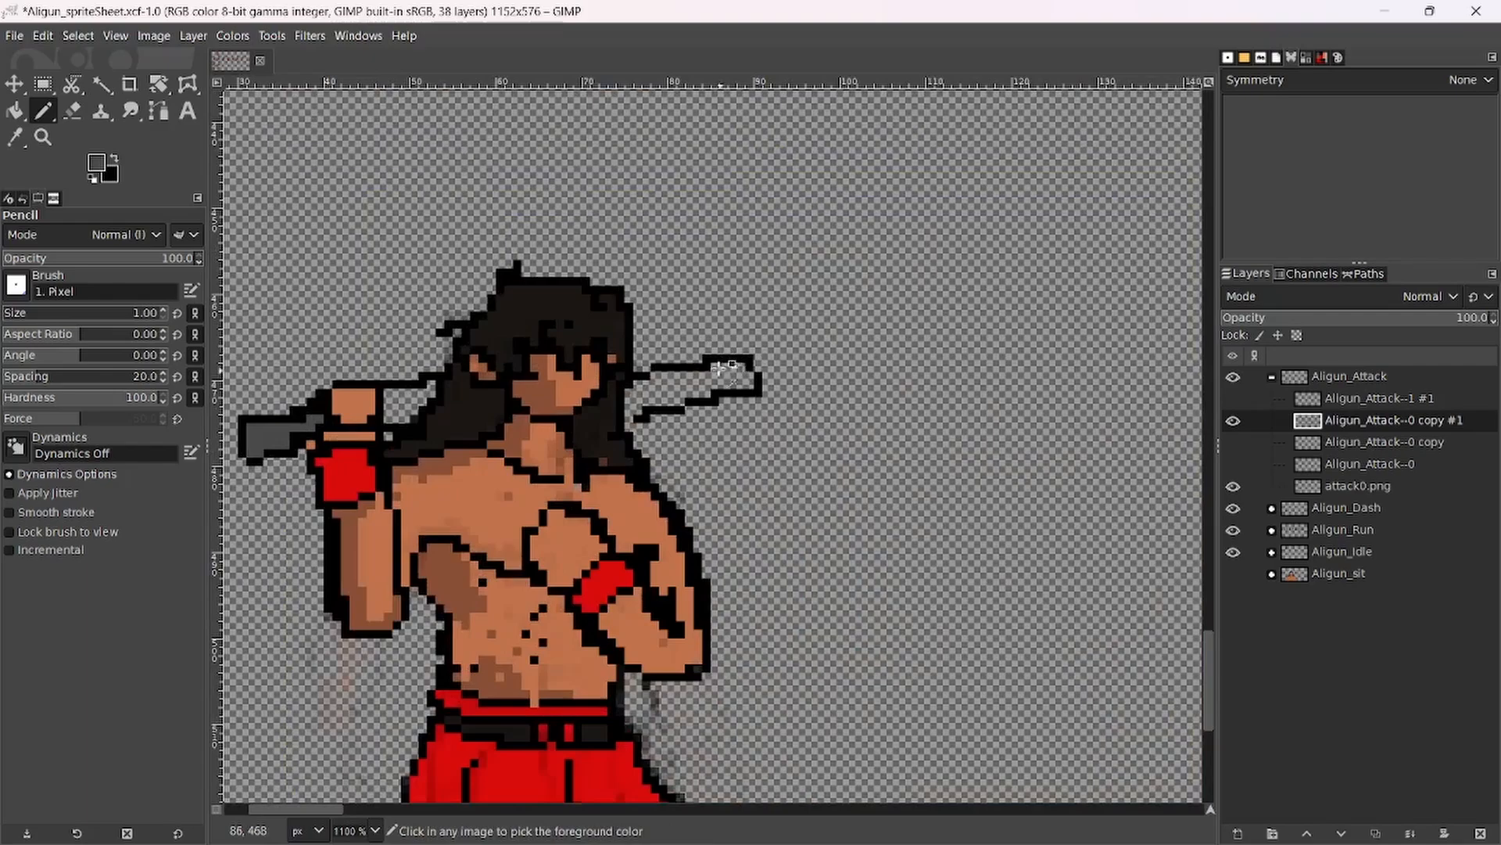
{"action": "left_click_drag", "start_coordinate": [793, 359], "coordinate": [753, 393]}
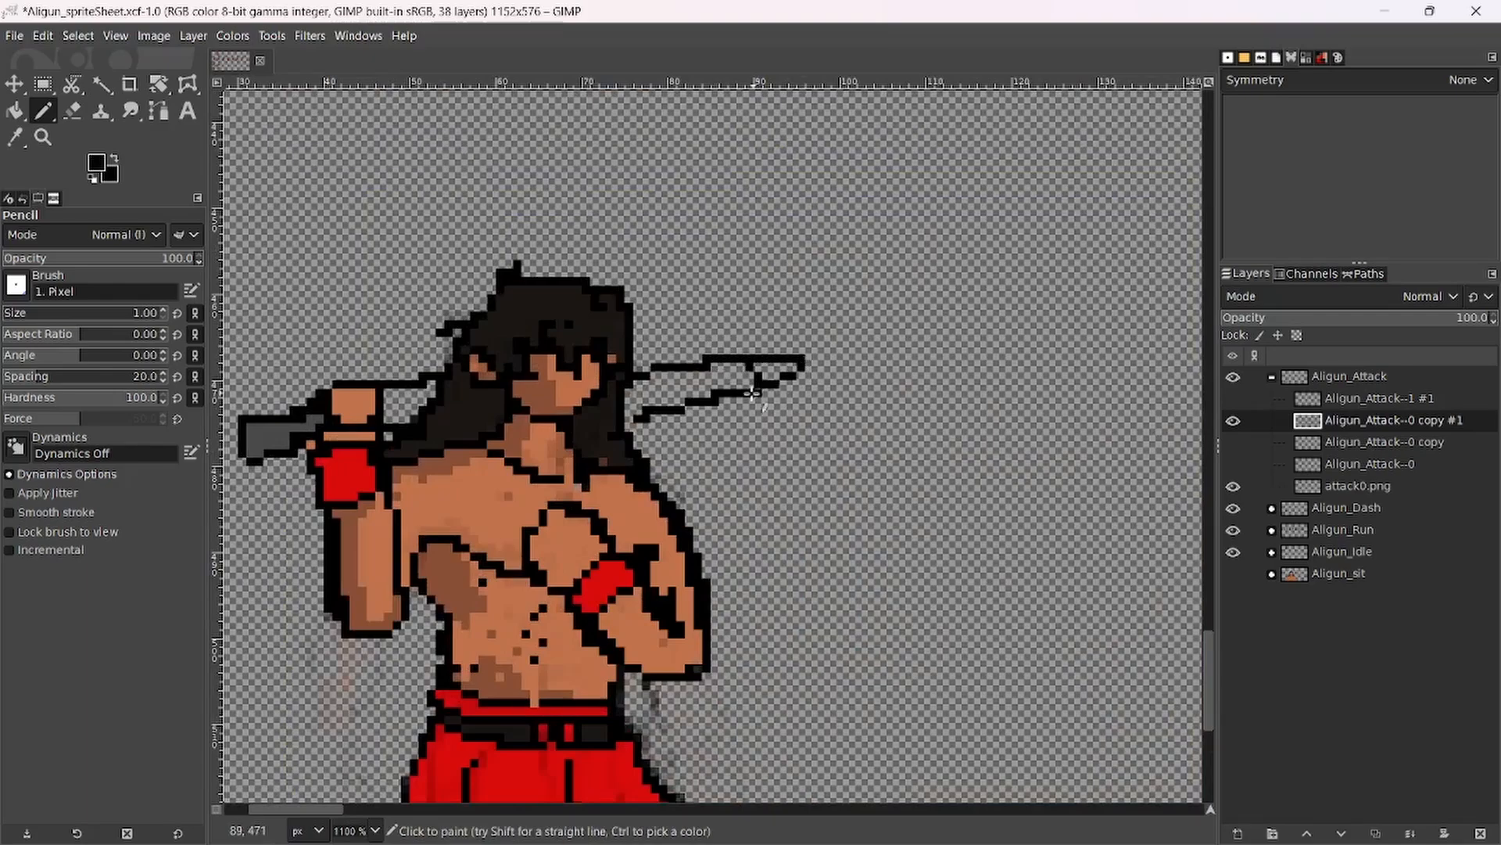
{"action": "key", "text": "ctrl+z"}
{"action": "key", "text": "ctrl+z"}
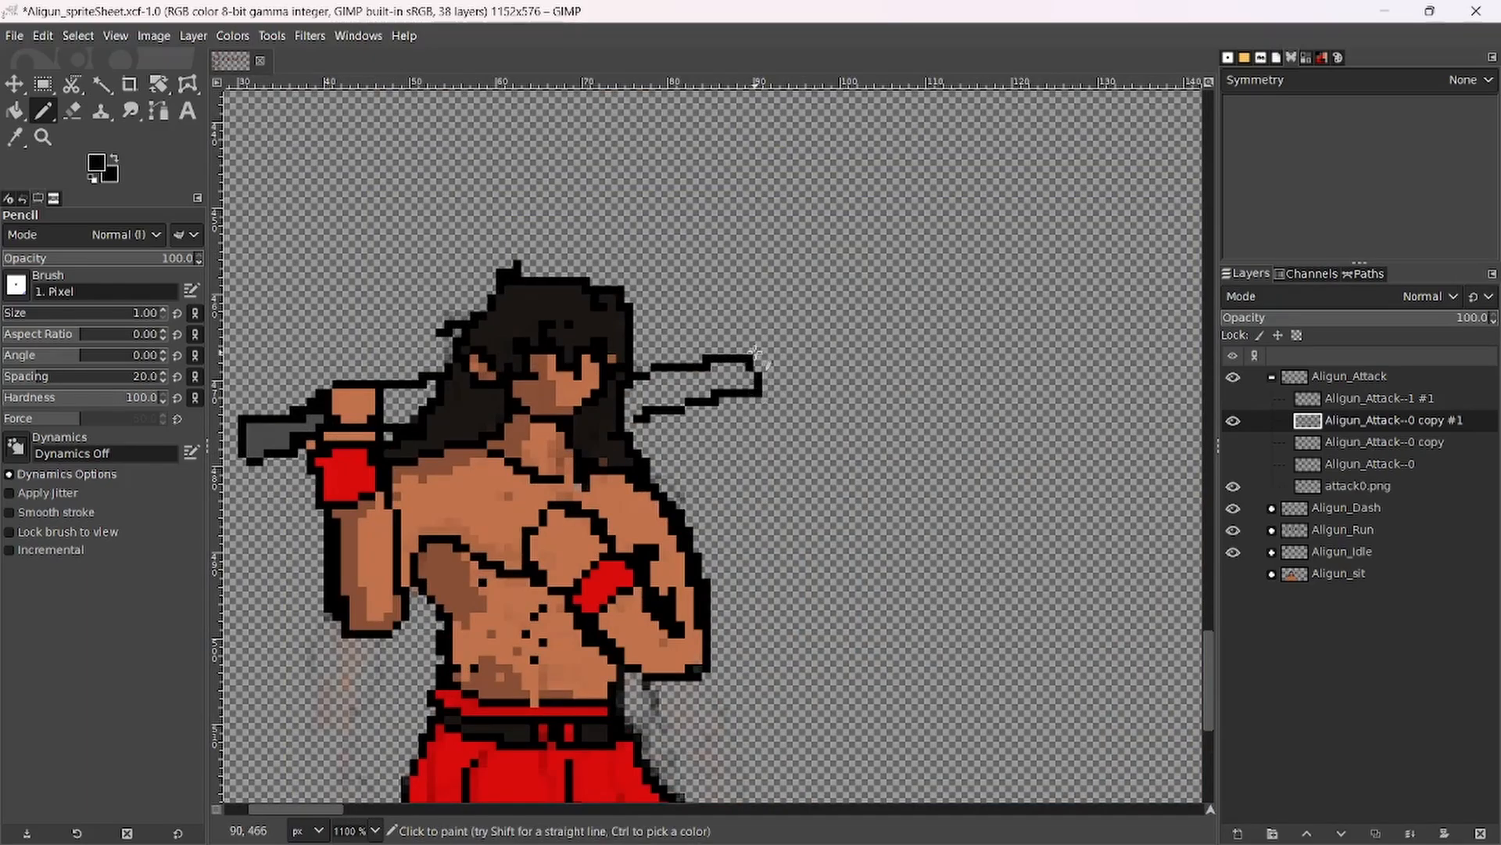
Square off the corner of the weapon's front end in black.
{"action": "scroll", "coordinate": [728, 356], "scroll_direction": "down", "scroll_amount": 1}
{"action": "scroll", "coordinate": [637, 352], "scroll_direction": "up", "scroll_amount": 2}
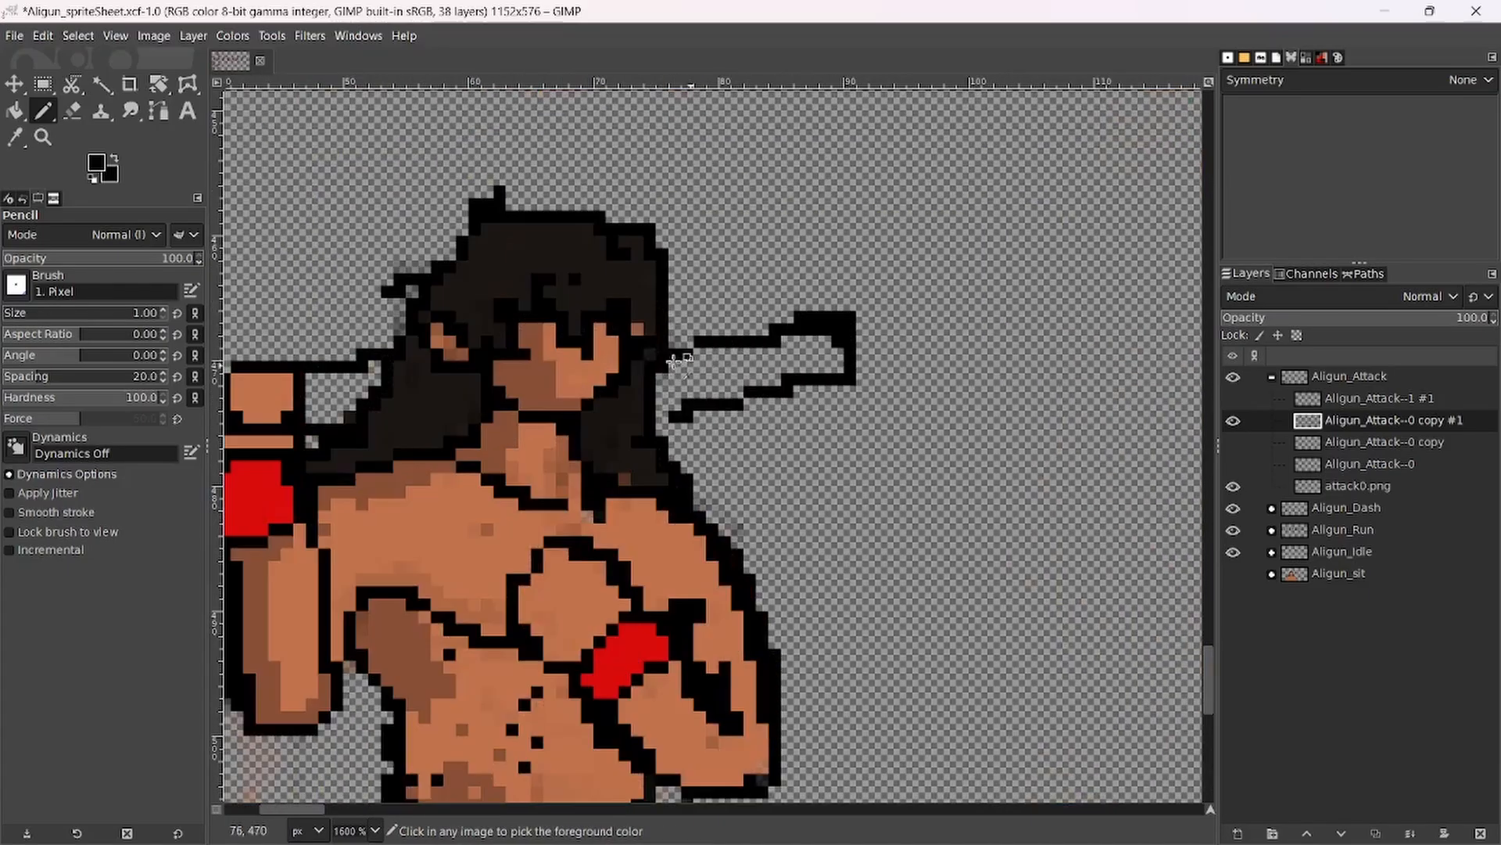
{"action": "scroll", "coordinate": [637, 352], "scroll_direction": "down", "scroll_amount": 1}
{"action": "scroll", "coordinate": [635, 367], "scroll_direction": "up", "scroll_amount": 1}
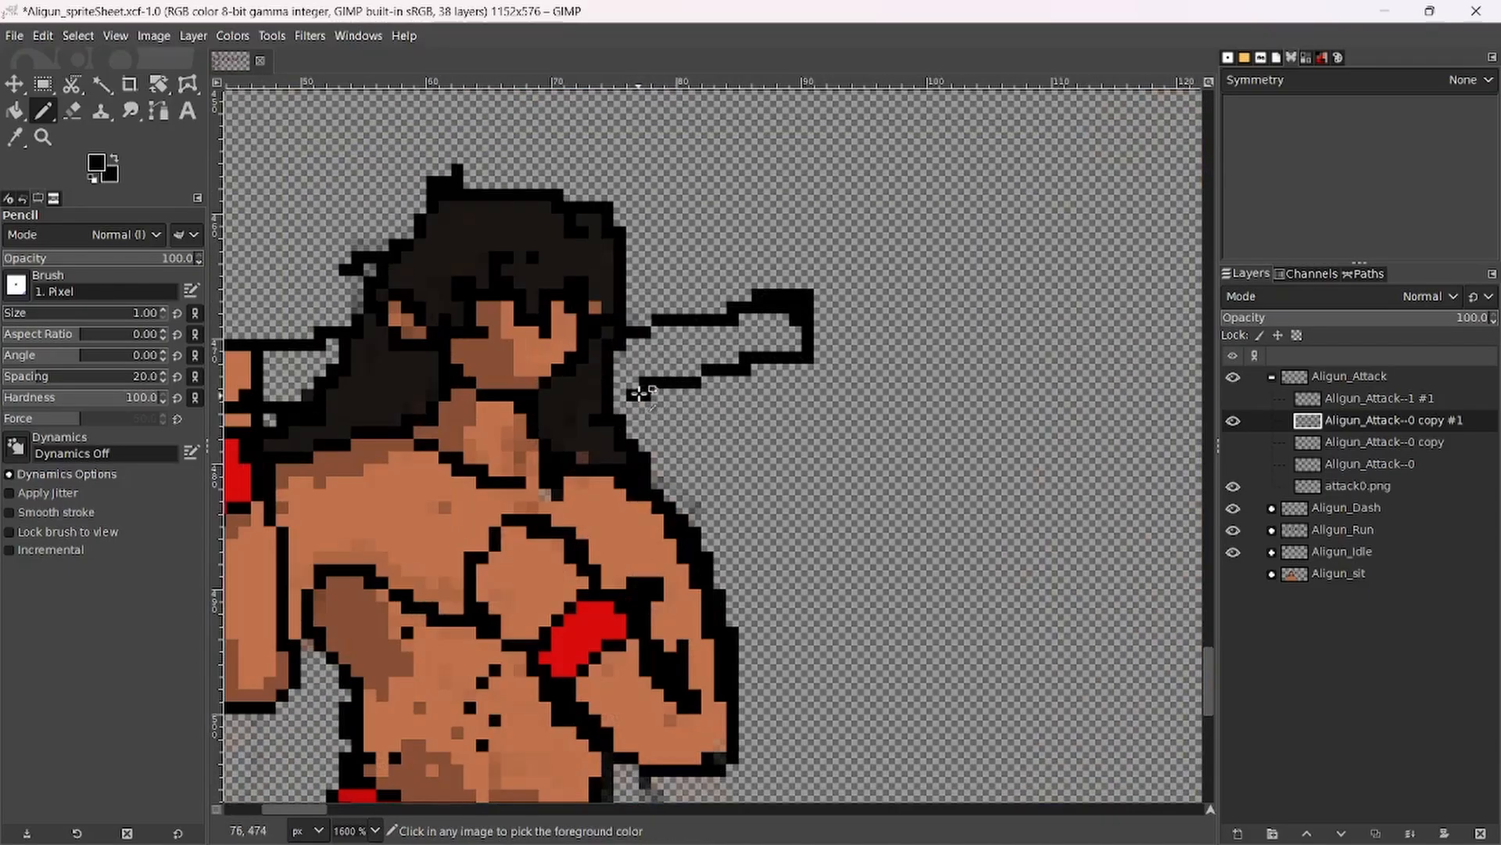
Examine the outlined weapon against the whole attack-pose figure.
{"action": "scroll", "coordinate": [664, 386], "scroll_direction": "down", "scroll_amount": 3}
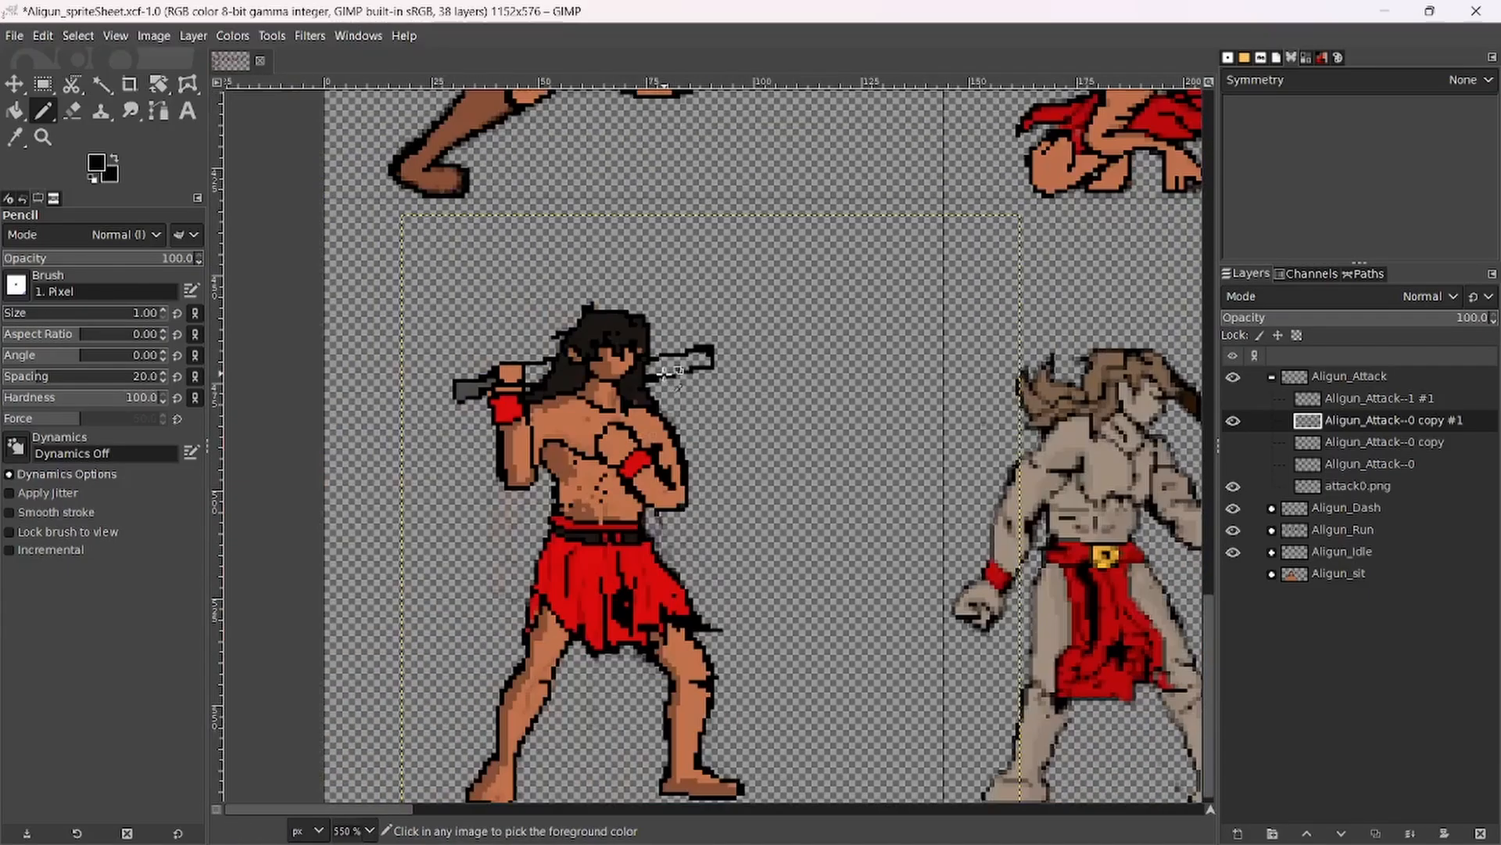
{"action": "left_click_drag", "start_coordinate": [584, 412], "coordinate": [767, 372]}
{"action": "scroll", "coordinate": [767, 372], "scroll_direction": "up", "scroll_amount": 1}
{"action": "scroll", "coordinate": [767, 372], "scroll_direction": "up", "scroll_amount": 1}
{"action": "scroll", "coordinate": [767, 372], "scroll_direction": "down", "scroll_amount": 2}
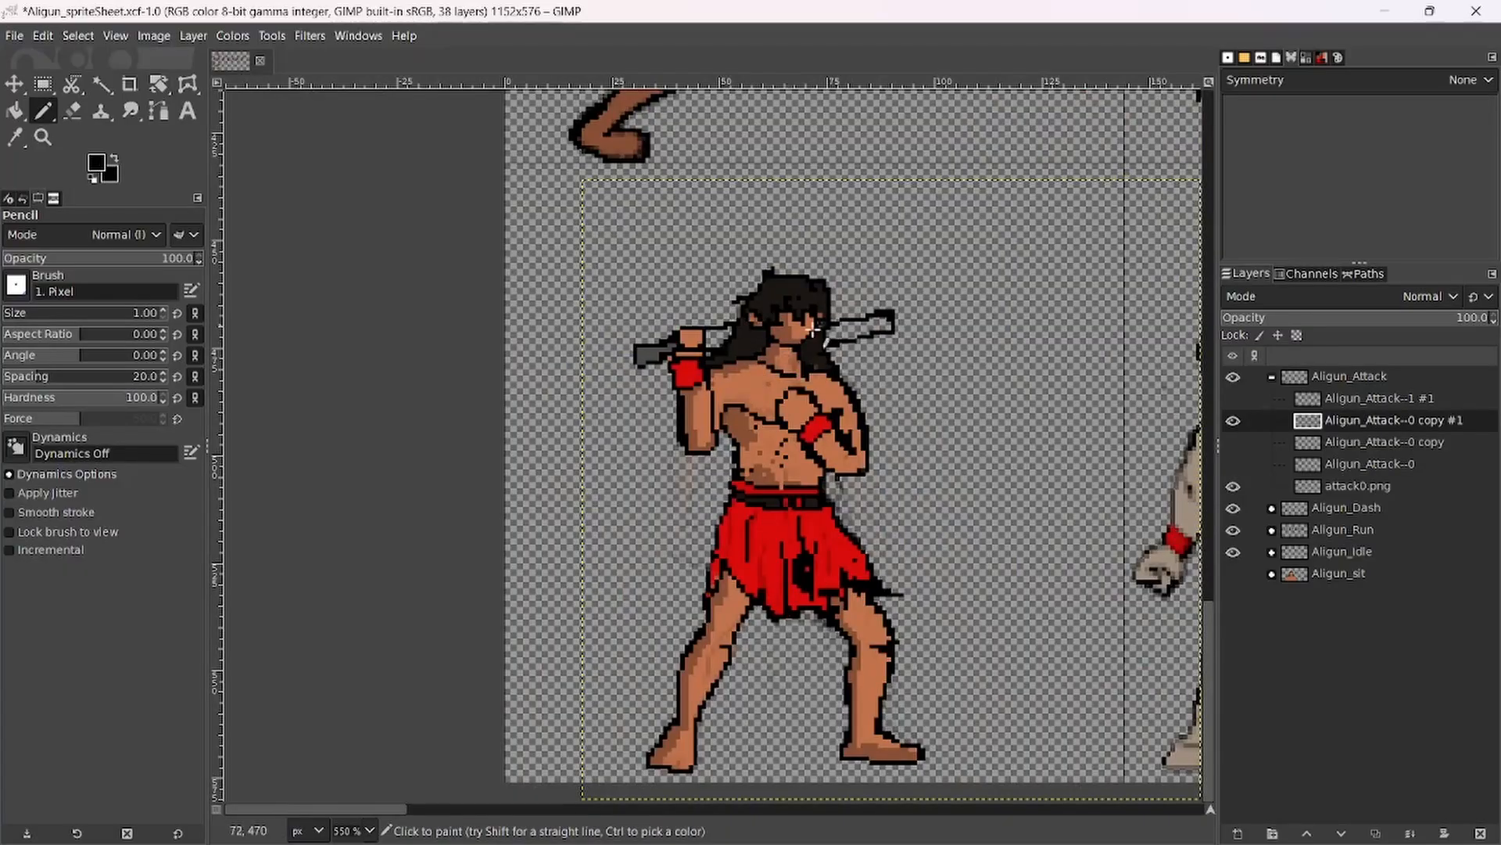
{"action": "scroll", "coordinate": [819, 400], "scroll_direction": "up", "scroll_amount": 4}
{"action": "left_click", "coordinate": [814, 373], "text": "ctrl"}
{"action": "scroll", "coordinate": [815, 372], "scroll_direction": "down", "scroll_amount": 4}
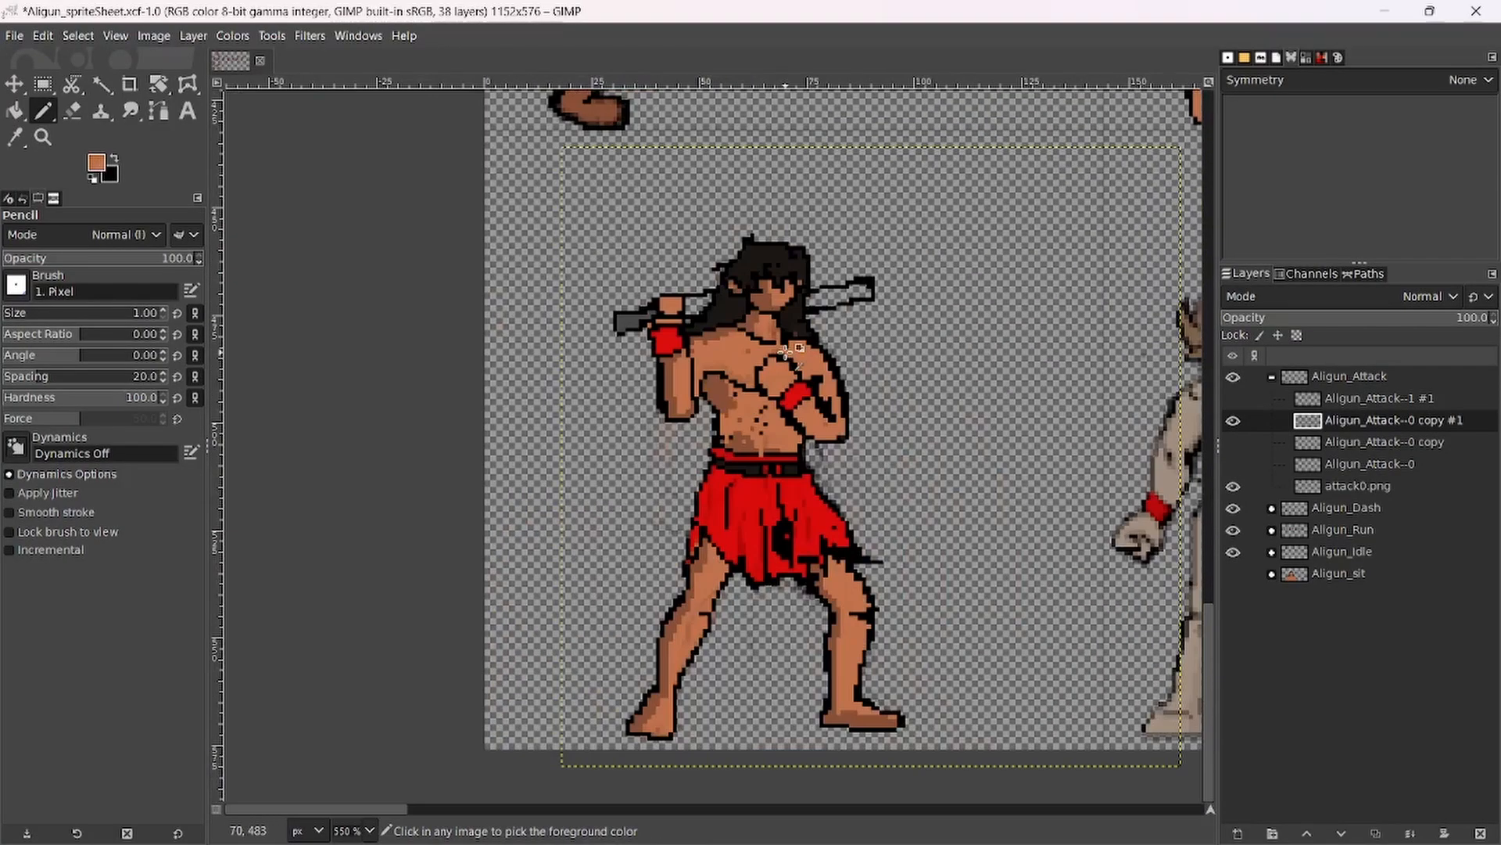
Touch up the weapon's black outline beside the fist and fill the section between the fist and hair with dark grey.
{"action": "scroll", "coordinate": [696, 311], "scroll_direction": "up", "scroll_amount": 3}
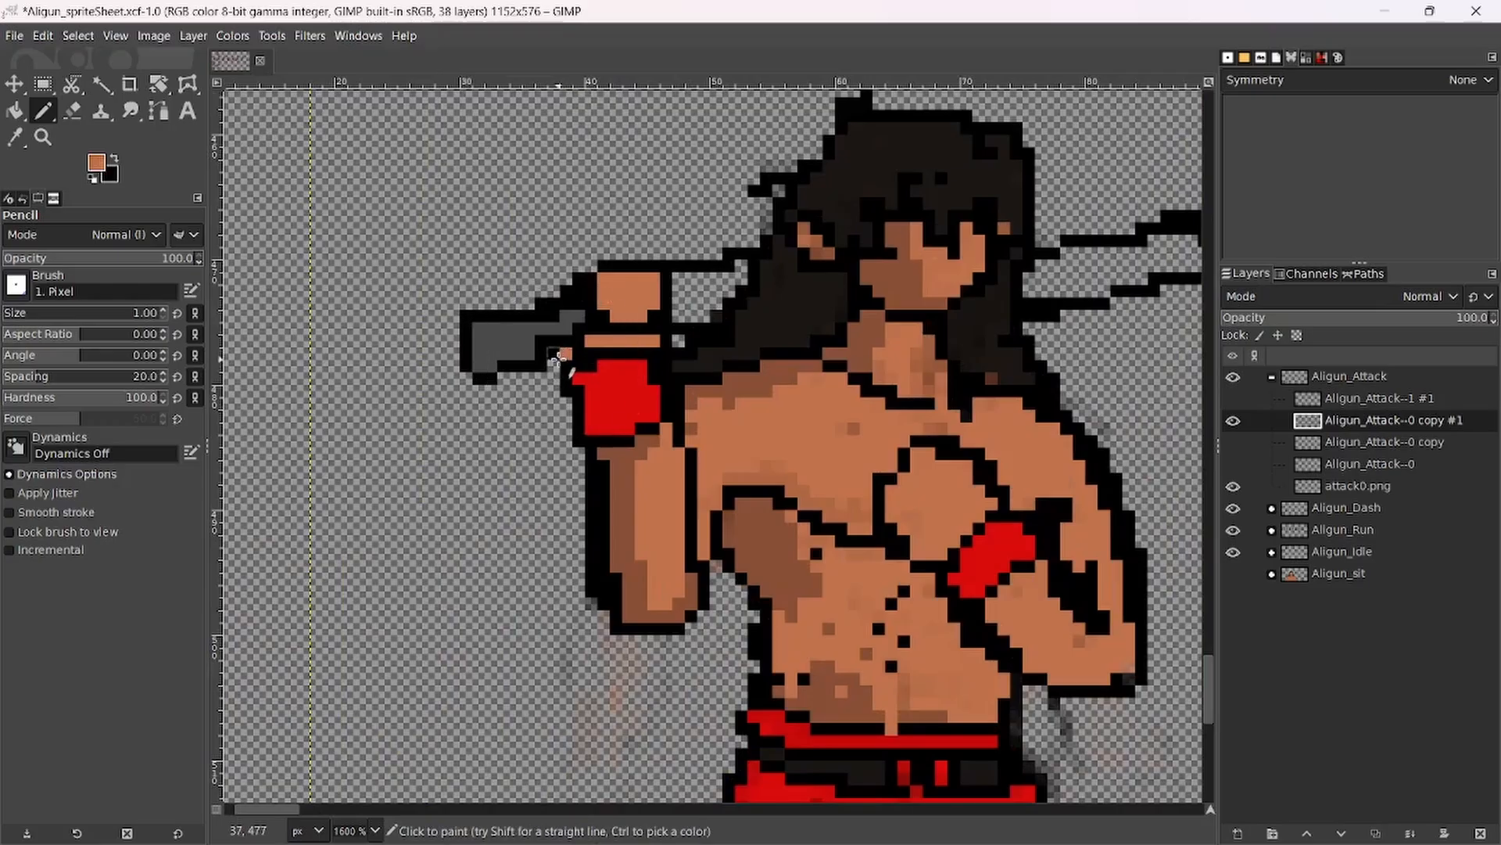
{"action": "left_click", "coordinate": [554, 357], "text": "ctrl"}
{"action": "left_click", "coordinate": [566, 354]}
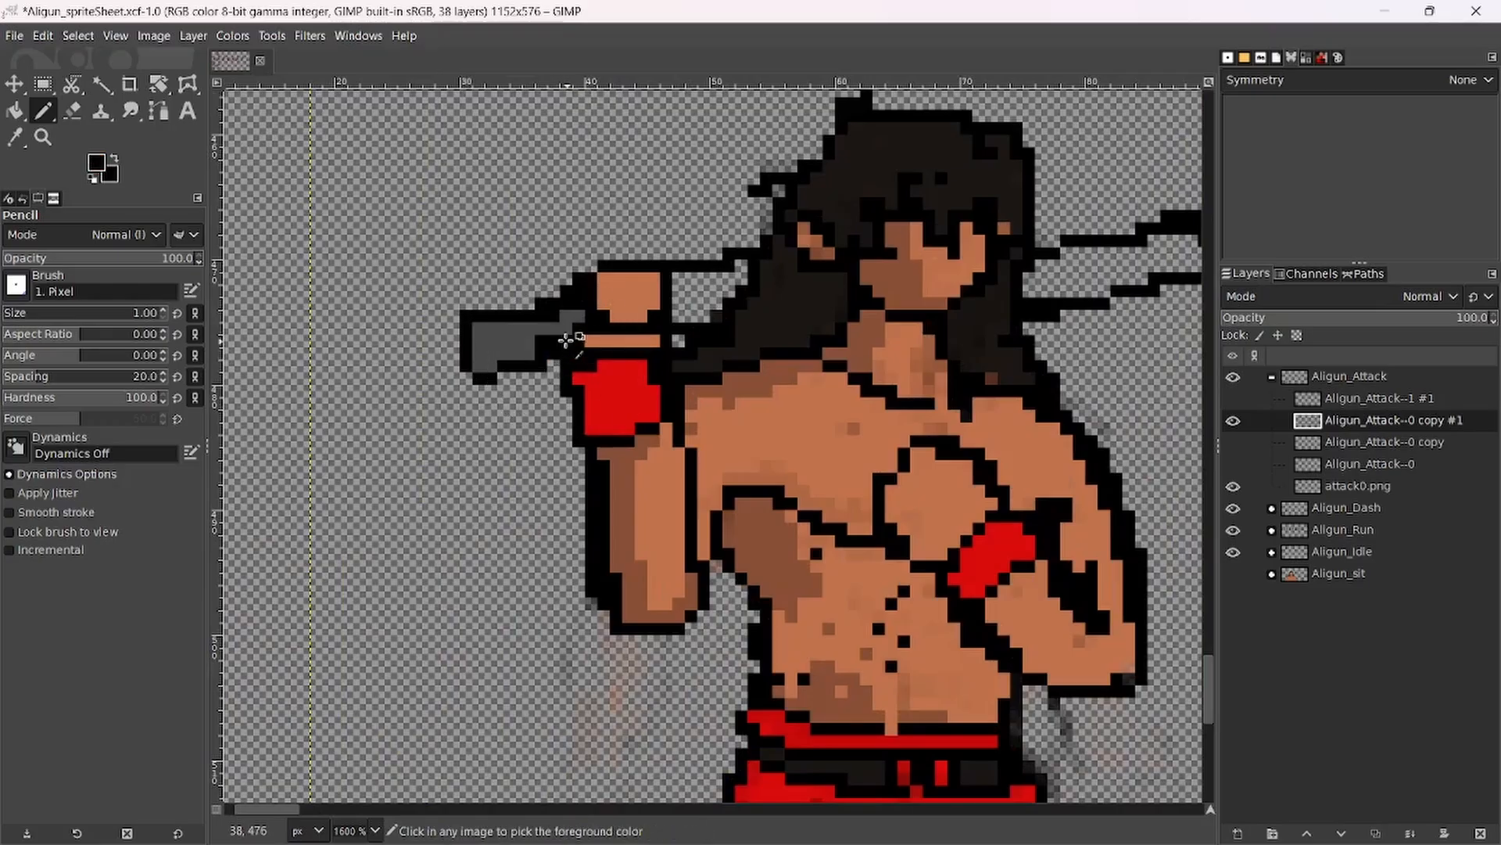
{"action": "left_click", "coordinate": [566, 328], "text": "ctrl"}
{"action": "left_click_drag", "start_coordinate": [568, 345], "coordinate": [528, 345]}
{"action": "mouse_move", "coordinate": [680, 315]}
{"action": "left_mouse_down"}
{"action": "mouse_move", "coordinate": [678, 327]}
{"action": "mouse_move", "coordinate": [744, 272]}
{"action": "mouse_move", "coordinate": [718, 284]}
{"action": "mouse_move", "coordinate": [697, 341]}
{"action": "mouse_move", "coordinate": [702, 320]}
{"action": "mouse_move", "coordinate": [677, 326]}
{"action": "mouse_move", "coordinate": [674, 353]}
{"action": "mouse_move", "coordinate": [726, 345]}
{"action": "mouse_move", "coordinate": [684, 358]}
{"action": "mouse_move", "coordinate": [682, 322]}
{"action": "left_mouse_up"}
Paint the leftover semi-transparent pixels under the weapon beside the fist black.
{"action": "left_click", "coordinate": [705, 329], "text": "ctrl"}
{"action": "key", "text": "shift+e"}
{"action": "scroll", "coordinate": [685, 333], "scroll_direction": "up", "scroll_amount": 3}
{"action": "key", "text": "n"}
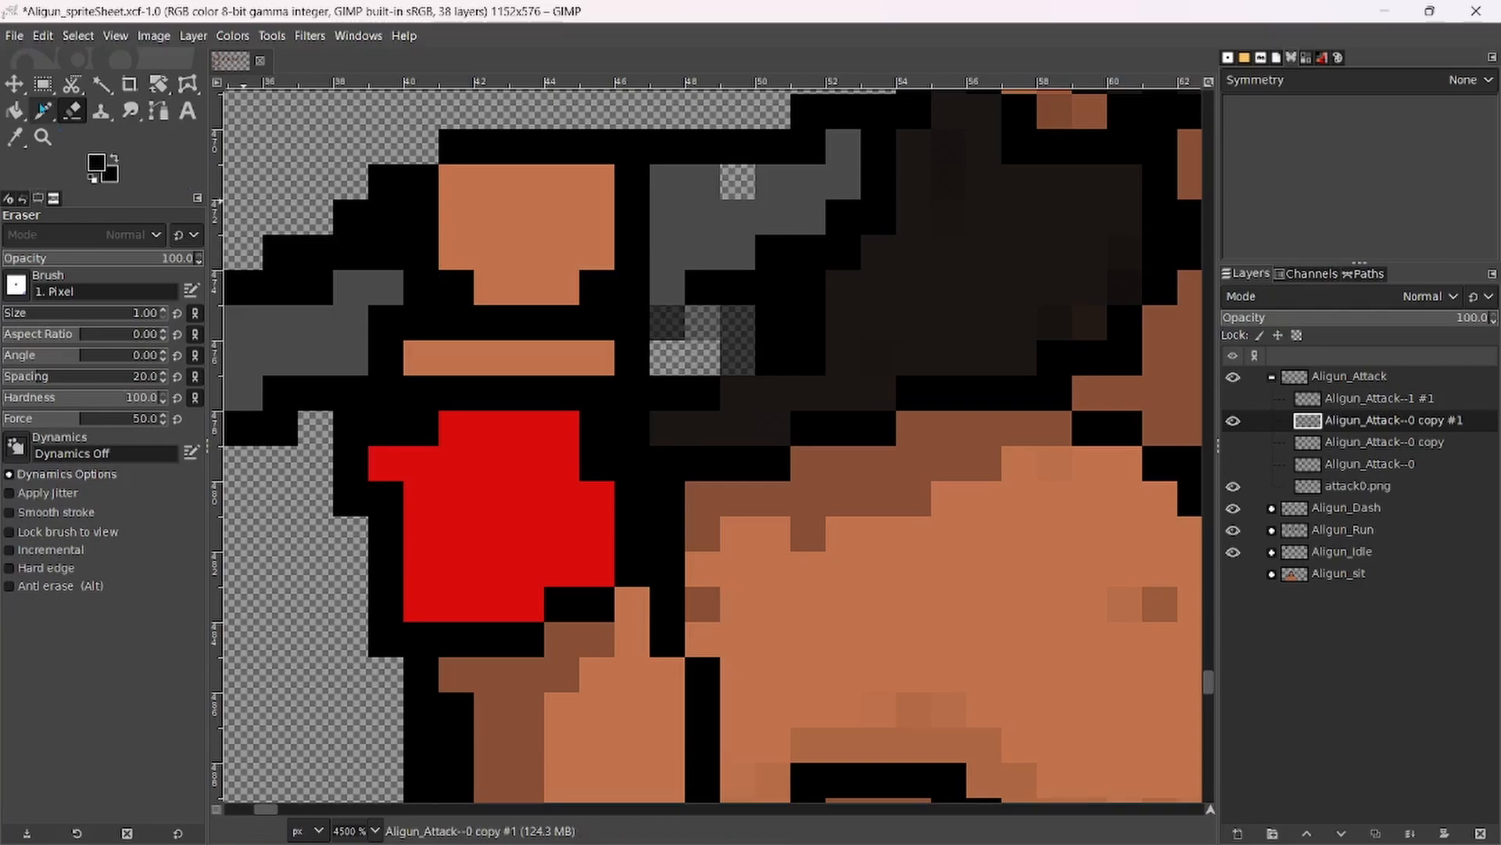
{"action": "left_click", "coordinate": [688, 321]}
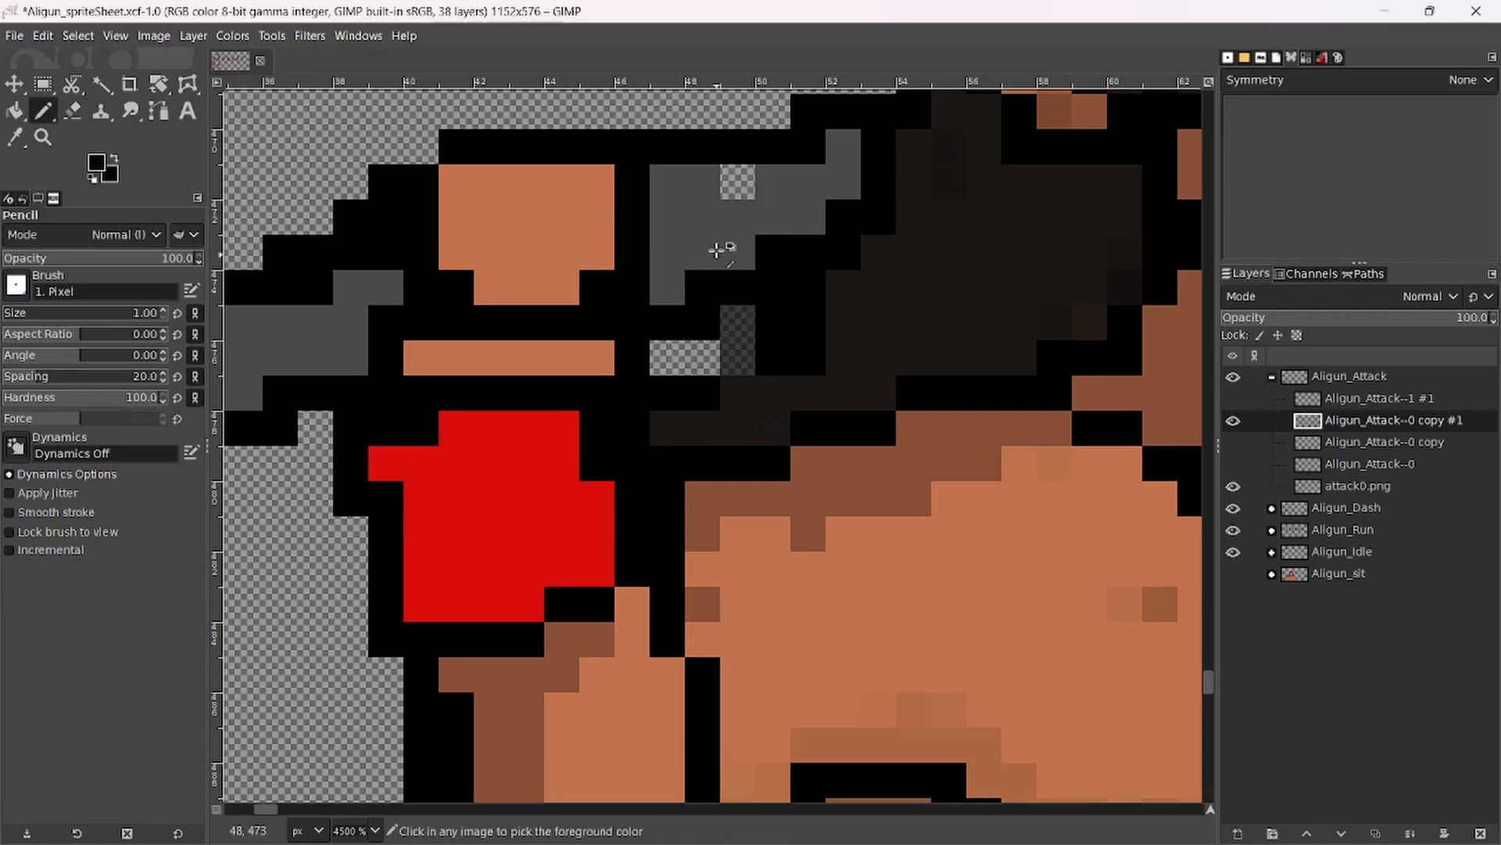
Fill the weapon's front section beyond the hair with dark grey.
{"action": "scroll", "coordinate": [750, 181], "scroll_direction": "down", "scroll_amount": 5}
{"action": "scroll", "coordinate": [869, 232], "scroll_direction": "up", "scroll_amount": 4}
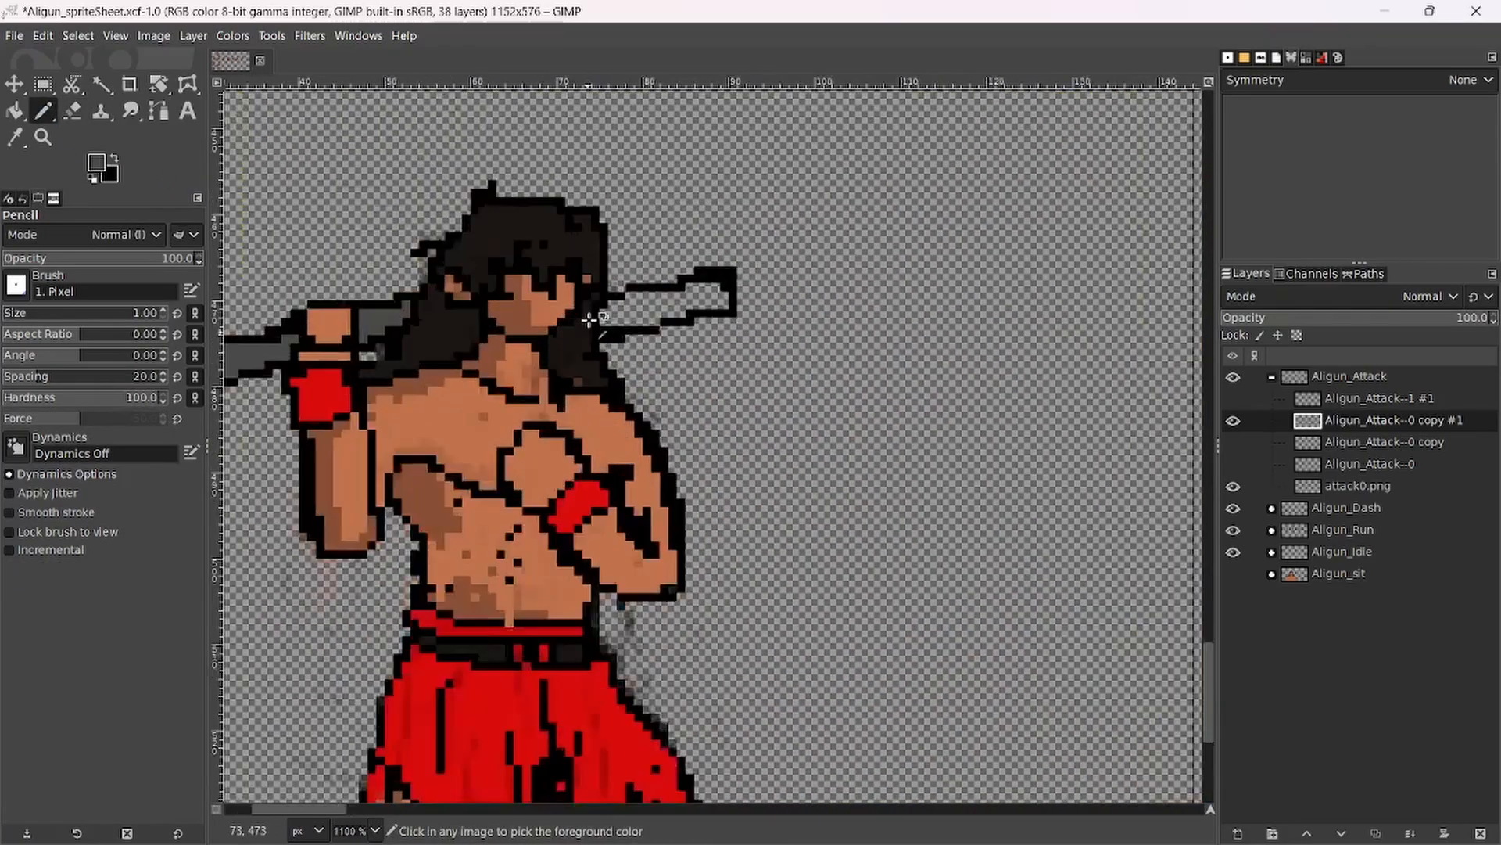
{"action": "mouse_move", "coordinate": [649, 301]}
{"action": "left_mouse_down"}
{"action": "mouse_move", "coordinate": [761, 307]}
{"action": "mouse_move", "coordinate": [777, 326]}
{"action": "mouse_move", "coordinate": [712, 325]}
{"action": "mouse_move", "coordinate": [668, 280]}
{"action": "mouse_move", "coordinate": [825, 286]}
{"action": "mouse_move", "coordinate": [797, 306]}
{"action": "mouse_move", "coordinate": [968, 273]}
{"action": "mouse_move", "coordinate": [965, 249]}
{"action": "mouse_move", "coordinate": [897, 240]}
{"action": "mouse_move", "coordinate": [923, 253]}
{"action": "mouse_move", "coordinate": [921, 228]}
{"action": "mouse_move", "coordinate": [703, 242]}
{"action": "left_mouse_up"}
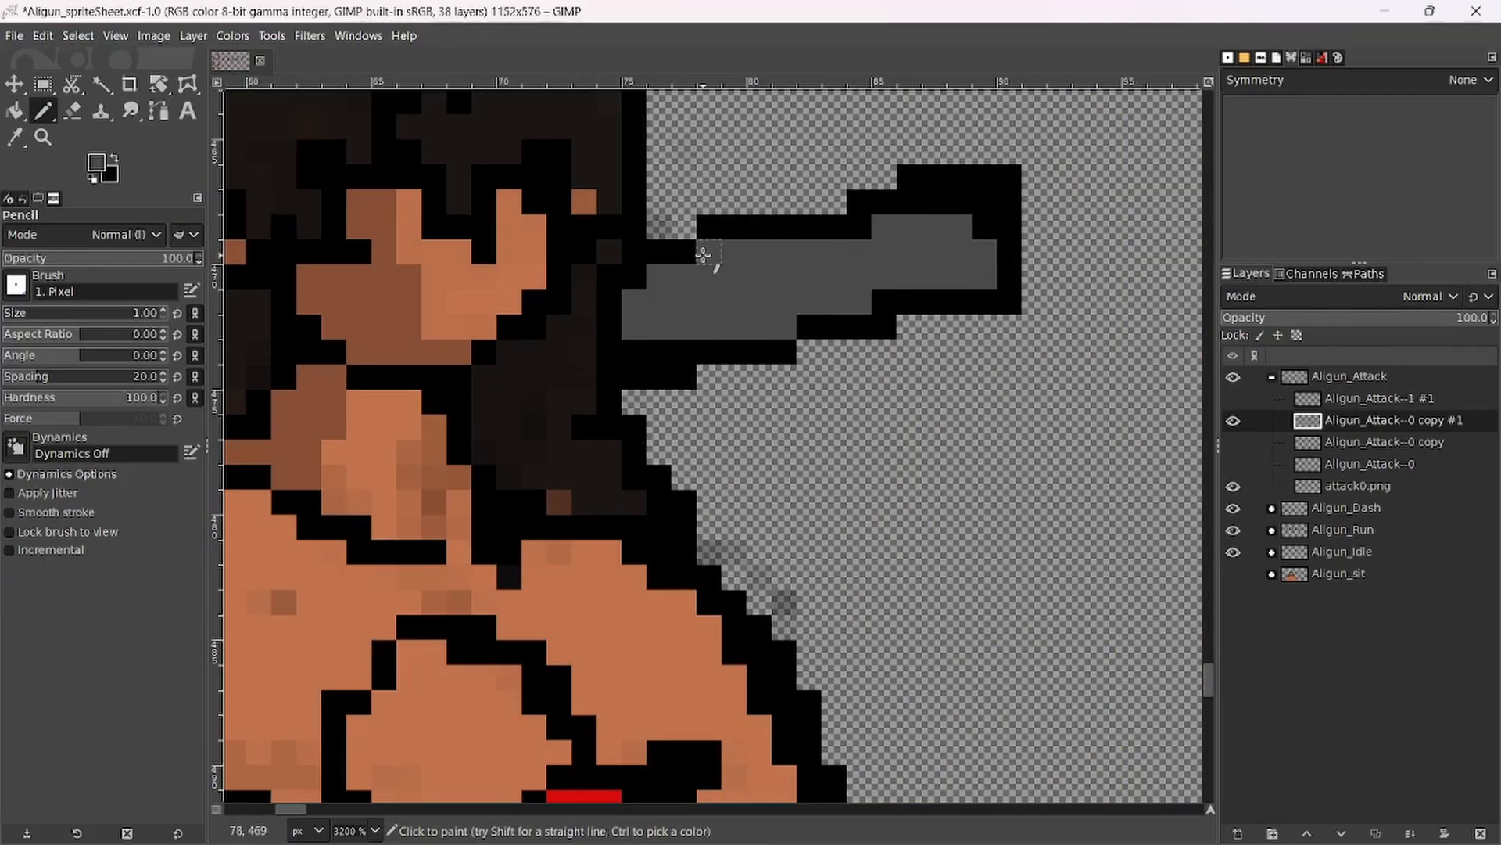
{"action": "scroll", "coordinate": [704, 242], "scroll_direction": "down", "scroll_amount": 6}
{"action": "scroll", "coordinate": [795, 273], "scroll_direction": "up", "scroll_amount": 3}
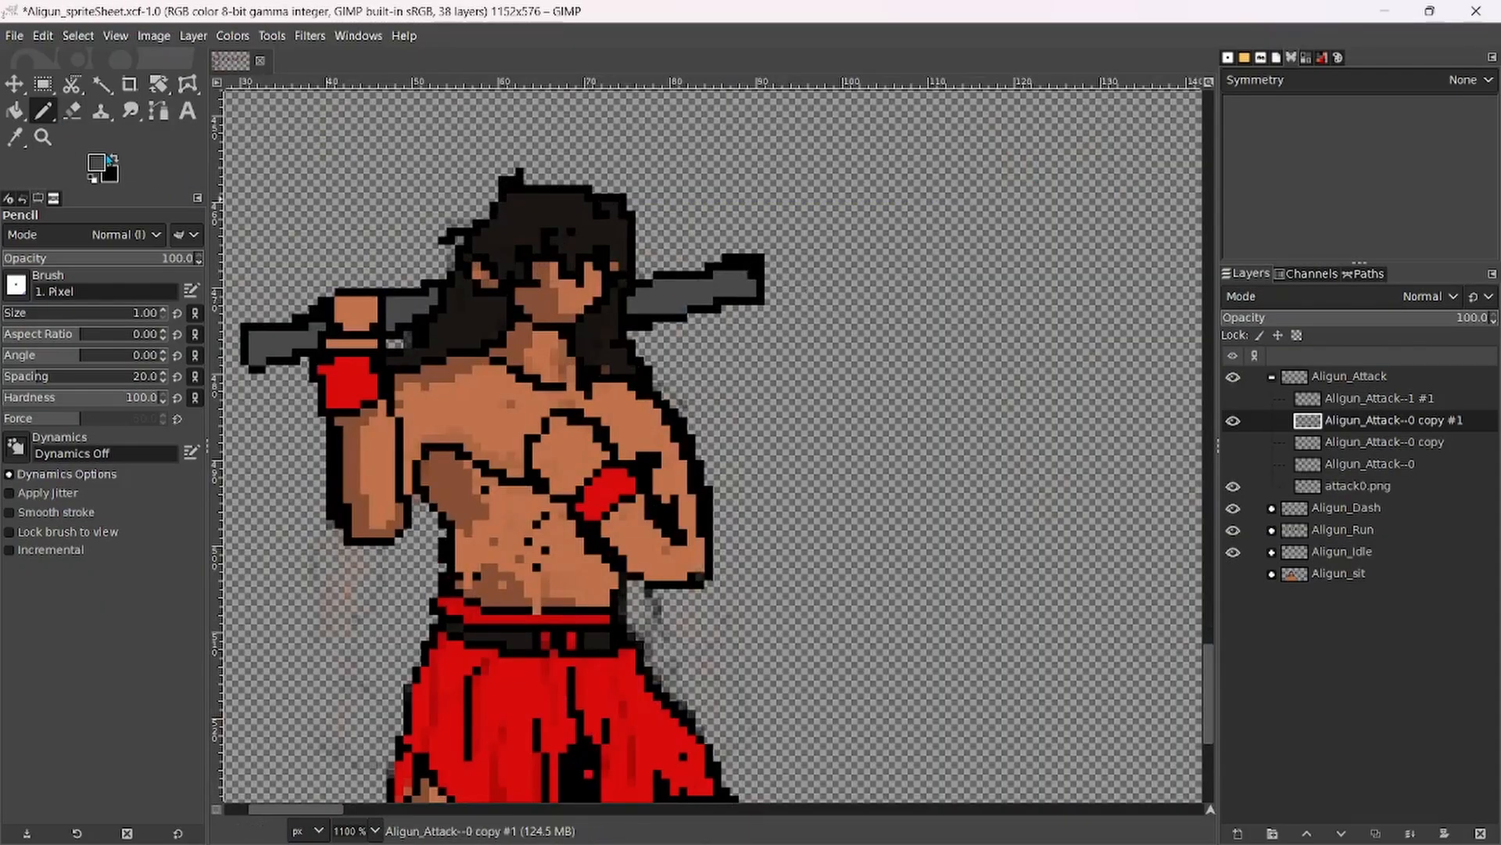
Set the foreground color to near-black and repaint the weapon's rear end behind the fist with it.
{"action": "left_click", "coordinate": [97, 163]}
{"action": "left_click", "coordinate": [1022, 290]}
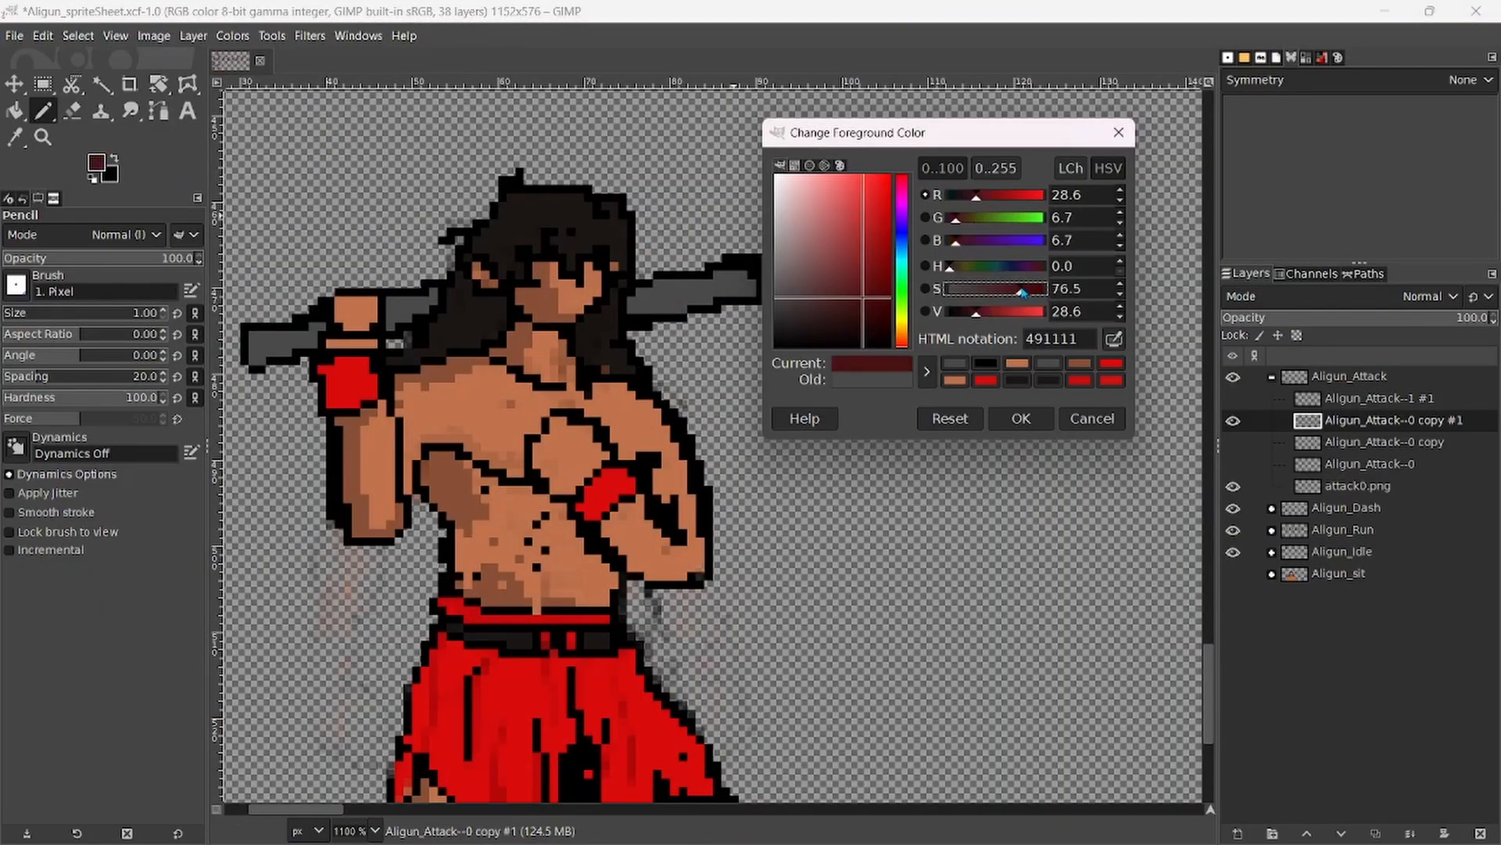
{"action": "left_click", "coordinate": [1052, 381]}
{"action": "left_click", "coordinate": [1022, 419]}
{"action": "scroll", "coordinate": [913, 335], "scroll_direction": "up", "scroll_amount": 3}
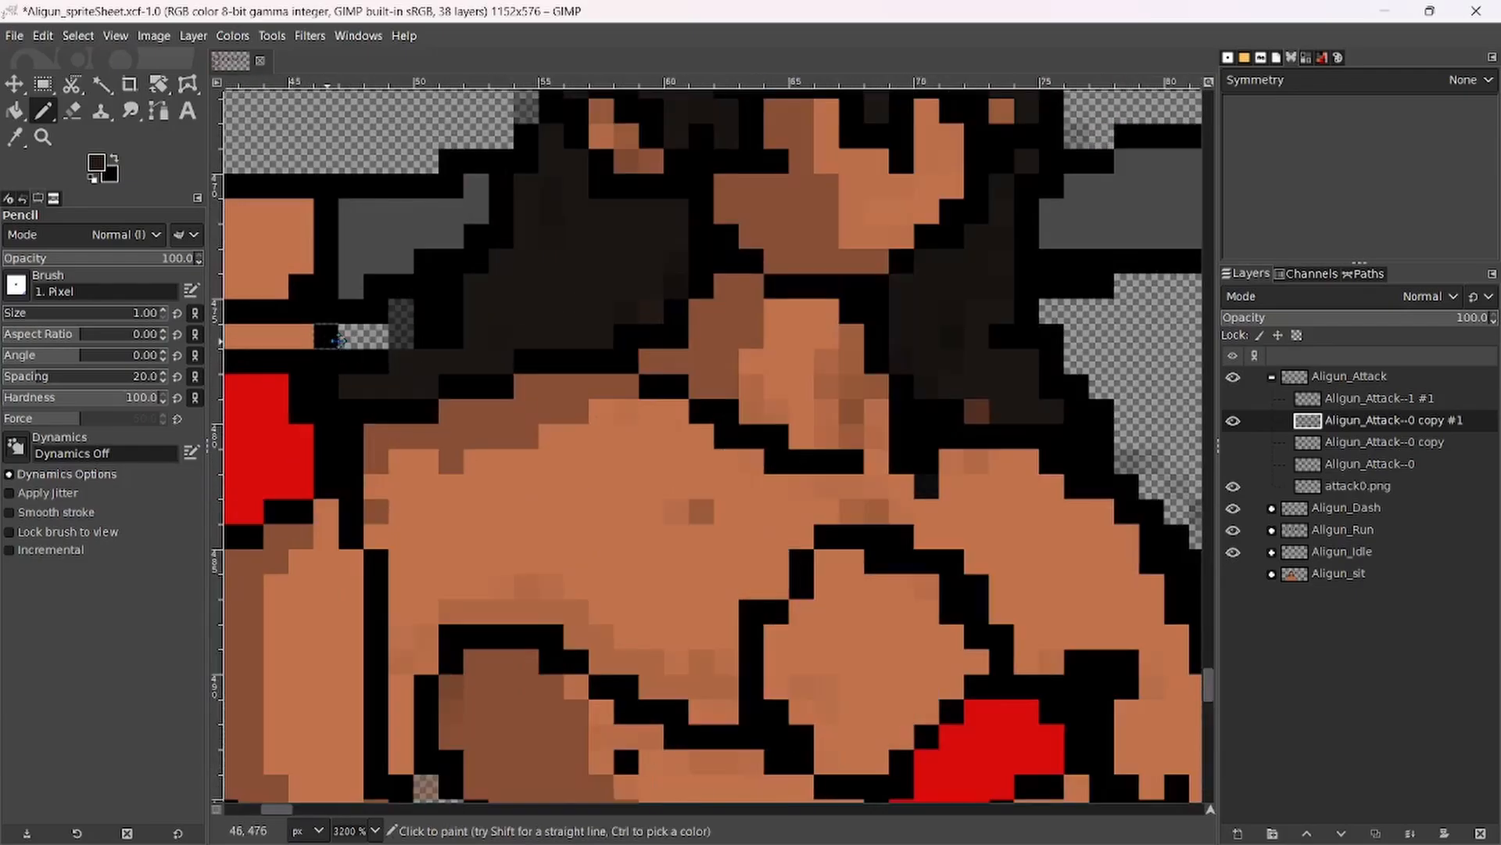
{"action": "mouse_move", "coordinate": [879, 284]}
{"action": "left_mouse_down"}
{"action": "mouse_move", "coordinate": [849, 301]}
{"action": "mouse_move", "coordinate": [855, 334]}
{"action": "mouse_move", "coordinate": [741, 348]}
{"action": "mouse_move", "coordinate": [766, 350]}
{"action": "mouse_move", "coordinate": [696, 382]}
{"action": "mouse_move", "coordinate": [689, 300]}
{"action": "mouse_move", "coordinate": [807, 311]}
{"action": "mouse_move", "coordinate": [707, 334]}
{"action": "left_mouse_up"}
{"action": "scroll", "coordinate": [765, 310], "scroll_direction": "down", "scroll_amount": 5}
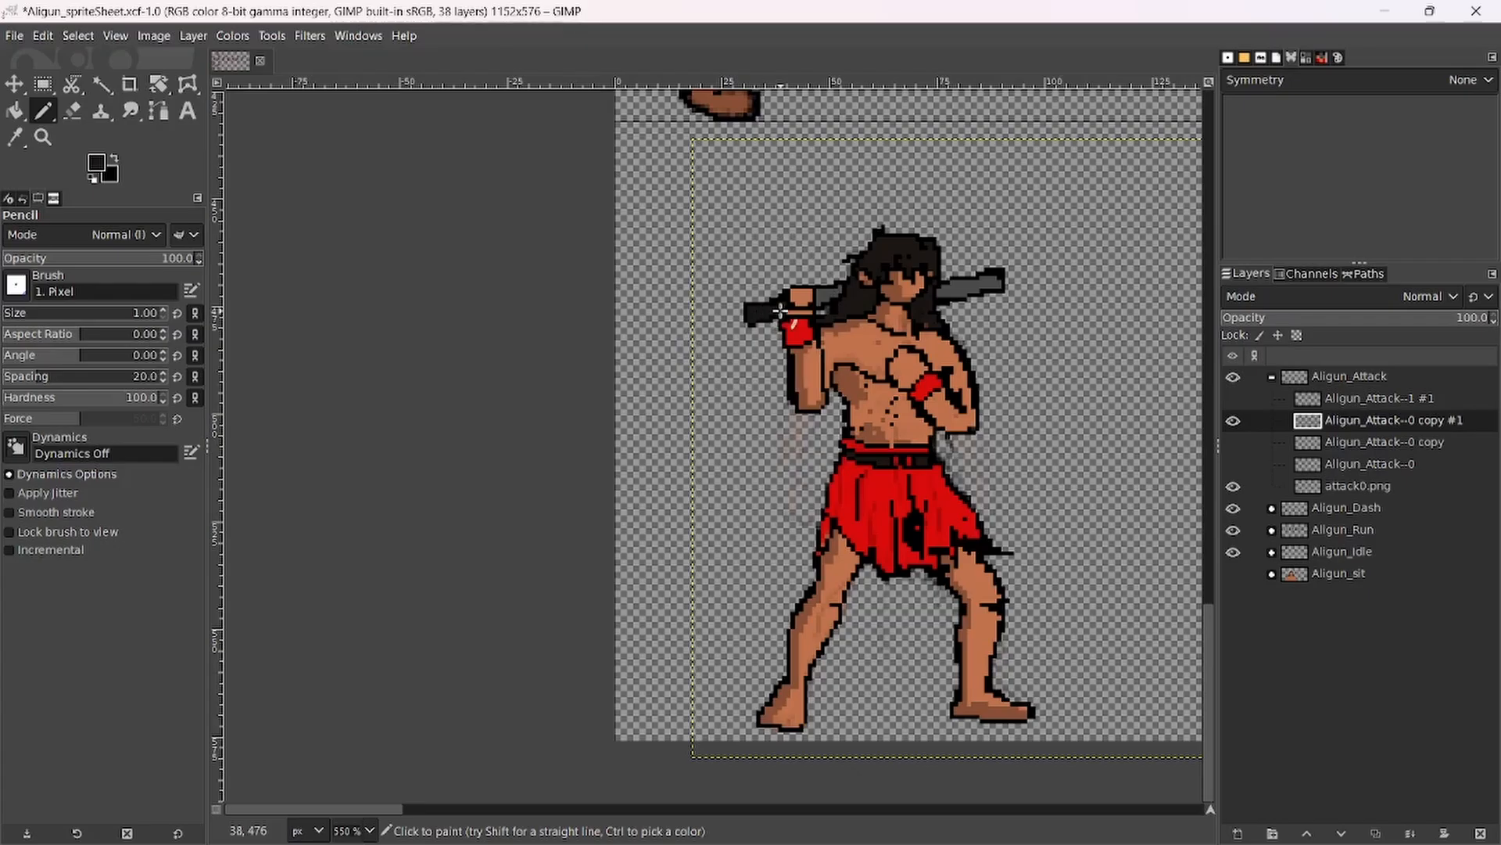
{"action": "scroll", "coordinate": [823, 301], "scroll_direction": "up", "scroll_amount": 3}
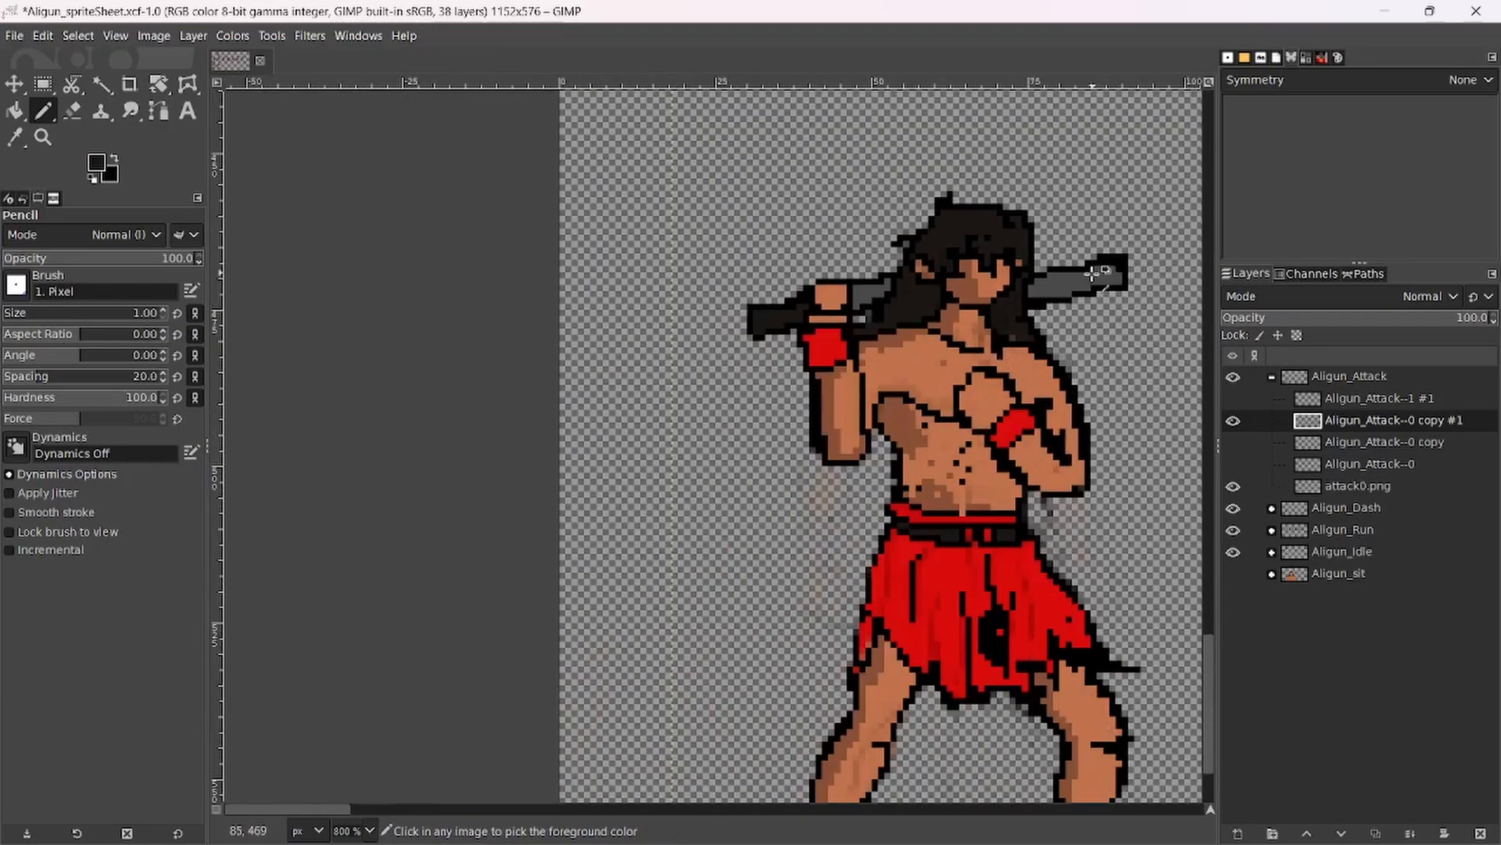
{"action": "scroll", "coordinate": [823, 302], "scroll_direction": "down", "scroll_amount": 2}
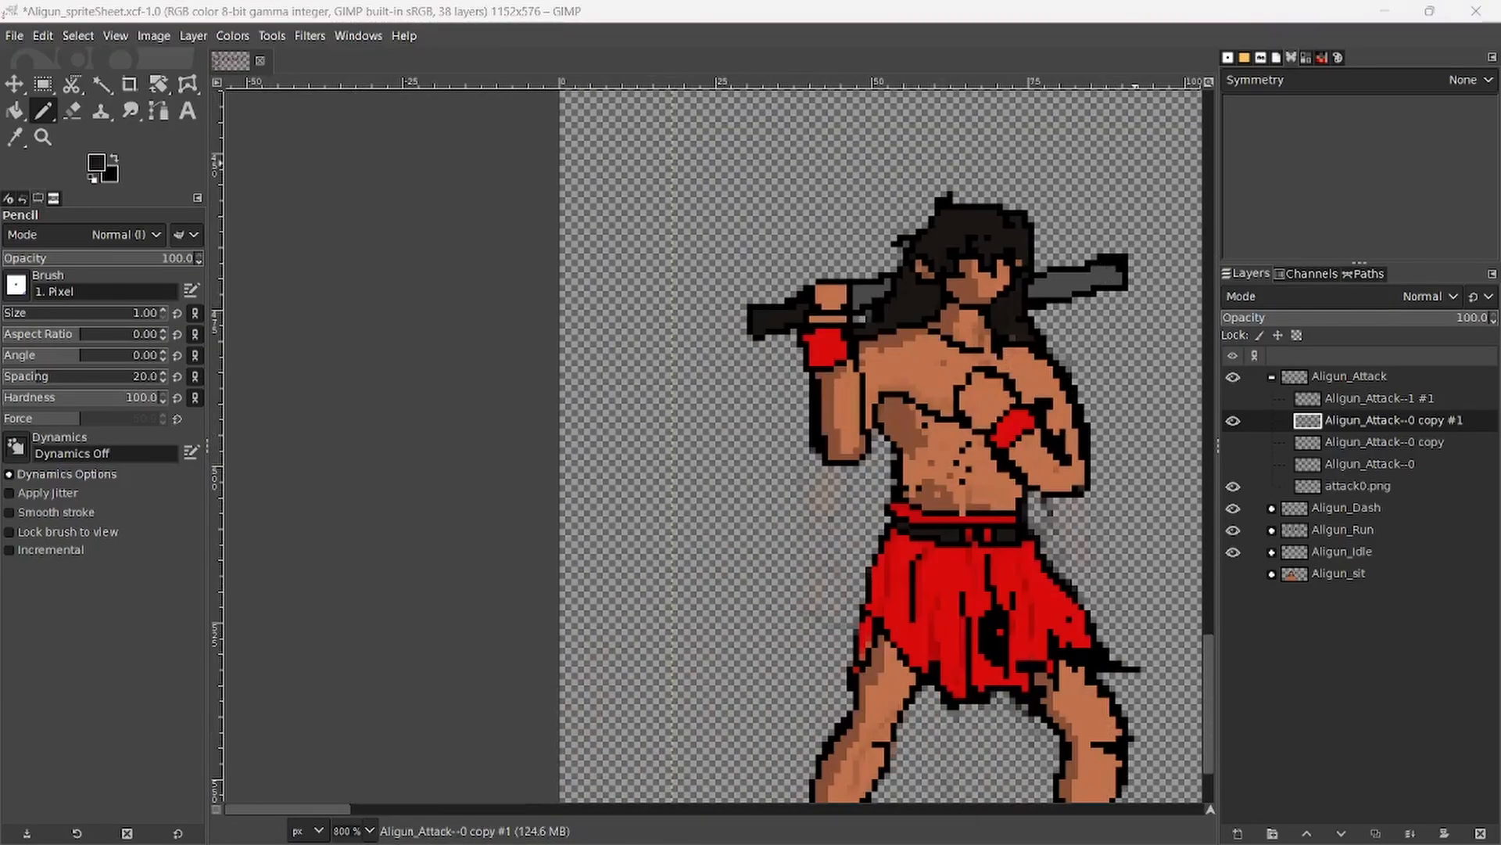
Set the foreground color to golden yellow e7ac0e and paint a strip along the weapon's rear end.
{"action": "left_click", "coordinate": [99, 166]}
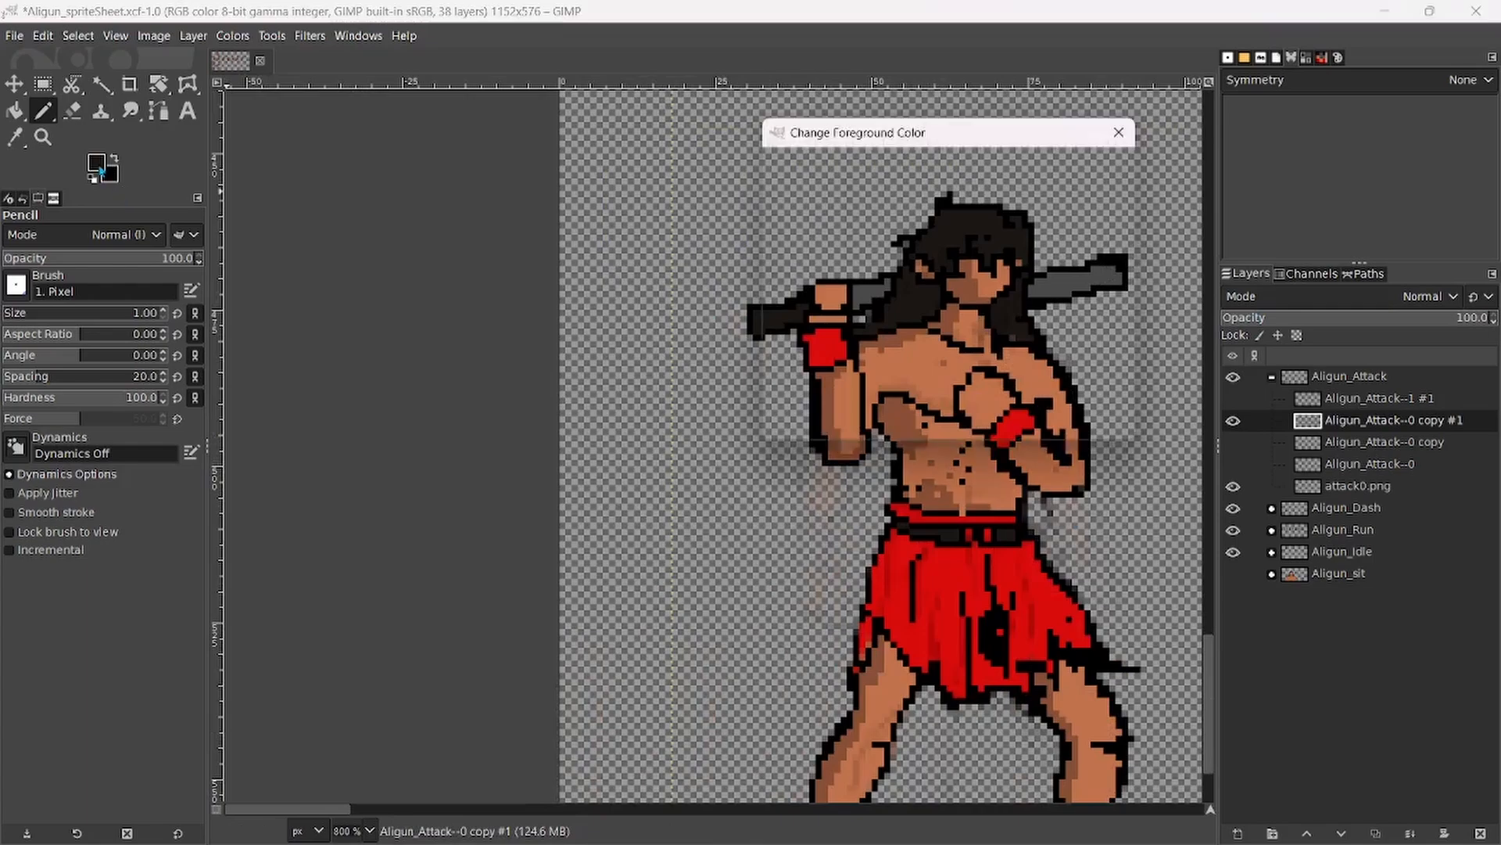
{"action": "left_click_drag", "start_coordinate": [902, 327], "coordinate": [905, 334]}
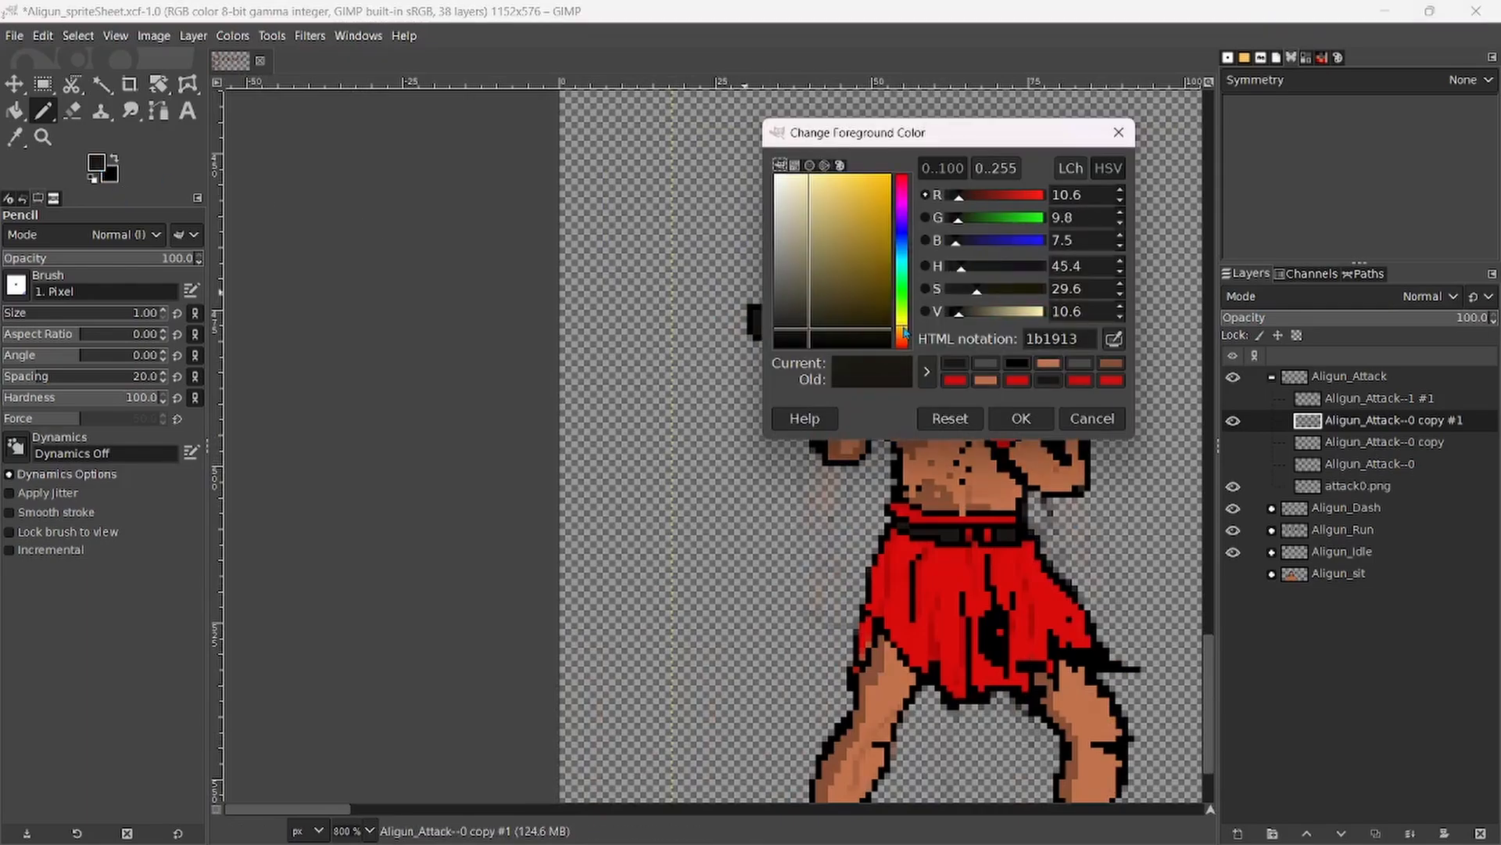
{"action": "left_click", "coordinate": [886, 182]}
{"action": "left_click", "coordinate": [1021, 418]}
{"action": "scroll", "coordinate": [877, 355], "scroll_direction": "up", "scroll_amount": 2}
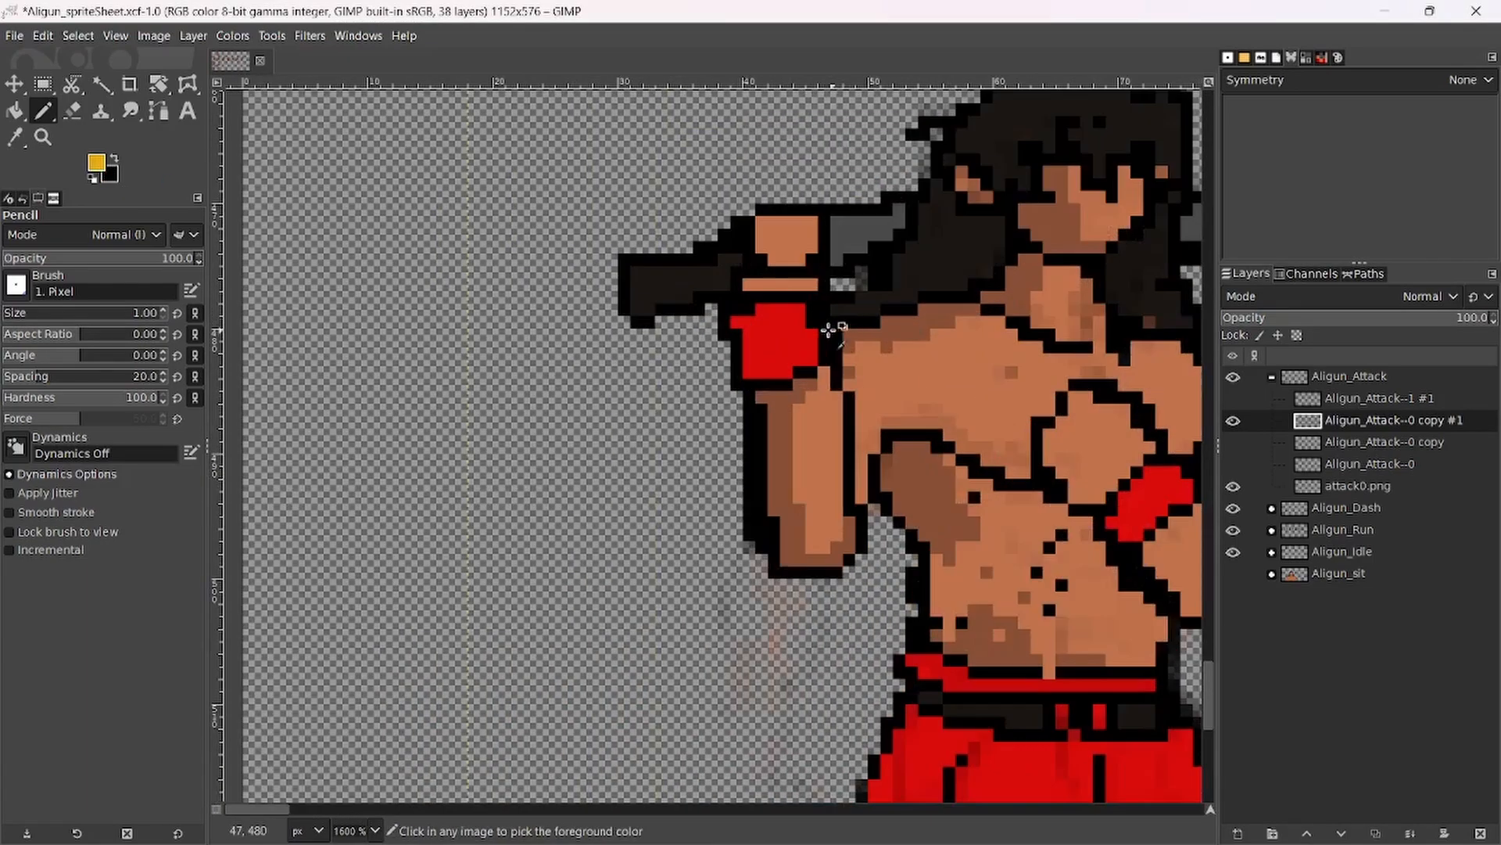
{"action": "mouse_move", "coordinate": [737, 259]}
{"action": "left_mouse_down"}
{"action": "mouse_move", "coordinate": [657, 303]}
{"action": "mouse_move", "coordinate": [639, 283]}
{"action": "left_mouse_up"}
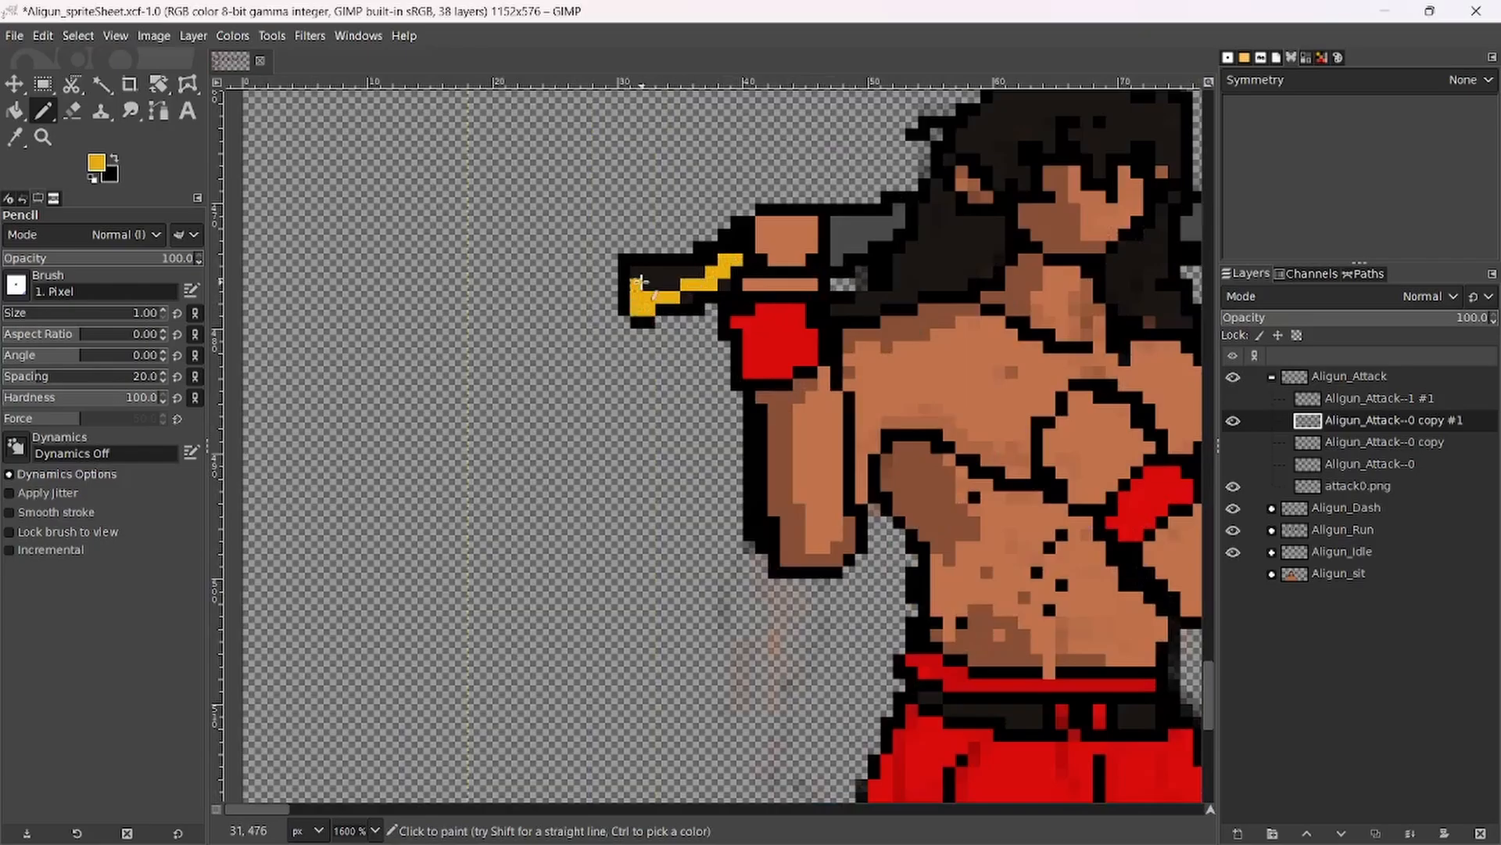
Set the foreground color to dark gold 967009 and paint the weapon's rear end, the section beside the hair and part of the front section.
{"action": "left_click", "coordinate": [91, 165]}
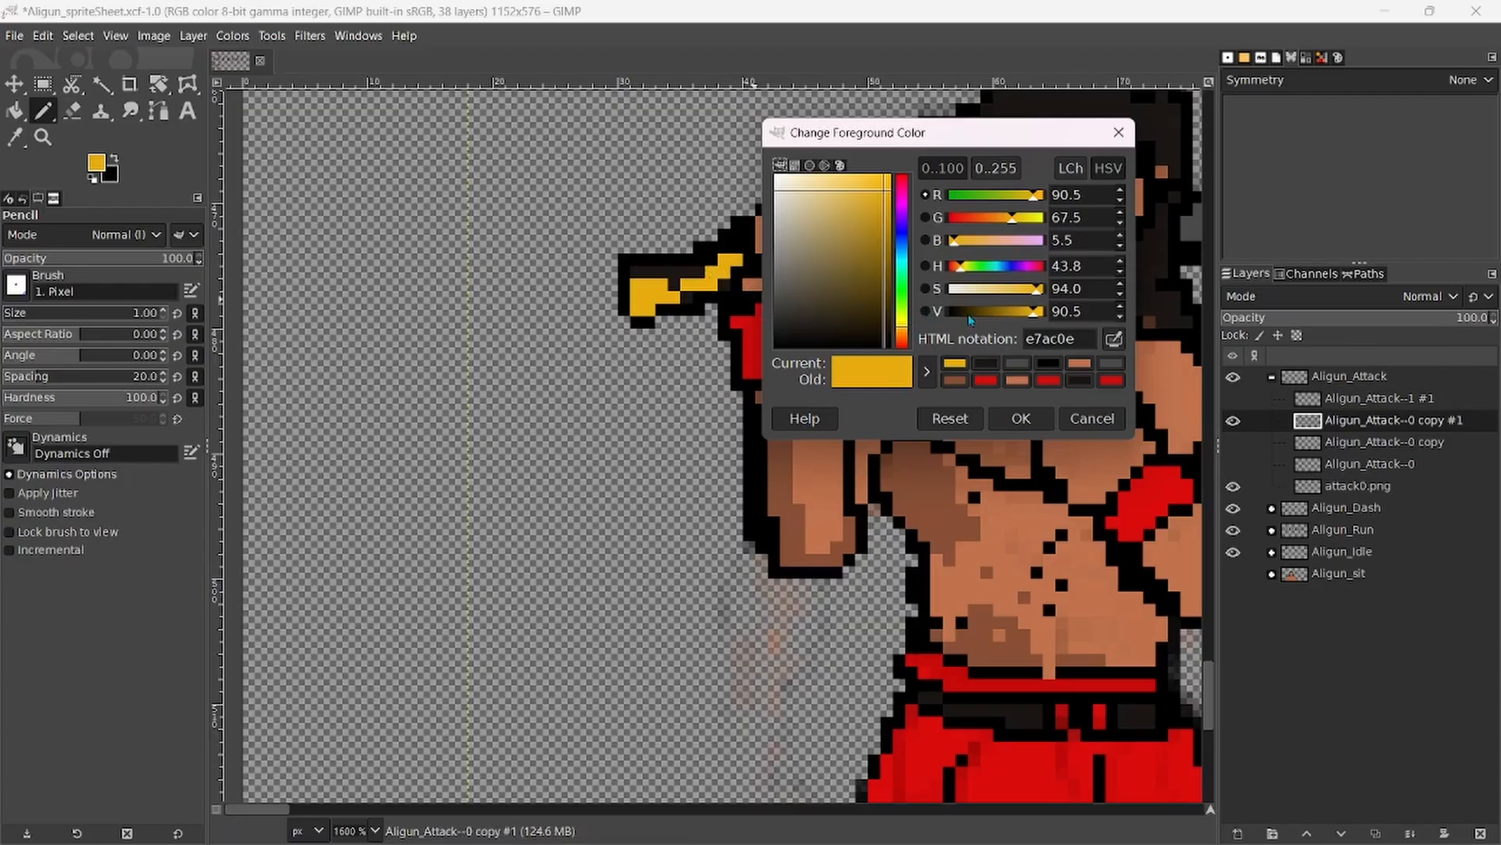
{"action": "left_click_drag", "start_coordinate": [1034, 320], "coordinate": [1004, 321]}
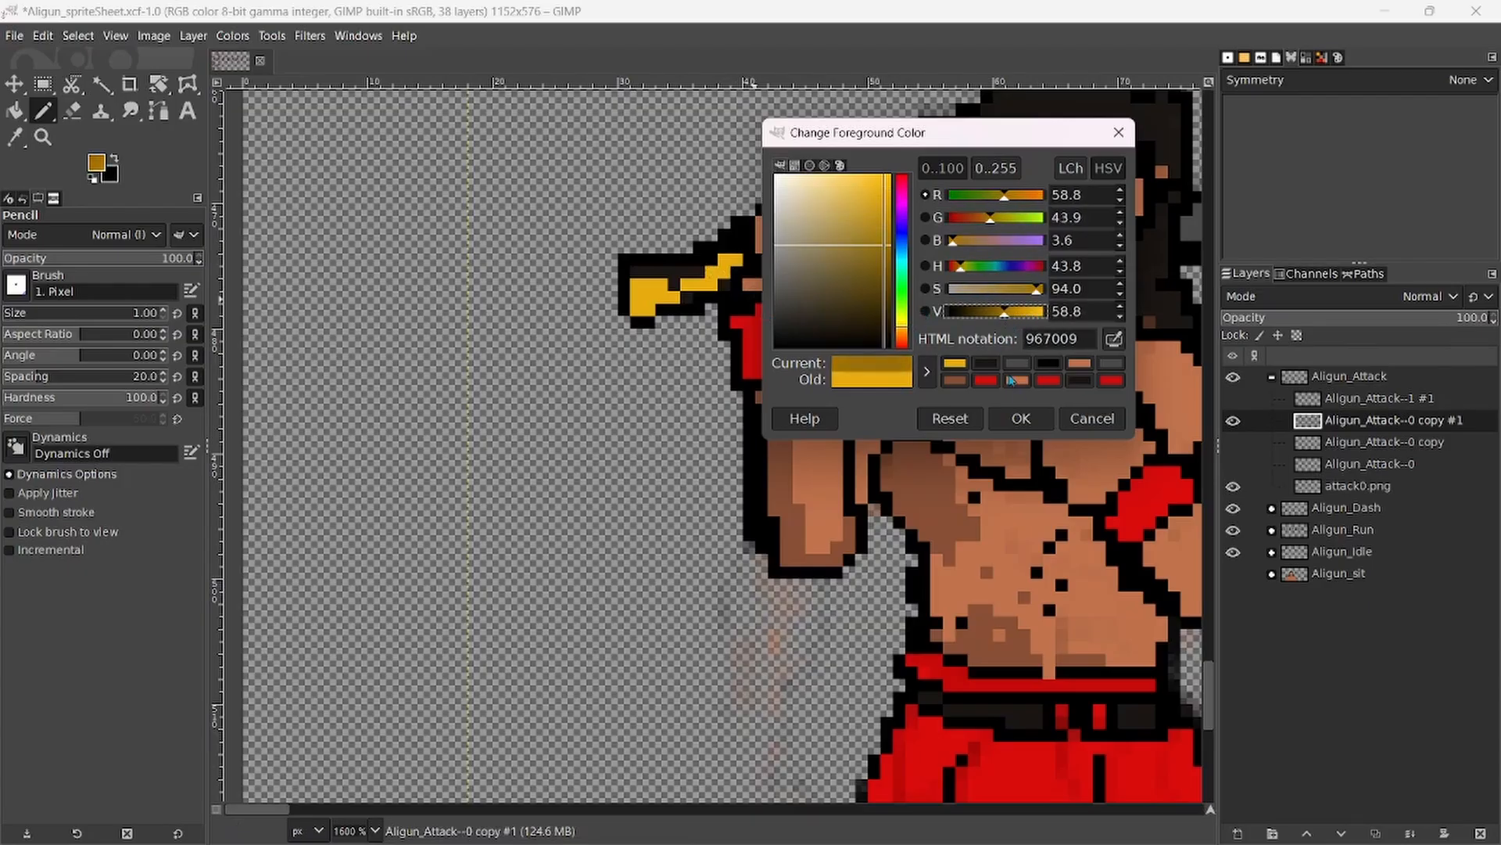
{"action": "left_click", "coordinate": [1021, 420]}
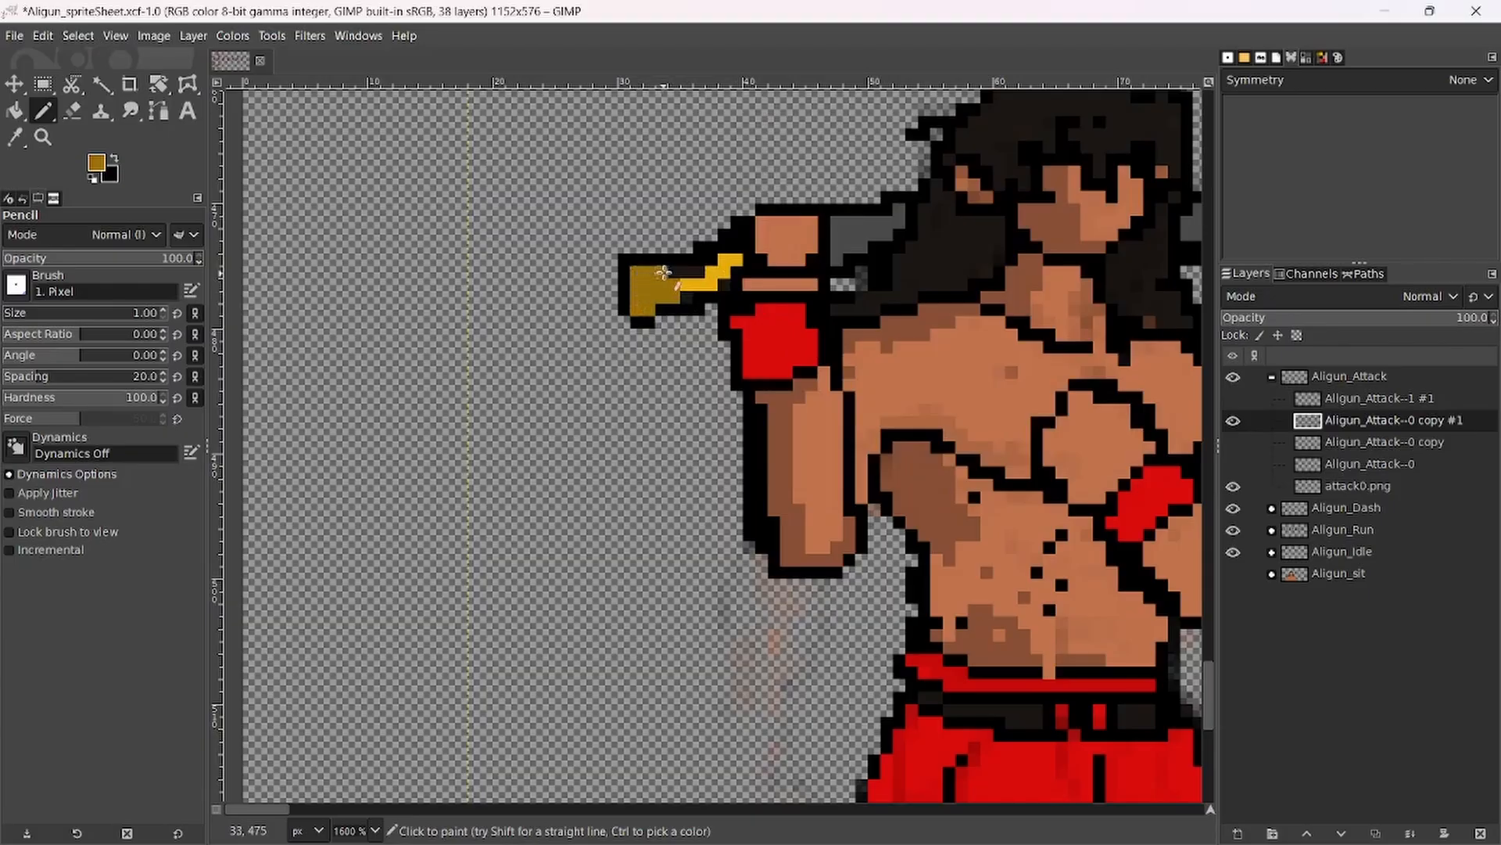
{"action": "left_click_drag", "start_coordinate": [699, 274], "coordinate": [699, 286]}
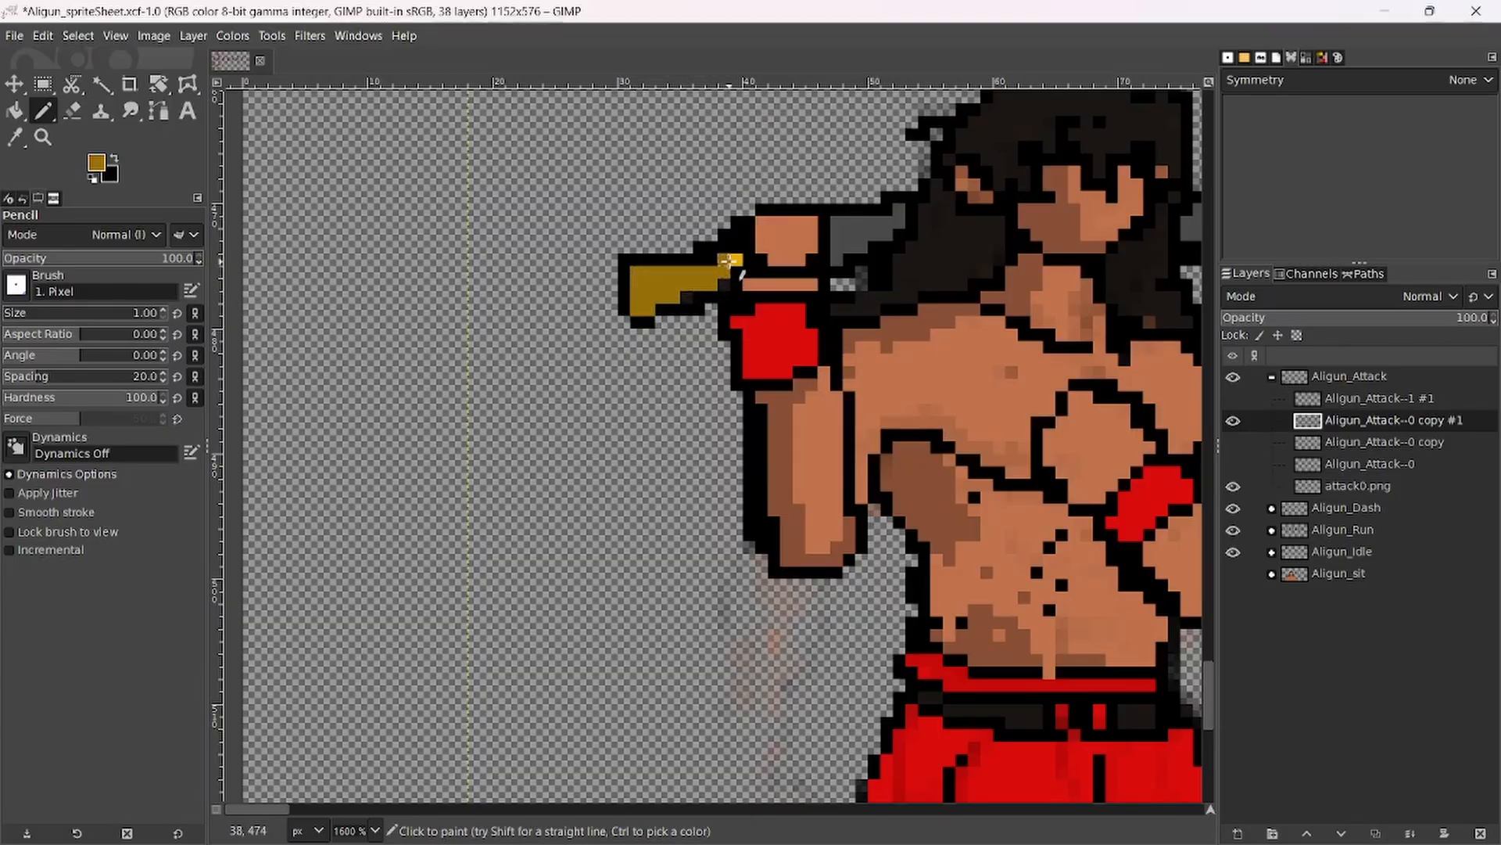
{"action": "mouse_move", "coordinate": [795, 248]}
{"action": "left_mouse_down"}
{"action": "mouse_move", "coordinate": [837, 259]}
{"action": "mouse_move", "coordinate": [864, 245]}
{"action": "mouse_move", "coordinate": [850, 231]}
{"action": "mouse_move", "coordinate": [878, 236]}
{"action": "mouse_move", "coordinate": [898, 210]}
{"action": "mouse_move", "coordinate": [864, 223]}
{"action": "left_mouse_up"}
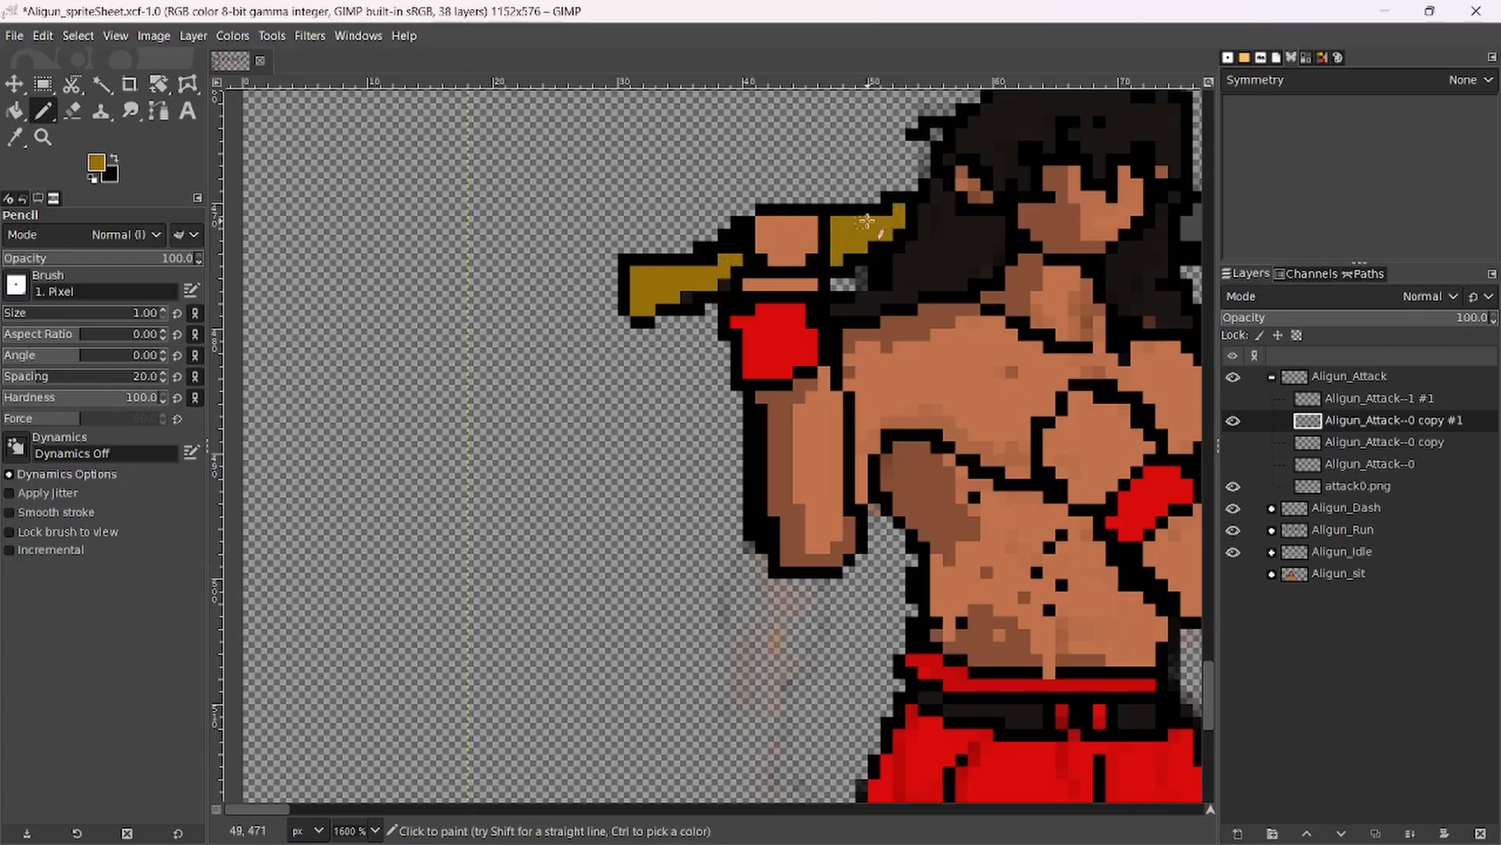
{"action": "scroll", "coordinate": [915, 256], "scroll_direction": "down", "scroll_amount": 2}
{"action": "scroll", "coordinate": [915, 257], "scroll_direction": "up", "scroll_amount": 2}
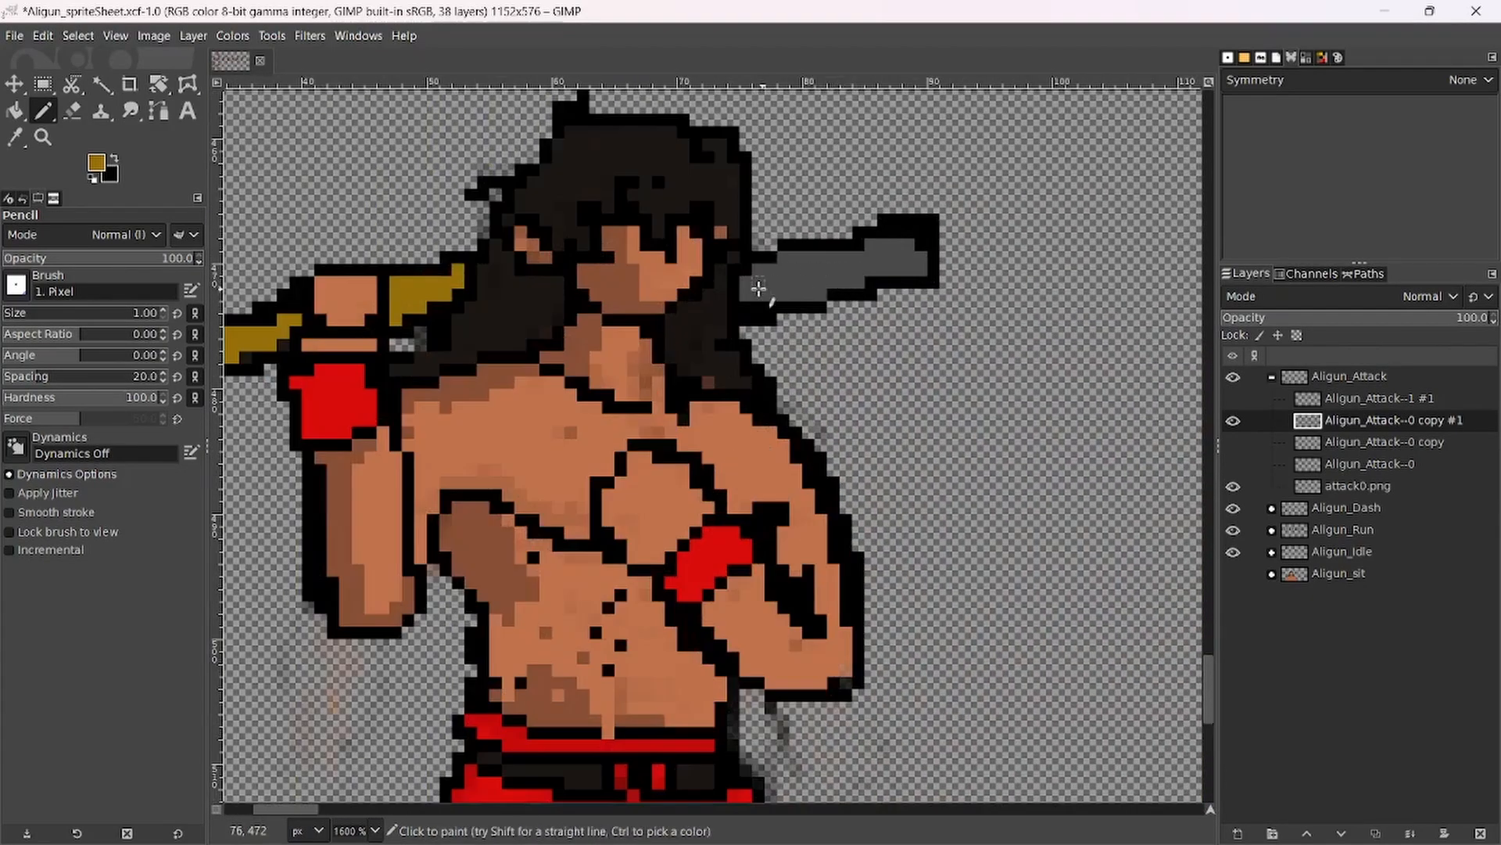
{"action": "mouse_move", "coordinate": [743, 294]}
{"action": "left_mouse_down"}
{"action": "mouse_move", "coordinate": [847, 278]}
{"action": "mouse_move", "coordinate": [883, 247]}
{"action": "mouse_move", "coordinate": [882, 197]}
{"action": "left_mouse_up"}
Set the foreground color to golden yellow e6ae17 and repaint the weapon's rear end and the section between fist and hair.
{"action": "left_click", "coordinate": [96, 161]}
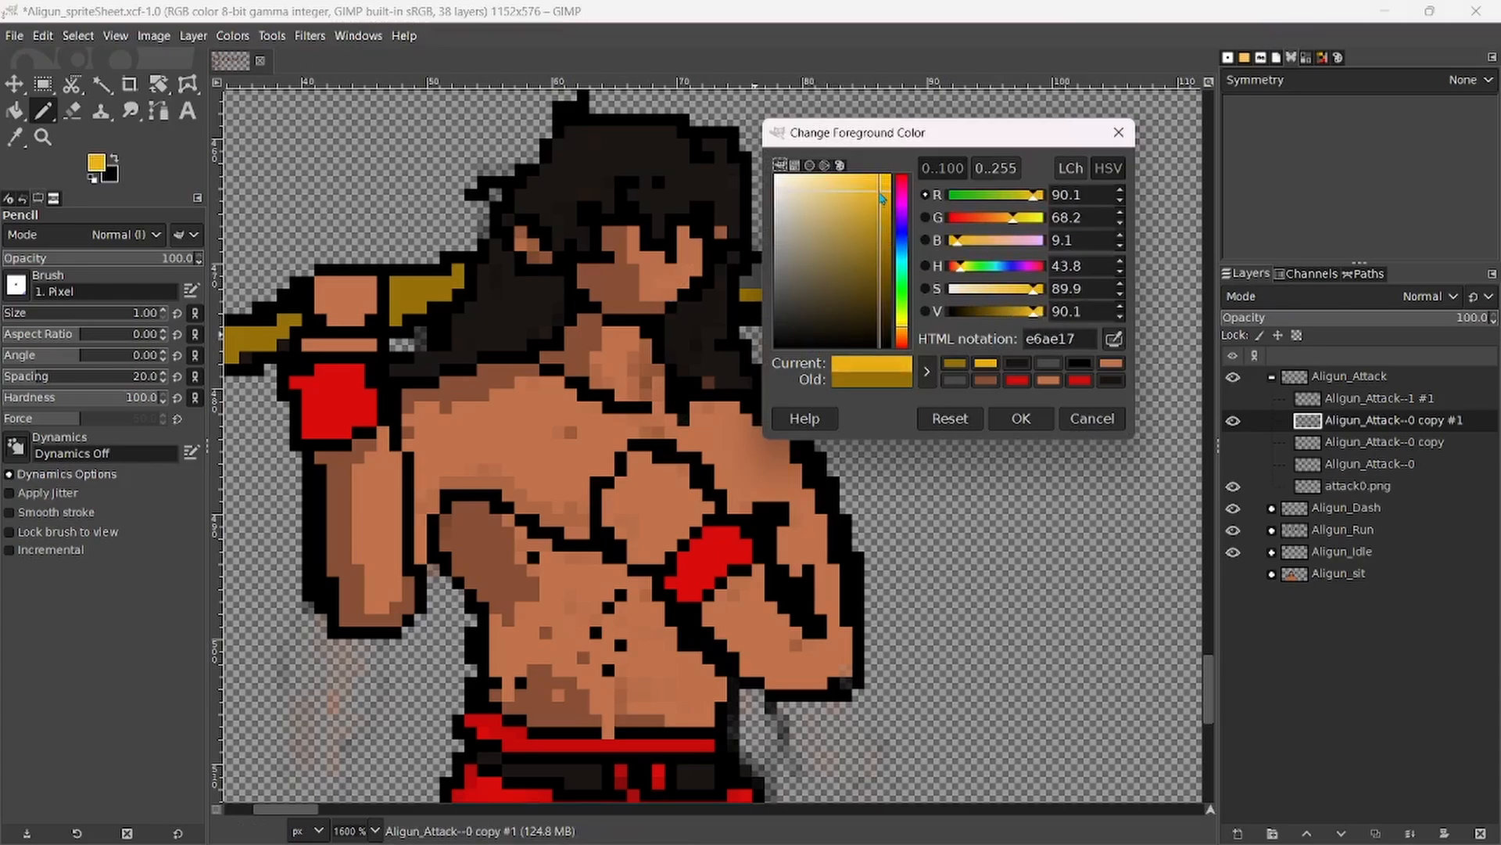
{"action": "left_click", "coordinate": [1022, 420]}
{"action": "scroll", "coordinate": [469, 351], "scroll_direction": "down", "scroll_amount": 2}
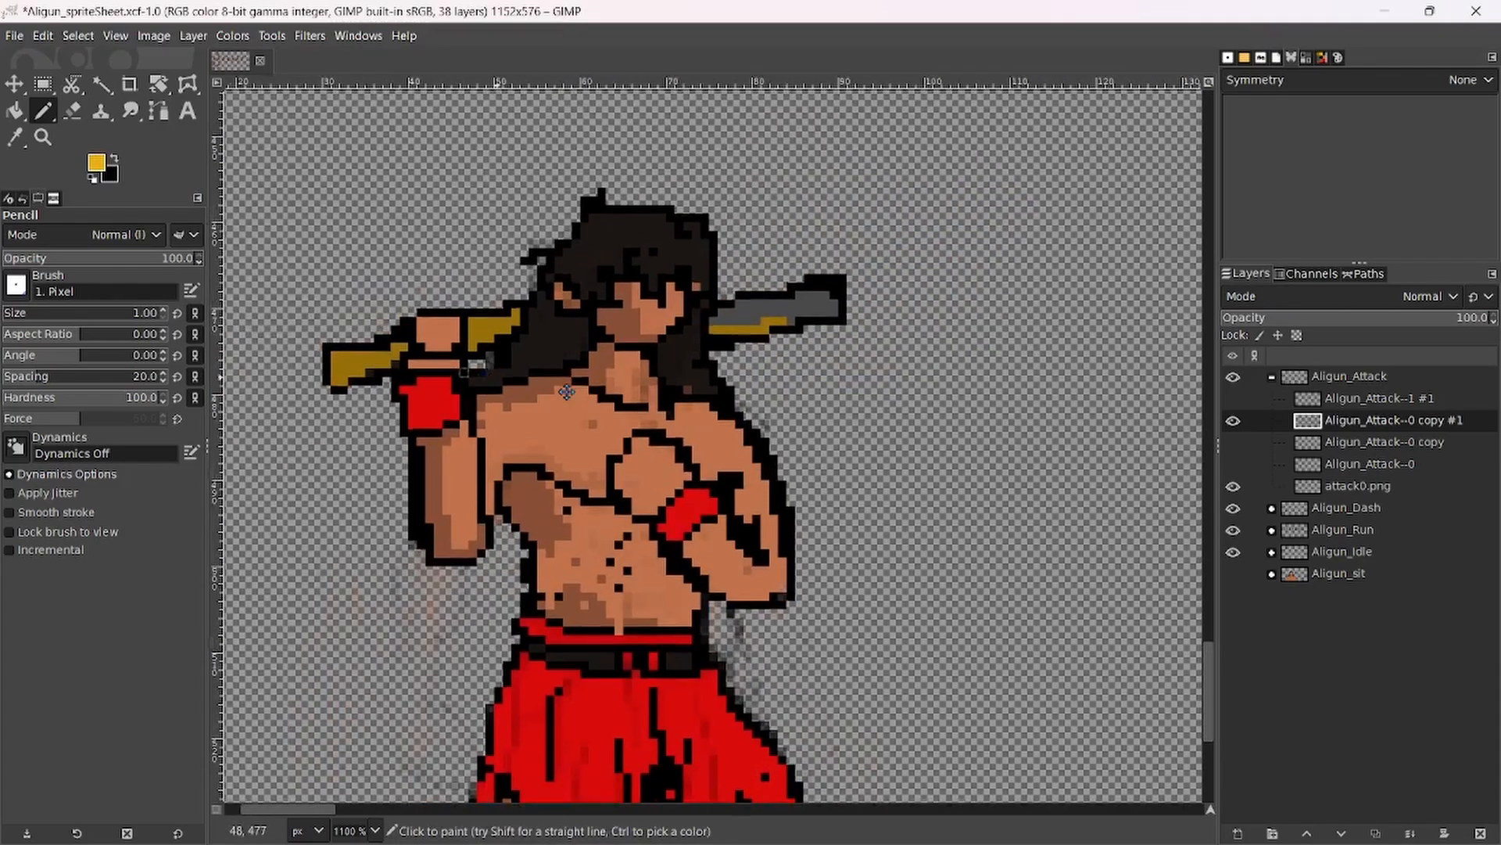
{"action": "scroll", "coordinate": [580, 410], "scroll_direction": "up", "scroll_amount": 3}
{"action": "mouse_move", "coordinate": [514, 391]}
{"action": "left_mouse_down"}
{"action": "mouse_move", "coordinate": [405, 431]}
{"action": "mouse_move", "coordinate": [406, 381]}
{"action": "mouse_move", "coordinate": [453, 380]}
{"action": "mouse_move", "coordinate": [419, 396]}
{"action": "mouse_move", "coordinate": [479, 391]}
{"action": "mouse_move", "coordinate": [531, 373]}
{"action": "left_mouse_up"}
{"action": "mouse_move", "coordinate": [684, 336]}
{"action": "left_mouse_down"}
{"action": "mouse_move", "coordinate": [689, 297]}
{"action": "mouse_move", "coordinate": [725, 305]}
{"action": "mouse_move", "coordinate": [712, 340]}
{"action": "mouse_move", "coordinate": [708, 324]}
{"action": "mouse_move", "coordinate": [743, 322]}
{"action": "mouse_move", "coordinate": [781, 293]}
{"action": "mouse_move", "coordinate": [743, 305]}
{"action": "left_mouse_up"}
Fill the weapon's front section beyond the hair with the same golden yellow.
{"action": "scroll", "coordinate": [752, 348], "scroll_direction": "down", "scroll_amount": 3, "text": "ctrl"}
{"action": "scroll", "coordinate": [907, 500], "scroll_direction": "up", "scroll_amount": 4, "text": "ctrl"}
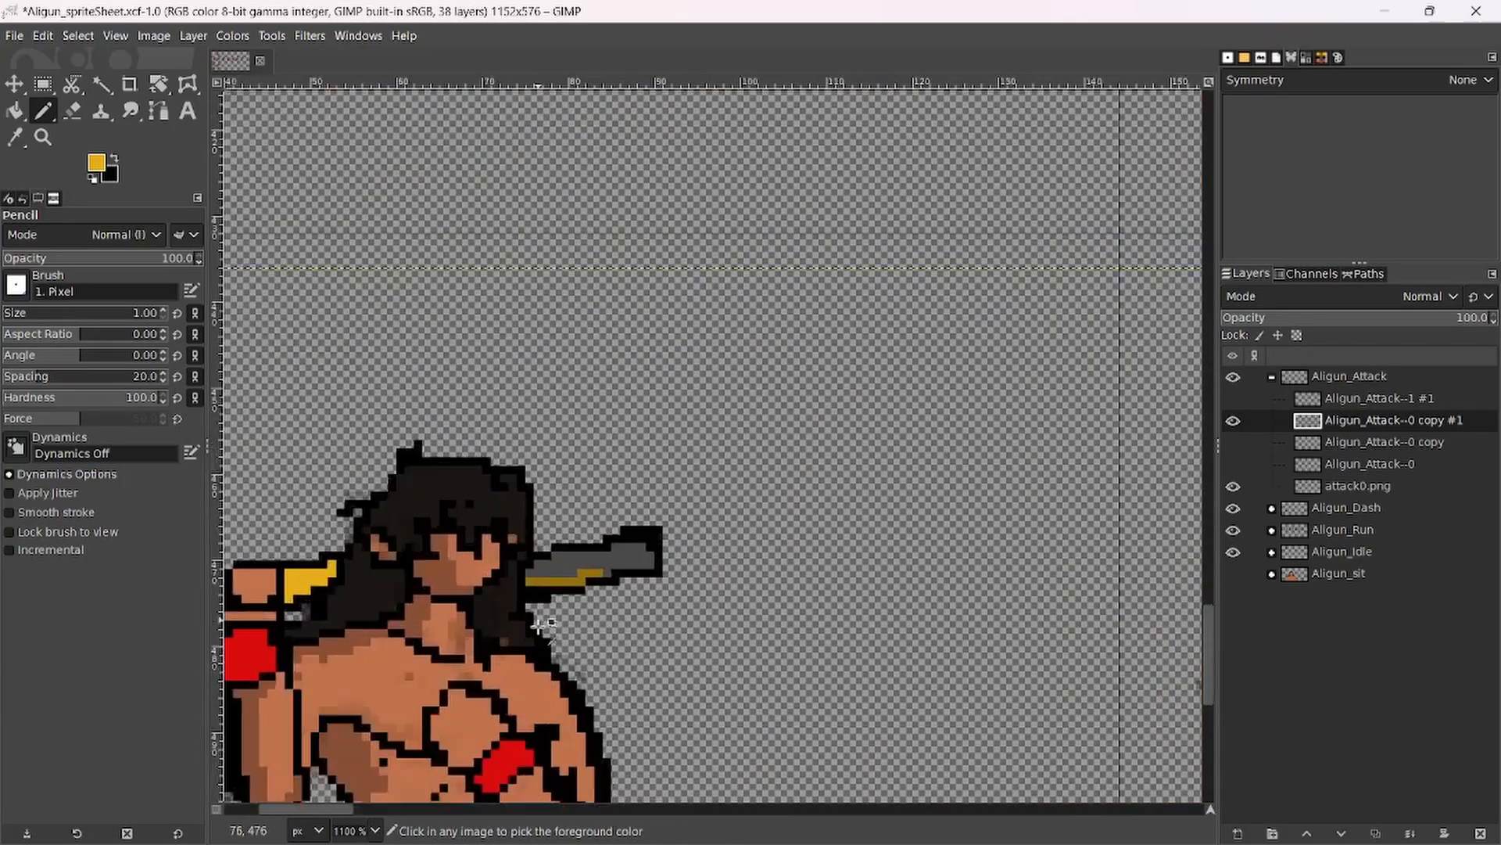
{"action": "mouse_move", "coordinate": [516, 516]}
{"action": "left_mouse_down"}
{"action": "mouse_move", "coordinate": [683, 515]}
{"action": "mouse_move", "coordinate": [526, 548]}
{"action": "mouse_move", "coordinate": [594, 521]}
{"action": "mouse_move", "coordinate": [629, 518]}
{"action": "mouse_move", "coordinate": [627, 530]}
{"action": "mouse_move", "coordinate": [544, 504]}
{"action": "mouse_move", "coordinate": [754, 463]}
{"action": "mouse_move", "coordinate": [777, 497]}
{"action": "mouse_move", "coordinate": [755, 445]}
{"action": "mouse_move", "coordinate": [776, 476]}
{"action": "mouse_move", "coordinate": [756, 461]}
{"action": "mouse_move", "coordinate": [750, 482]}
{"action": "mouse_move", "coordinate": [657, 505]}
{"action": "mouse_move", "coordinate": [756, 496]}
{"action": "mouse_move", "coordinate": [586, 479]}
{"action": "left_mouse_up"}
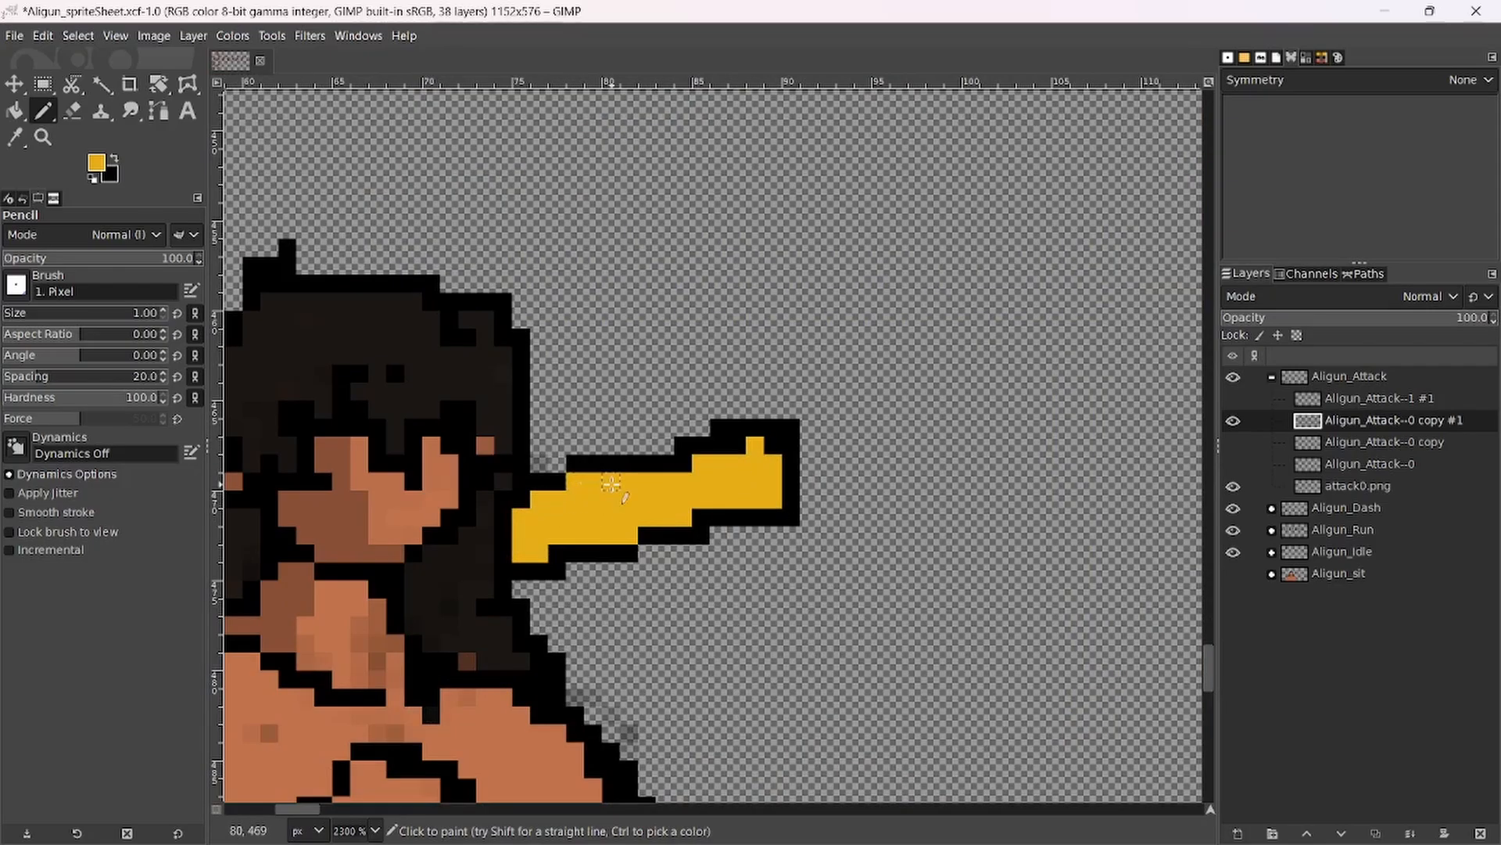
Sample dark brown from the reference figure's club and paint stripes across the weapon's rear end and the section beside the fist.
{"action": "scroll", "coordinate": [578, 489], "scroll_direction": "down", "scroll_amount": 8}
{"action": "scroll", "coordinate": [817, 508], "scroll_direction": "up", "scroll_amount": 5}
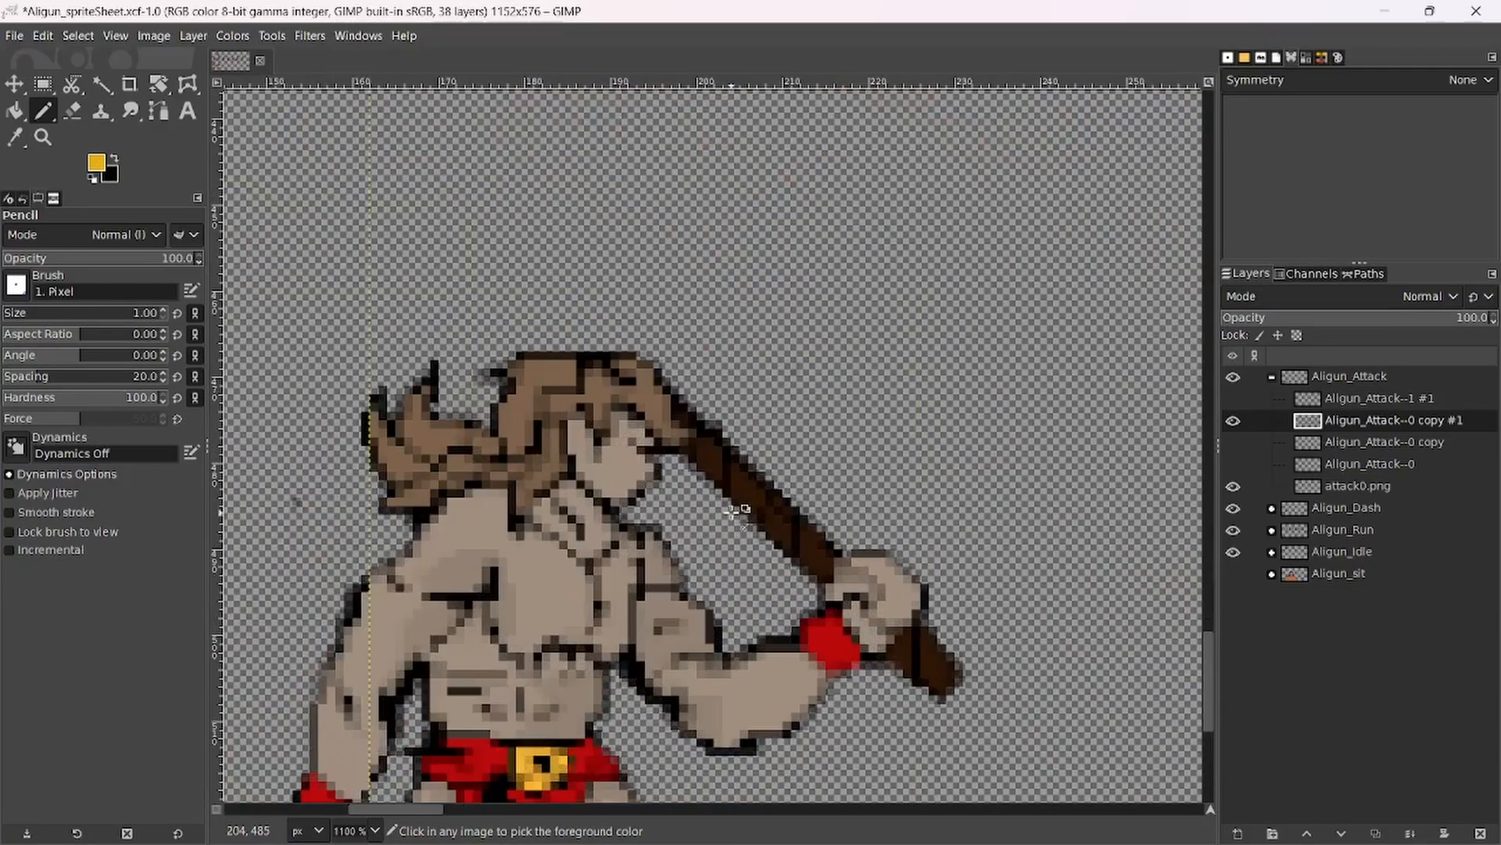
{"action": "left_click", "coordinate": [739, 495], "text": "ctrl"}
{"action": "scroll", "coordinate": [627, 474], "scroll_direction": "down", "scroll_amount": 5}
{"action": "scroll", "coordinate": [432, 484], "scroll_direction": "up", "scroll_amount": 5}
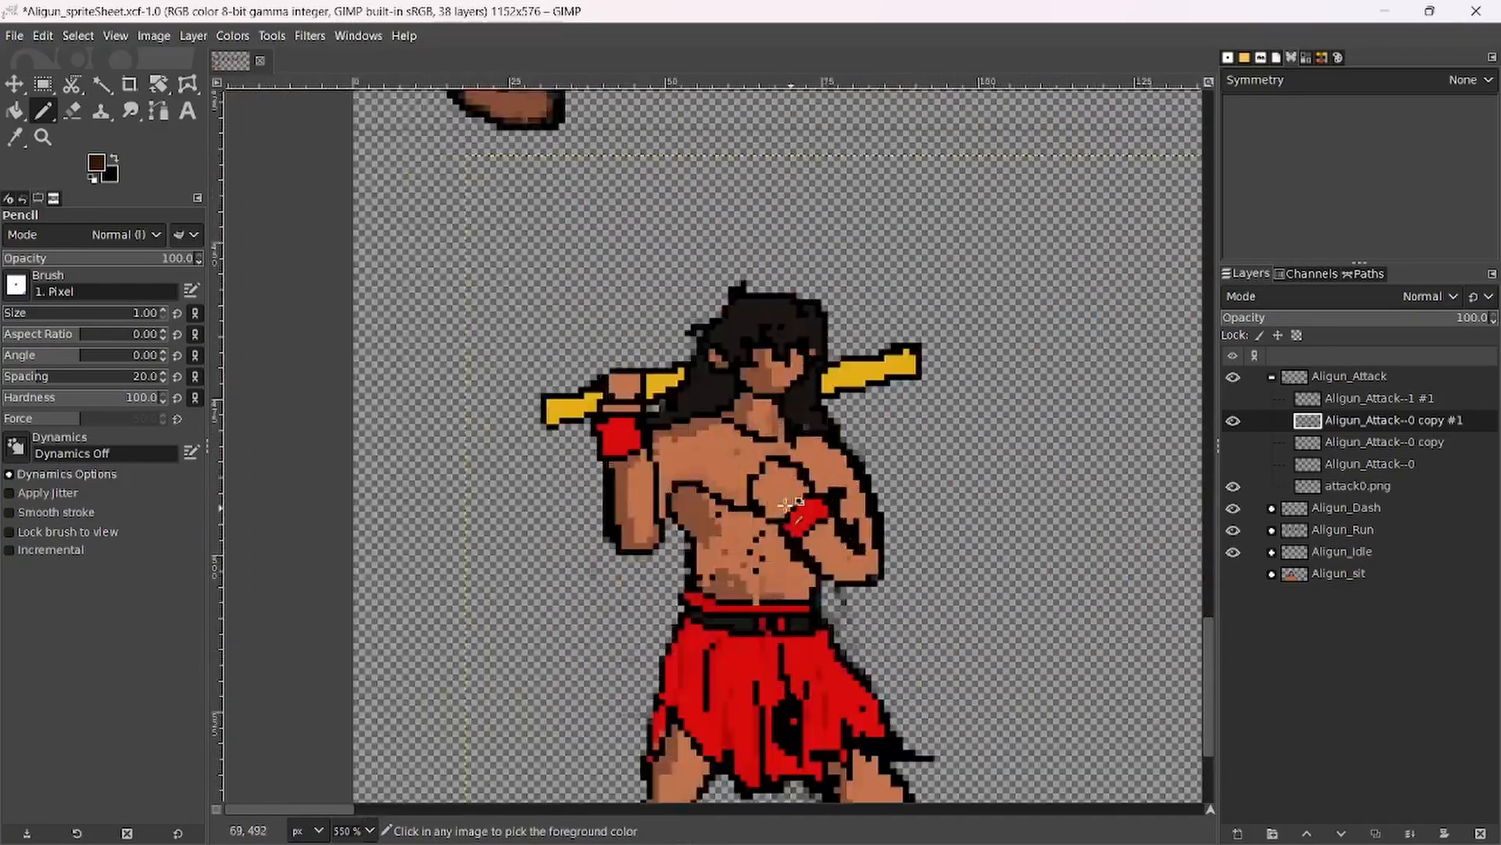
{"action": "left_click_drag", "start_coordinate": [417, 320], "coordinate": [407, 356]}
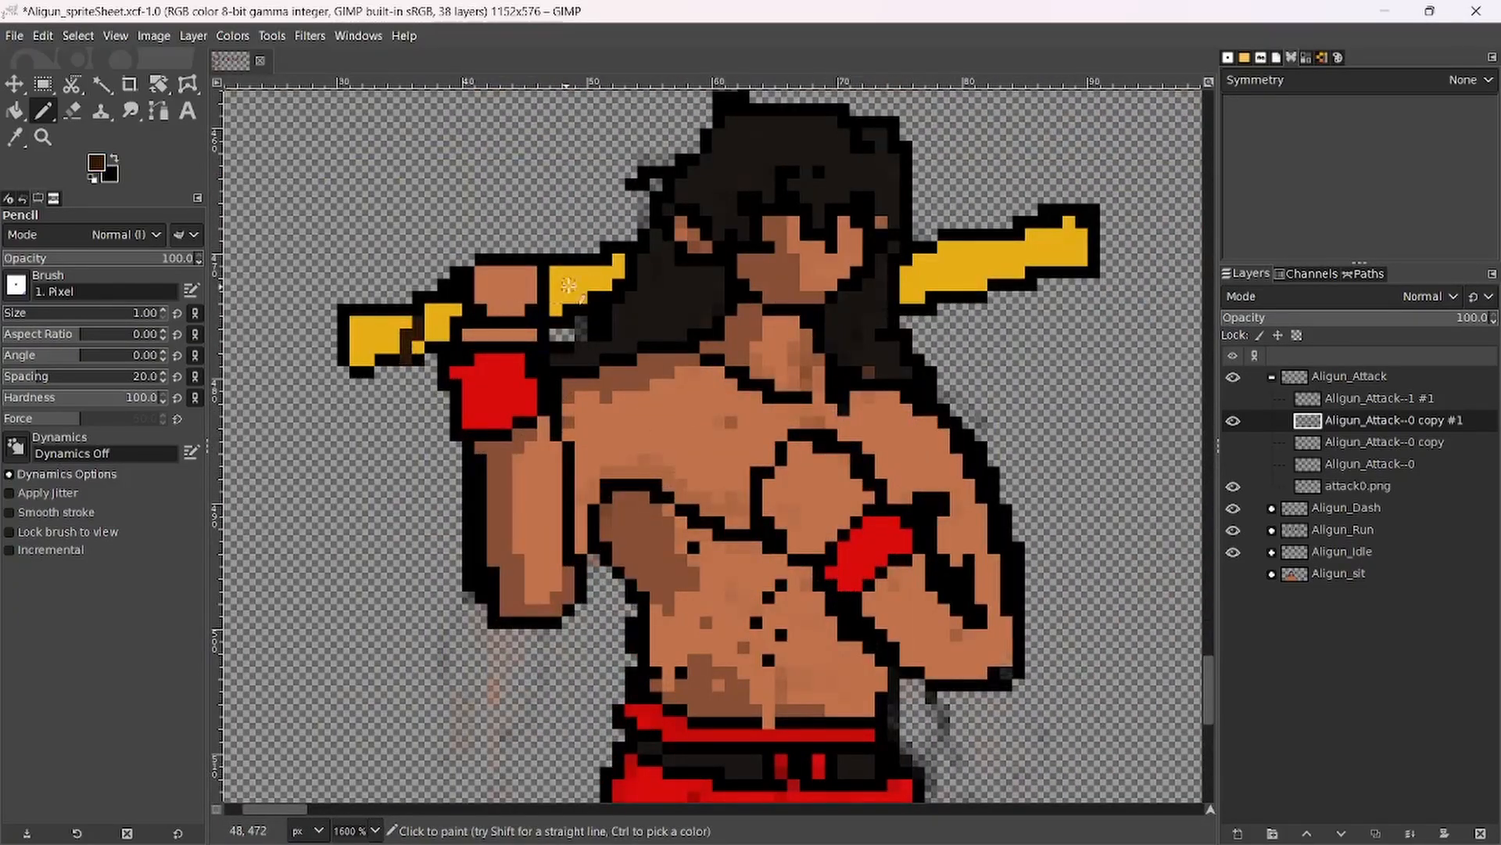
{"action": "left_click_drag", "start_coordinate": [567, 274], "coordinate": [566, 304]}
Paint two dark brown stripes across the weapon's front section and another one between the fist and hair.
{"action": "left_click_drag", "start_coordinate": [932, 256], "coordinate": [926, 288]}
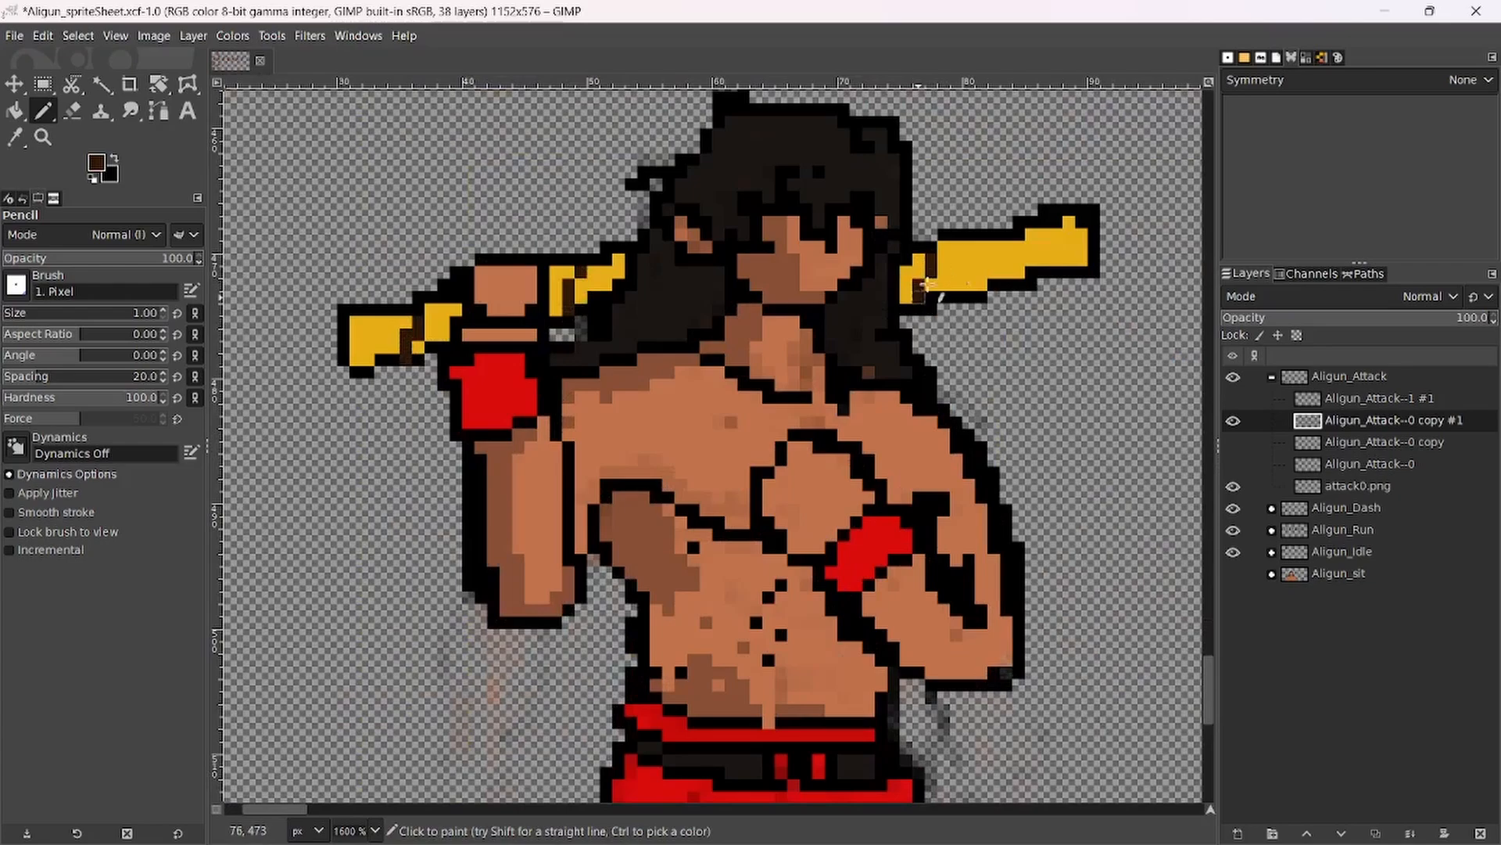
{"action": "mouse_move", "coordinate": [1006, 247]}
{"action": "left_mouse_down"}
{"action": "mouse_move", "coordinate": [986, 287]}
{"action": "mouse_move", "coordinate": [1031, 245]}
{"action": "mouse_move", "coordinate": [1005, 272]}
{"action": "mouse_move", "coordinate": [1017, 285]}
{"action": "mouse_move", "coordinate": [981, 291]}
{"action": "mouse_move", "coordinate": [1009, 236]}
{"action": "mouse_move", "coordinate": [936, 274]}
{"action": "left_mouse_up"}
{"action": "left_click", "coordinate": [1019, 286], "text": "ctrl"}
{"action": "left_click", "coordinate": [931, 270], "text": "ctrl"}
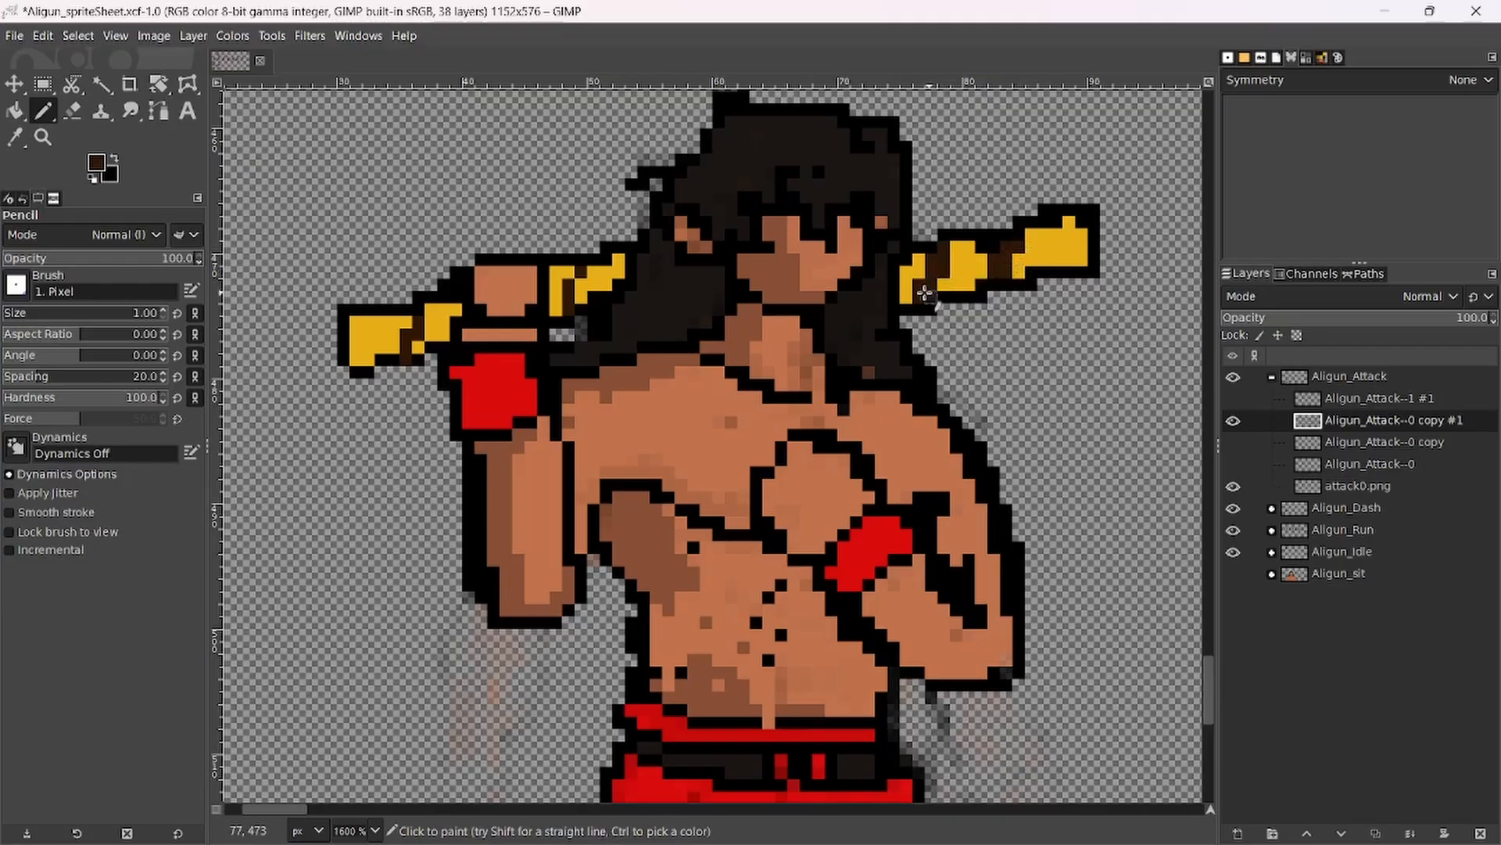
{"action": "left_click_drag", "start_coordinate": [601, 266], "coordinate": [574, 309]}
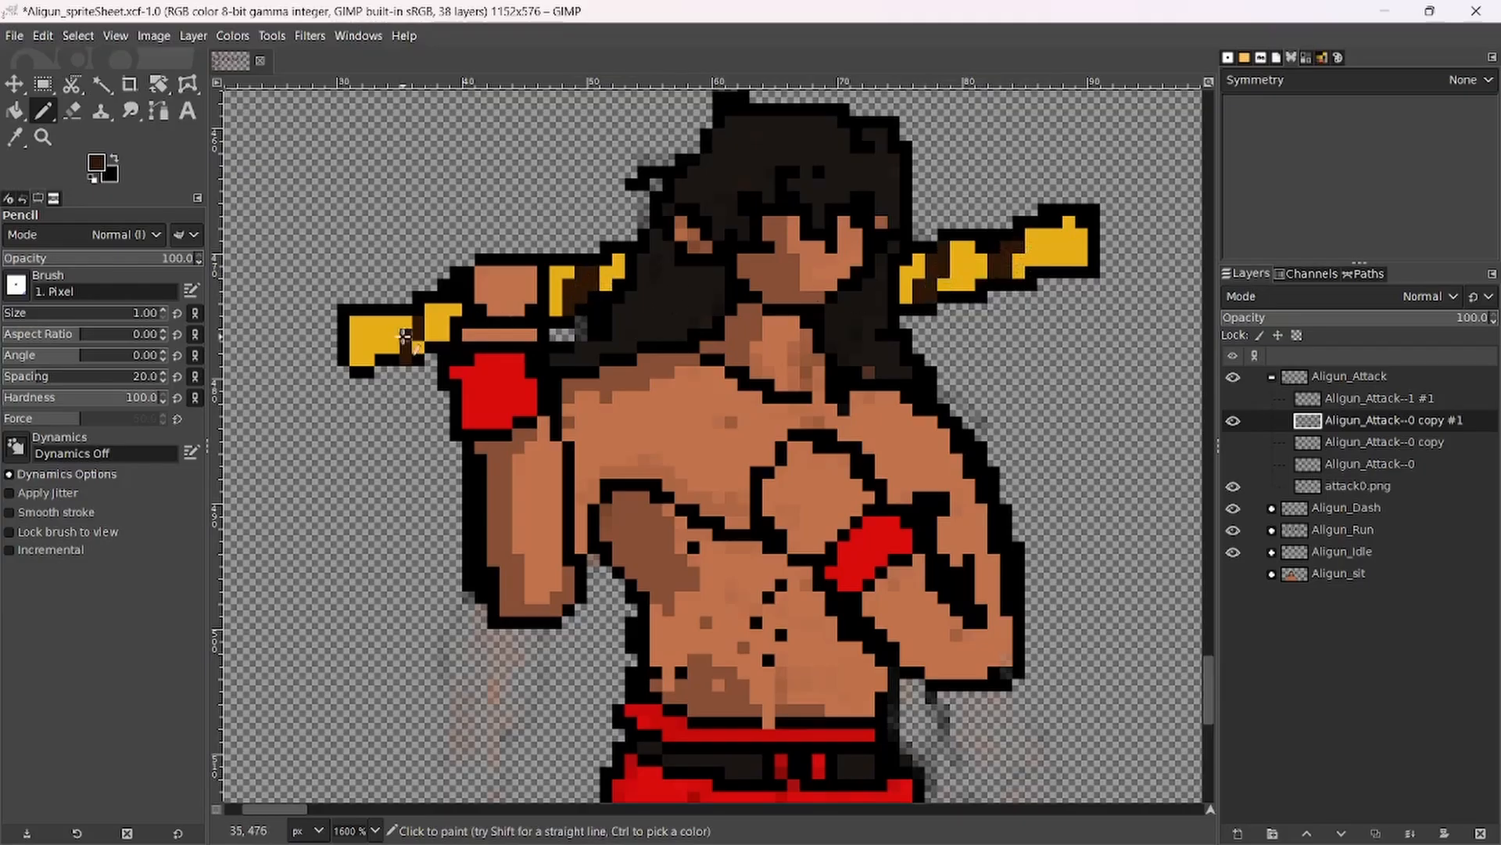
Extend the dark brown stripe across the weapon's rear end to the lower outline, and sample the outline's black.
{"action": "mouse_move", "coordinate": [405, 321]}
{"action": "left_mouse_down"}
{"action": "mouse_move", "coordinate": [386, 365]}
{"action": "mouse_move", "coordinate": [420, 368]}
{"action": "left_mouse_up"}
{"action": "left_click", "coordinate": [382, 360], "text": "ctrl"}
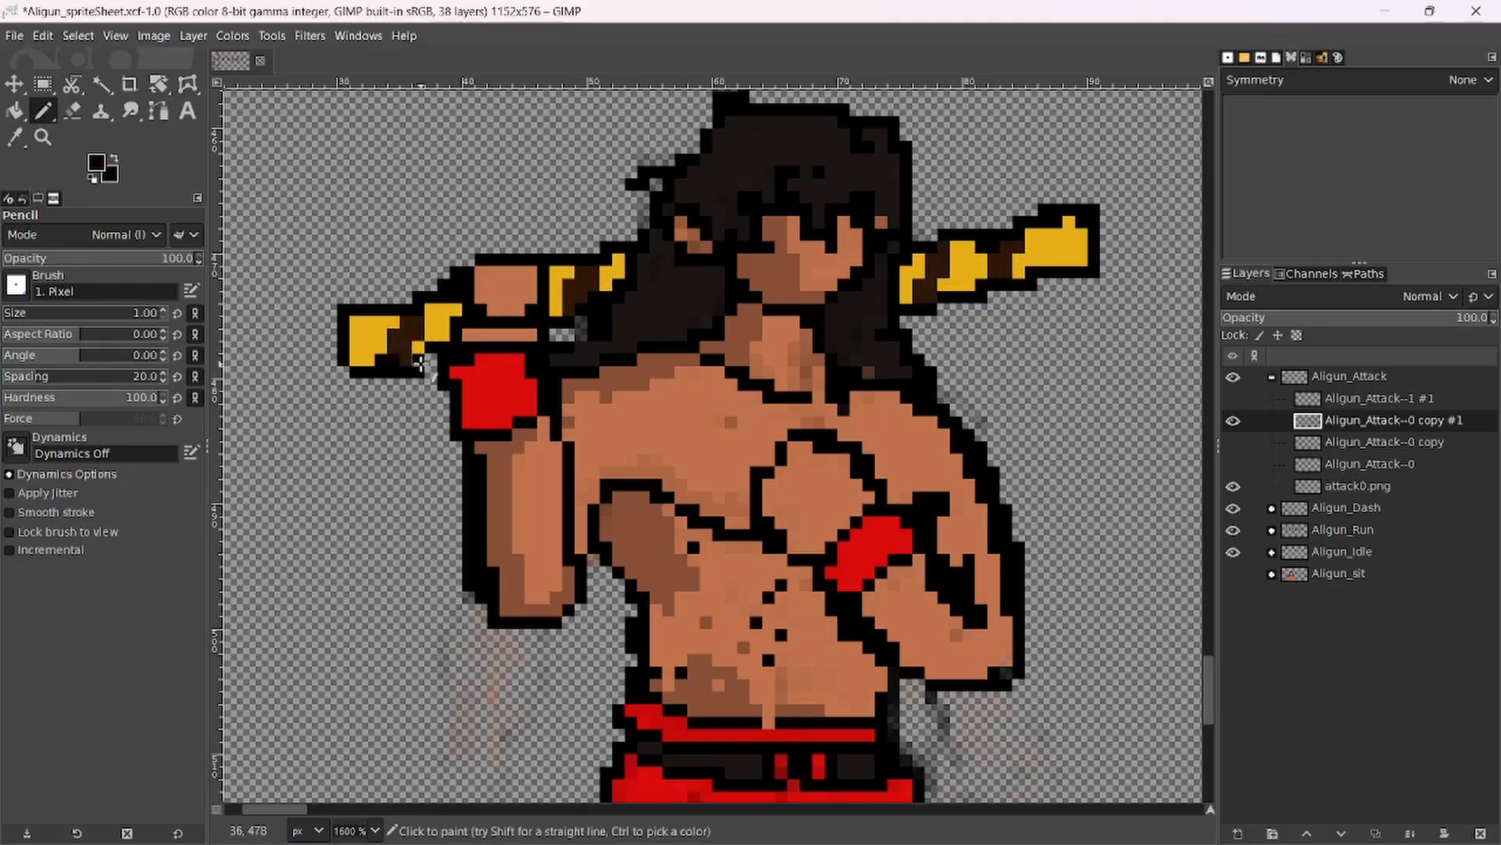
{"action": "key", "text": "3"}
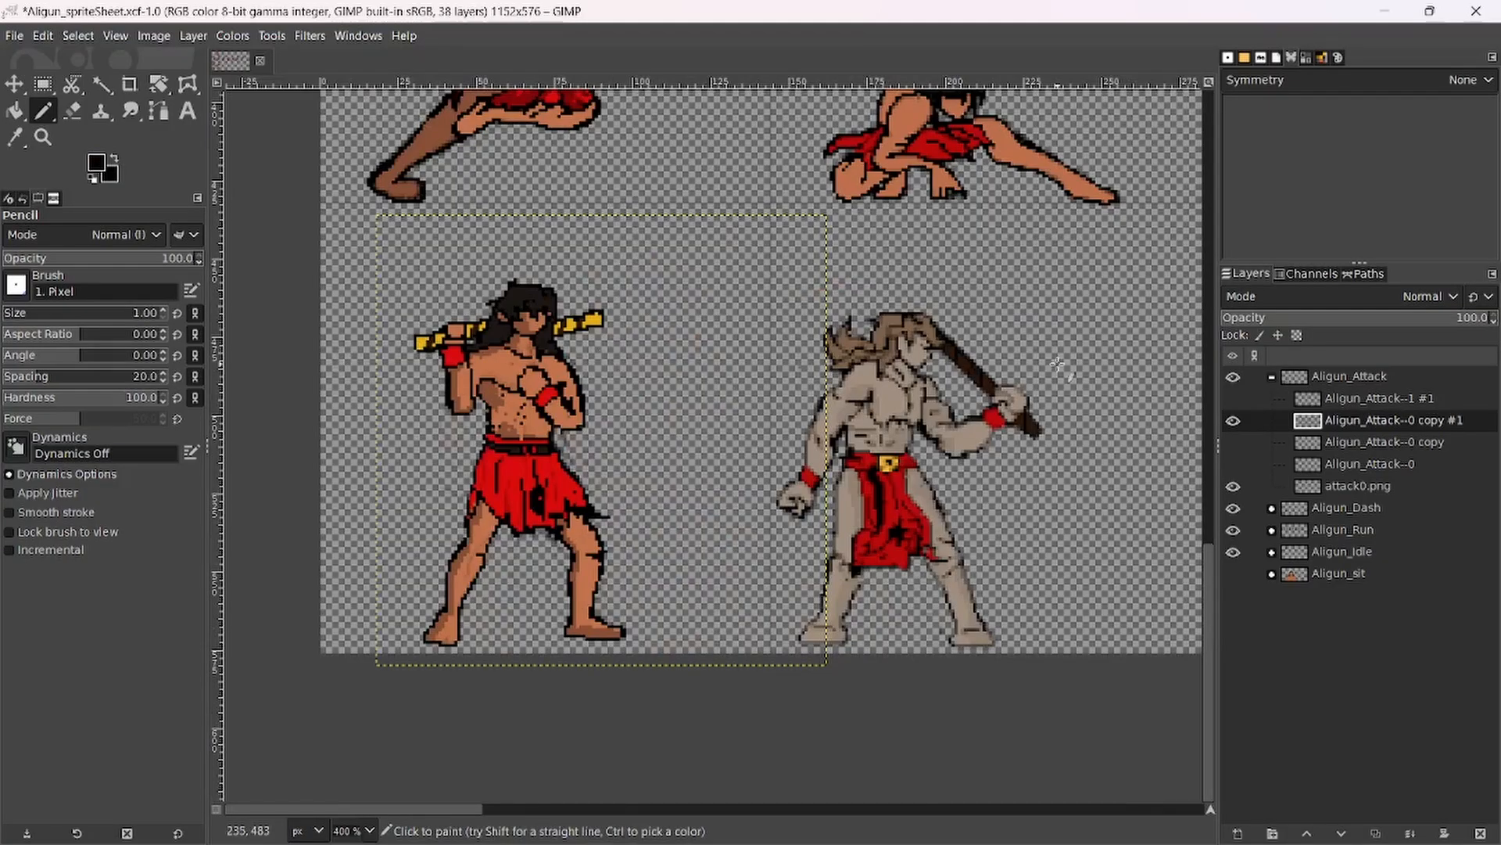
Rename the Aligun_Attack--0 copy #1 layer as Aligun_Attack--Chamber.
{"action": "left_click", "coordinate": [1432, 426]}
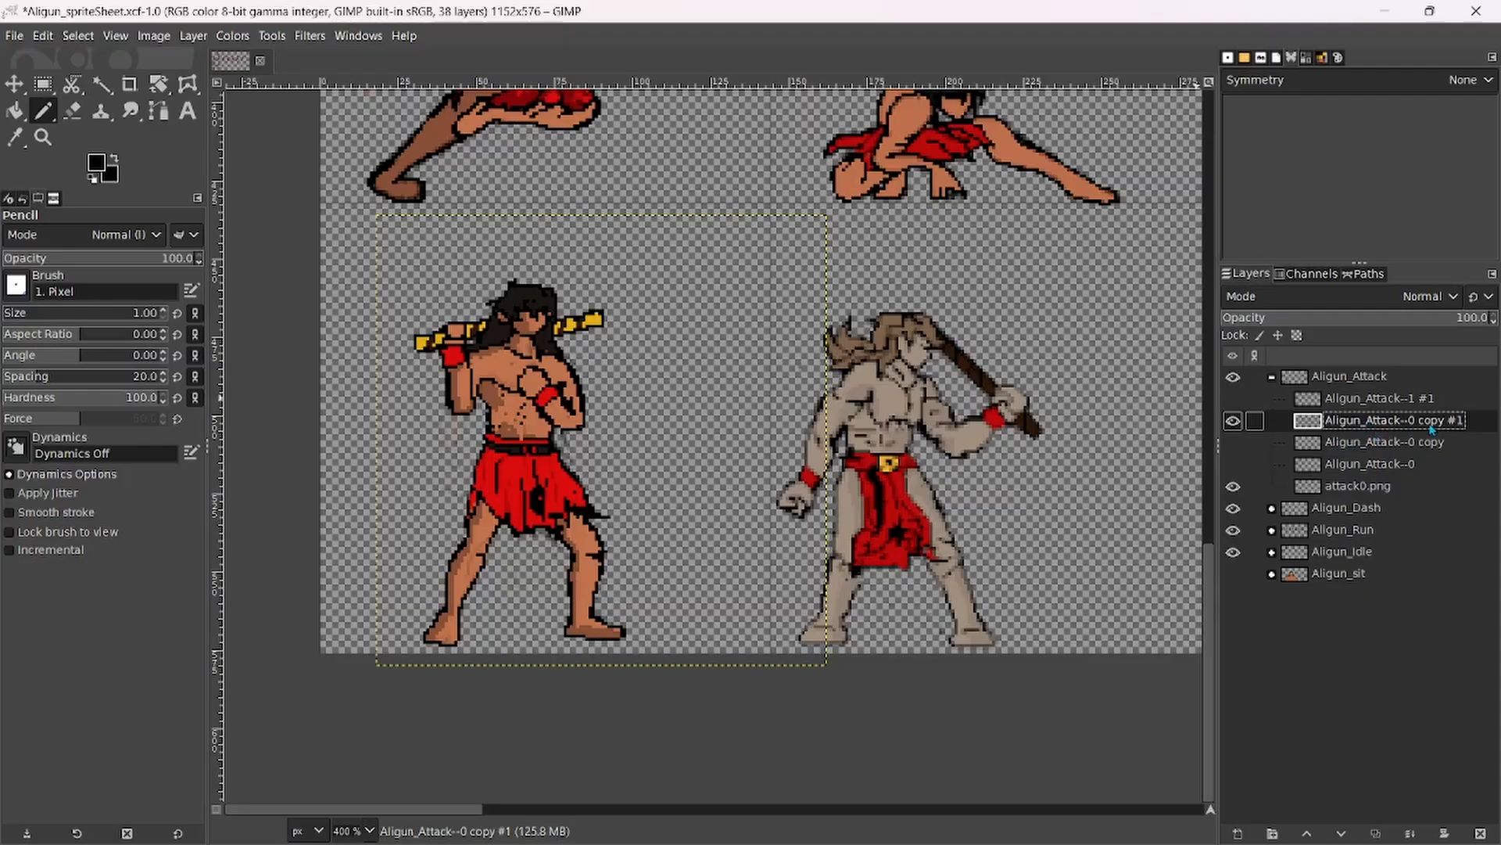
{"action": "double_click", "coordinate": [1431, 427]}
{"action": "key", "text": "End"}
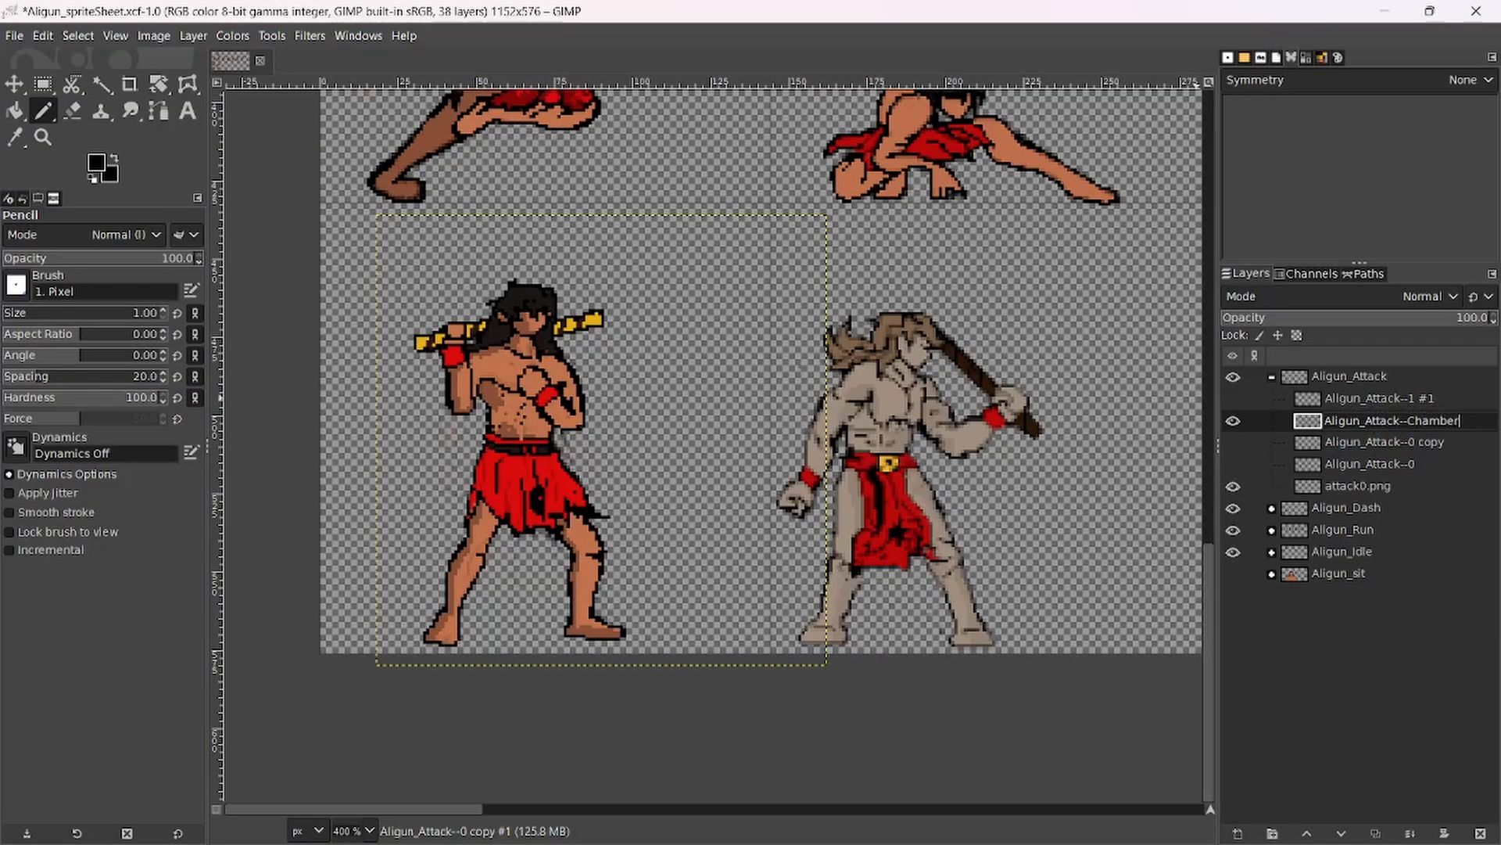
{"action": "key", "text": "Return"}
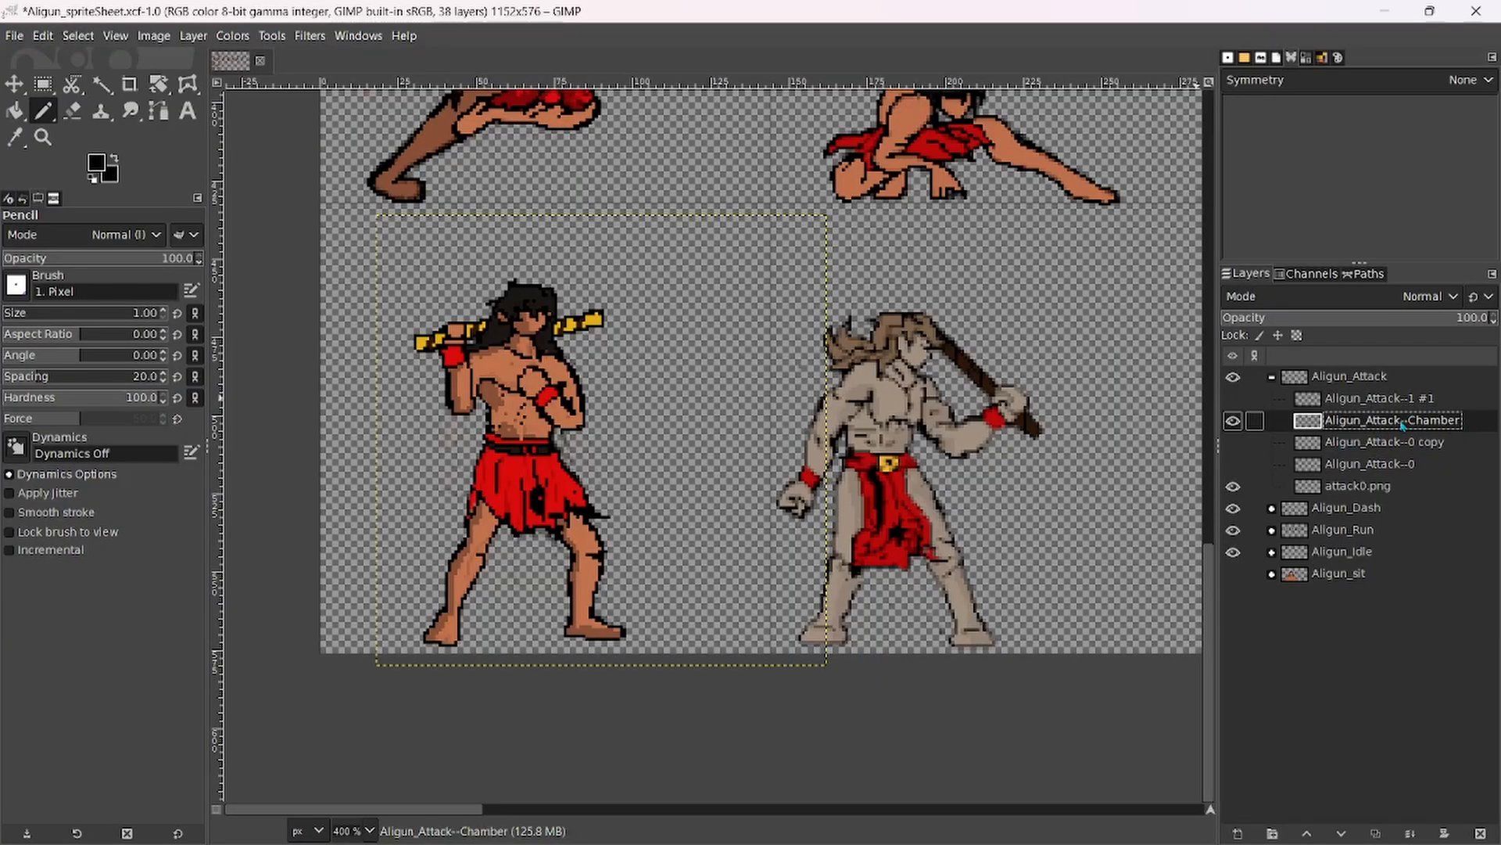
Duplicate the Aligun_Attack--Chamber layer and move the copy into the neighbouring cell of the same sprite row.
{"action": "left_click", "coordinate": [1376, 833]}
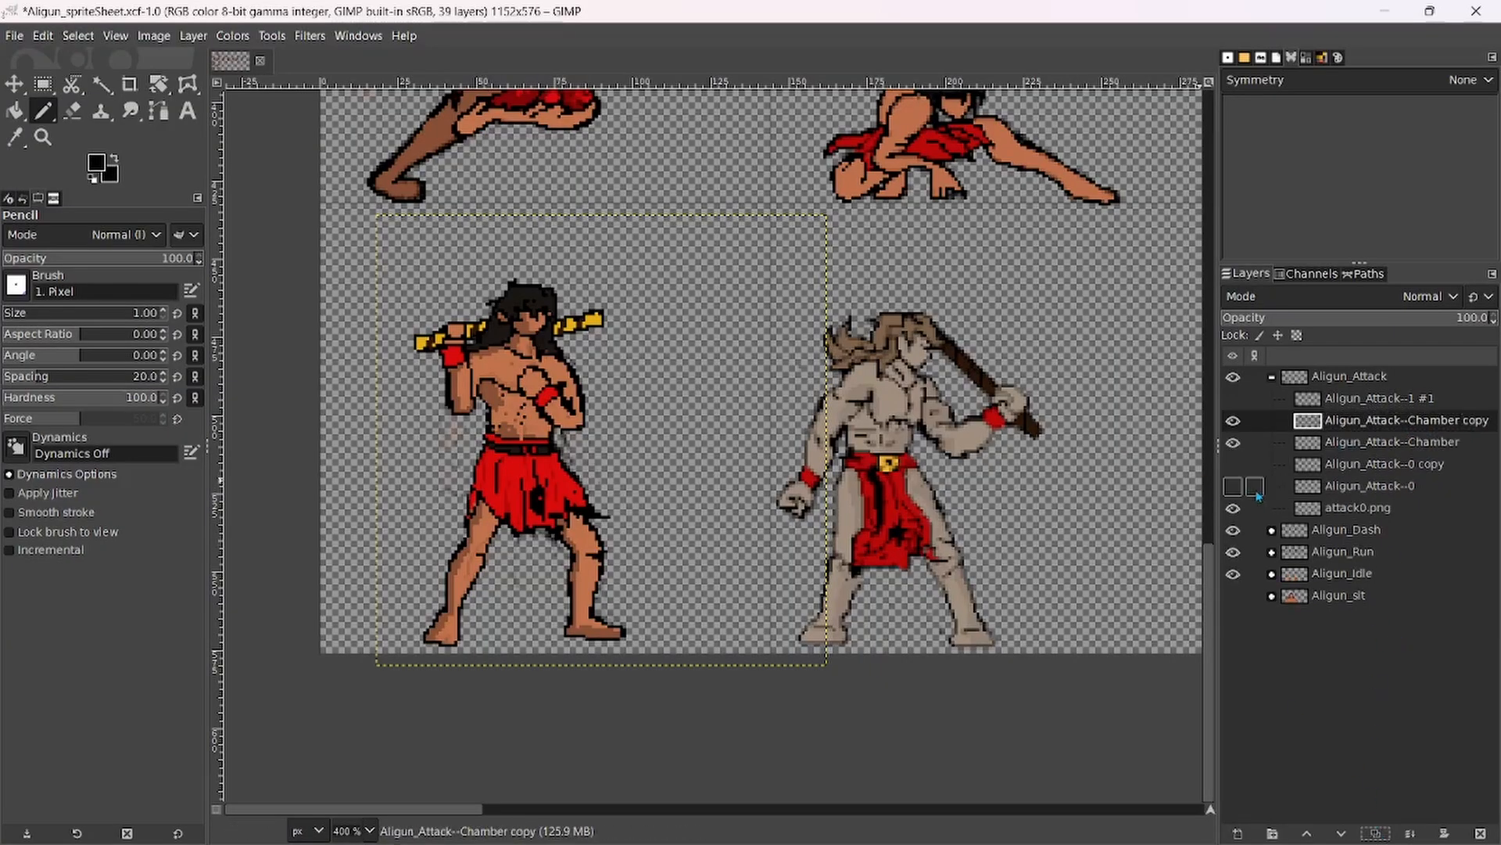
{"action": "left_click", "coordinate": [1233, 443]}
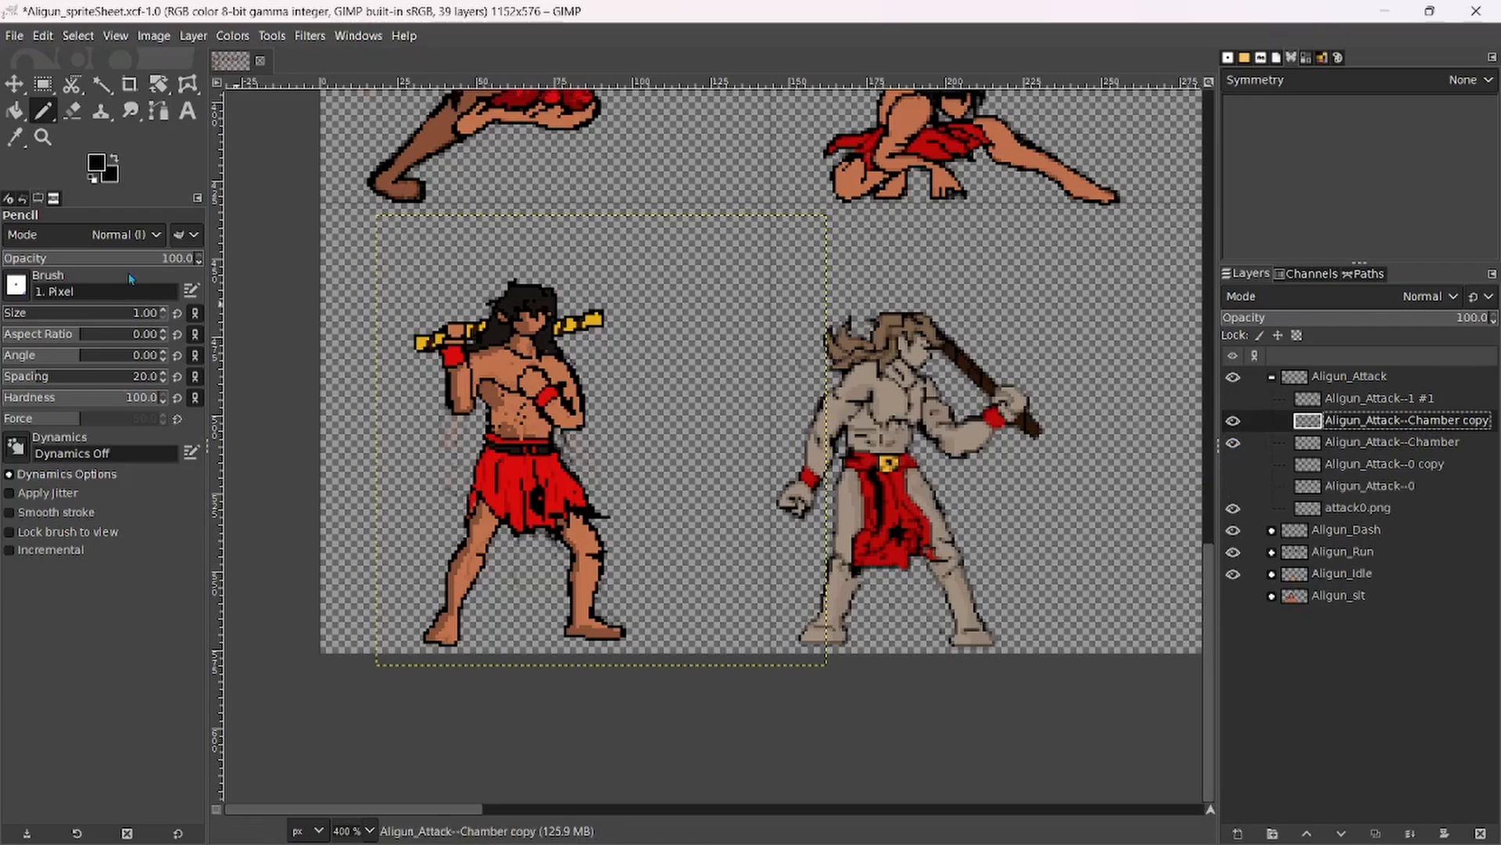
{"action": "key", "text": "m"}
{"action": "left_click_drag", "start_coordinate": [567, 420], "coordinate": [1072, 413]}
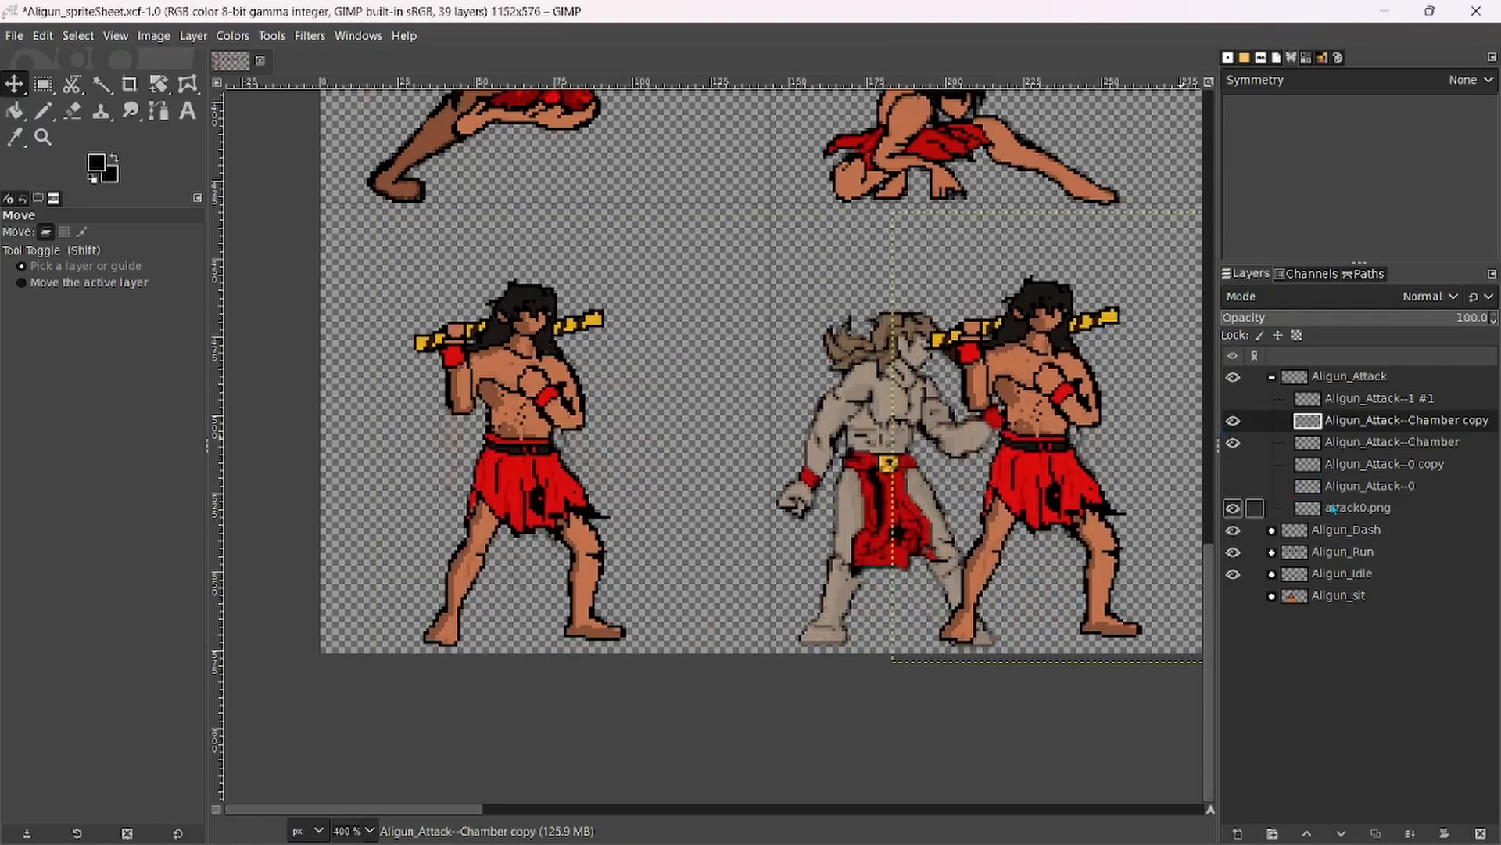
Hide the attack0.png reference layer.
{"action": "left_click", "coordinate": [1234, 509]}
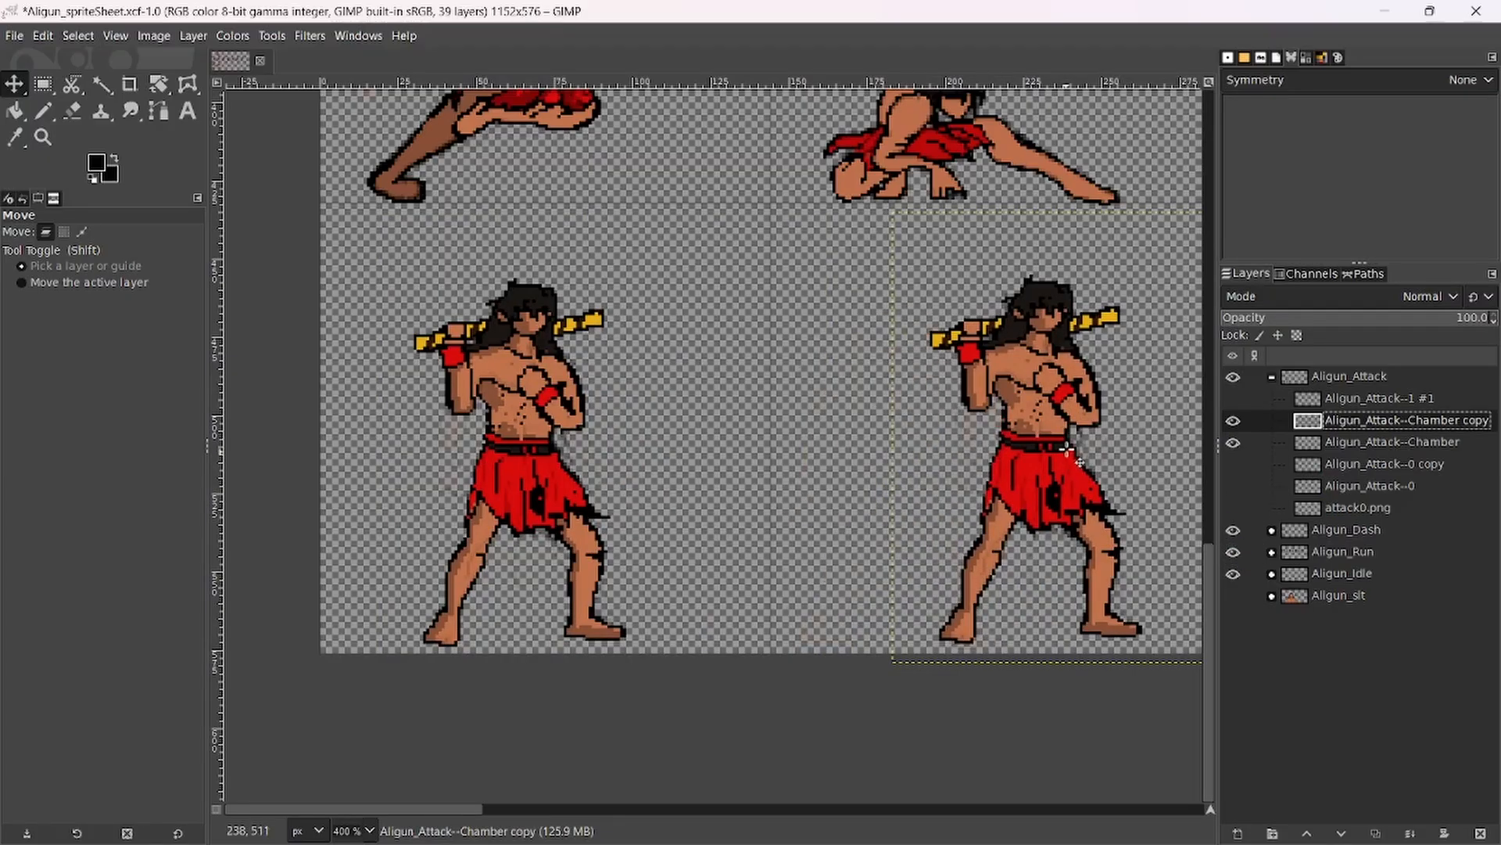
{"action": "scroll", "coordinate": [1071, 437], "scroll_direction": "down", "scroll_amount": 3}
{"action": "scroll", "coordinate": [1040, 477], "scroll_direction": "up", "scroll_amount": 2}
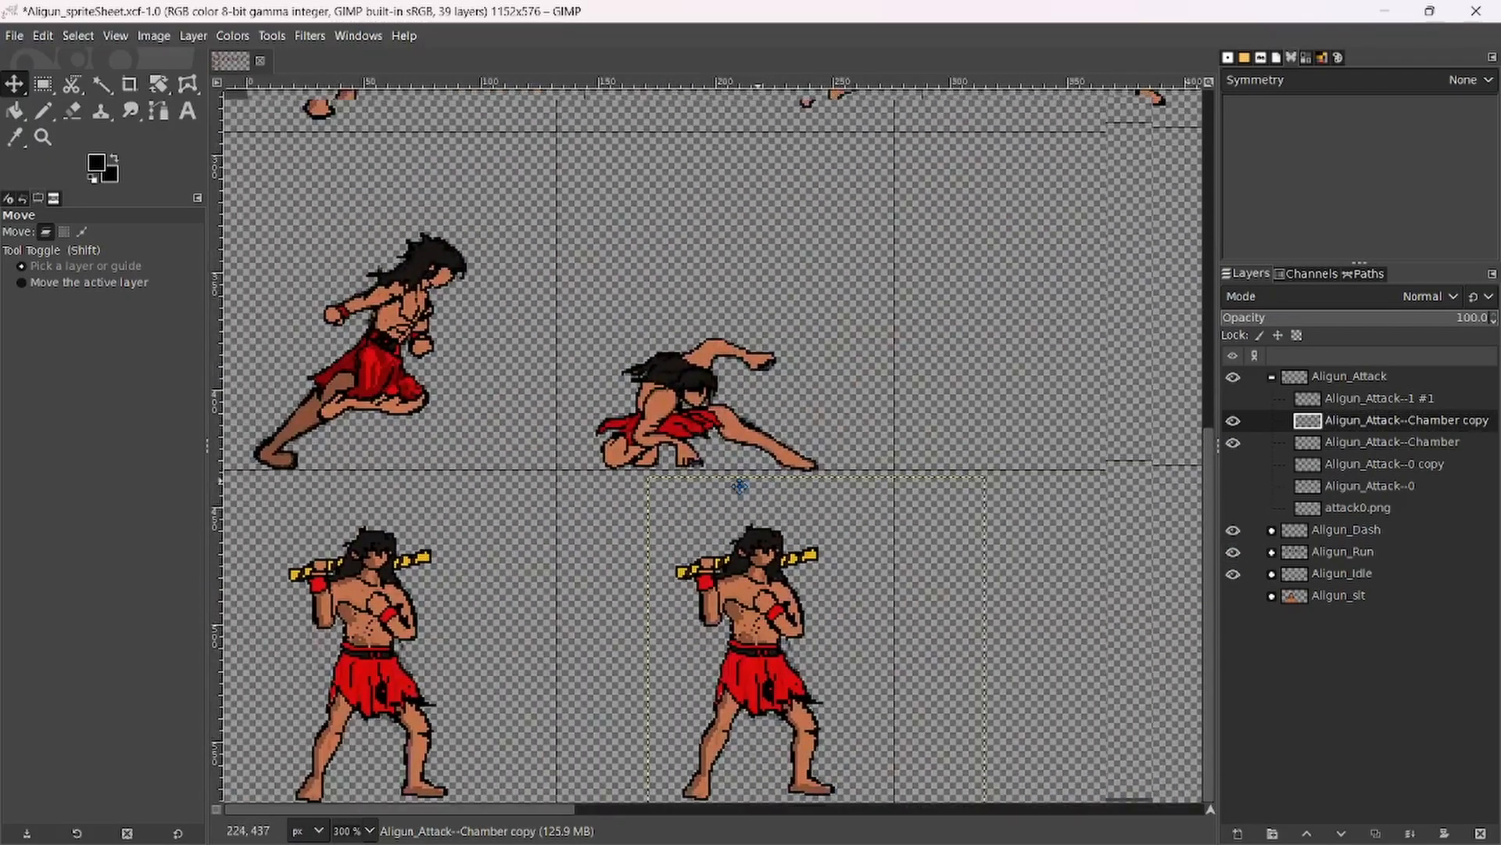
{"action": "scroll", "coordinate": [677, 612], "scroll_direction": "up", "scroll_amount": 3}
{"action": "scroll", "coordinate": [893, 474], "scroll_direction": "down", "scroll_amount": 2}
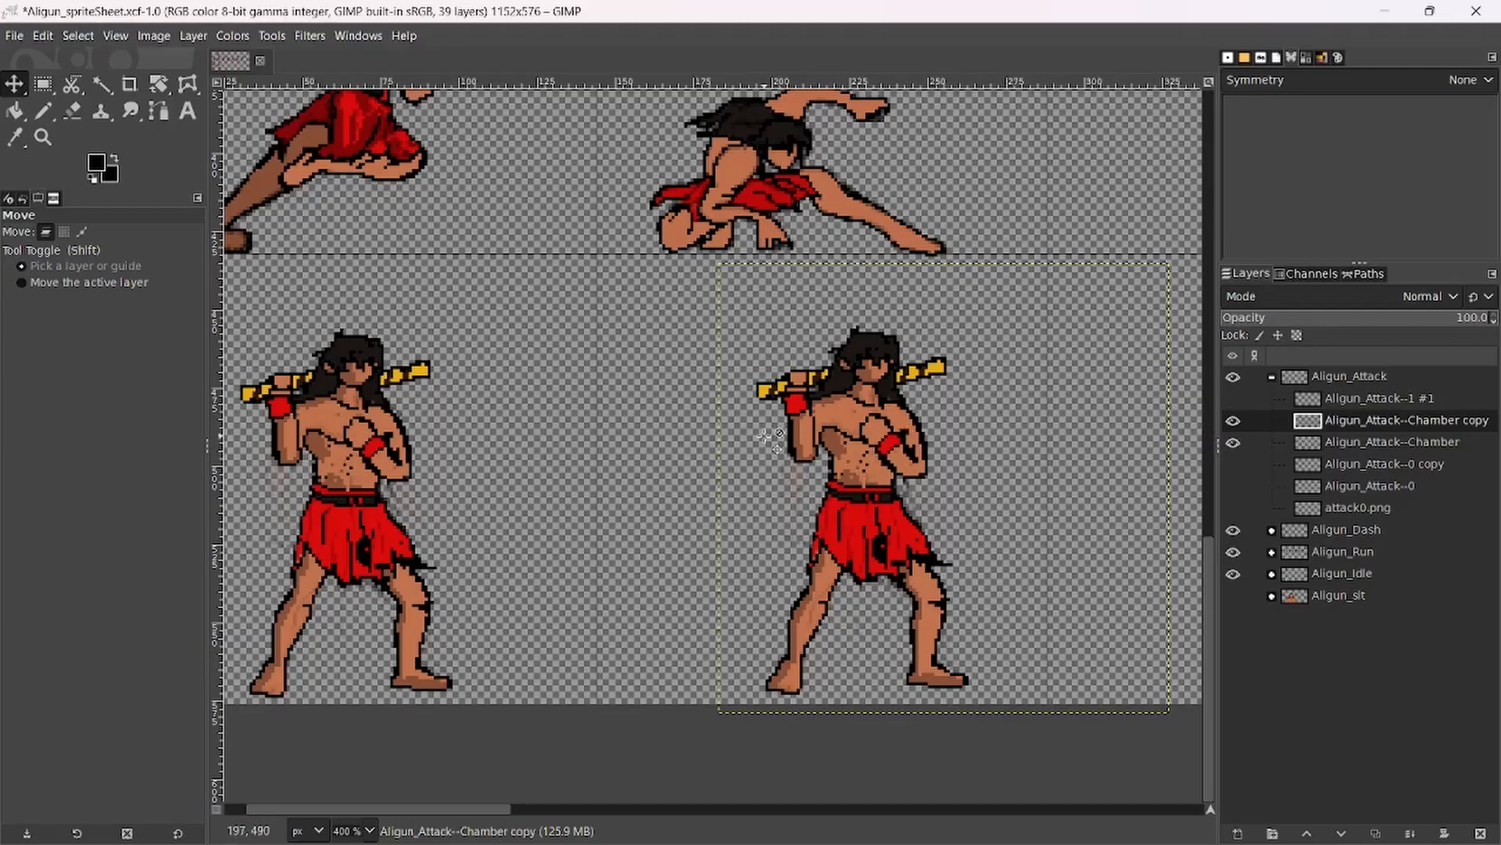
Erase the raised rear arm and the weapon section behind the hair on the copied figure, using eraser size 7.
{"action": "left_click", "coordinate": [72, 111]}
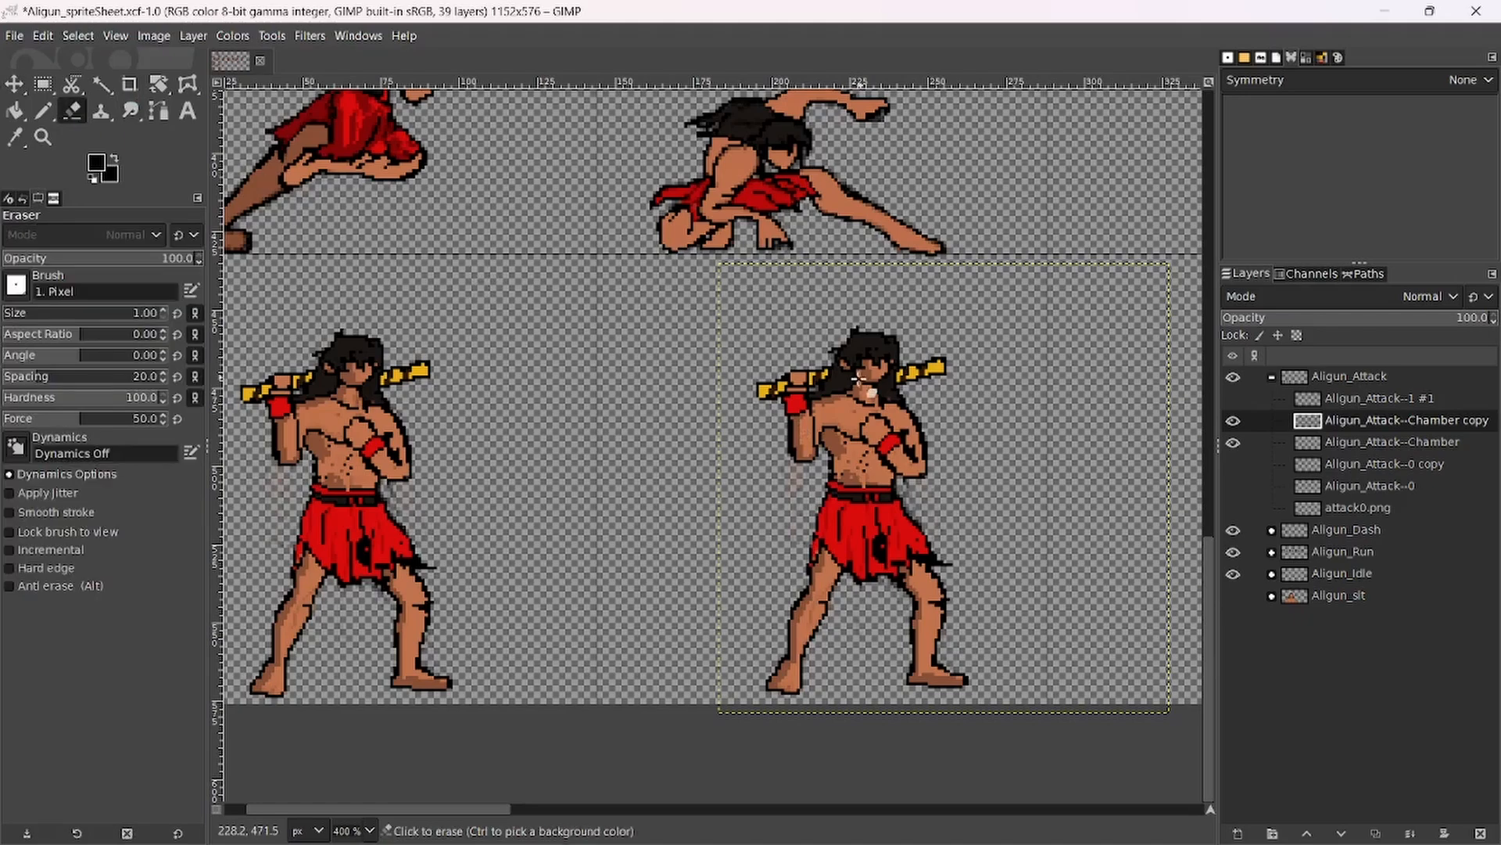
{"action": "scroll", "coordinate": [823, 403], "scroll_direction": "up", "scroll_amount": 3}
{"action": "mouse_move", "coordinate": [754, 406]}
{"action": "left_mouse_down"}
{"action": "mouse_move", "coordinate": [757, 450]}
{"action": "mouse_move", "coordinate": [748, 377]}
{"action": "mouse_move", "coordinate": [778, 519]}
{"action": "mouse_move", "coordinate": [802, 504]}
{"action": "mouse_move", "coordinate": [800, 555]}
{"action": "mouse_move", "coordinate": [815, 520]}
{"action": "mouse_move", "coordinate": [810, 430]}
{"action": "mouse_move", "coordinate": [791, 481]}
{"action": "mouse_move", "coordinate": [781, 424]}
{"action": "mouse_move", "coordinate": [726, 588]}
{"action": "mouse_move", "coordinate": [745, 489]}
{"action": "mouse_move", "coordinate": [743, 409]}
{"action": "mouse_move", "coordinate": [725, 409]}
{"action": "mouse_move", "coordinate": [756, 383]}
{"action": "mouse_move", "coordinate": [774, 380]}
{"action": "mouse_move", "coordinate": [746, 581]}
{"action": "mouse_move", "coordinate": [771, 518]}
{"action": "mouse_move", "coordinate": [802, 557]}
{"action": "left_mouse_up"}
{"action": "mouse_move", "coordinate": [791, 422]}
{"action": "left_mouse_down"}
{"action": "mouse_move", "coordinate": [773, 372]}
{"action": "mouse_move", "coordinate": [842, 303]}
{"action": "mouse_move", "coordinate": [827, 319]}
{"action": "mouse_move", "coordinate": [818, 300]}
{"action": "mouse_move", "coordinate": [770, 318]}
{"action": "mouse_move", "coordinate": [762, 303]}
{"action": "mouse_move", "coordinate": [732, 372]}
{"action": "left_mouse_up"}
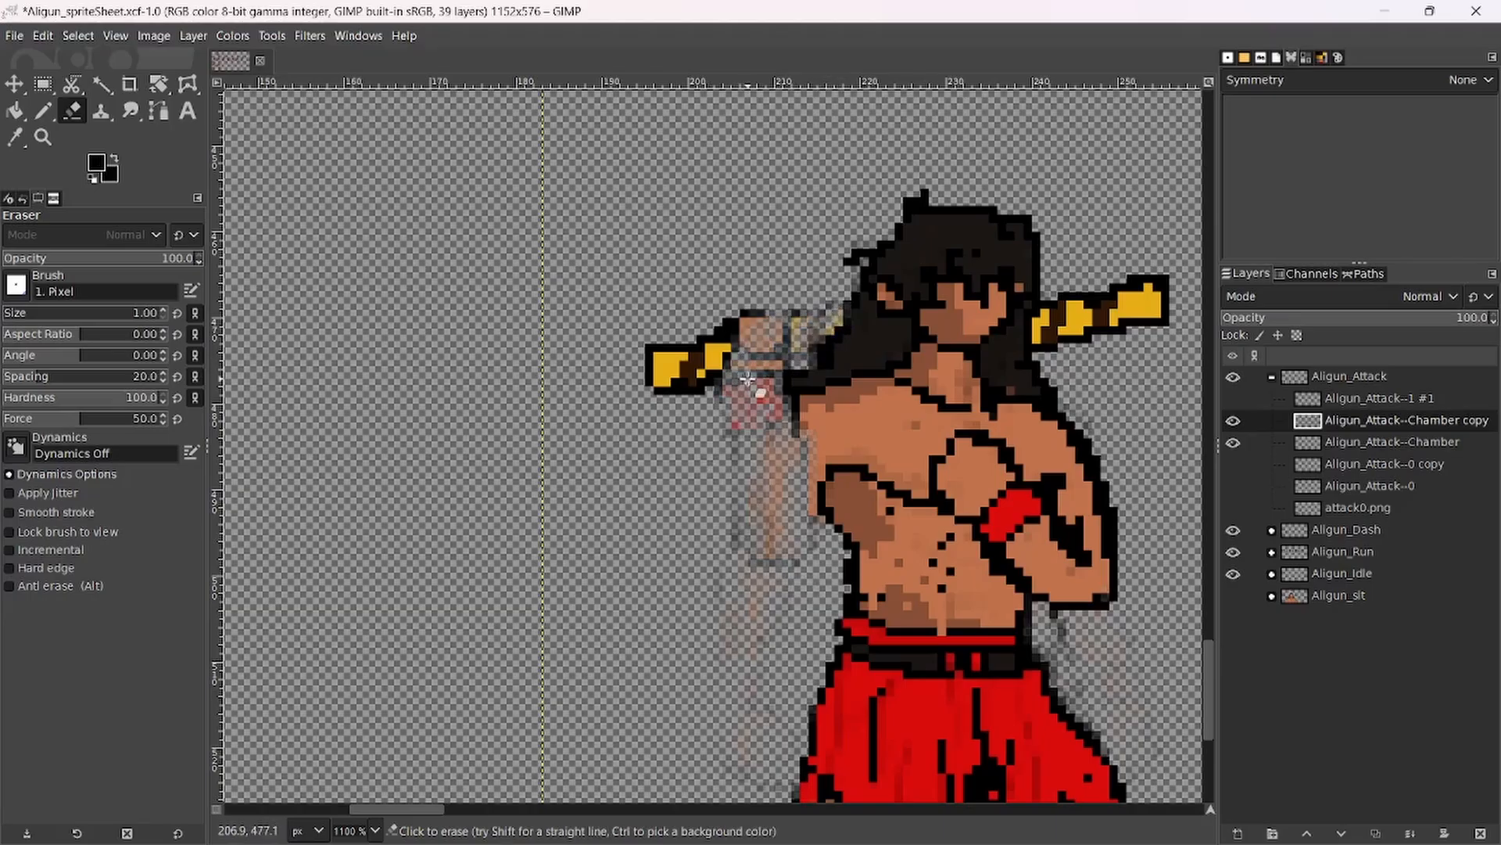
{"action": "key", "text": "bracketright"}
{"action": "key", "text": "bracketright"}
{"action": "key", "text": "bracketright"}
{"action": "key", "text": "bracketright"}
{"action": "key", "text": "bracketright"}
{"action": "key", "text": "bracketright"}
{"action": "mouse_move", "coordinate": [755, 314]}
{"action": "left_mouse_down"}
{"action": "mouse_move", "coordinate": [708, 309]}
{"action": "mouse_move", "coordinate": [696, 344]}
{"action": "mouse_move", "coordinate": [755, 336]}
{"action": "mouse_move", "coordinate": [782, 305]}
{"action": "mouse_move", "coordinate": [733, 439]}
{"action": "mouse_move", "coordinate": [739, 590]}
{"action": "mouse_move", "coordinate": [776, 580]}
{"action": "mouse_move", "coordinate": [787, 514]}
{"action": "left_mouse_up"}
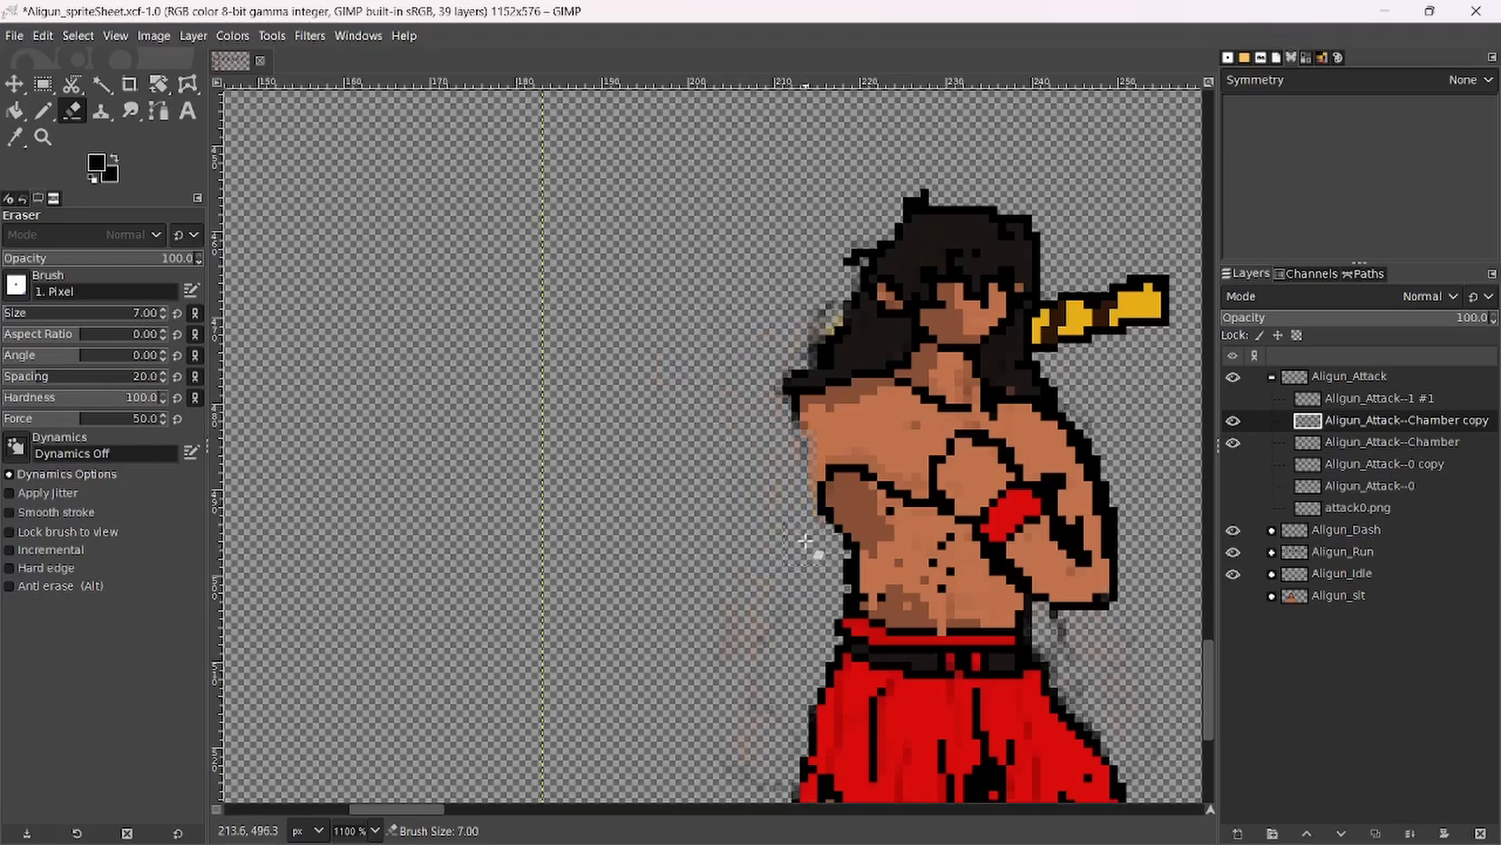
Rename the copied layer as Aligun_Attack--AttackPosiition.
{"action": "double_click", "coordinate": [1442, 423]}
{"action": "left_click", "coordinate": [1430, 421]}
{"action": "left_click_drag", "start_coordinate": [1411, 420], "coordinate": [1492, 422]}
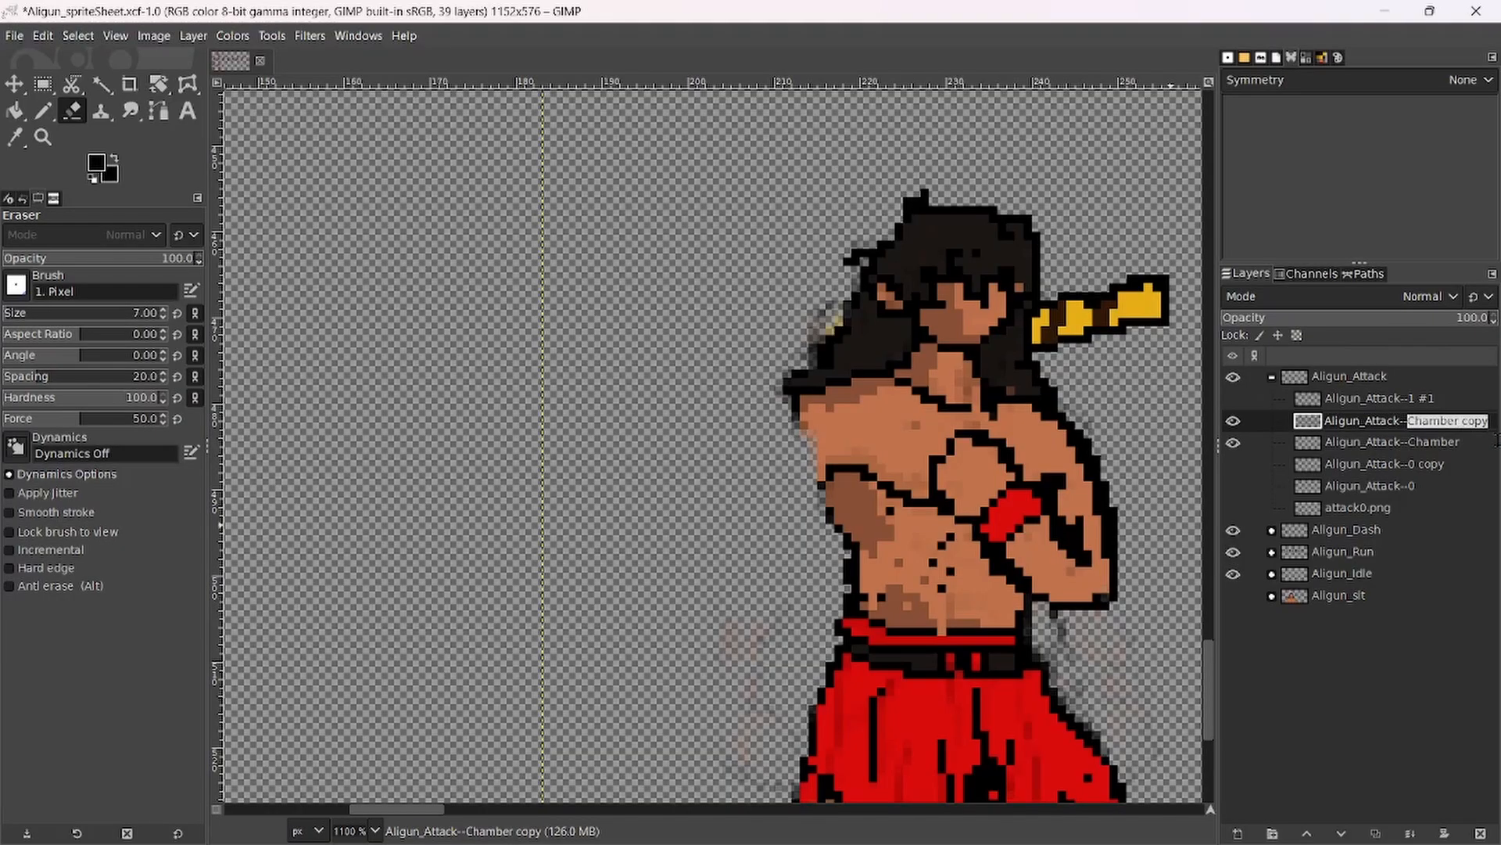
{"action": "type", "text": "AttackPosition"}
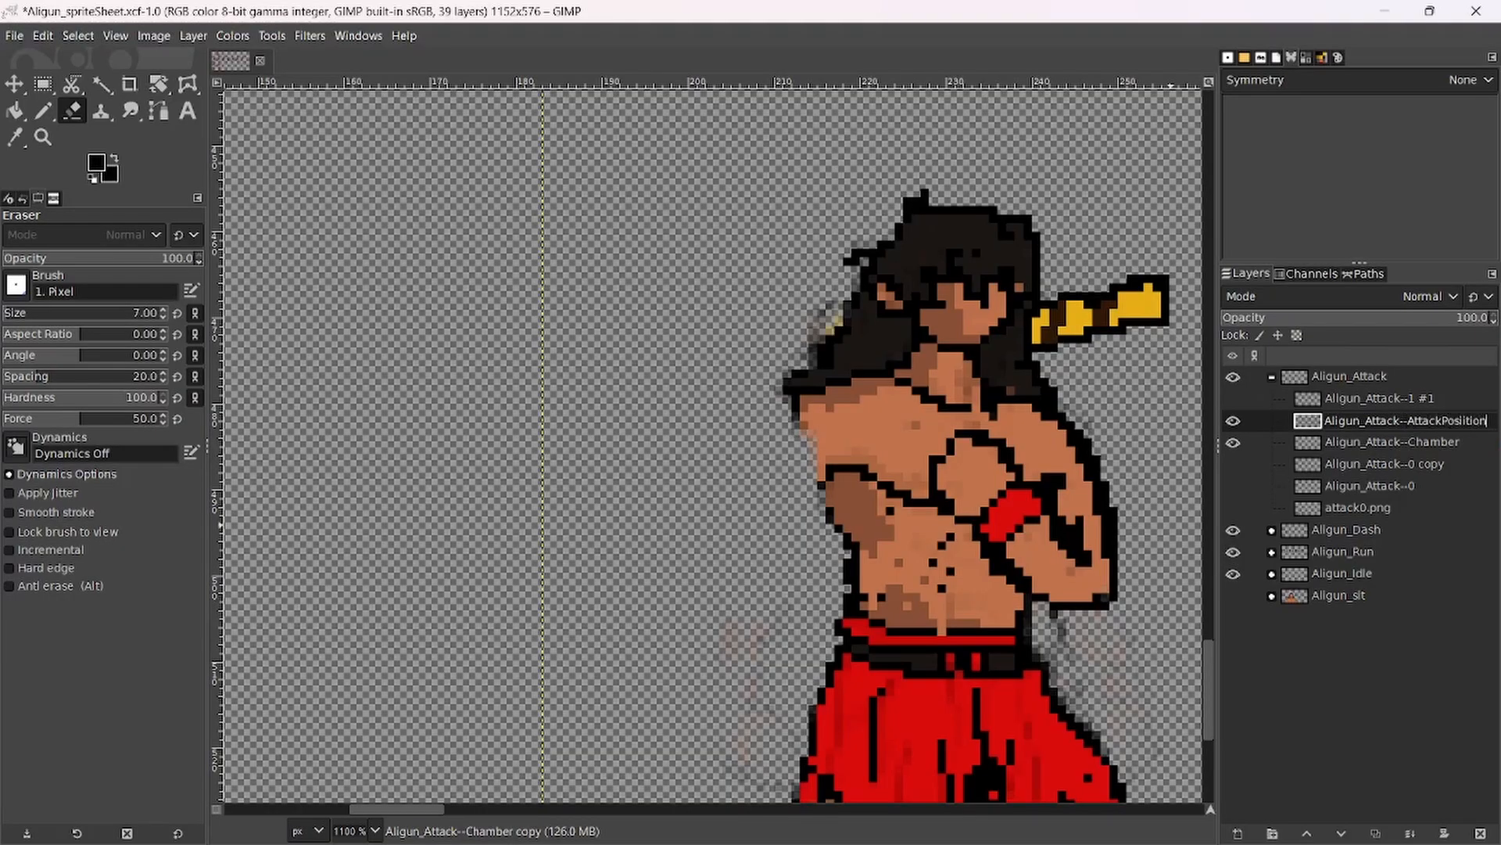
{"action": "key", "text": "Return"}
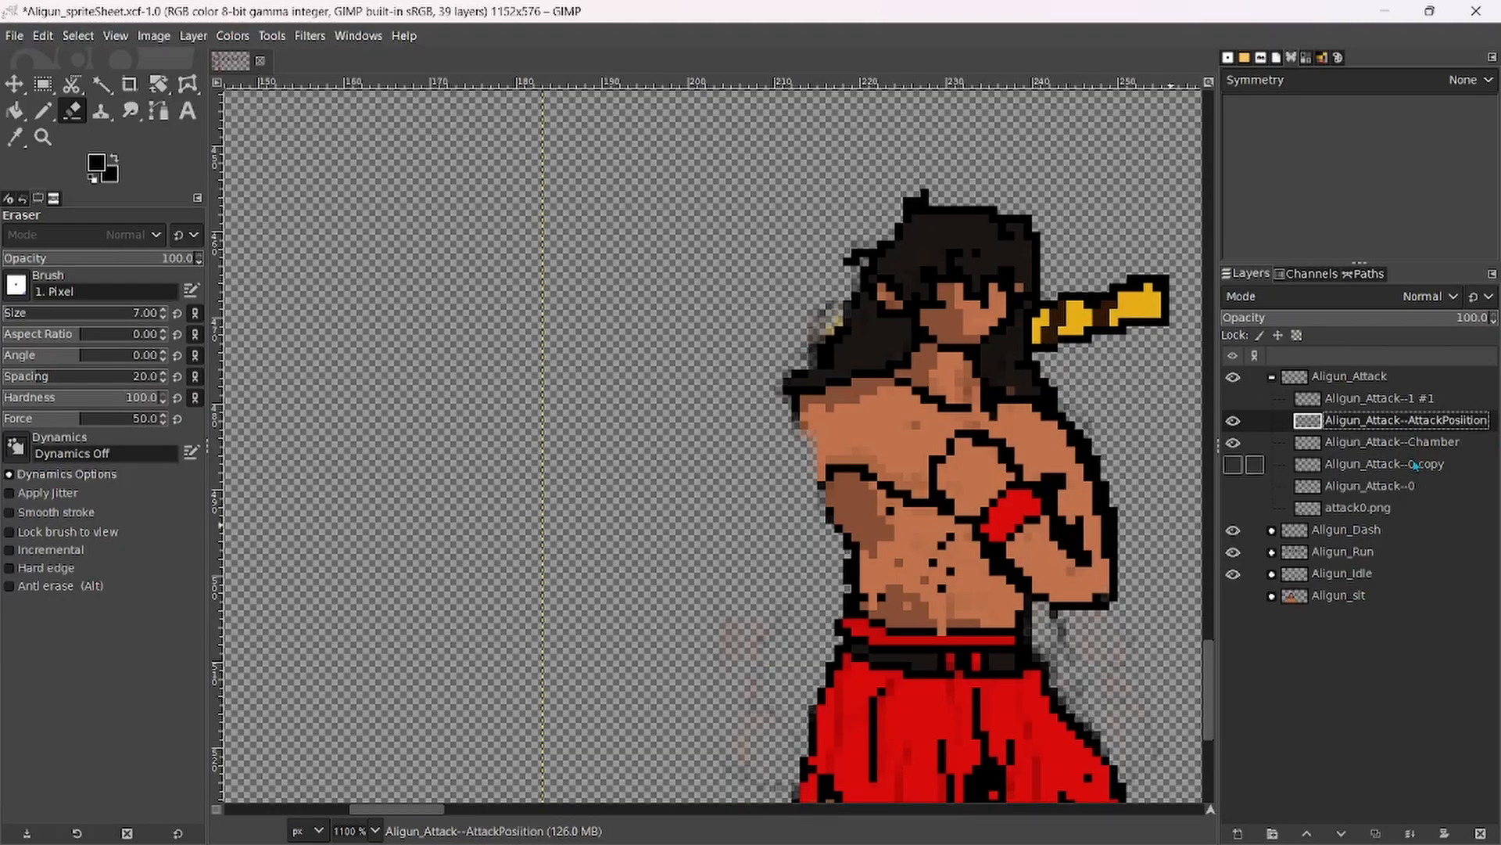
Erase the weapon's front section beyond the hair on the copied figure.
{"action": "scroll", "coordinate": [951, 251], "scroll_direction": "up", "scroll_amount": 2}
{"action": "left_click_drag", "start_coordinate": [1071, 366], "coordinate": [590, 289]}
{"action": "mouse_move", "coordinate": [788, 288]}
{"action": "left_mouse_down"}
{"action": "mouse_move", "coordinate": [798, 242]}
{"action": "mouse_move", "coordinate": [730, 325]}
{"action": "mouse_move", "coordinate": [711, 295]}
{"action": "mouse_move", "coordinate": [697, 352]}
{"action": "mouse_move", "coordinate": [694, 335]}
{"action": "mouse_move", "coordinate": [899, 250]}
{"action": "mouse_move", "coordinate": [884, 336]}
{"action": "left_mouse_up"}
{"action": "scroll", "coordinate": [882, 338], "scroll_direction": "down", "scroll_amount": 3}
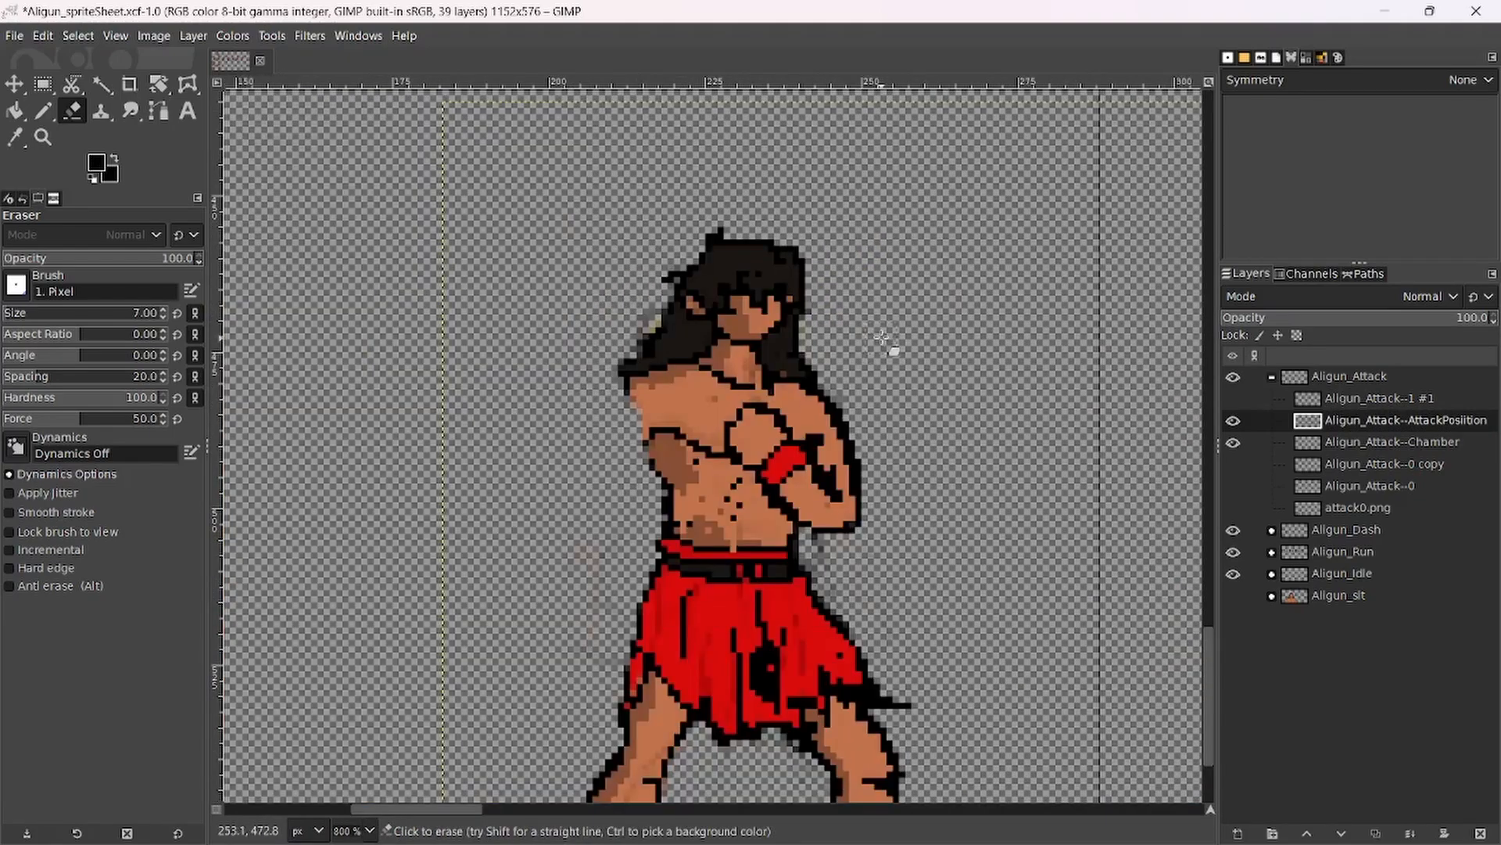
With a 1 px black pencil, outline the new rear upper arm from the shoulder down to the elbow by the waist.
{"action": "left_click", "coordinate": [43, 110]}
{"action": "scroll", "coordinate": [556, 361], "scroll_direction": "down", "scroll_amount": 3}
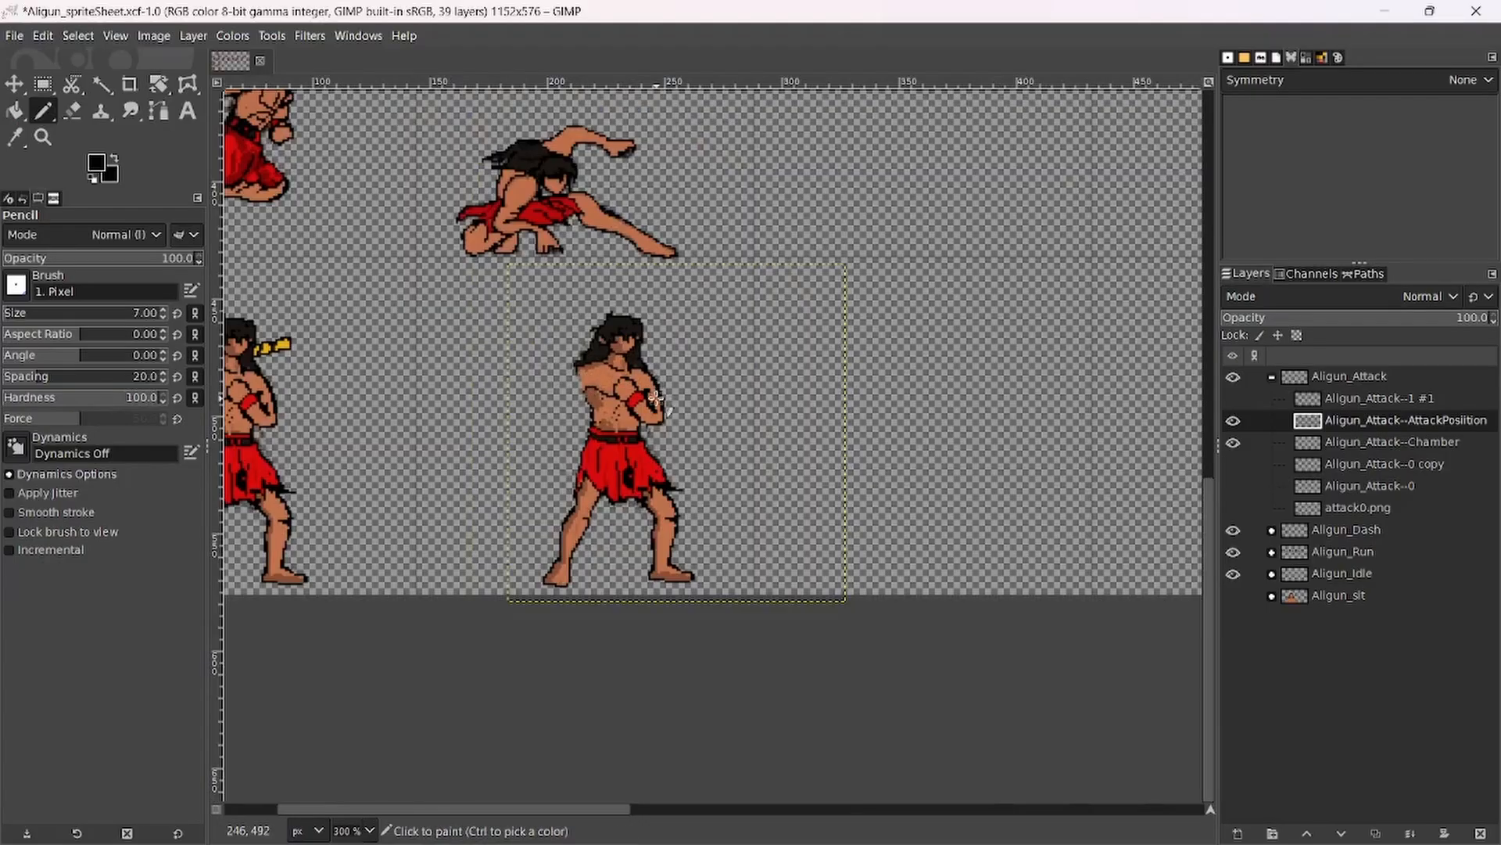
{"action": "scroll", "coordinate": [669, 423], "scroll_direction": "up", "scroll_amount": 2}
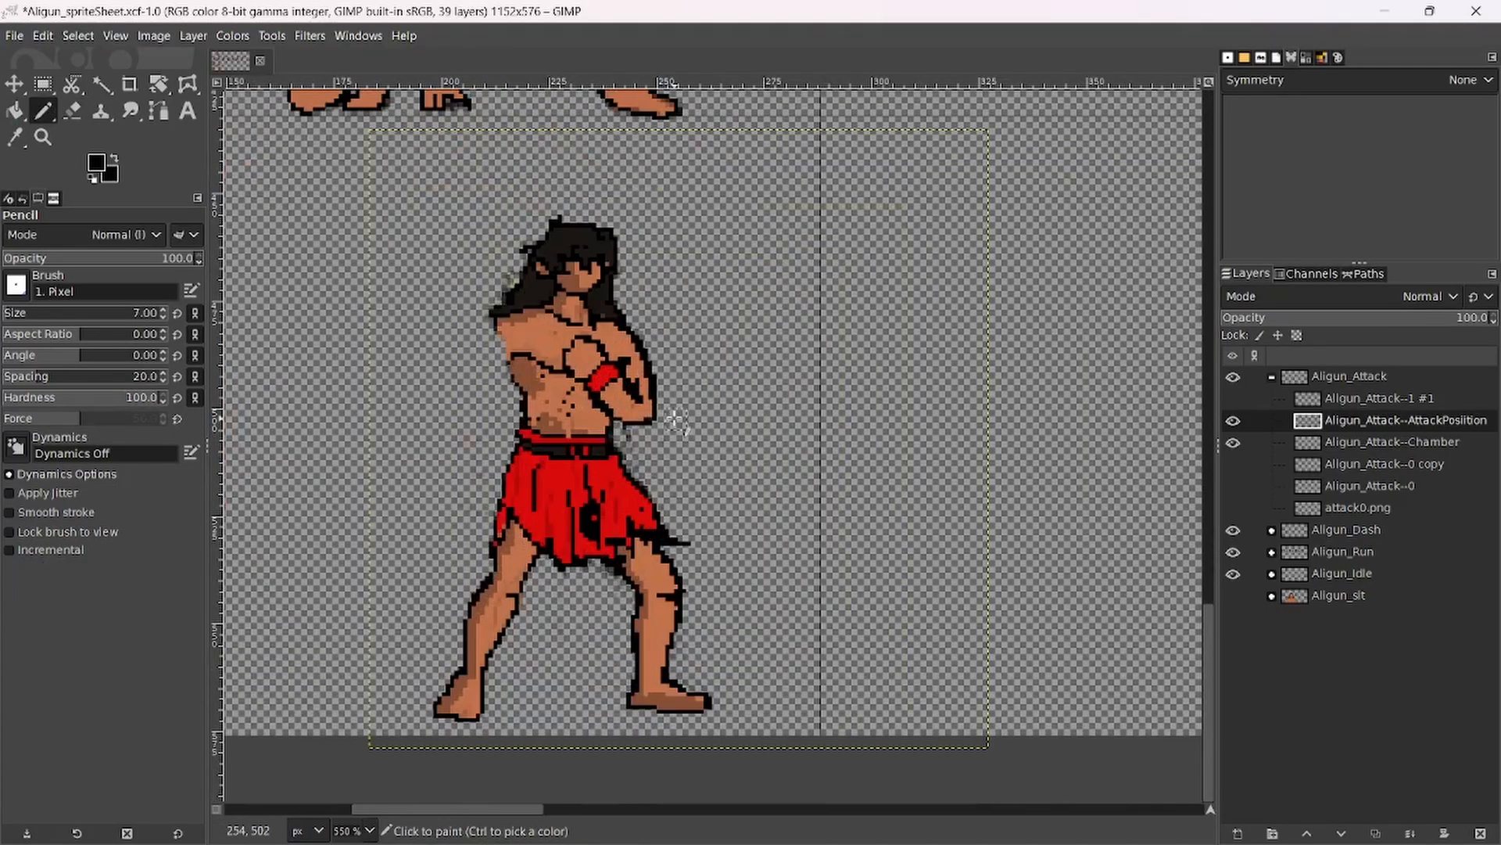
{"action": "scroll", "coordinate": [626, 398], "scroll_direction": "up", "scroll_amount": 2}
{"action": "scroll", "coordinate": [614, 419], "scroll_direction": "down", "scroll_amount": 2}
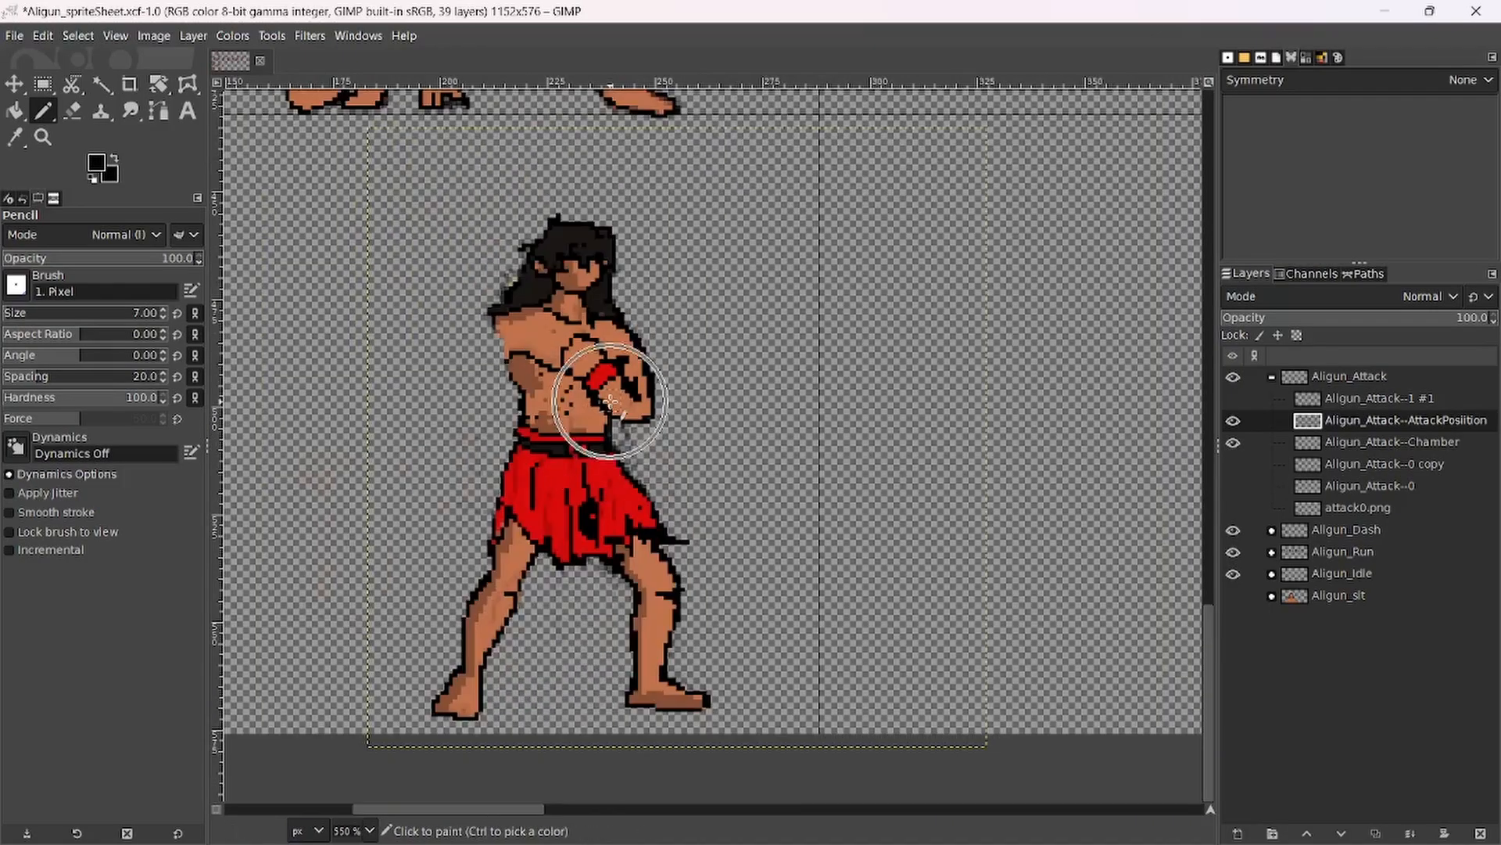
{"action": "key", "text": "bracketleft"}
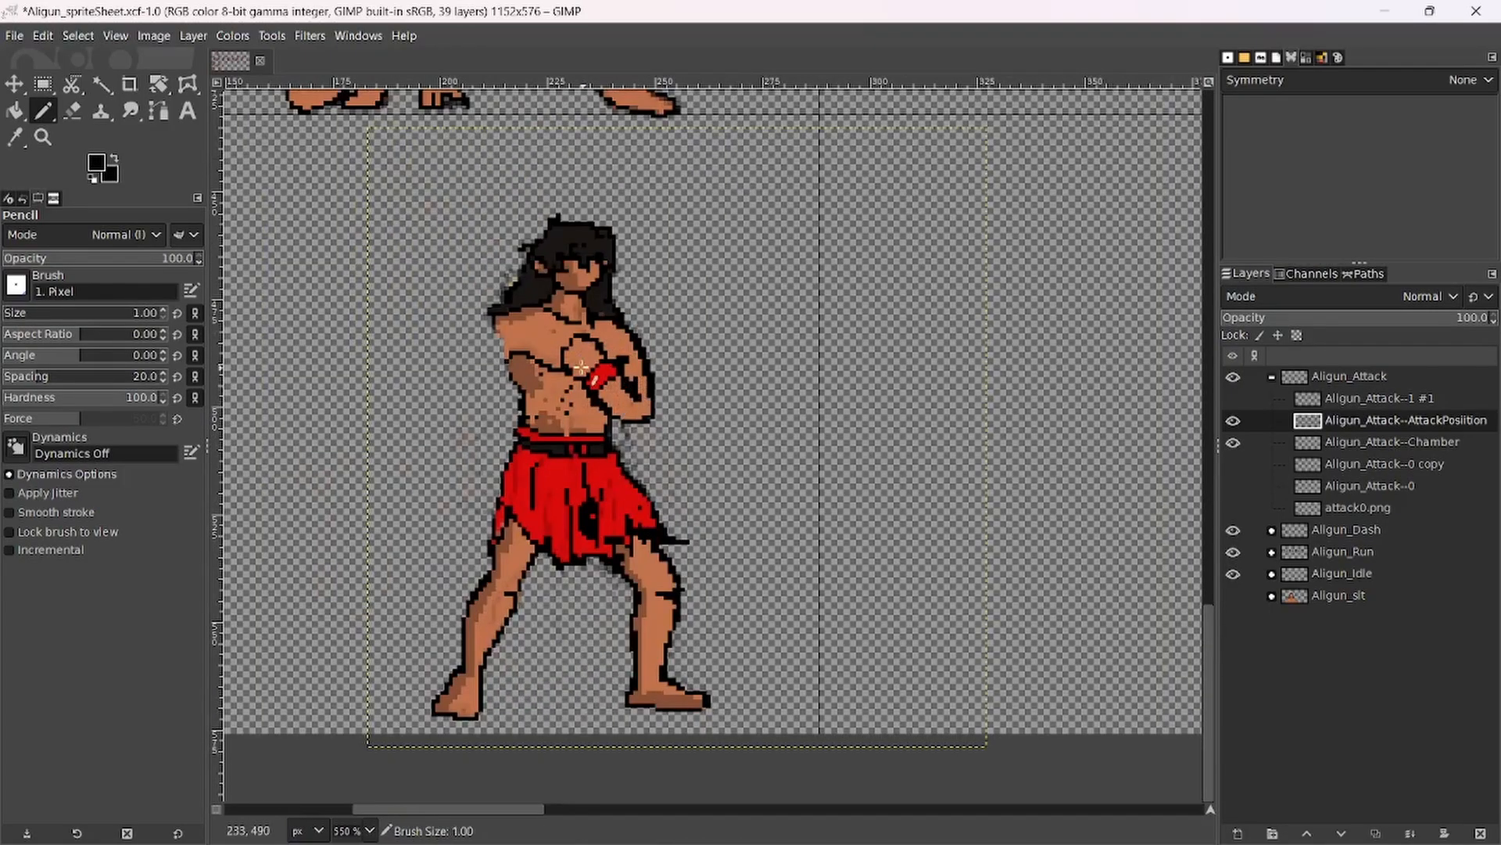
{"action": "scroll", "coordinate": [551, 380], "scroll_direction": "up", "scroll_amount": 3}
{"action": "mouse_move", "coordinate": [424, 210]}
{"action": "left_mouse_down"}
{"action": "mouse_move", "coordinate": [391, 344]}
{"action": "mouse_move", "coordinate": [397, 313]}
{"action": "left_mouse_up"}
{"action": "scroll", "coordinate": [513, 372], "scroll_direction": "down", "scroll_amount": 1}
{"action": "left_click_drag", "start_coordinate": [464, 381], "coordinate": [557, 399]}
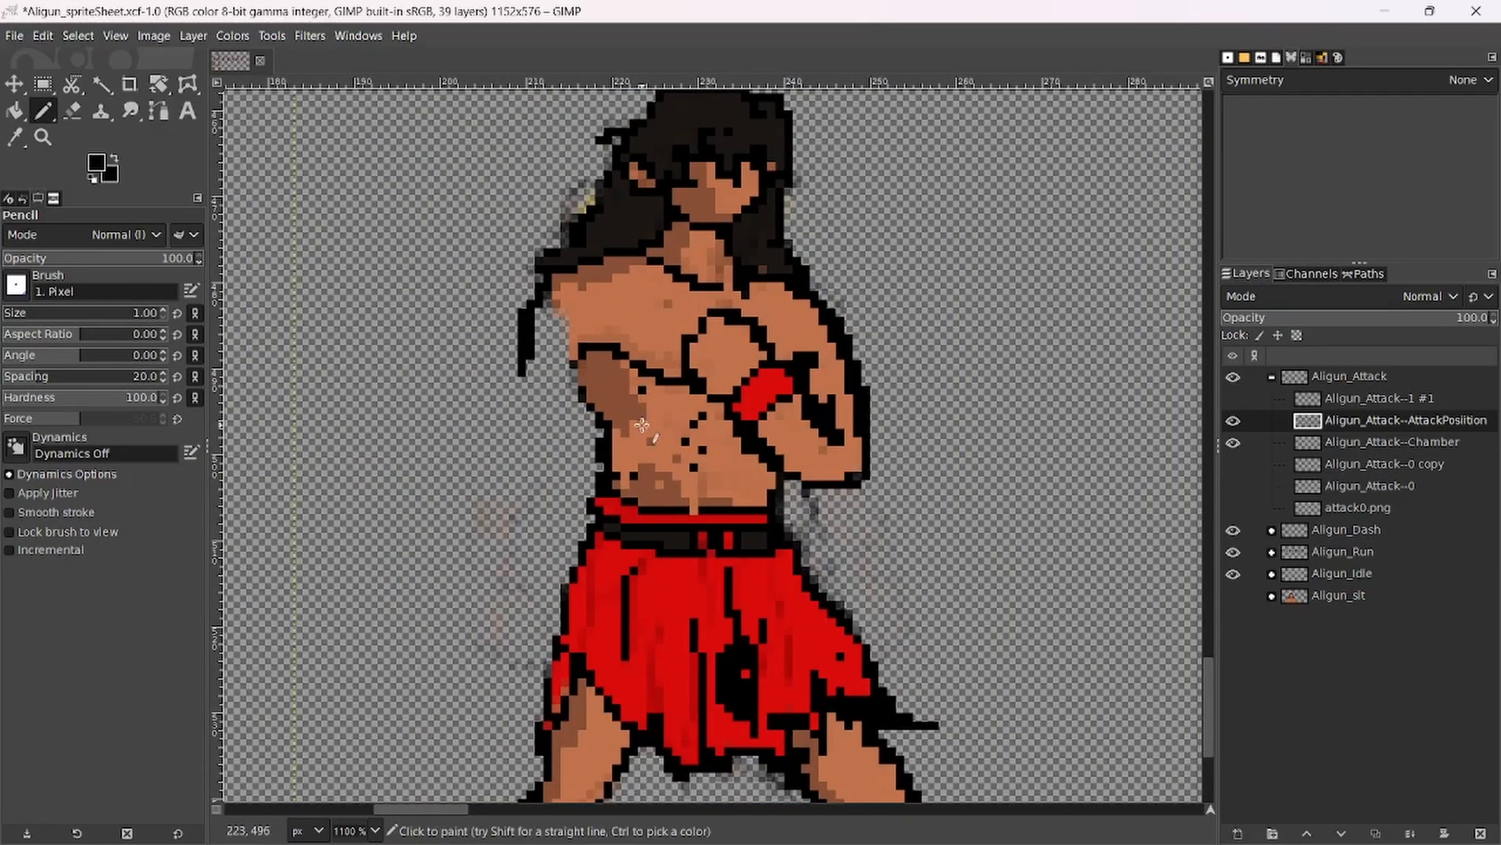
{"action": "left_click_drag", "start_coordinate": [518, 377], "coordinate": [575, 430]}
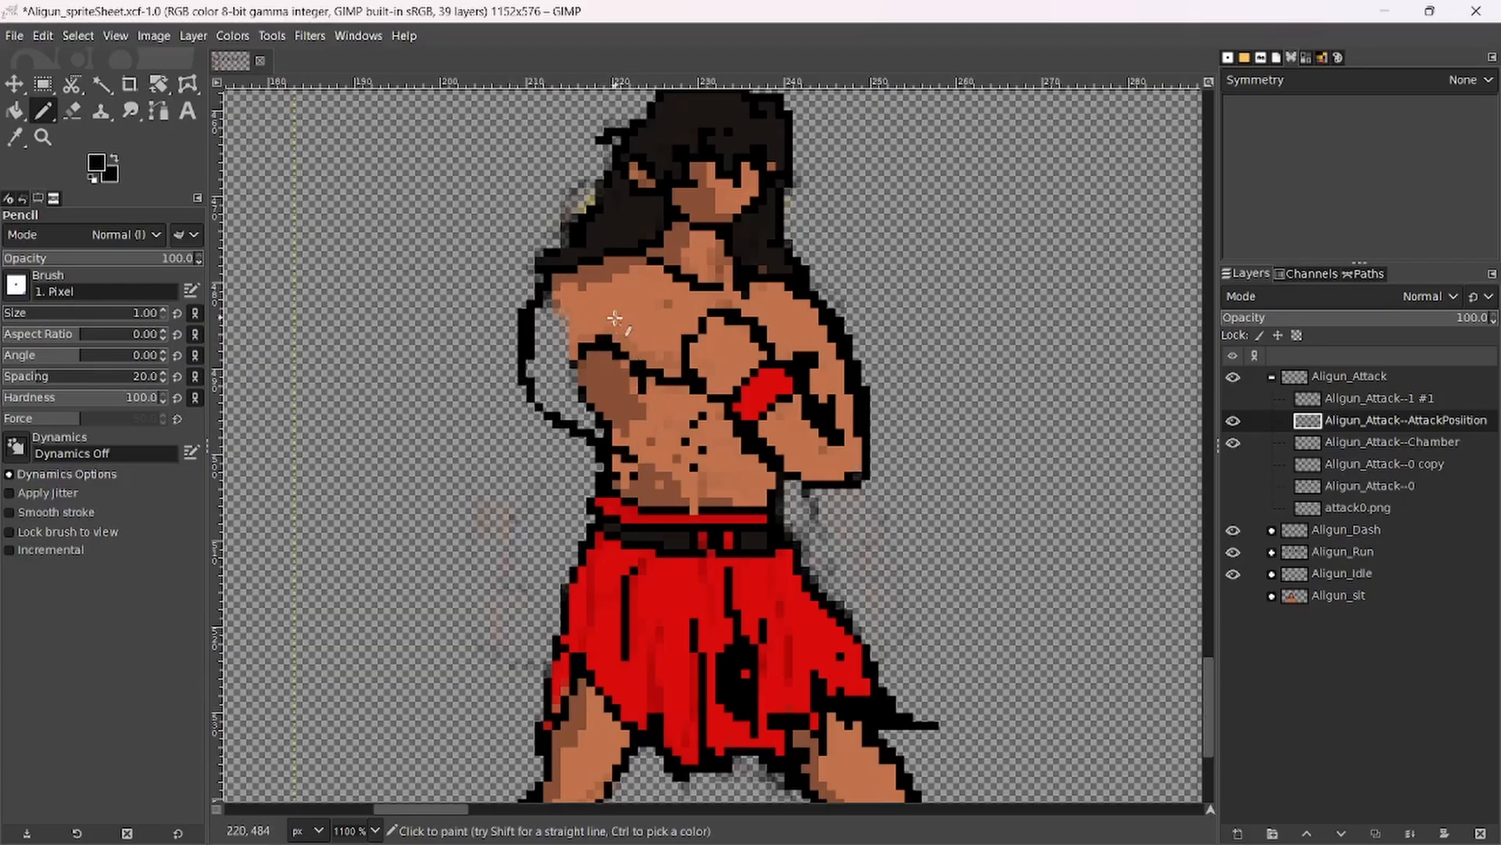
Draw the rear forearm's upper and lower black outlines across the torso to the front arm's wristband.
{"action": "mouse_move", "coordinate": [607, 318]}
{"action": "left_mouse_down"}
{"action": "mouse_move", "coordinate": [635, 364]}
{"action": "mouse_move", "coordinate": [587, 354]}
{"action": "mouse_move", "coordinate": [601, 335]}
{"action": "mouse_move", "coordinate": [639, 393]}
{"action": "mouse_move", "coordinate": [634, 362]}
{"action": "mouse_move", "coordinate": [635, 395]}
{"action": "mouse_move", "coordinate": [688, 409]}
{"action": "mouse_move", "coordinate": [651, 378]}
{"action": "mouse_move", "coordinate": [684, 388]}
{"action": "mouse_move", "coordinate": [704, 434]}
{"action": "mouse_move", "coordinate": [667, 375]}
{"action": "mouse_move", "coordinate": [651, 385]}
{"action": "mouse_move", "coordinate": [721, 442]}
{"action": "mouse_move", "coordinate": [692, 419]}
{"action": "mouse_move", "coordinate": [824, 386]}
{"action": "mouse_move", "coordinate": [694, 415]}
{"action": "mouse_move", "coordinate": [808, 397]}
{"action": "left_mouse_up"}
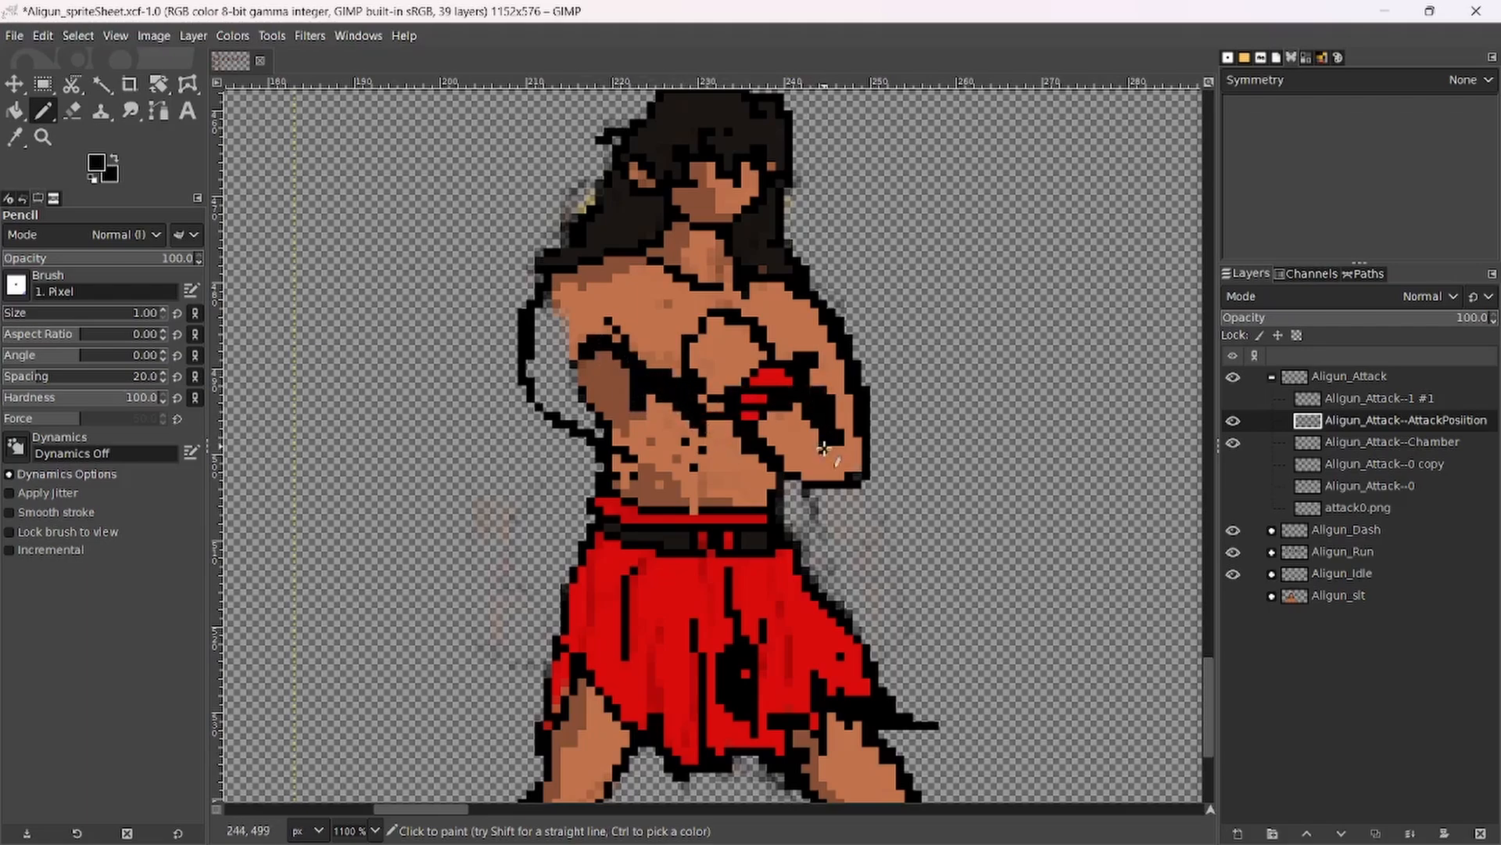
{"action": "left_click_drag", "start_coordinate": [824, 448], "coordinate": [772, 422]}
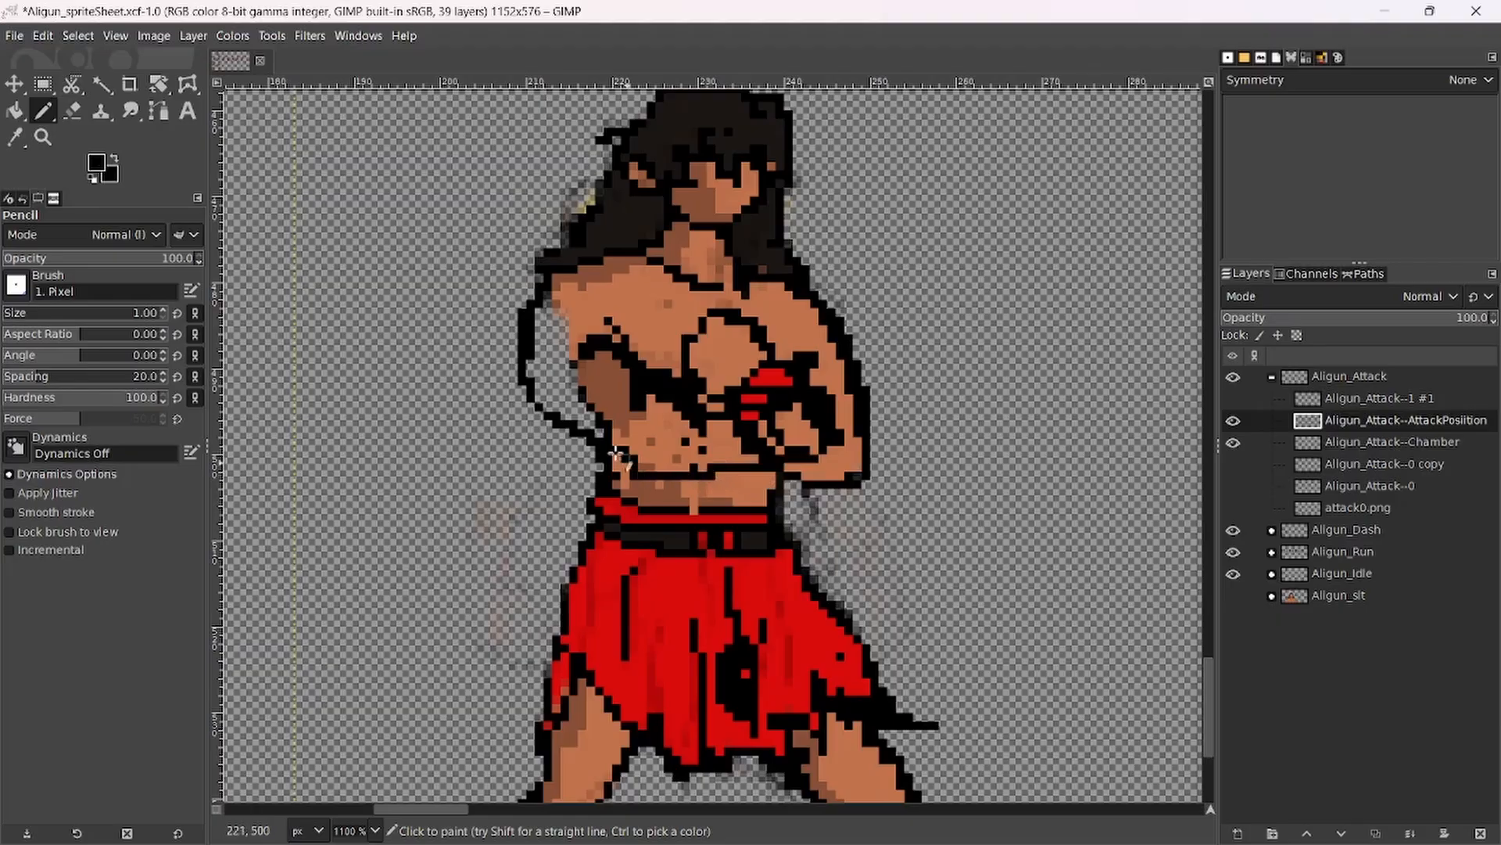
Redraw the rear upper arm's outer outline closer to the body and erase most of the wider outline.
{"action": "left_click_drag", "start_coordinate": [547, 328], "coordinate": [553, 296]}
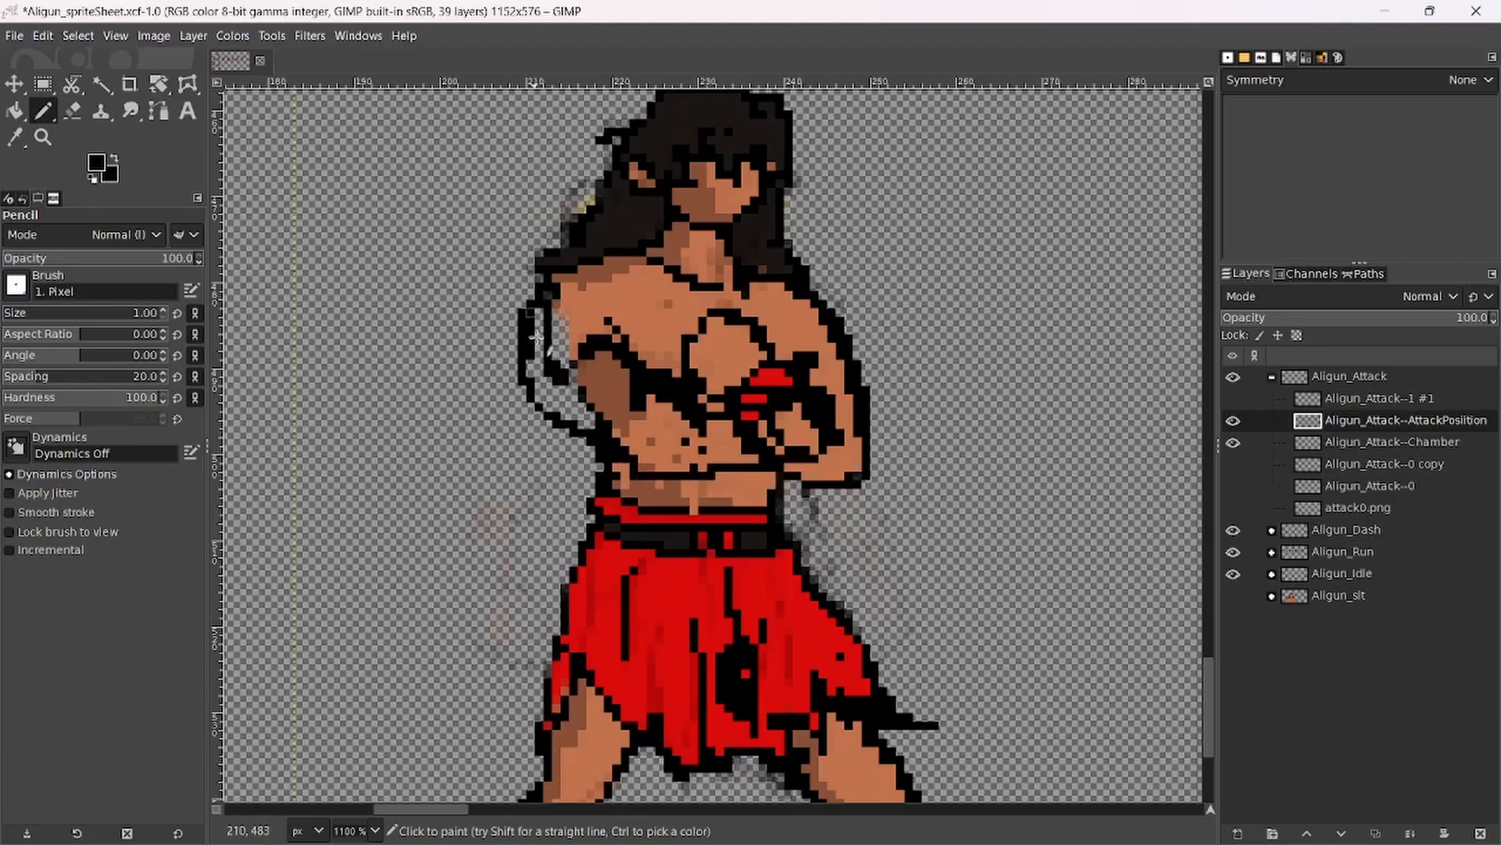
{"action": "key", "text": "shift+e"}
{"action": "left_click_drag", "start_coordinate": [538, 375], "coordinate": [524, 329]}
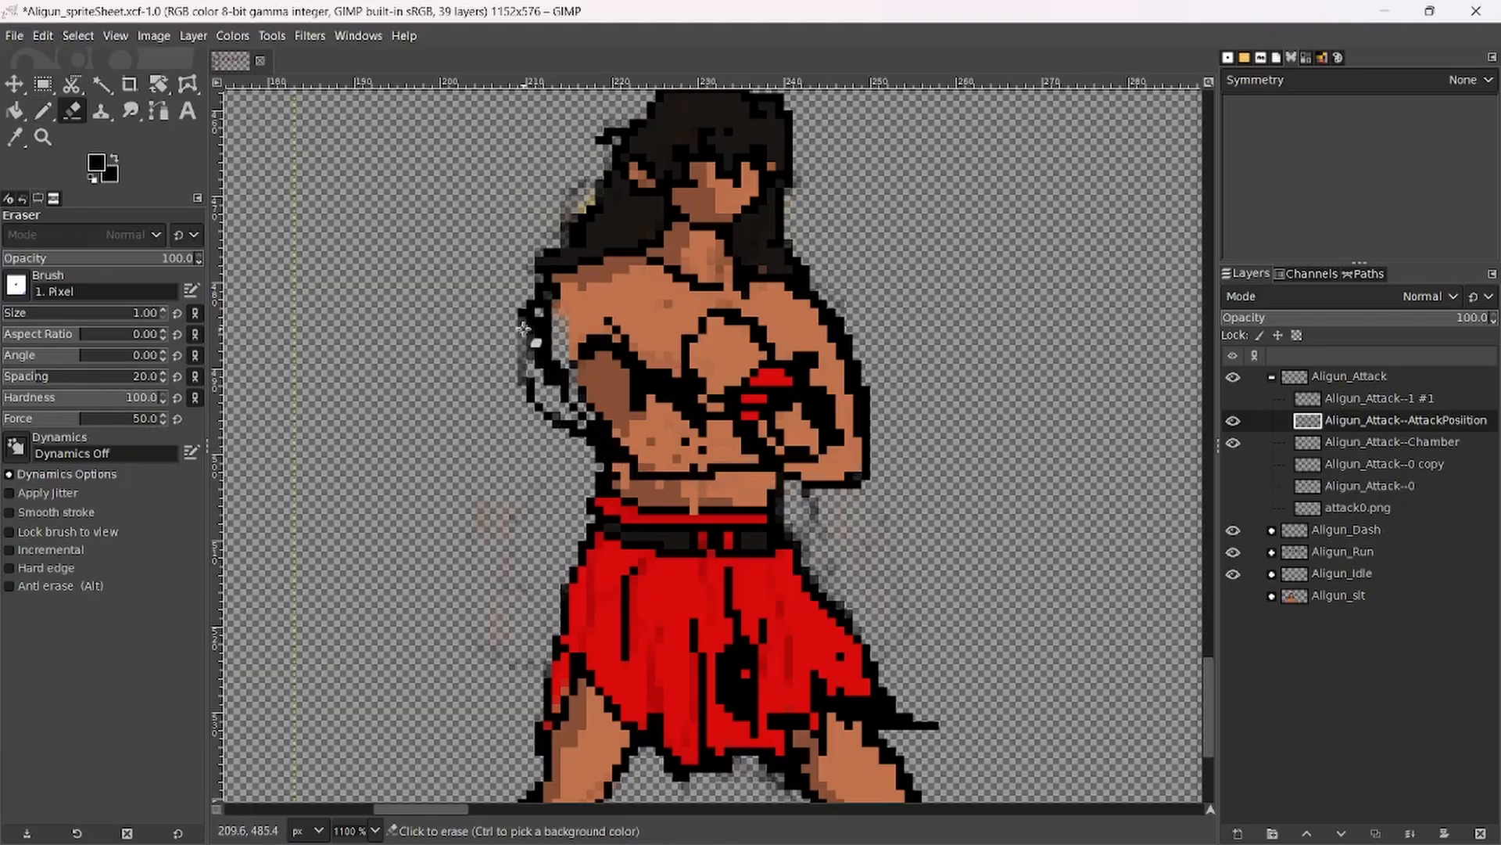
{"action": "mouse_move", "coordinate": [536, 401]}
{"action": "left_mouse_down"}
{"action": "mouse_move", "coordinate": [564, 429]}
{"action": "mouse_move", "coordinate": [515, 358]}
{"action": "mouse_move", "coordinate": [525, 302]}
{"action": "mouse_move", "coordinate": [511, 285]}
{"action": "mouse_move", "coordinate": [522, 378]}
{"action": "left_mouse_up"}
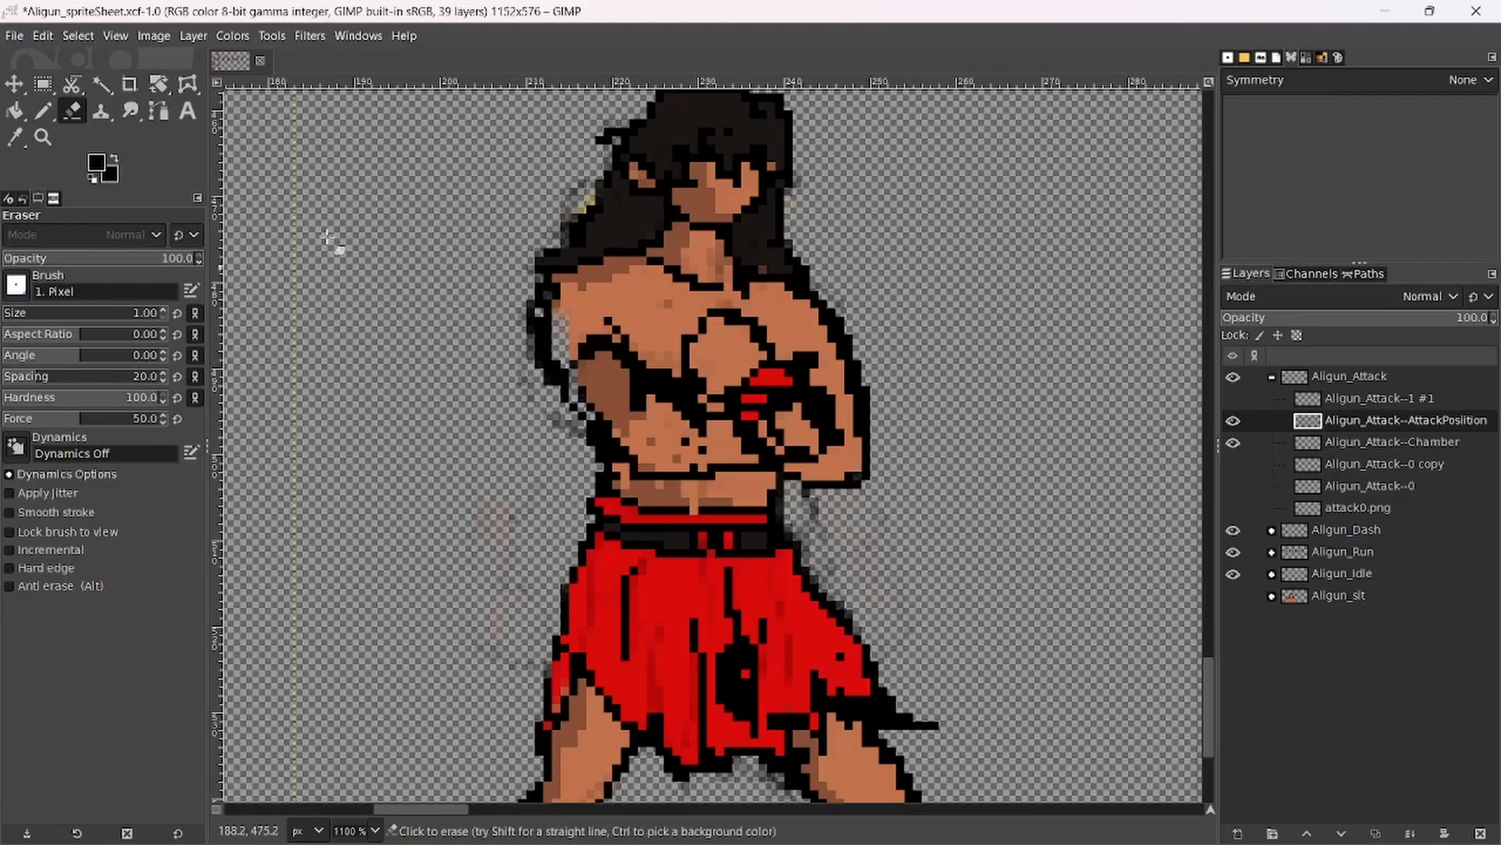
Sample the skin tone and fill the rear upper arm and the forearm crossing the torso.
{"action": "key", "text": "n"}
{"action": "scroll", "coordinate": [620, 488], "scroll_direction": "up", "scroll_amount": 2}
{"action": "left_click", "coordinate": [620, 489], "text": "ctrl"}
{"action": "mouse_move", "coordinate": [620, 488]}
{"action": "left_mouse_down"}
{"action": "mouse_move", "coordinate": [528, 382]}
{"action": "mouse_move", "coordinate": [504, 306]}
{"action": "mouse_move", "coordinate": [408, 239]}
{"action": "mouse_move", "coordinate": [415, 205]}
{"action": "mouse_move", "coordinate": [428, 344]}
{"action": "mouse_move", "coordinate": [501, 469]}
{"action": "mouse_move", "coordinate": [630, 567]}
{"action": "mouse_move", "coordinate": [585, 550]}
{"action": "mouse_move", "coordinate": [672, 577]}
{"action": "mouse_move", "coordinate": [727, 525]}
{"action": "mouse_move", "coordinate": [715, 577]}
{"action": "left_mouse_up"}
Sample the wristband red, start a second band on the rear forearm, and repaint the front wristband with a black divider.
{"action": "left_click", "coordinate": [888, 392], "text": "ctrl"}
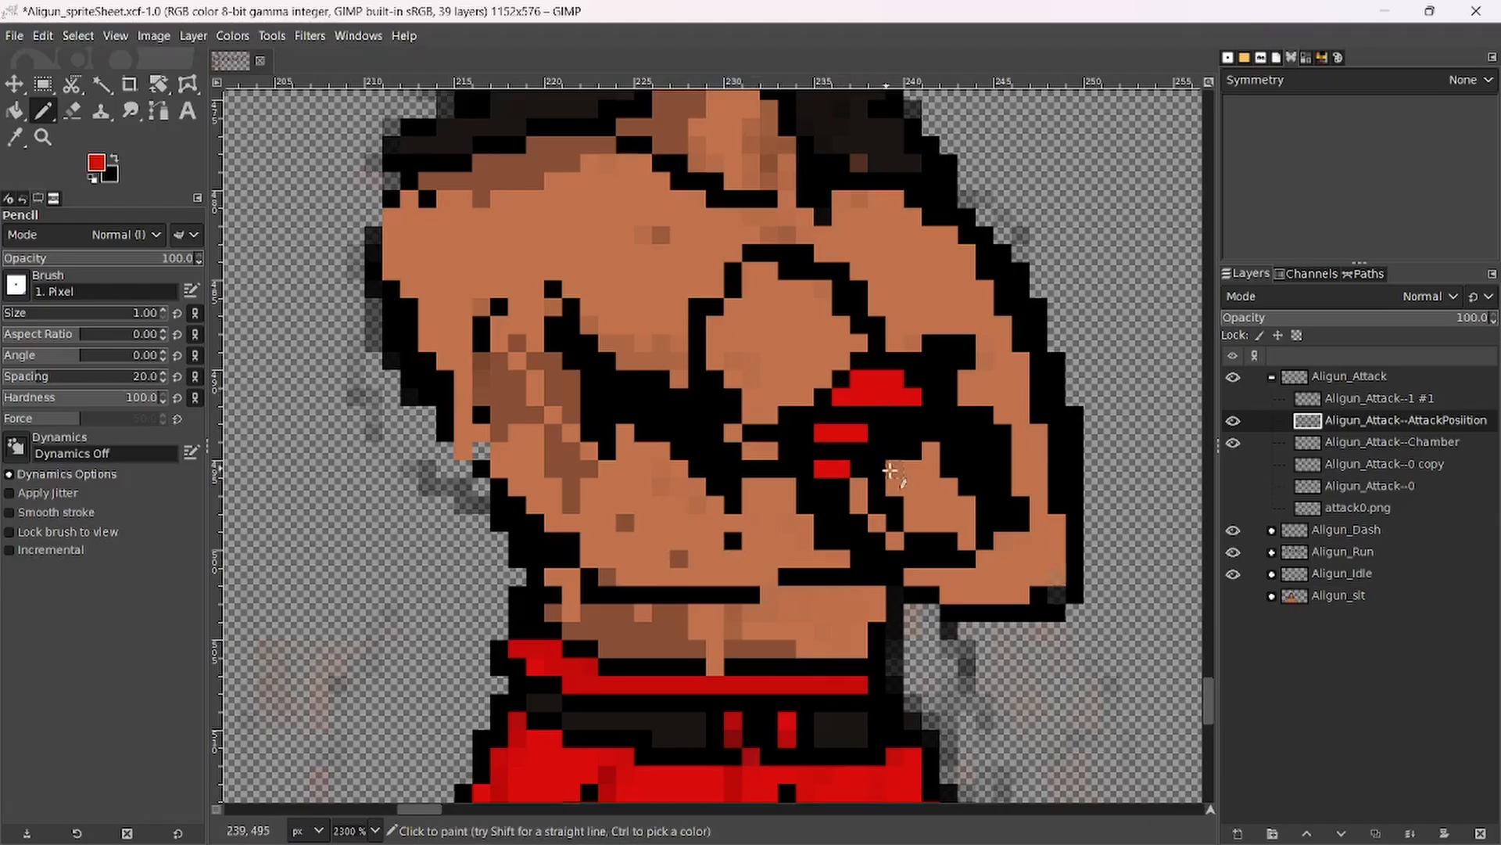
{"action": "mouse_move", "coordinate": [894, 503]}
{"action": "left_mouse_down"}
{"action": "mouse_move", "coordinate": [861, 472]}
{"action": "mouse_move", "coordinate": [895, 535]}
{"action": "mouse_move", "coordinate": [911, 487]}
{"action": "left_mouse_up"}
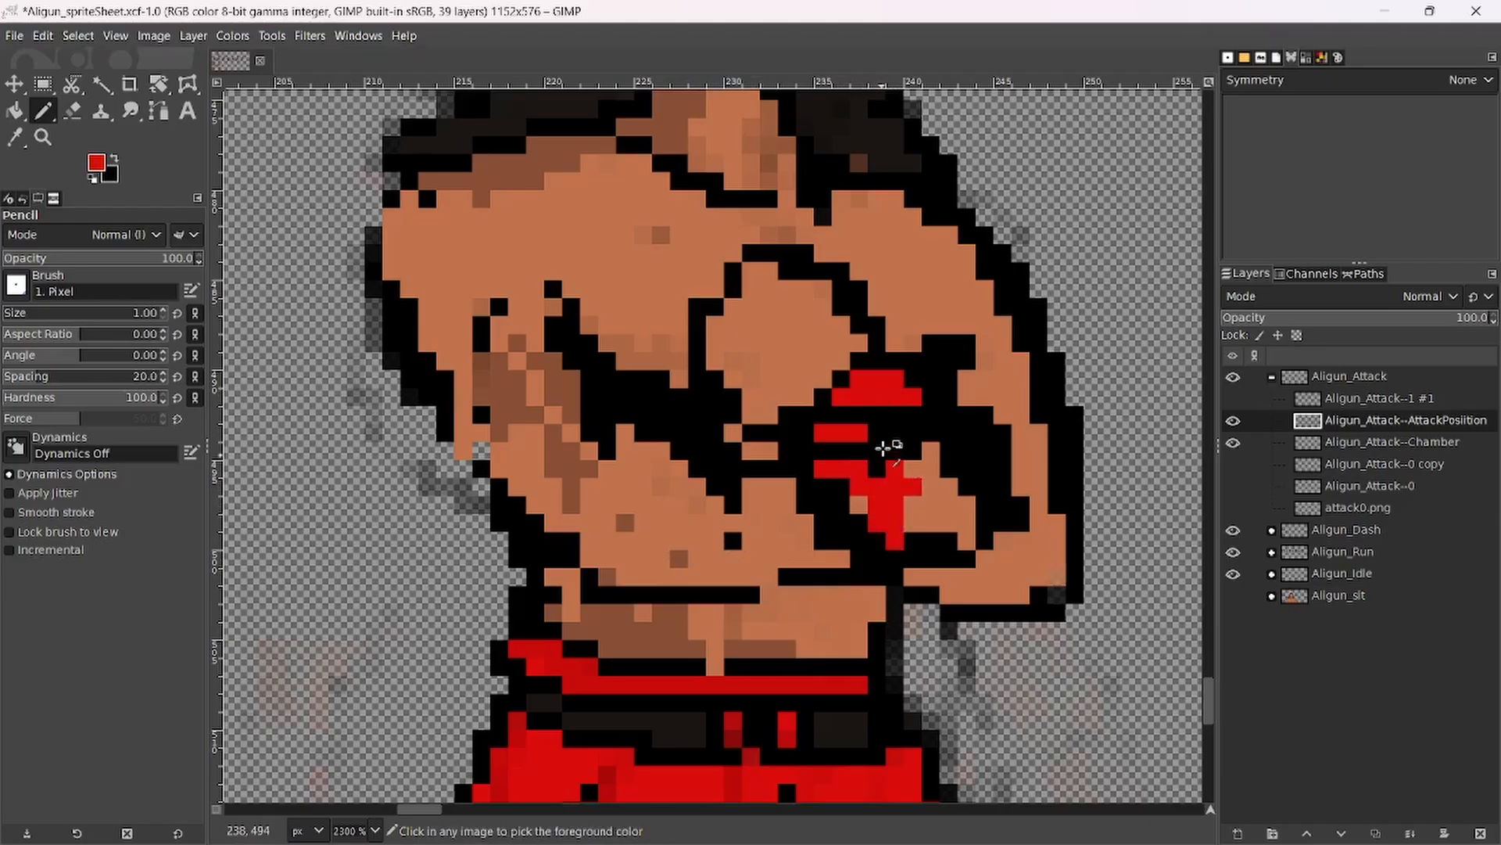
{"action": "left_click", "coordinate": [884, 445], "text": "ctrl"}
{"action": "left_click", "coordinate": [841, 471]}
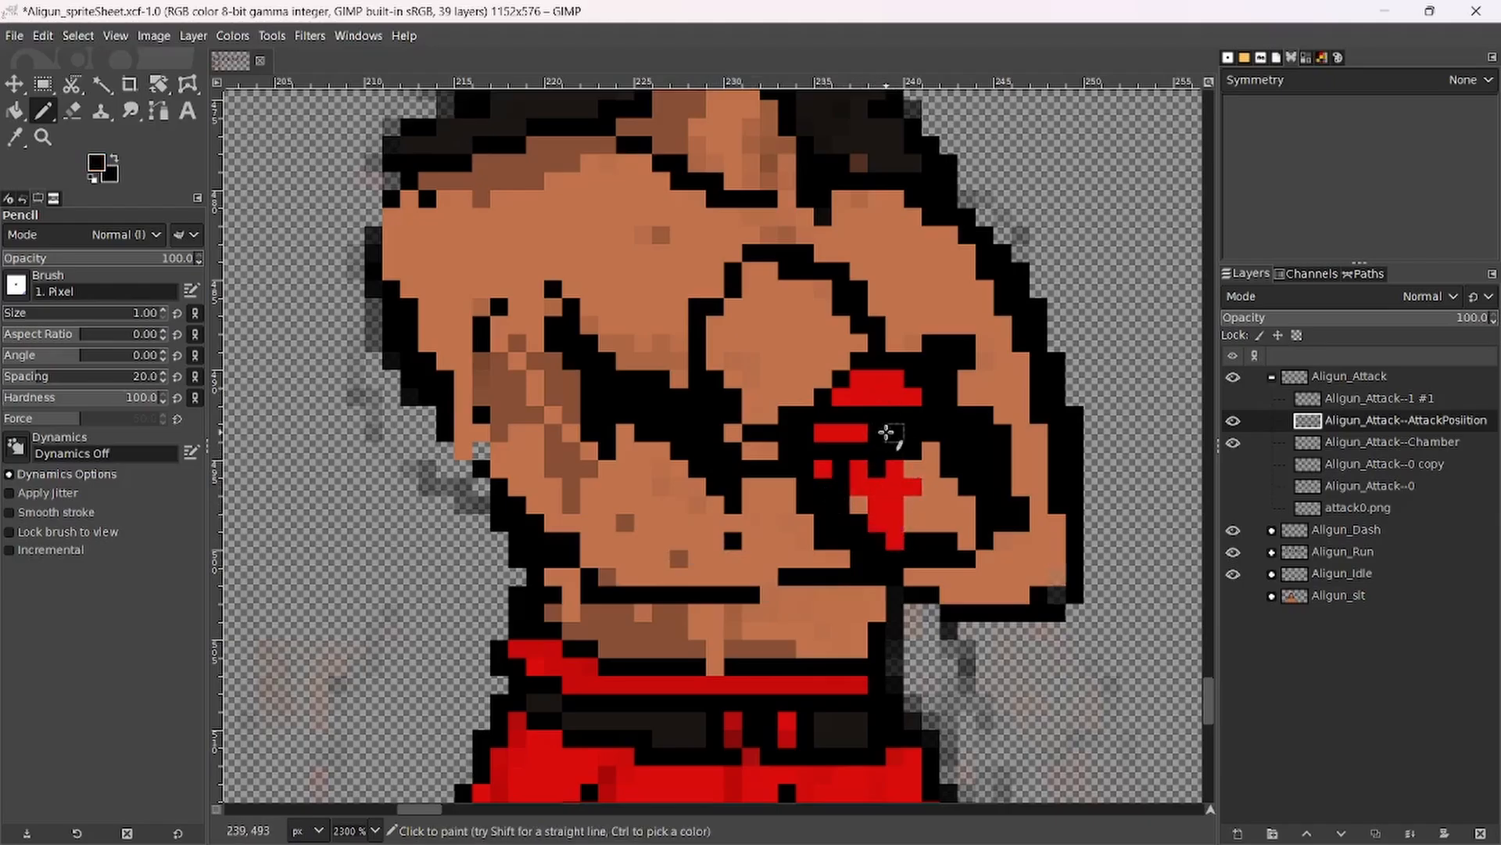
{"action": "left_click", "coordinate": [859, 434], "text": "ctrl"}
{"action": "mouse_move", "coordinate": [860, 416]}
{"action": "left_mouse_down"}
{"action": "mouse_move", "coordinate": [825, 435]}
{"action": "mouse_move", "coordinate": [820, 469]}
{"action": "left_mouse_up"}
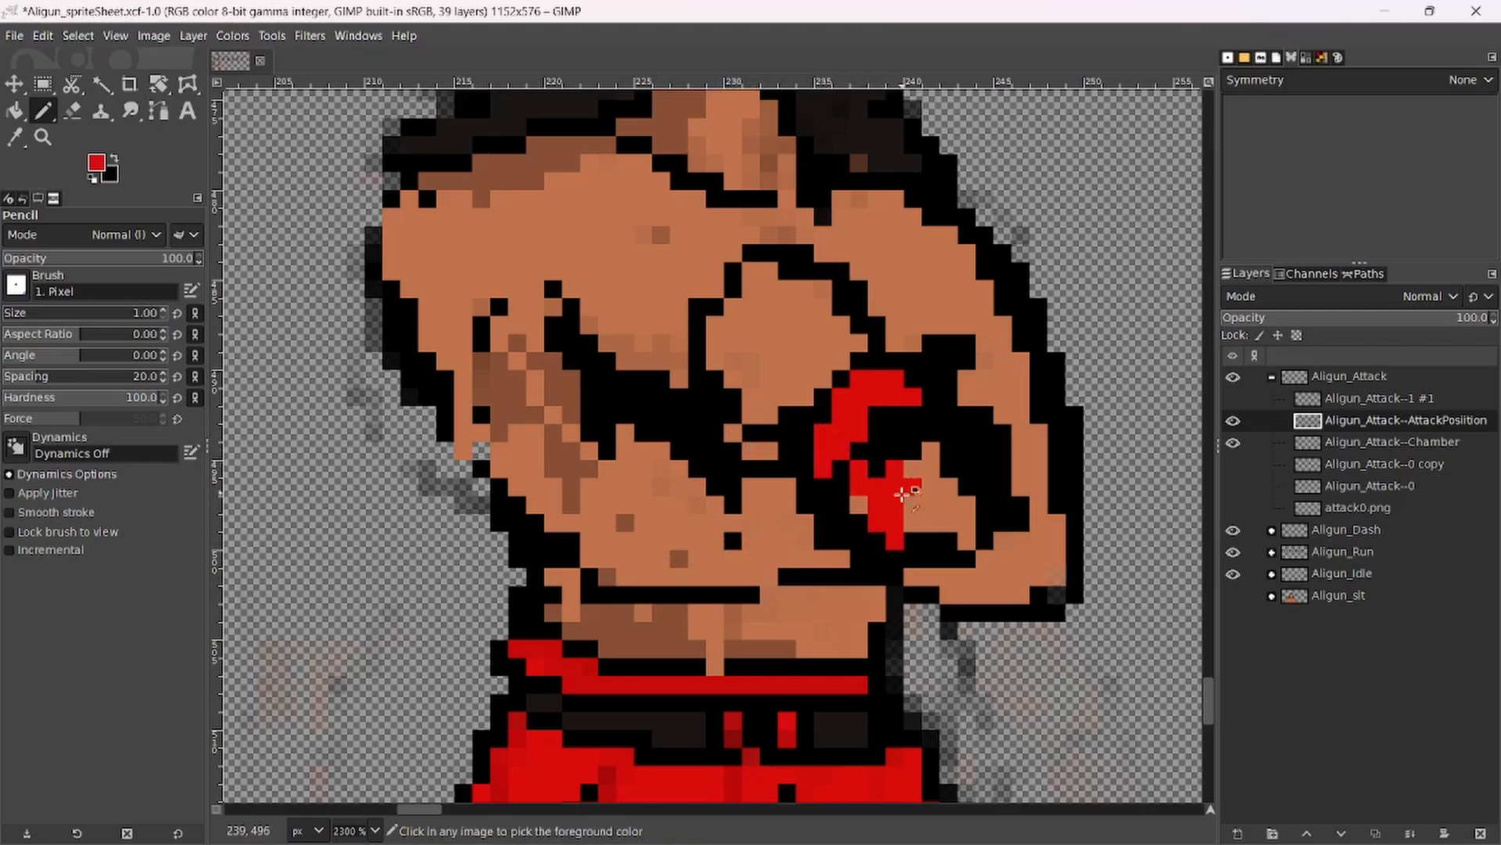
Touch up the black divider between the wristbands and fill the area inside the front arm's bend with red.
{"action": "left_click", "coordinate": [878, 445], "text": "ctrl"}
{"action": "left_click", "coordinate": [861, 469]}
{"action": "left_click", "coordinate": [909, 503], "text": "ctrl"}
{"action": "mouse_move", "coordinate": [899, 520]}
{"action": "left_mouse_down"}
{"action": "mouse_move", "coordinate": [952, 527]}
{"action": "mouse_move", "coordinate": [911, 544]}
{"action": "mouse_move", "coordinate": [969, 540]}
{"action": "mouse_move", "coordinate": [969, 507]}
{"action": "mouse_move", "coordinate": [927, 507]}
{"action": "mouse_move", "coordinate": [950, 491]}
{"action": "mouse_move", "coordinate": [908, 483]}
{"action": "left_mouse_up"}
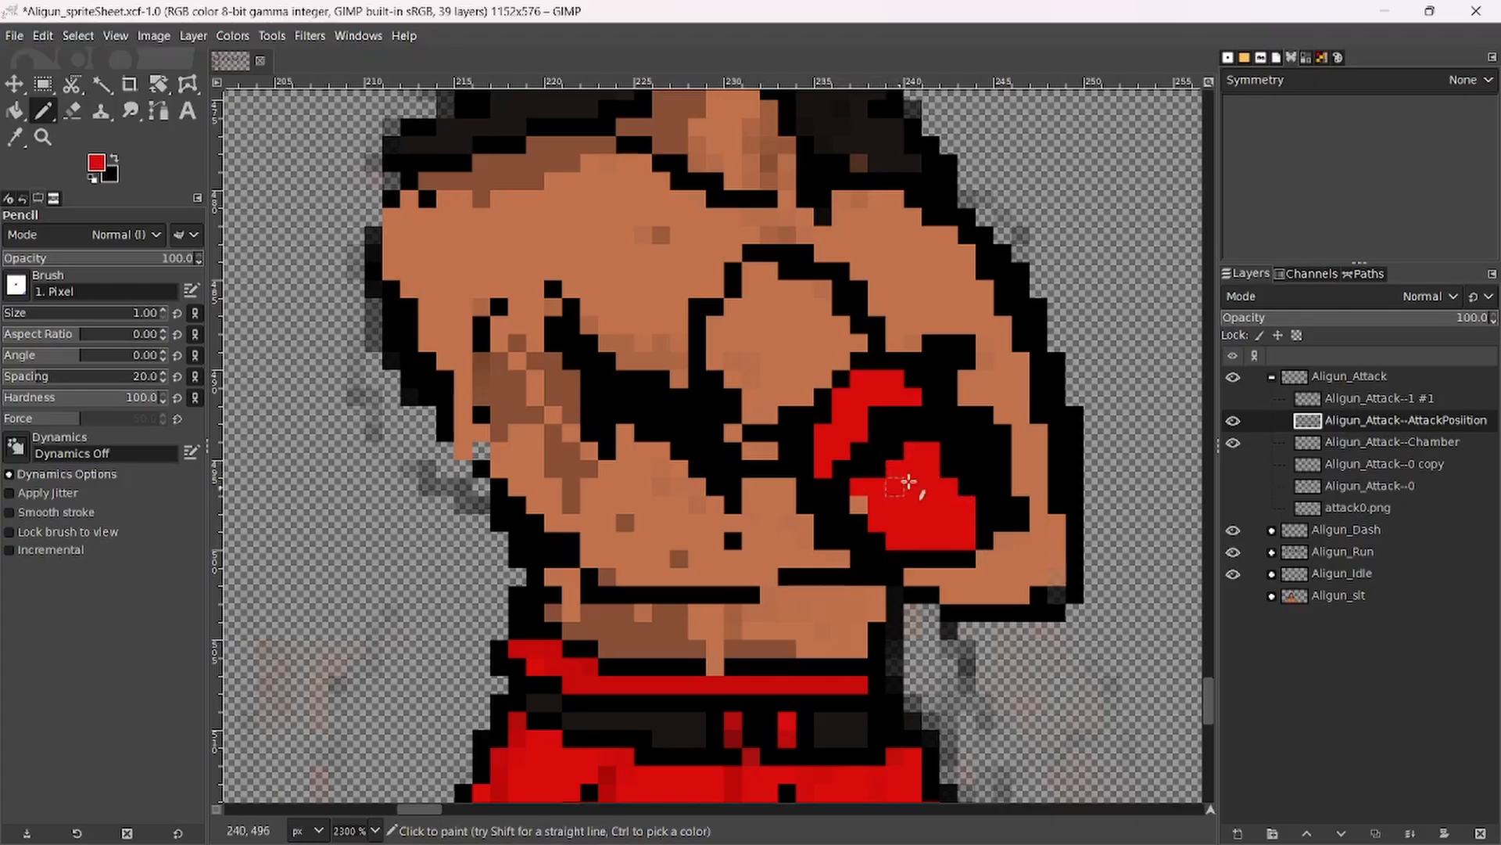
{"action": "scroll", "coordinate": [876, 505], "scroll_direction": "down", "scroll_amount": 3, "text": "ctrl"}
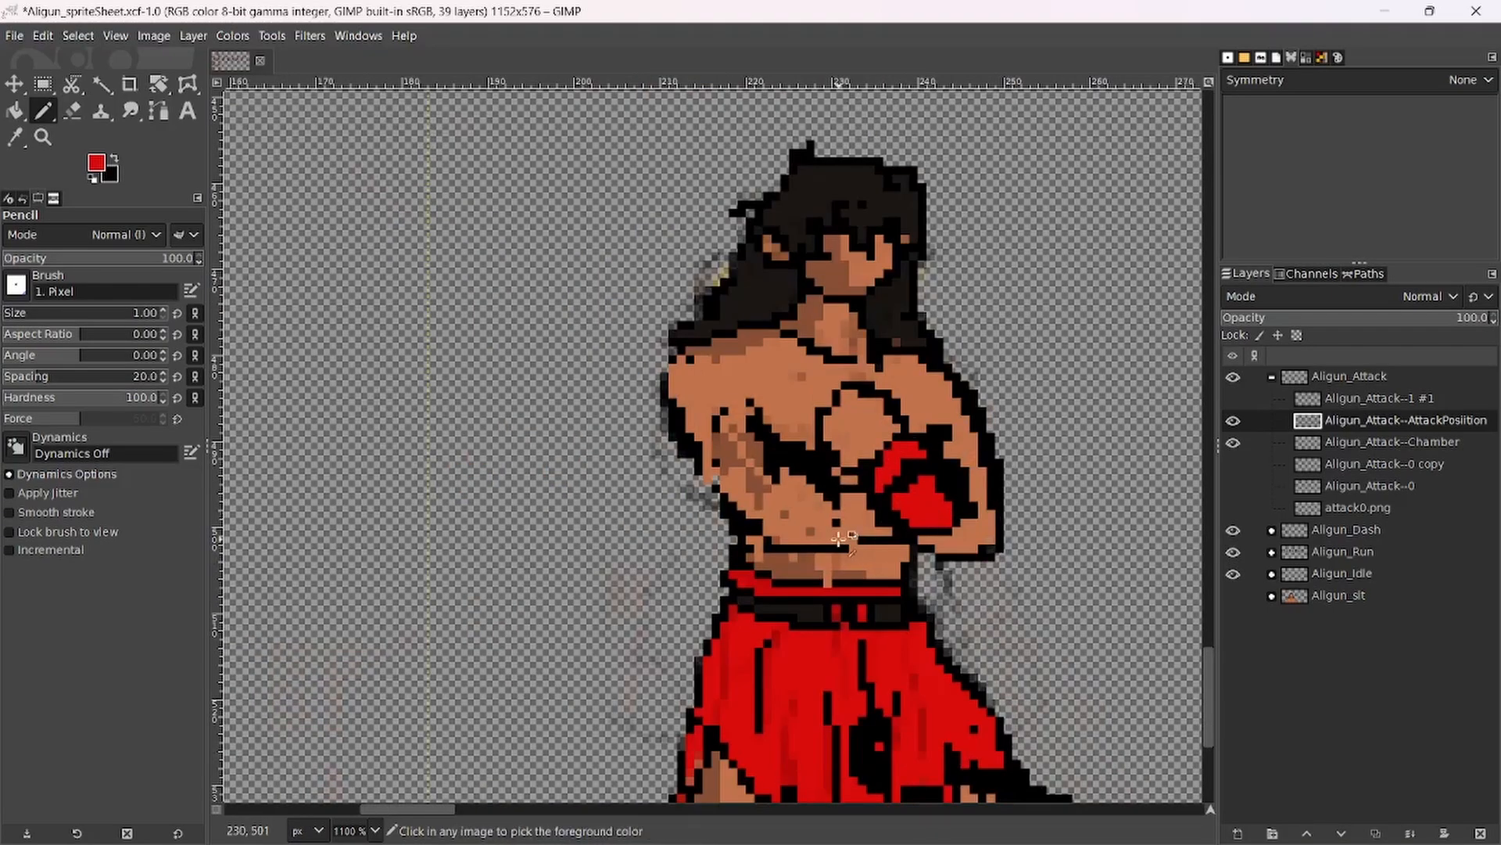
Sample black and draw the lower forearm line above the belly and the crease and shoulder lines of the rear upper arm.
{"action": "scroll", "coordinate": [736, 536], "scroll_direction": "up", "scroll_amount": 2, "text": "ctrl"}
{"action": "left_click", "coordinate": [735, 536], "text": "ctrl"}
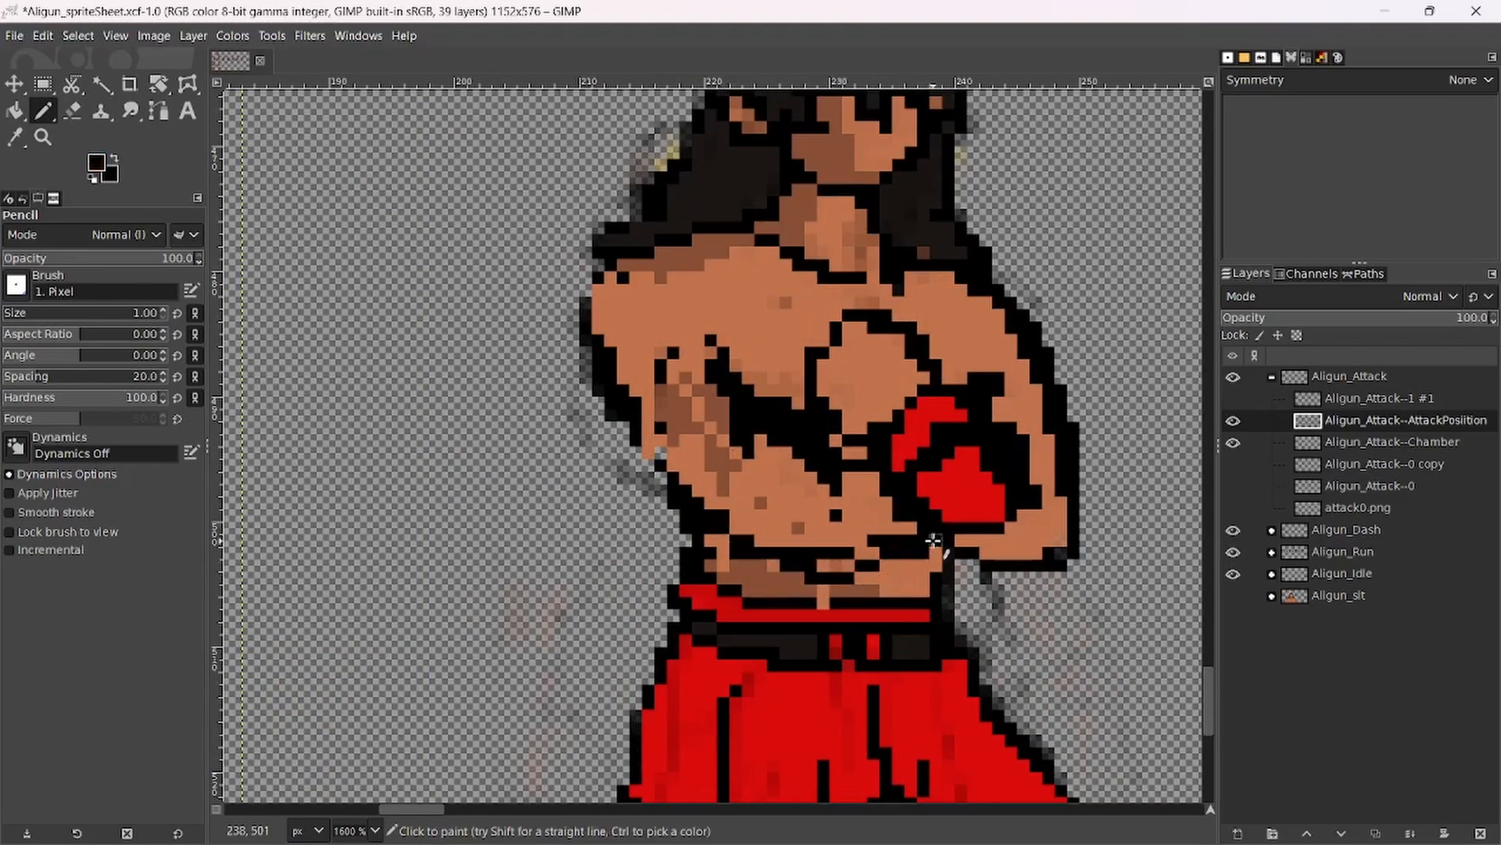
{"action": "mouse_move", "coordinate": [849, 577]}
{"action": "left_mouse_down"}
{"action": "mouse_move", "coordinate": [748, 553]}
{"action": "mouse_move", "coordinate": [875, 554]}
{"action": "left_mouse_up"}
{"action": "mouse_move", "coordinate": [691, 336]}
{"action": "left_mouse_down"}
{"action": "mouse_move", "coordinate": [734, 410]}
{"action": "mouse_move", "coordinate": [716, 332]}
{"action": "mouse_move", "coordinate": [687, 340]}
{"action": "left_mouse_up"}
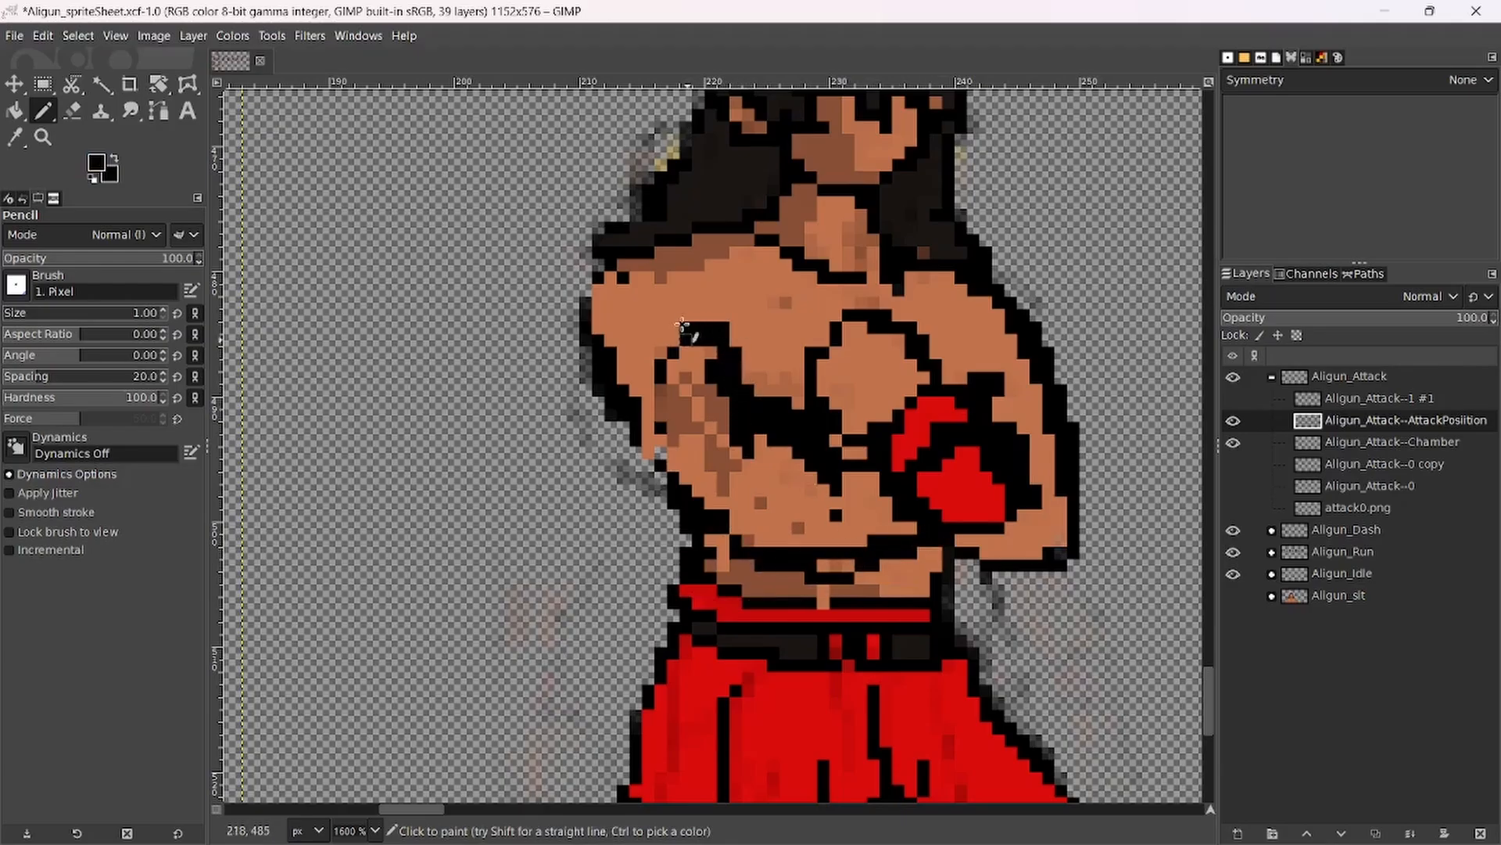
{"action": "mouse_move", "coordinate": [606, 272]}
{"action": "left_mouse_down"}
{"action": "mouse_move", "coordinate": [596, 317]}
{"action": "mouse_move", "coordinate": [626, 266]}
{"action": "mouse_move", "coordinate": [595, 387]}
{"action": "mouse_move", "coordinate": [625, 439]}
{"action": "mouse_move", "coordinate": [674, 443]}
{"action": "mouse_move", "coordinate": [654, 469]}
{"action": "mouse_move", "coordinate": [743, 390]}
{"action": "mouse_move", "coordinate": [749, 322]}
{"action": "mouse_move", "coordinate": [719, 355]}
{"action": "mouse_move", "coordinate": [696, 328]}
{"action": "left_mouse_up"}
Clean up the rear upper arm with the sampled skin tone and shade the forearm crossing the torso in darker brown.
{"action": "left_click", "coordinate": [694, 374], "text": "ctrl"}
{"action": "scroll", "coordinate": [705, 393], "scroll_direction": "down", "scroll_amount": 3}
{"action": "scroll", "coordinate": [727, 395], "scroll_direction": "up", "scroll_amount": 4}
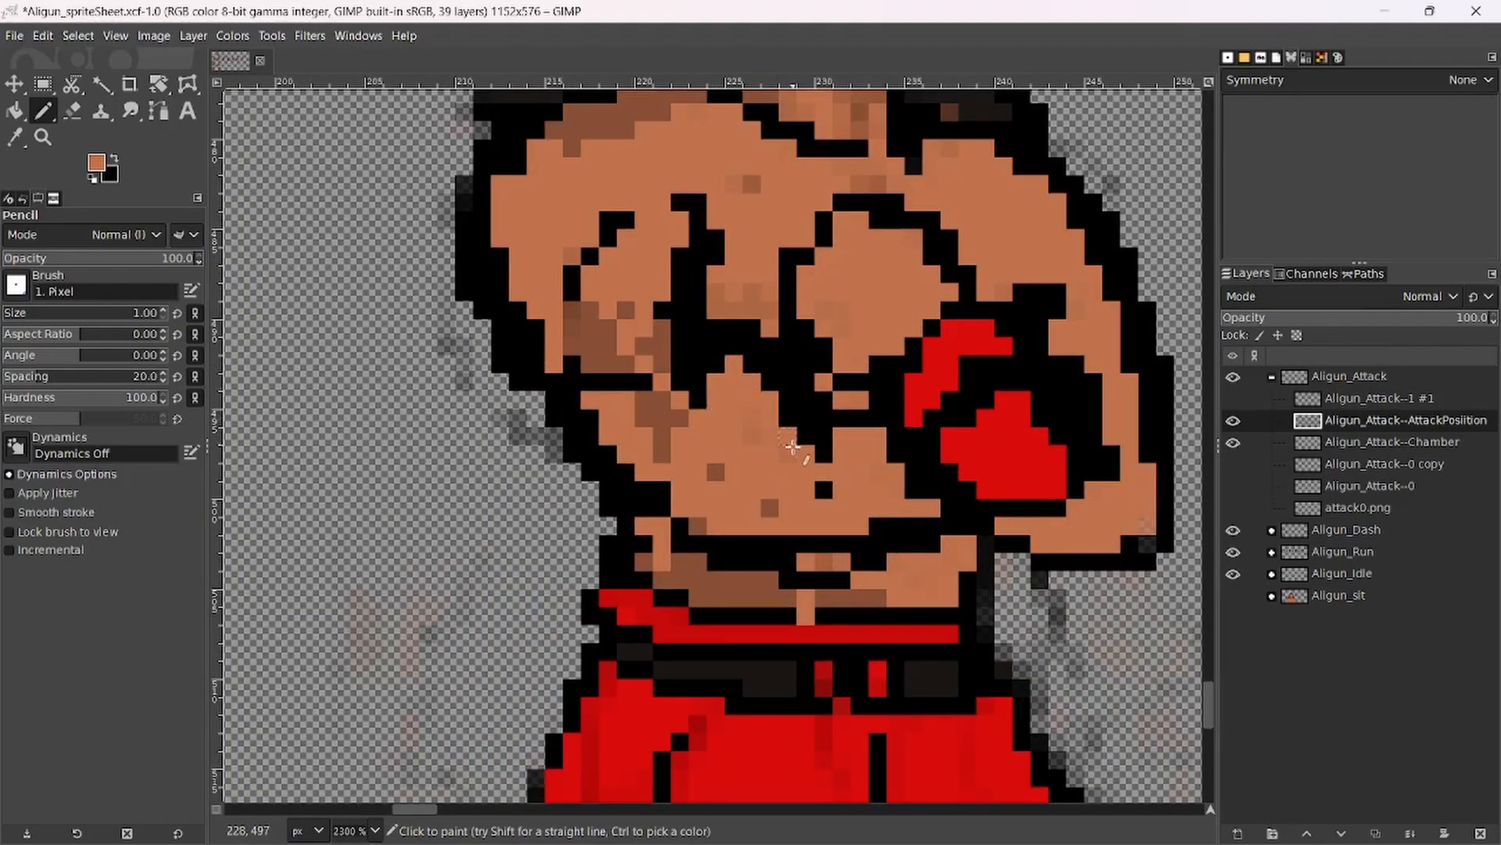
{"action": "mouse_move", "coordinate": [710, 361]}
{"action": "left_mouse_down"}
{"action": "mouse_move", "coordinate": [783, 458]}
{"action": "mouse_move", "coordinate": [768, 400]}
{"action": "mouse_move", "coordinate": [816, 501]}
{"action": "mouse_move", "coordinate": [870, 442]}
{"action": "mouse_move", "coordinate": [846, 441]}
{"action": "mouse_move", "coordinate": [879, 483]}
{"action": "mouse_move", "coordinate": [879, 460]}
{"action": "mouse_move", "coordinate": [850, 472]}
{"action": "mouse_move", "coordinate": [836, 448]}
{"action": "mouse_move", "coordinate": [840, 469]}
{"action": "mouse_move", "coordinate": [739, 422]}
{"action": "left_mouse_up"}
Extend the black outline under the rear elbow and repaint the waist line below the forearm with the sampled skin tone.
{"action": "left_click", "coordinate": [632, 475], "text": "ctrl"}
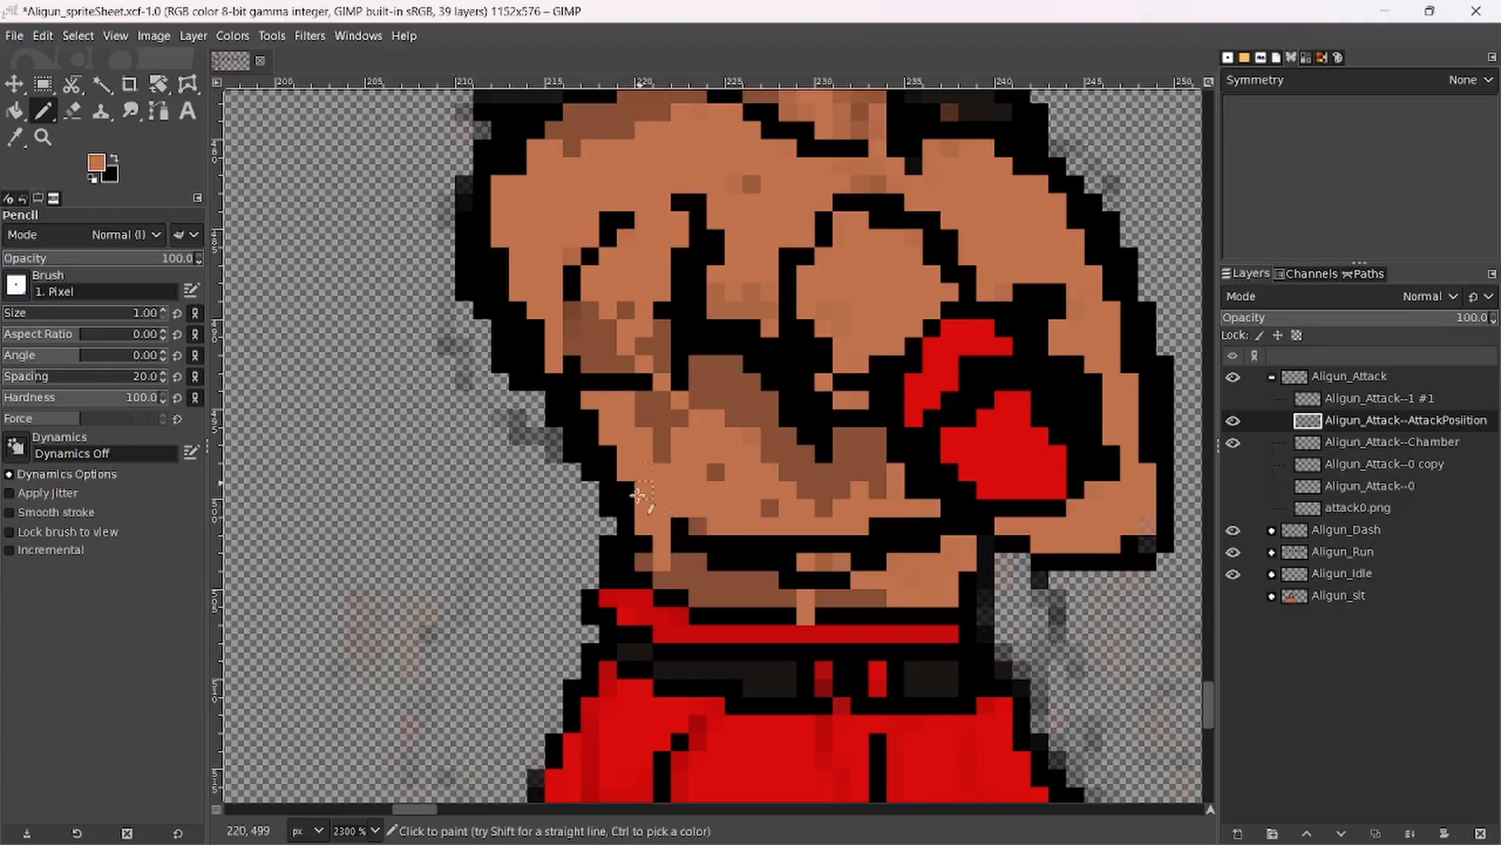
{"action": "left_click", "coordinate": [630, 470], "text": "ctrl"}
{"action": "left_click_drag", "start_coordinate": [630, 471], "coordinate": [670, 495]}
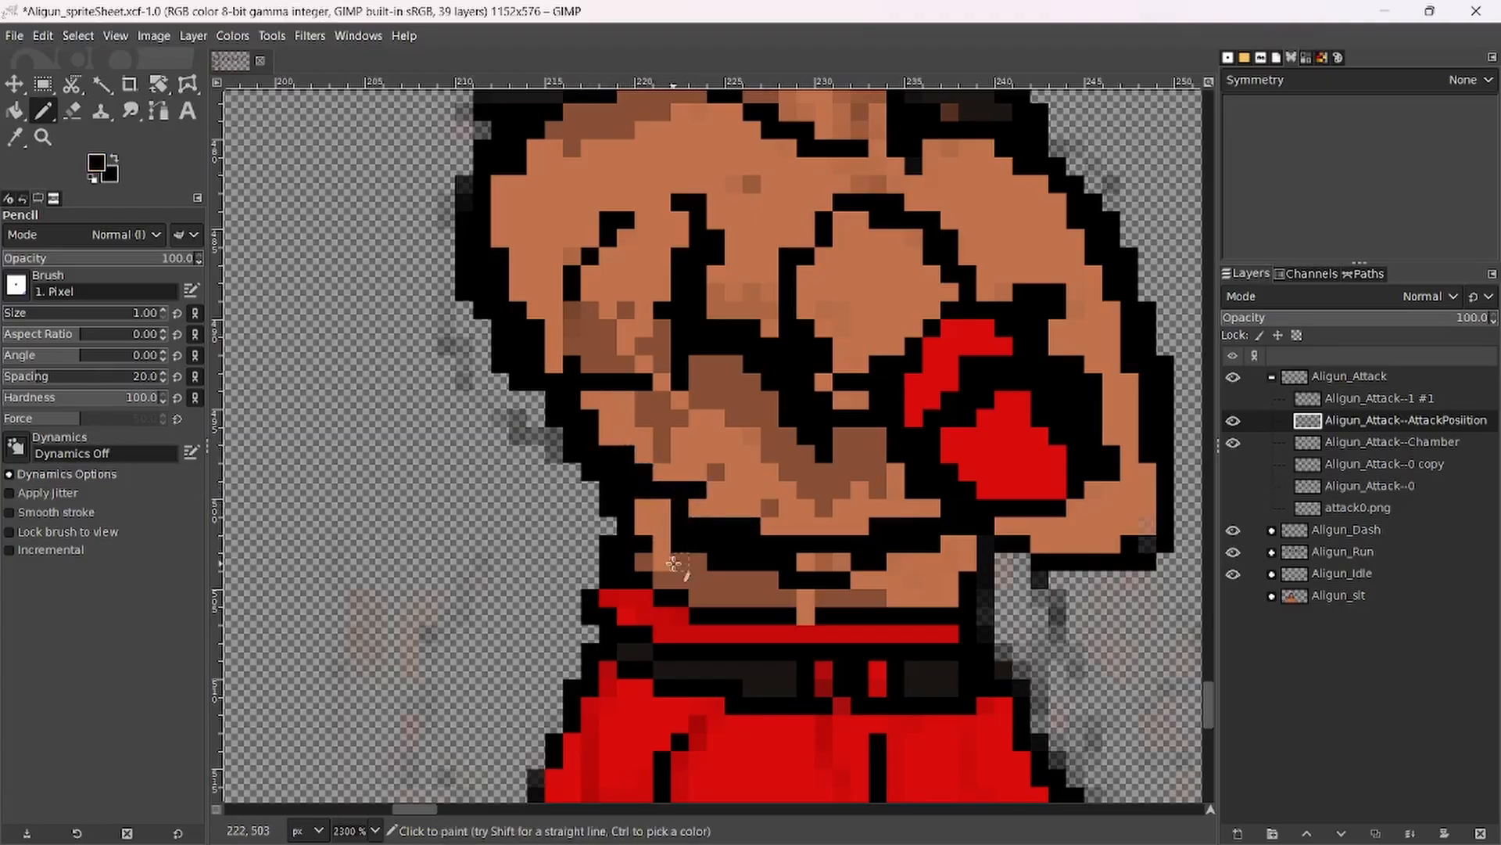
{"action": "left_click", "coordinate": [665, 553], "text": "ctrl"}
{"action": "left_click_drag", "start_coordinate": [677, 532], "coordinate": [784, 570]}
{"action": "scroll", "coordinate": [891, 563], "scroll_direction": "down", "scroll_amount": 3}
{"action": "scroll", "coordinate": [996, 544], "scroll_direction": "up", "scroll_amount": 2}
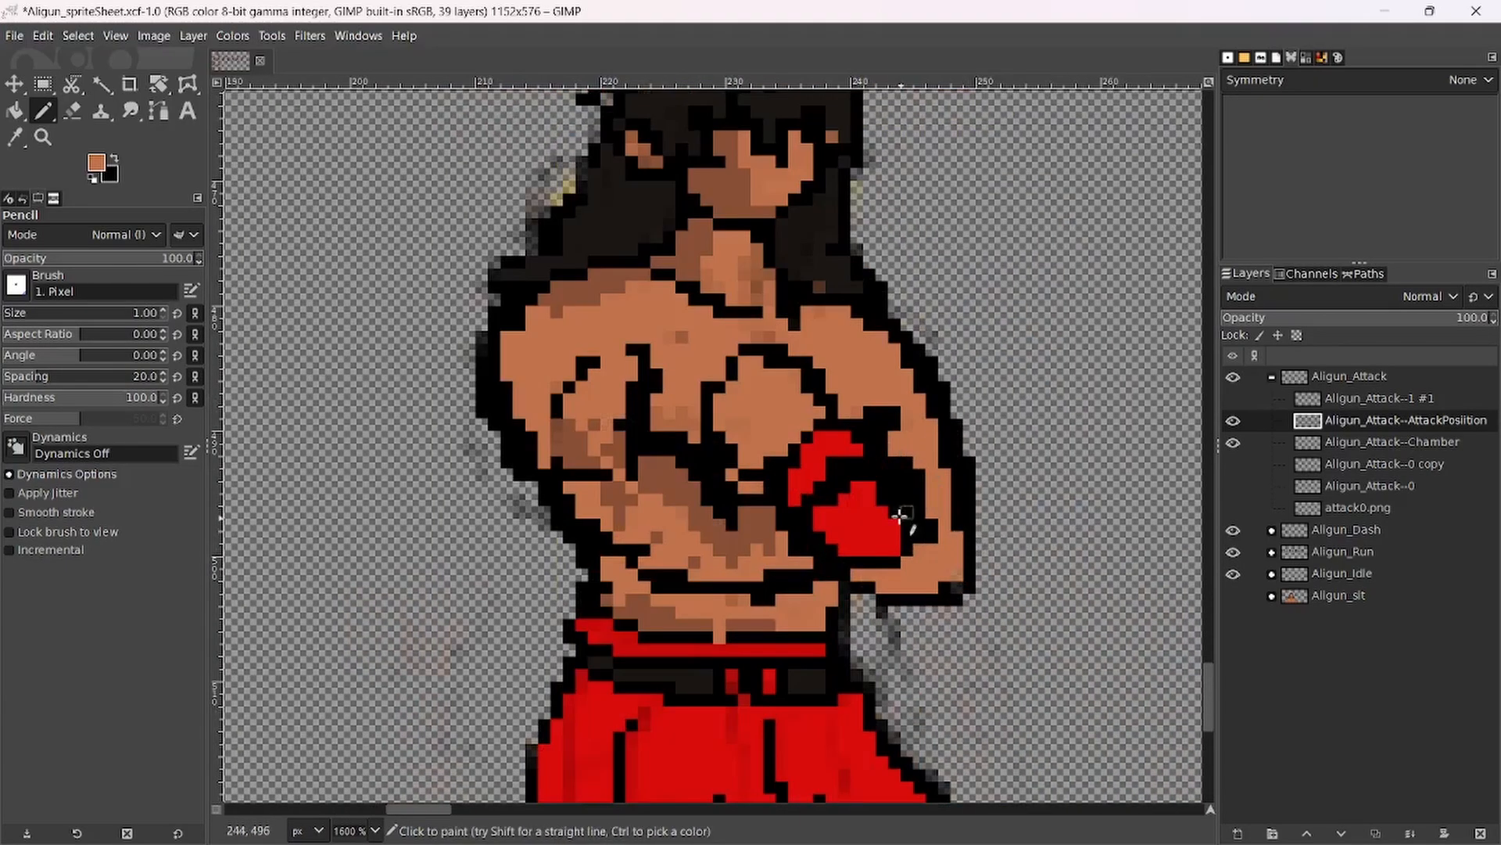
Sample black, outline a gripping hand beside the front forearm, and draw the weapon's inner edge up beside the head.
{"action": "left_click", "coordinate": [887, 472], "text": "ctrl"}
{"action": "mouse_move", "coordinate": [882, 451]}
{"action": "left_mouse_down"}
{"action": "mouse_move", "coordinate": [950, 439]}
{"action": "mouse_move", "coordinate": [934, 426]}
{"action": "mouse_move", "coordinate": [1013, 461]}
{"action": "mouse_move", "coordinate": [934, 525]}
{"action": "left_mouse_up"}
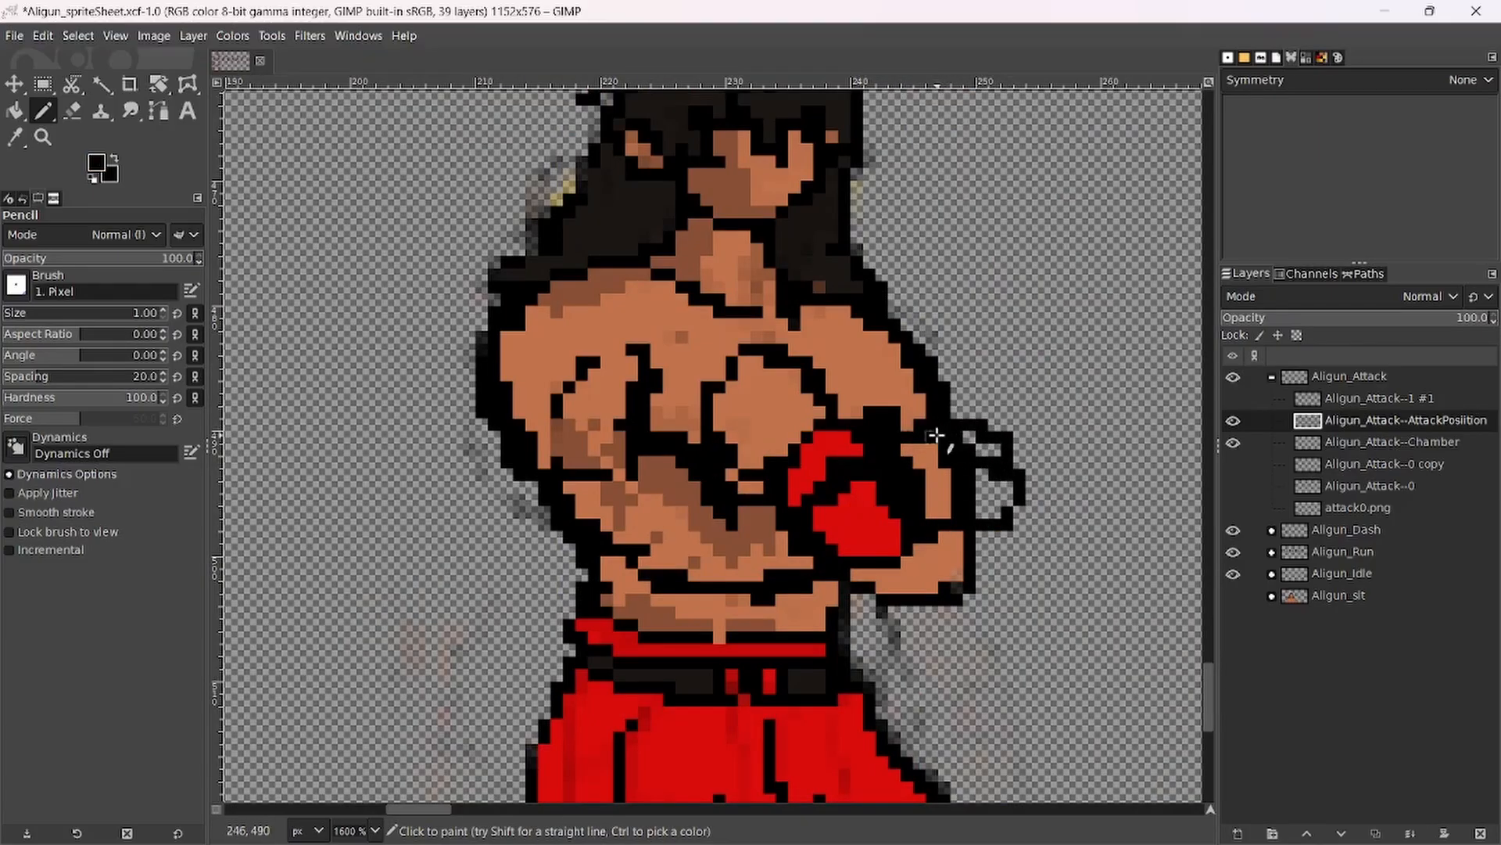
{"action": "left_click_drag", "start_coordinate": [934, 436], "coordinate": [898, 157]}
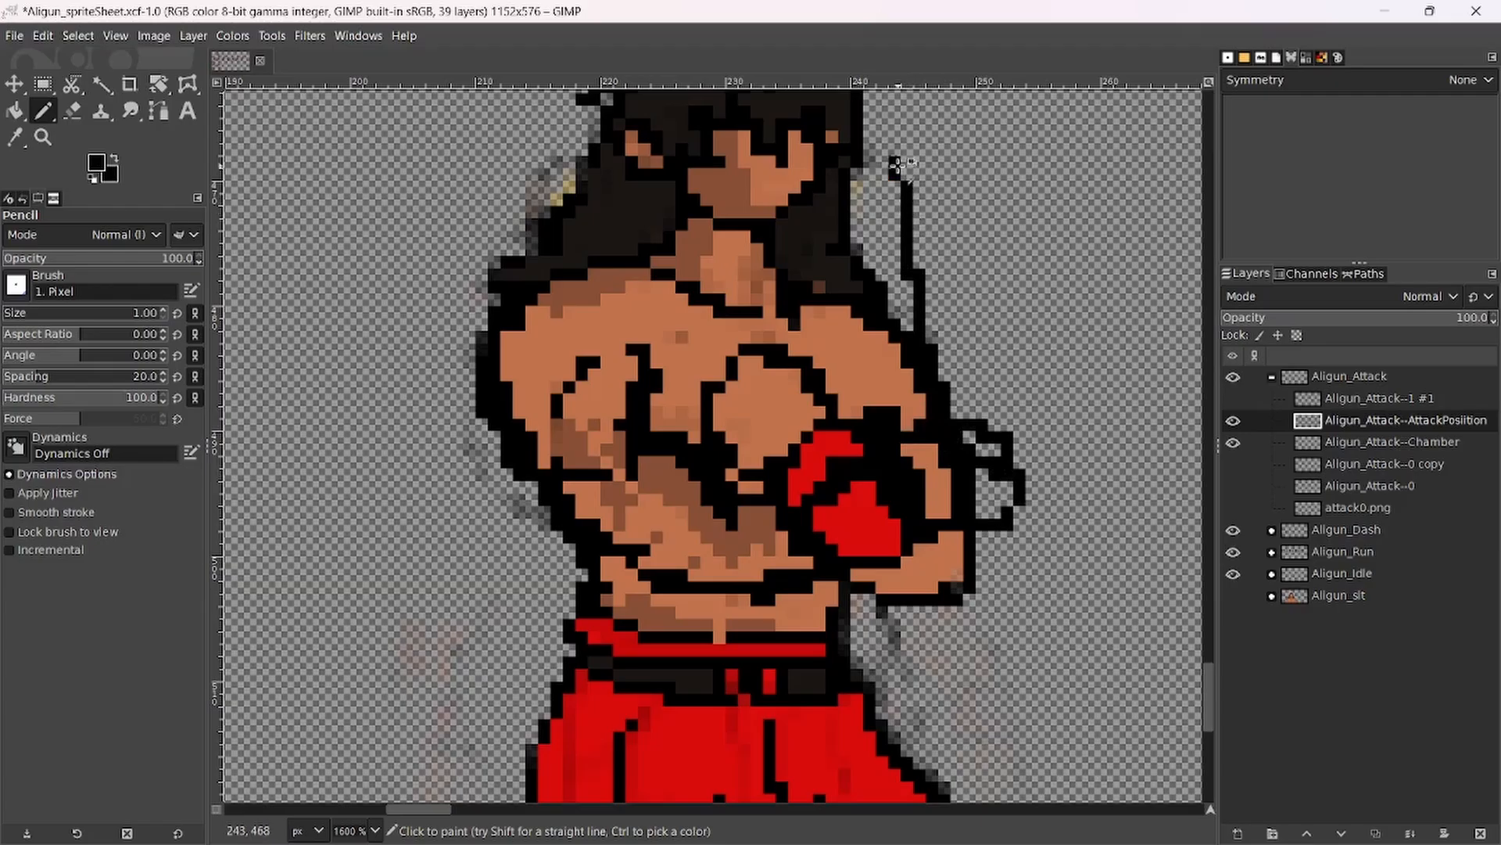
{"action": "scroll", "coordinate": [935, 347], "scroll_direction": "down", "scroll_amount": 1}
{"action": "scroll", "coordinate": [929, 333], "scroll_direction": "up", "scroll_amount": 2}
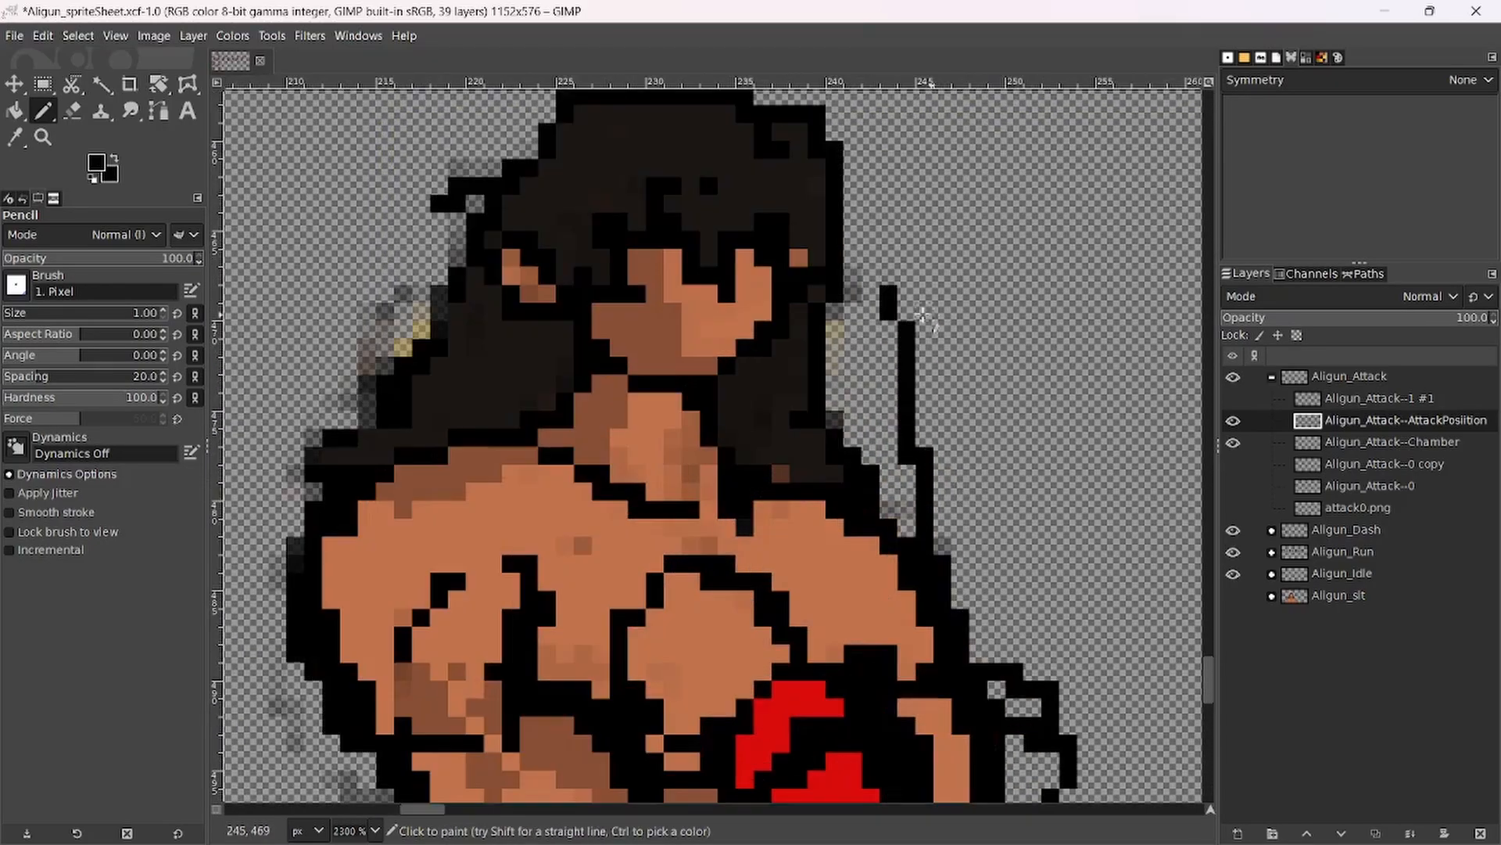
{"action": "mouse_move", "coordinate": [886, 222]}
{"action": "left_mouse_down"}
{"action": "mouse_move", "coordinate": [867, 88]}
{"action": "mouse_move", "coordinate": [962, 111]}
{"action": "mouse_move", "coordinate": [995, 450]}
{"action": "left_mouse_up"}
{"action": "key", "text": "ctrl+z"}
{"action": "scroll", "coordinate": [922, 328], "scroll_direction": "down", "scroll_amount": 3}
{"action": "scroll", "coordinate": [736, 391], "scroll_direction": "up", "scroll_amount": 2}
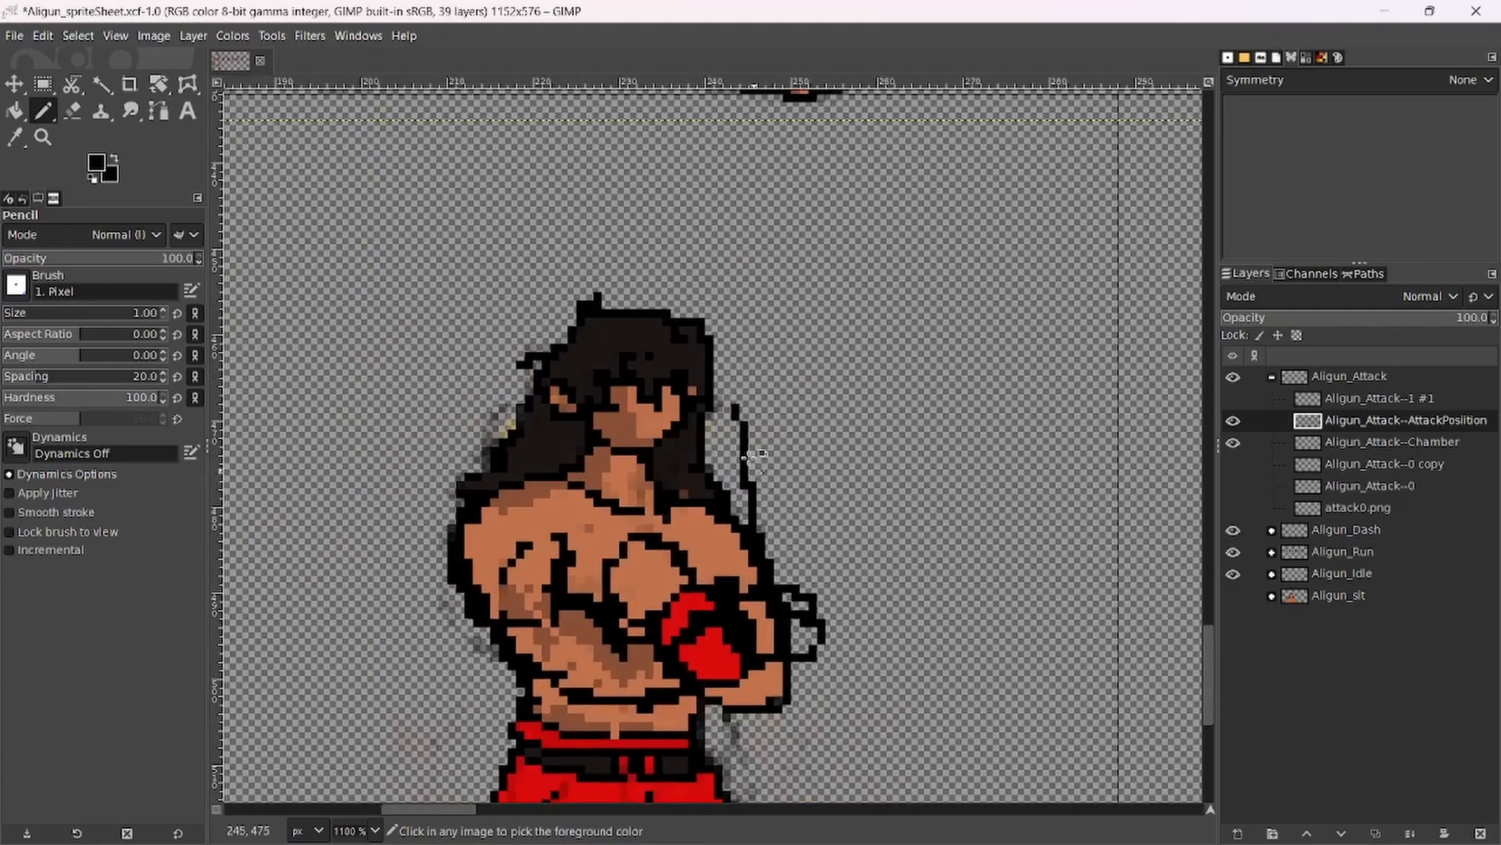
{"action": "mouse_move", "coordinate": [726, 374]}
{"action": "left_mouse_down"}
{"action": "mouse_move", "coordinate": [697, 219]}
{"action": "mouse_move", "coordinate": [760, 216]}
{"action": "mouse_move", "coordinate": [818, 512]}
{"action": "left_mouse_up"}
{"action": "key", "text": "ctrl+z"}
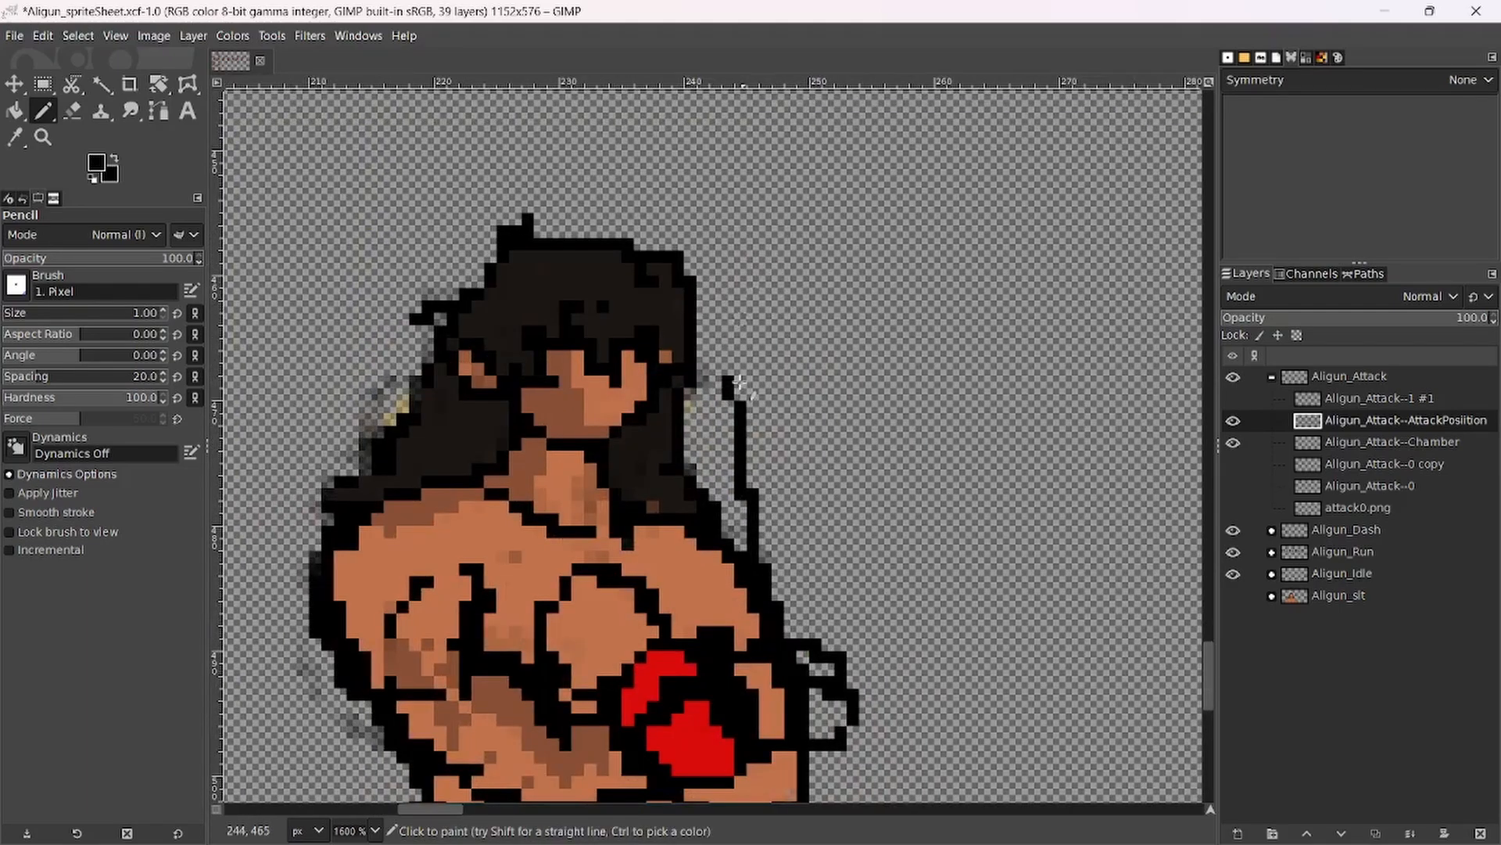
Complete the weapon's black outline with a flat tip beside the top of the head and an outer edge down to the hand.
{"action": "mouse_move", "coordinate": [725, 349]}
{"action": "left_mouse_down"}
{"action": "mouse_move", "coordinate": [693, 225]}
{"action": "mouse_move", "coordinate": [752, 226]}
{"action": "mouse_move", "coordinate": [767, 266]}
{"action": "mouse_move", "coordinate": [817, 653]}
{"action": "left_mouse_up"}
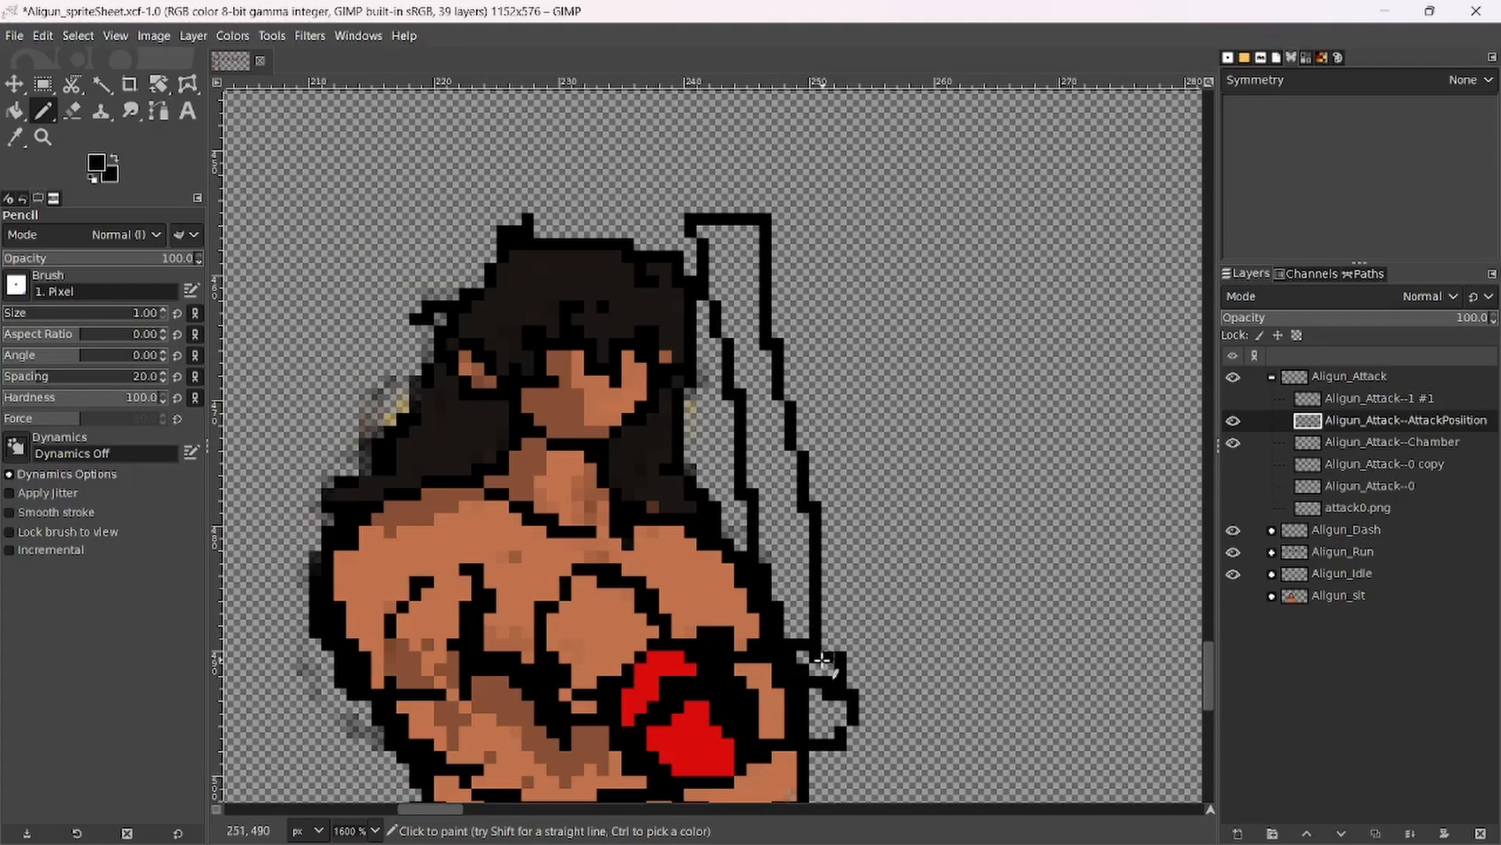
{"action": "scroll", "coordinate": [791, 621], "scroll_direction": "down", "scroll_amount": 1}
{"action": "scroll", "coordinate": [796, 607], "scroll_direction": "up", "scroll_amount": 1}
{"action": "mouse_move", "coordinate": [755, 410]}
{"action": "left_mouse_down"}
{"action": "mouse_move", "coordinate": [765, 491]}
{"action": "mouse_move", "coordinate": [812, 489]}
{"action": "mouse_move", "coordinate": [818, 414]}
{"action": "left_mouse_up"}
Sample the yellow from the Chamber frame's weapon and start filling the handle end below the gripping hand.
{"action": "scroll", "coordinate": [817, 415], "scroll_direction": "down", "scroll_amount": 5}
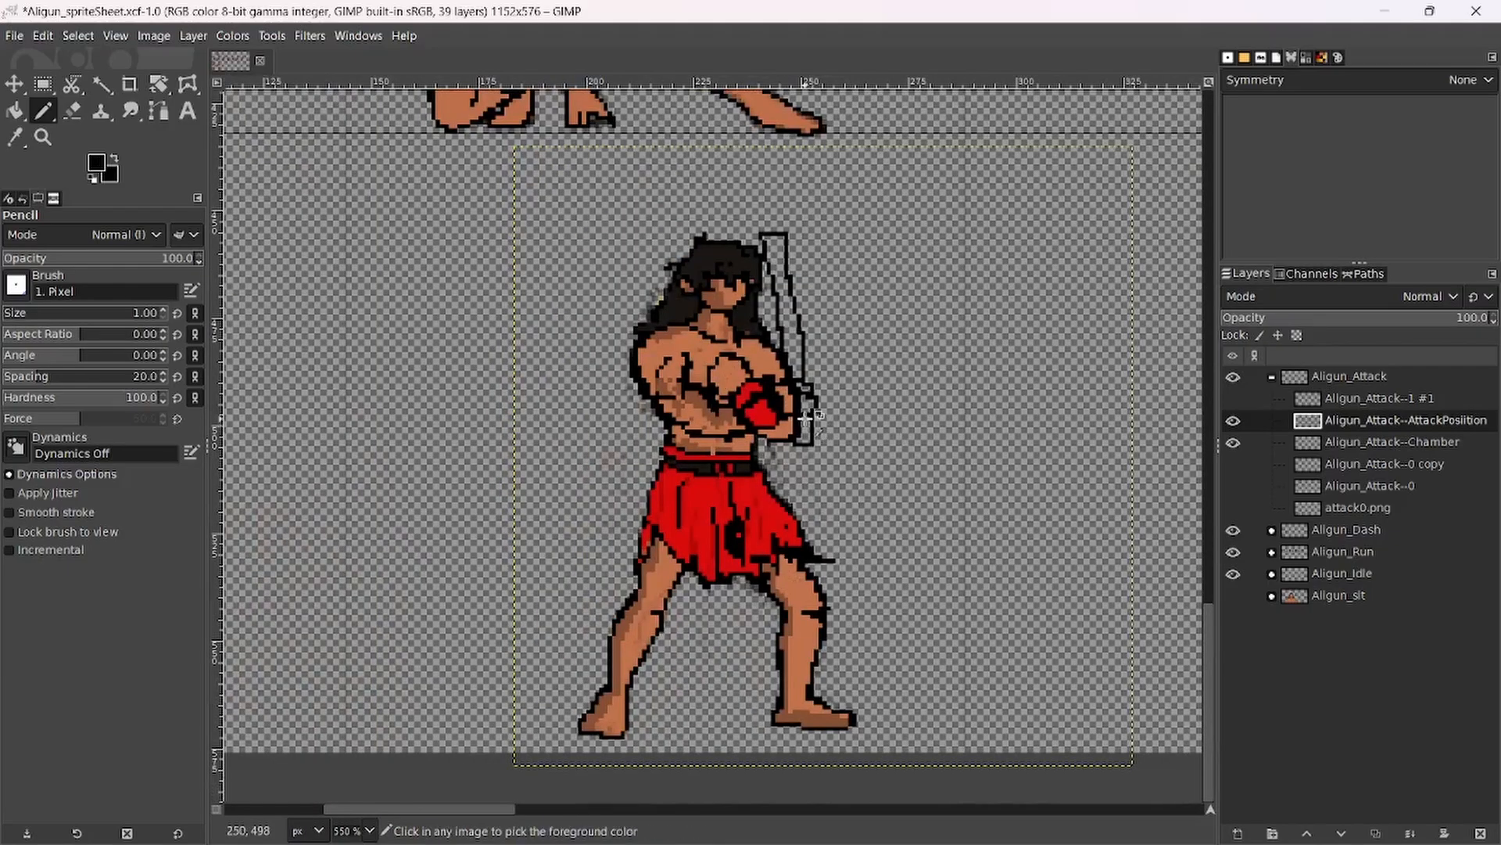
{"action": "scroll", "coordinate": [587, 681], "scroll_direction": "up", "scroll_amount": 3}
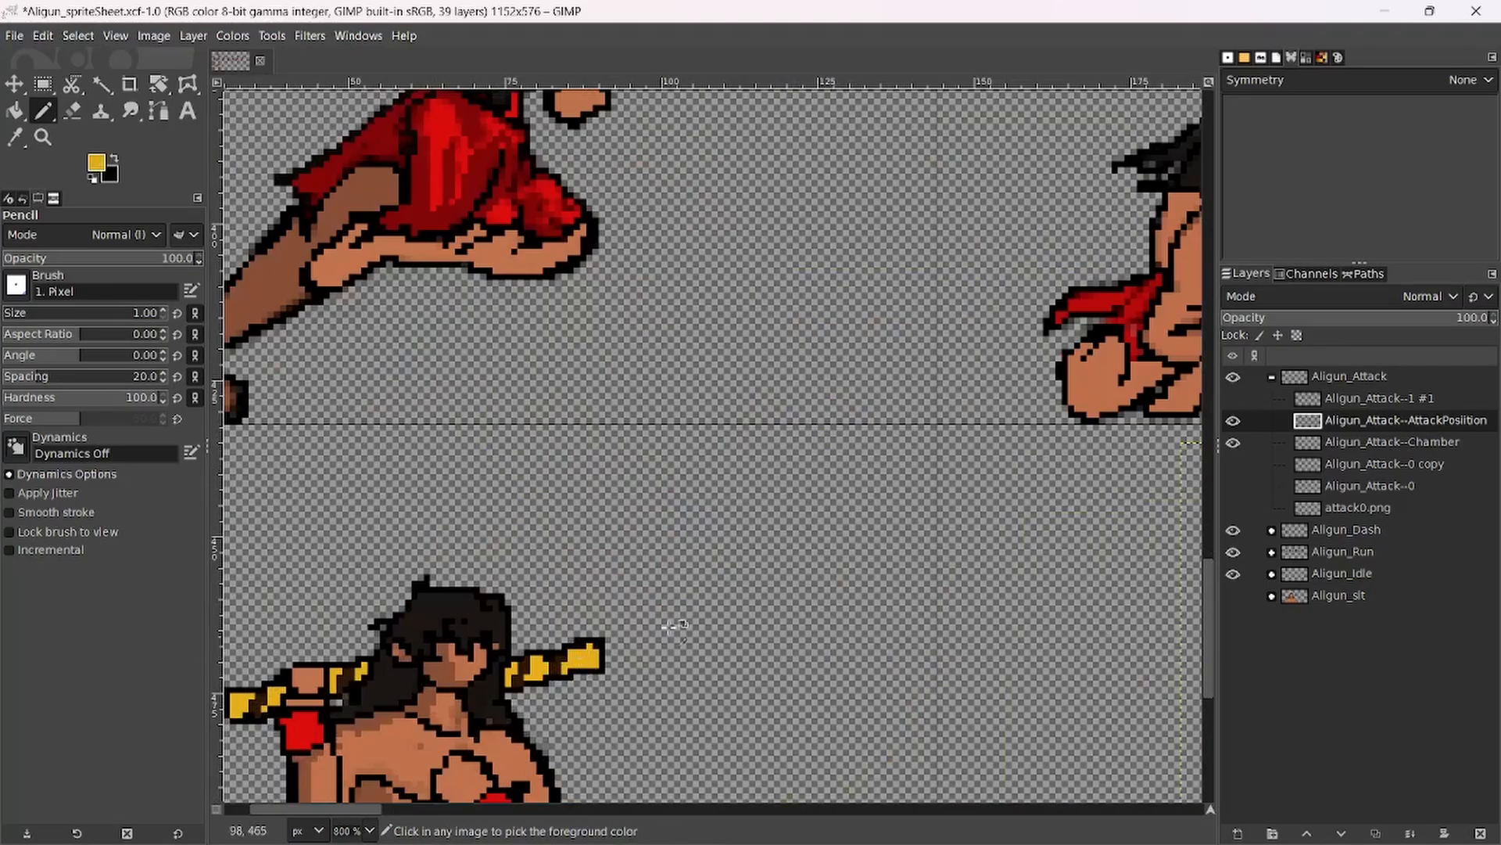
{"action": "scroll", "coordinate": [673, 625], "scroll_direction": "down", "scroll_amount": 3}
{"action": "scroll", "coordinate": [618, 414], "scroll_direction": "up", "scroll_amount": 5}
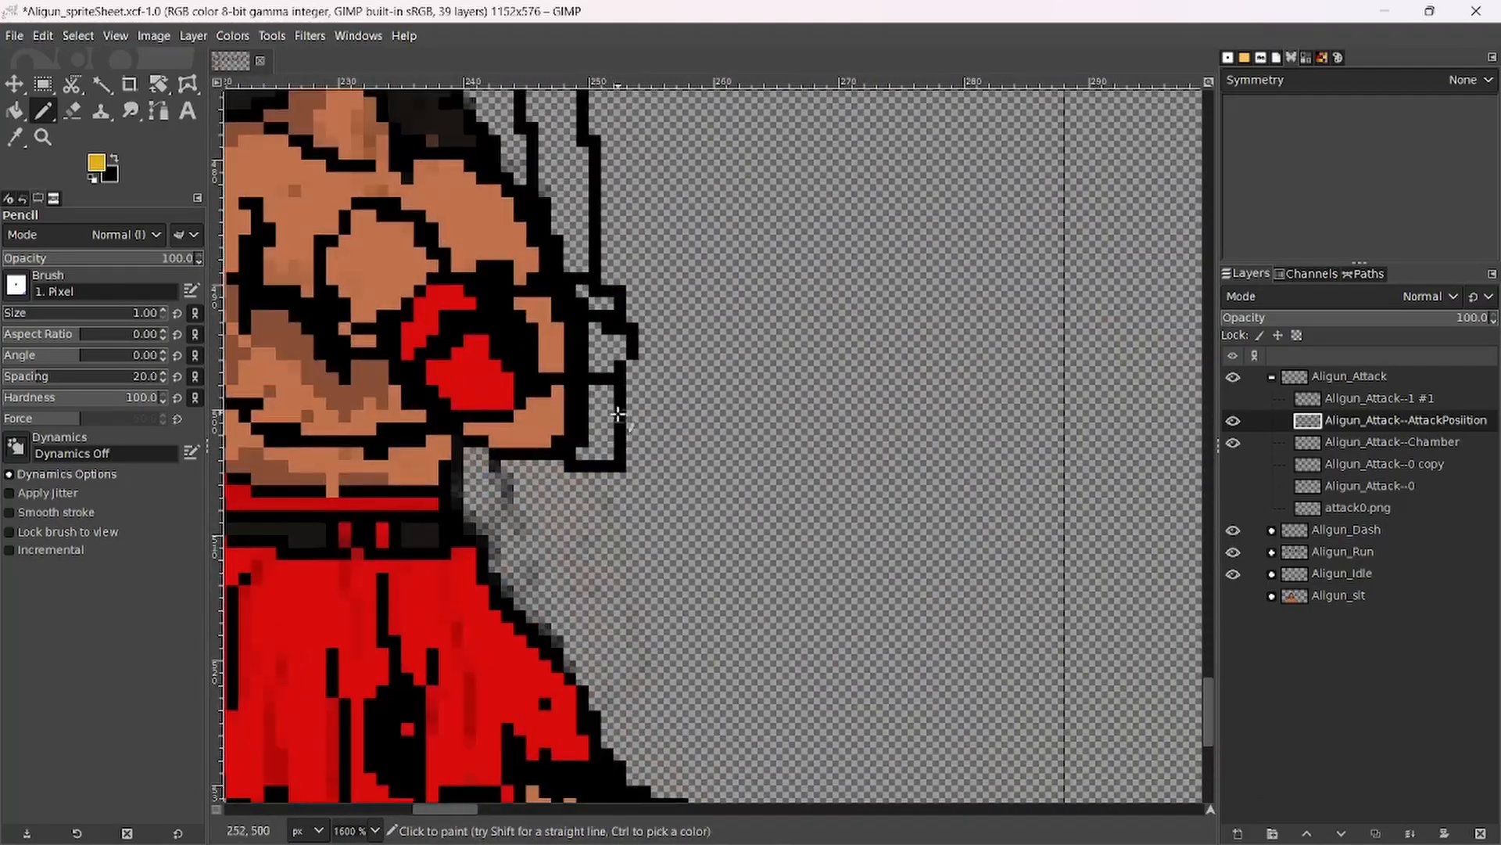
{"action": "mouse_move", "coordinate": [607, 441]}
{"action": "left_mouse_down"}
{"action": "mouse_move", "coordinate": [600, 401]}
{"action": "mouse_move", "coordinate": [595, 441]}
{"action": "left_mouse_up"}
Sample the skin tone and fill the gripping hand and its join with the forearm.
{"action": "left_click", "coordinate": [552, 359], "text": "ctrl"}
{"action": "mouse_move", "coordinate": [569, 365]}
{"action": "left_mouse_down"}
{"action": "mouse_move", "coordinate": [607, 341]}
{"action": "mouse_move", "coordinate": [568, 338]}
{"action": "mouse_move", "coordinate": [605, 311]}
{"action": "mouse_move", "coordinate": [582, 290]}
{"action": "mouse_move", "coordinate": [599, 365]}
{"action": "left_mouse_up"}
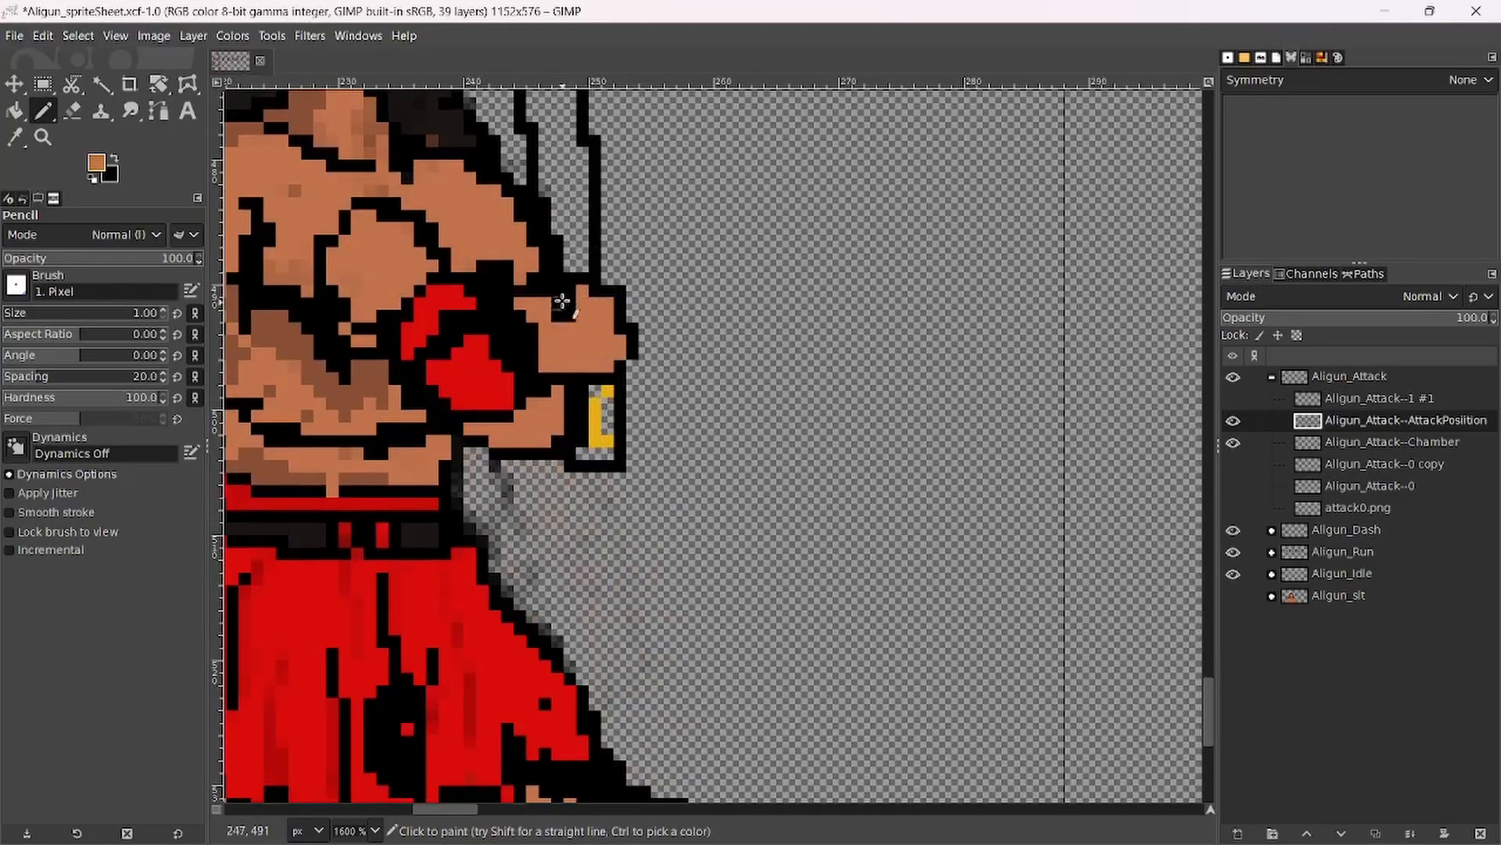
{"action": "left_click_drag", "start_coordinate": [581, 317], "coordinate": [555, 315]}
Fill the rest of the handle and the whole weapon shaft with yellow, and touch up its inner edge near the tip in black.
{"action": "left_click", "coordinate": [612, 417], "text": "ctrl"}
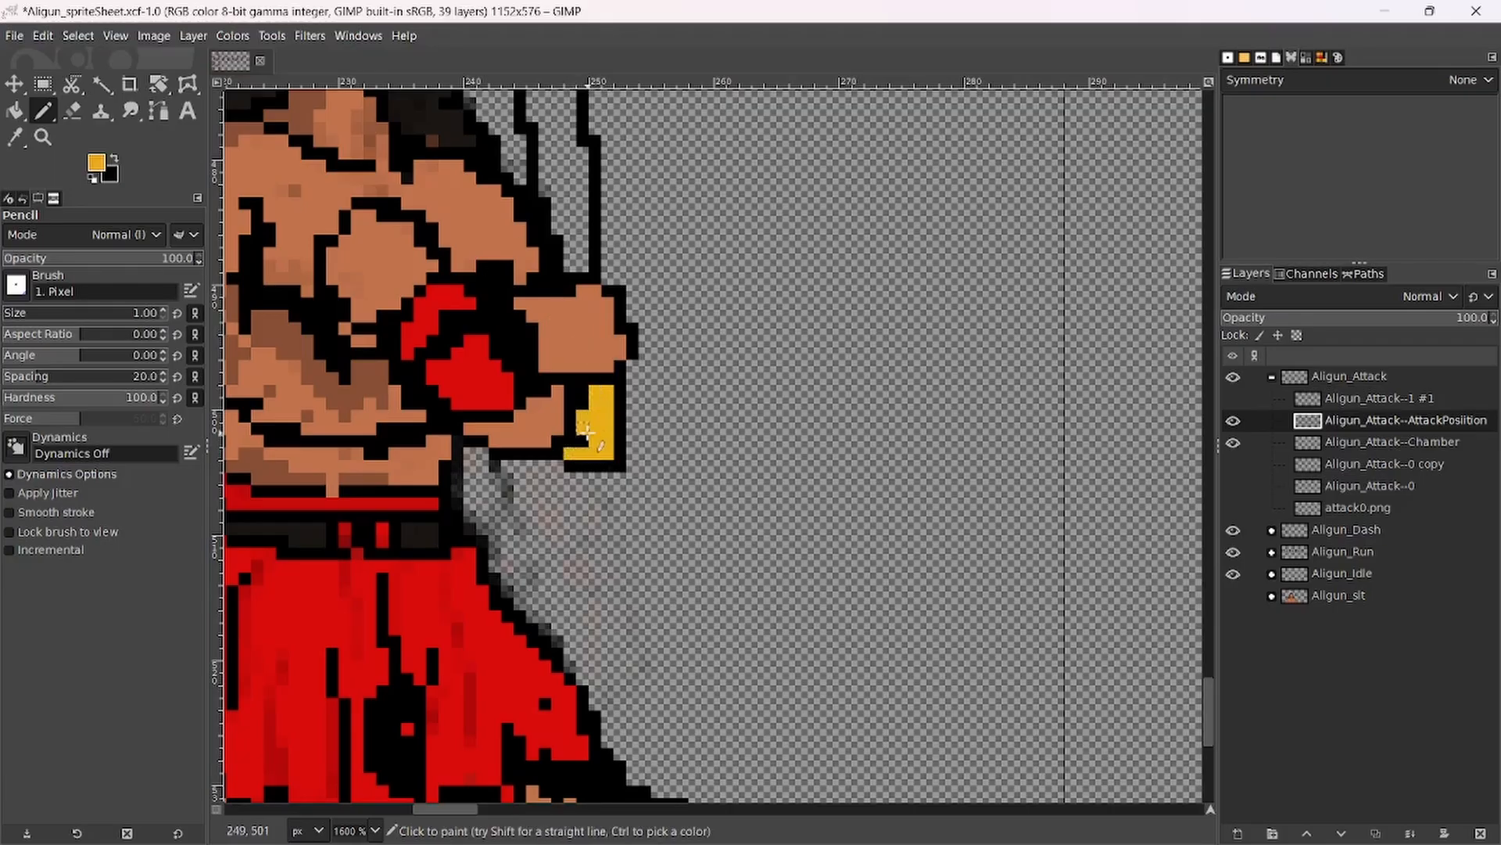
{"action": "mouse_move", "coordinate": [571, 265]}
{"action": "left_mouse_down"}
{"action": "mouse_move", "coordinate": [570, 169]}
{"action": "mouse_move", "coordinate": [571, 242]}
{"action": "left_mouse_up"}
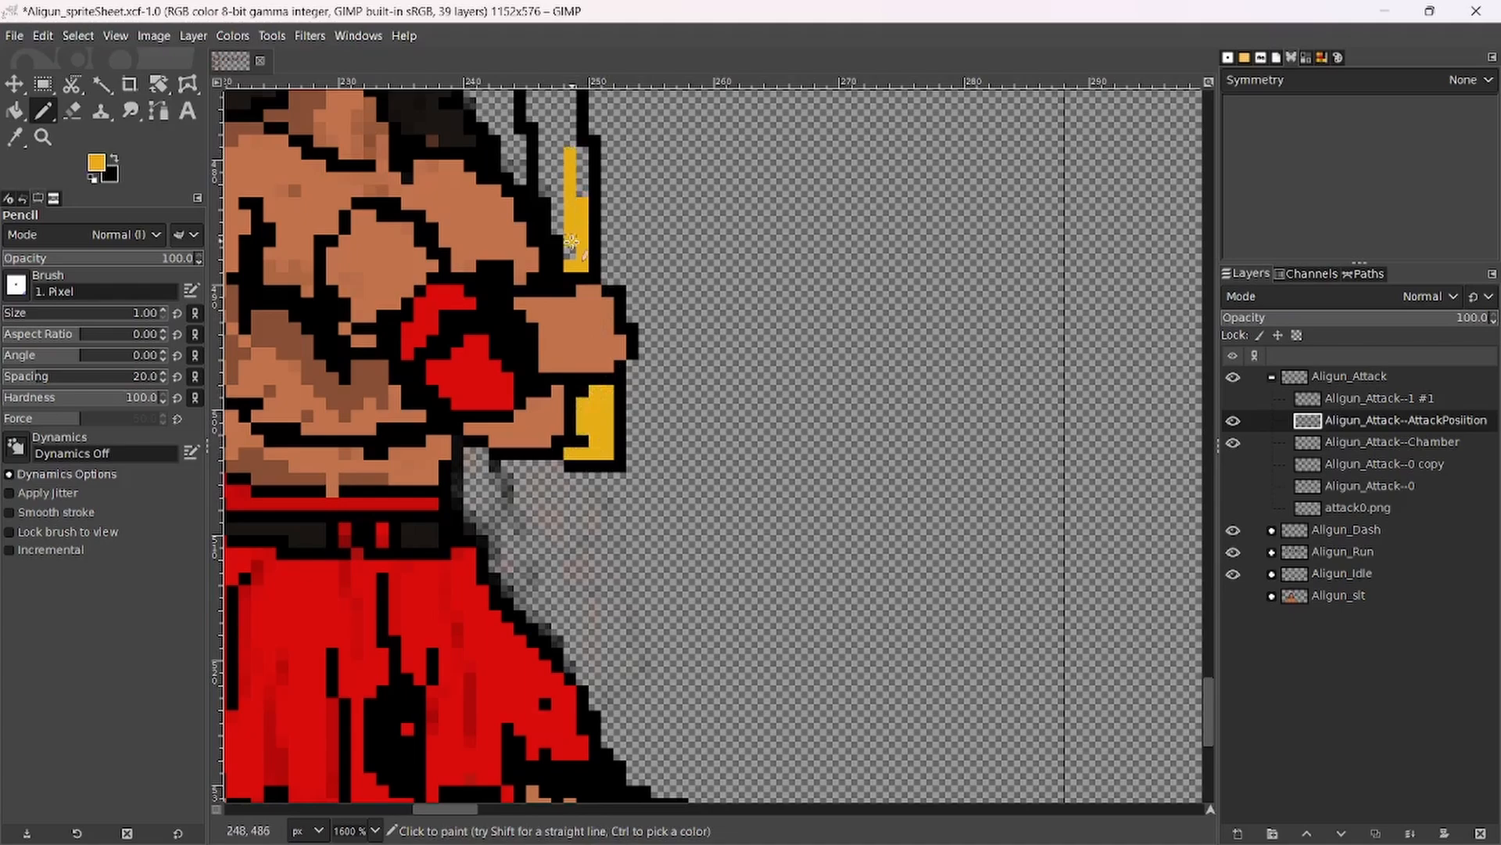
{"action": "left_click_drag", "start_coordinate": [549, 186], "coordinate": [542, 127]}
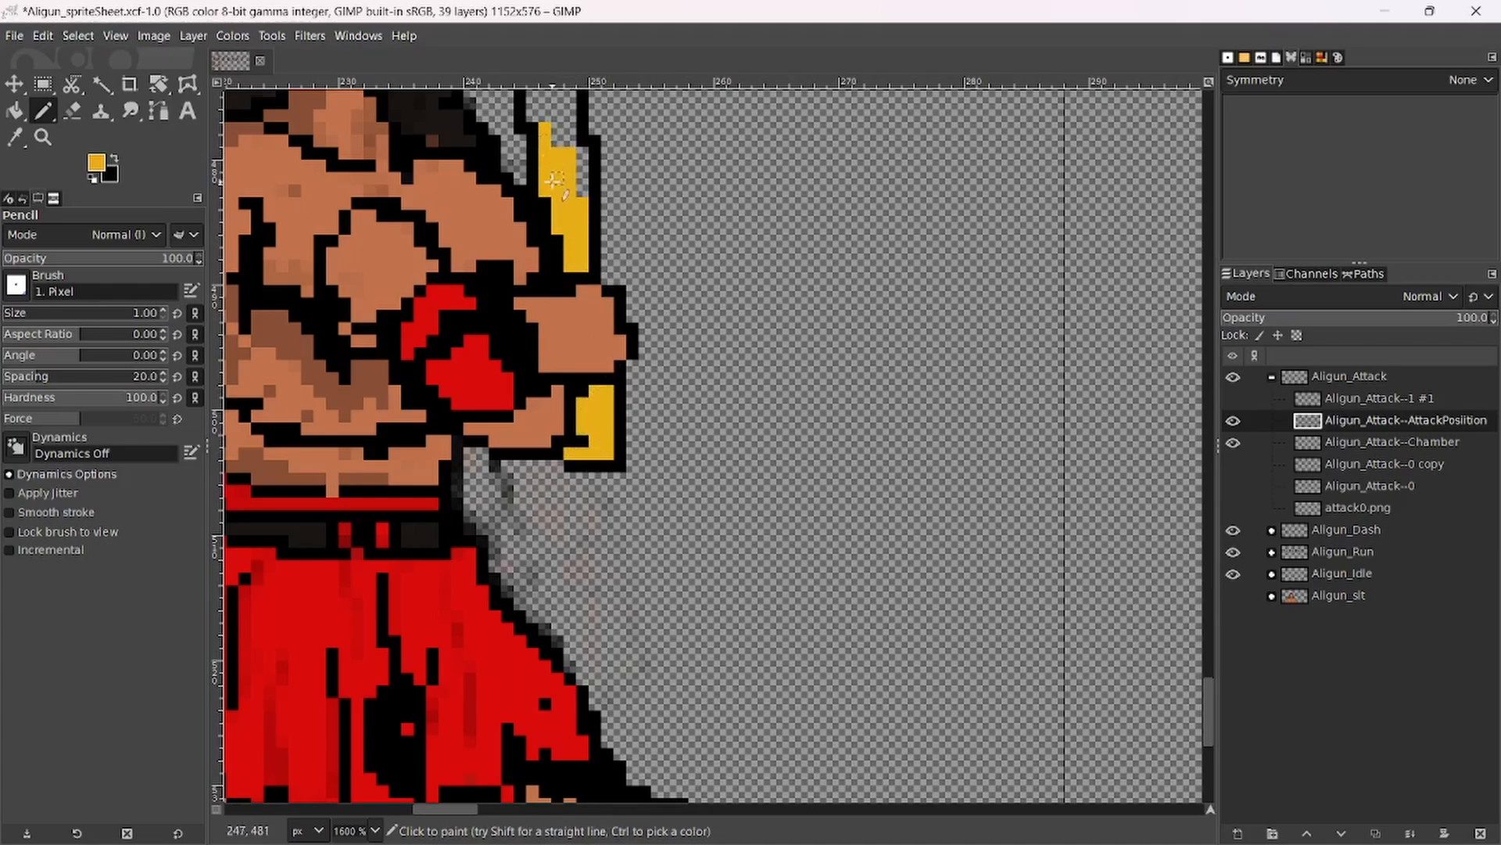
{"action": "mouse_move", "coordinate": [582, 190]}
{"action": "left_mouse_down"}
{"action": "mouse_move", "coordinate": [582, 154]}
{"action": "mouse_move", "coordinate": [624, 415]}
{"action": "mouse_move", "coordinate": [613, 360]}
{"action": "mouse_move", "coordinate": [593, 345]}
{"action": "mouse_move", "coordinate": [618, 321]}
{"action": "mouse_move", "coordinate": [623, 335]}
{"action": "mouse_move", "coordinate": [602, 192]}
{"action": "mouse_move", "coordinate": [579, 266]}
{"action": "mouse_move", "coordinate": [576, 173]}
{"action": "mouse_move", "coordinate": [552, 150]}
{"action": "left_mouse_up"}
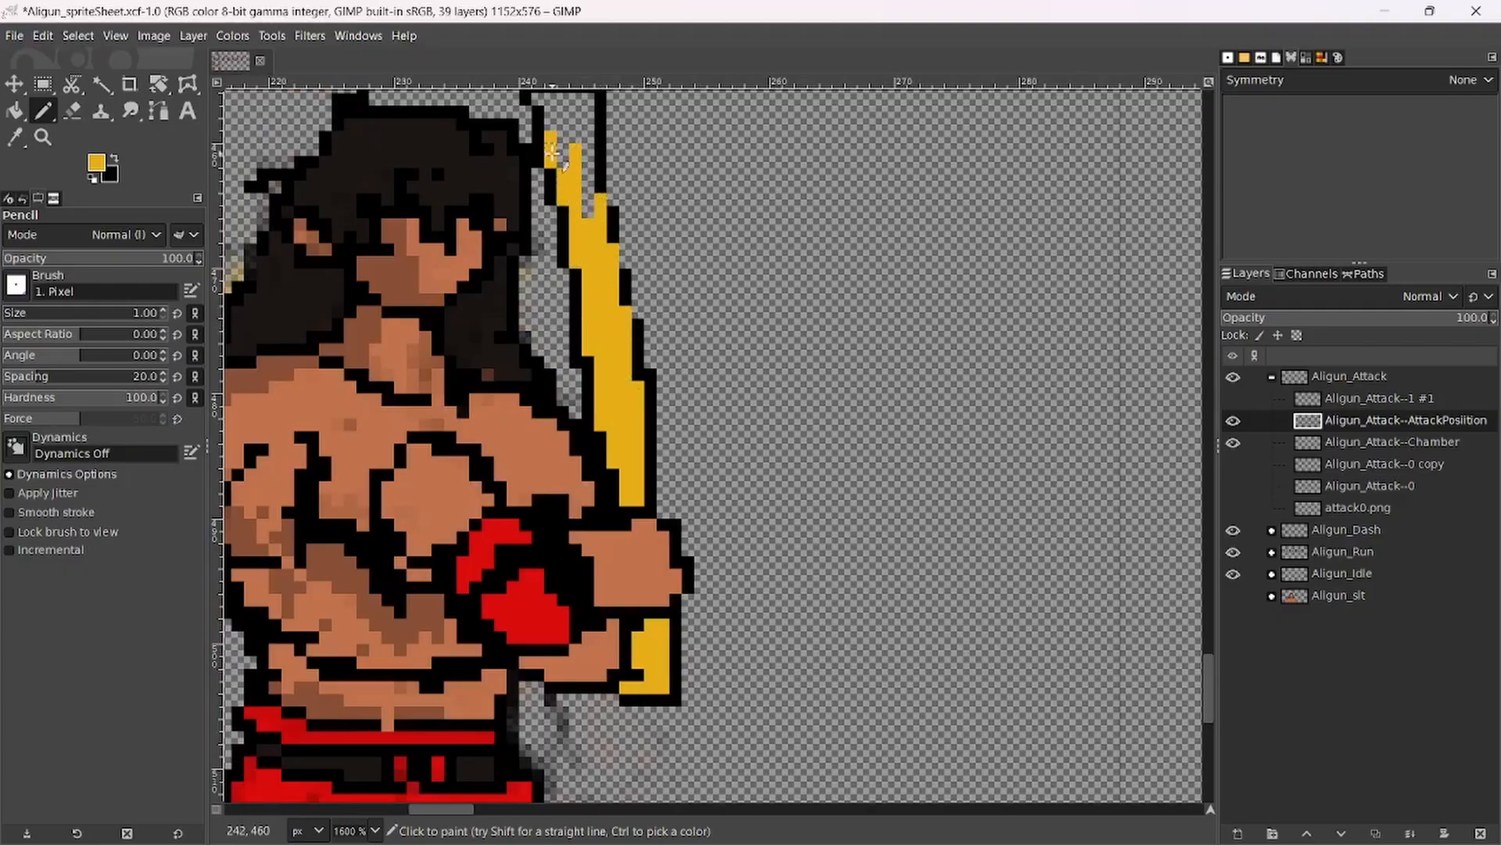
{"action": "left_click_drag", "start_coordinate": [536, 100], "coordinate": [559, 149]}
{"action": "scroll", "coordinate": [560, 342], "scroll_direction": "up", "scroll_amount": 1}
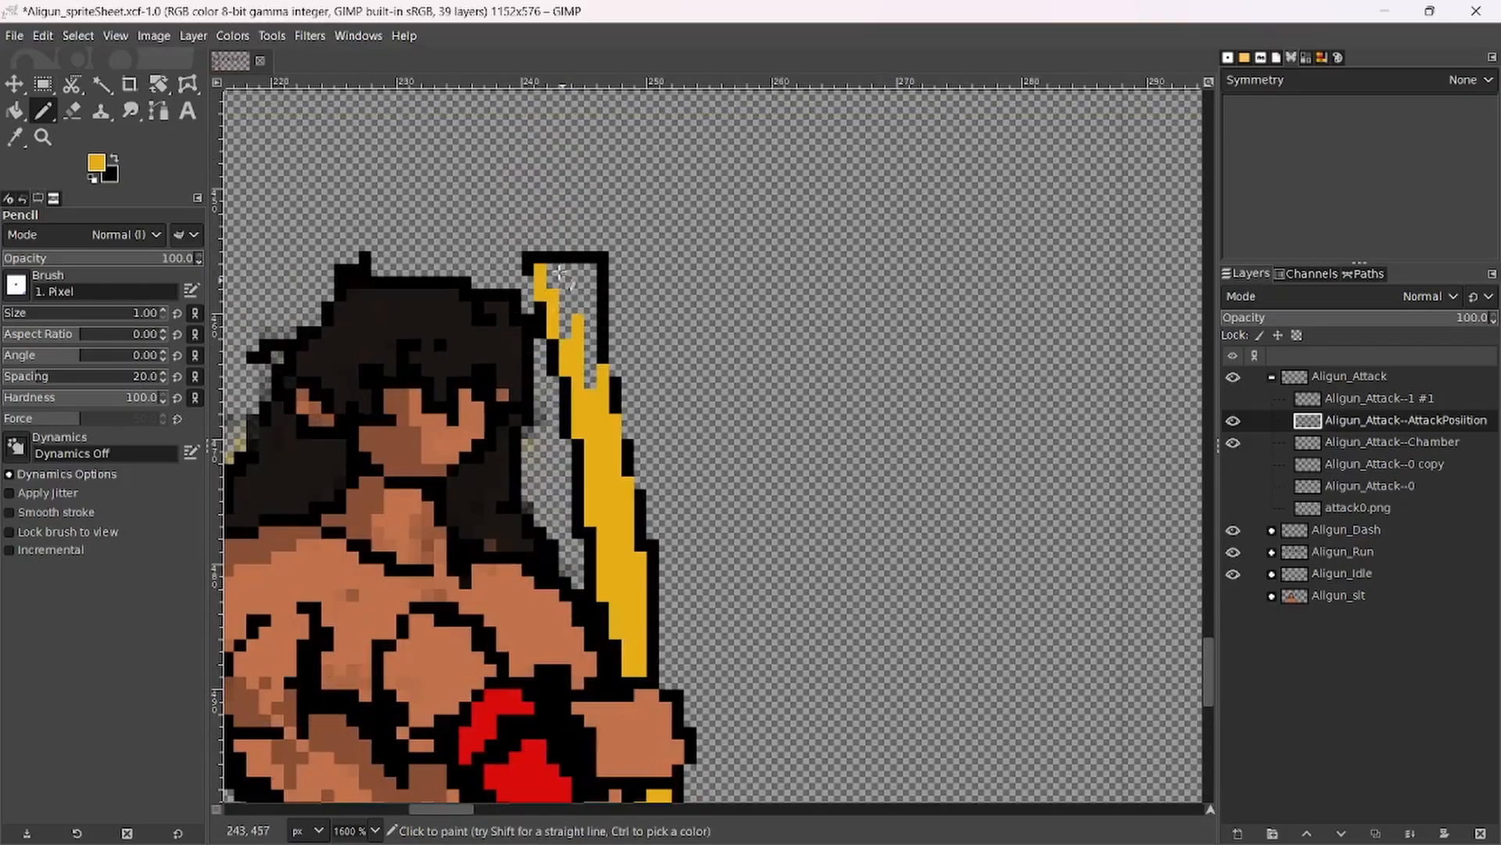
{"action": "mouse_move", "coordinate": [582, 380]}
{"action": "left_mouse_down"}
{"action": "mouse_move", "coordinate": [590, 274]}
{"action": "mouse_move", "coordinate": [582, 265]}
{"action": "mouse_move", "coordinate": [579, 323]}
{"action": "mouse_move", "coordinate": [561, 263]}
{"action": "mouse_move", "coordinate": [540, 282]}
{"action": "mouse_move", "coordinate": [528, 265]}
{"action": "mouse_move", "coordinate": [547, 318]}
{"action": "left_mouse_up"}
{"action": "left_click", "coordinate": [528, 266], "text": "ctrl"}
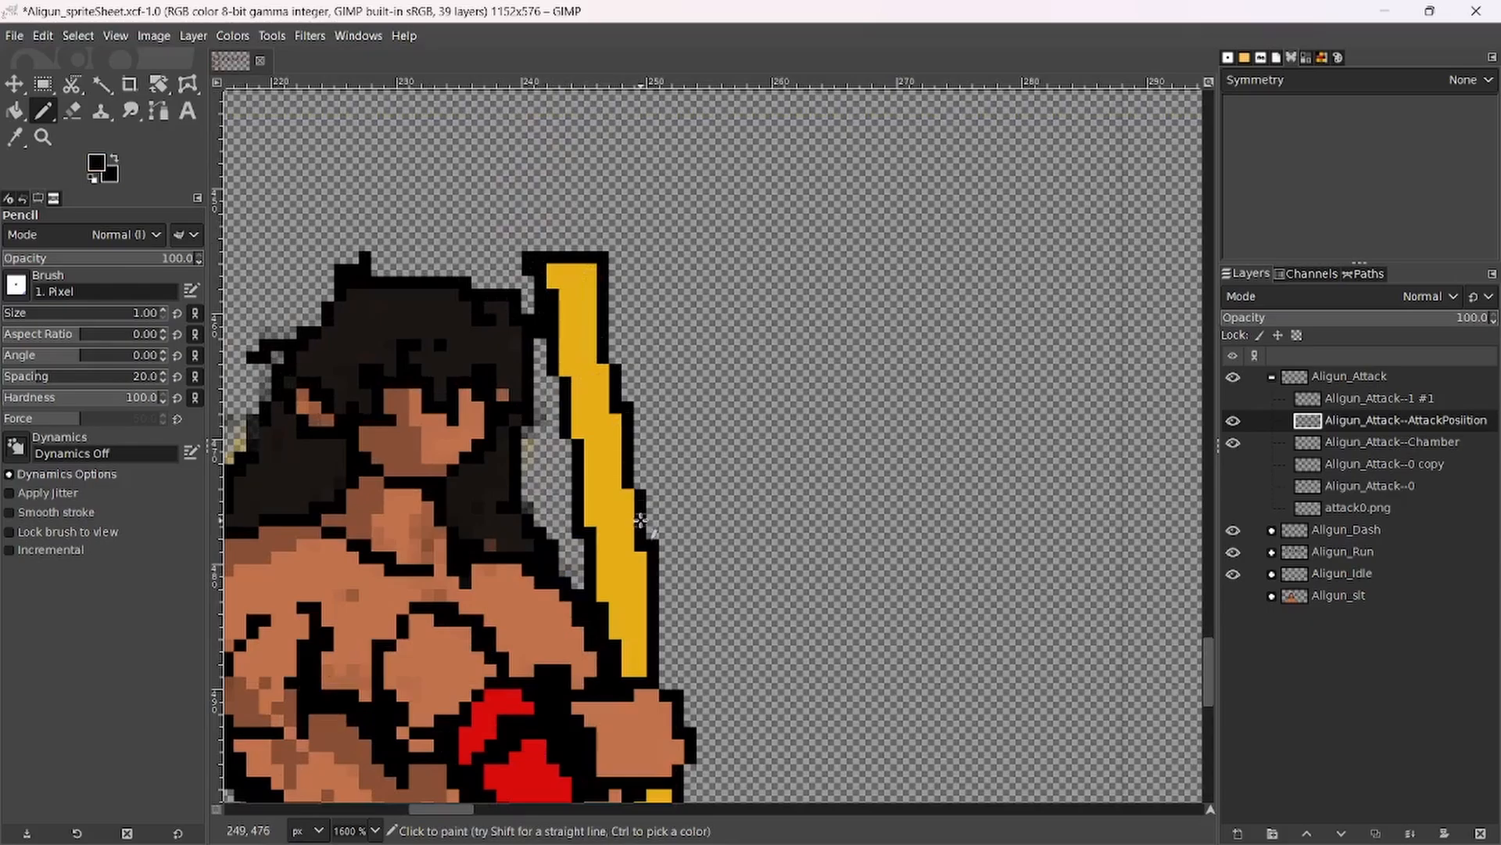
Sample the dark brown stripe color from the Chamber frame's weapon.
{"action": "scroll", "coordinate": [641, 524], "scroll_direction": "down", "scroll_amount": 4}
{"action": "scroll", "coordinate": [782, 398], "scroll_direction": "up", "scroll_amount": 1}
{"action": "scroll", "coordinate": [782, 399], "scroll_direction": "down", "scroll_amount": 2}
{"action": "scroll", "coordinate": [420, 367], "scroll_direction": "up", "scroll_amount": 4}
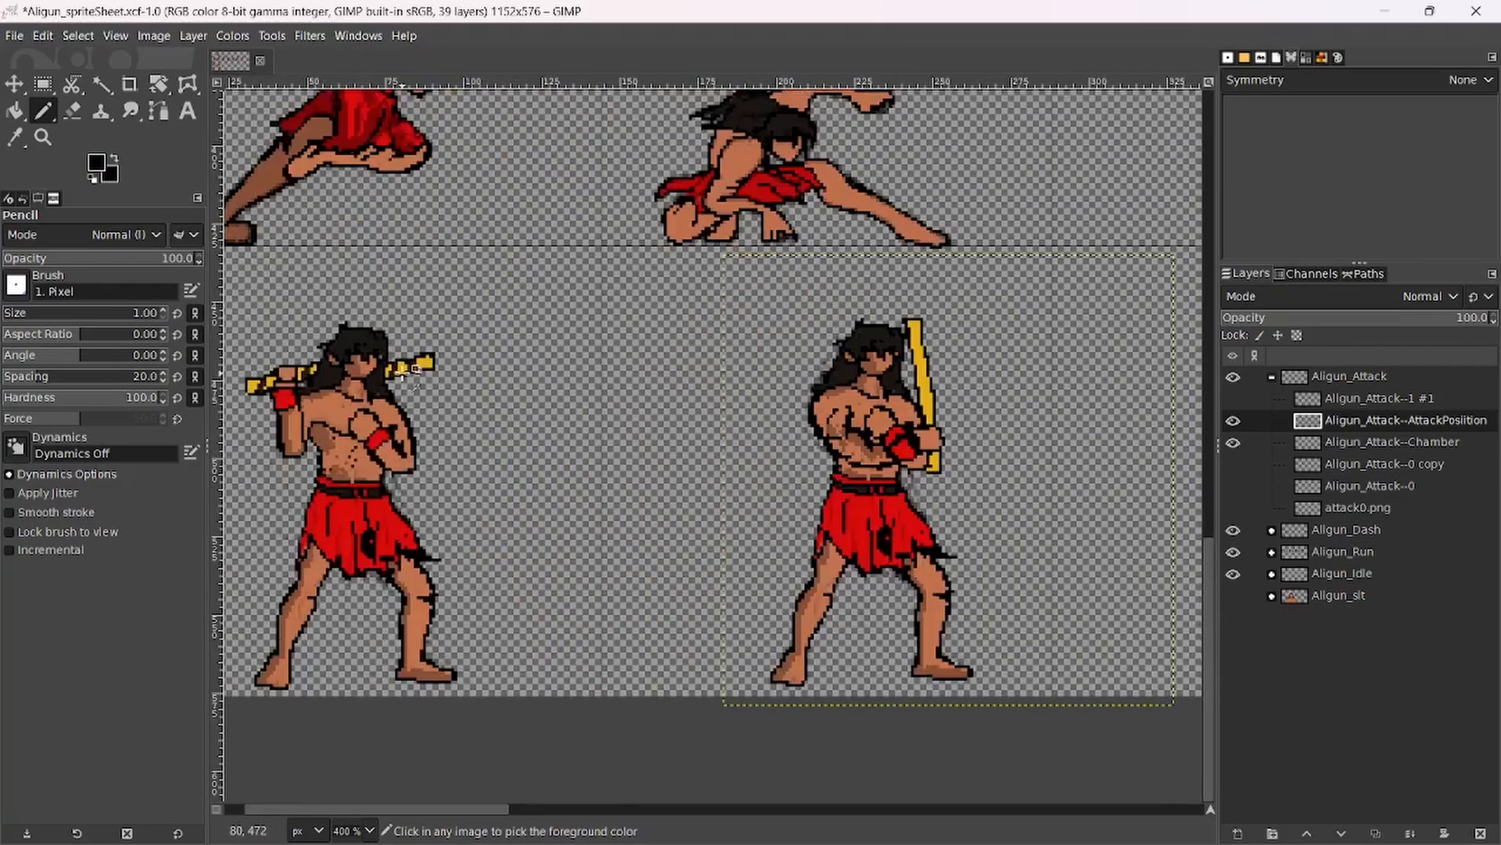
{"action": "scroll", "coordinate": [423, 359], "scroll_direction": "down", "scroll_amount": 3}
{"action": "scroll", "coordinate": [441, 369], "scroll_direction": "up", "scroll_amount": 5}
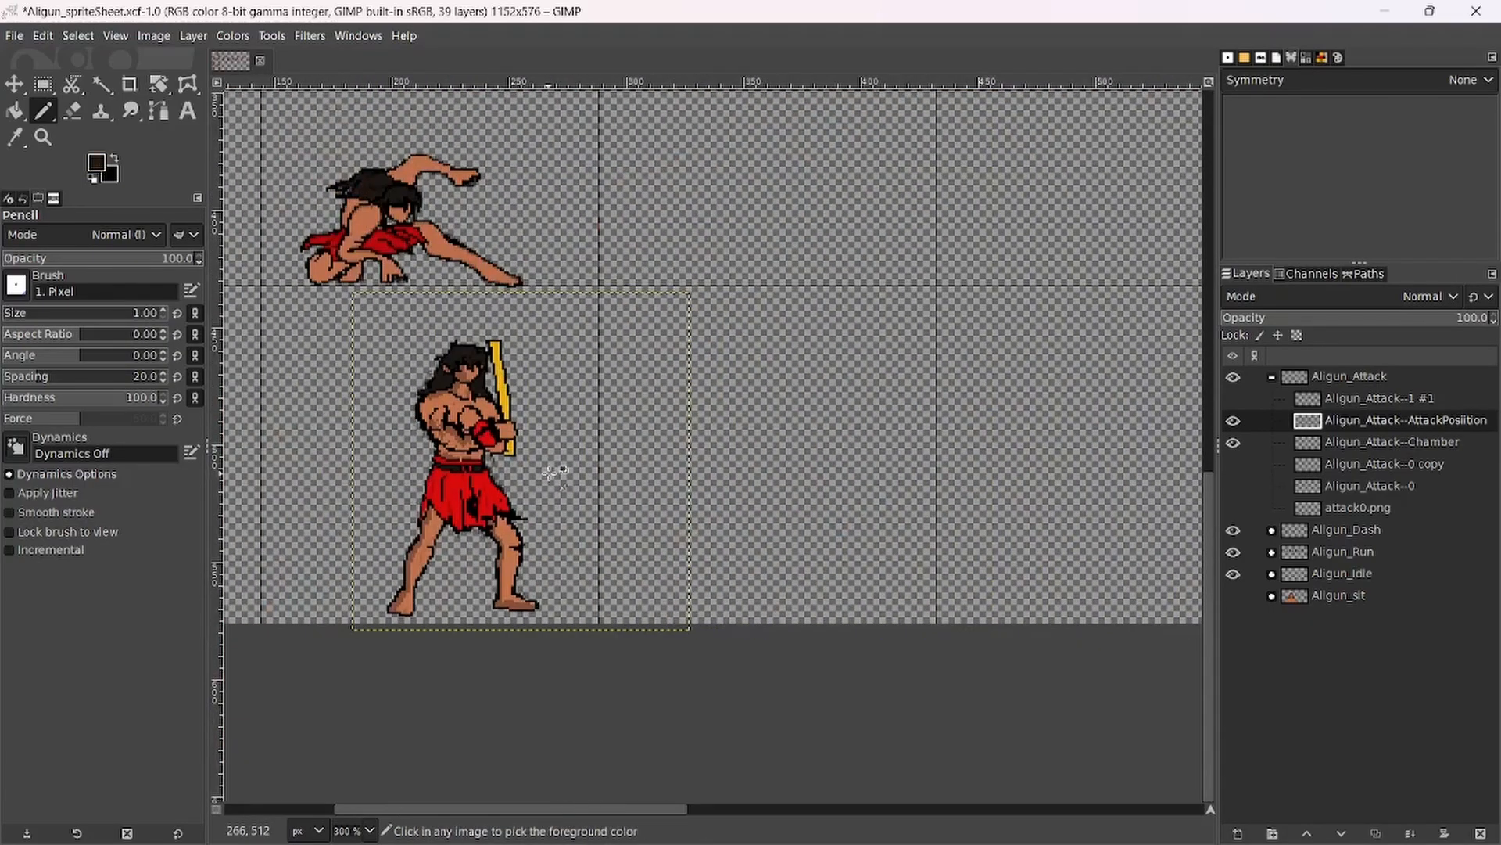
{"action": "left_click_drag", "start_coordinate": [431, 419], "coordinate": [464, 421]}
{"action": "scroll", "coordinate": [418, 422], "scroll_direction": "up", "scroll_amount": 4}
{"action": "key", "text": "ctrl+z"}
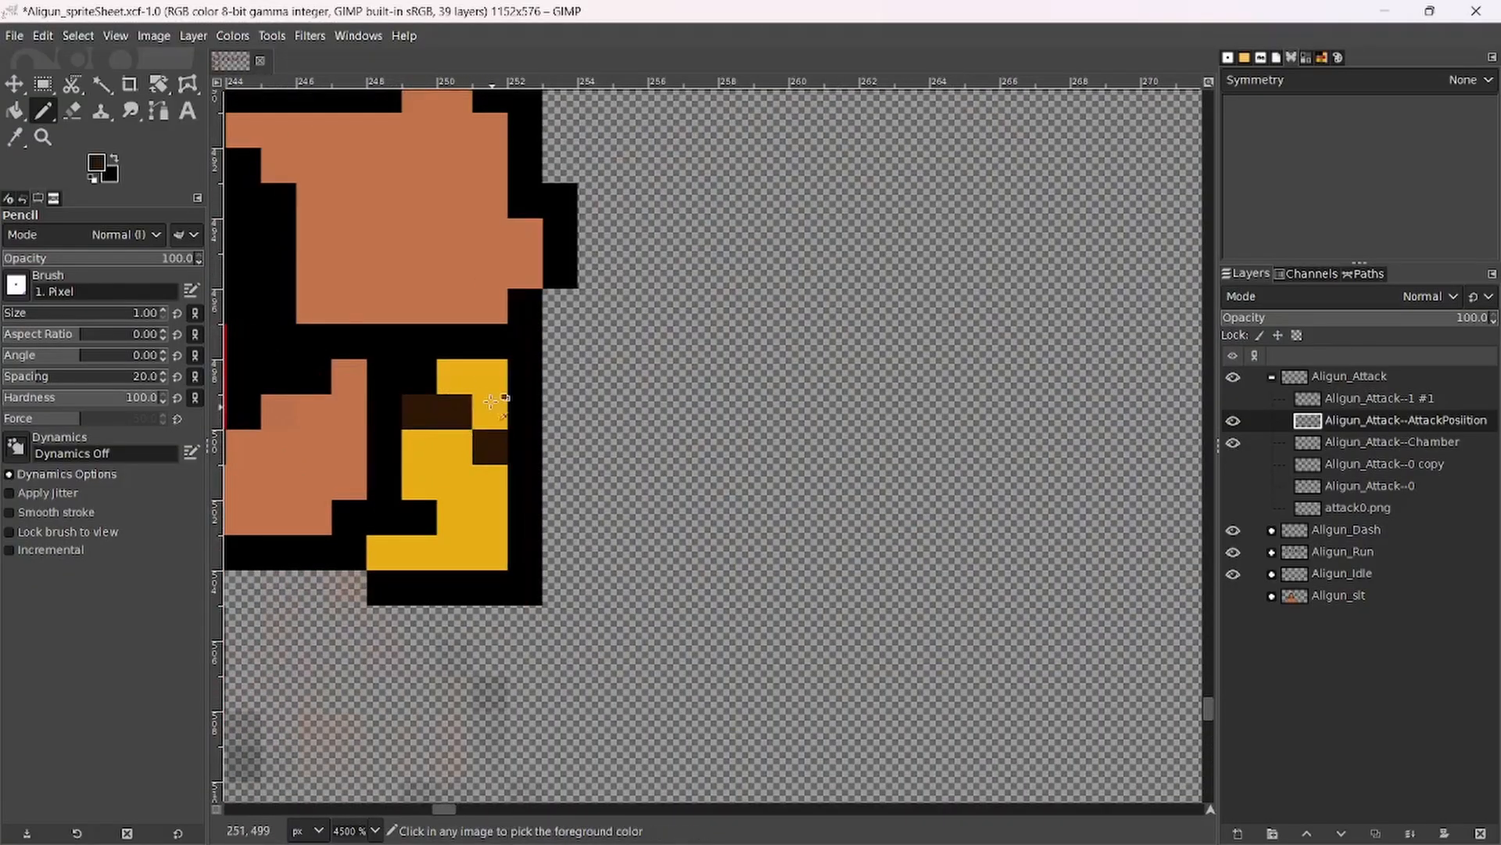
{"action": "scroll", "coordinate": [464, 421], "scroll_direction": "down", "scroll_amount": 3}
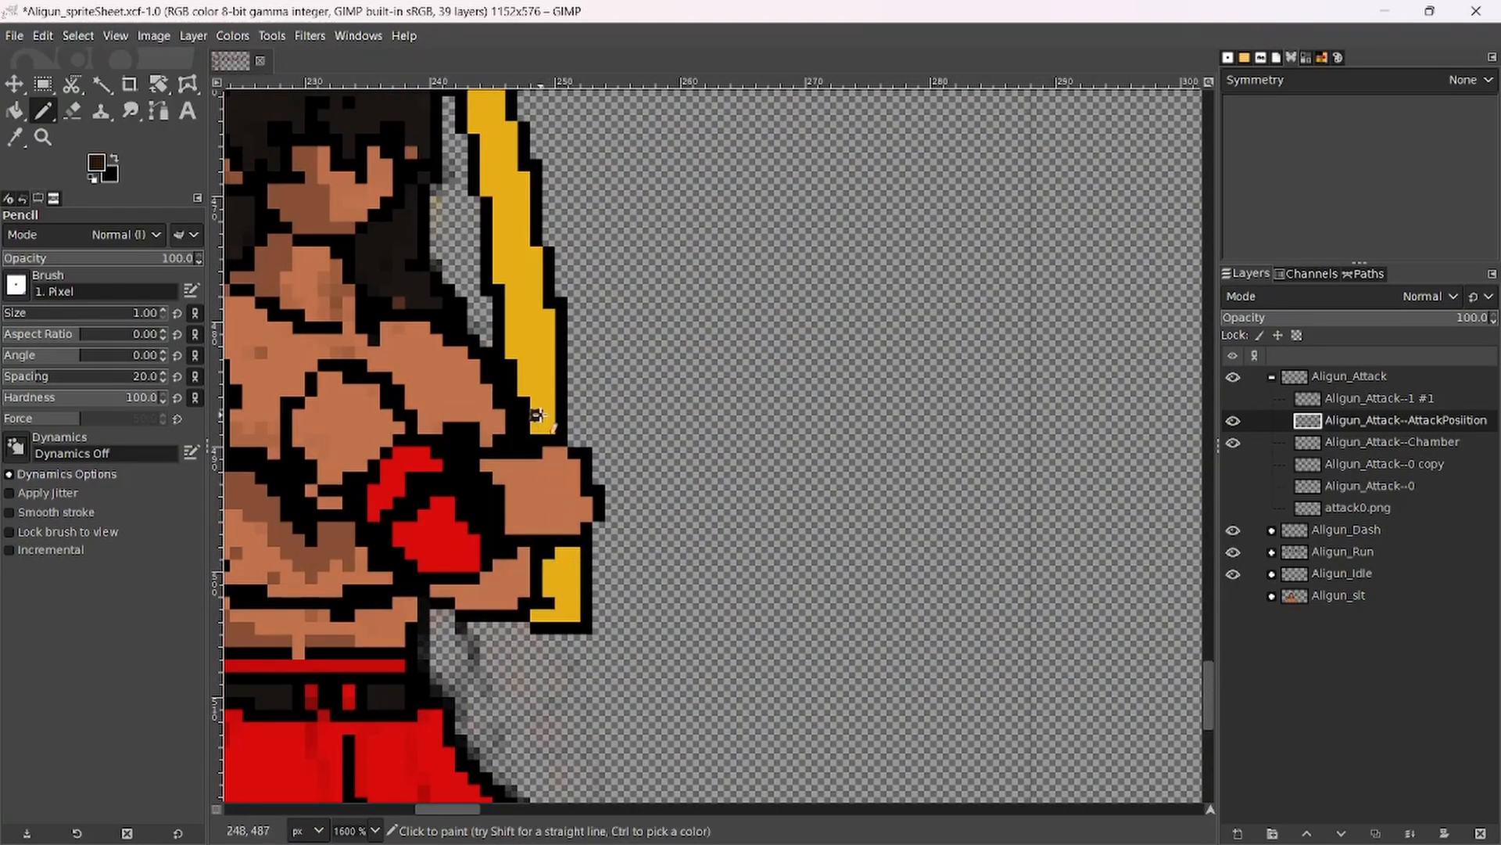
Paint diagonal dark brown stripes across the yellow weapon, from the handle below the hand up toward the tip.
{"action": "left_click", "coordinate": [563, 561]}
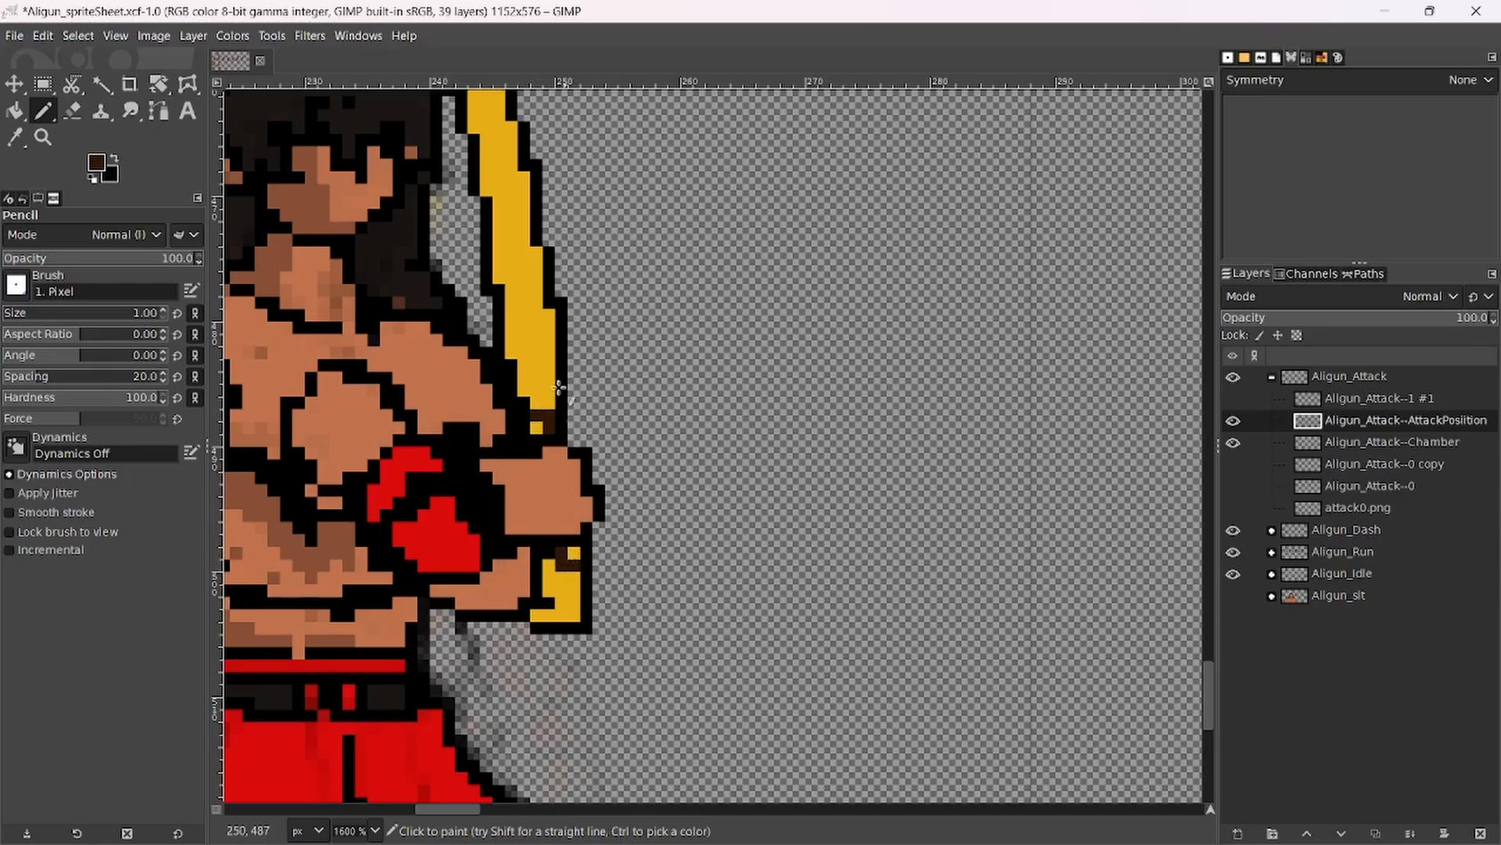
{"action": "left_click_drag", "start_coordinate": [507, 313], "coordinate": [545, 353]}
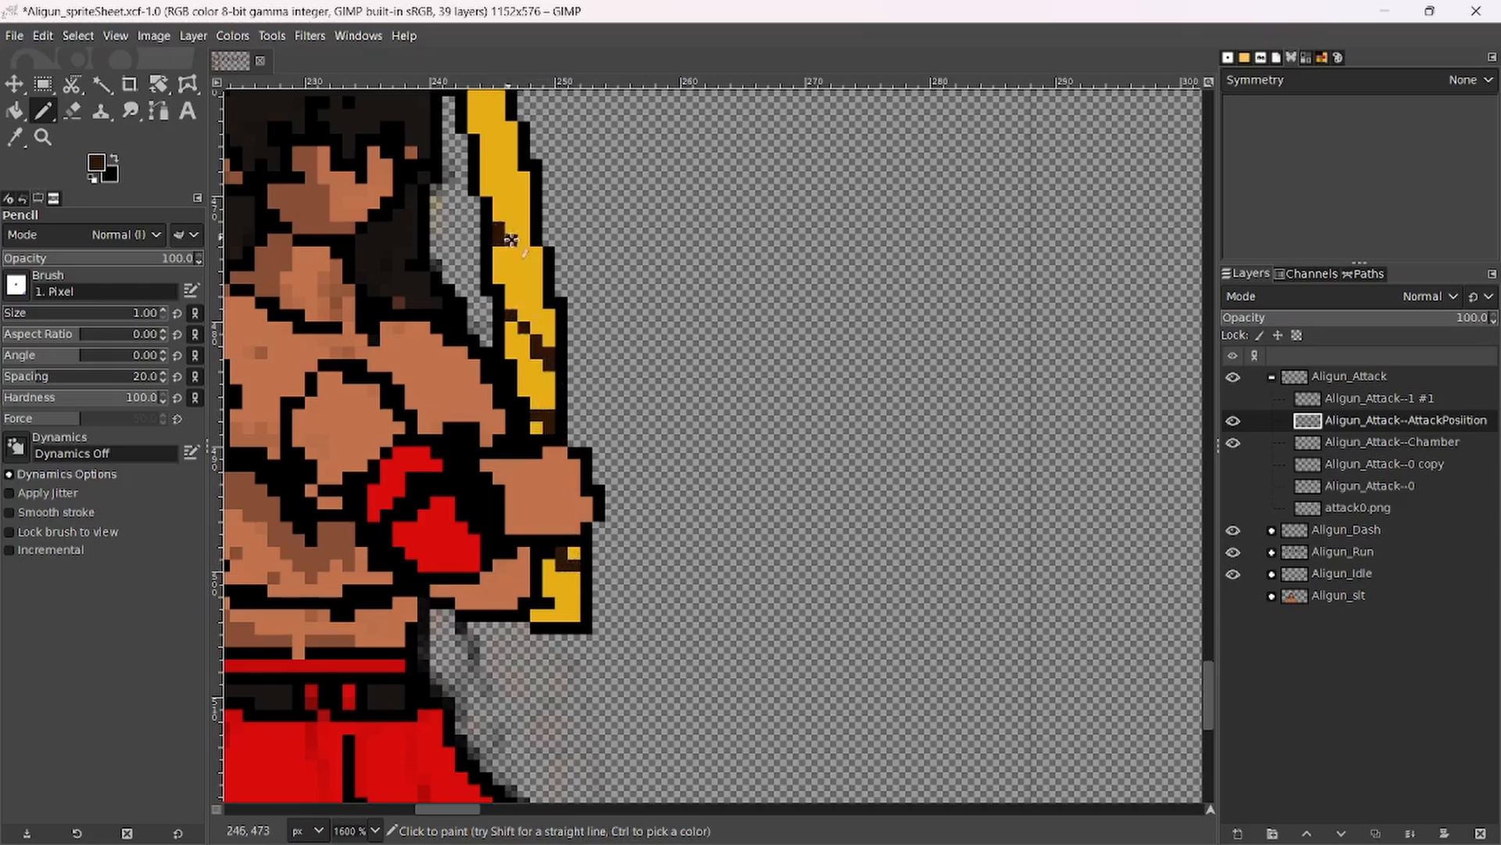
{"action": "left_click_drag", "start_coordinate": [512, 240], "coordinate": [537, 265]}
{"action": "mouse_move", "coordinate": [512, 198]}
{"action": "left_mouse_down"}
{"action": "mouse_move", "coordinate": [601, 416]}
{"action": "mouse_move", "coordinate": [613, 396]}
{"action": "left_mouse_up"}
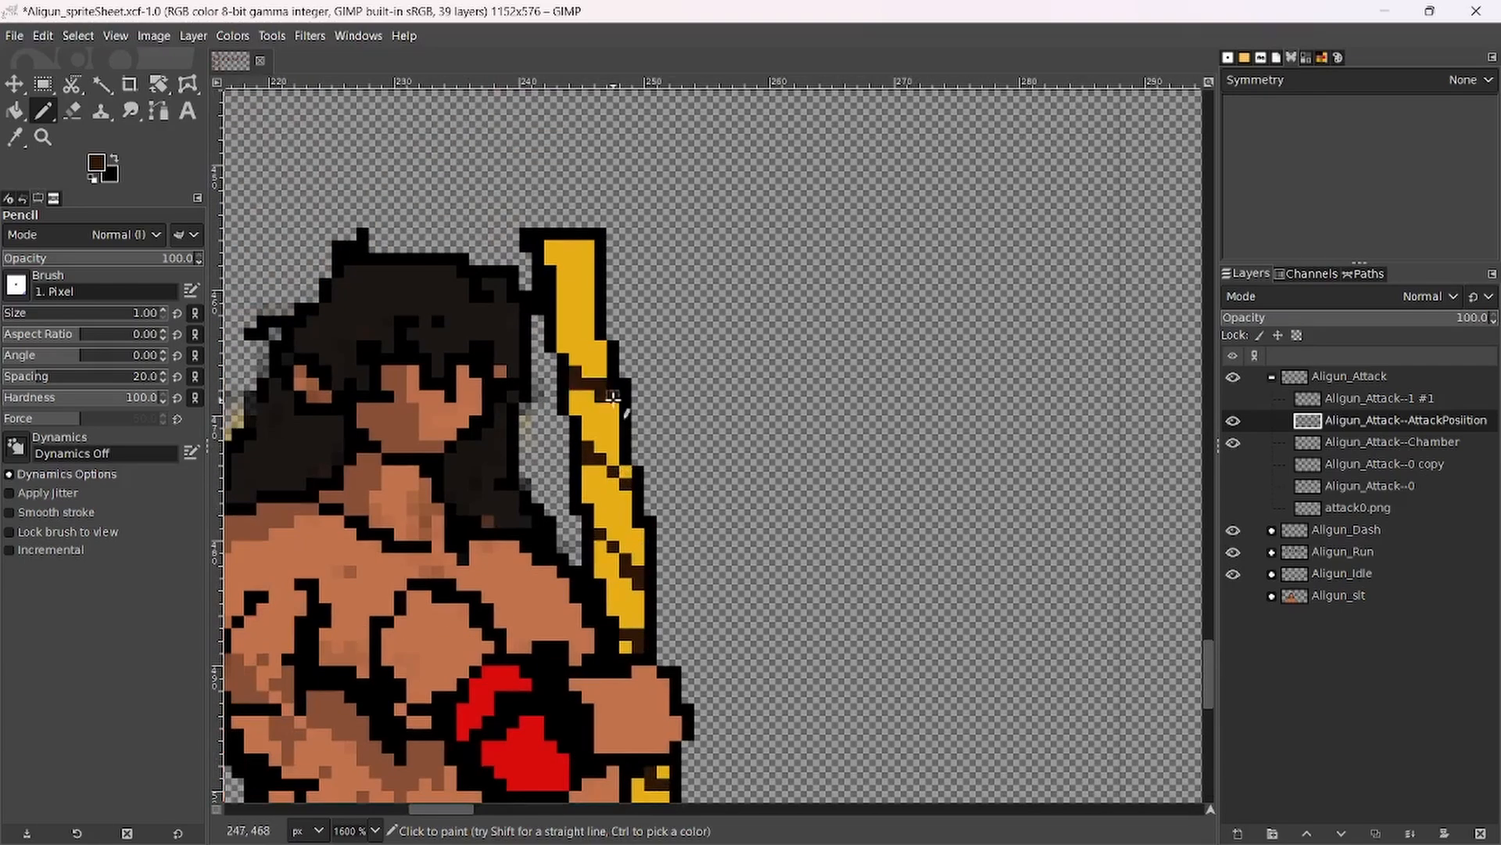
{"action": "mouse_move", "coordinate": [561, 298]}
{"action": "left_mouse_down"}
{"action": "mouse_move", "coordinate": [599, 331]}
{"action": "mouse_move", "coordinate": [550, 275]}
{"action": "mouse_move", "coordinate": [564, 325]}
{"action": "left_mouse_up"}
{"action": "left_click", "coordinate": [550, 278], "text": "ctrl"}
{"action": "scroll", "coordinate": [566, 327], "scroll_direction": "down", "scroll_amount": 8}
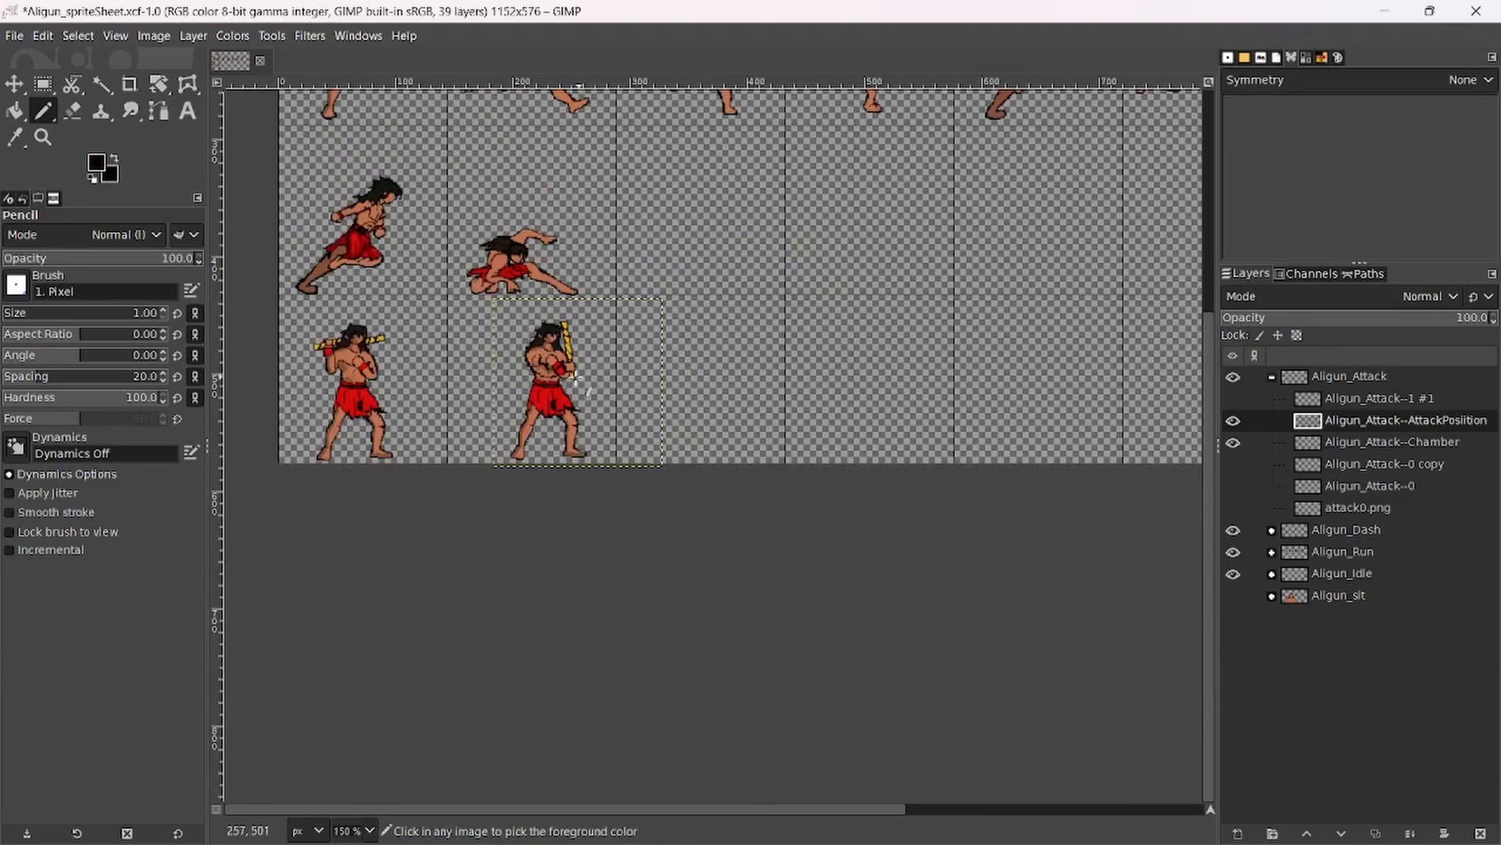
Reposition the attack-position frame within its sprite sheet cell and save the file.
{"action": "scroll", "coordinate": [739, 423], "scroll_direction": "up", "scroll_amount": 1}
{"action": "key", "text": "m"}
{"action": "scroll", "coordinate": [662, 384], "scroll_direction": "up", "scroll_amount": 3}
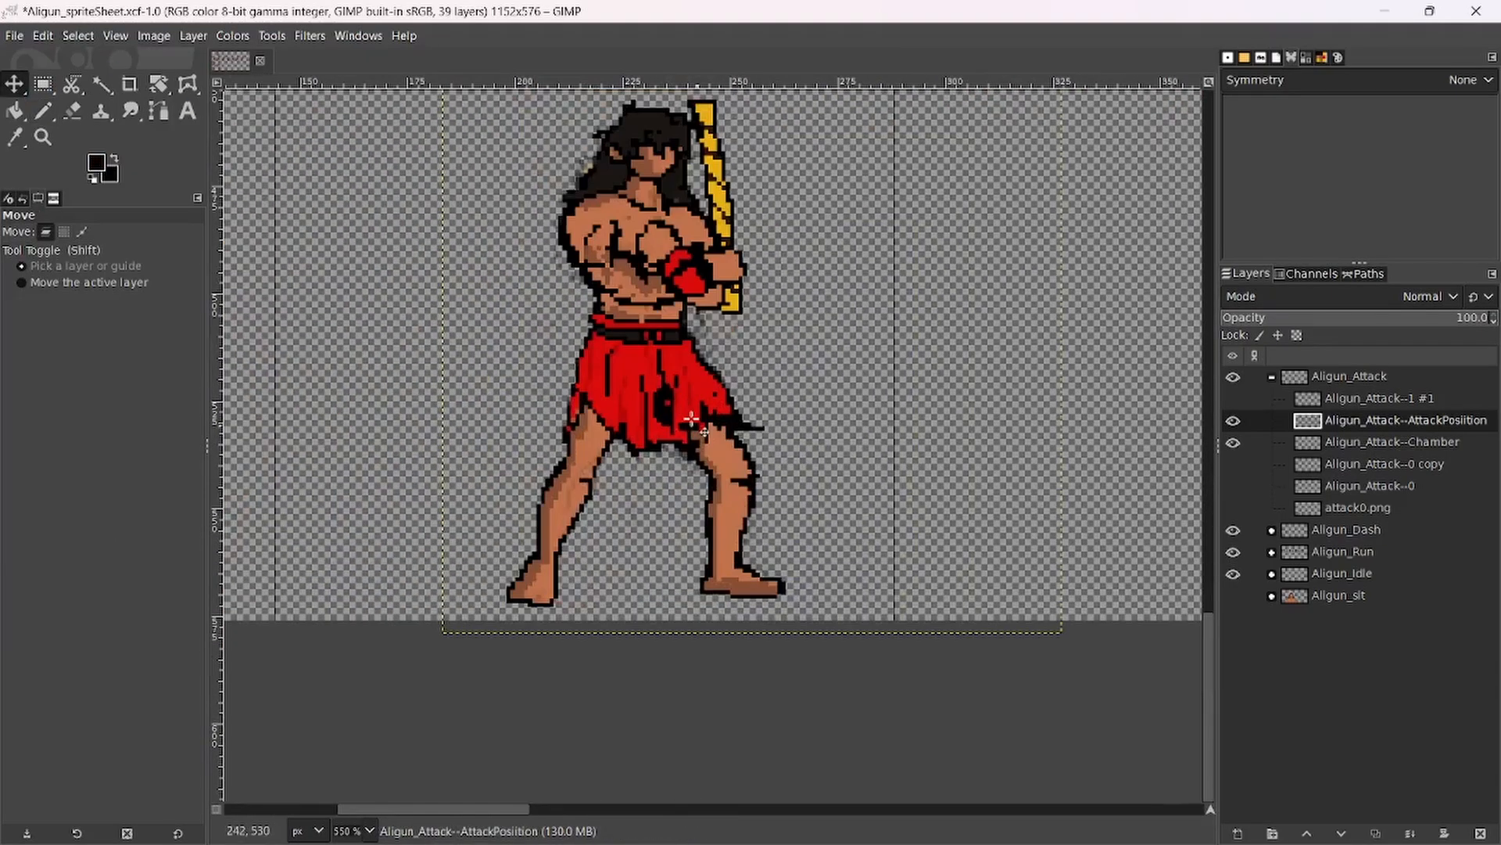
{"action": "left_click_drag", "start_coordinate": [662, 383], "coordinate": [749, 421]}
{"action": "scroll", "coordinate": [637, 394], "scroll_direction": "down", "scroll_amount": 3}
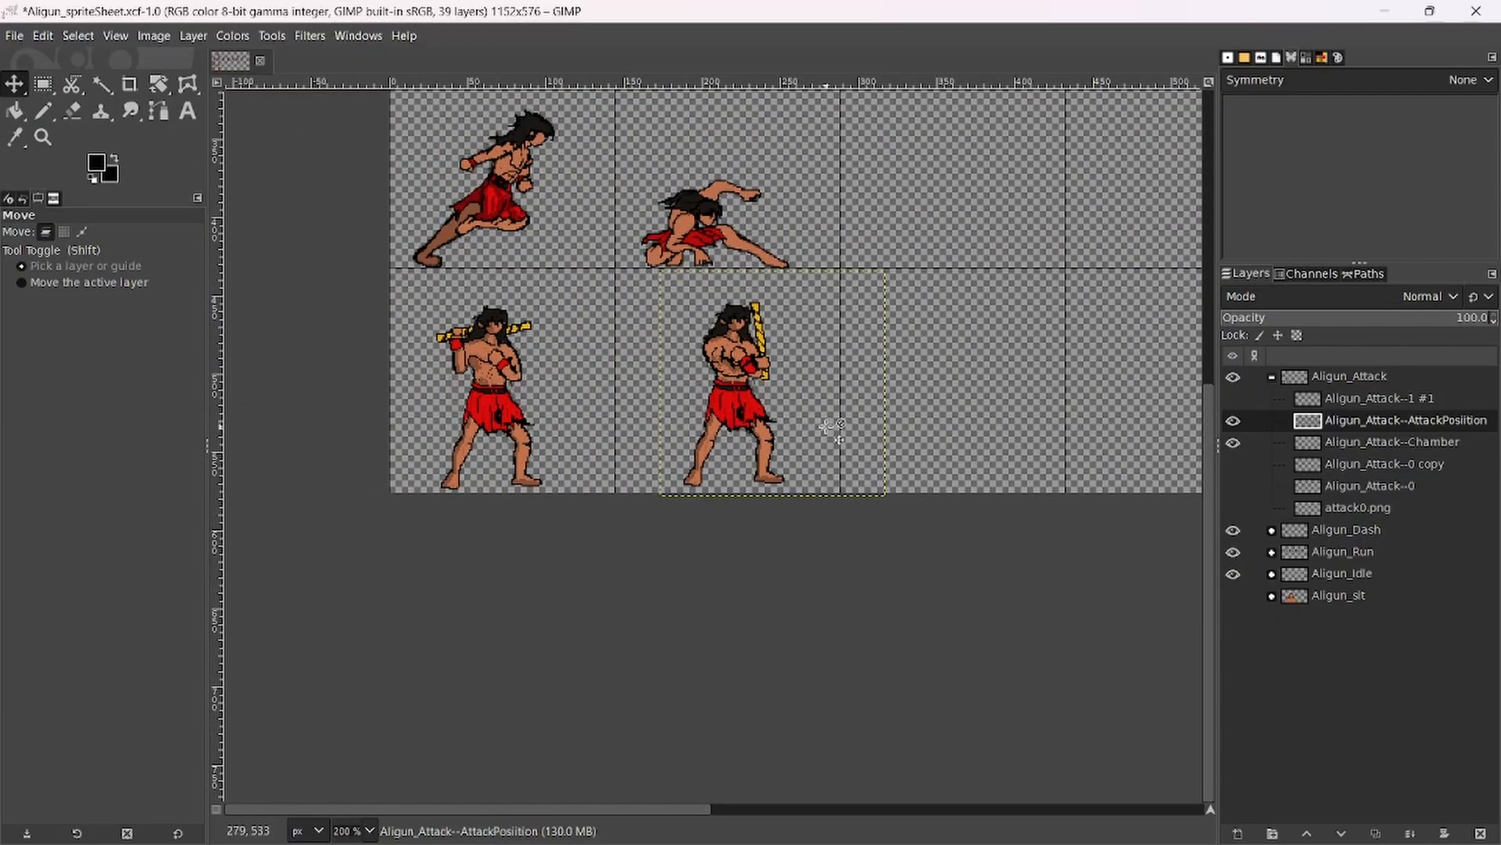
{"action": "key", "text": "ctrl+s"}
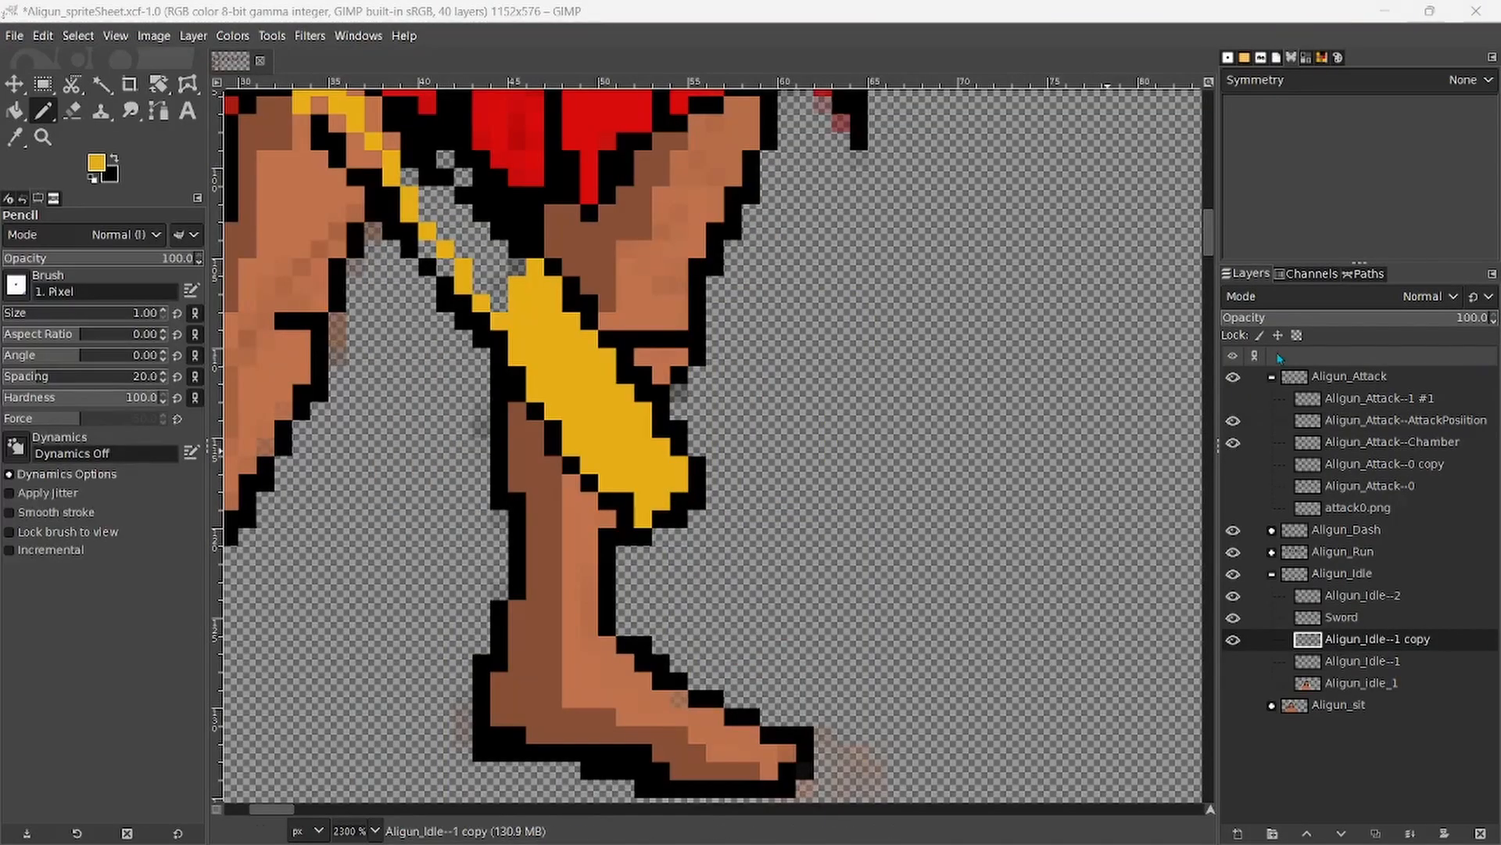
{"action": "scroll", "coordinate": [767, 524], "scroll_direction": "up", "scroll_amount": 6}
{"action": "scroll", "coordinate": [767, 524], "scroll_direction": "up", "scroll_amount": 2, "text": "ctrl"}
{"action": "scroll", "coordinate": [766, 524], "scroll_direction": "up", "scroll_amount": 1, "text": "ctrl"}
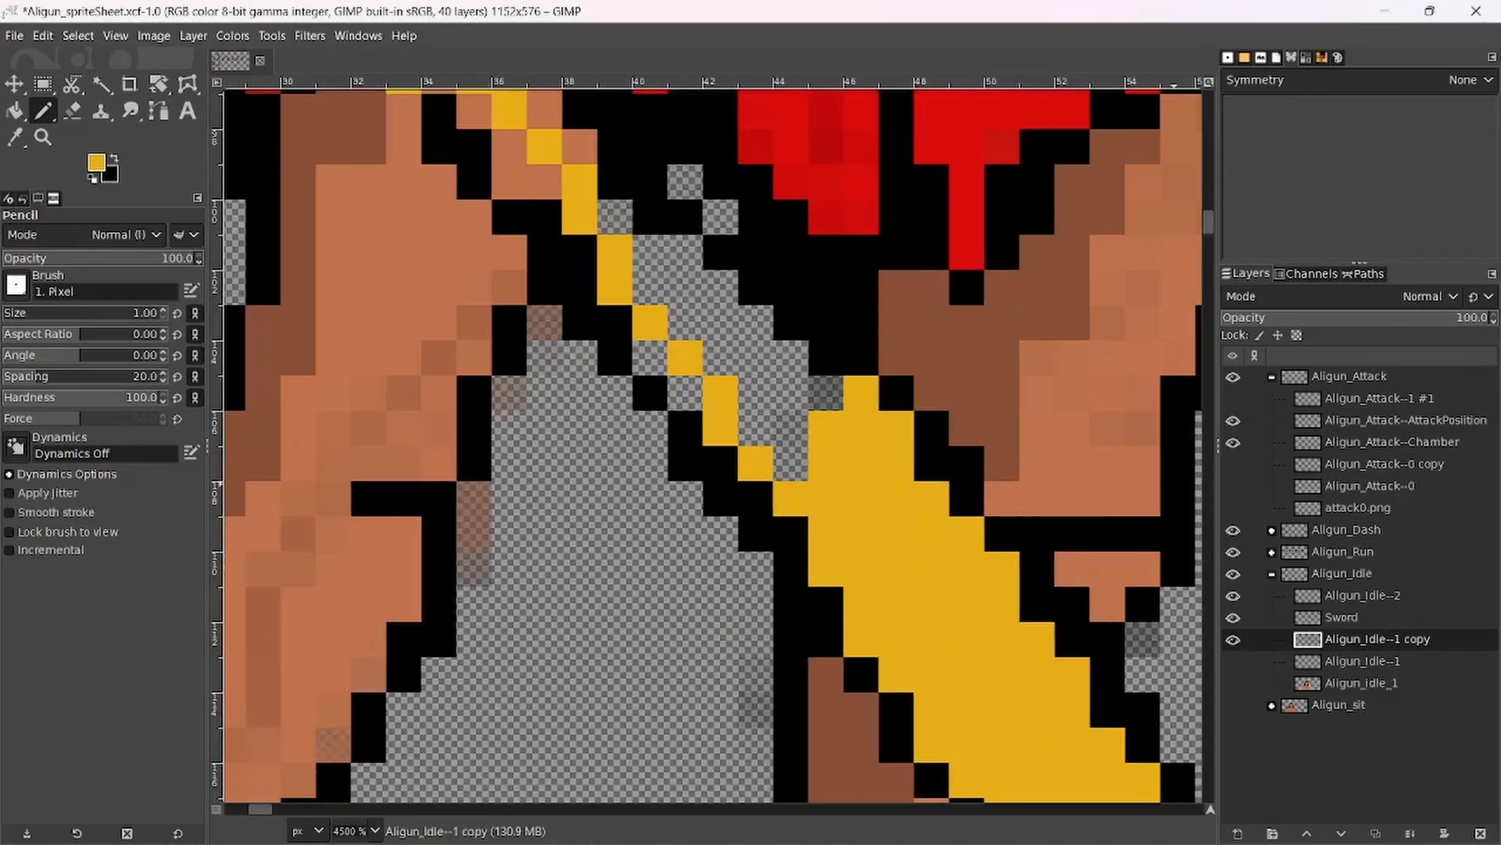
{"action": "scroll", "coordinate": [766, 524], "scroll_direction": "down", "scroll_amount": 4, "text": "ctrl"}
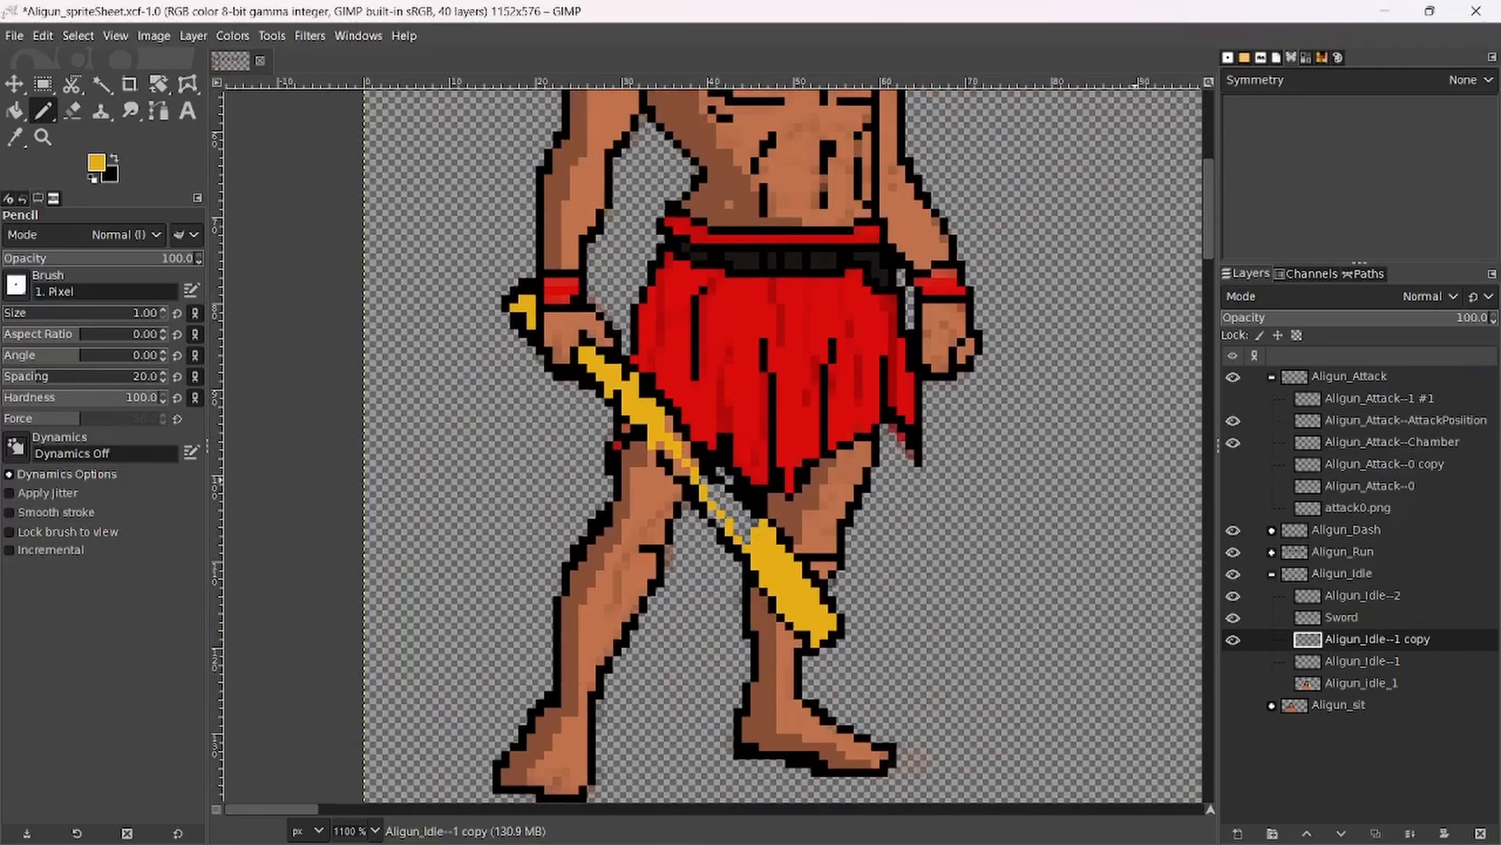
Fill the remaining gaps in the idle frame's weapon shaft with yellow and repair its lower outline below the hand in black.
{"action": "scroll", "coordinate": [964, 452], "scroll_direction": "down", "scroll_amount": 2, "text": "ctrl"}
{"action": "left_click_drag", "start_coordinate": [954, 454], "coordinate": [656, 472]}
{"action": "scroll", "coordinate": [578, 464], "scroll_direction": "up", "scroll_amount": 2, "text": "ctrl"}
{"action": "scroll", "coordinate": [577, 463], "scroll_direction": "down", "scroll_amount": 2, "text": "ctrl"}
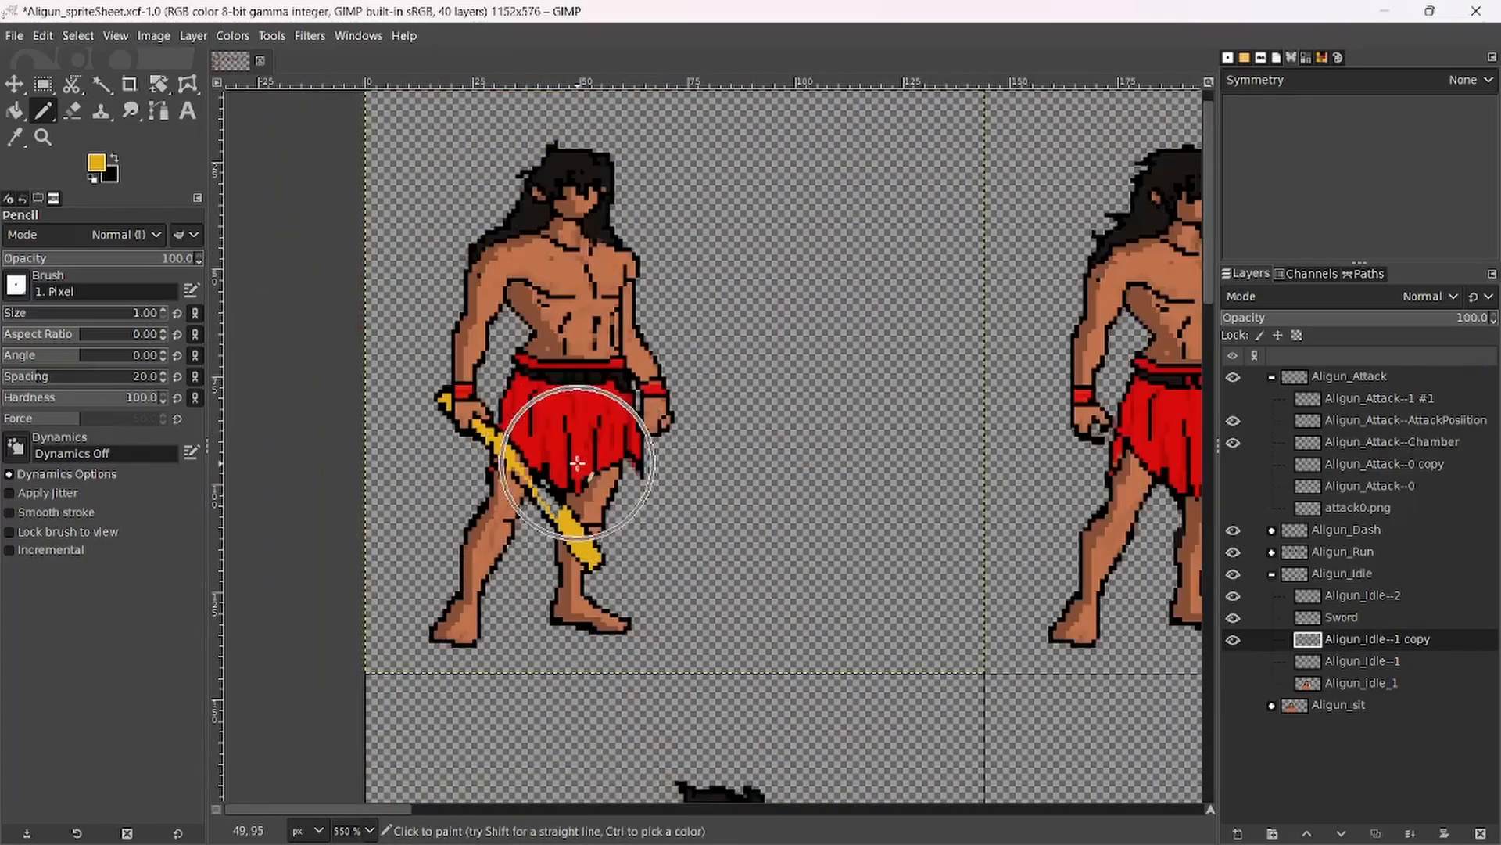
{"action": "scroll", "coordinate": [577, 465], "scroll_direction": "up", "scroll_amount": 5, "text": "ctrl"}
{"action": "scroll", "coordinate": [806, 415], "scroll_direction": "down", "scroll_amount": 5, "text": "ctrl"}
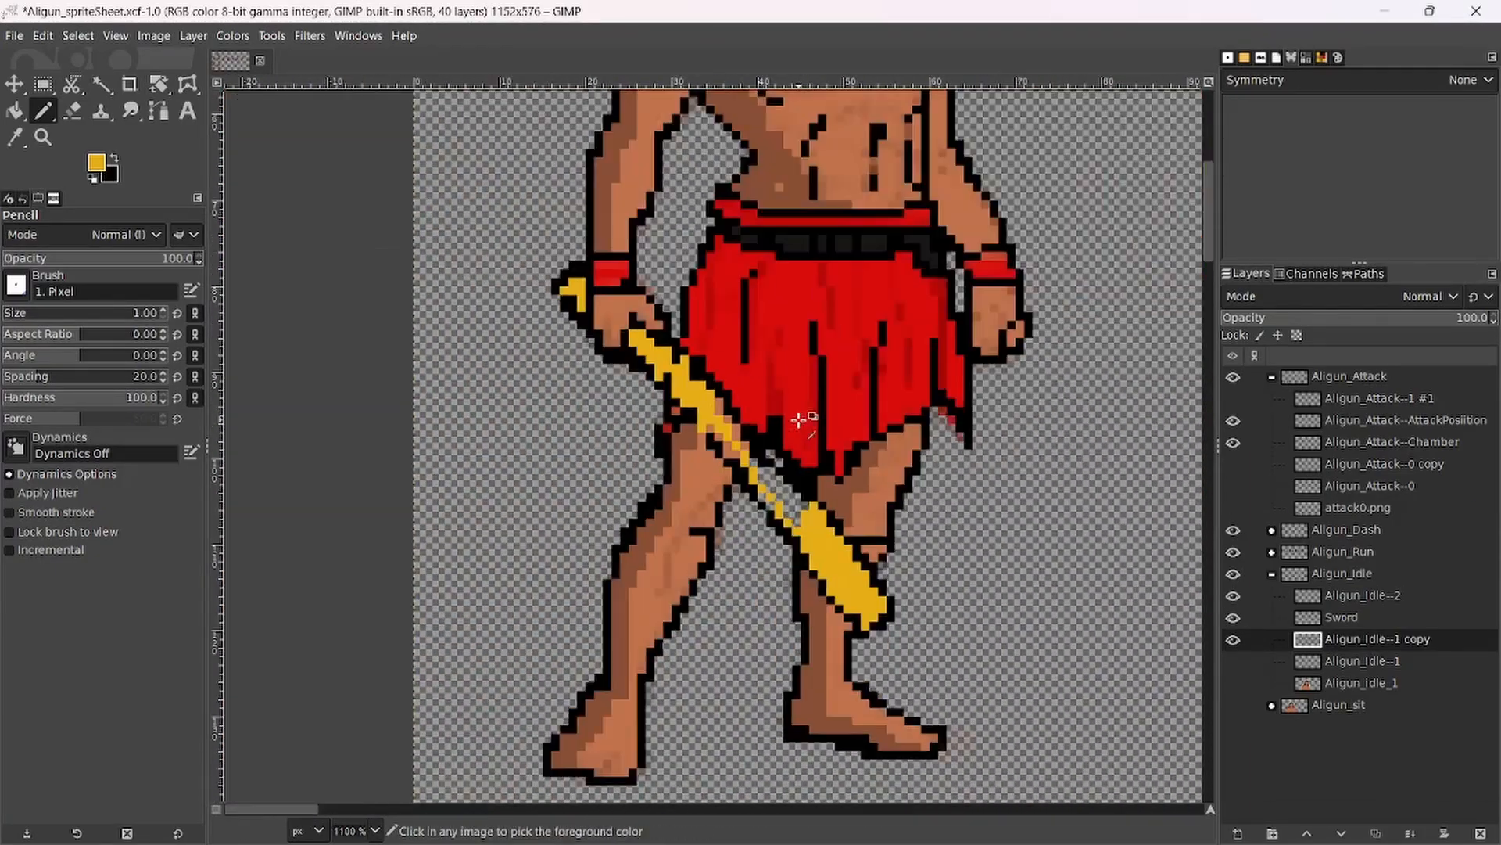
{"action": "scroll", "coordinate": [801, 421], "scroll_direction": "down", "scroll_amount": 2, "text": "ctrl"}
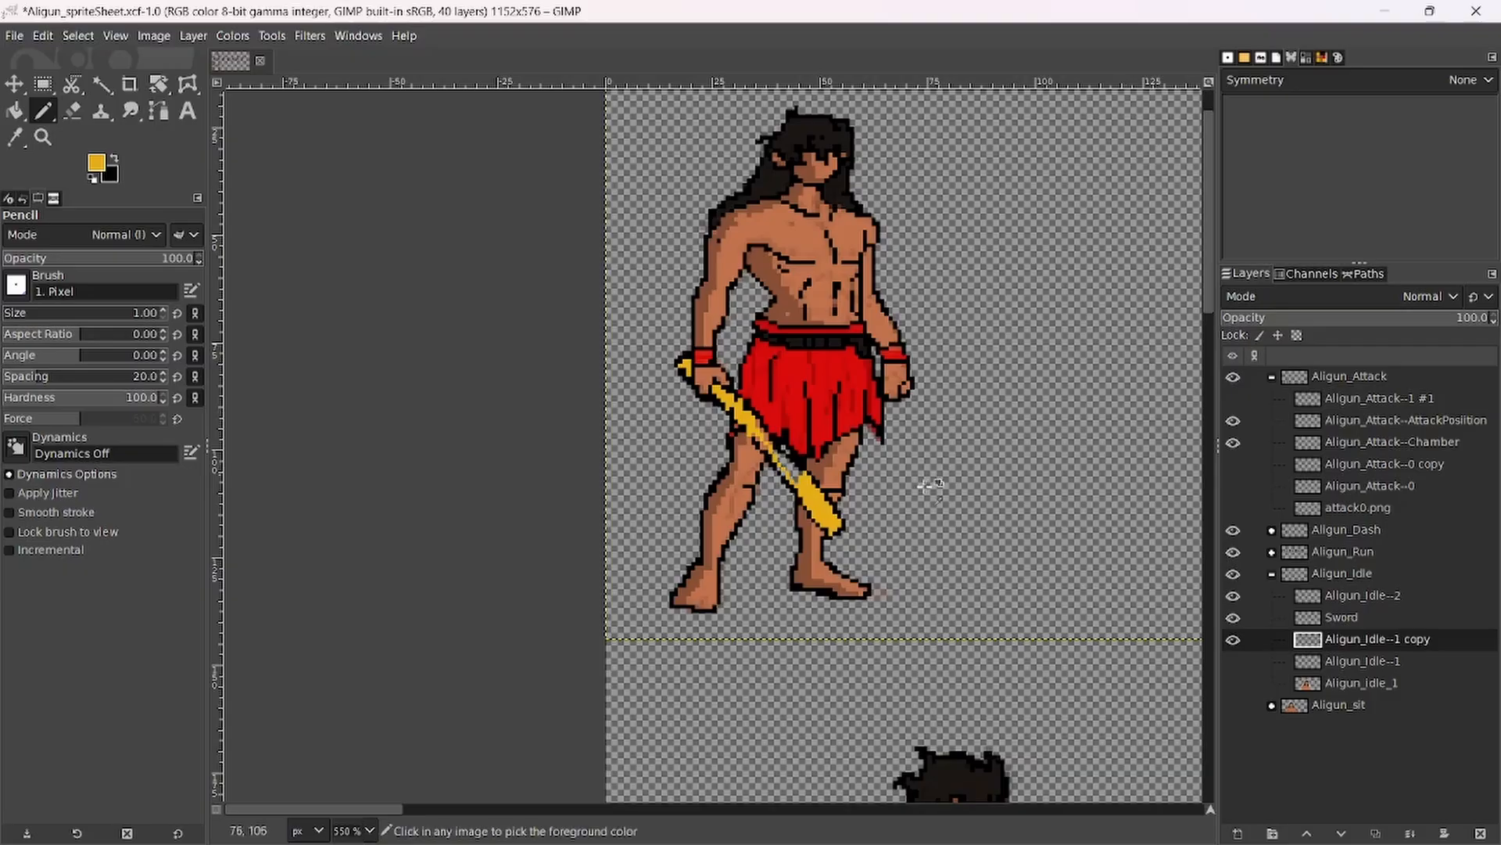
{"action": "scroll", "coordinate": [766, 503], "scroll_direction": "up", "scroll_amount": 5, "text": "ctrl"}
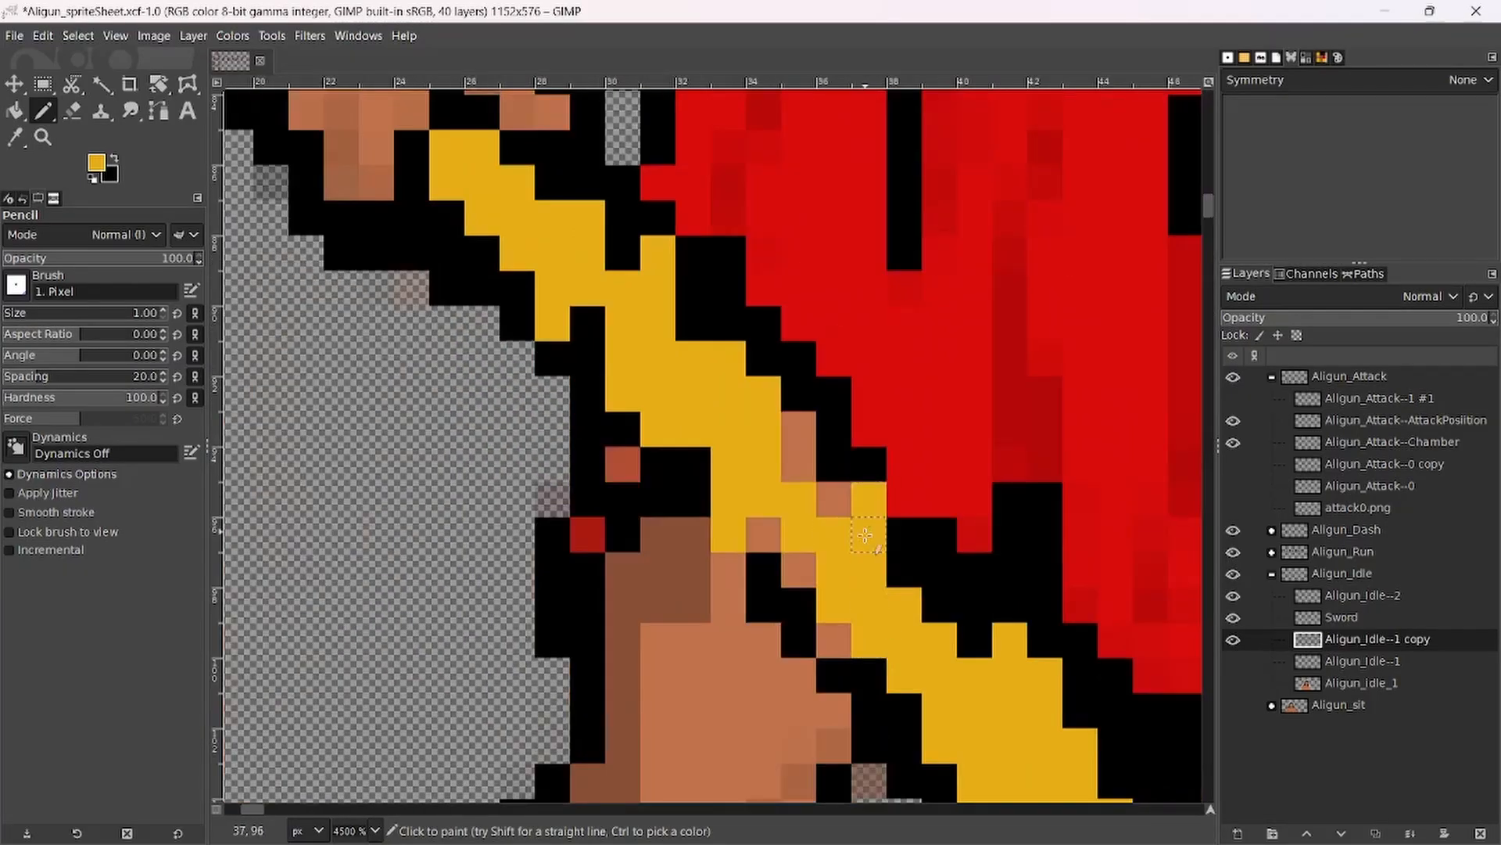
{"action": "left_click_drag", "start_coordinate": [798, 428], "coordinate": [832, 565]}
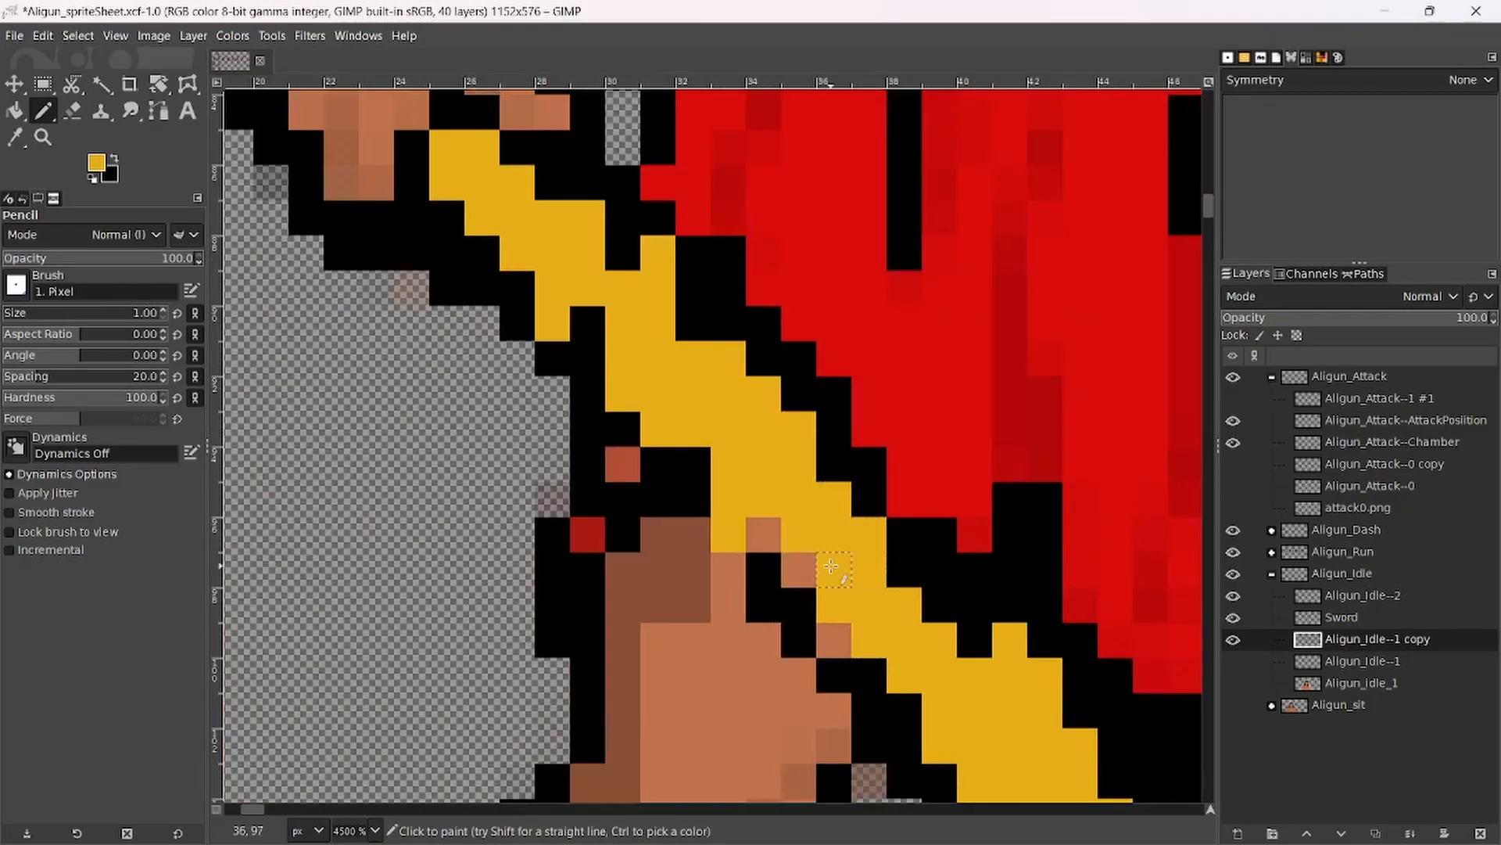
{"action": "left_click", "coordinate": [799, 567]}
{"action": "left_click", "coordinate": [764, 567], "text": "ctrl"}
{"action": "left_click", "coordinate": [728, 534]}
Sample the dark brown stripe color and paint the first stripes across the idle frame's weapon below the hand.
{"action": "scroll", "coordinate": [805, 529], "scroll_direction": "down", "scroll_amount": 8, "text": "ctrl"}
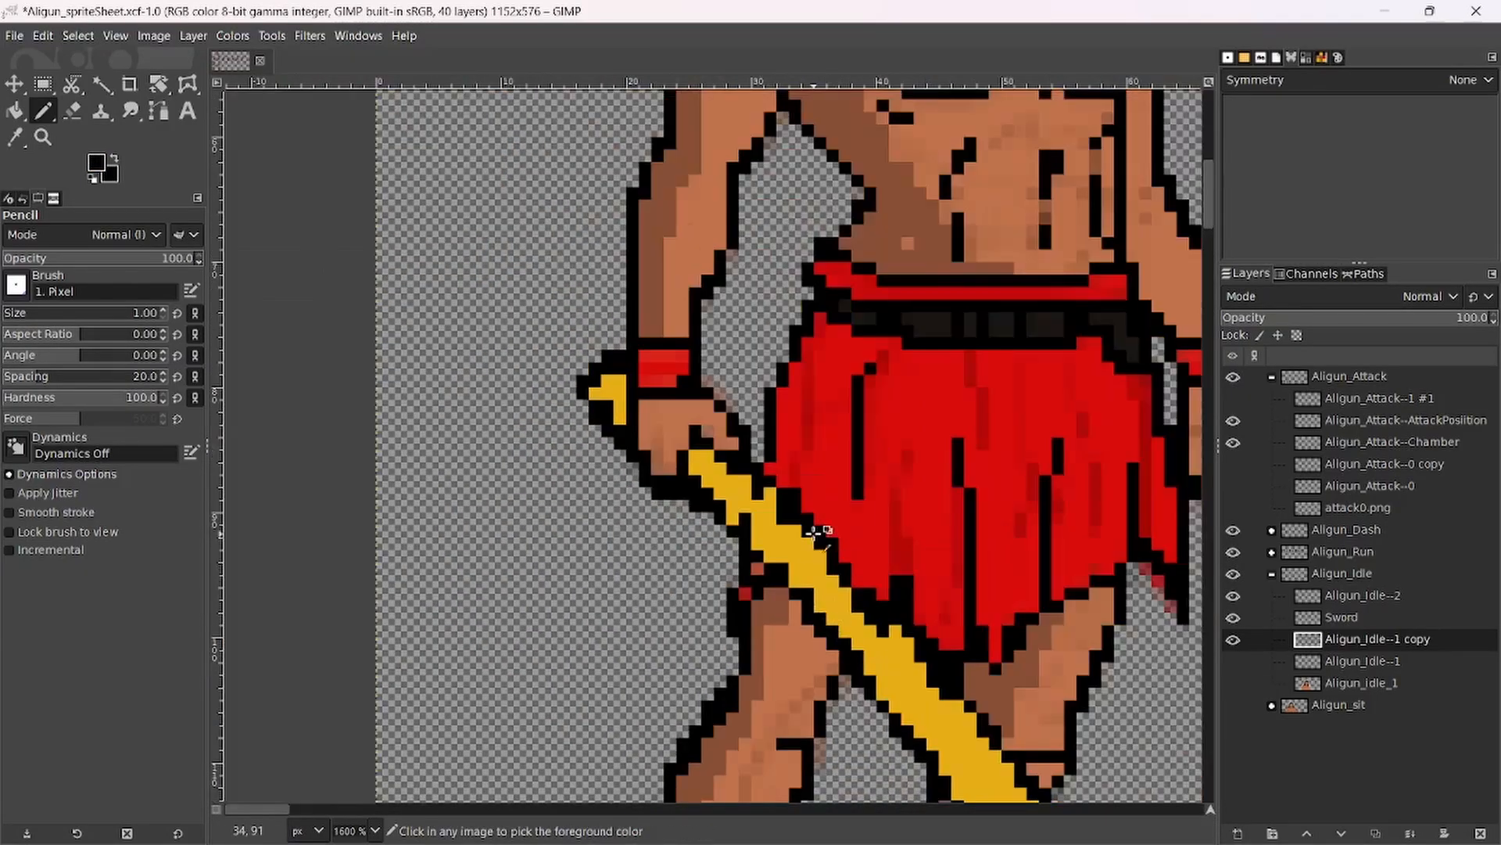
{"action": "scroll", "coordinate": [637, 486], "scroll_direction": "up", "scroll_amount": 5, "text": "ctrl"}
{"action": "scroll", "coordinate": [637, 485], "scroll_direction": "down", "scroll_amount": 6, "text": "ctrl"}
{"action": "scroll", "coordinate": [590, 488], "scroll_direction": "up", "scroll_amount": 2, "text": "ctrl"}
{"action": "scroll", "coordinate": [601, 486], "scroll_direction": "up", "scroll_amount": 3, "text": "ctrl"}
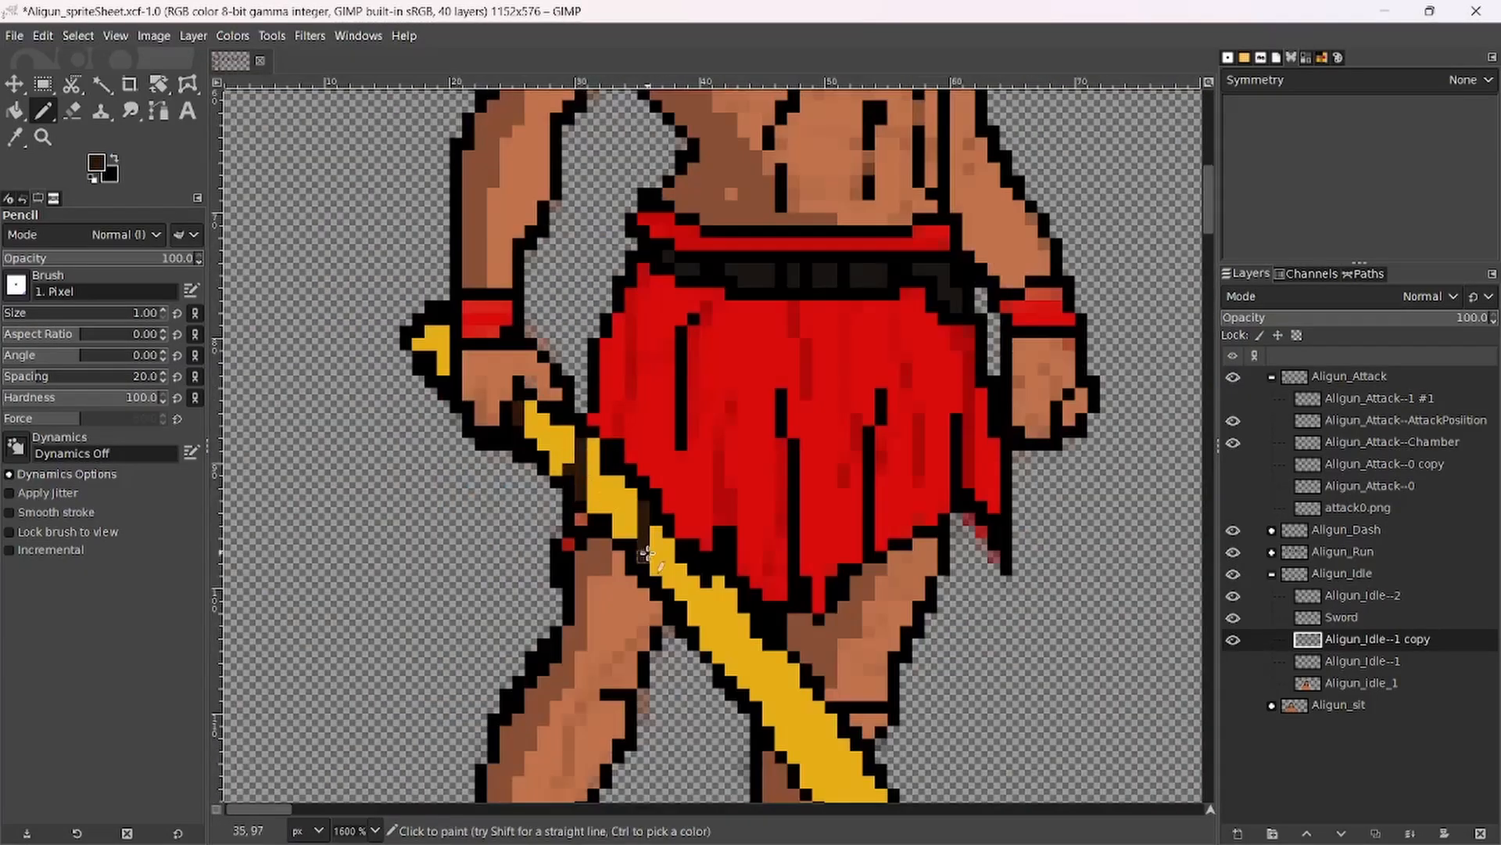